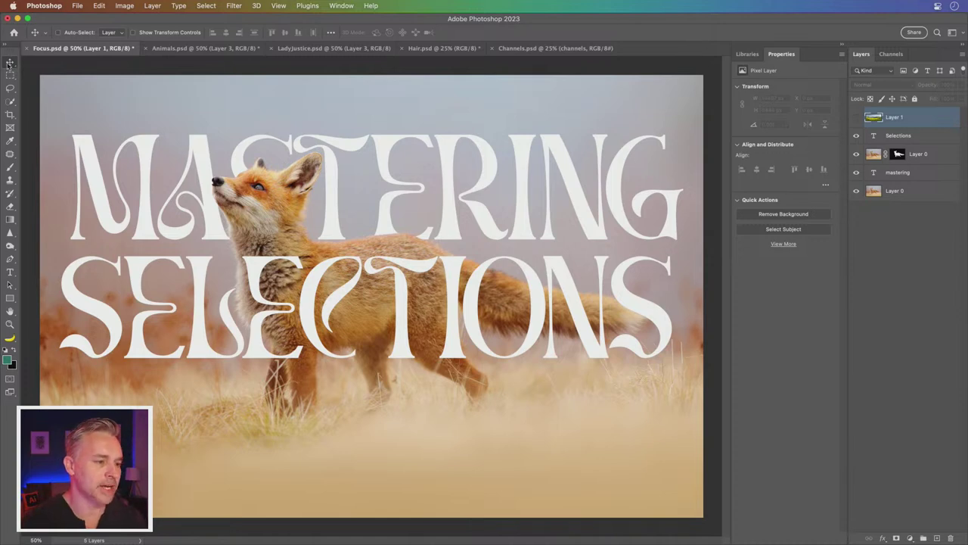
- Select the letter T in the SELECTIONS text layer, then leave text editing
click(900, 136)
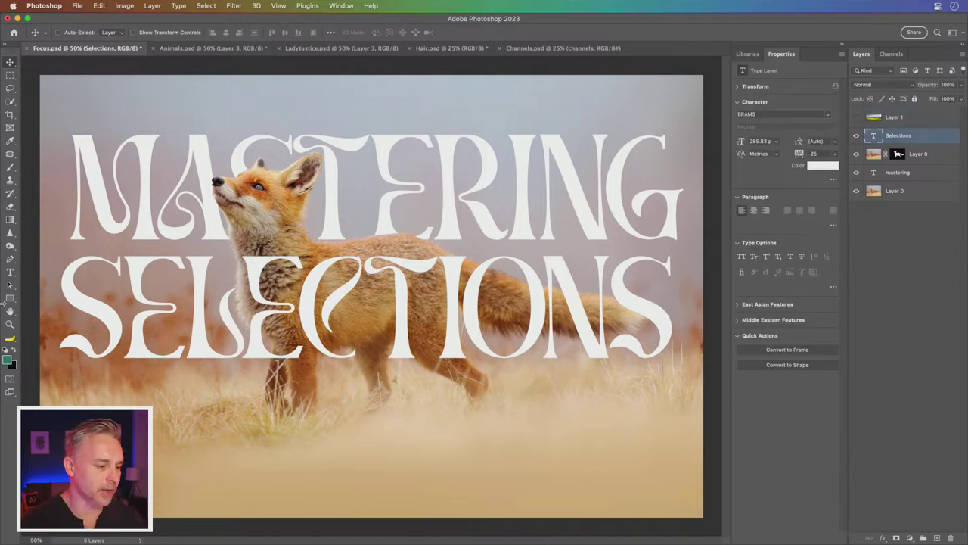
click(8, 274)
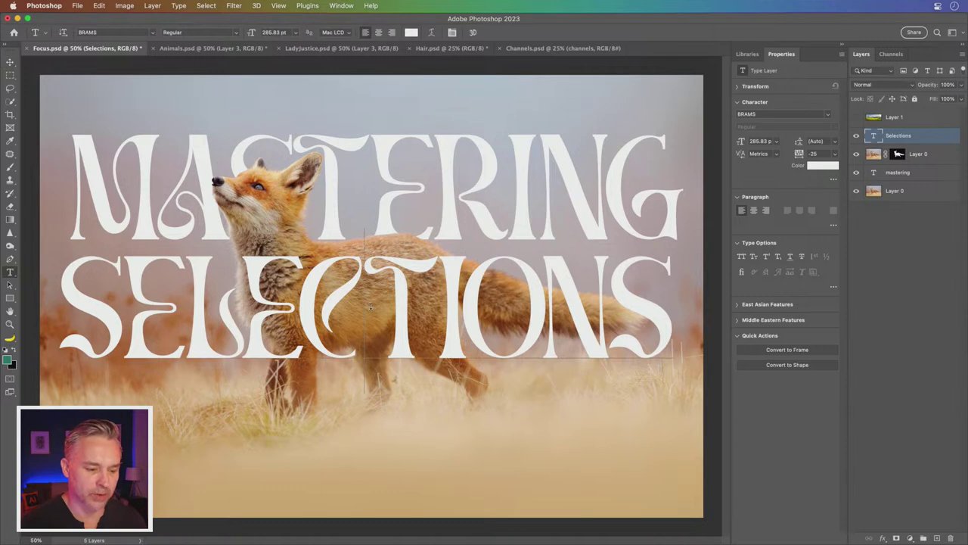
drag(370, 307, 444, 307)
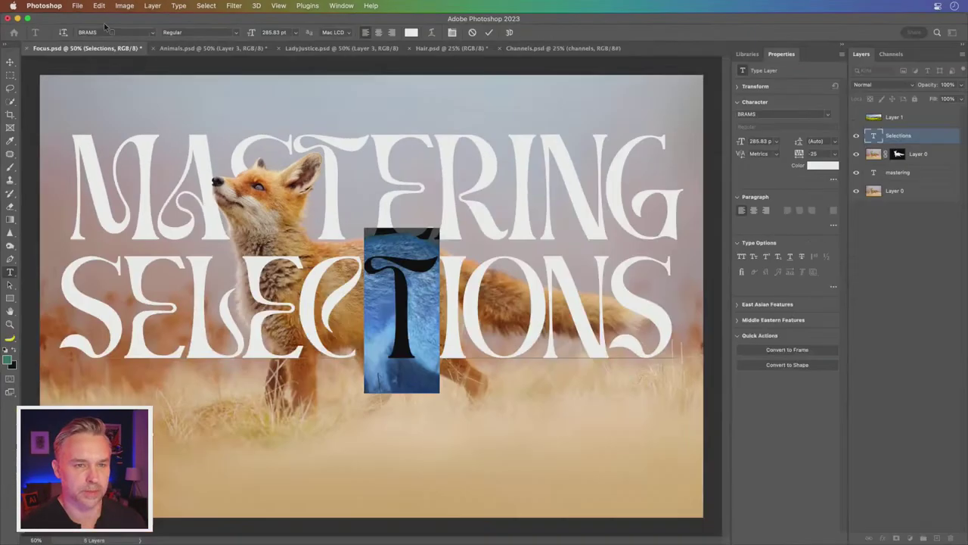
click(10, 75)
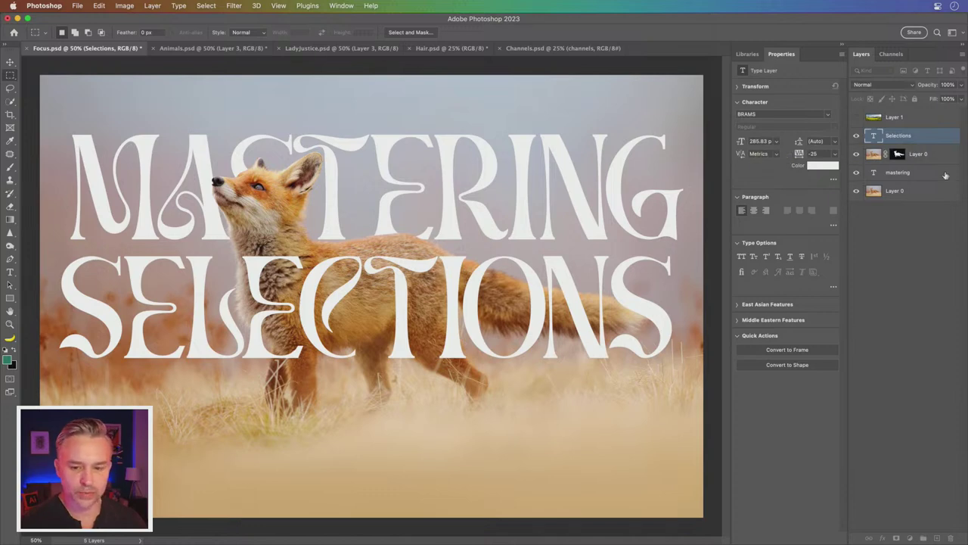
- Browse the open Animals, LadyJustice, Hair and Channels documents, ending back on Focus.psd
click(204, 48)
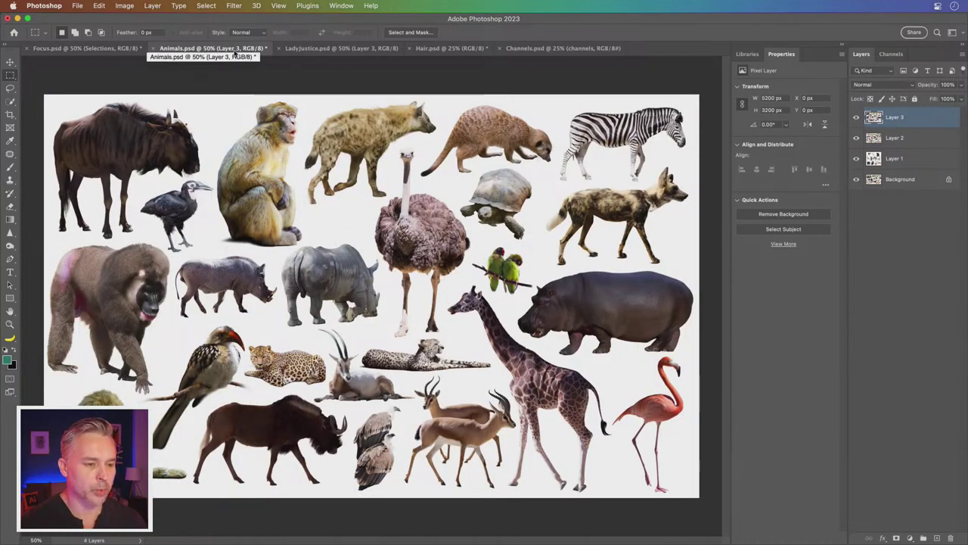
click(309, 48)
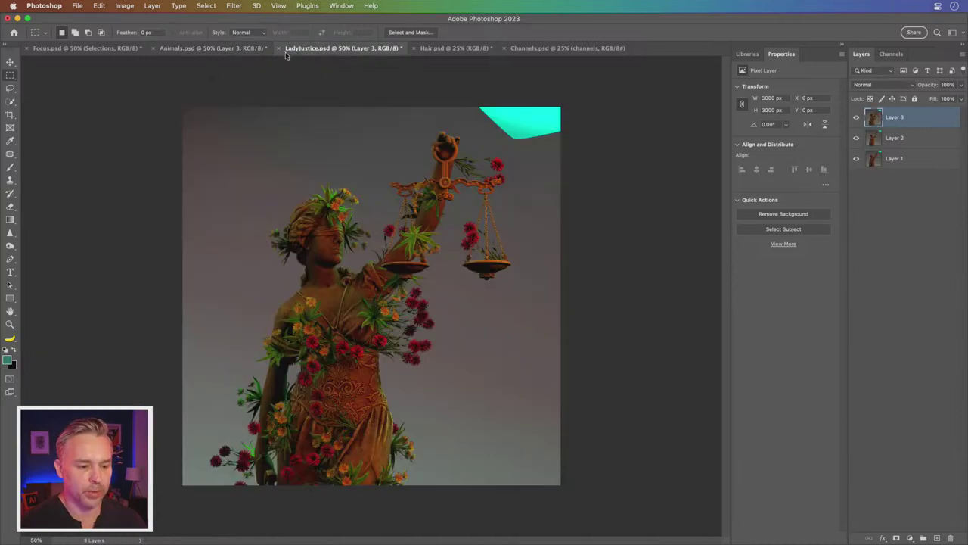
click(451, 50)
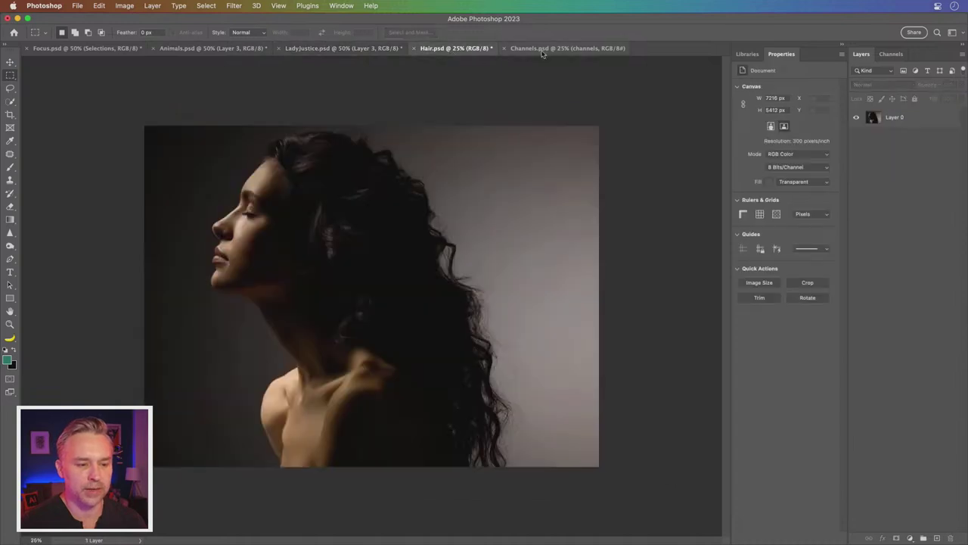
key(super+plus)
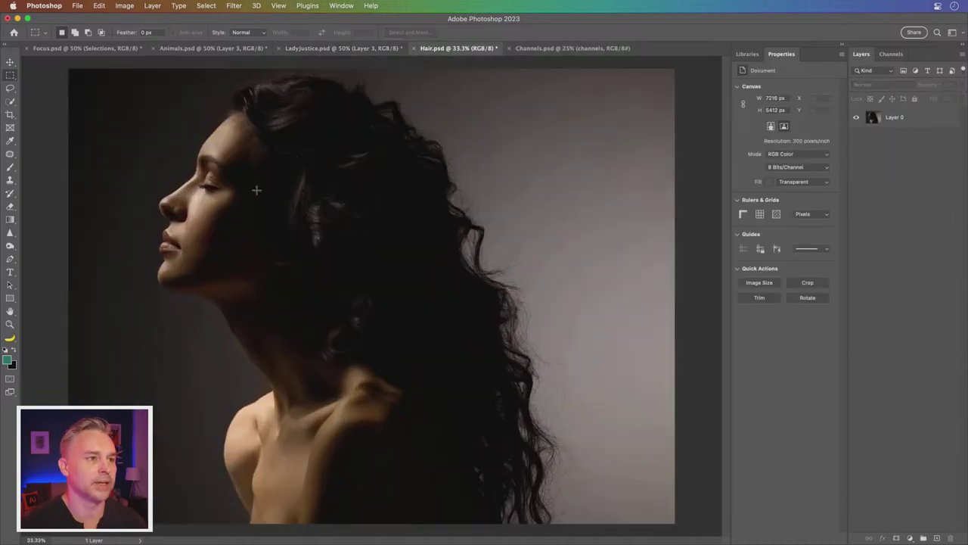
click(578, 48)
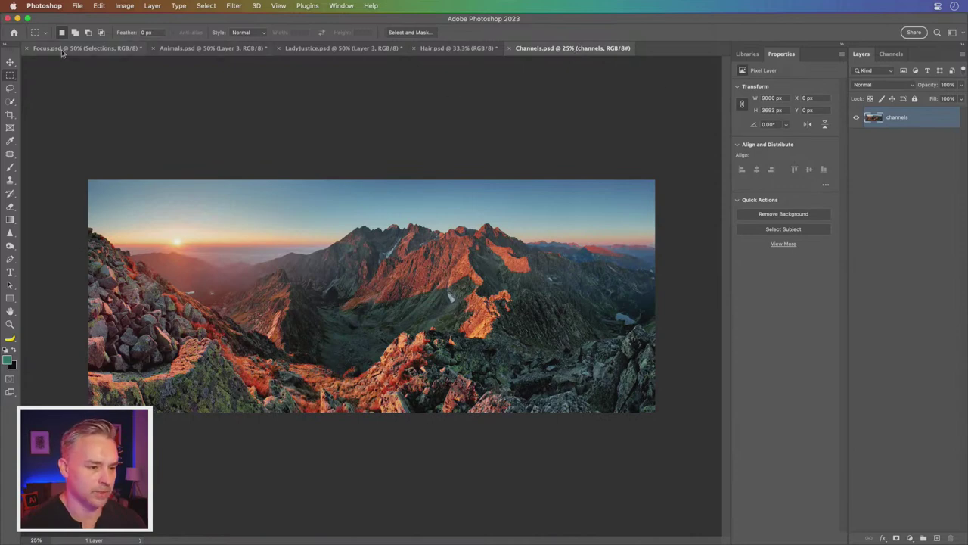
click(212, 48)
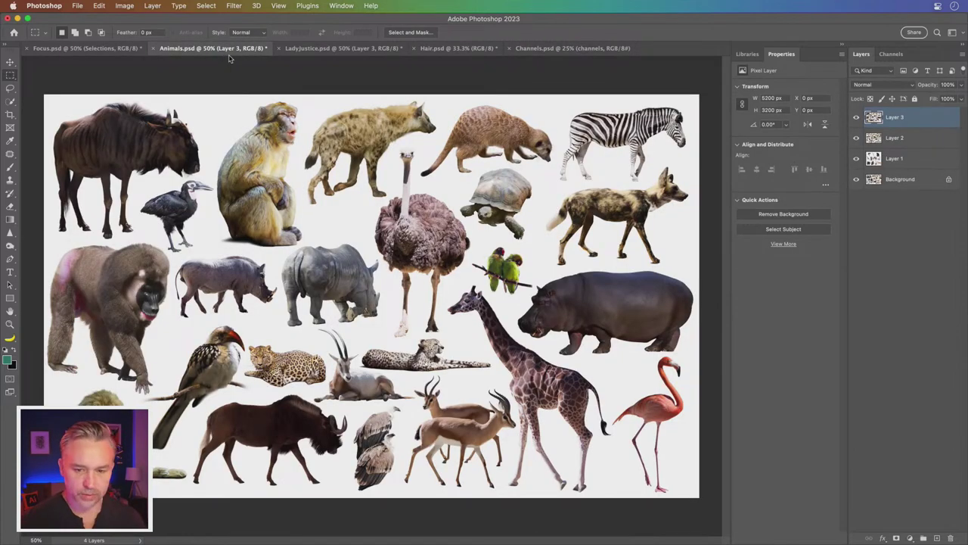
key(ctrl+plus)
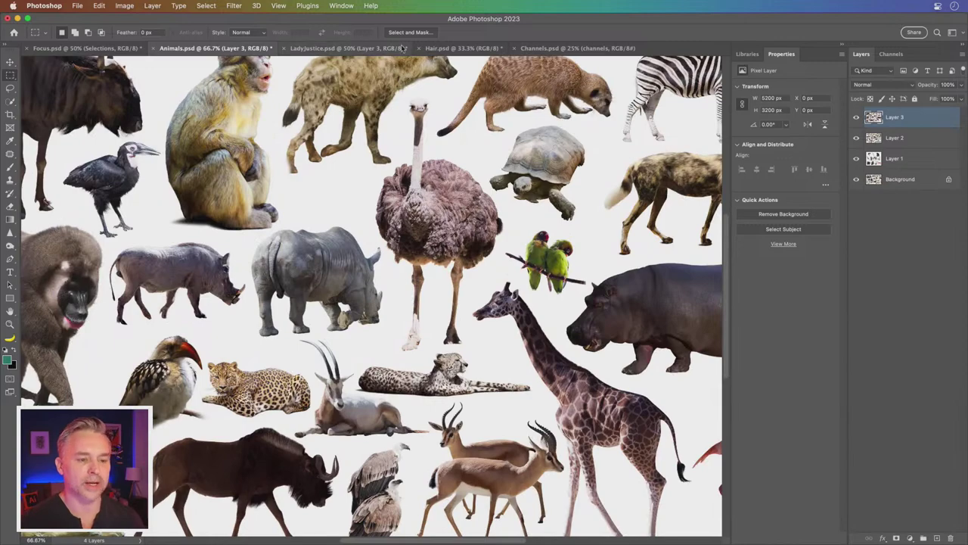
click(436, 48)
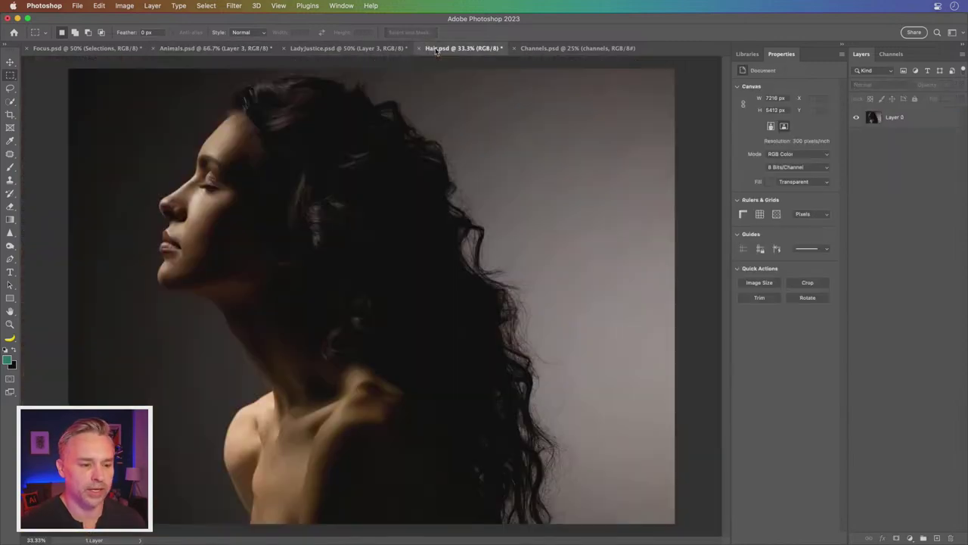
click(348, 48)
click(584, 49)
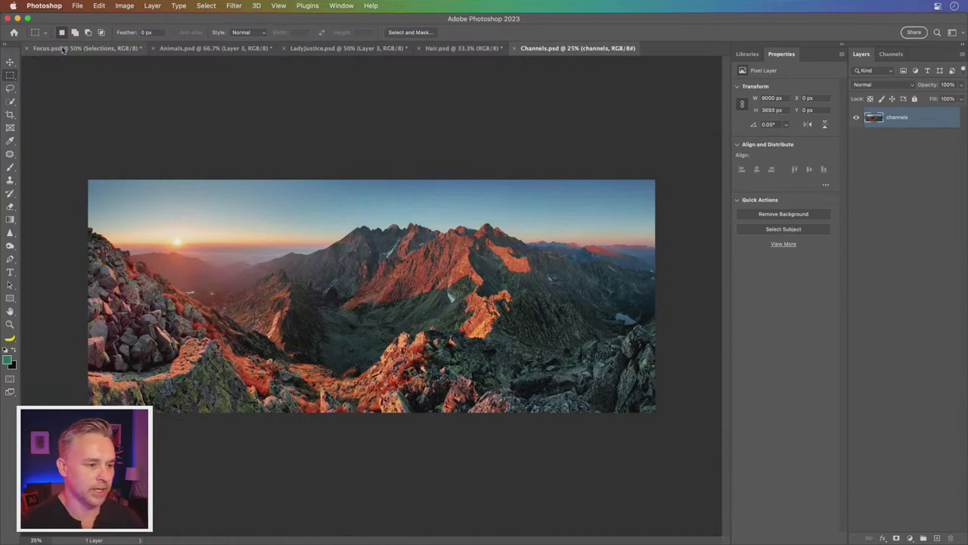
click(64, 49)
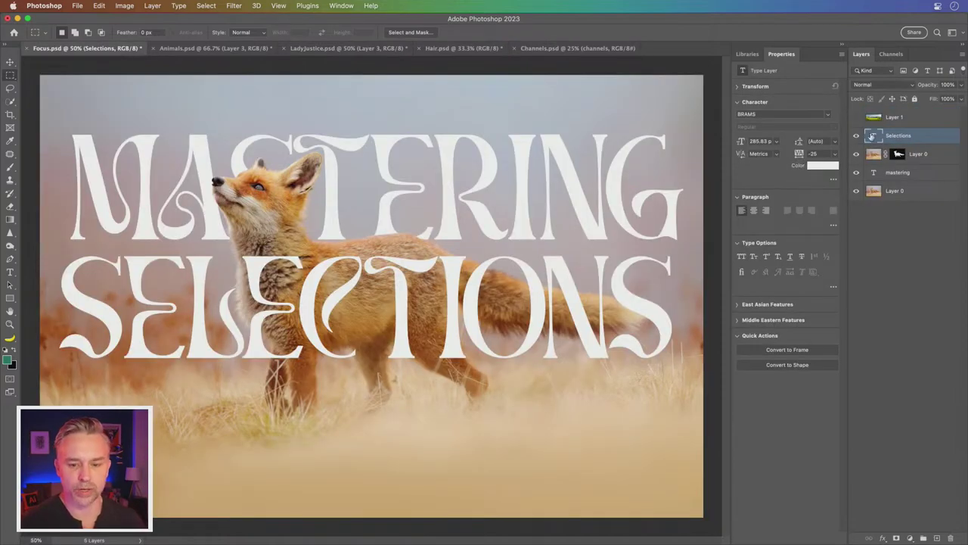
- Show the Layer 1 landscape and move it left and up so the peak fills the frame
click(856, 117)
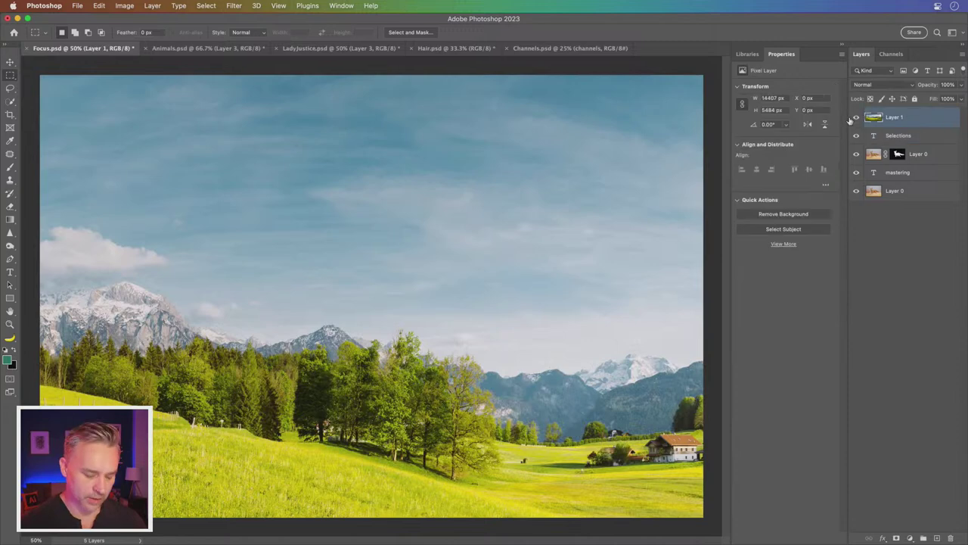
click(9, 62)
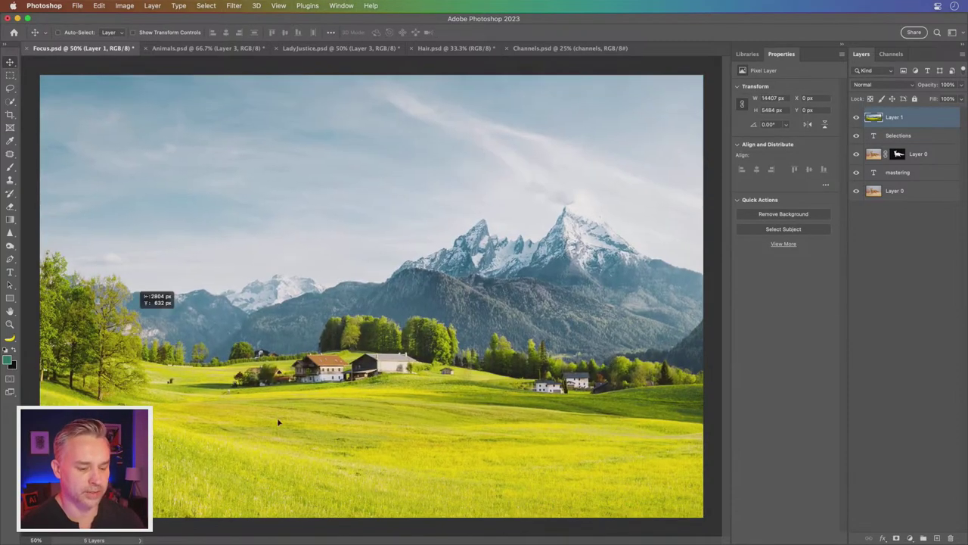
drag(307, 305, 148, 296)
drag(302, 383, 73, 374)
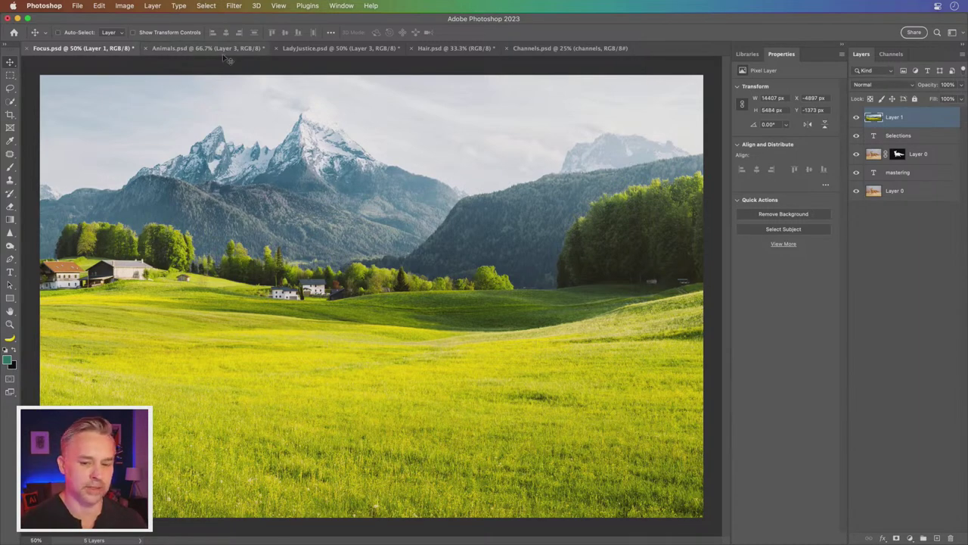
- Toggle the landscape's visibility off and on, glance at Animals.psd, and return to Focus.psd
click(854, 117)
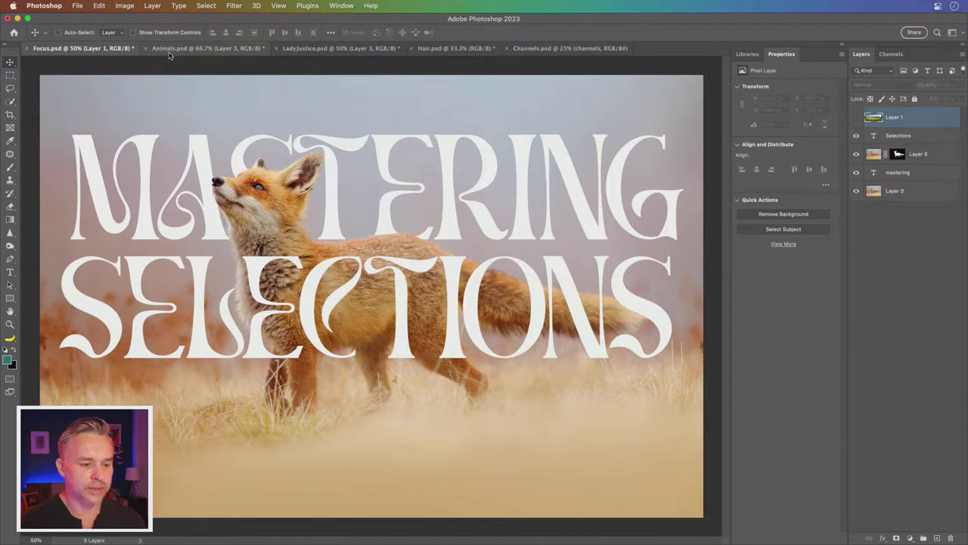
click(857, 117)
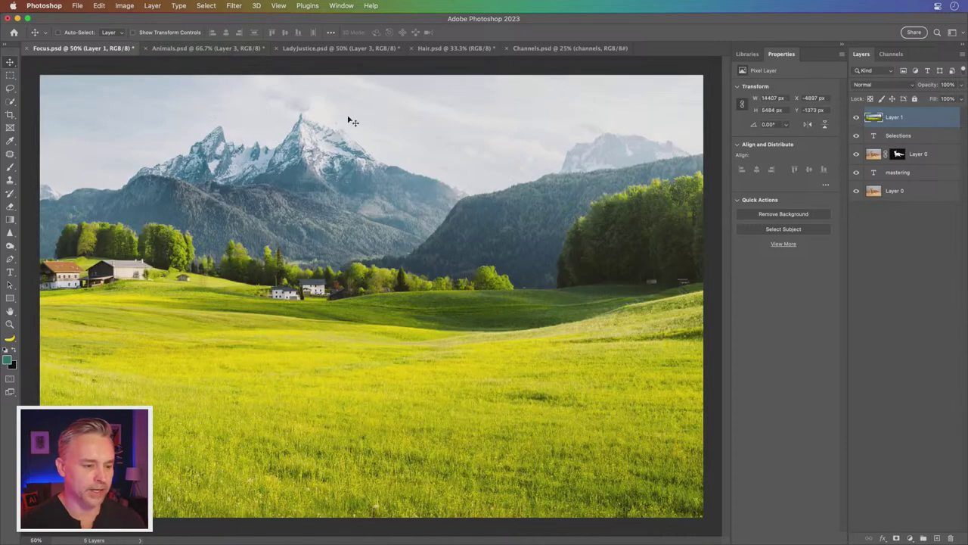
click(181, 49)
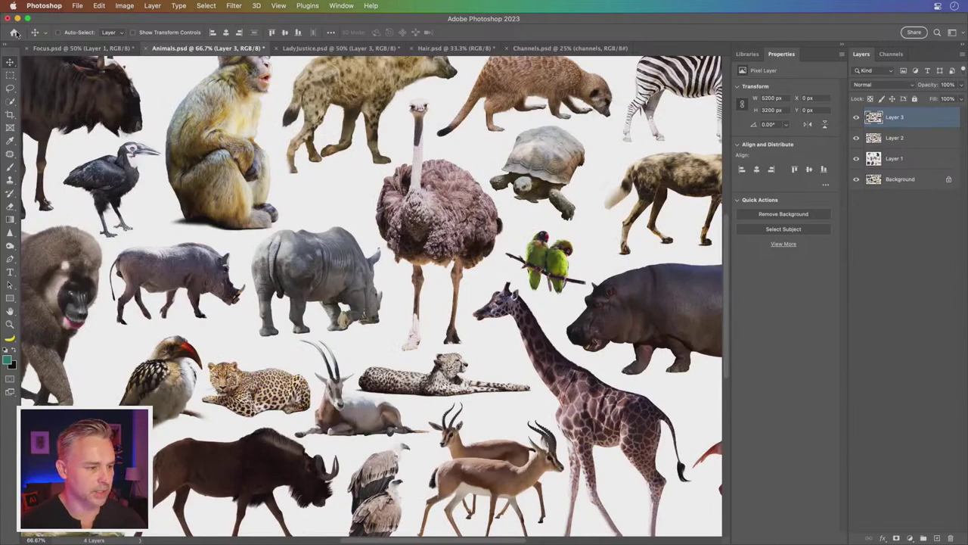
click(70, 50)
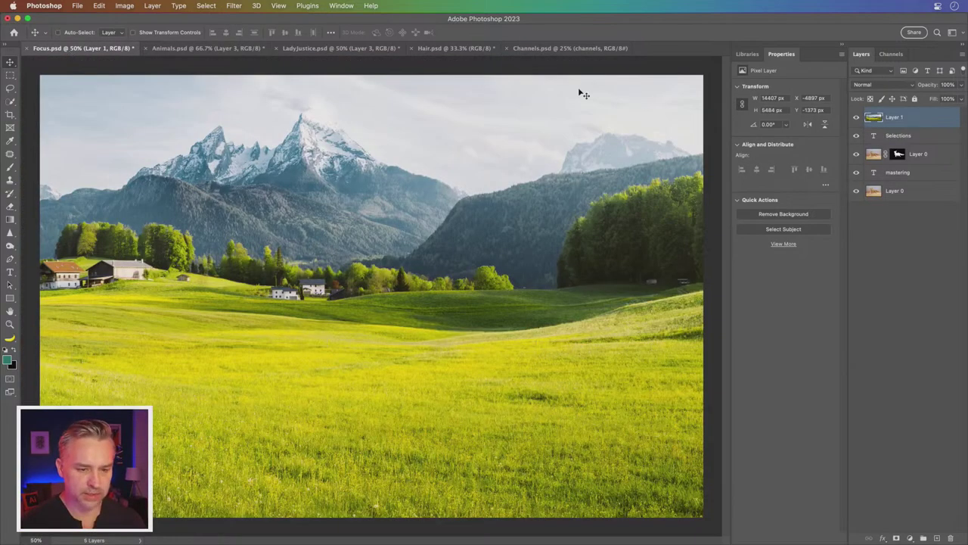
- Paste the animal sheet into Focus.psd as Layer 2 and view it at 100% around the bird
key(super+v)
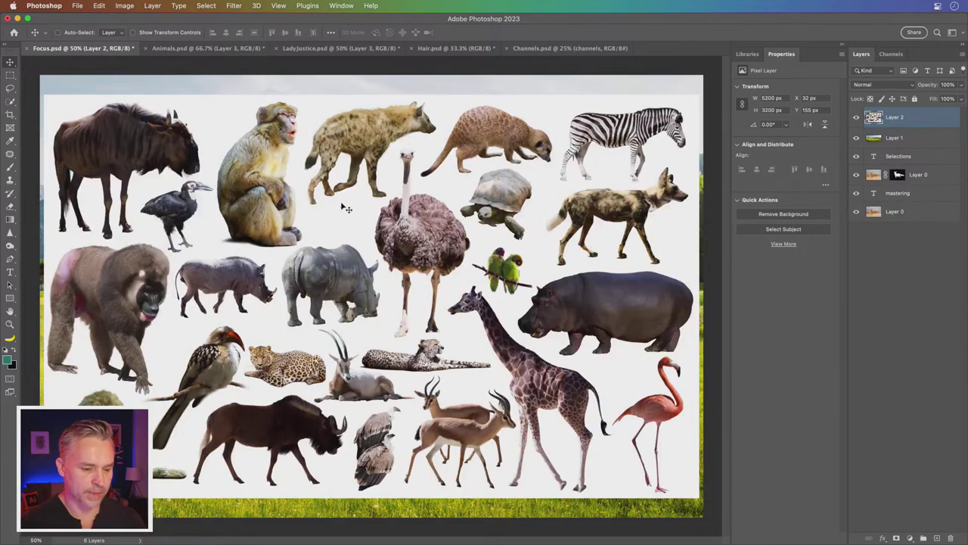
key(super+equal)
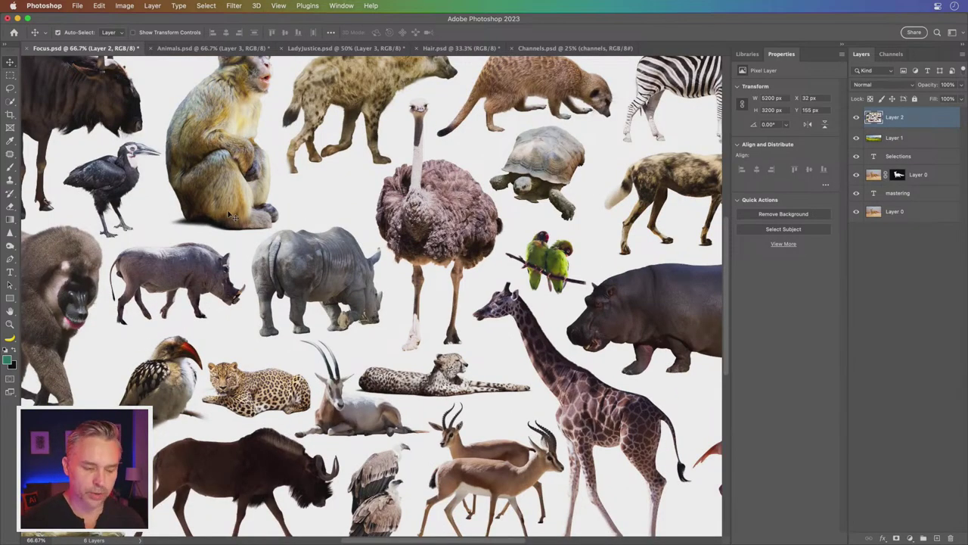
key(super+equal)
drag(239, 228, 295, 230)
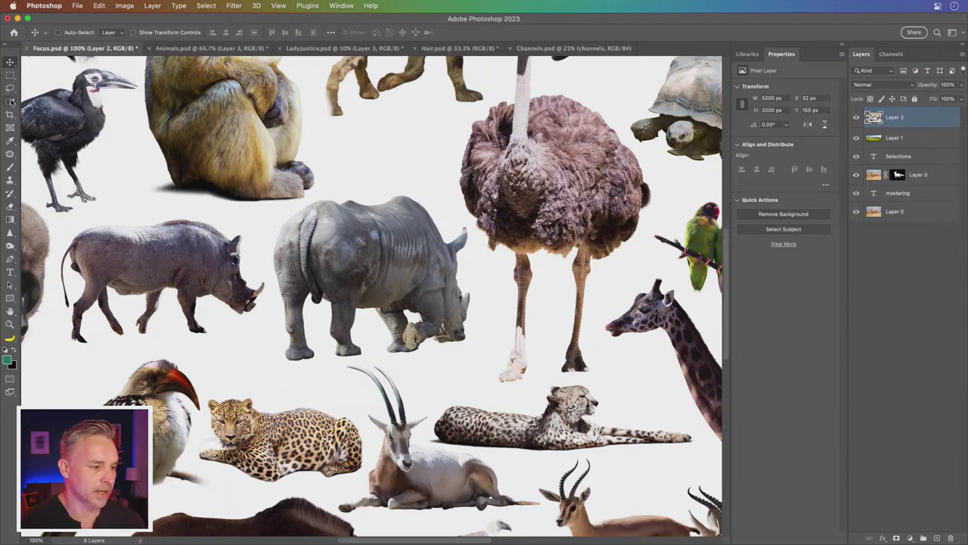
click(11, 102)
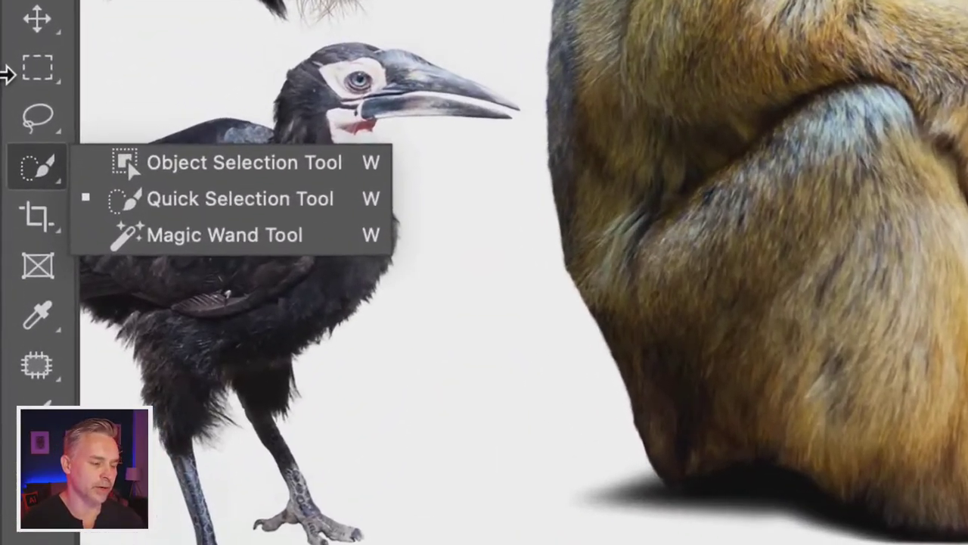
- Review the marquee and lasso tool variants and choose the freehand Lasso tool
click(5, 76)
right_click(15, 75)
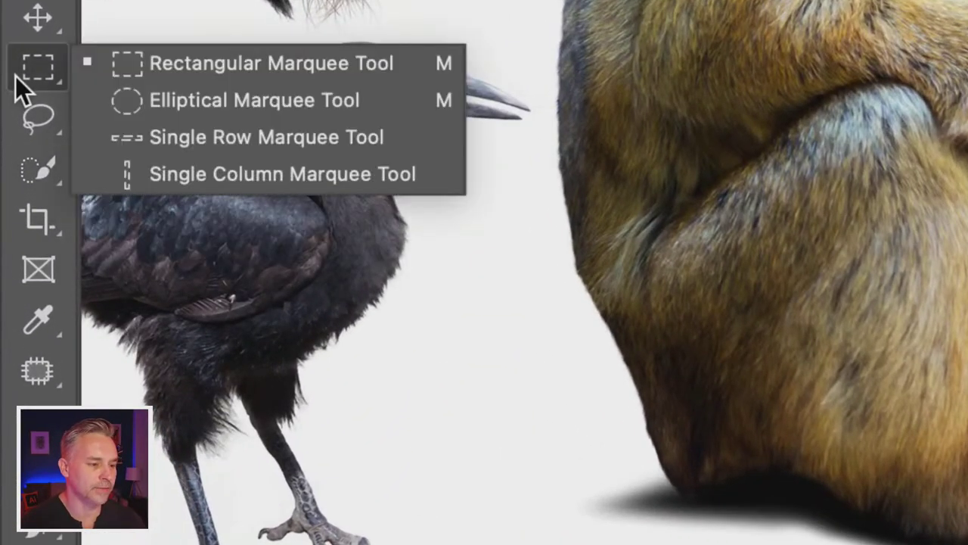
click(41, 61)
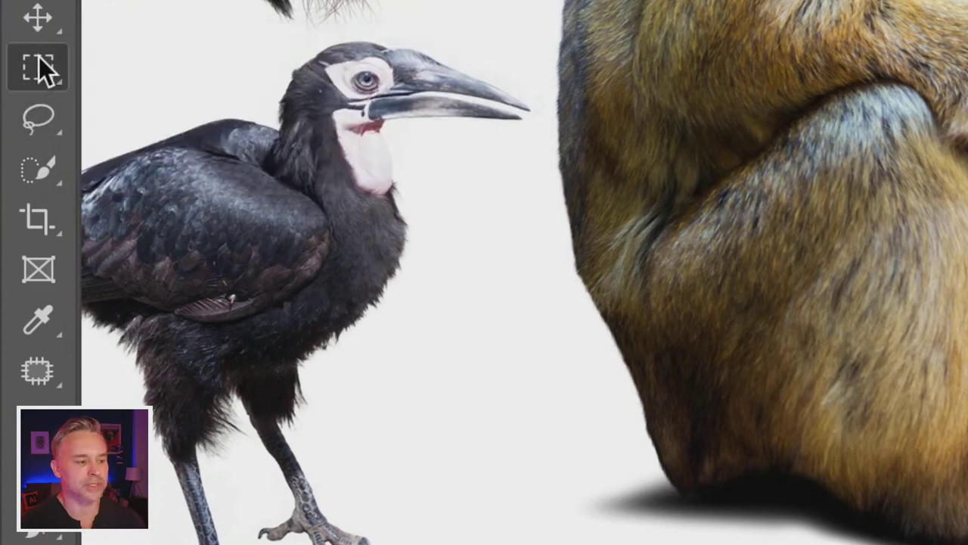
right_click(32, 115)
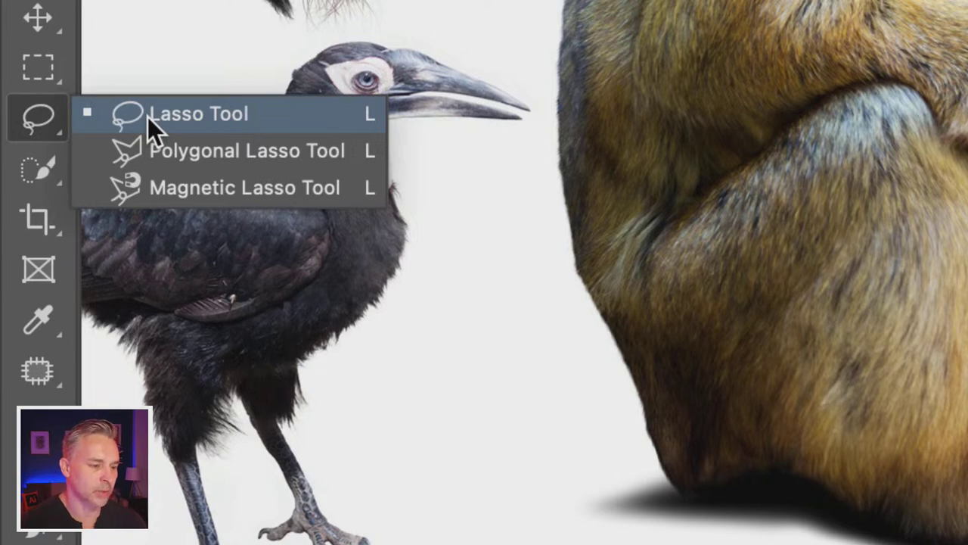
click(148, 116)
- Lasso around the hornbill's head, deselect it, centre the bird, and list the automatic selection tools
mouse_move(417, 155)
mouse_down()
mouse_move(251, 84)
mouse_move(325, 178)
mouse_up()
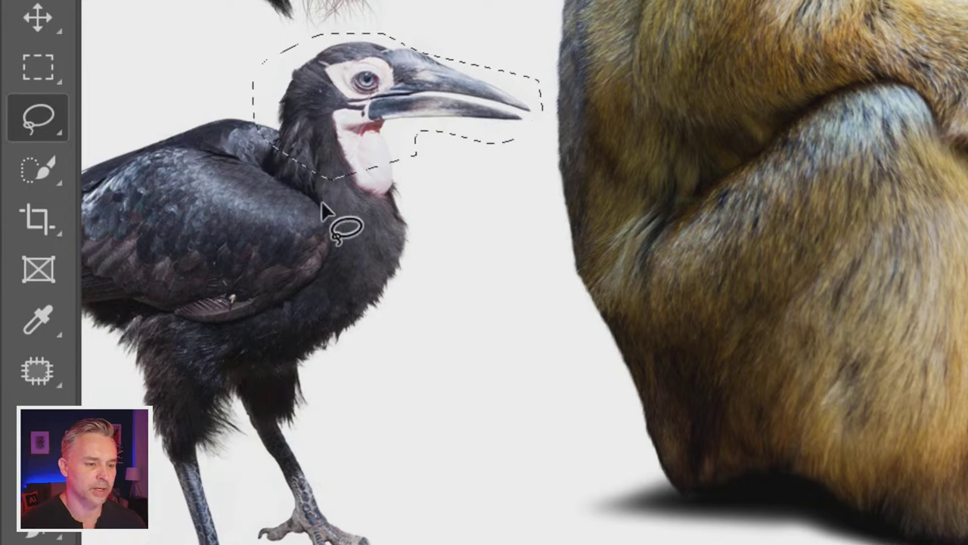
mouse_move(172, 112)
mouse_down()
mouse_move(325, 67)
mouse_move(324, 119)
mouse_up()
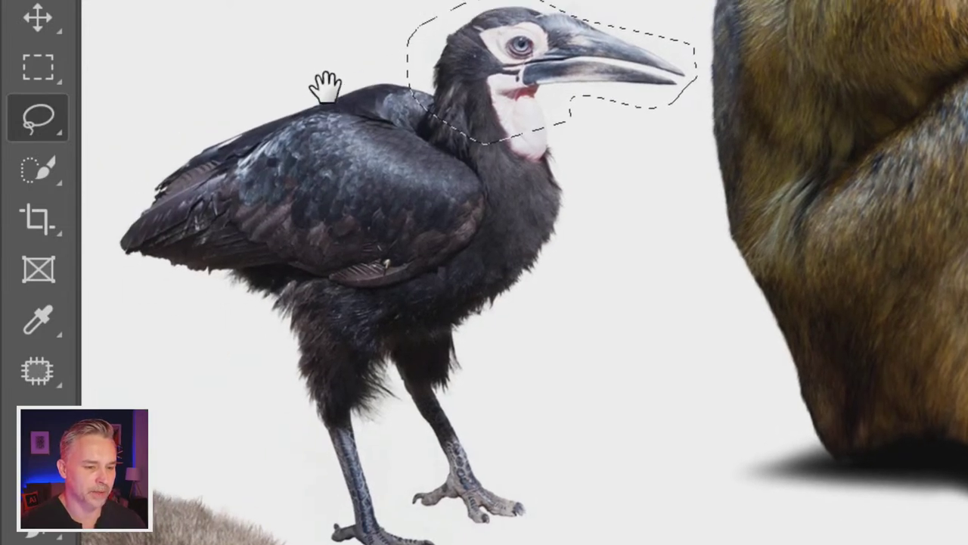
key(ctrl+d)
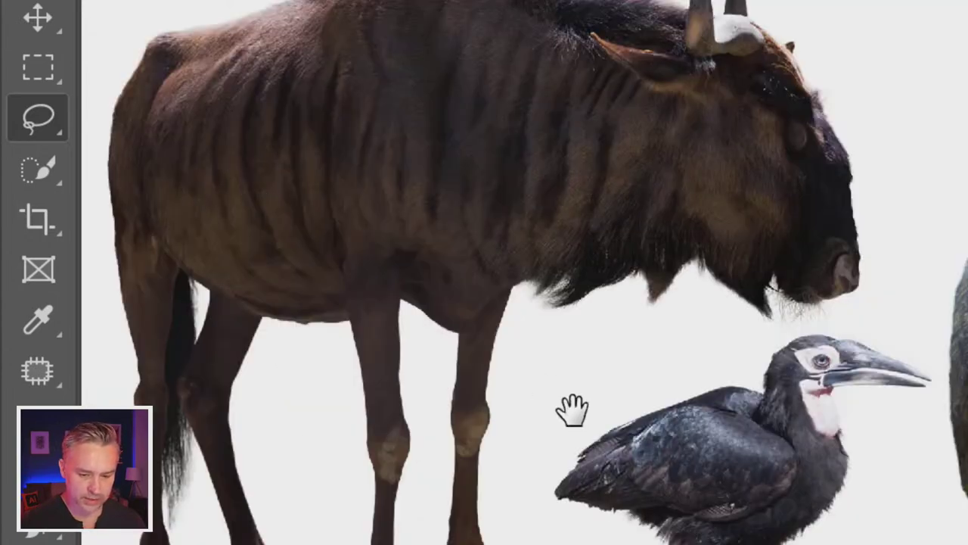
drag(573, 406, 292, 162)
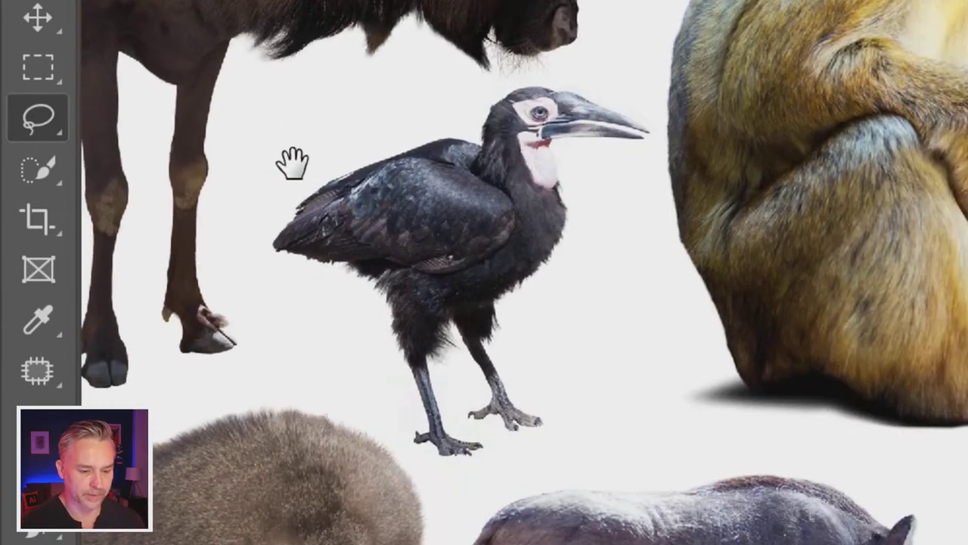
right_click(37, 125)
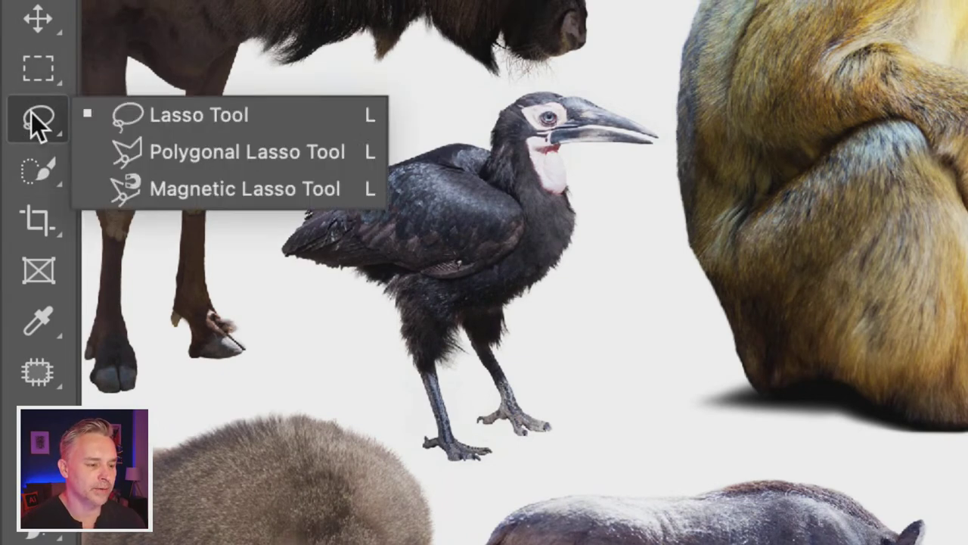
click(23, 174)
right_click(23, 174)
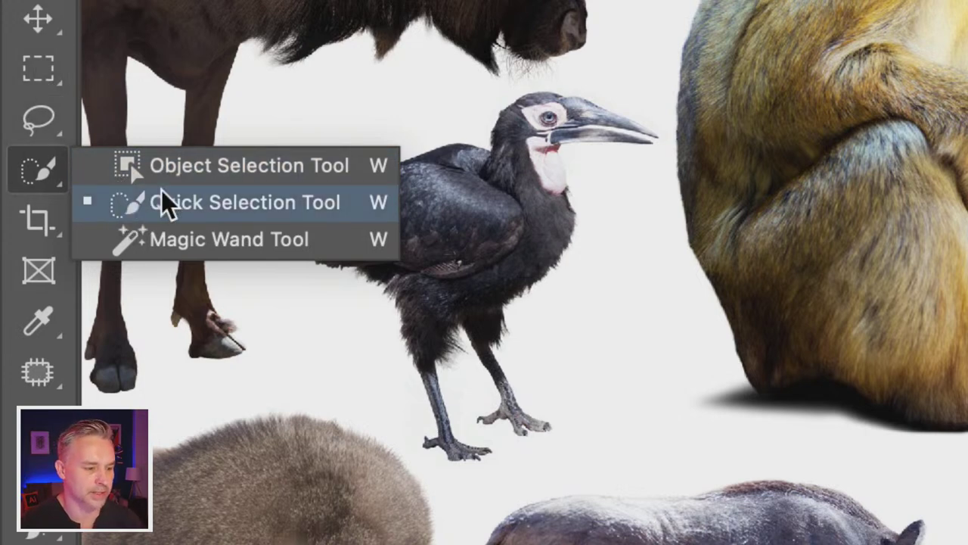
- Box-select the hornbill with the Object Selection tool in Rectangle mode at 200% zoom
click(178, 166)
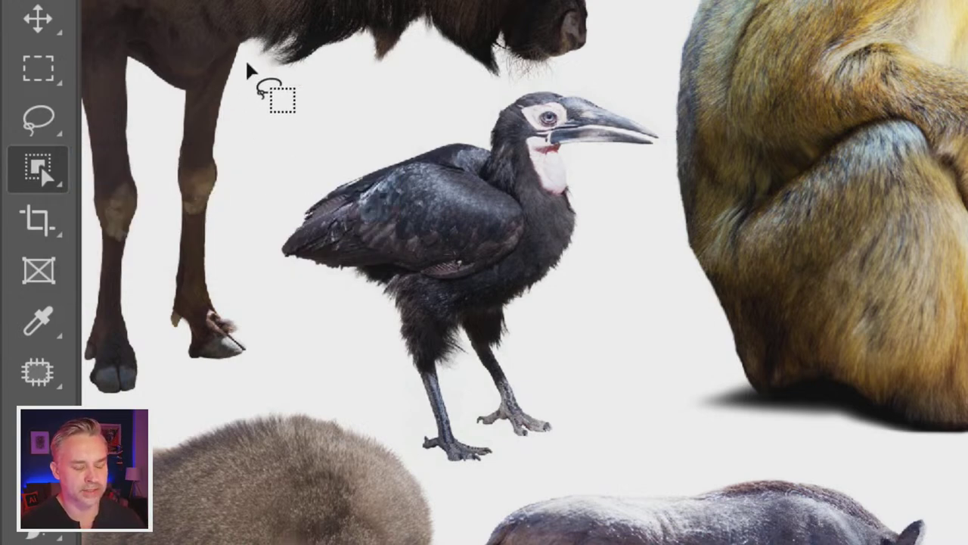
drag(231, 46, 643, 475)
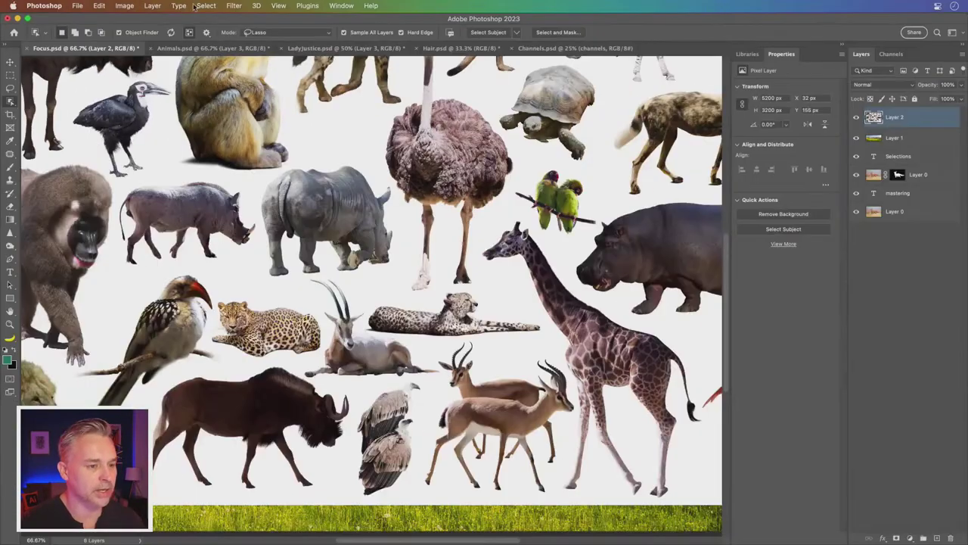
click(253, 33)
click(265, 26)
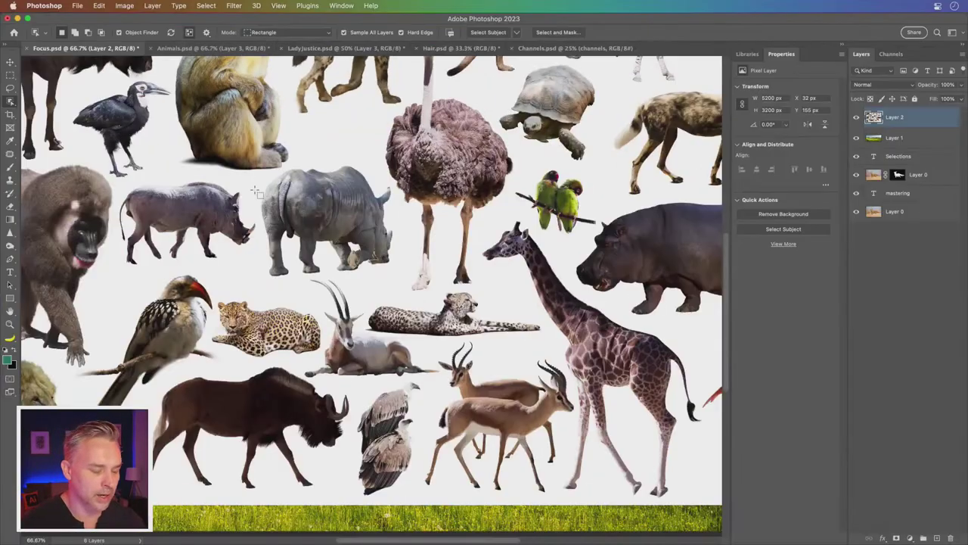
drag(115, 205, 272, 310)
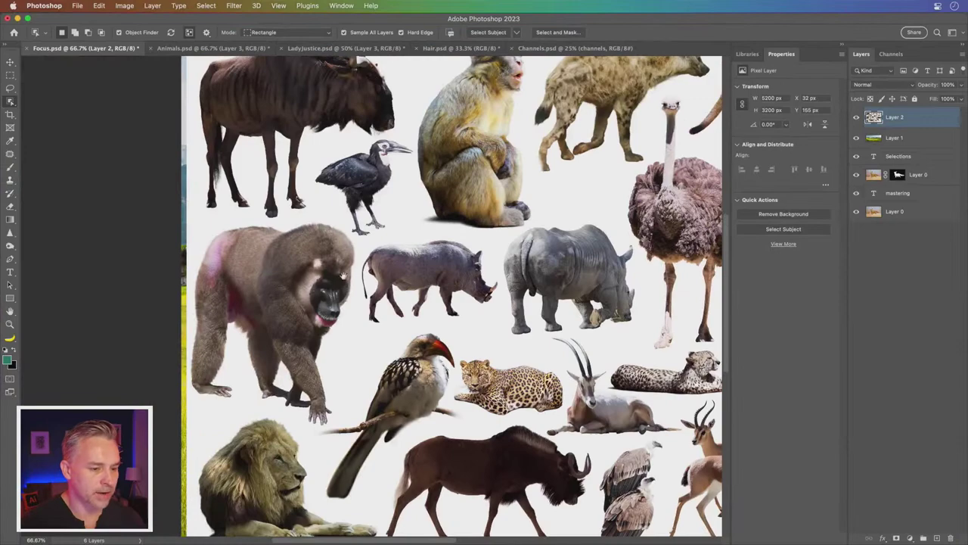
key(ctrl+plus)
key(ctrl+plus)
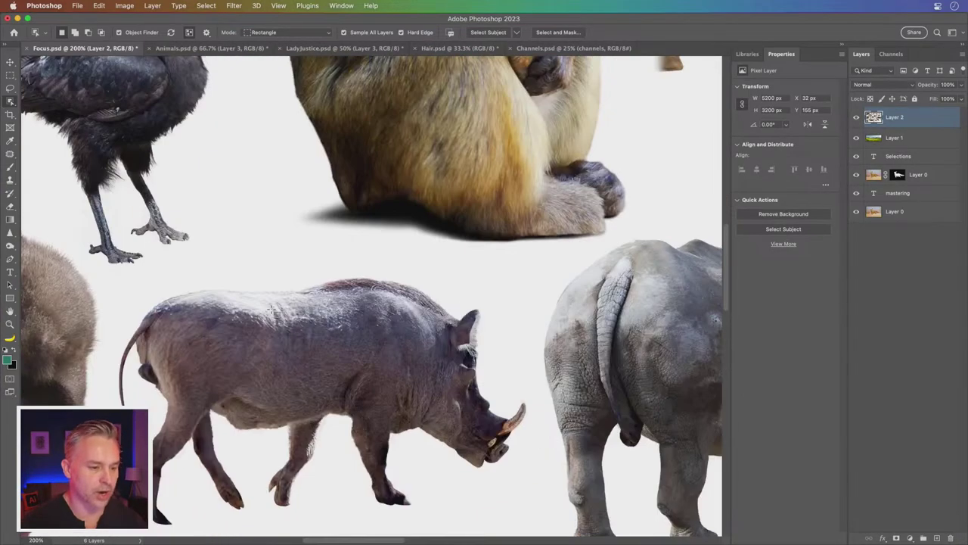
mouse_move(230, 197)
mouse_down()
mouse_move(444, 326)
mouse_move(439, 353)
mouse_up()
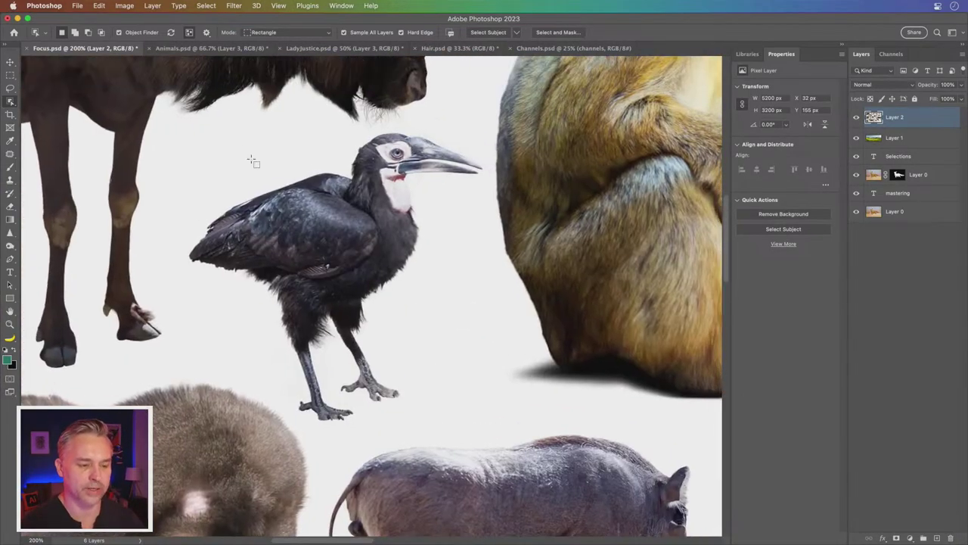
mouse_move(161, 78)
mouse_down()
mouse_move(504, 462)
mouse_move(508, 439)
mouse_up()
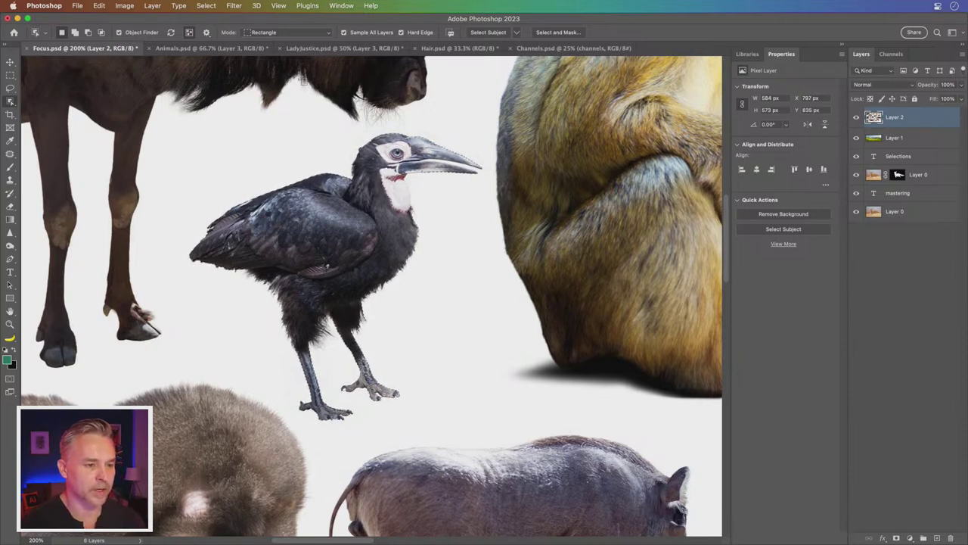
- Reselect the hornbill in Lasso mode, zoom to 300%, and duplicate it to a new layer
scroll(294, 72, up, 1)
click(271, 35)
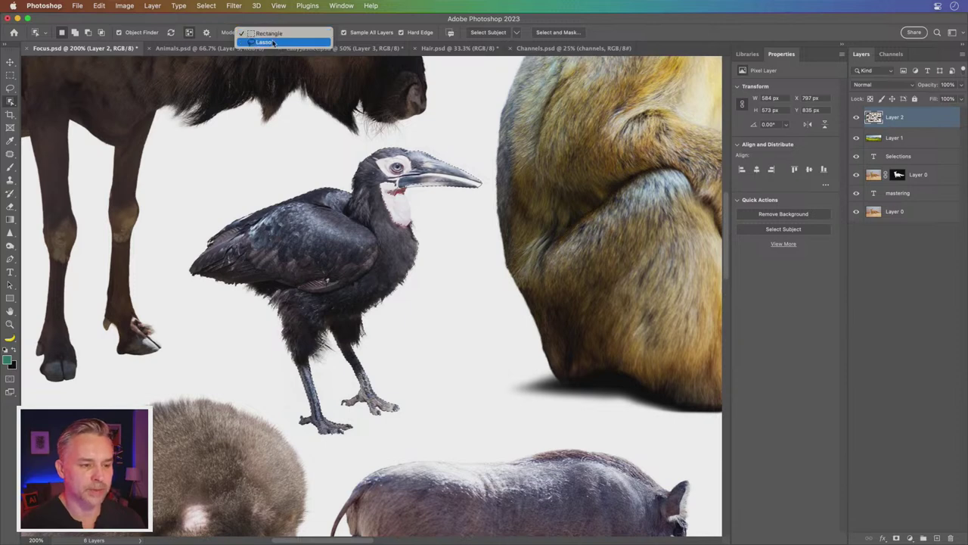
click(269, 42)
mouse_move(273, 174)
mouse_down()
mouse_move(439, 385)
mouse_move(165, 247)
mouse_move(257, 184)
mouse_up()
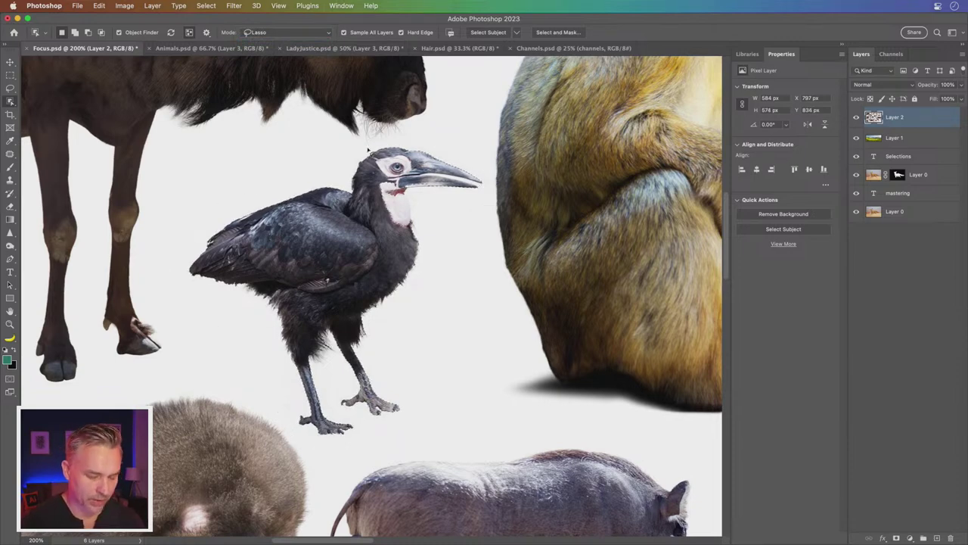
key(super+plus)
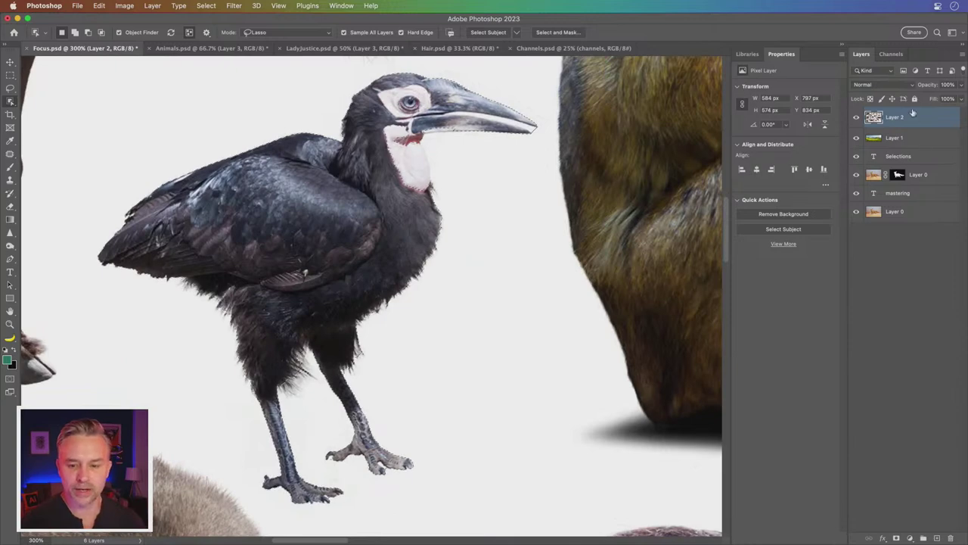
key(super+j)
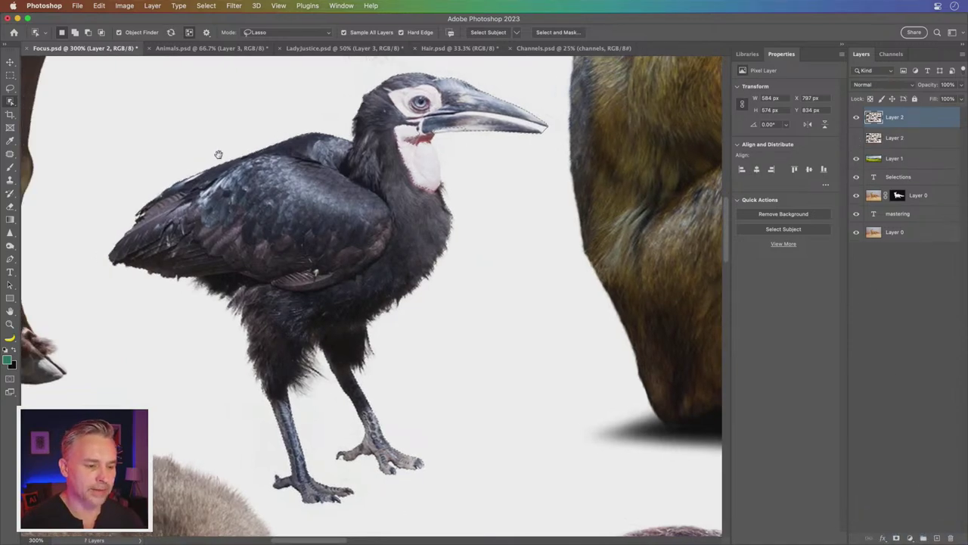
drag(202, 155, 249, 153)
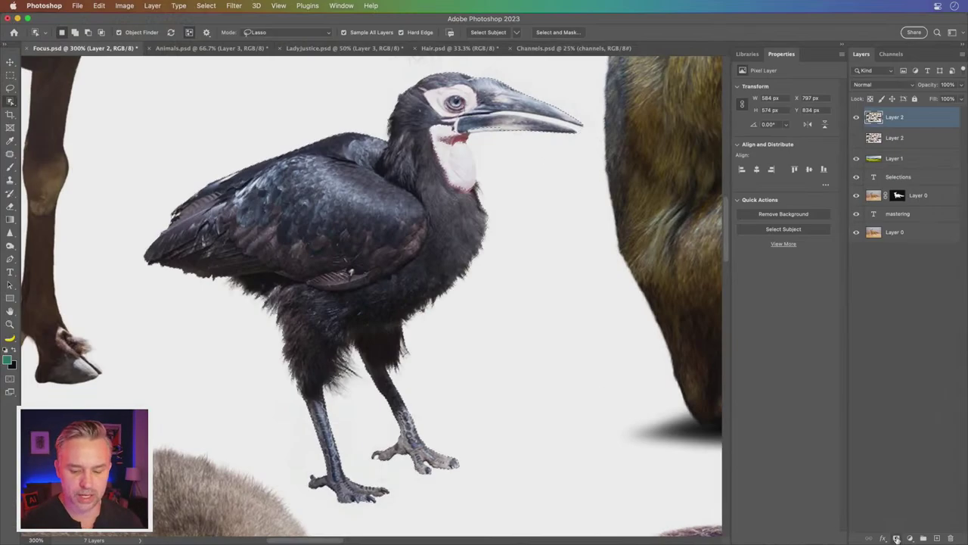
- Add a layer mask from the hornbill selection, then temporarily disable it
click(895, 538)
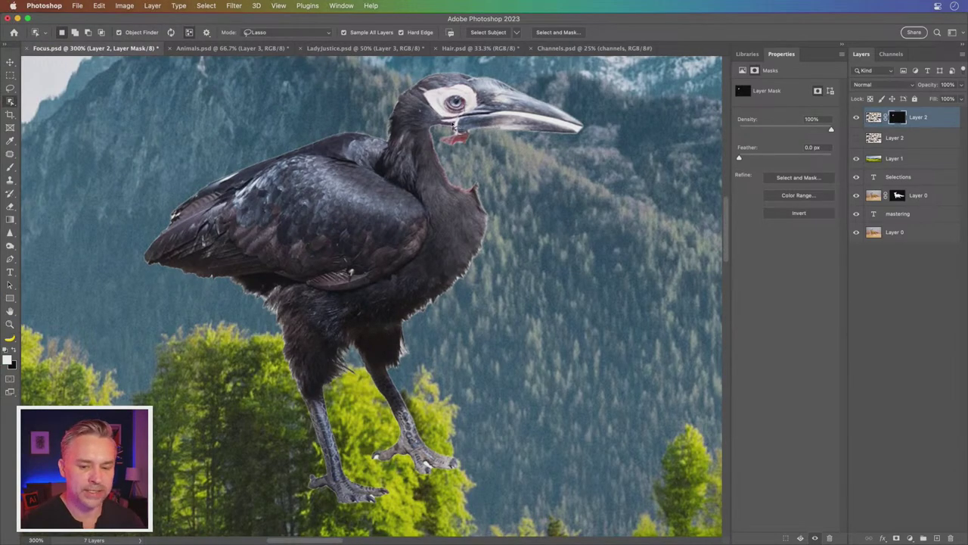
click(874, 117)
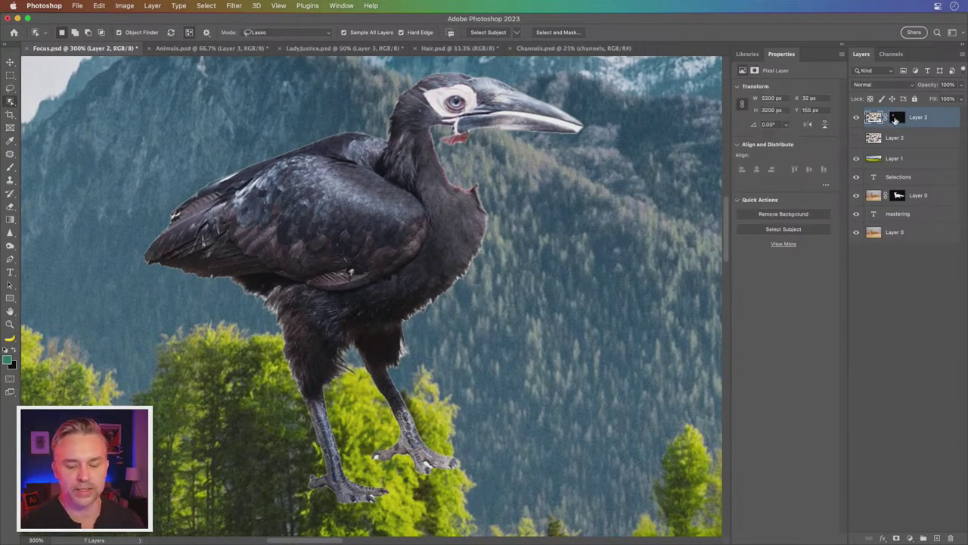
right_click(896, 119)
click(897, 119)
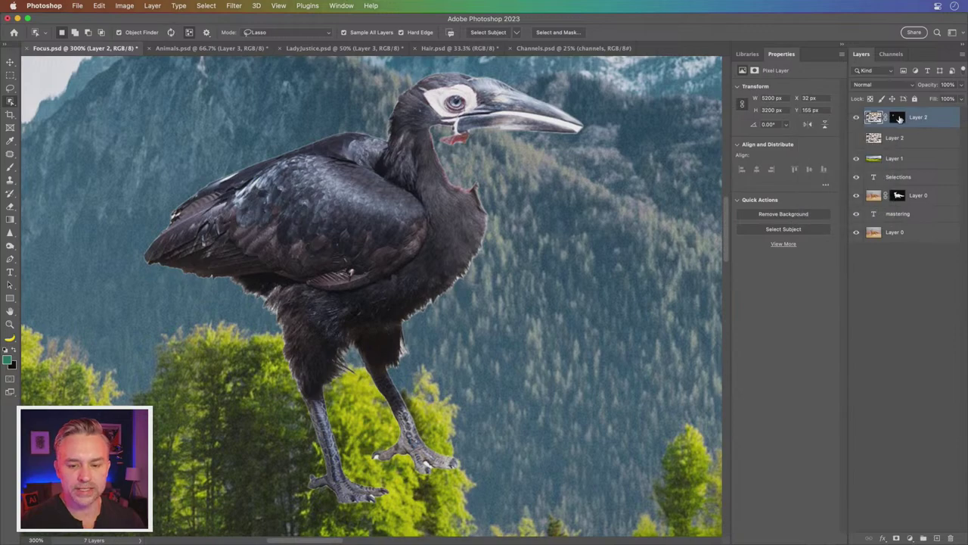
right_click(901, 117)
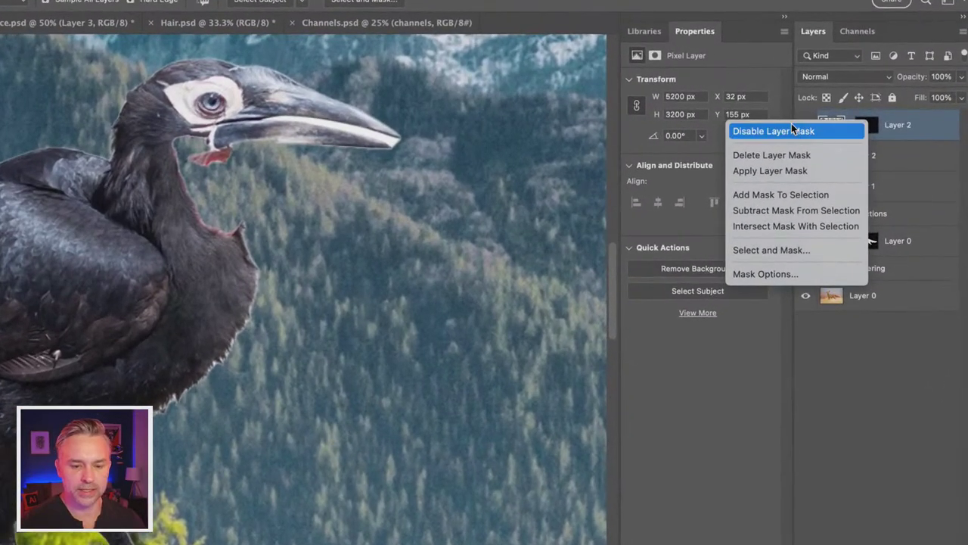
click(834, 121)
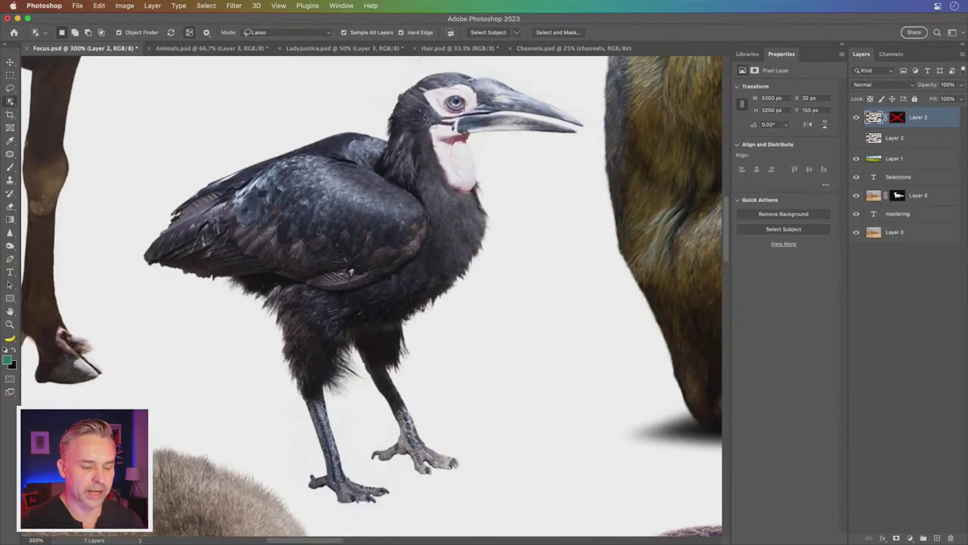
- Lasso the hornbill's white throat patch and re-enable the layer mask
drag(426, 117, 429, 172)
drag(416, 128, 437, 151)
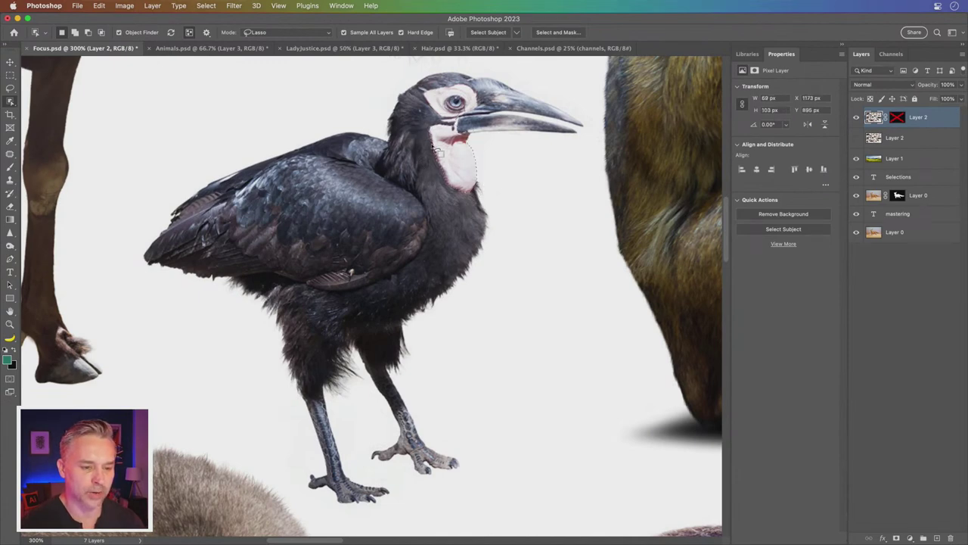
shift+click(897, 117)
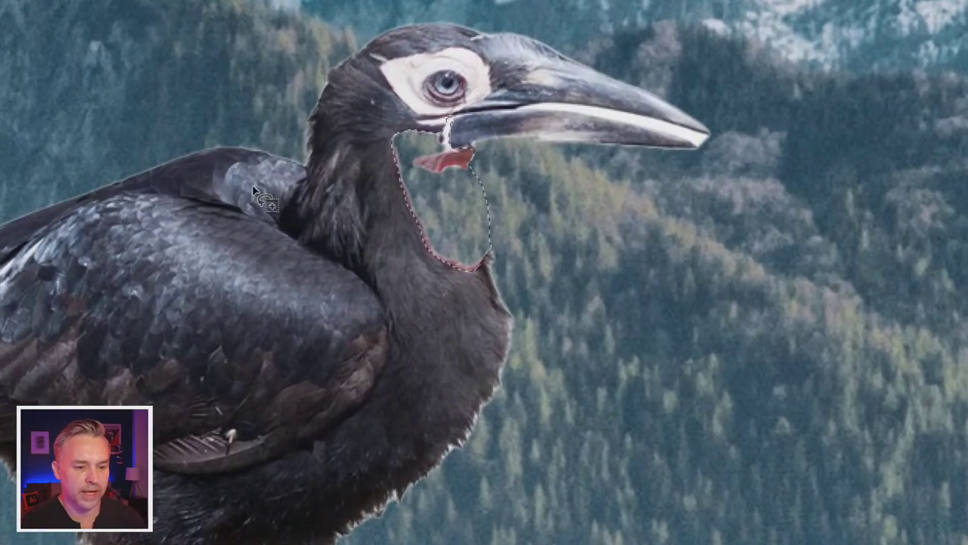
- Fill the throat selection in the mask with the white foreground colour
key(shift+BackSpace)
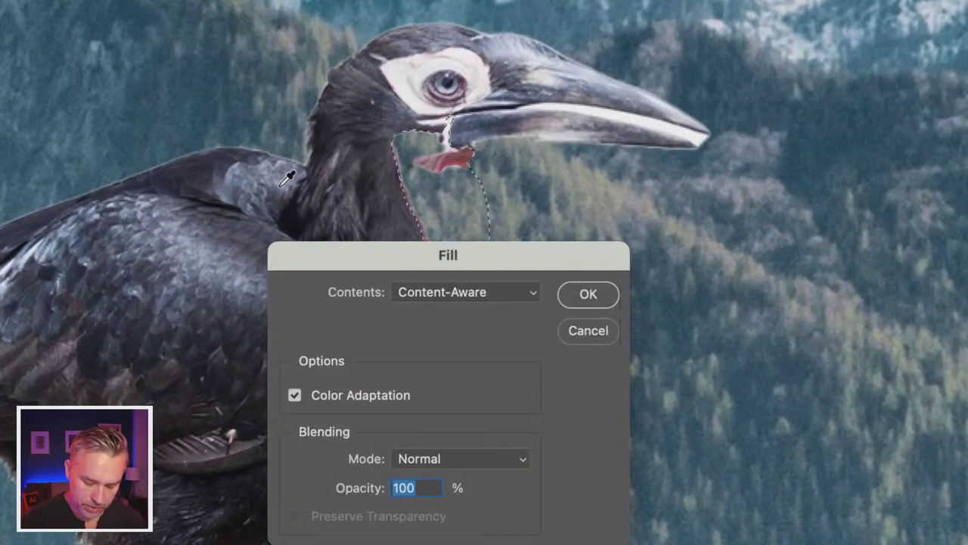
click(441, 293)
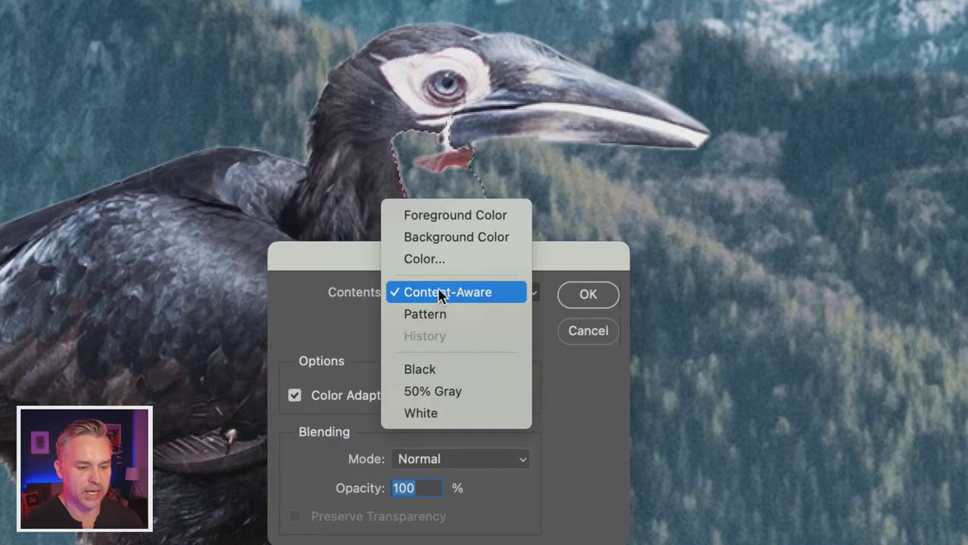
click(447, 216)
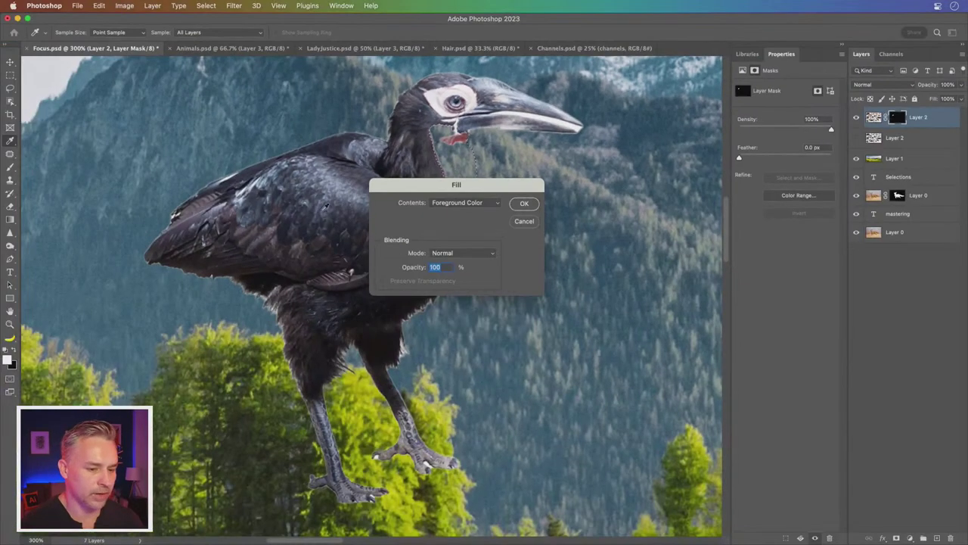
click(522, 202)
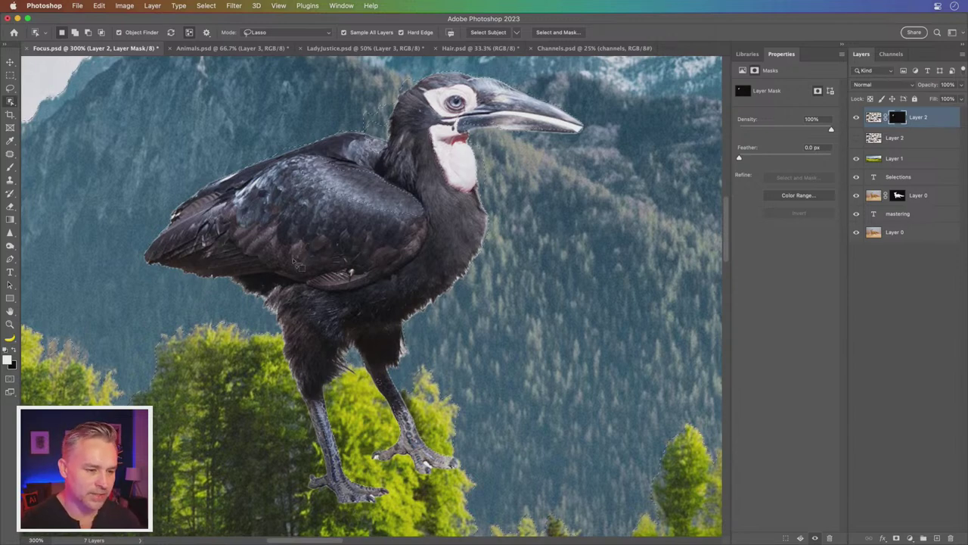
- Display Layer 2's mask alone as a white hornbill silhouette and clear the selection
key(super+shift+d)
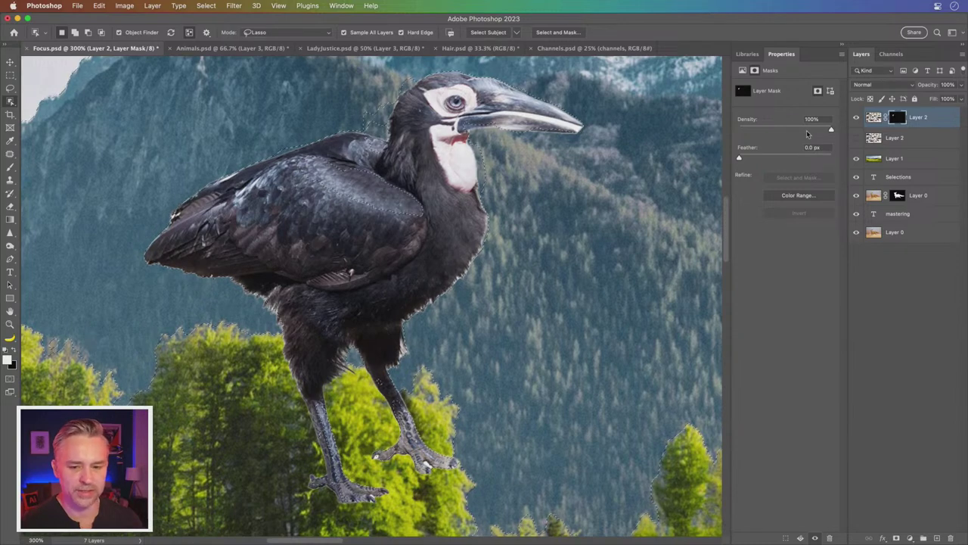
right_click(897, 118)
click(897, 119)
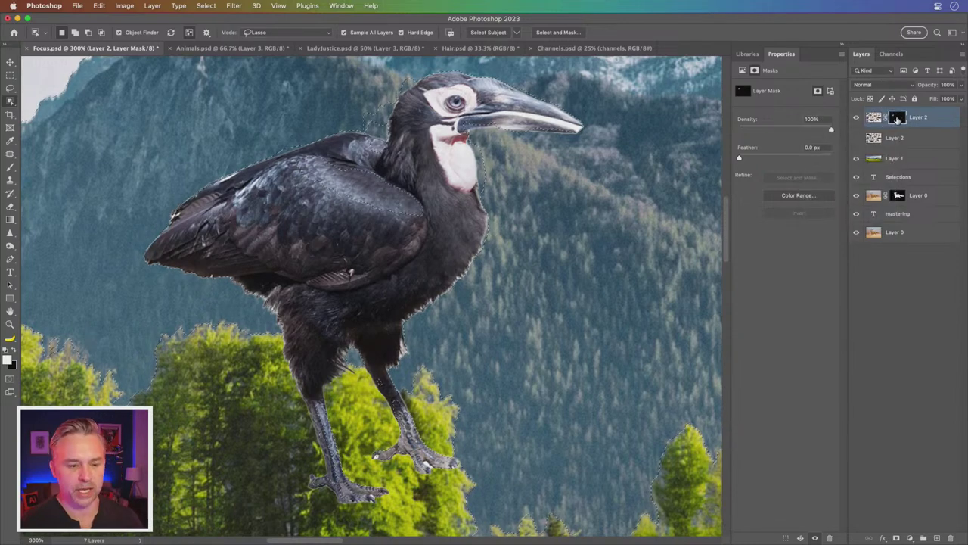
alt+click(897, 119)
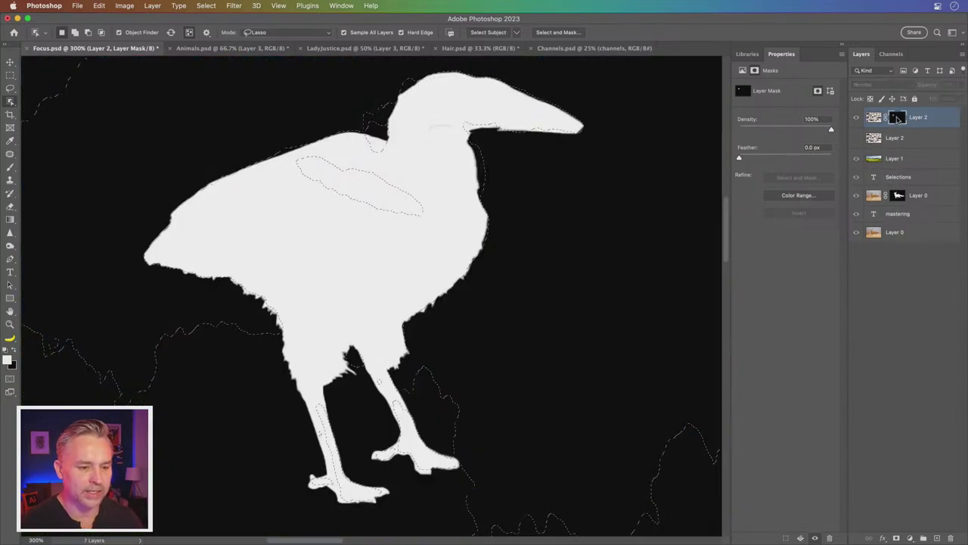
key(super+d)
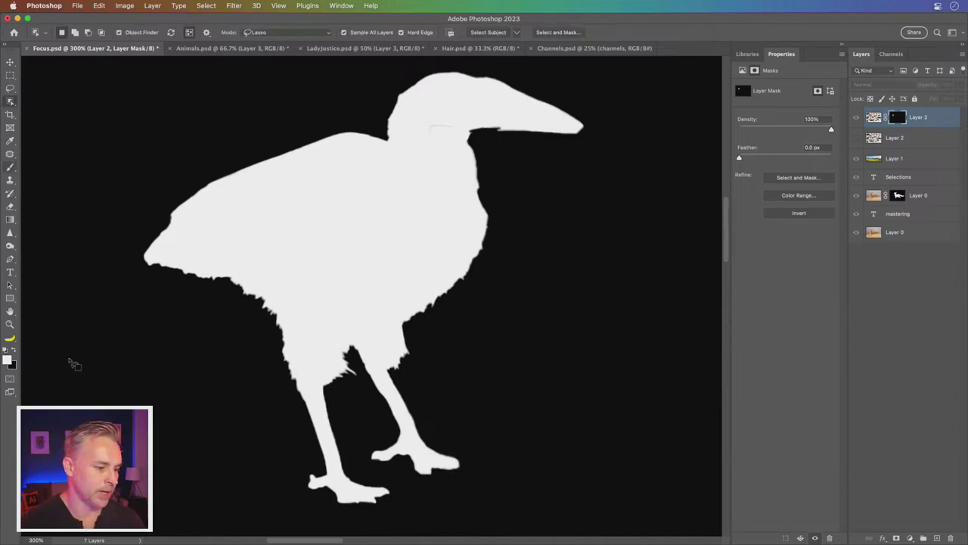
- Pick a smaller Brush, return to the normal composite view, and zoom out
click(9, 169)
key([)
key([)
key([)
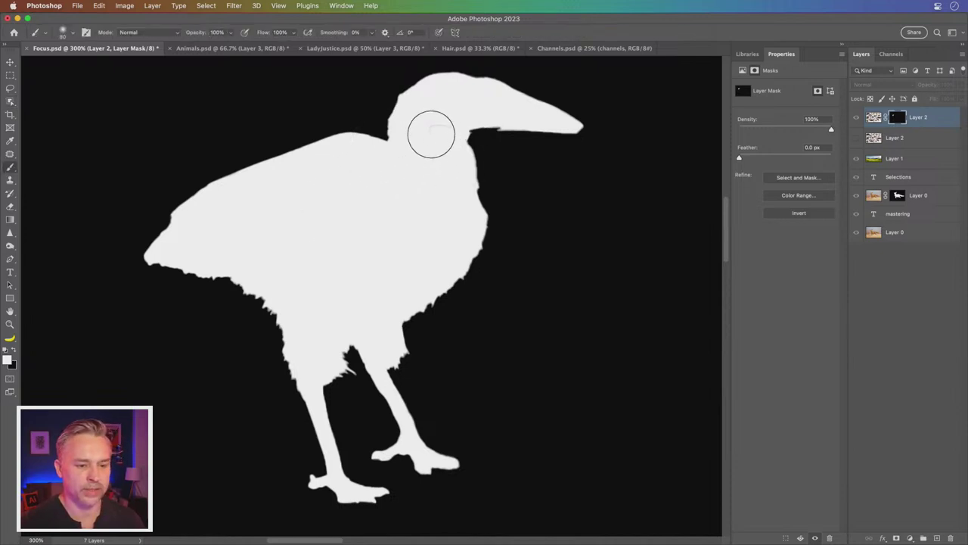
key([)
key([)
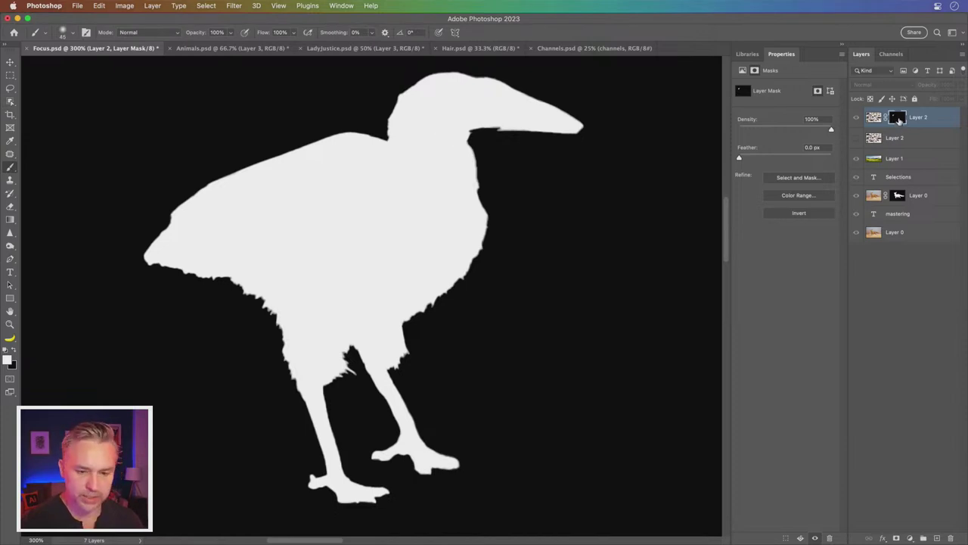
alt+click(898, 121)
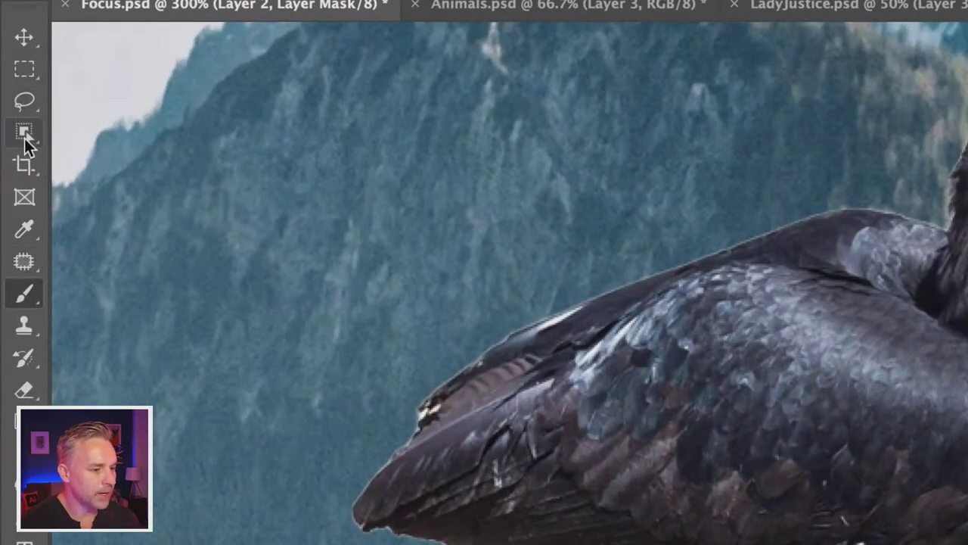
click(24, 133)
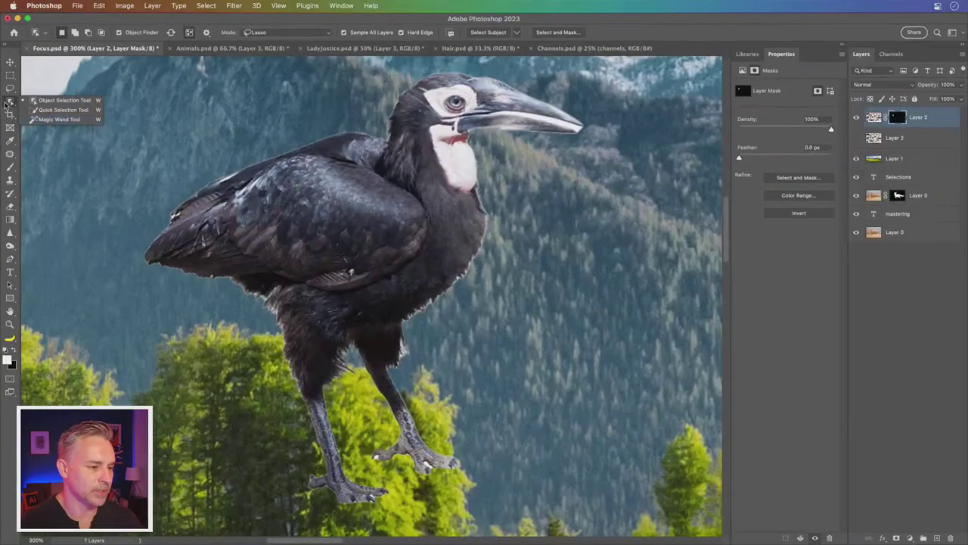
click(64, 100)
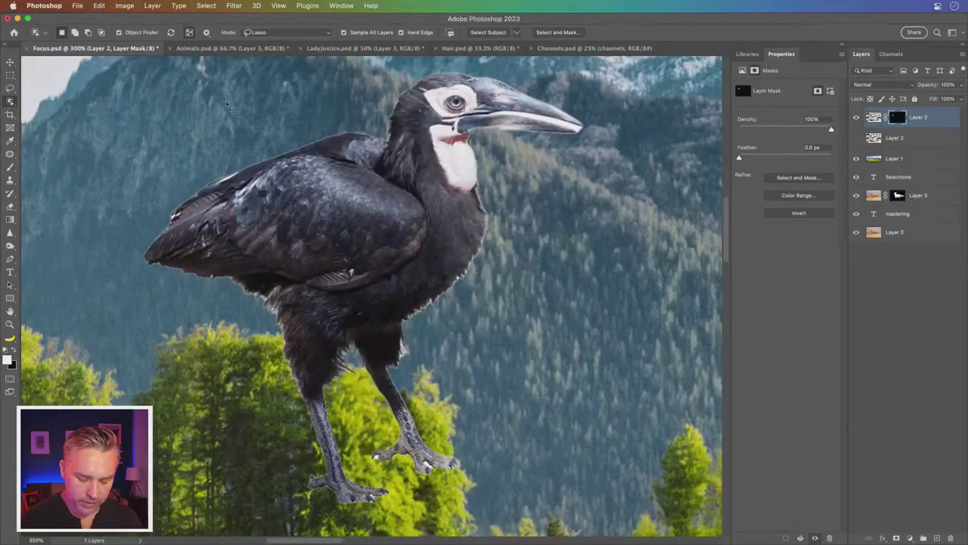
key(super+minus)
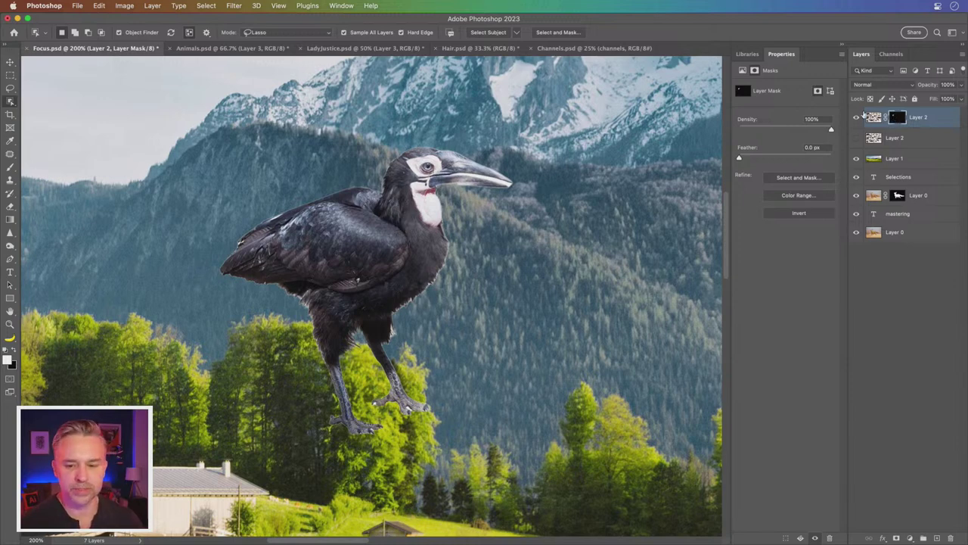
- Open Select and Mask on Layer 2's mask, zoomed in and centred on the hornbill
click(797, 179)
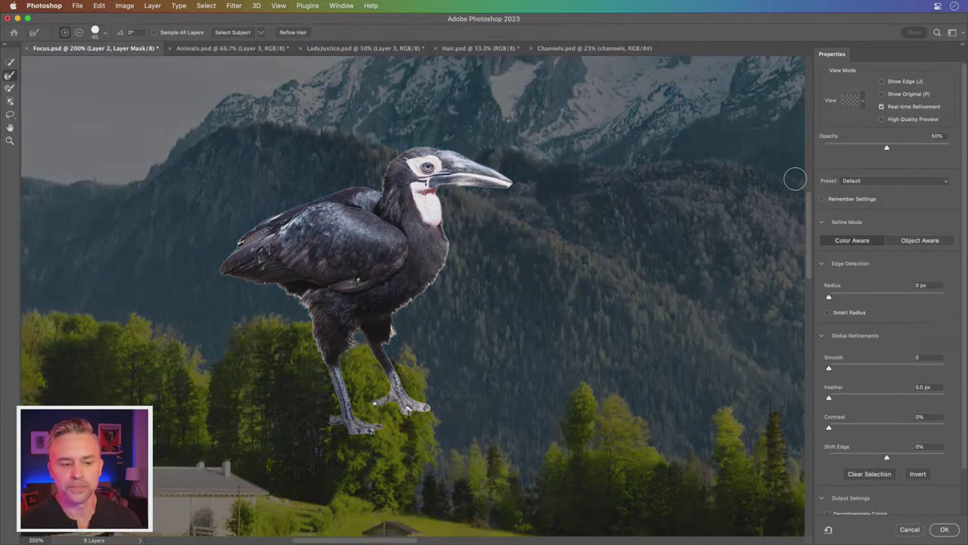
key(super+equal)
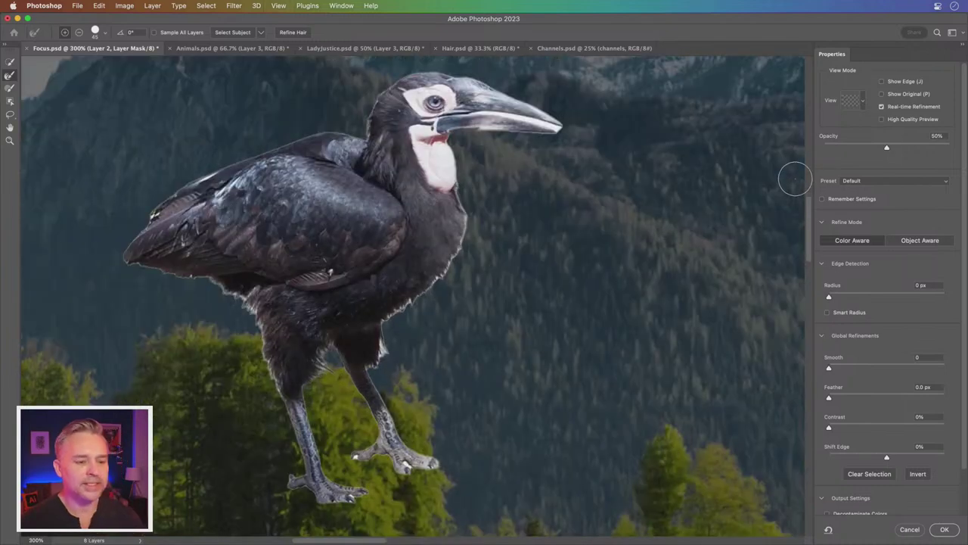
drag(421, 195, 510, 207)
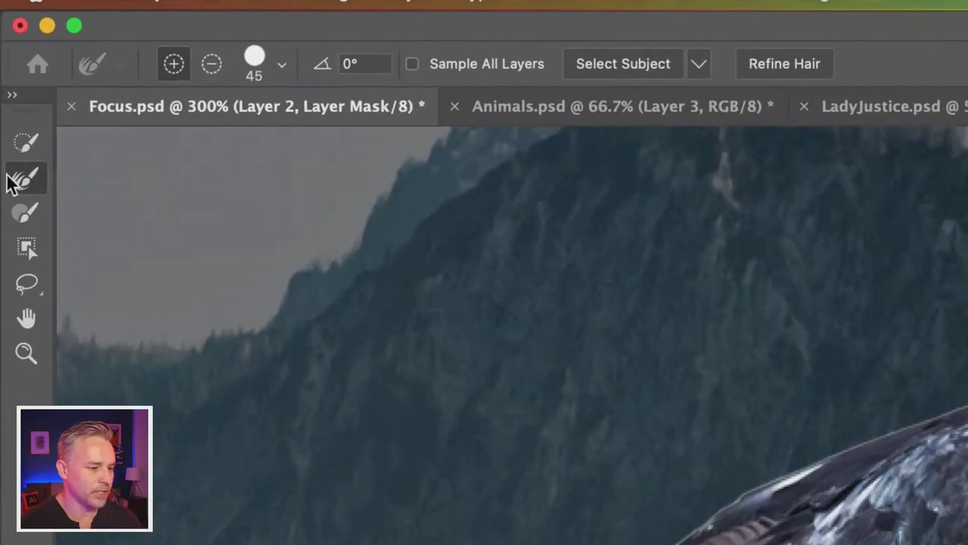
- Paint a smaller Refine Edge Brush along the bird's underside, body, legs, foot and toes
click(21, 148)
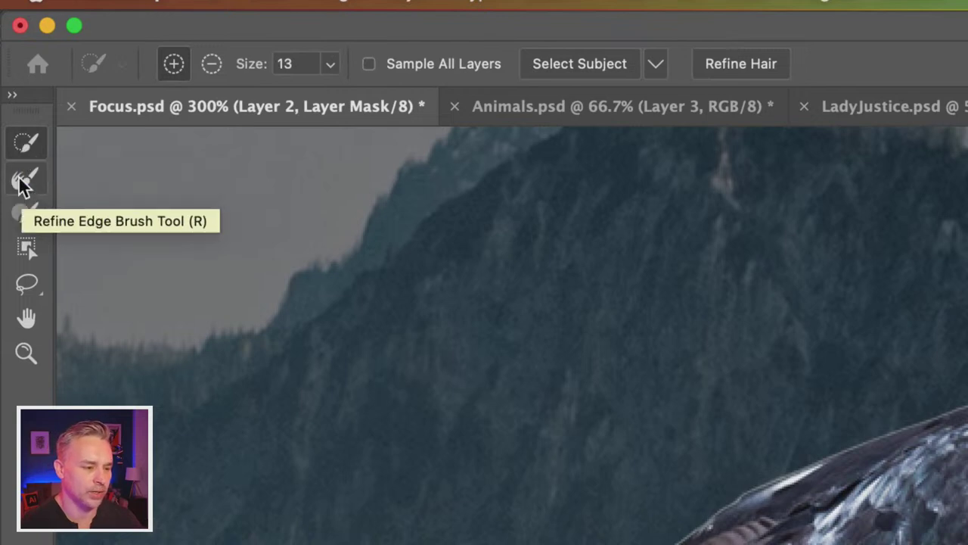
click(22, 182)
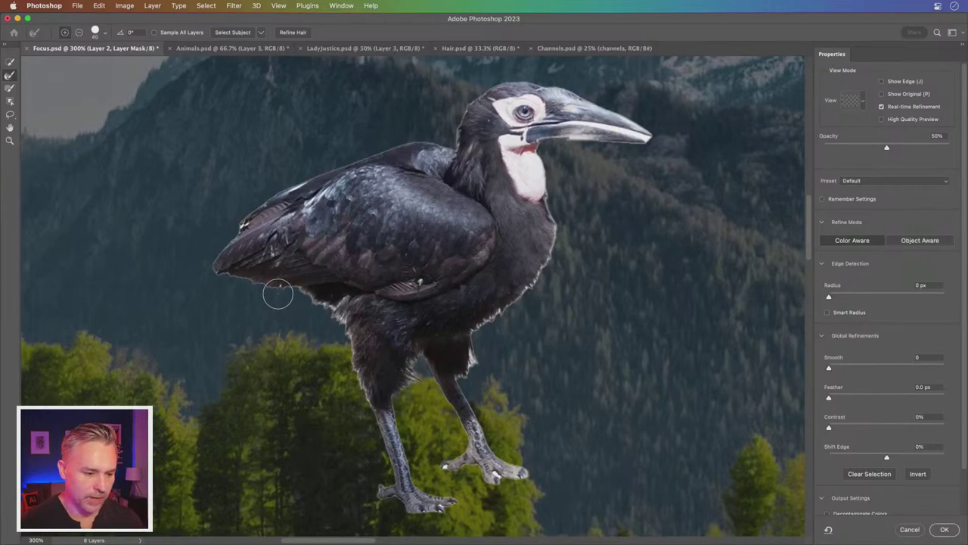
key(bracketleft)
key(bracketleft)
mouse_move(230, 279)
mouse_down()
mouse_move(355, 376)
mouse_move(371, 424)
mouse_up()
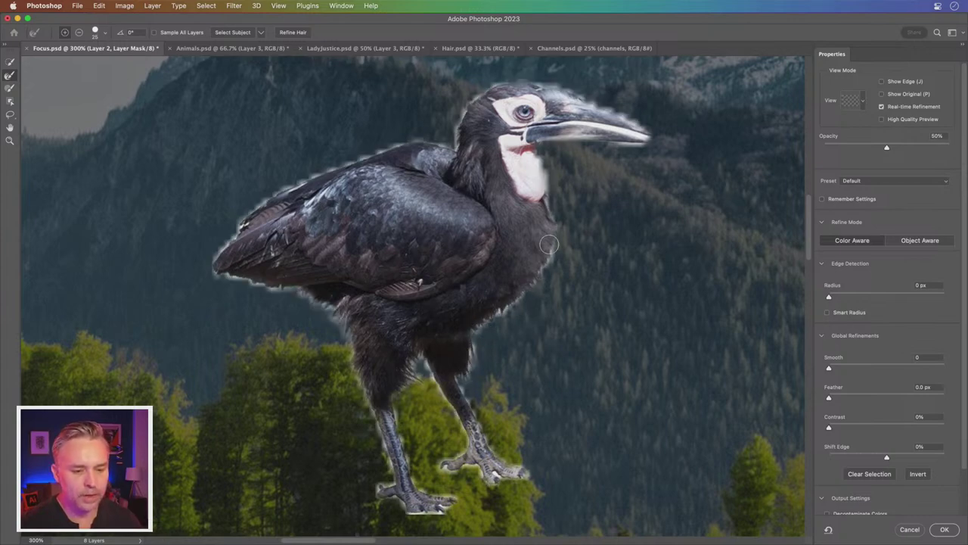
drag(553, 206, 551, 233)
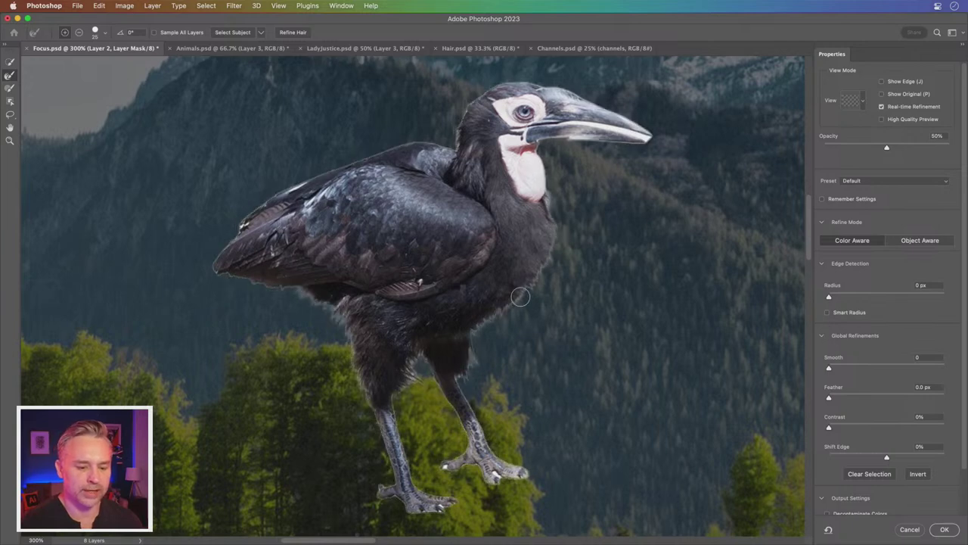
drag(410, 395, 417, 360)
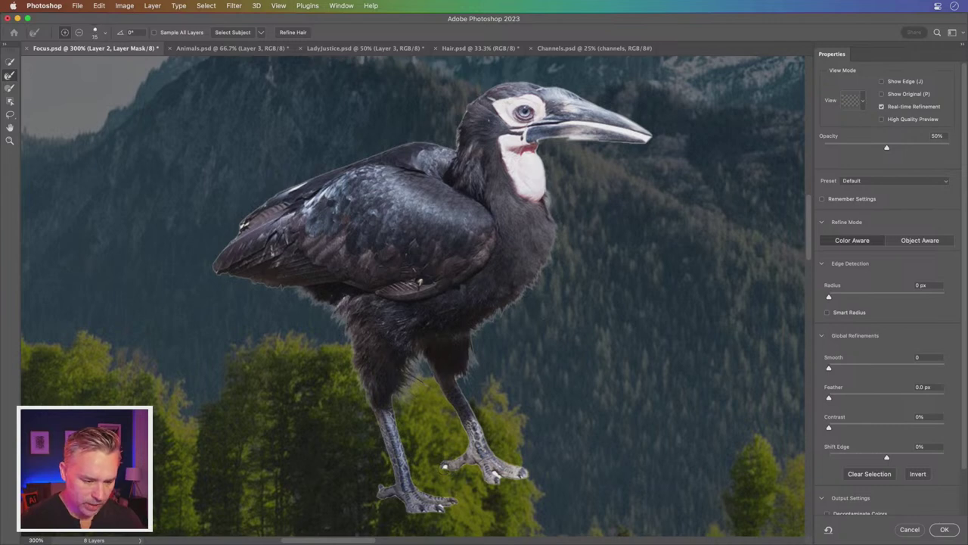
click(444, 468)
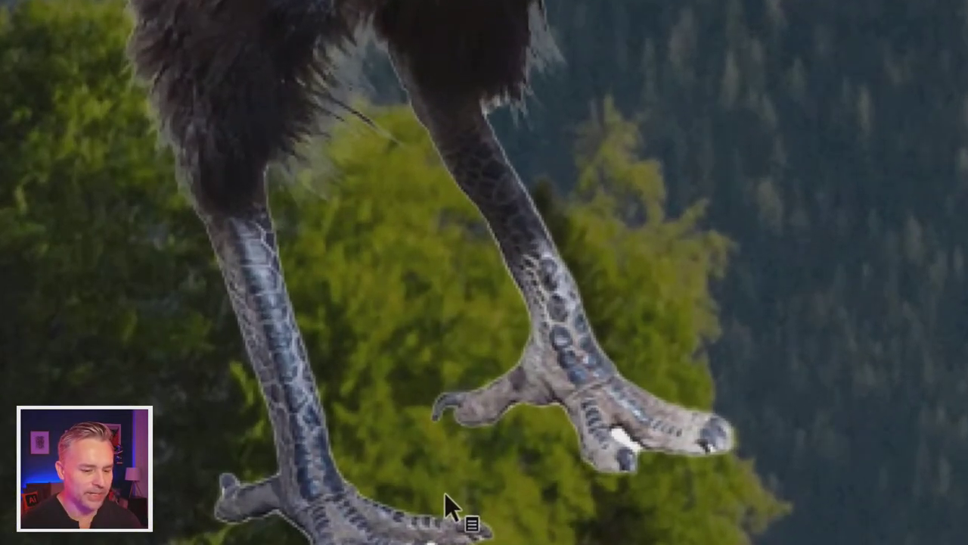
drag(649, 461, 644, 460)
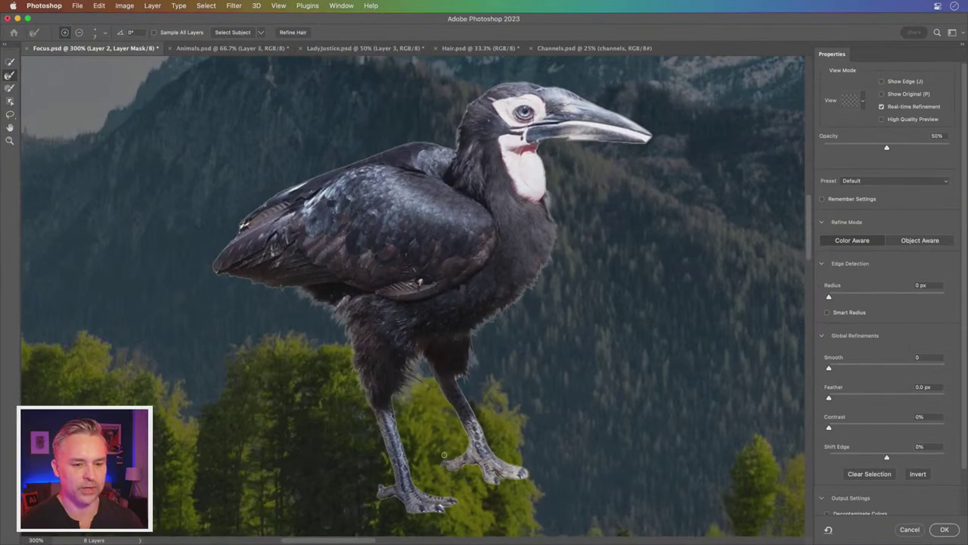
- Zoom in closely on the hornbill's head and beak
key(ctrl+plus)
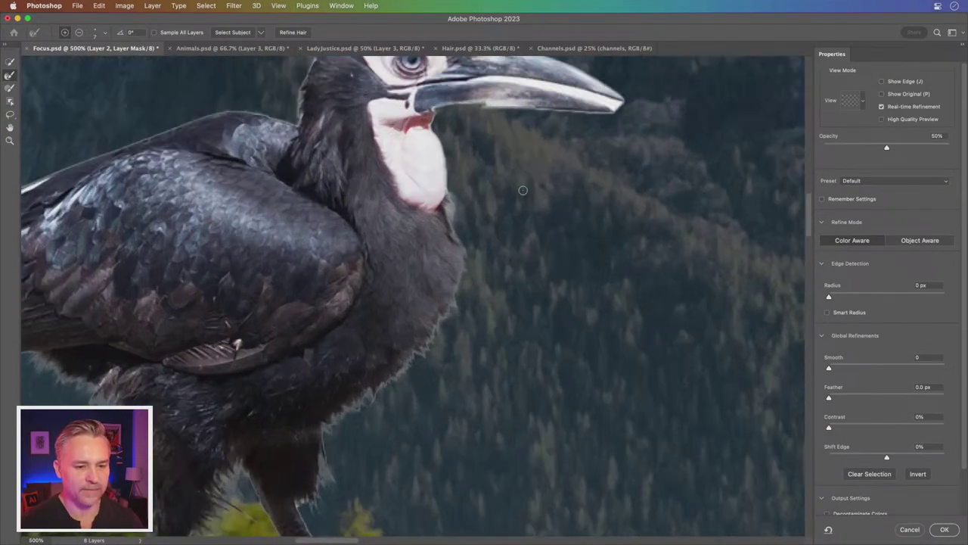
key(ctrl+plus)
scroll(573, 222, up, 5)
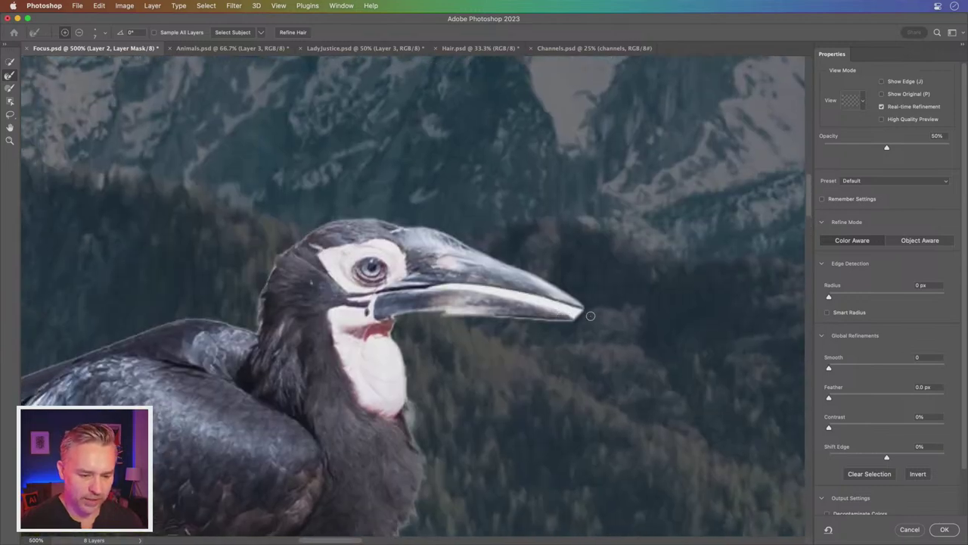
scroll(590, 316, left, 2)
key(ctrl+plus)
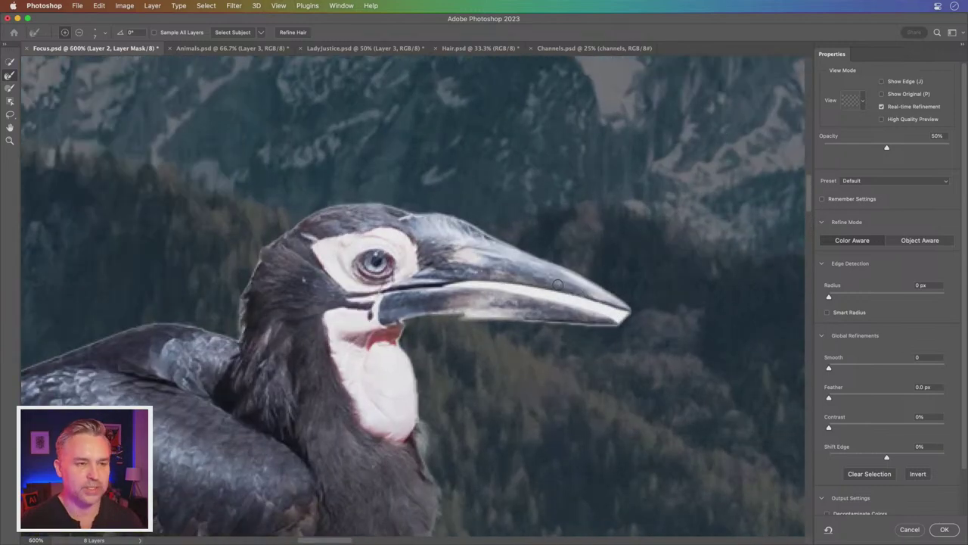
scroll(530, 276, down, 2)
scroll(529, 276, right, 2)
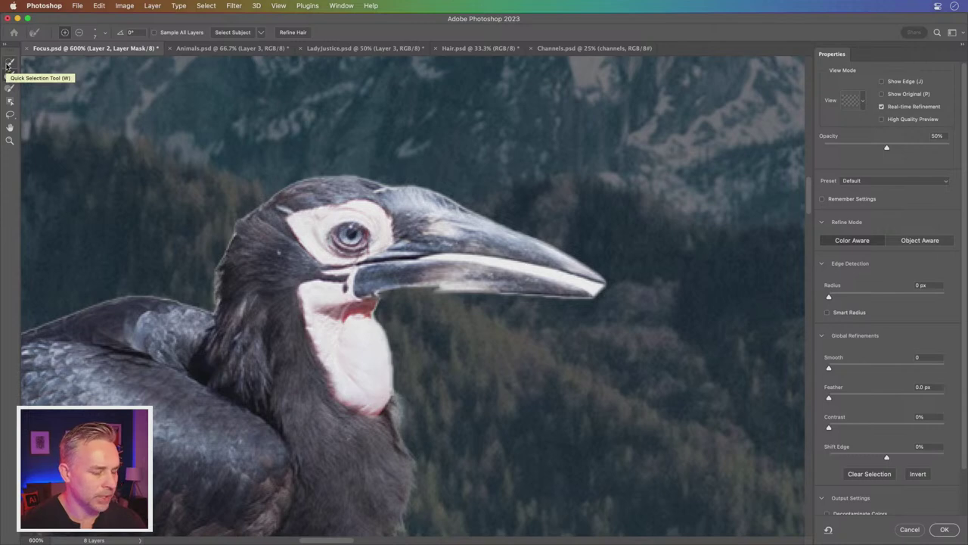
- Clean up the hornbill's beak tip by subtracting the fuzzy area beyond it with the quick selection brush
click(9, 65)
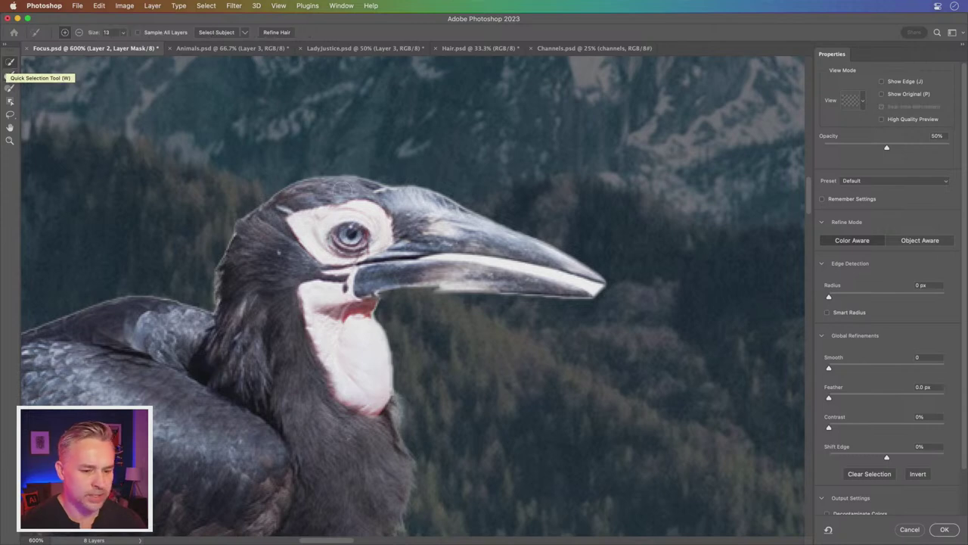
click(610, 297)
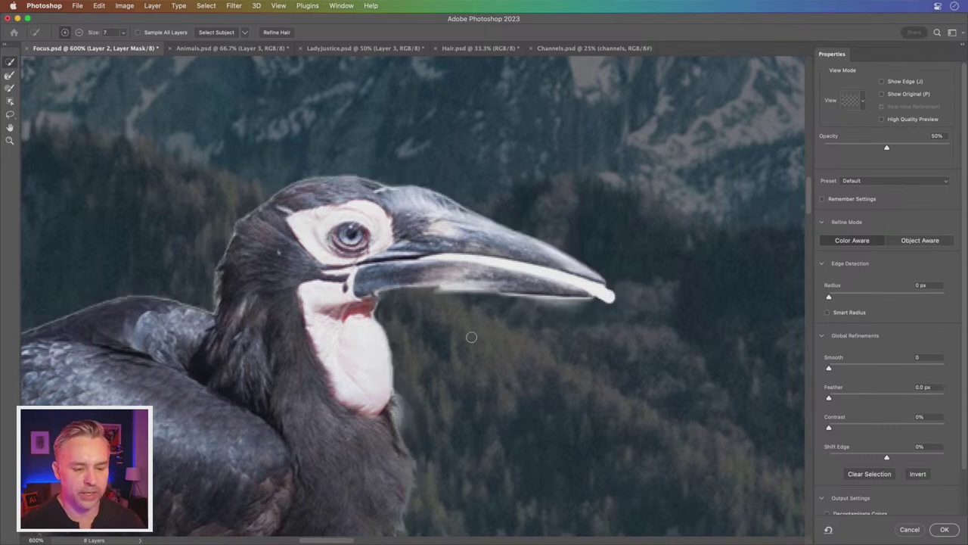
key(ctrl+z)
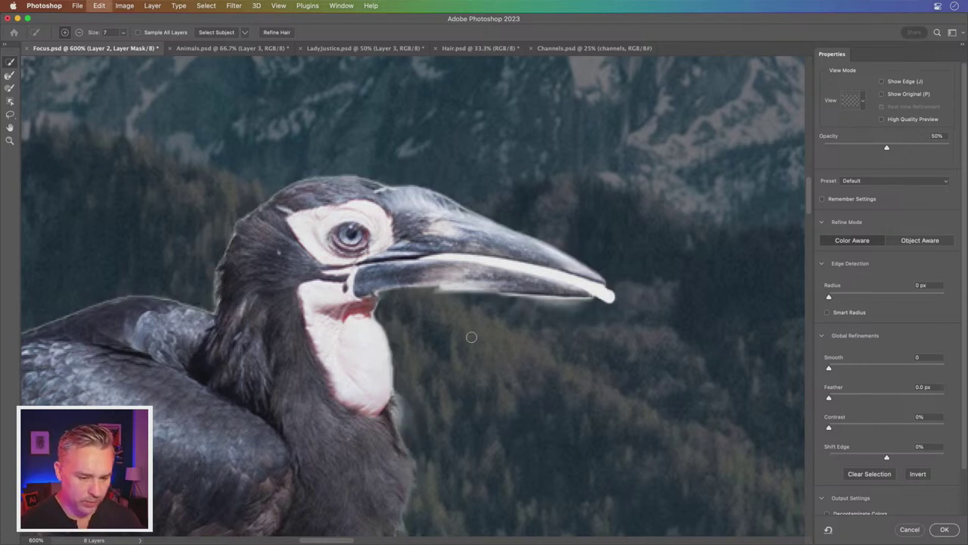
key(alt)
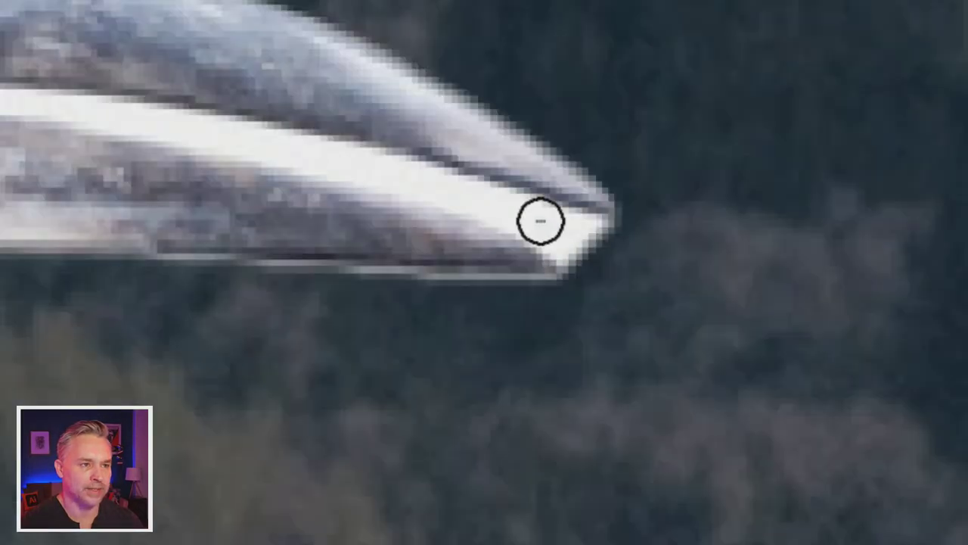
mouse_move(540, 221)
mouse_down()
mouse_move(578, 230)
mouse_move(178, 130)
mouse_up()
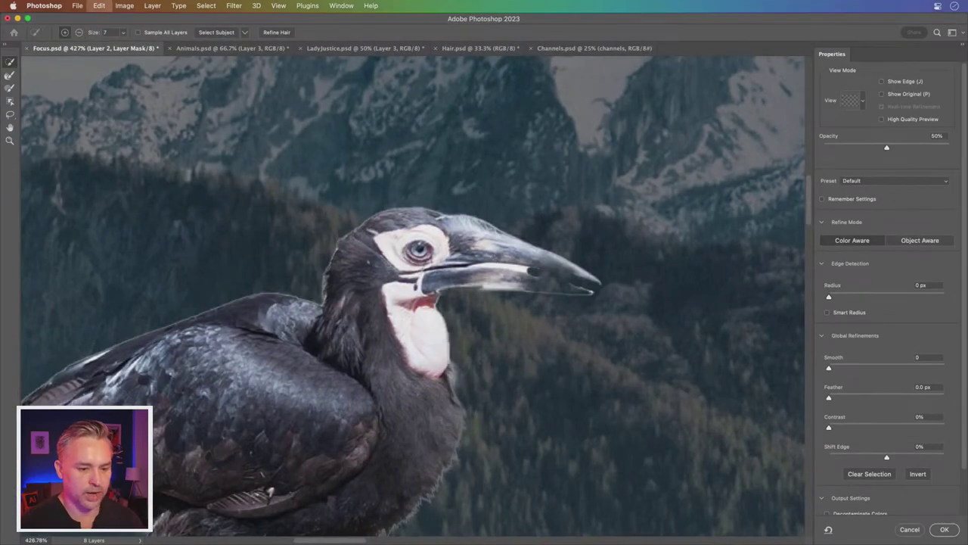
drag(522, 273, 583, 285)
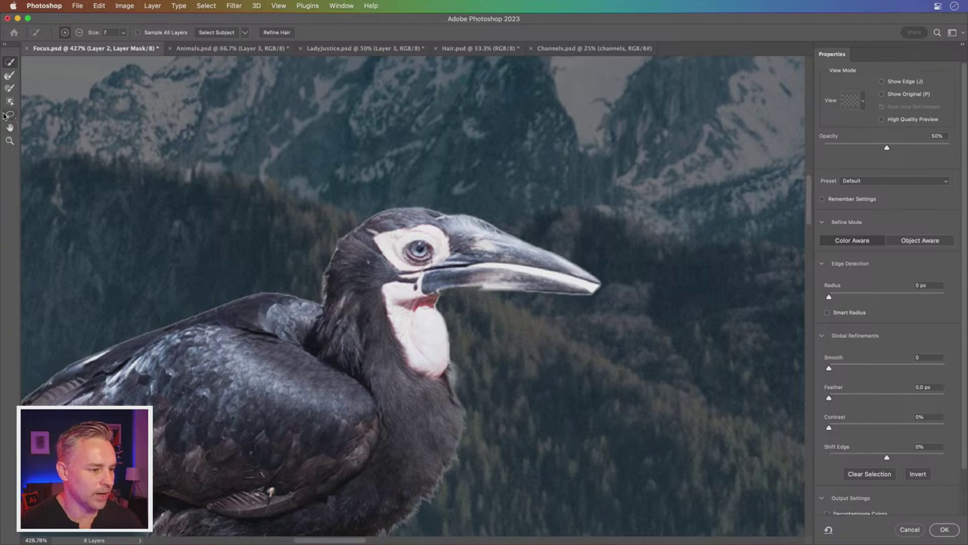
- Subtract the sliver under the beak with the lasso, then zoom back out to the whole bird
click(9, 115)
right_click(9, 115)
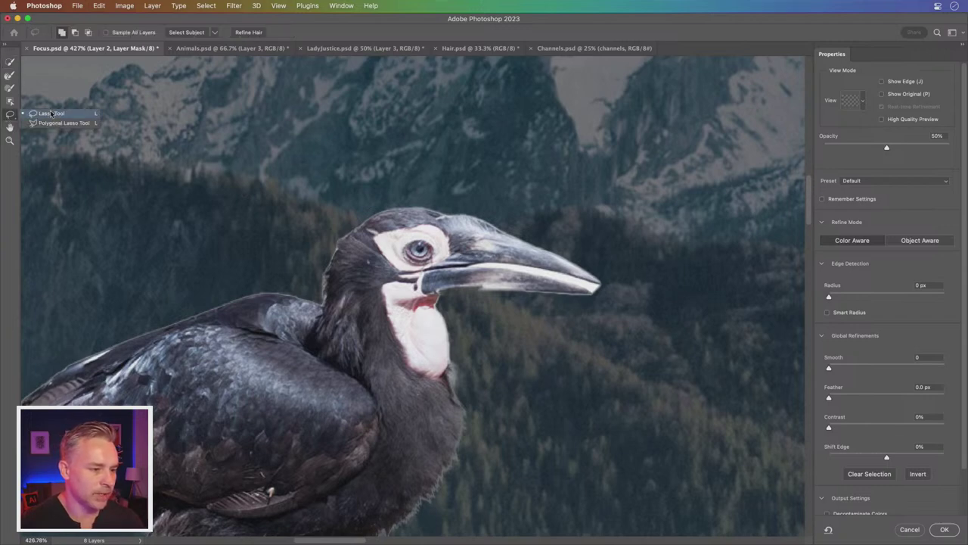
click(241, 182)
key(ctrl+plus)
key(ctrl+plus)
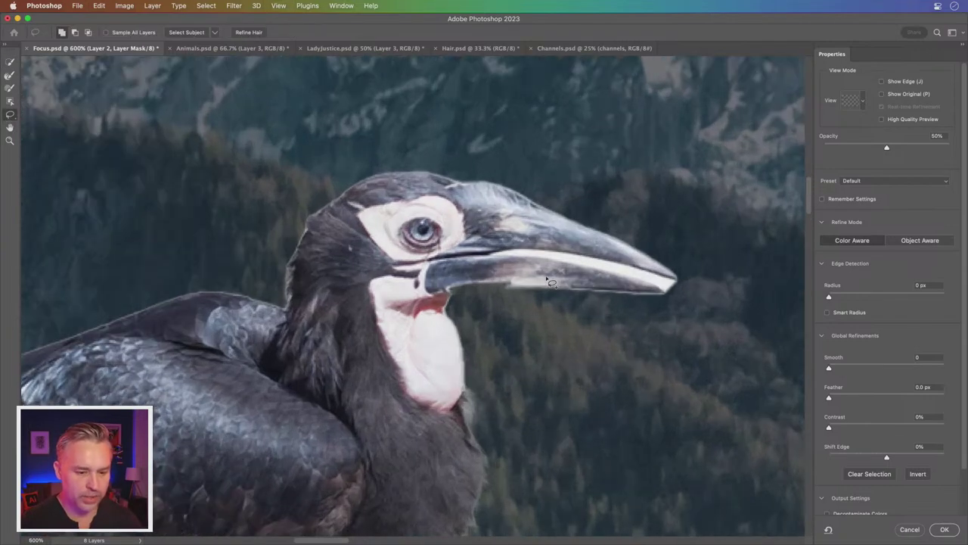
scroll(515, 291, right, 3)
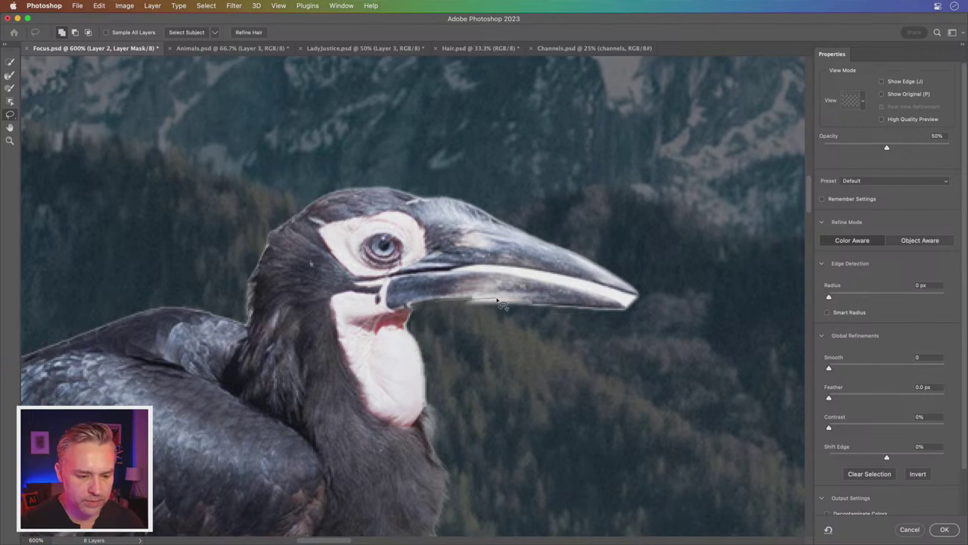
key(ctrl+z)
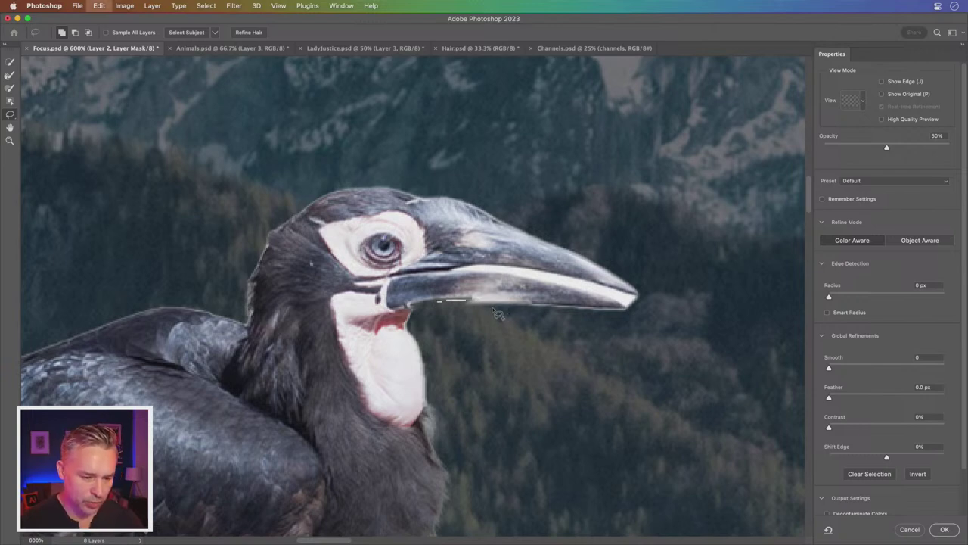
key(alt)
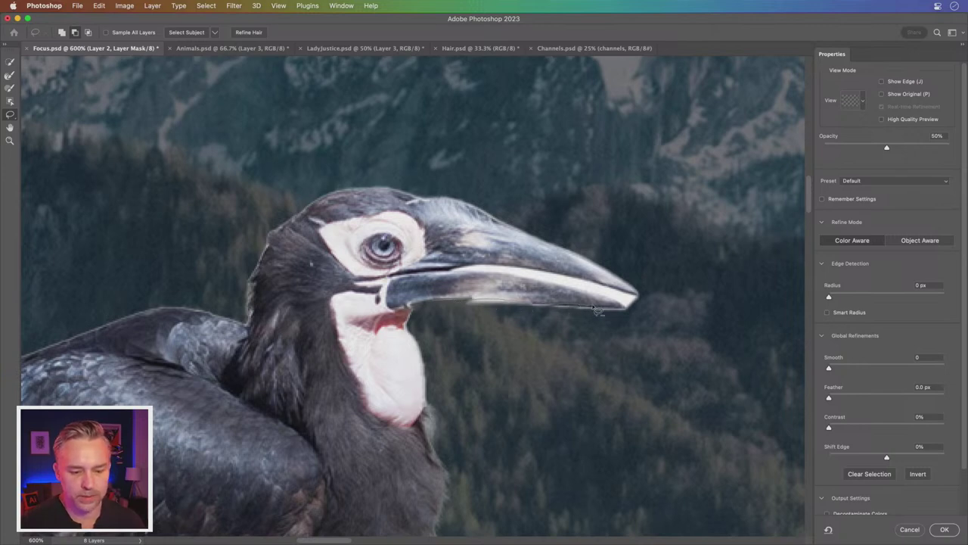
mouse_move(506, 304)
mouse_down()
mouse_move(624, 312)
mouse_move(541, 281)
mouse_move(462, 270)
mouse_move(541, 274)
mouse_move(652, 299)
mouse_move(575, 376)
mouse_move(473, 354)
mouse_up()
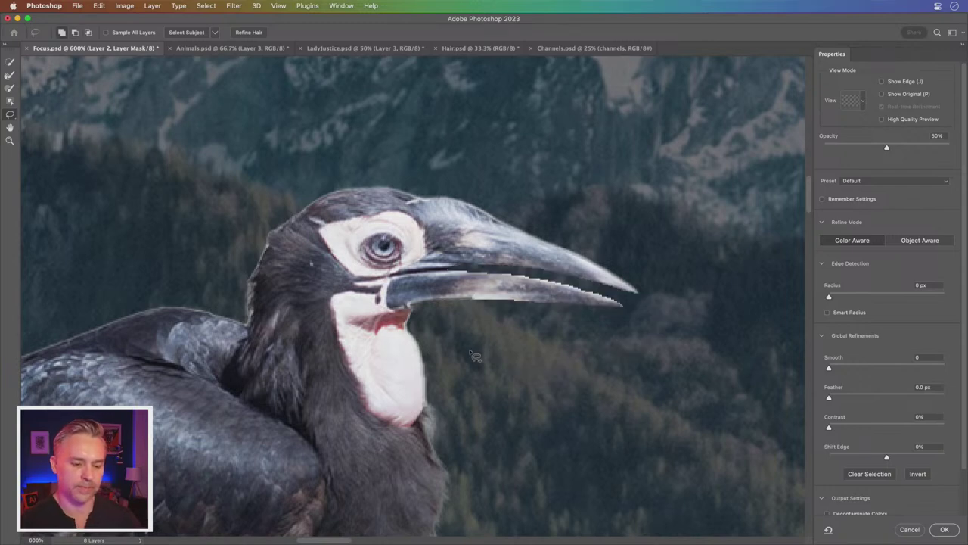
key(ctrl+minus)
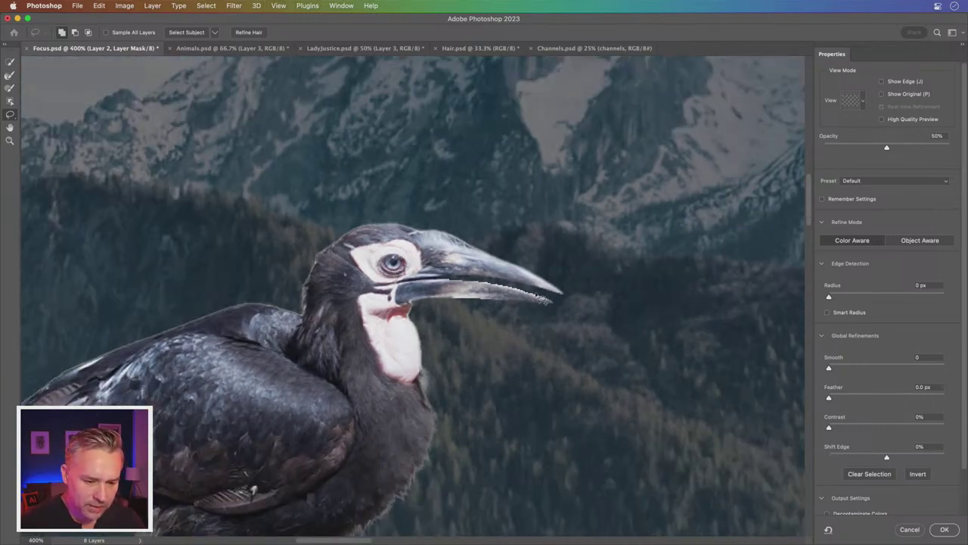
key(ctrl+minus)
key(ctrl+minus)
drag(369, 311, 511, 185)
- Shift the hornbill selection's edge to -41% and output it as a new layer with a mask
drag(501, 236, 476, 252)
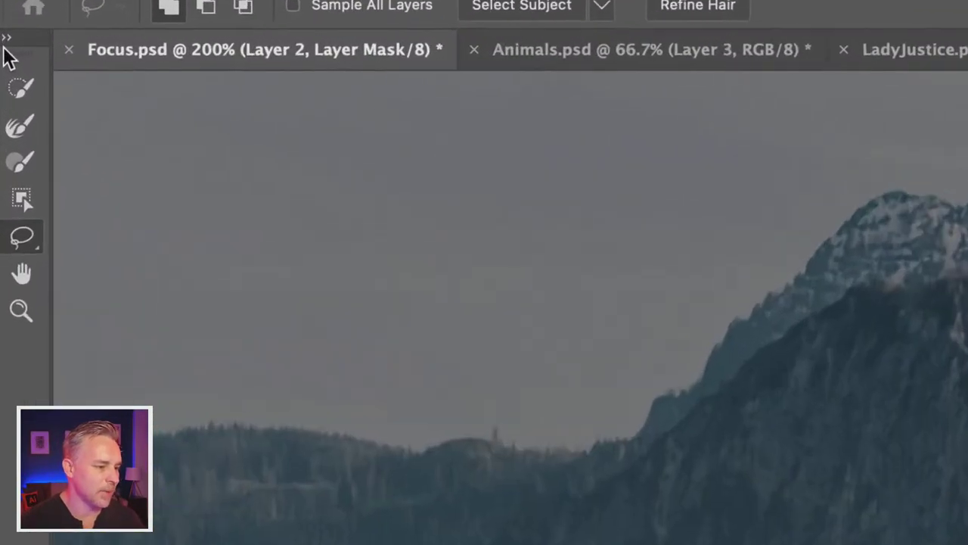
right_click(17, 237)
click(26, 244)
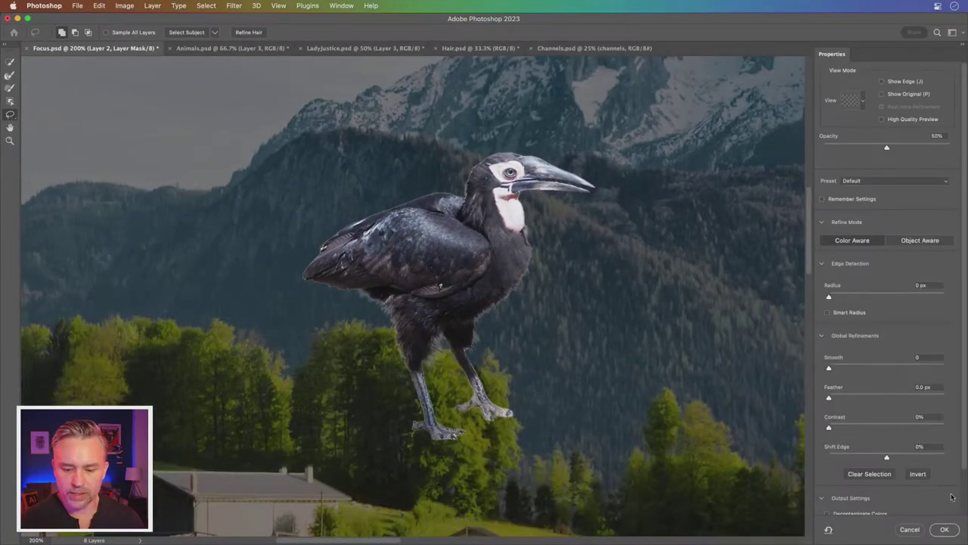
scroll(963, 499, down, 2)
key(ctrl+plus)
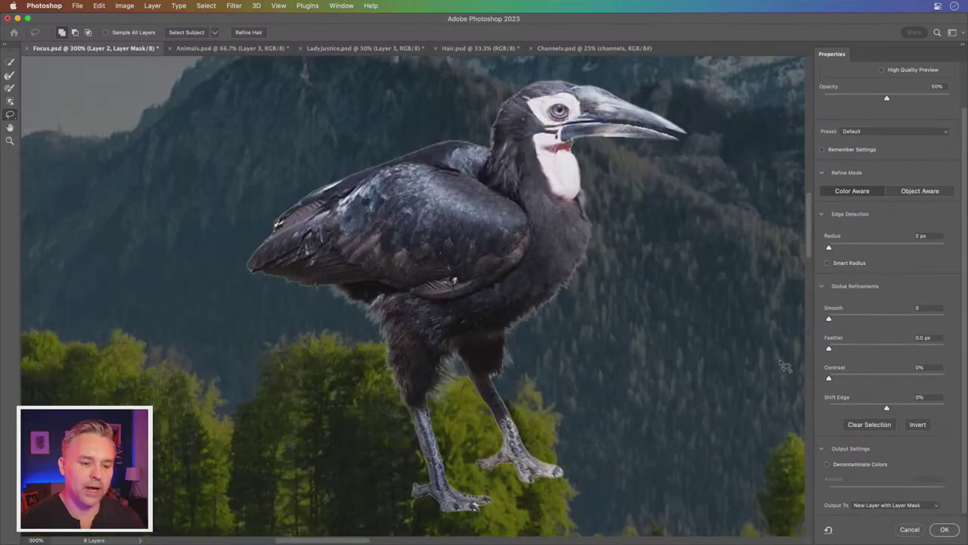
scroll(382, 281, right, 5)
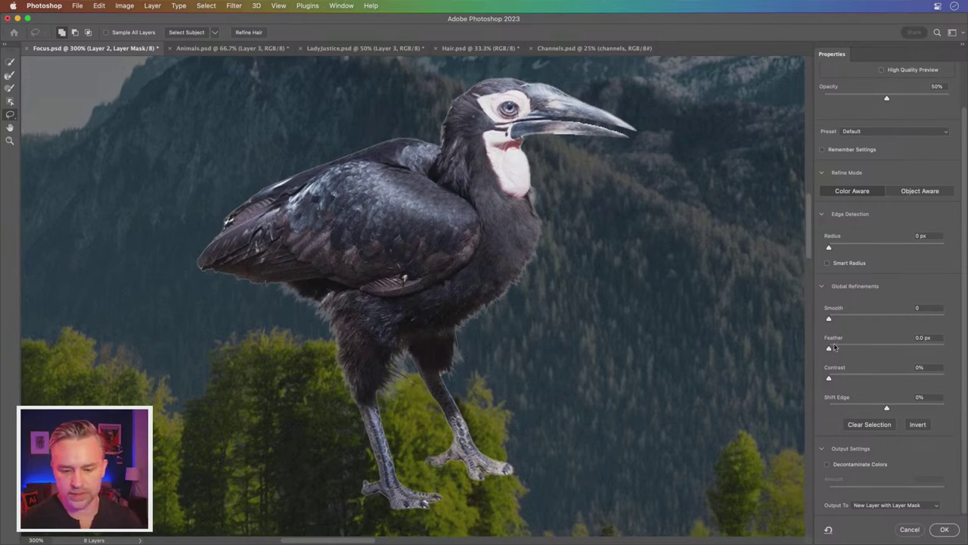
click(876, 409)
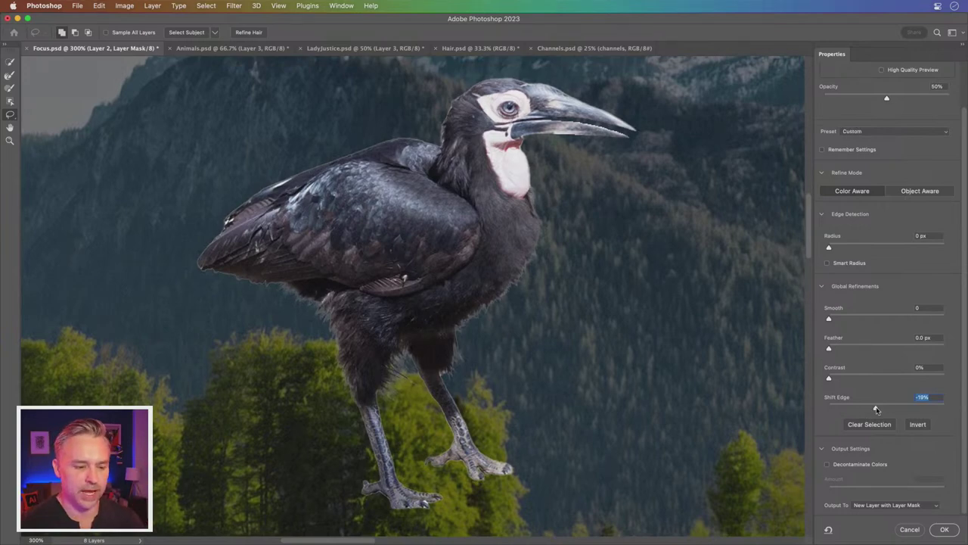
drag(875, 410, 863, 409)
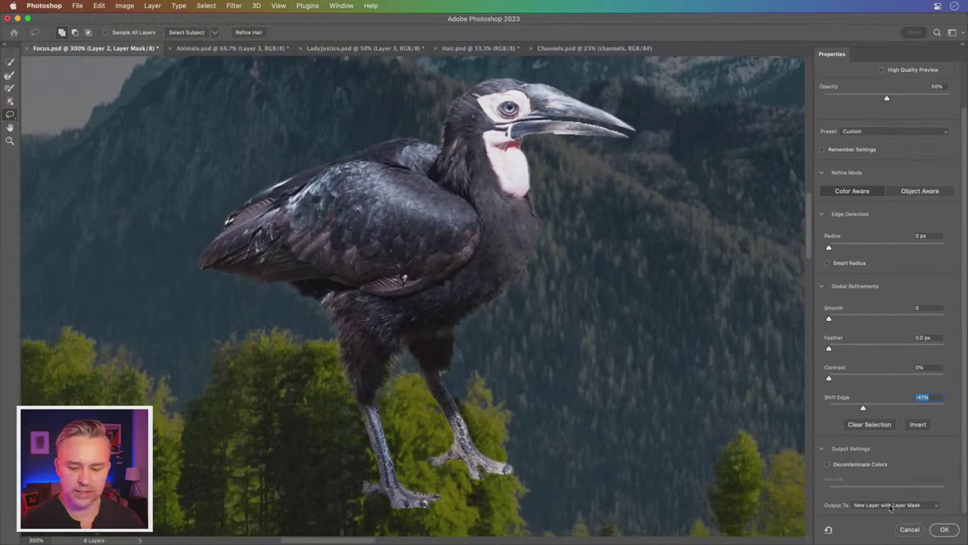
click(944, 530)
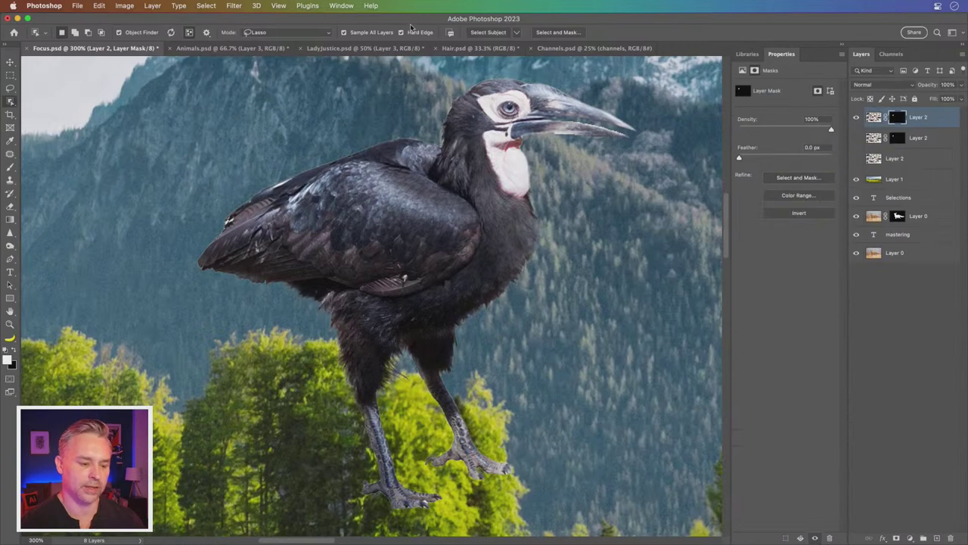
- Rename the new hornbill layer 'bird' and convert it to a smart object
key(ctrl+minus)
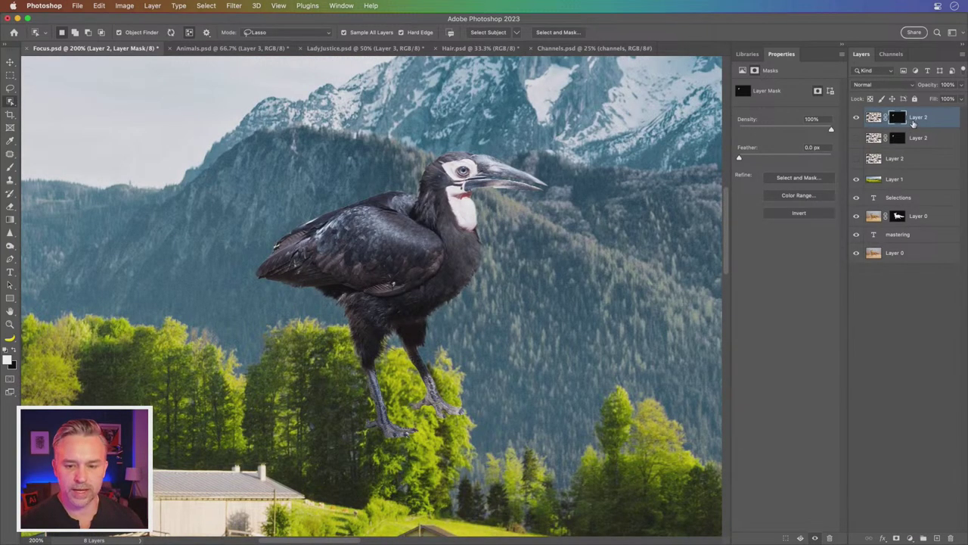
double_click(917, 118)
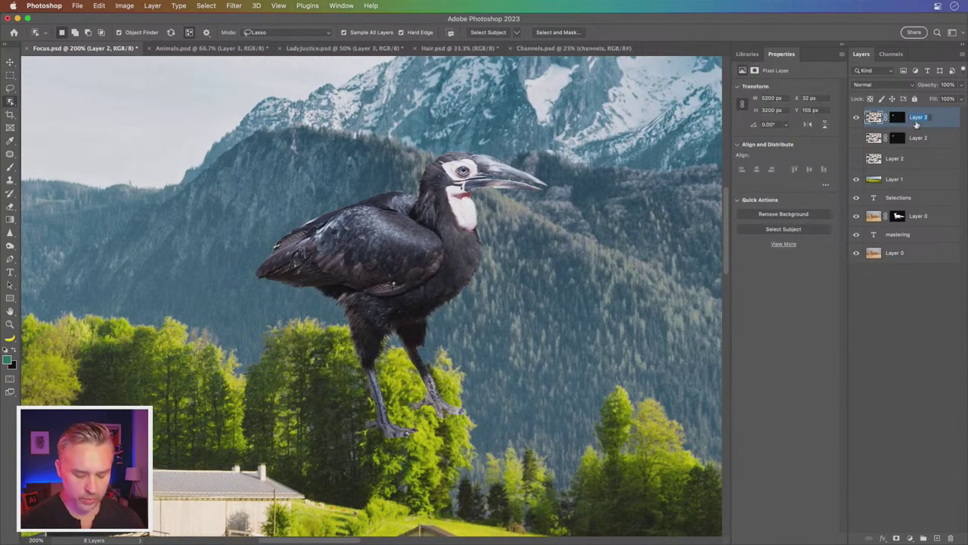
text(bird)
key(Return)
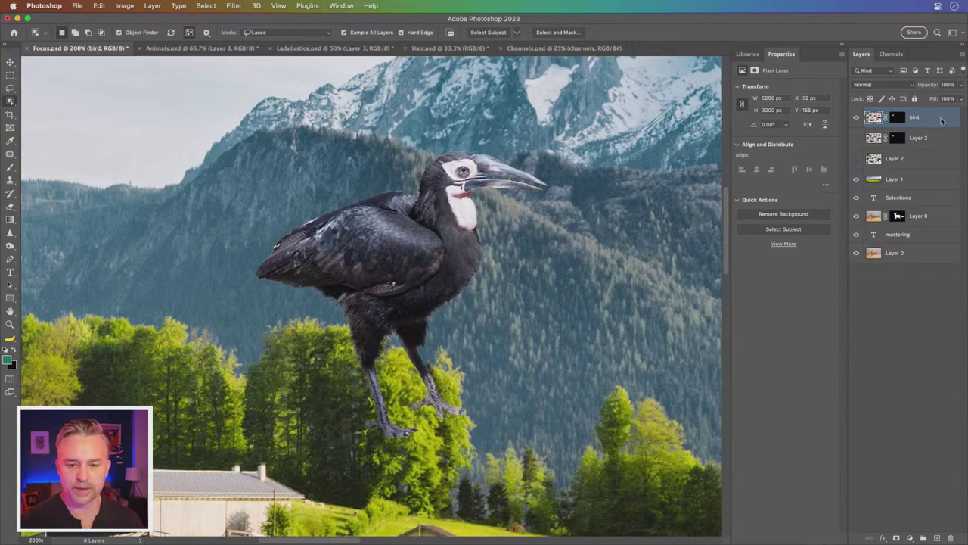
right_click(942, 121)
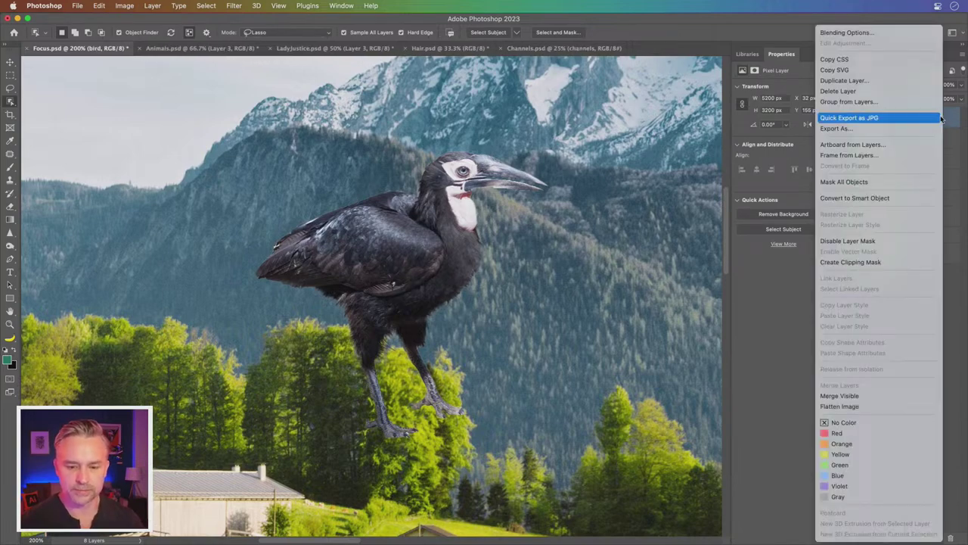
click(853, 198)
- Move the bird lower toward the meadow, then hide its layer
key(ctrl+0)
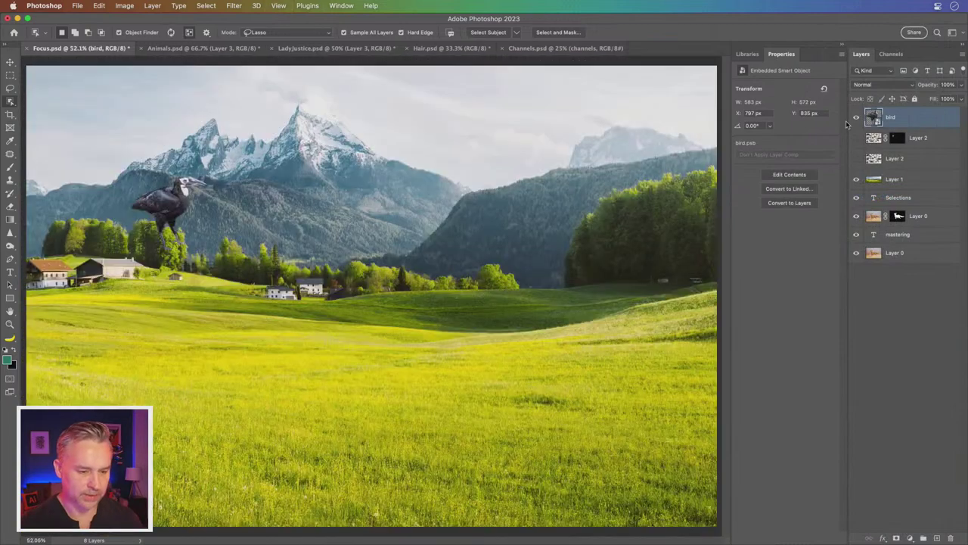
click(9, 59)
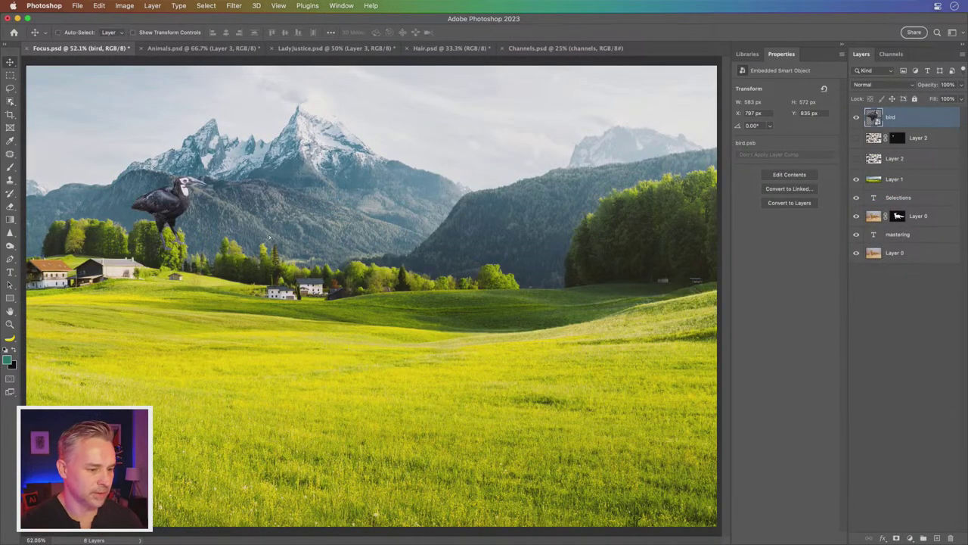
drag(89, 139, 283, 338)
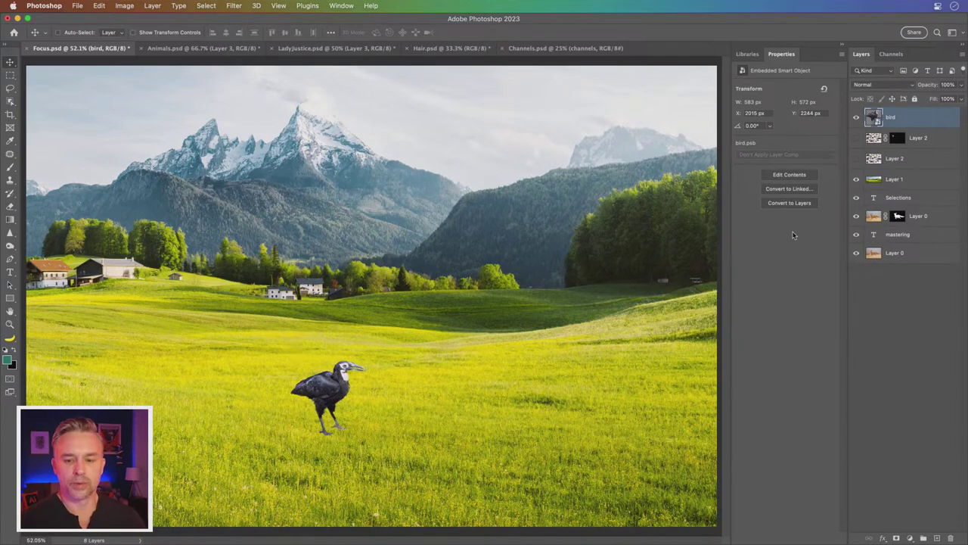
click(855, 158)
- Show and select the animal sheet layer, Layer 2
click(890, 160)
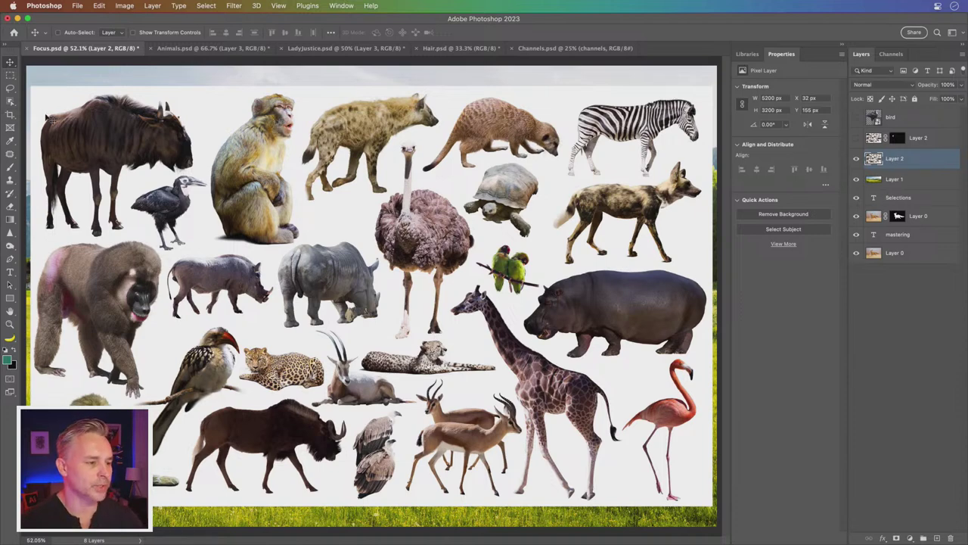
- Select the flamingo with Object Selection in Rectangle mode, then mask a duplicate of Layer 2 to it
click(10, 101)
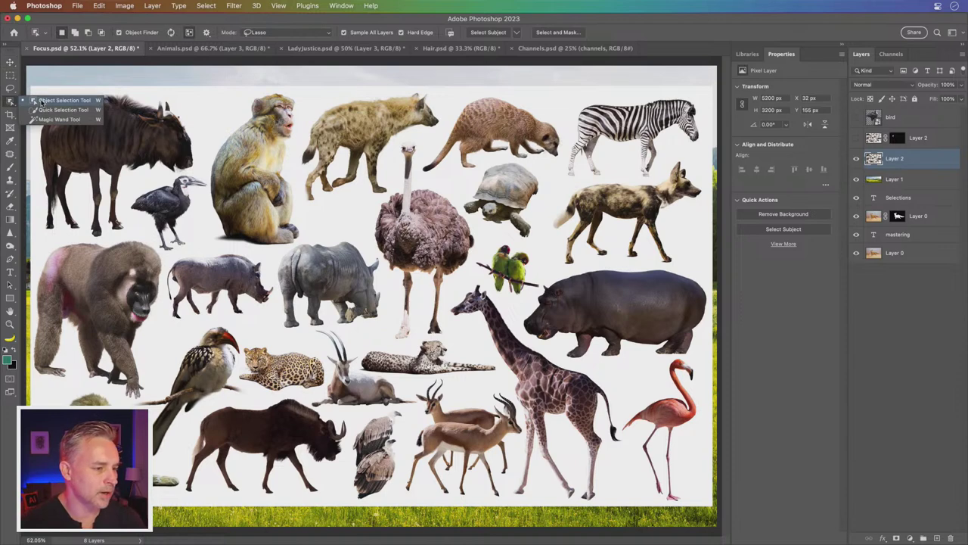
click(45, 100)
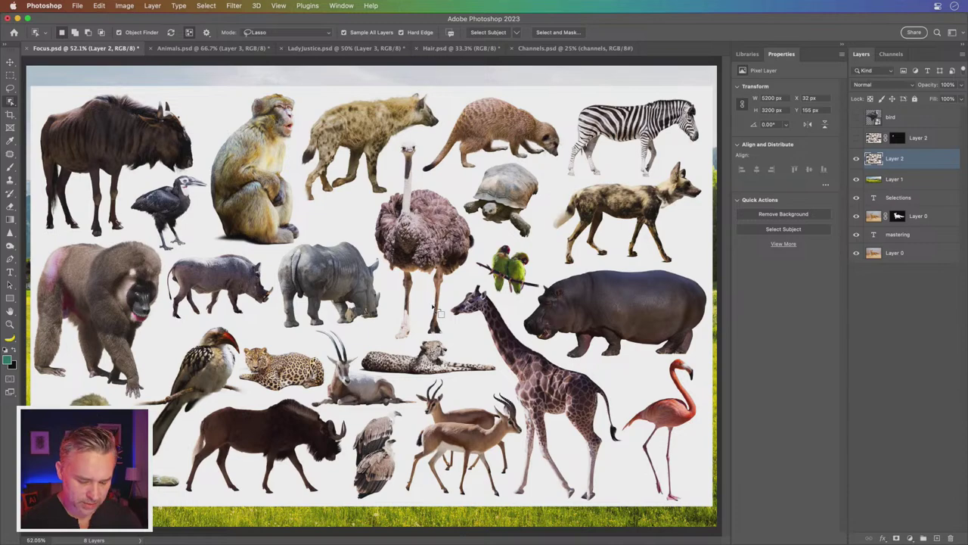
key(super+1)
drag(409, 391, 158, 212)
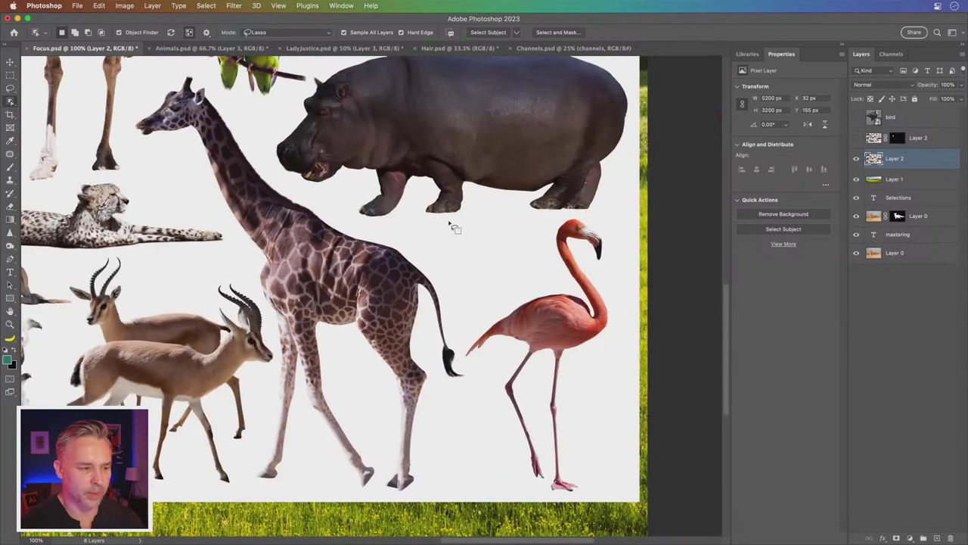
click(273, 33)
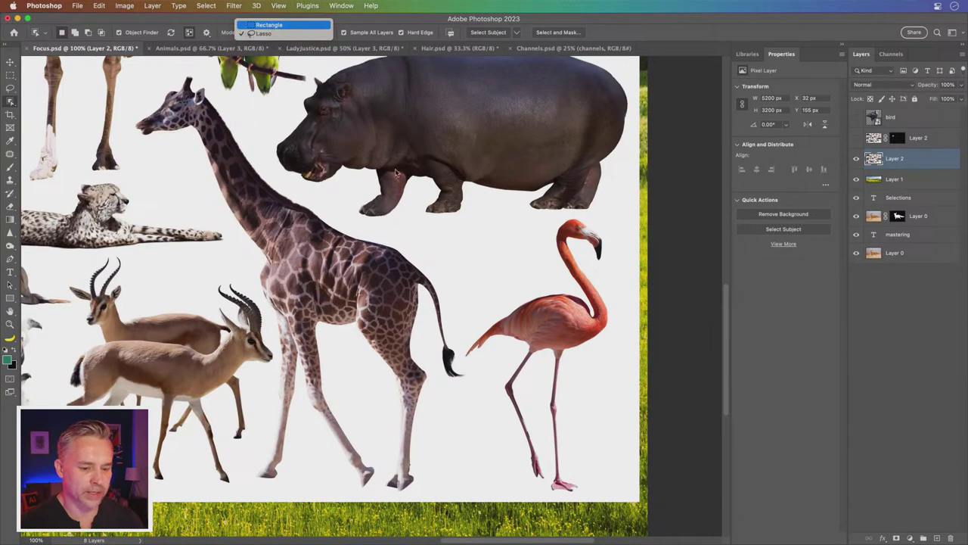
drag(454, 216, 632, 499)
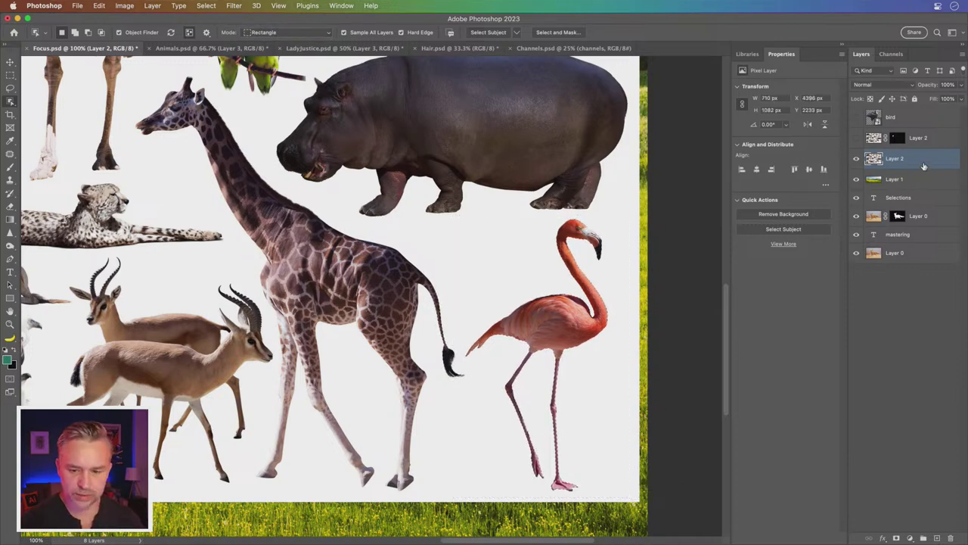
drag(923, 163, 937, 539)
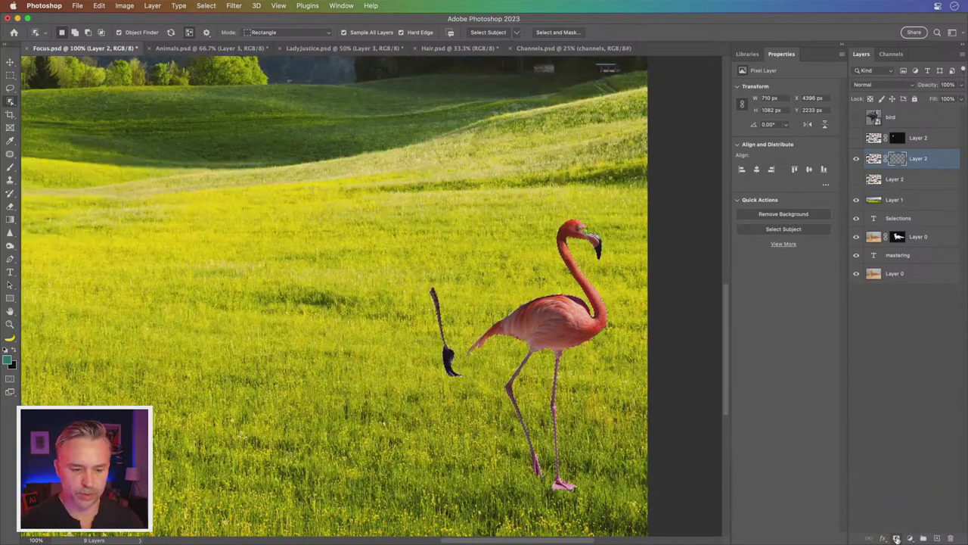
alt+click(910, 538)
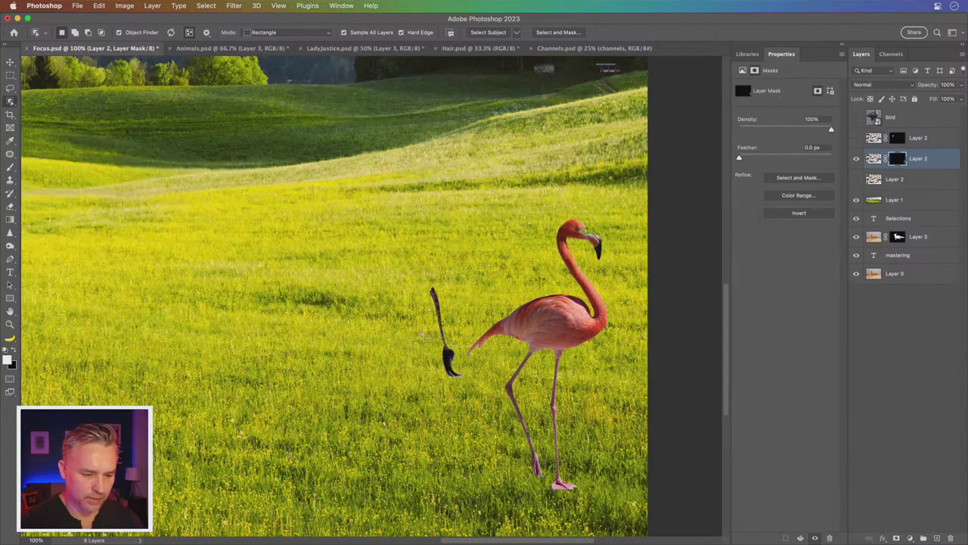
- Delete the flamingo mask from the duplicated animal-sheet layer so the full sheet shows again
key(super+equal)
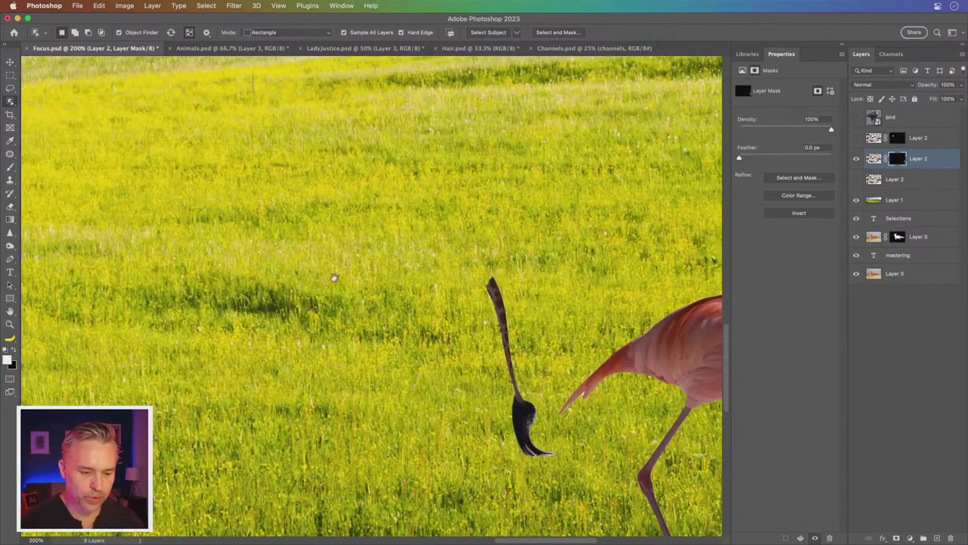
drag(335, 277, 104, 201)
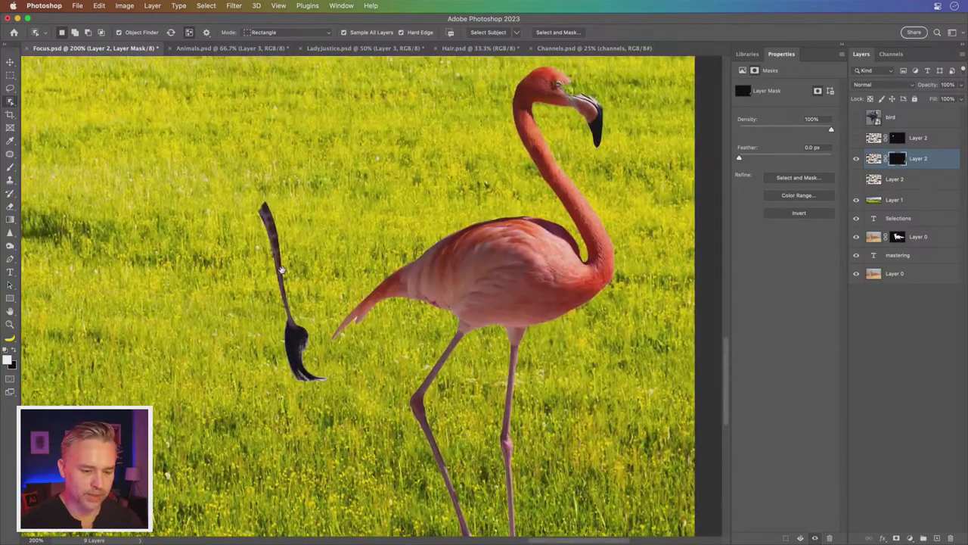
click(10, 88)
right_click(898, 160)
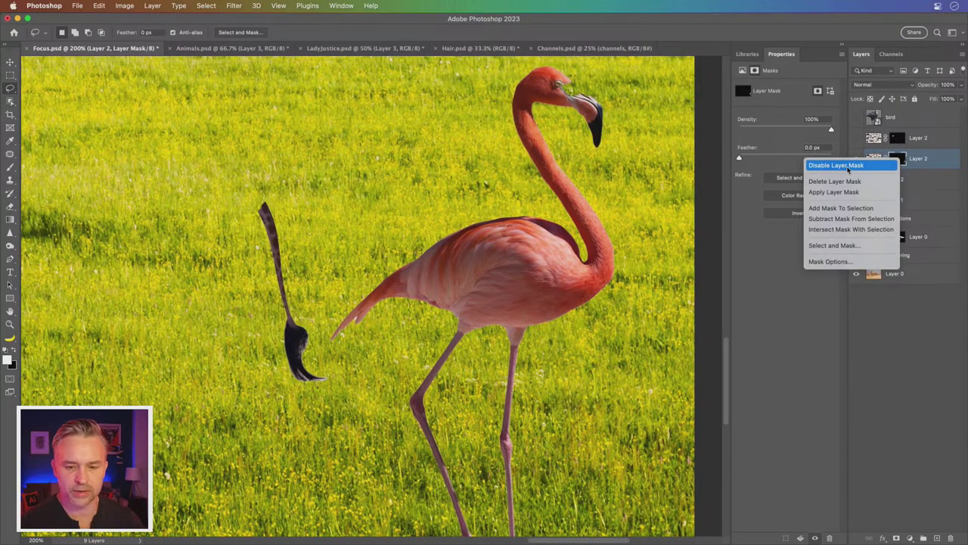
click(272, 193)
key(Delete)
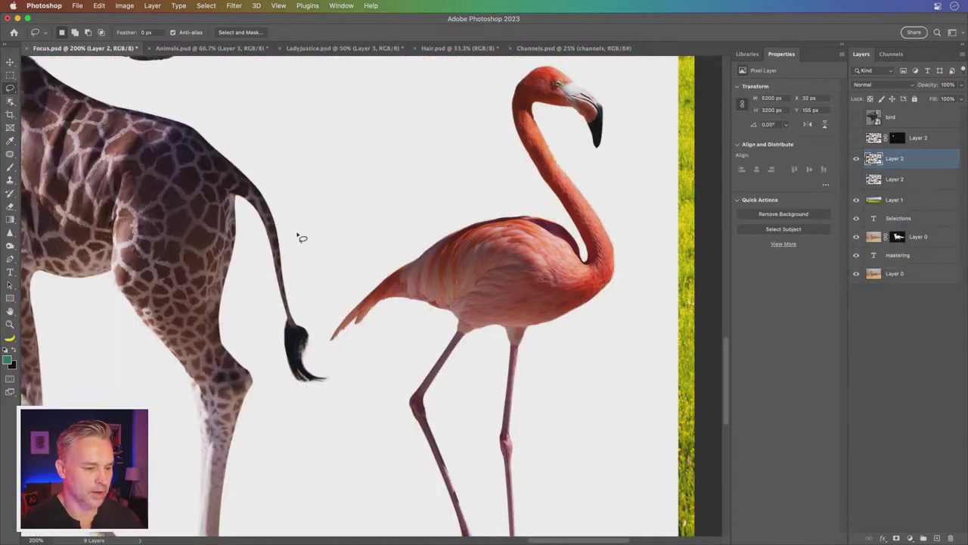
click(10, 101)
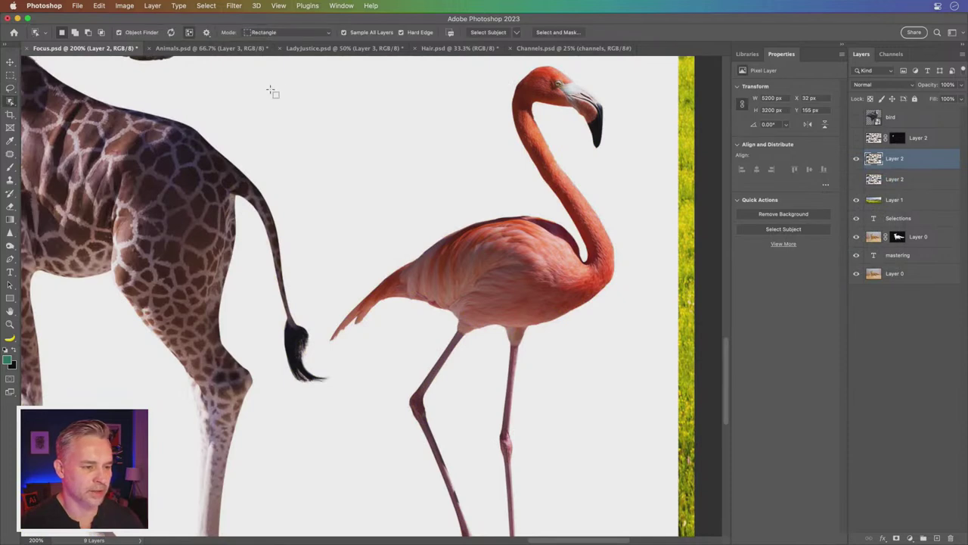
- Select the flamingo using Object Selection in Lasso mode
key(super+minus)
click(295, 33)
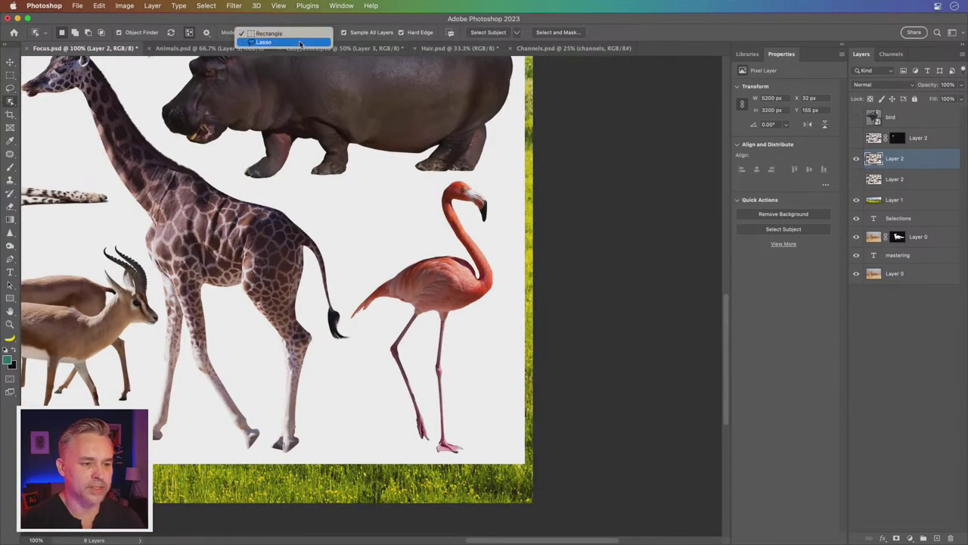
click(299, 43)
drag(432, 198, 593, 232)
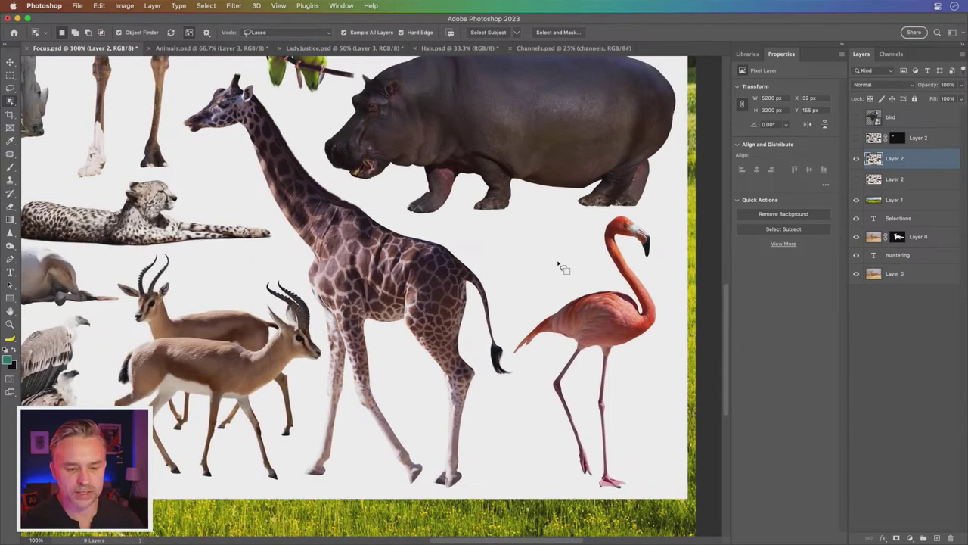
mouse_move(556, 259)
mouse_down()
mouse_move(614, 217)
mouse_move(670, 238)
mouse_move(665, 380)
mouse_move(646, 471)
mouse_move(622, 497)
mouse_move(539, 473)
mouse_move(526, 374)
mouse_move(504, 344)
mouse_move(563, 261)
mouse_move(575, 222)
mouse_up()
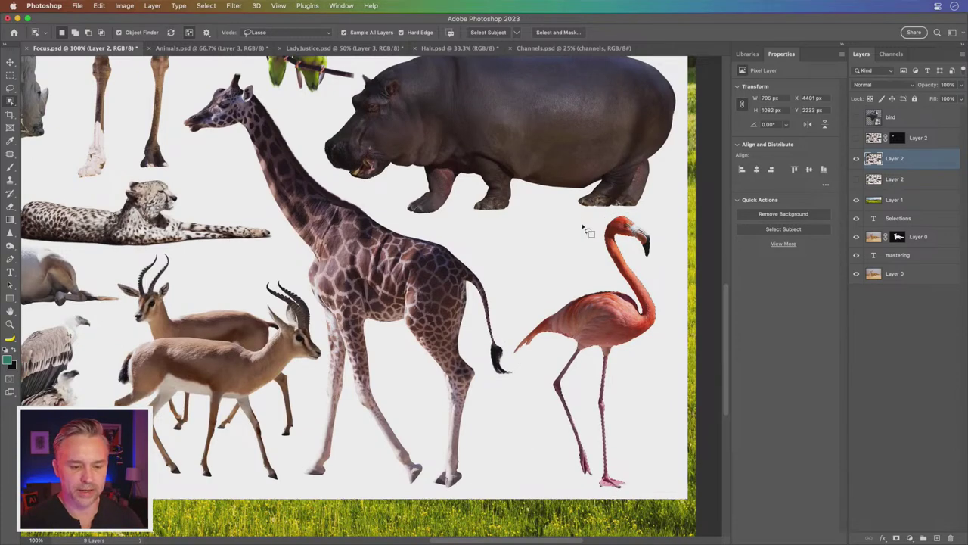
- Subtract the stray giraffe tail and mask the layer to just the flamingo
key(ctrl+plus)
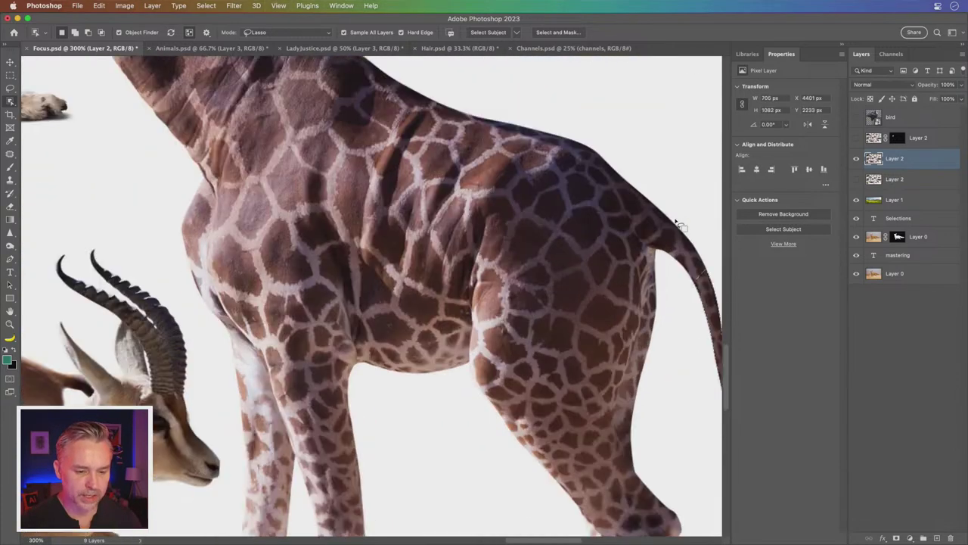
key(ctrl+plus)
mouse_move(209, 300)
mouse_down()
mouse_move(98, 287)
mouse_move(173, 291)
mouse_up()
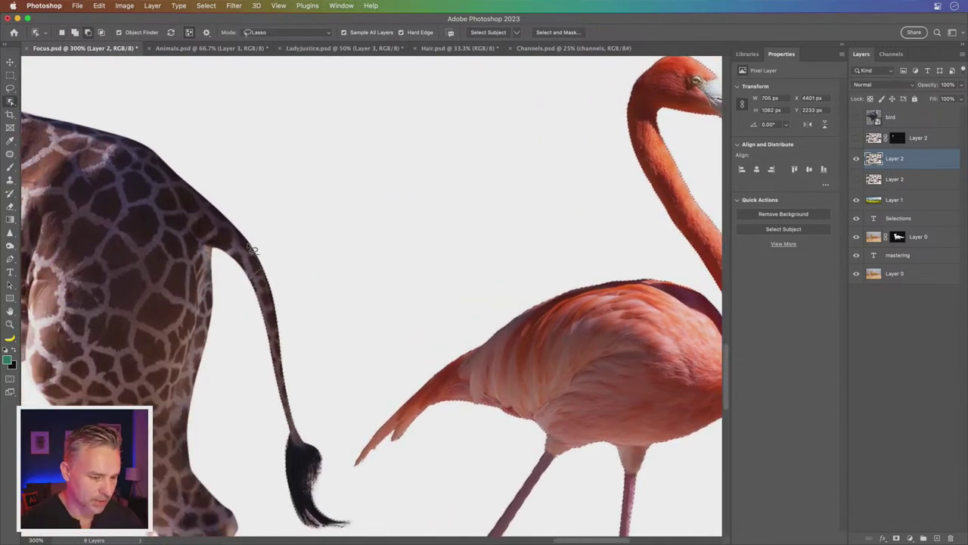
mouse_move(252, 247)
mouse_down()
mouse_move(303, 369)
mouse_move(213, 248)
mouse_up()
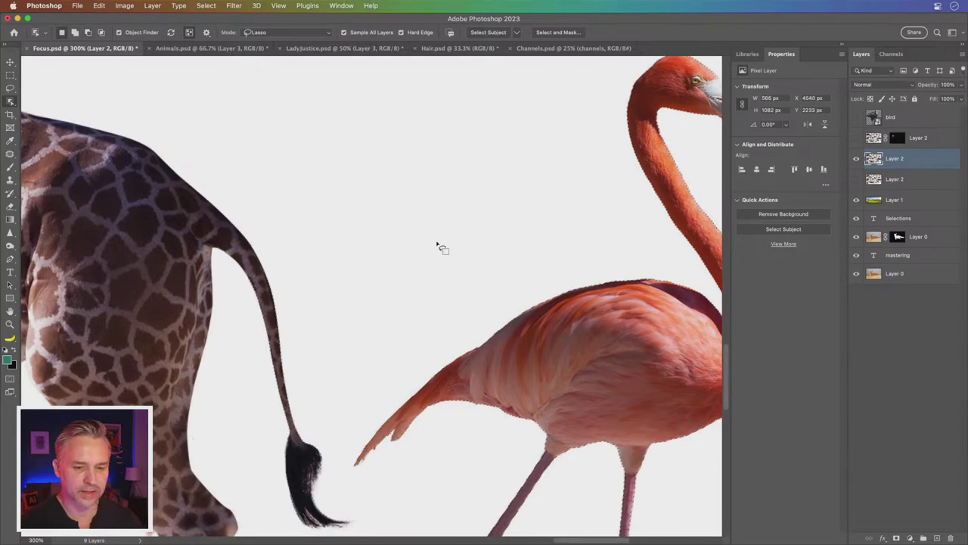
drag(437, 244, 306, 262)
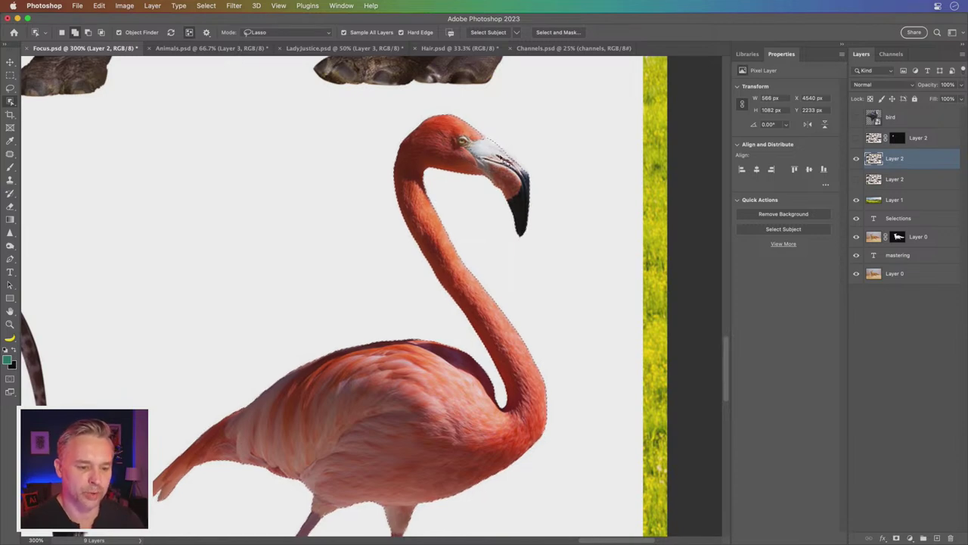
click(897, 537)
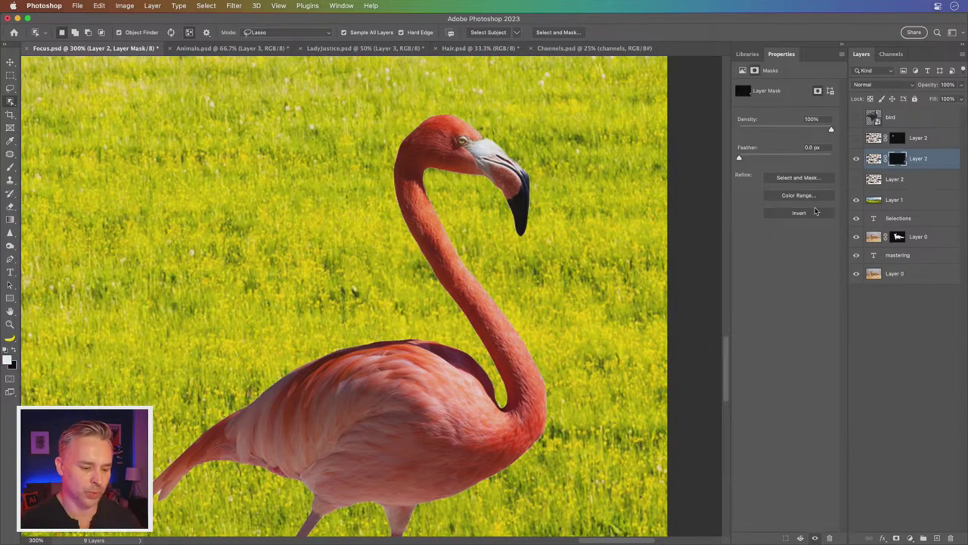
- Zoom out to 66.7% and pan to see the whole mountain meadow
key(super+minus)
key(super+minus)
key(super+minus)
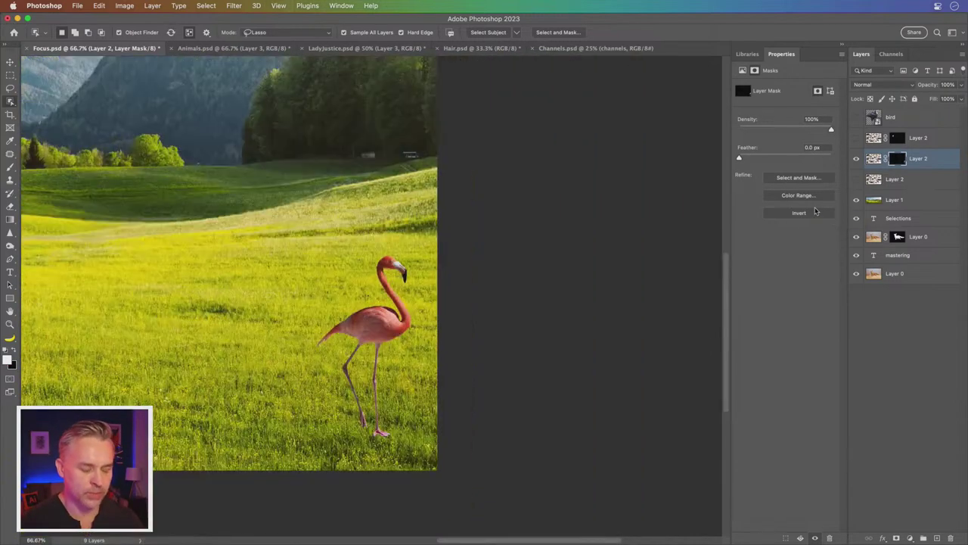
mouse_move(264, 254)
mouse_down()
mouse_move(534, 279)
mouse_move(548, 296)
mouse_up()
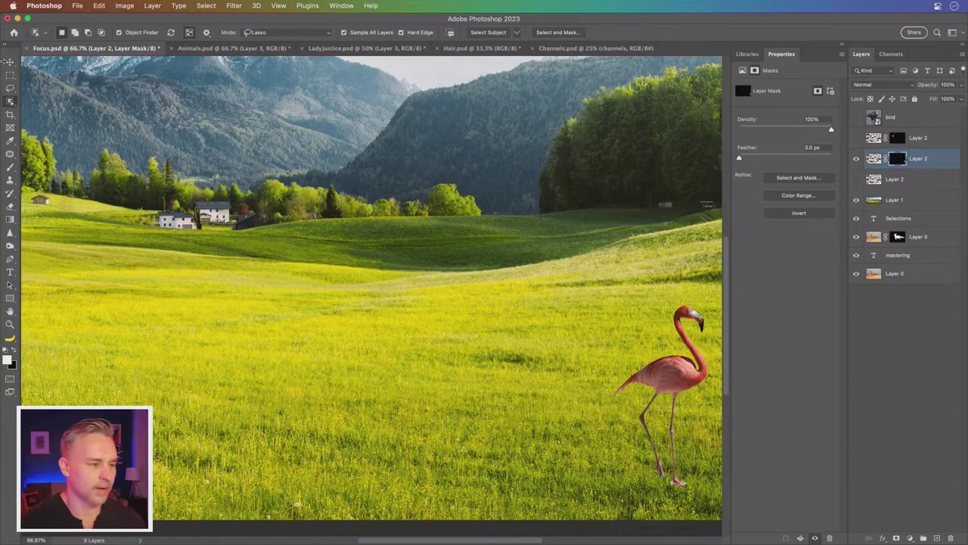
- Move the flamingo to the meadow's centre, then show the animal sheet and shift it down-right
click(9, 61)
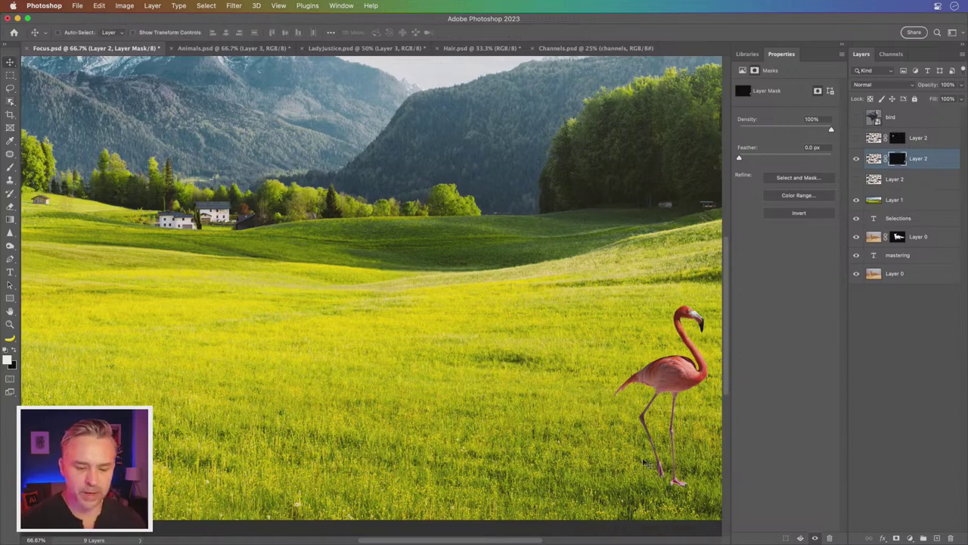
drag(666, 373, 463, 261)
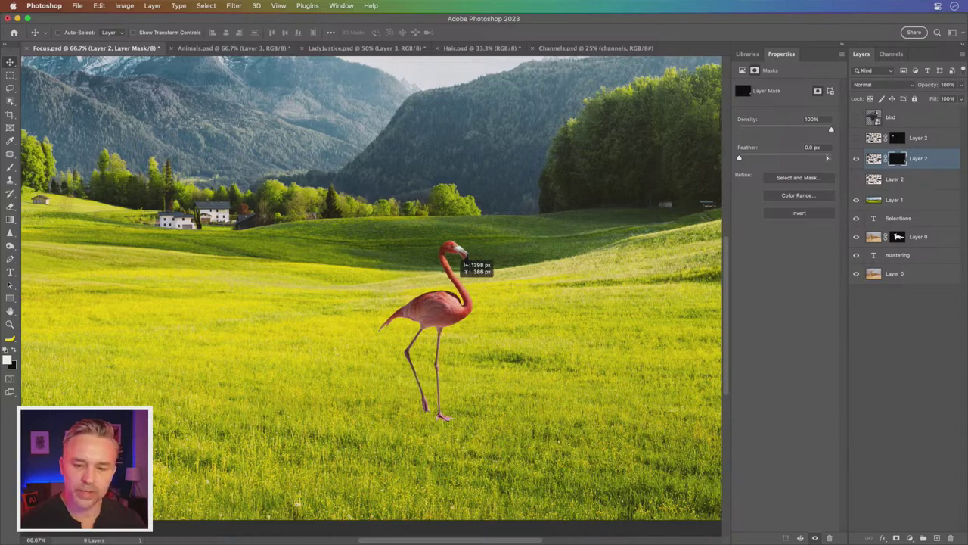
click(857, 159)
click(856, 179)
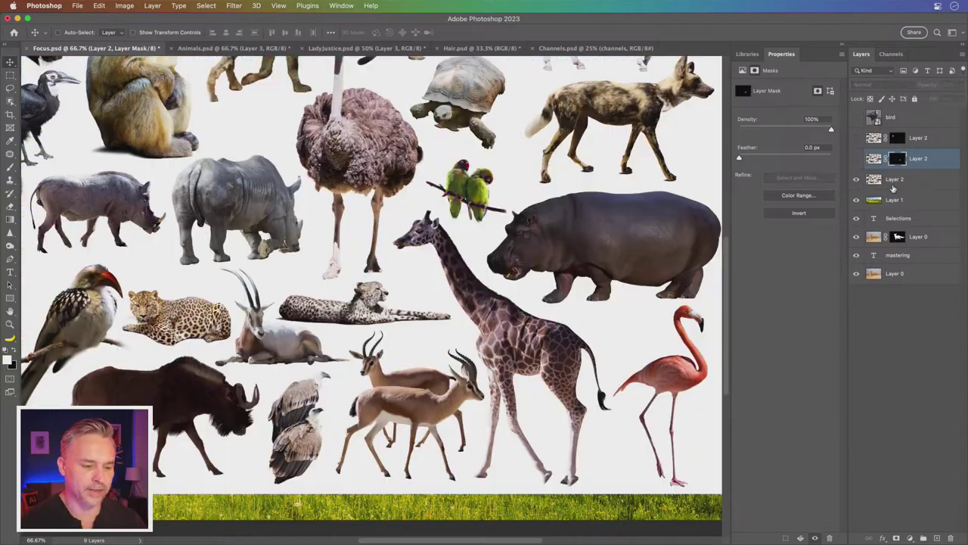
click(893, 182)
drag(262, 204, 303, 295)
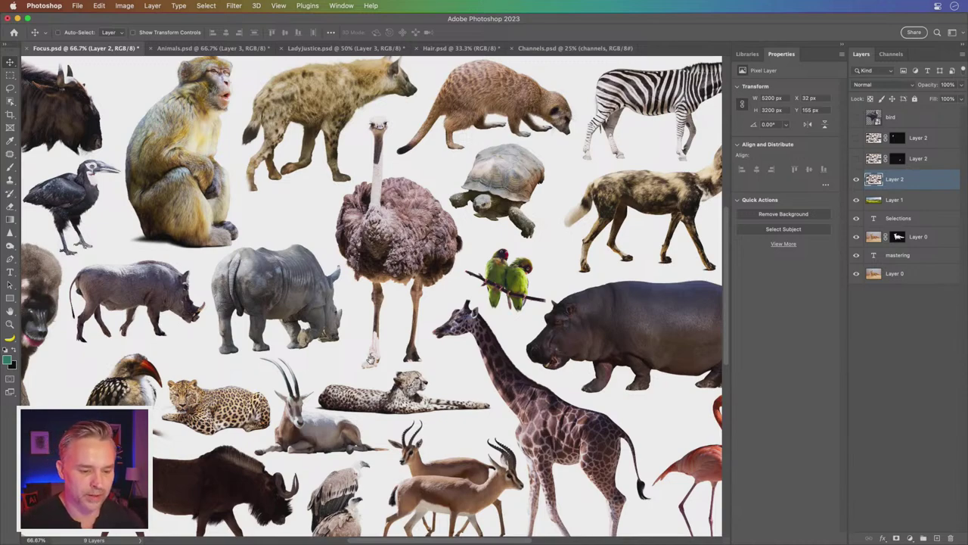
- Hide the animal sheet, show the masked bird layers, and select the flamingo layer
scroll(369, 321, down, 3)
scroll(393, 296, left, 2)
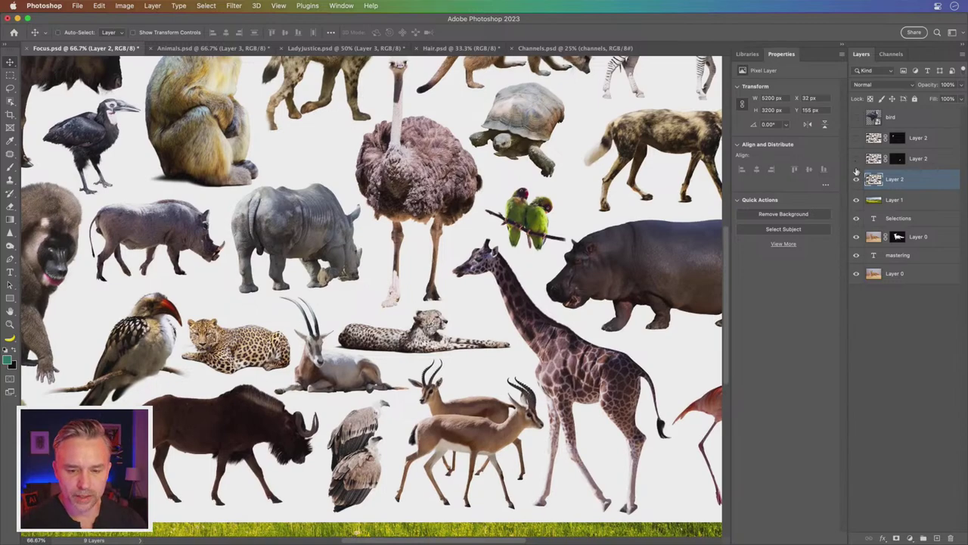
click(856, 179)
click(857, 155)
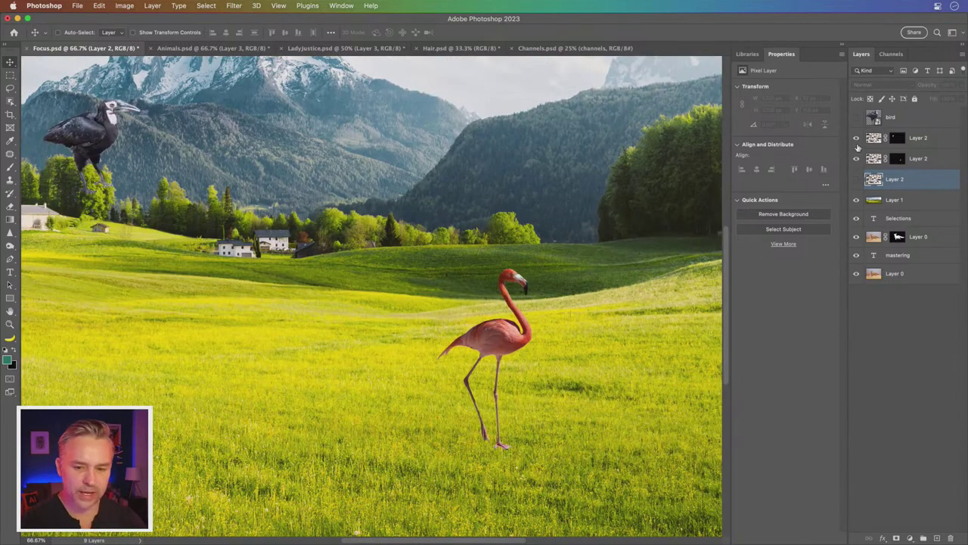
click(917, 158)
scroll(378, 283, down, 2)
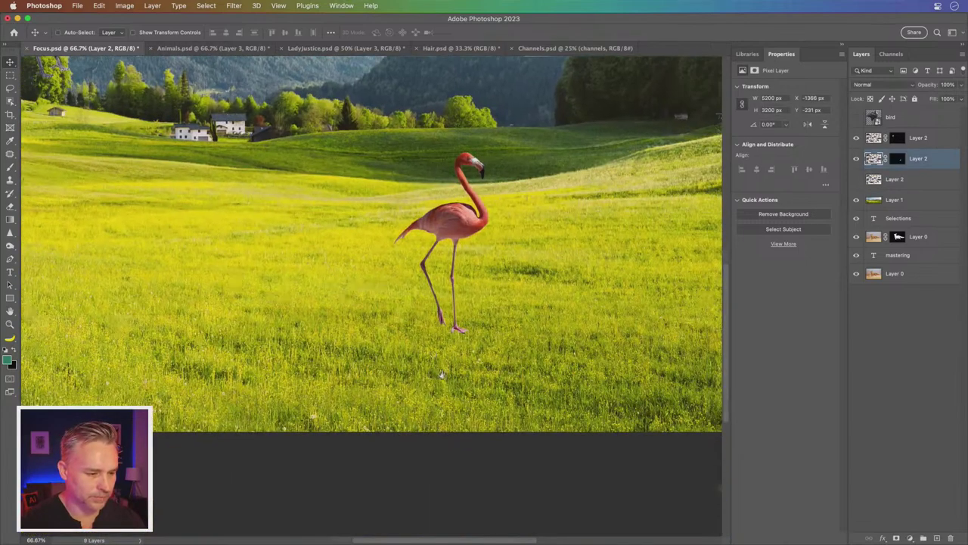
scroll(507, 376, left, 4)
scroll(507, 376, left, 2)
scroll(525, 373, right, 4)
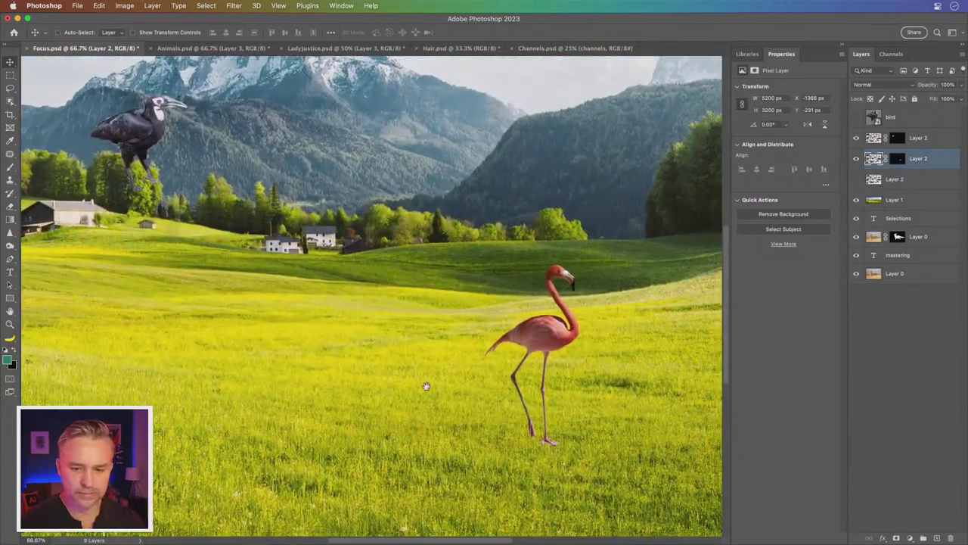
- Show the standing bird smart object, hide the other cut-out, and move it beside the flamingo's legs
click(856, 117)
click(857, 138)
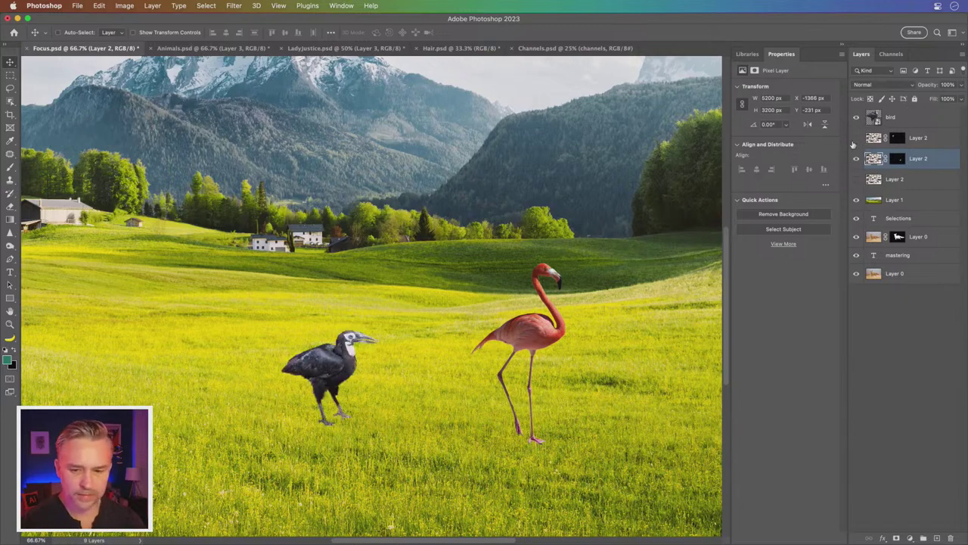
click(889, 119)
drag(322, 369, 447, 391)
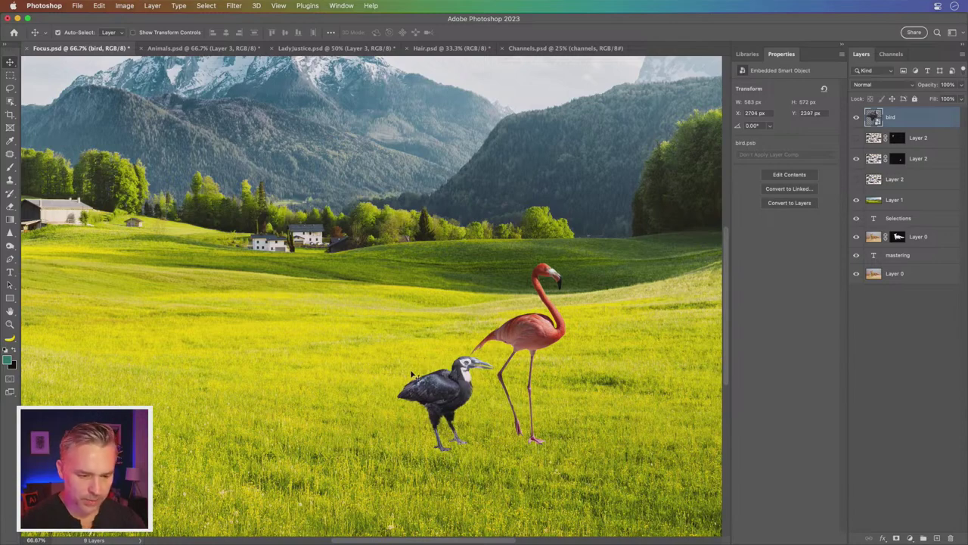
- Scale the bird to about 74% and convert the flamingo layer to a smart object
key(ctrl+t)
drag(399, 357, 414, 389)
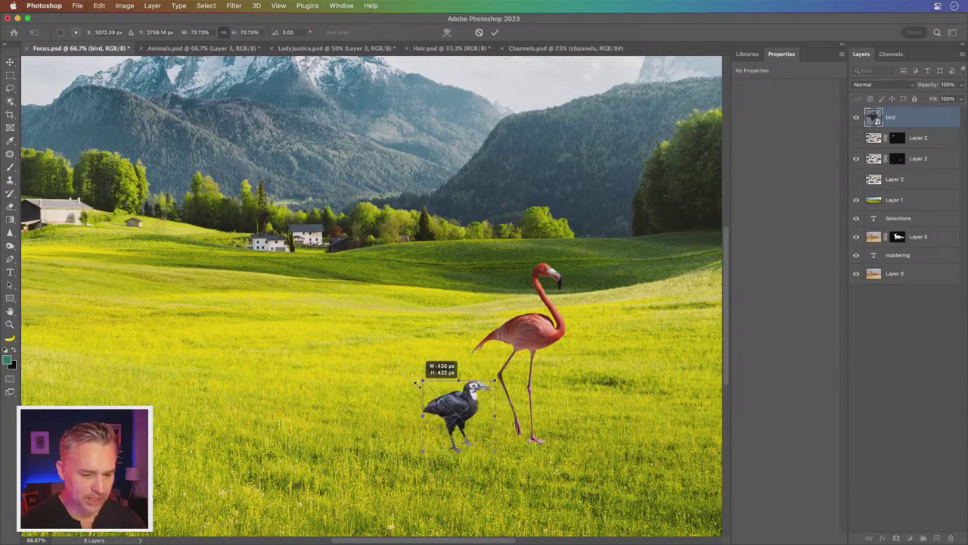
key(Return)
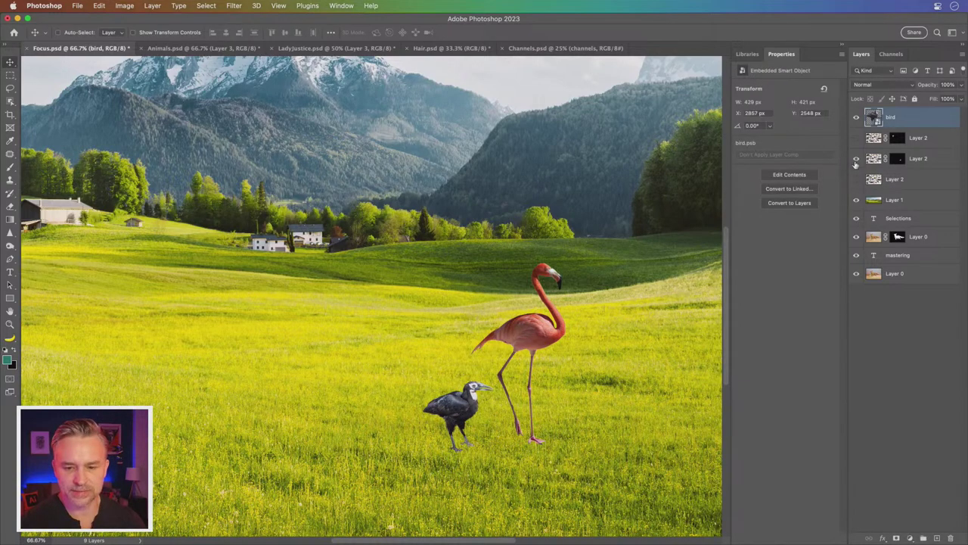
click(918, 159)
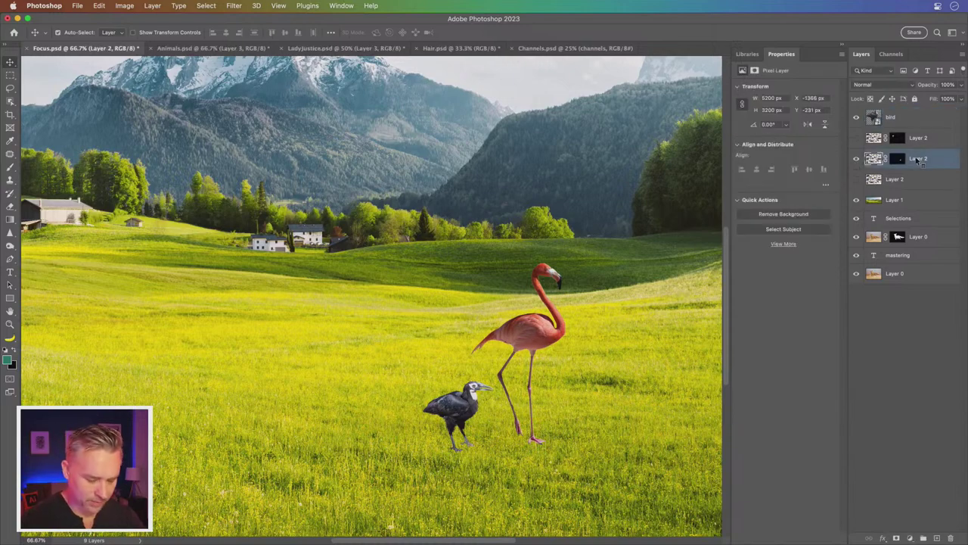
key(ctrl+j)
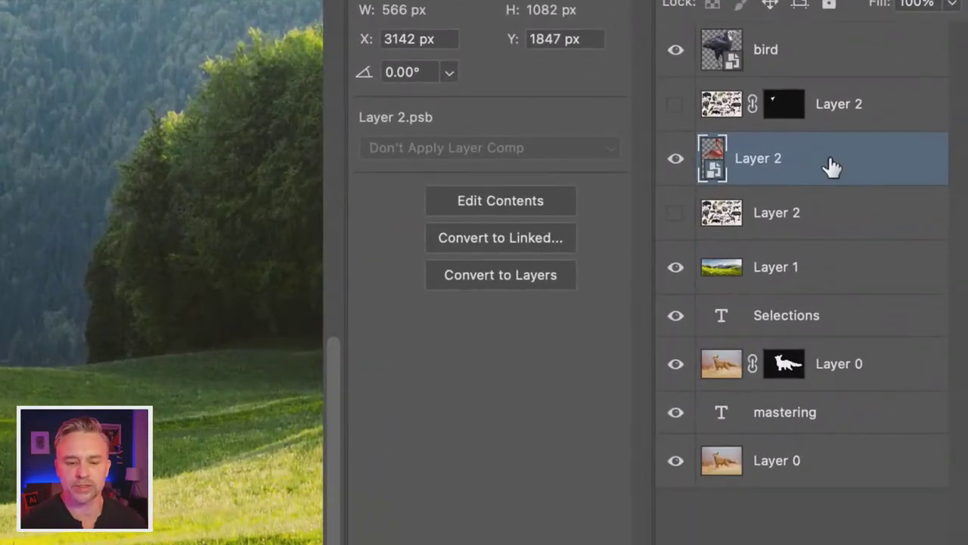
- Rename the flamingo smart object layer to 'flamingo'
right_click(922, 158)
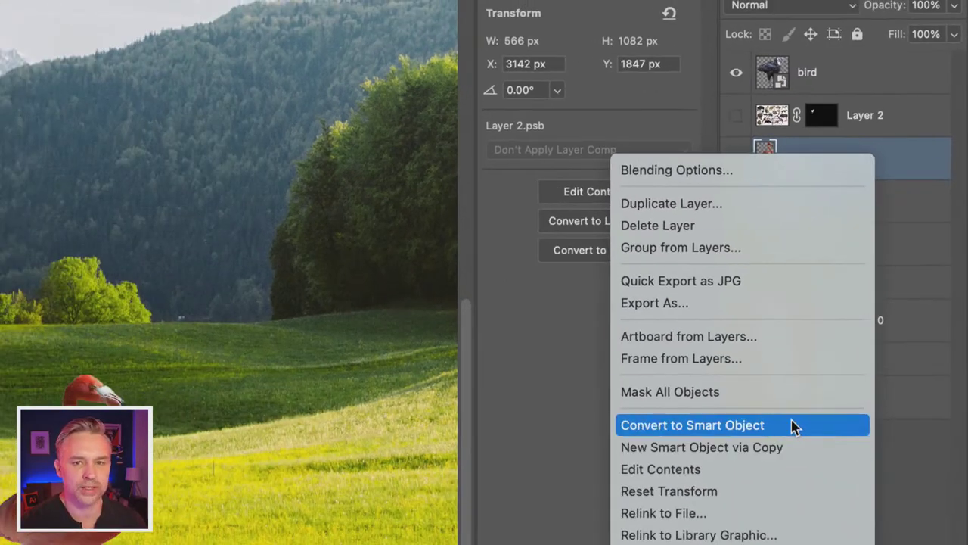
click(930, 165)
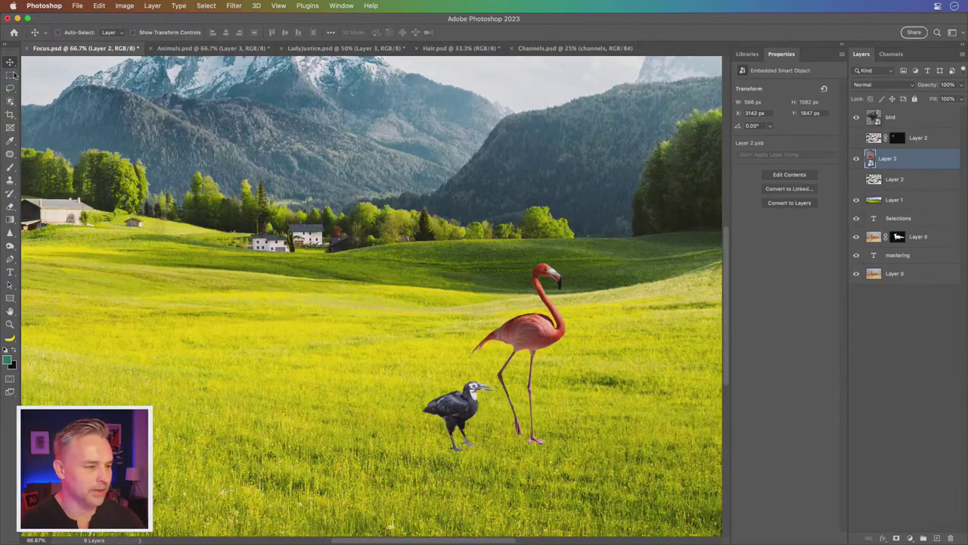
key(shift+Left)
key(shift+Left)
key(shift+Left)
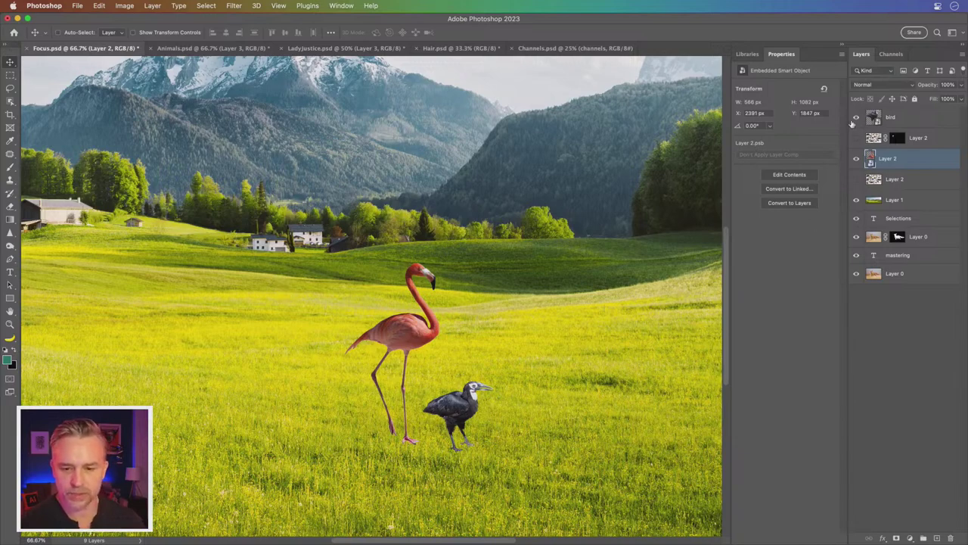
double_click(888, 158)
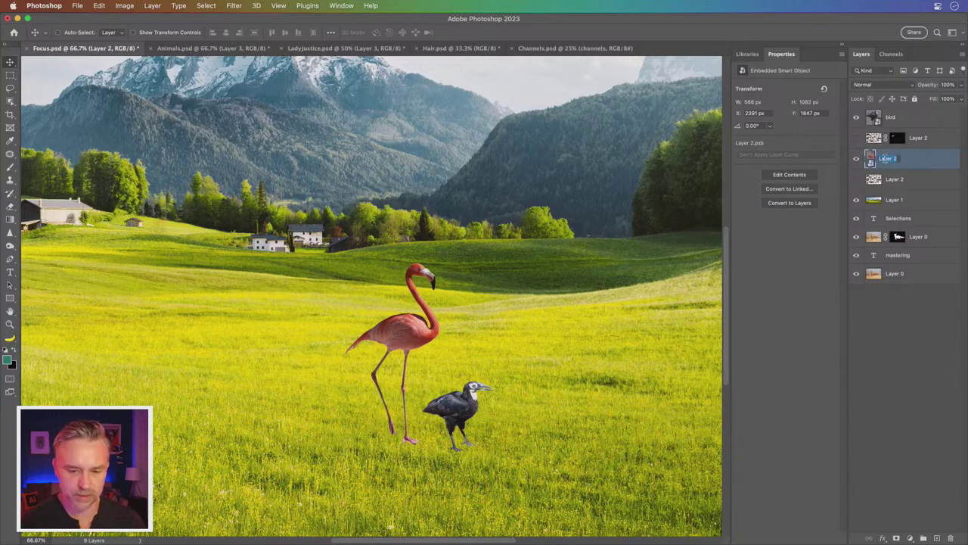
text(flaming)
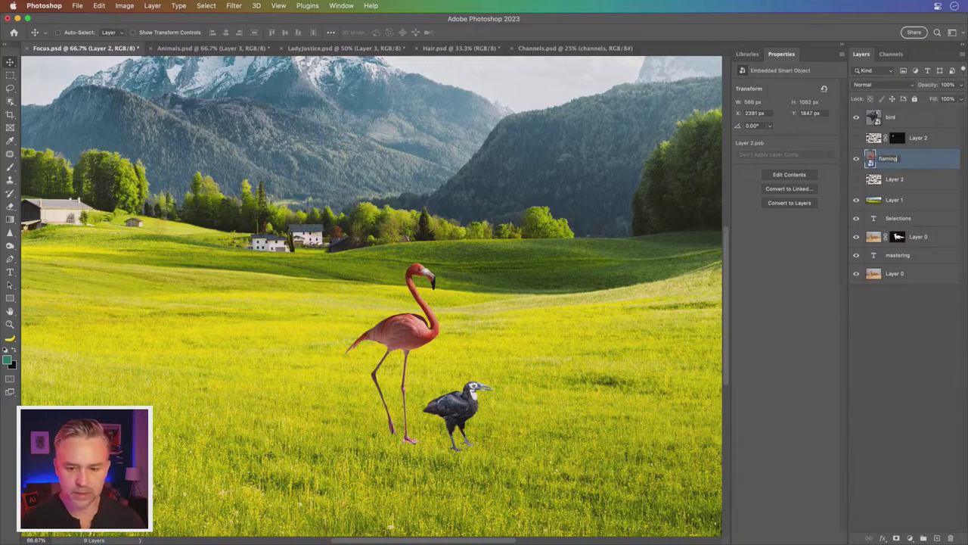
text(o)
key(Return)
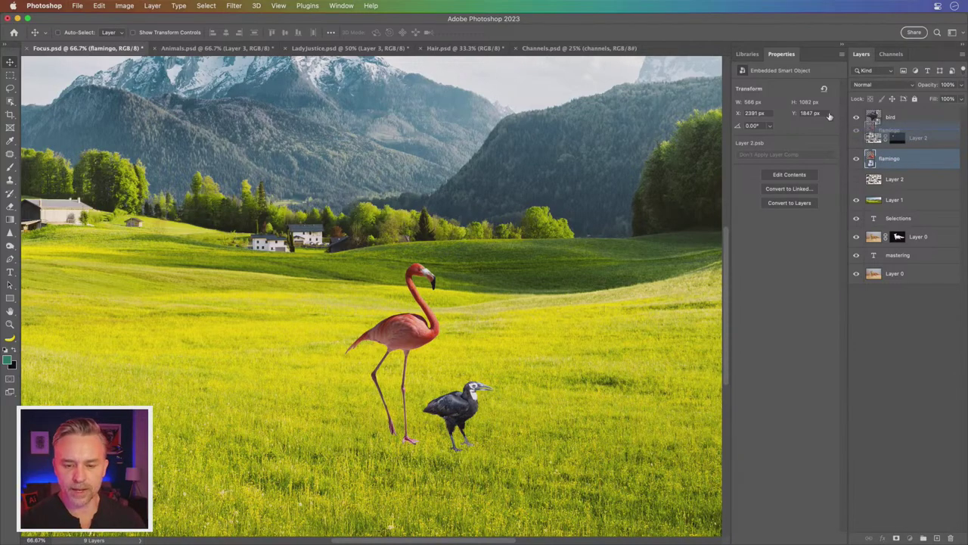
- Move flamingo above Layer 2, hide flamingo and bird, and show Layer 2
drag(920, 157, 918, 129)
click(857, 137)
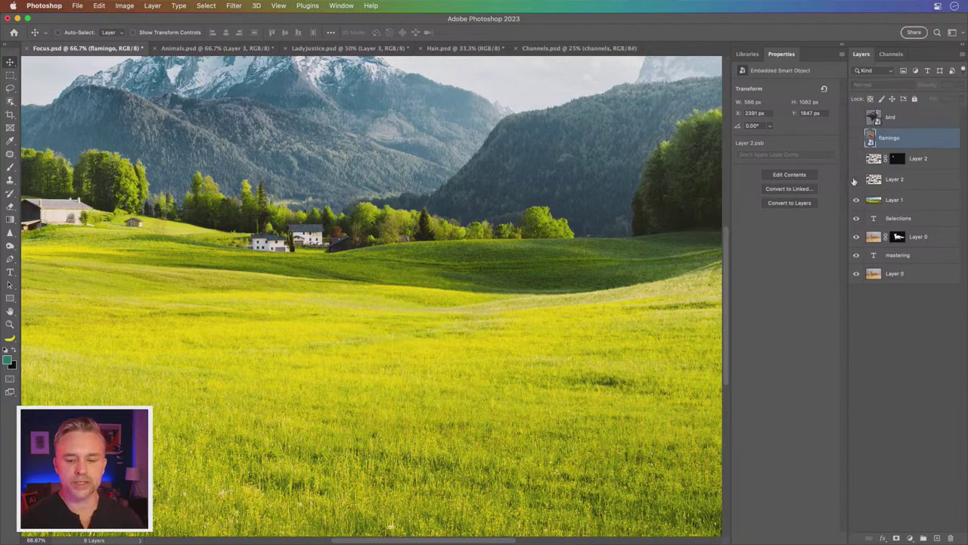
click(856, 180)
click(892, 179)
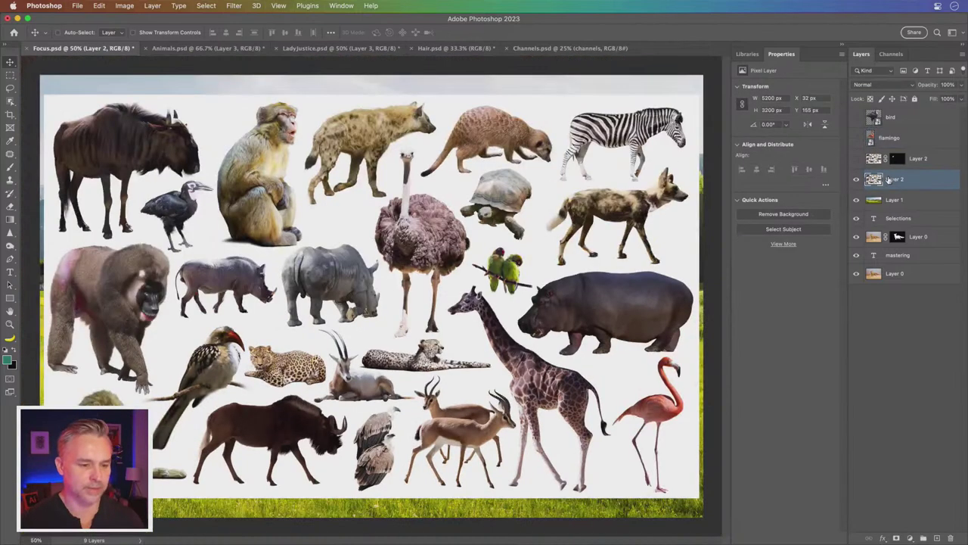
- Zoom out and apply Mask All Objects to Layer 2, creating 24 per-animal masked groups
key(super+minus)
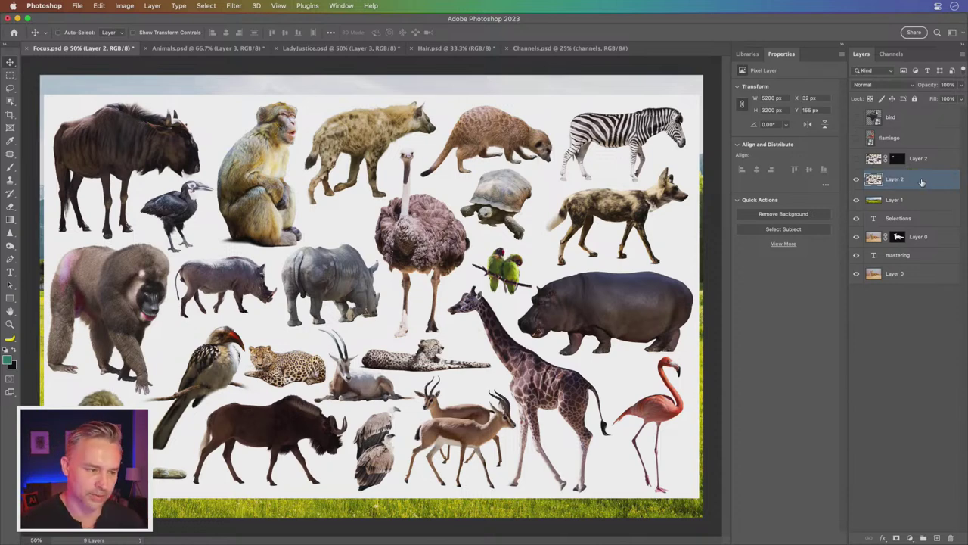
right_click(921, 180)
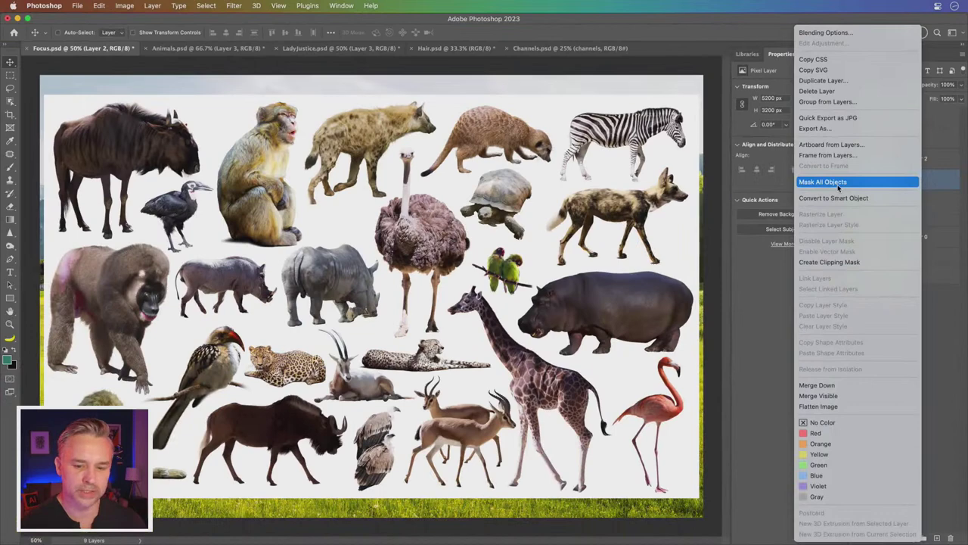
click(839, 184)
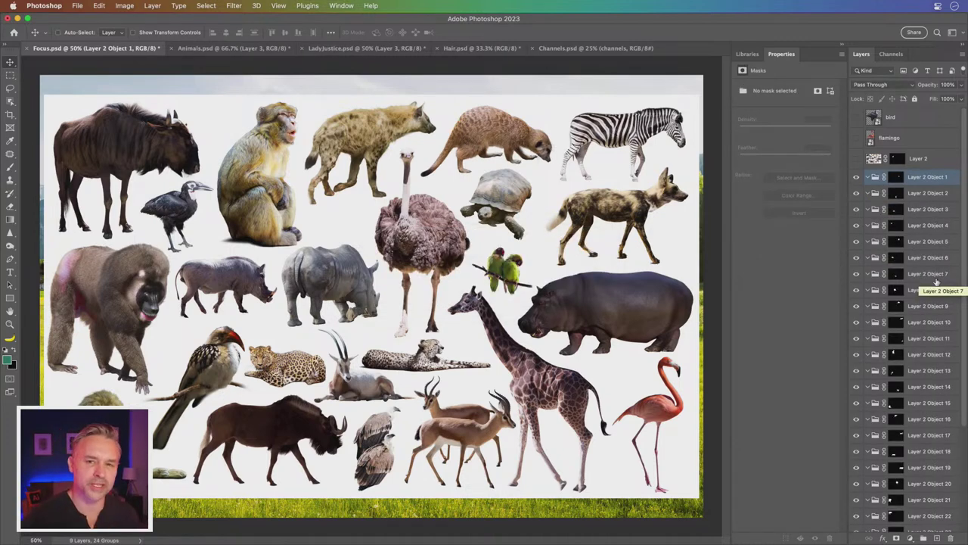
- Inspect the masks of Layer 2 Object 1 to 6, including bird, tortoise and rhino
scroll(906, 210, down, 5)
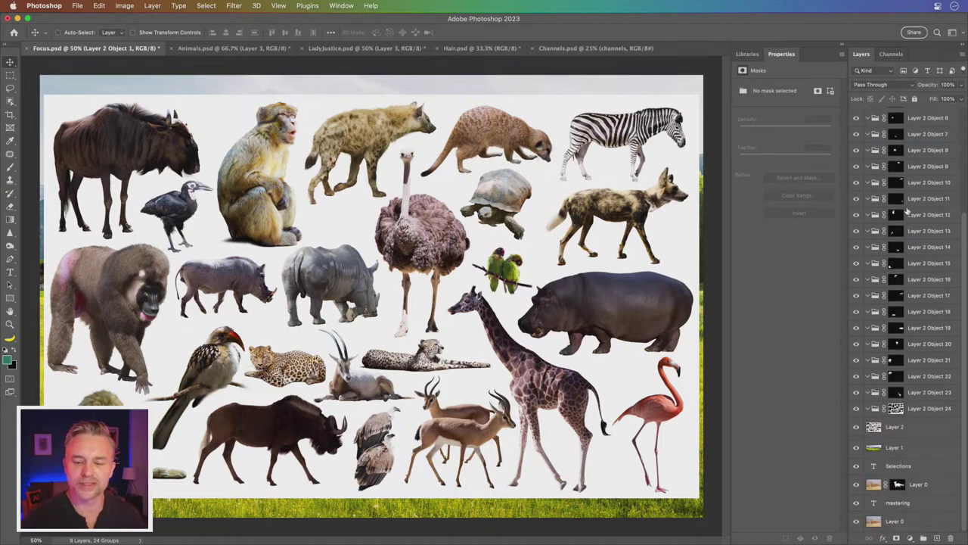
scroll(888, 152, up, 5)
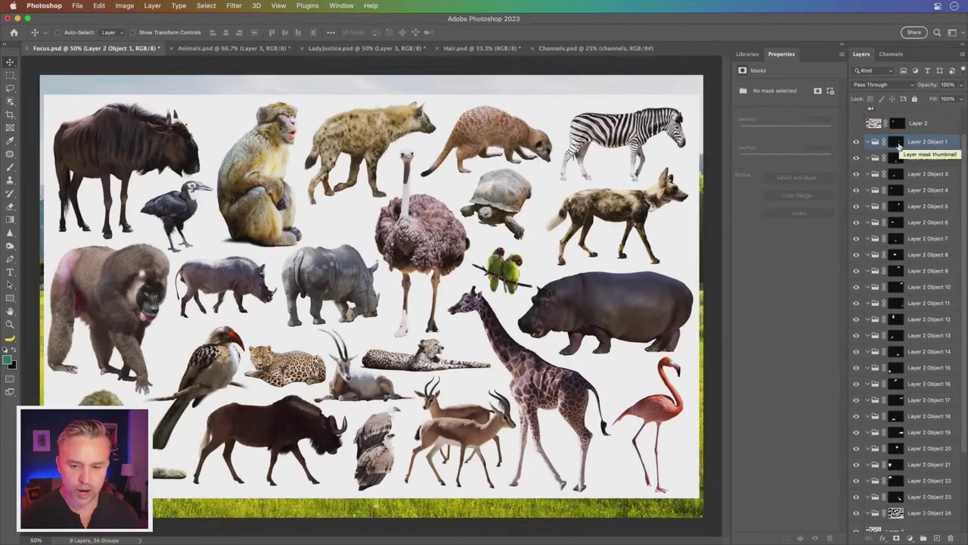
alt+click(896, 143)
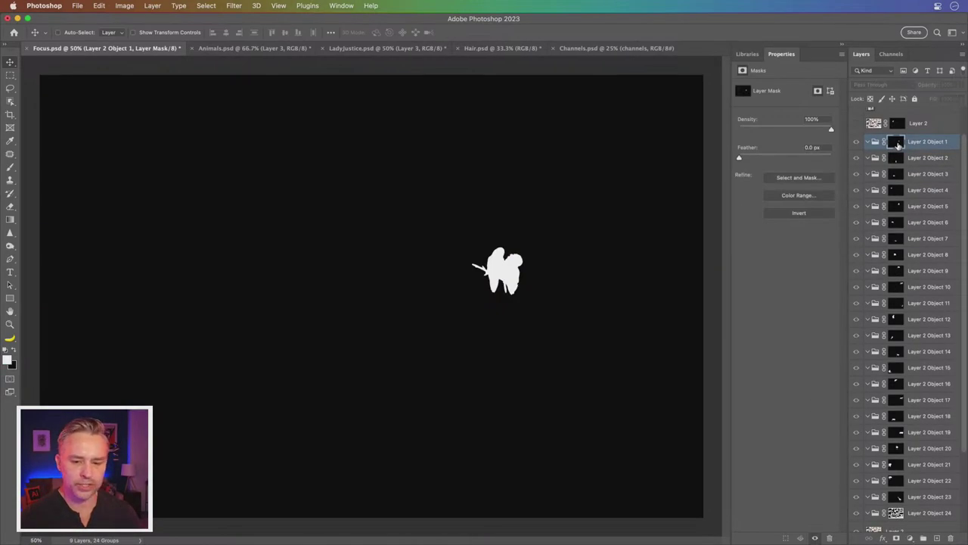
alt+click(896, 144)
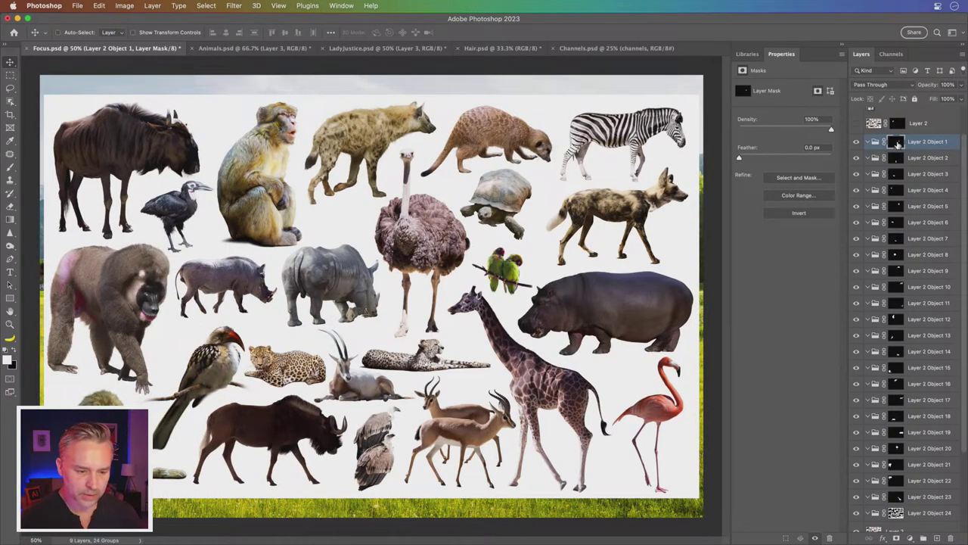
alt+click(897, 143)
alt+click(897, 143)
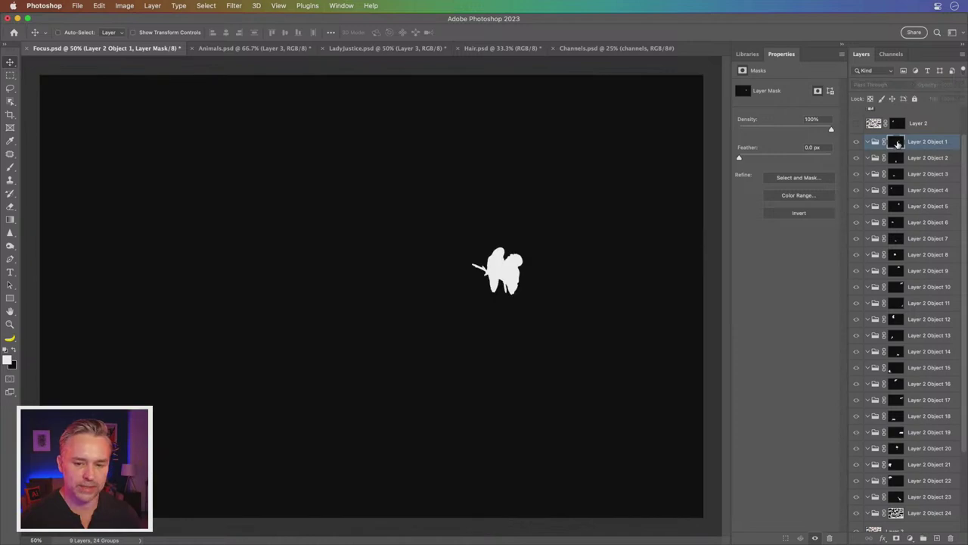
alt+click(897, 144)
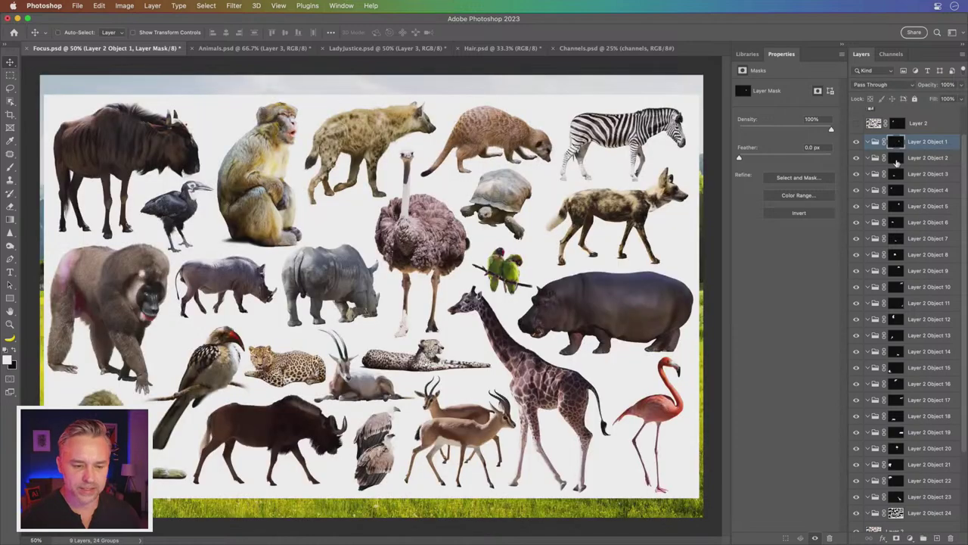
alt+click(895, 160)
alt+click(895, 179)
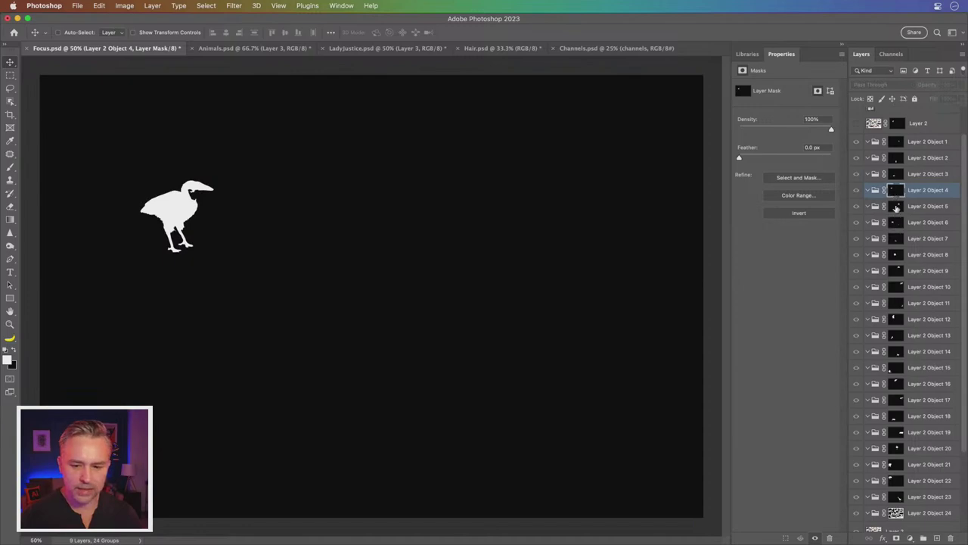
alt+click(896, 209)
alt+click(896, 208)
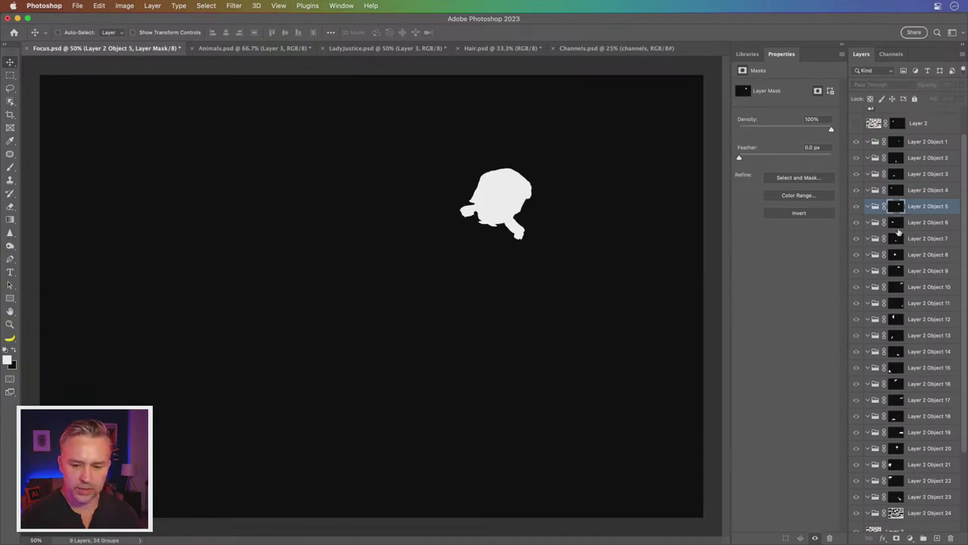
alt+click(895, 224)
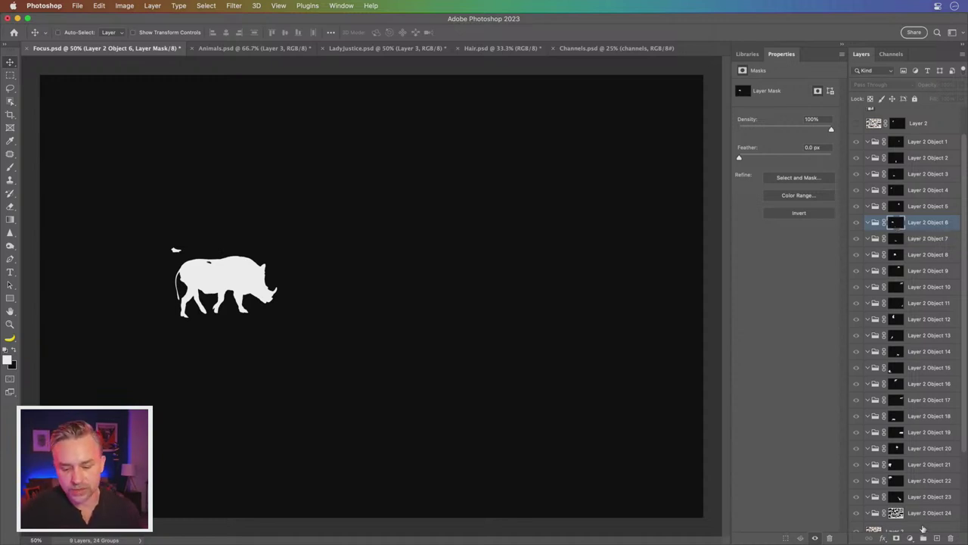
- Switch between Layer 2 Object 24's mask and the original Layer 2
scroll(900, 379, down, 5)
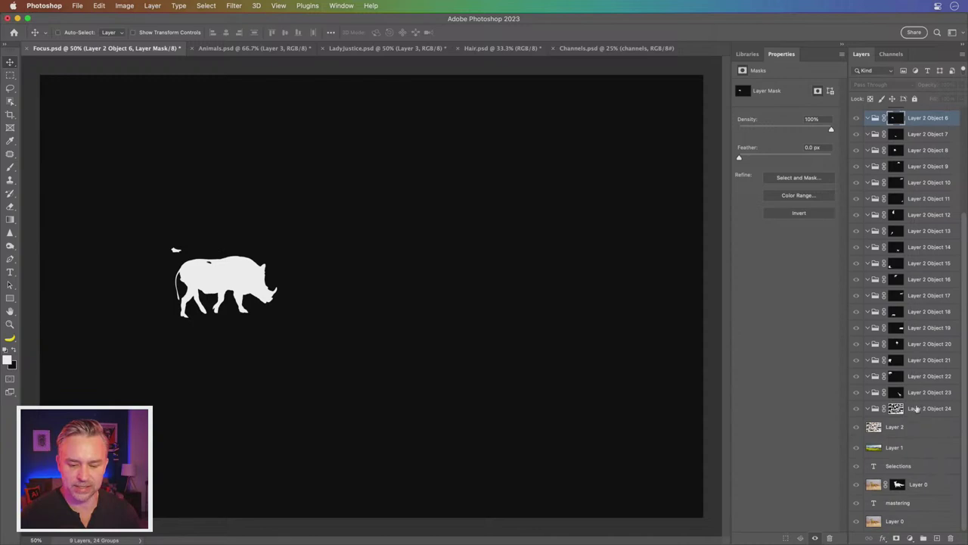
click(916, 408)
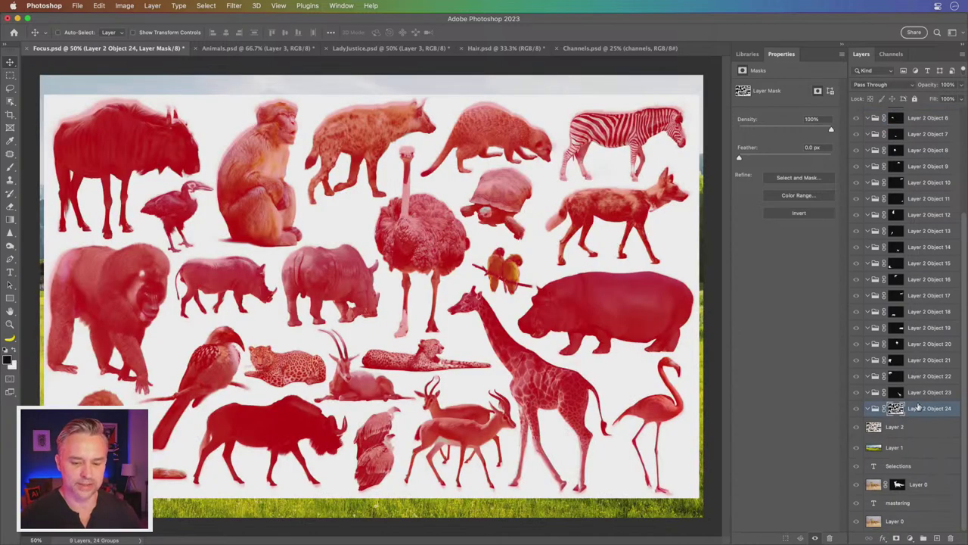
click(897, 428)
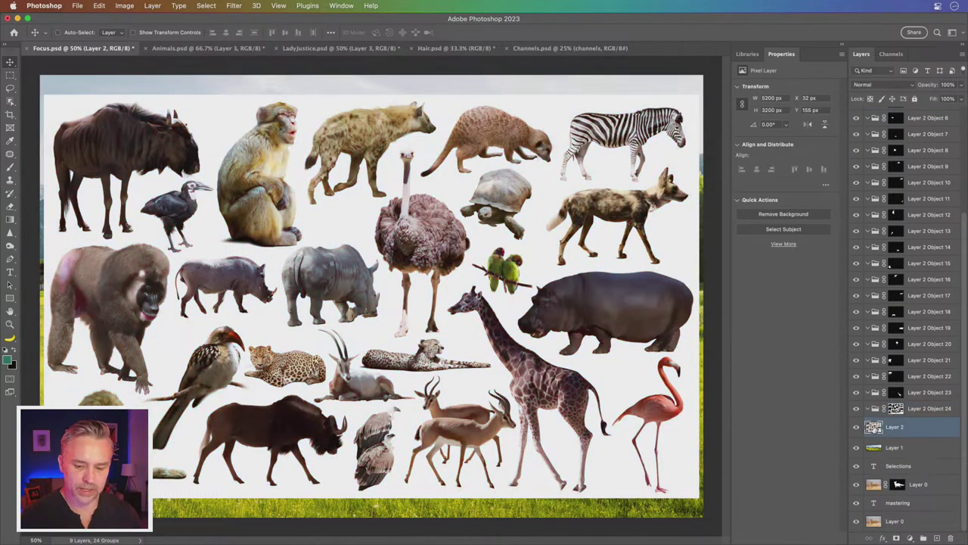
click(924, 410)
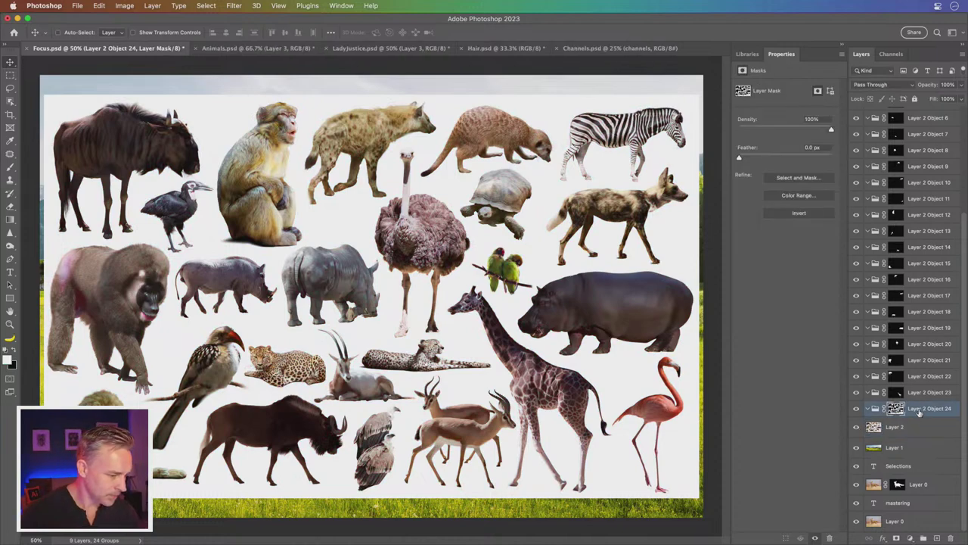
click(903, 428)
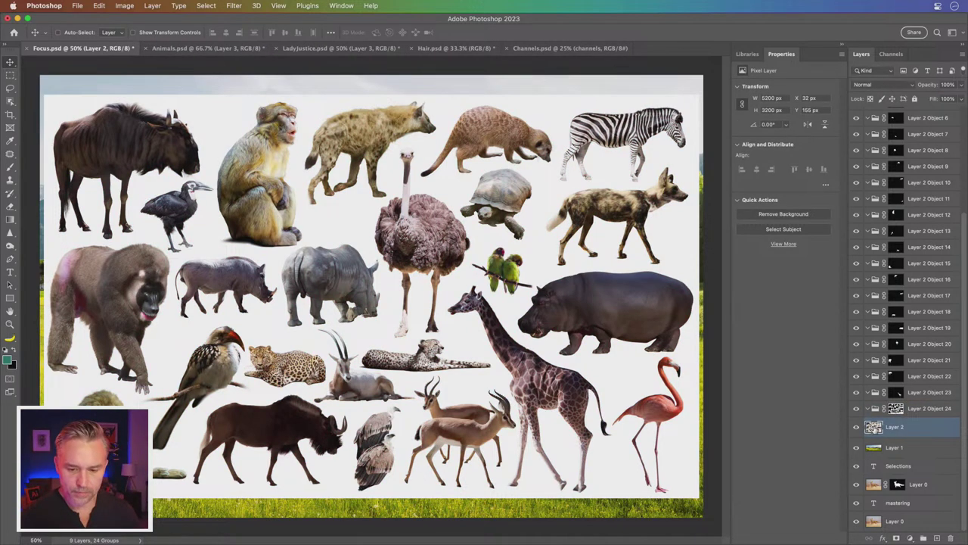
- Check the giraffe, wildebeest, baboon and ostrich masks, then reselect the full animal sheet layer
alt+click(896, 393)
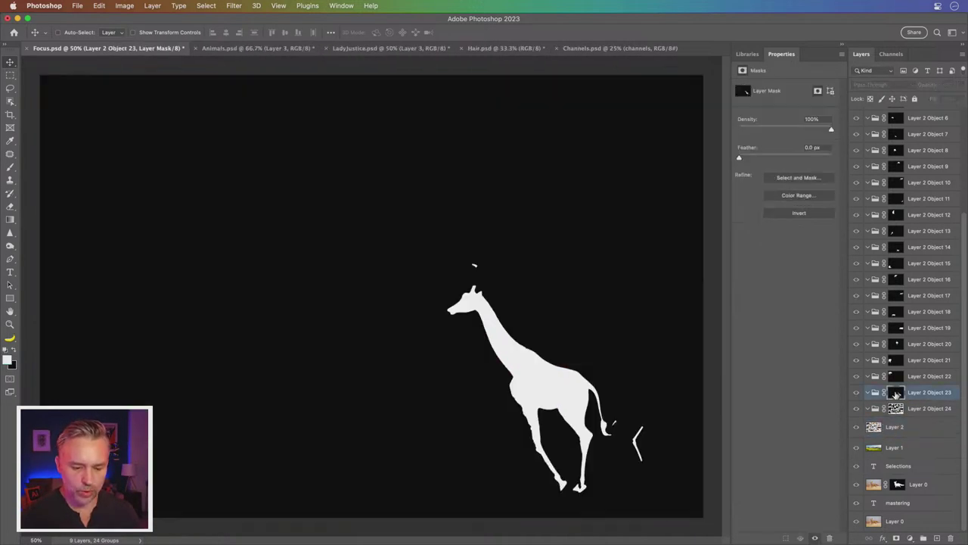
click(896, 376)
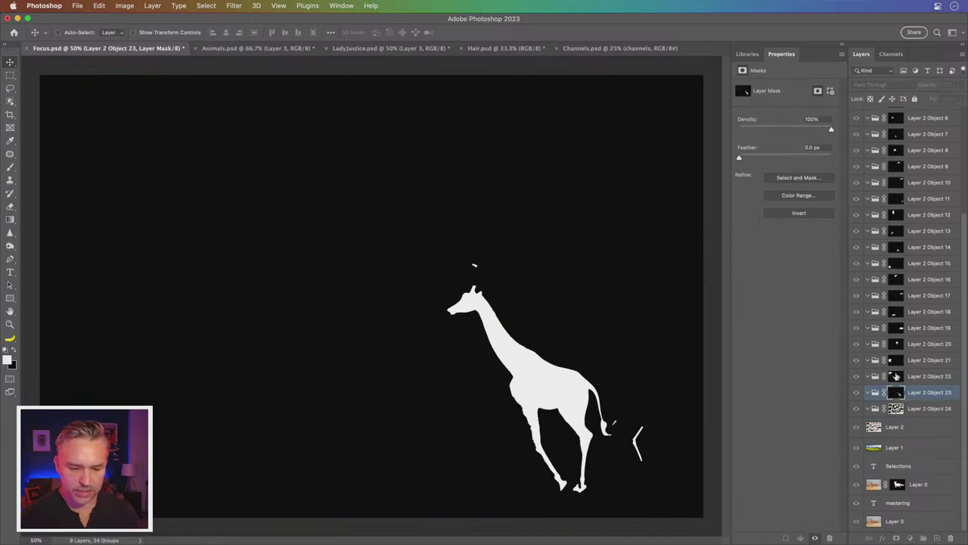
alt+click(893, 376)
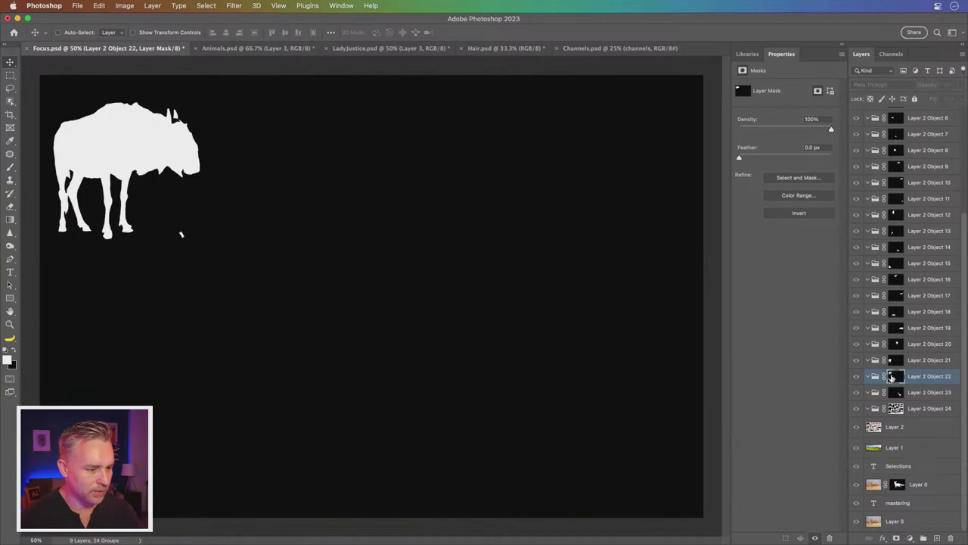
alt+click(893, 376)
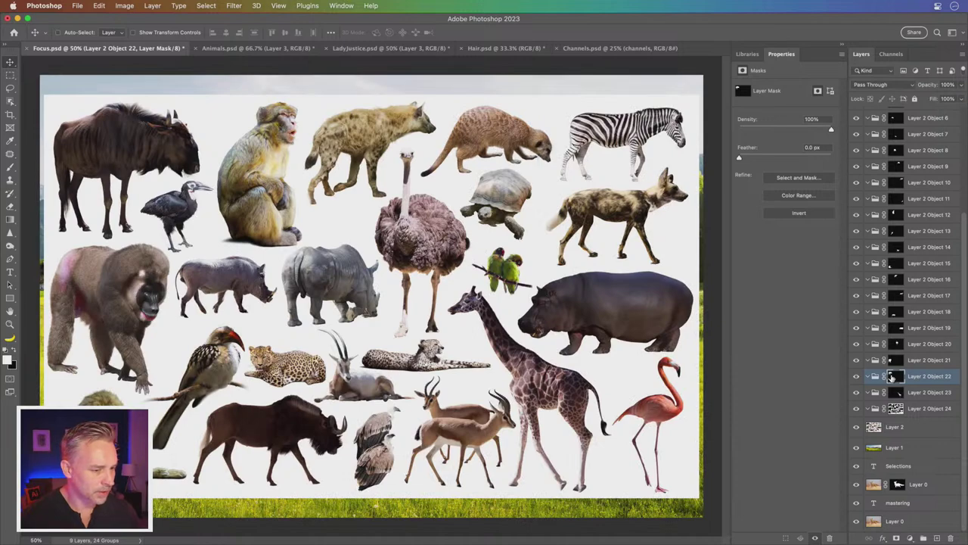
click(894, 360)
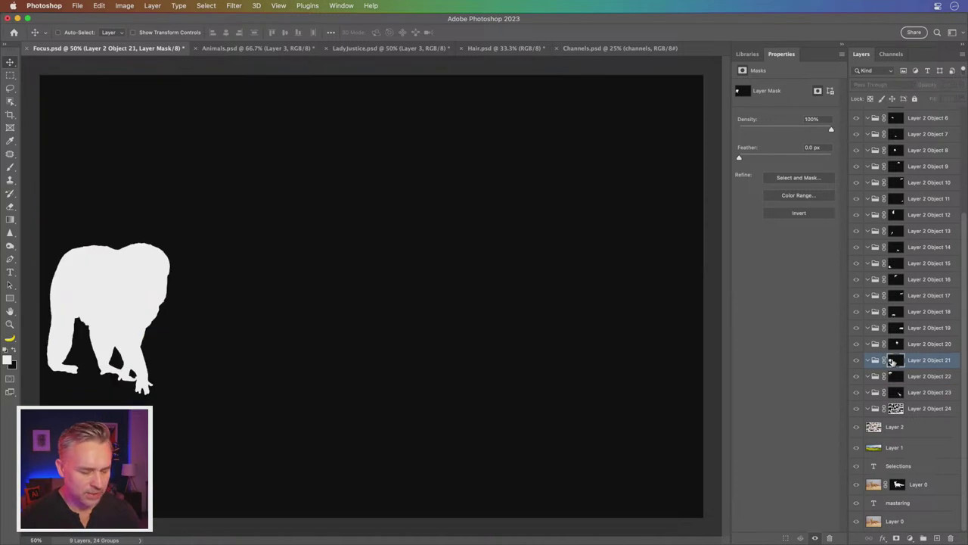
alt+click(892, 361)
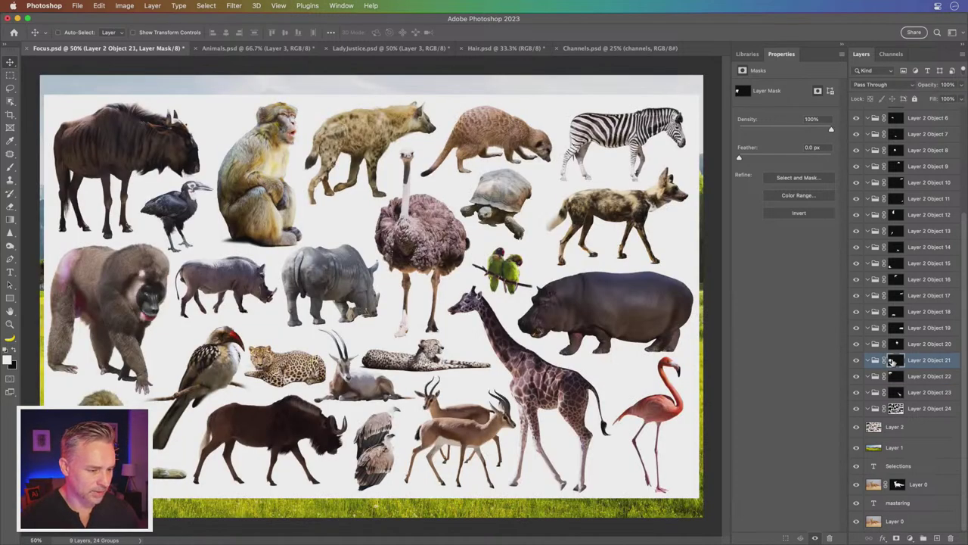
click(896, 345)
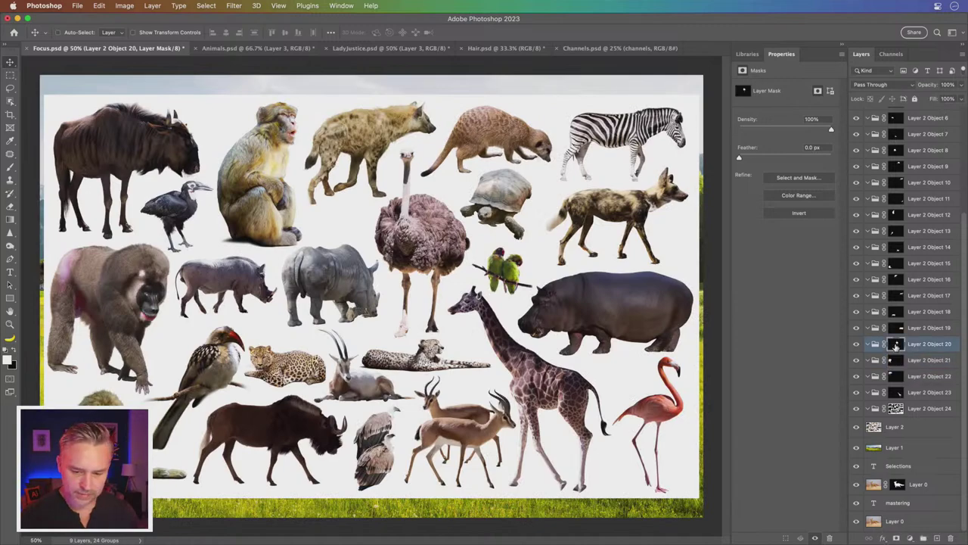
alt+click(897, 345)
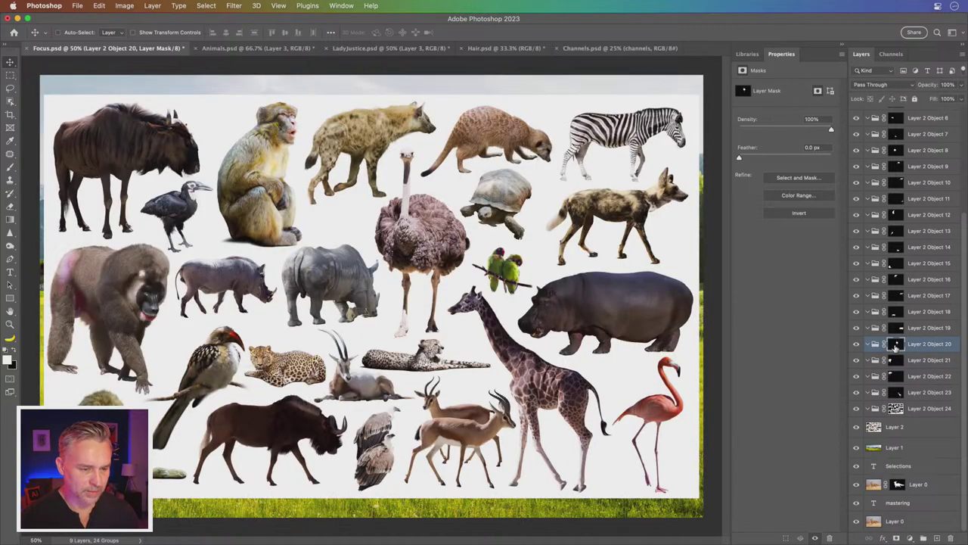
alt+click(896, 346)
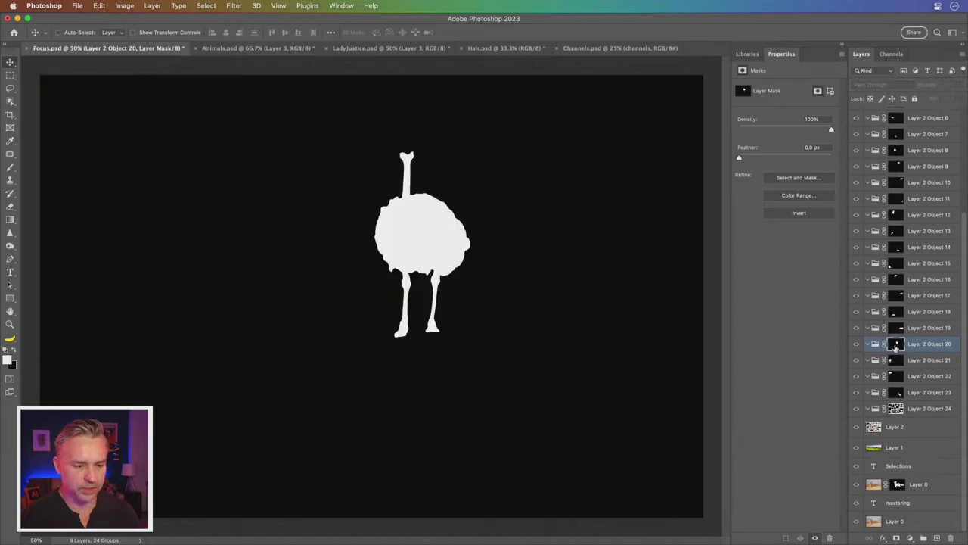
alt+click(895, 346)
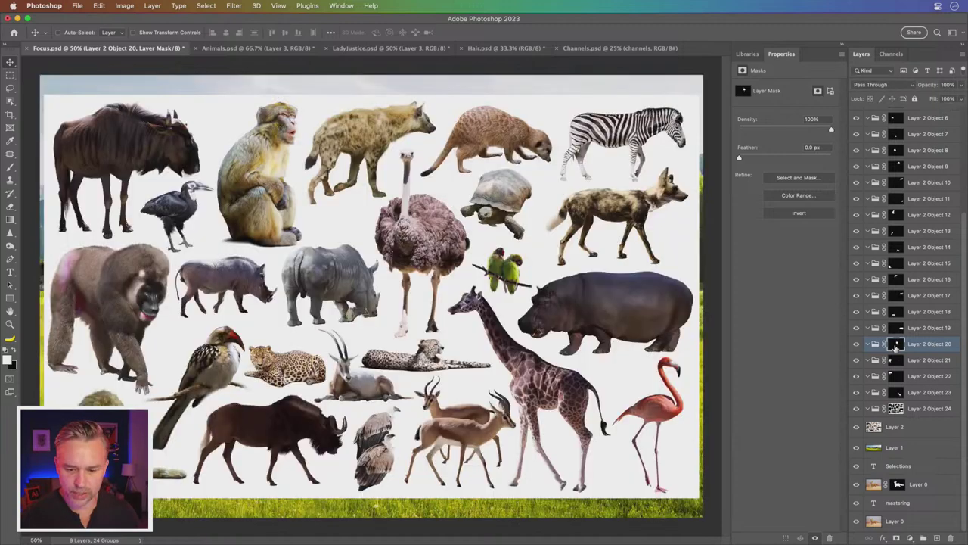
click(890, 425)
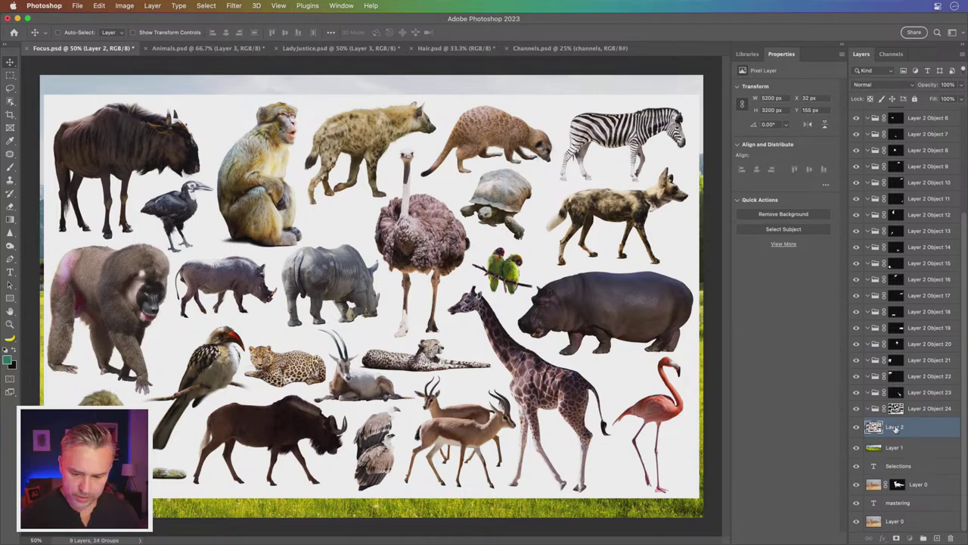
- Try duplicating Layer 2, undoing and redoing to compare the result
drag(895, 427, 905, 457)
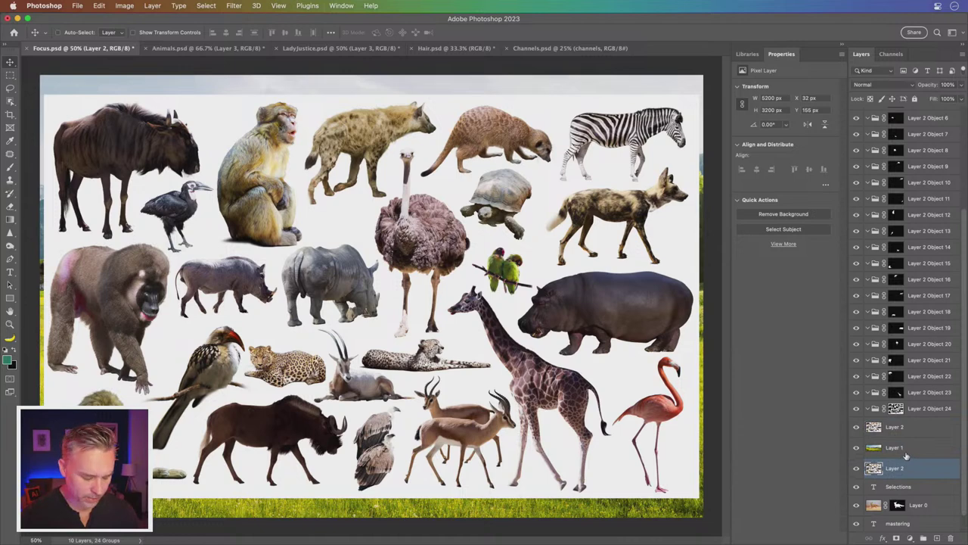
key(super+z)
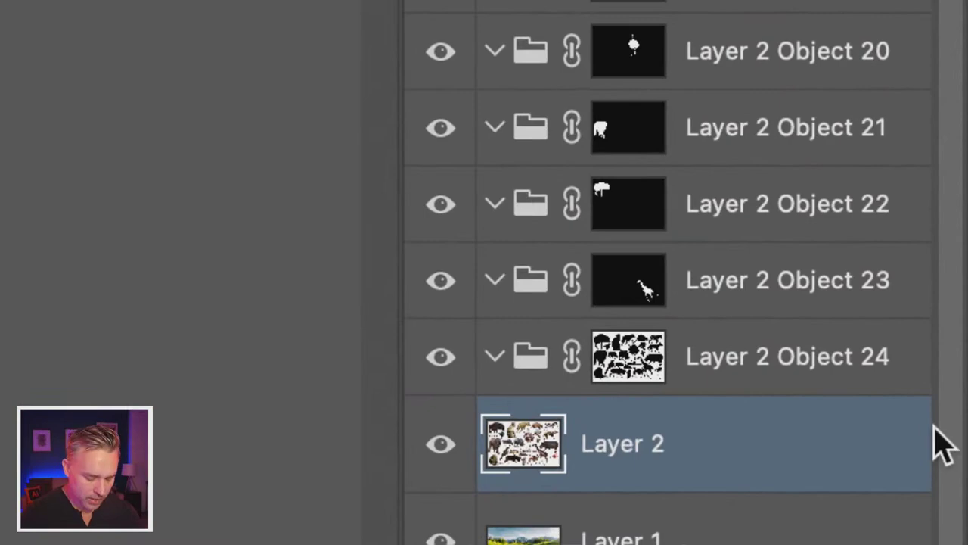
key(ctrl+j)
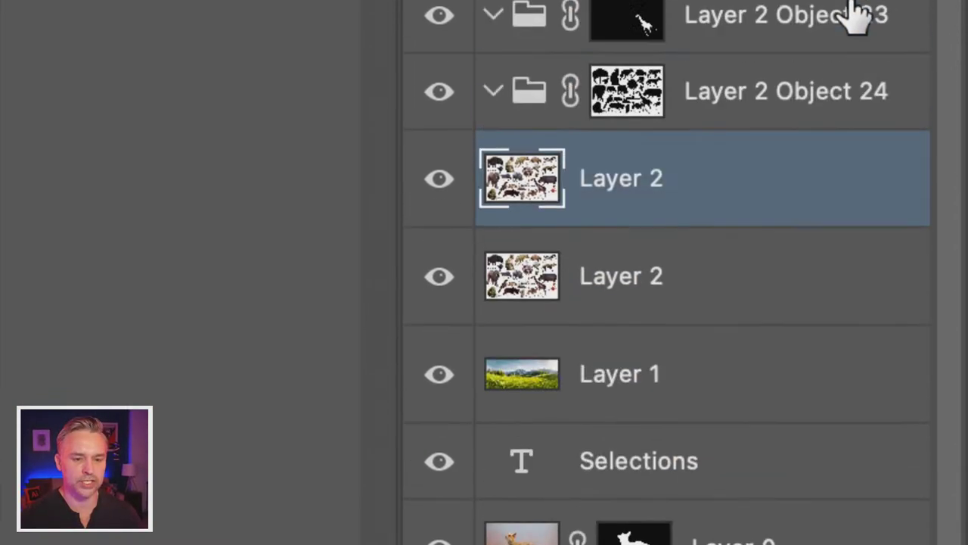
key(ctrl+z)
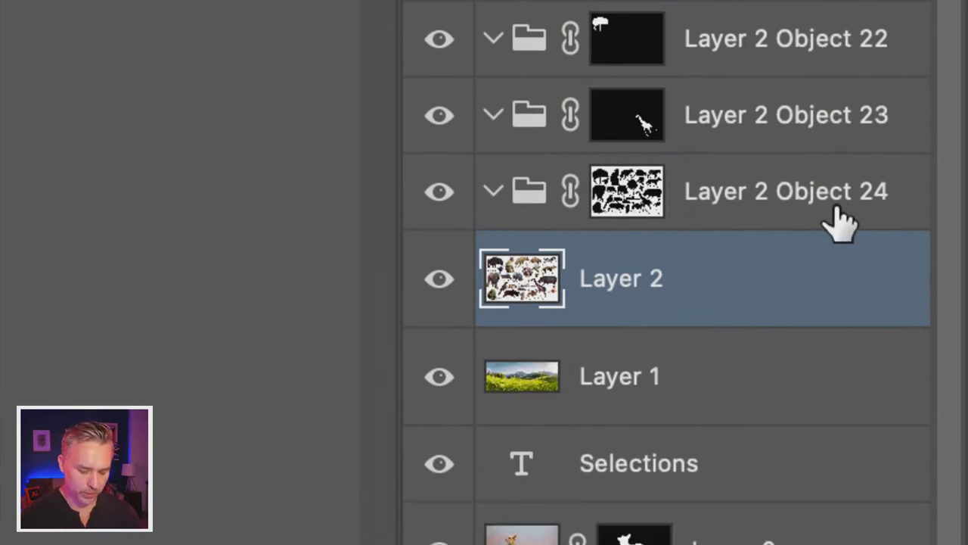
key(ctrl+shift+z)
key(ctrl+z)
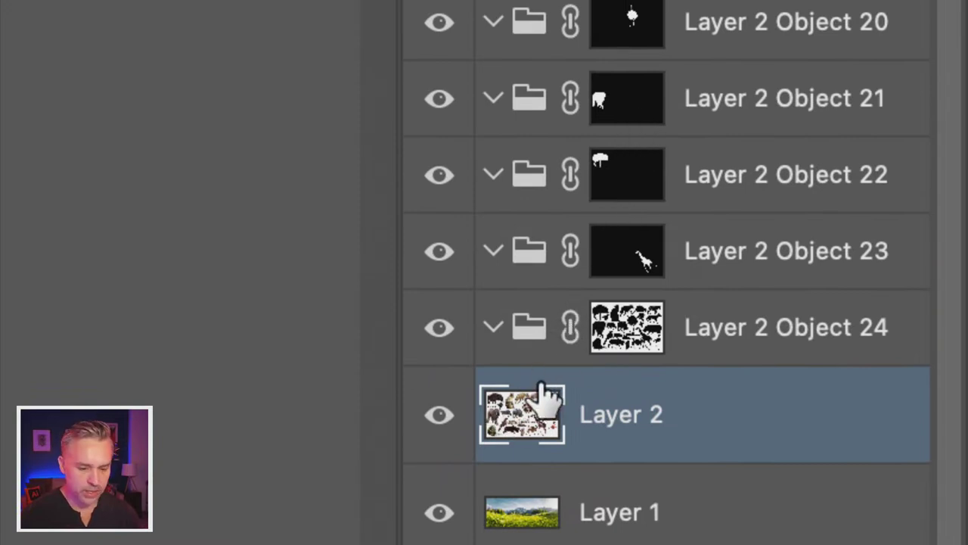
- Put Layer 2 copies into the Object 23 and Object 22 groups, revealing giraffe and wildebeest
mouse_move(525, 416)
mouse_down()
mouse_move(635, 261)
mouse_move(627, 259)
mouse_up()
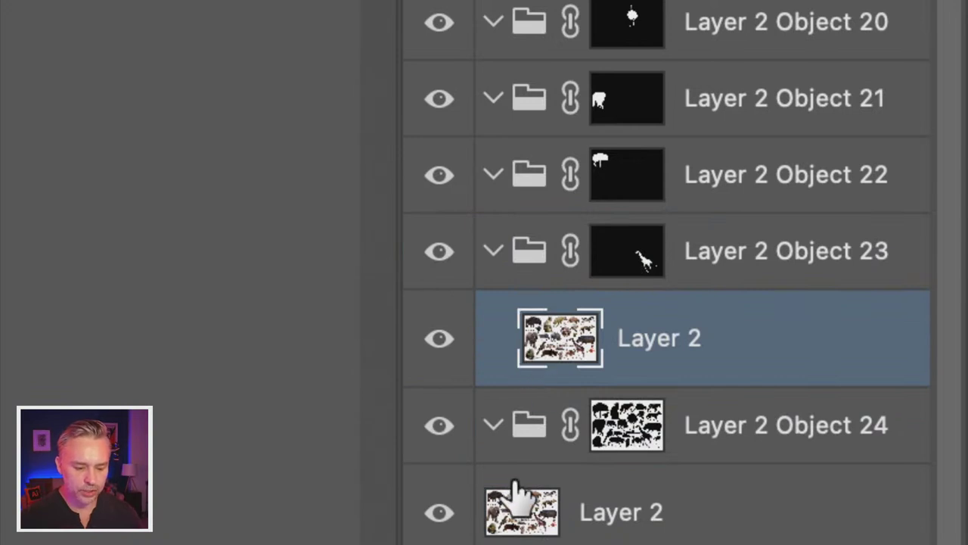
mouse_move(526, 518)
mouse_down()
mouse_move(611, 180)
mouse_move(615, 204)
mouse_up()
scroll(613, 212, down, 2)
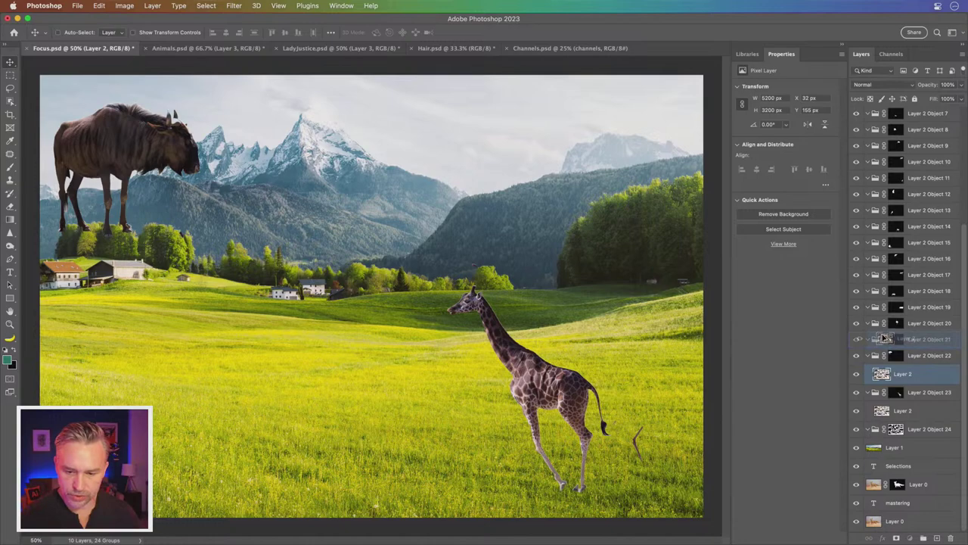
- Place sheet copies into groups such as Object 19 and Object 7, revealing mandrill, flamingo and warthog
key(super+v)
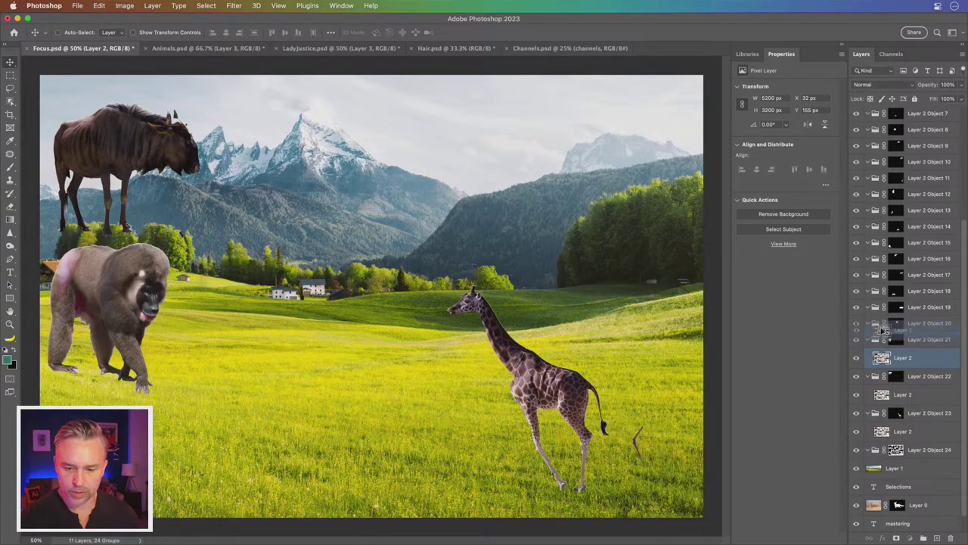
key(super+v)
drag(882, 341, 879, 311)
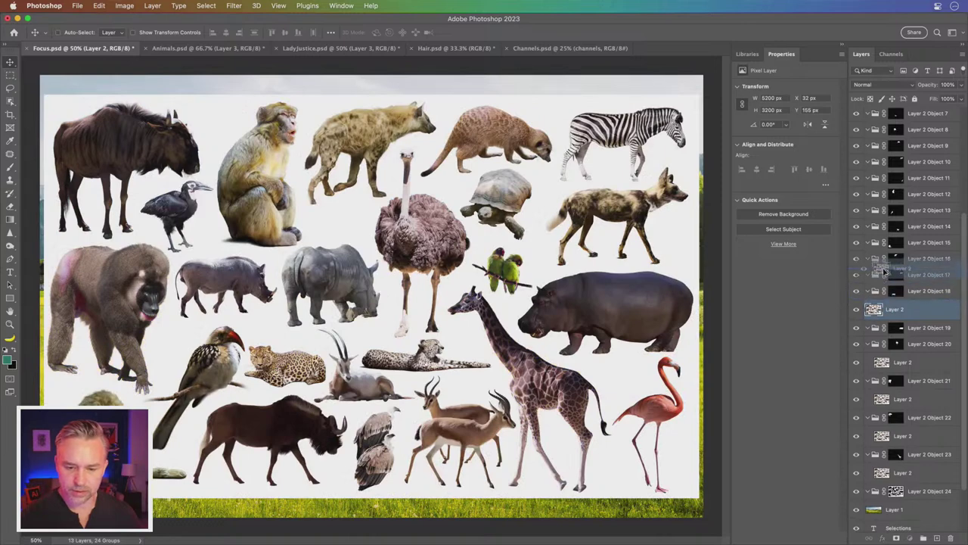
click(874, 331)
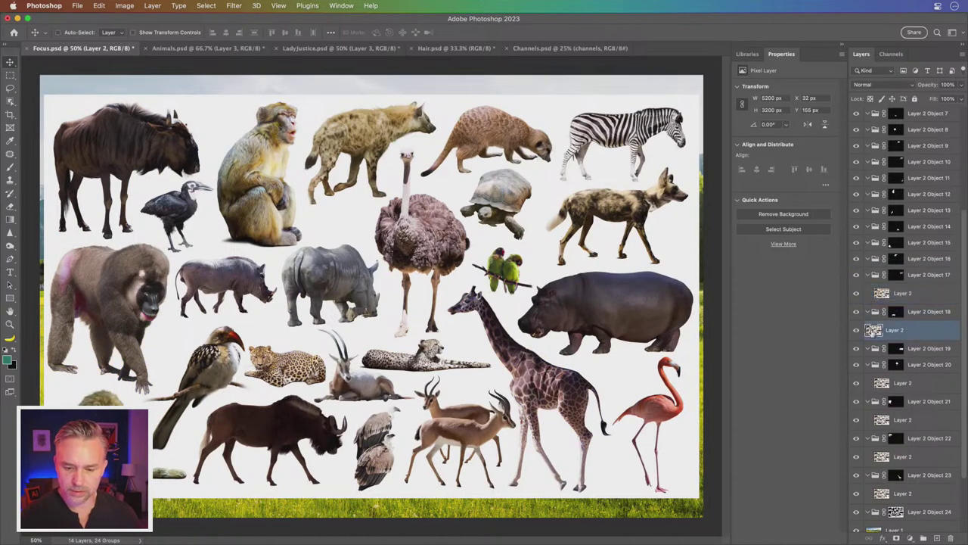
mouse_move(874, 330)
mouse_down()
mouse_move(902, 348)
mouse_move(882, 312)
mouse_move(902, 260)
mouse_move(883, 277)
mouse_move(894, 248)
mouse_move(888, 200)
mouse_up()
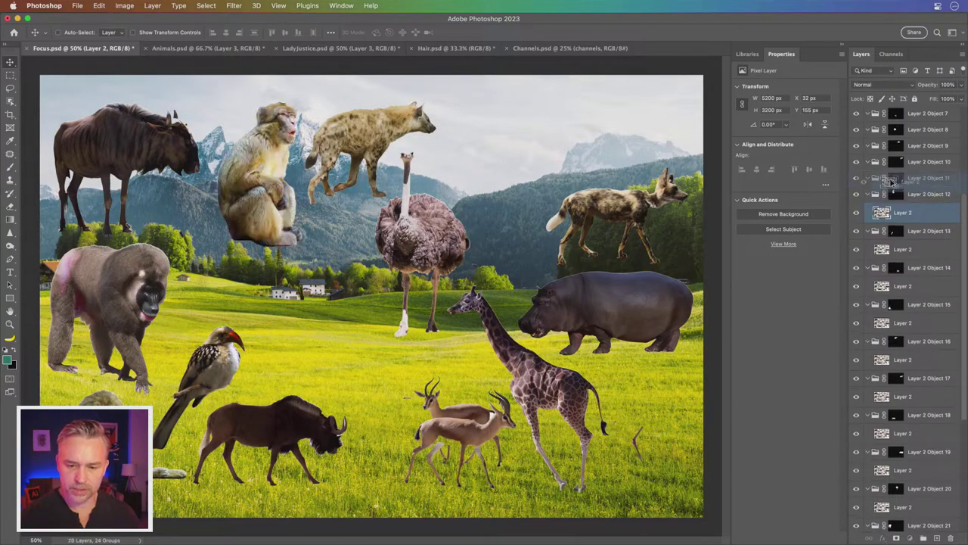
drag(881, 213, 894, 115)
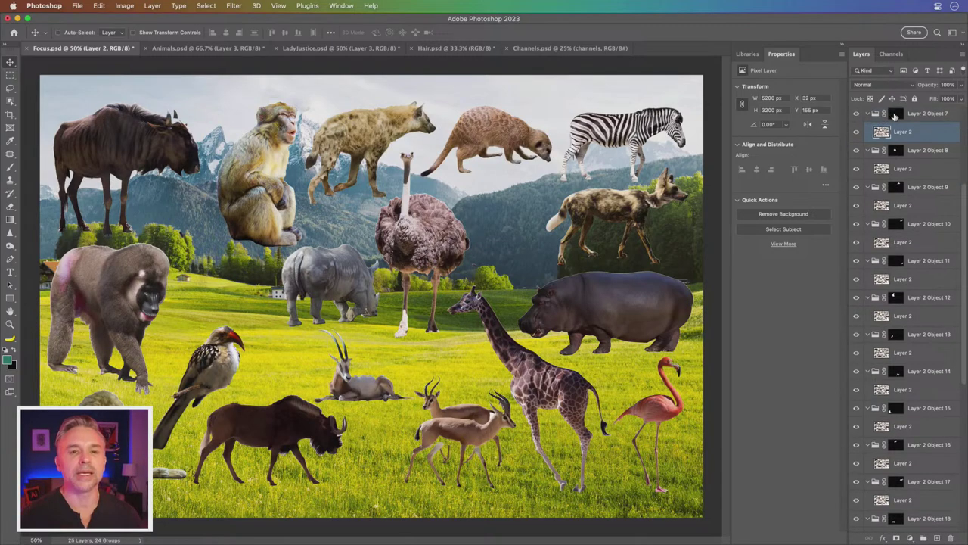
scroll(893, 163, up, 3)
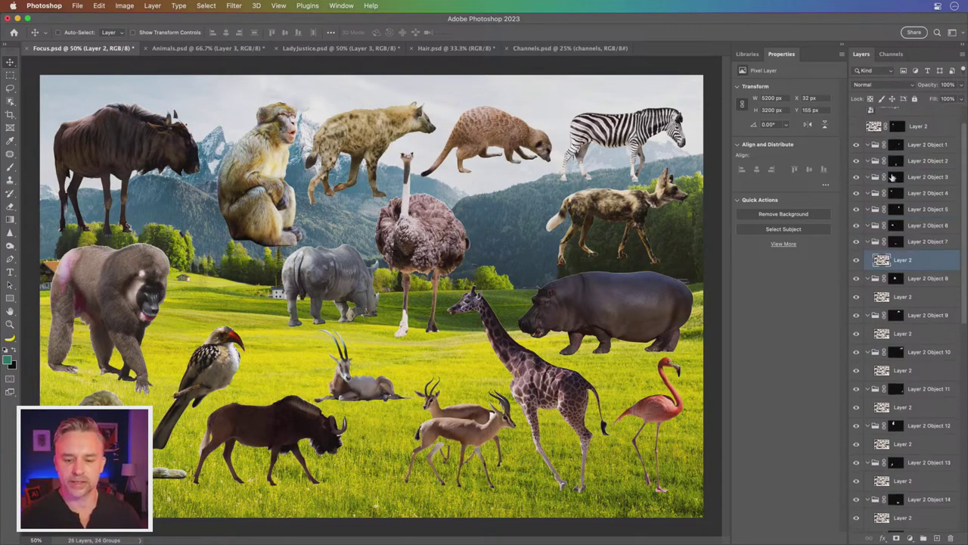
mouse_move(881, 260)
mouse_down()
mouse_move(894, 149)
mouse_move(895, 159)
mouse_up()
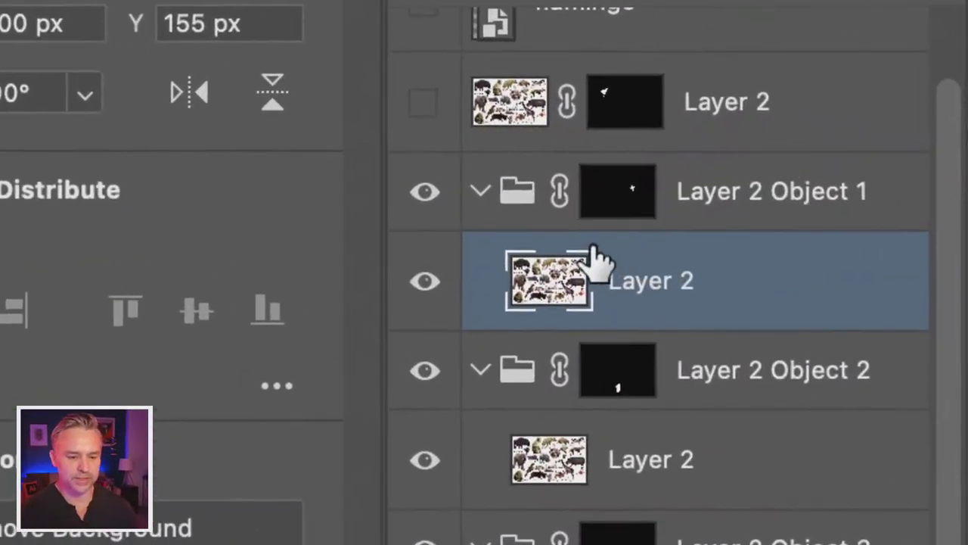
- Move the Layer 2 Object 1 and Object 2 group masks onto their inner layers
click(463, 198)
click(476, 191)
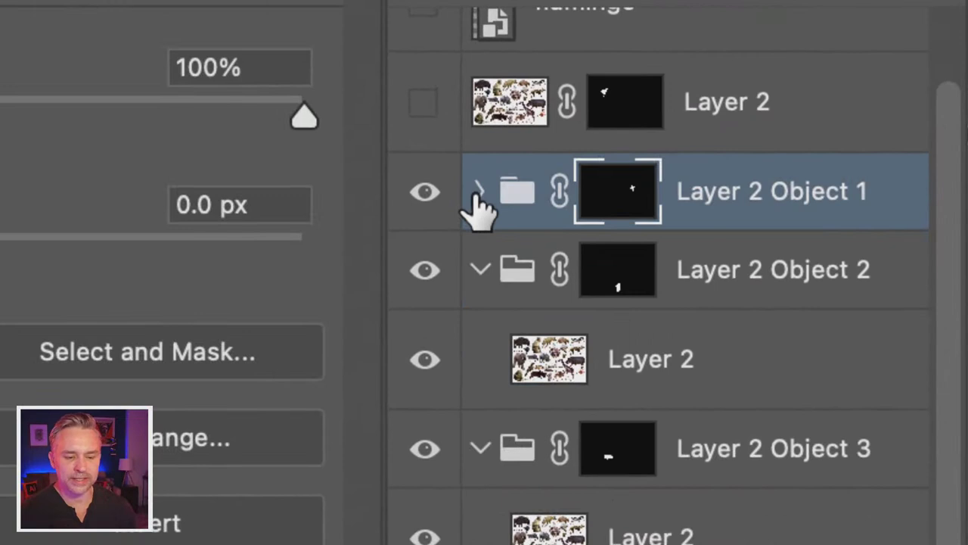
click(478, 190)
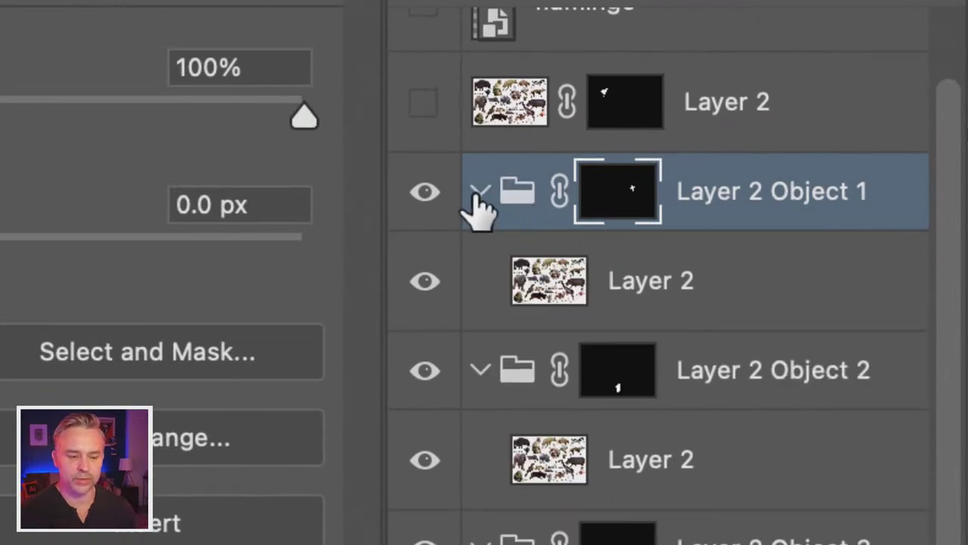
click(560, 246)
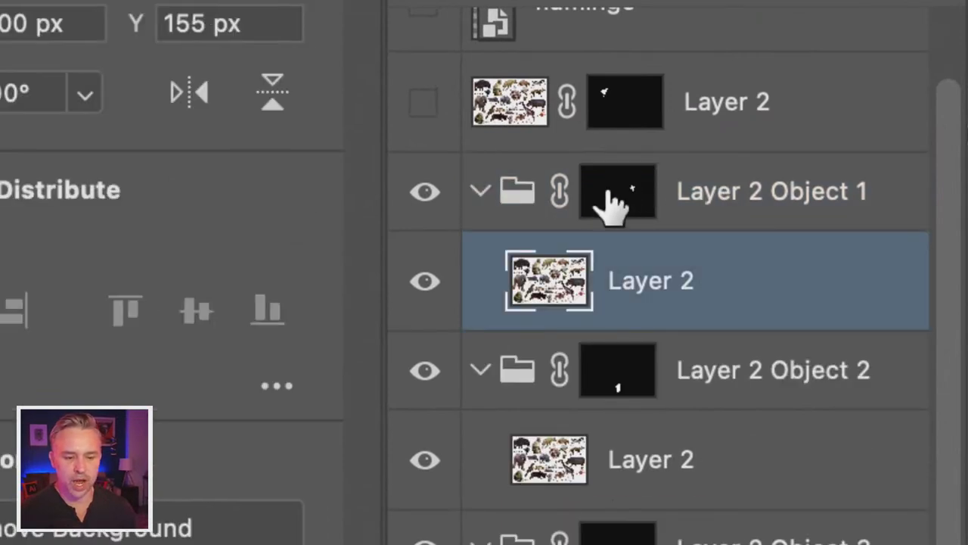
drag(610, 190, 643, 278)
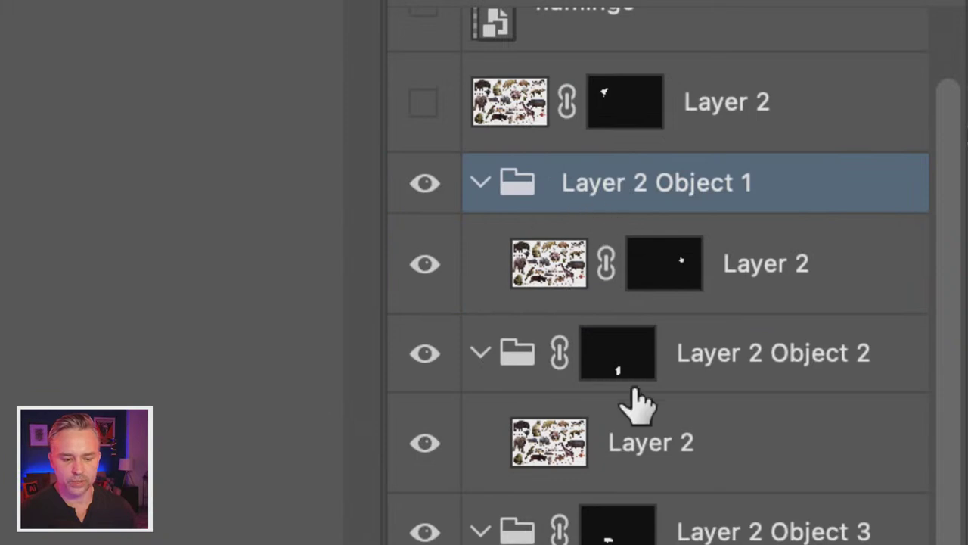
drag(627, 372, 647, 439)
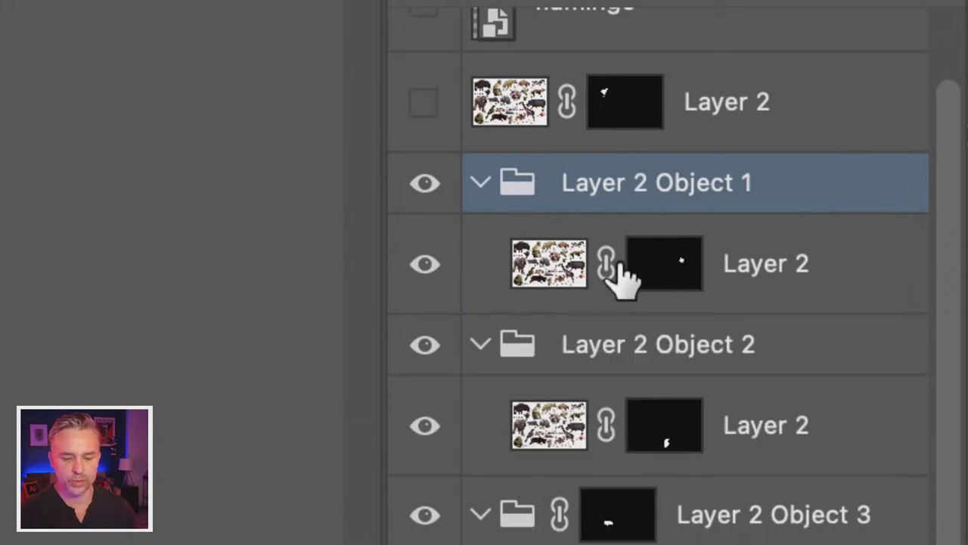
- Lift both masked layers out and delete the empty Object 1 and Object 2 groups
mouse_move(540, 256)
mouse_down()
mouse_move(499, 174)
mouse_move(518, 173)
mouse_up()
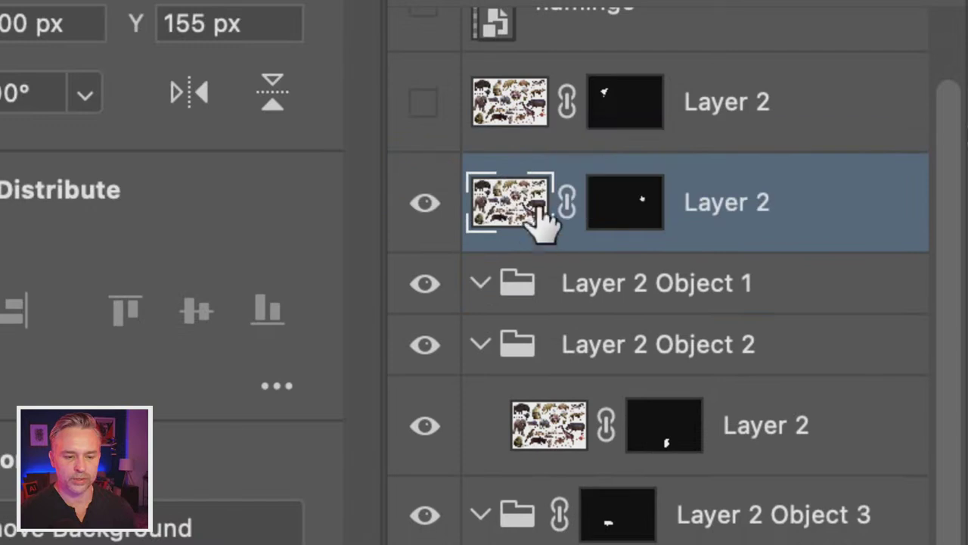
click(584, 298)
key(Delete)
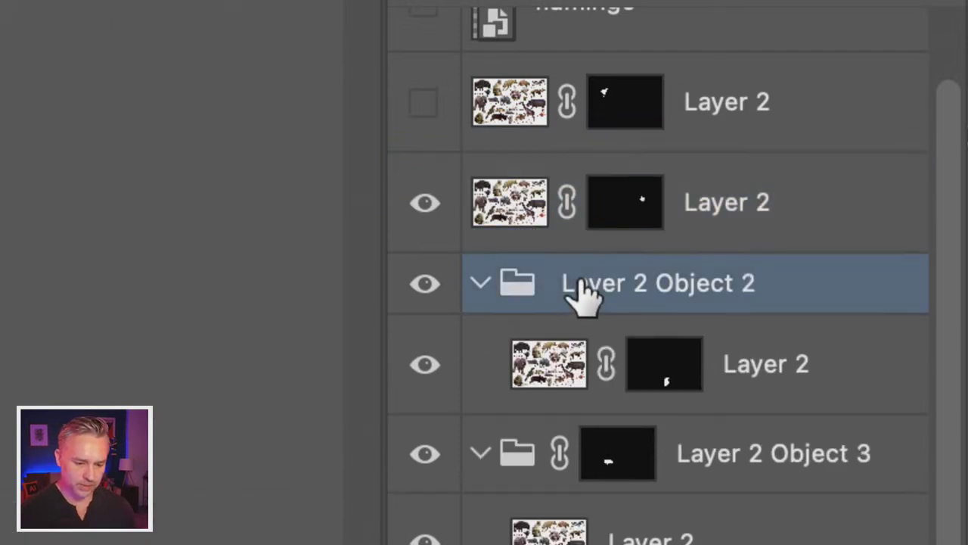
drag(544, 363, 533, 291)
click(625, 389)
key(Delete)
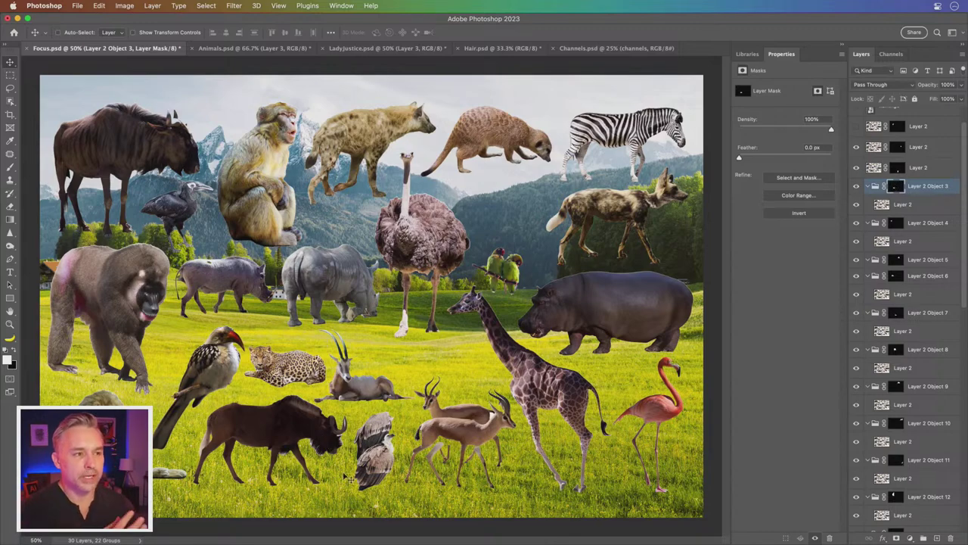
- Search Adobe Stock for free 'animals' content instead of 'landscape'
click(576, 530)
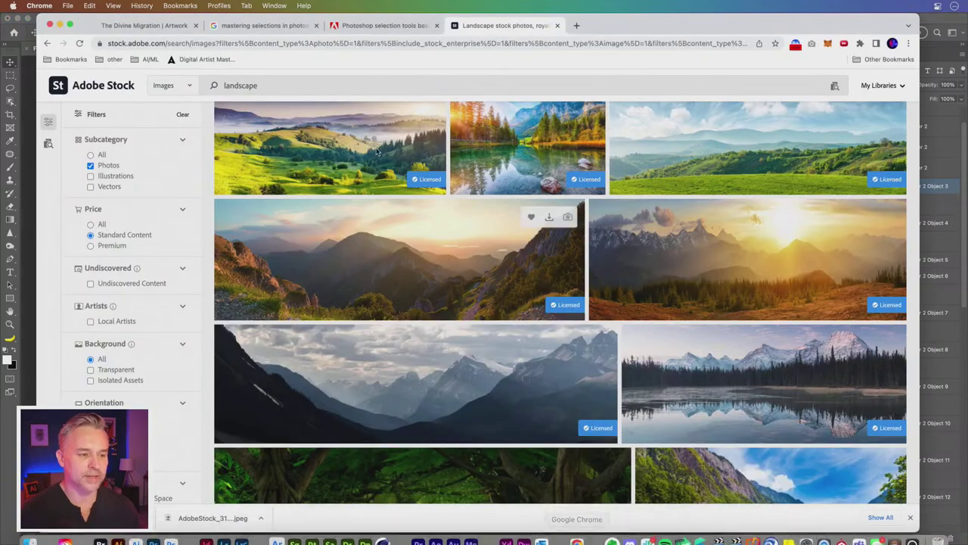
click(159, 89)
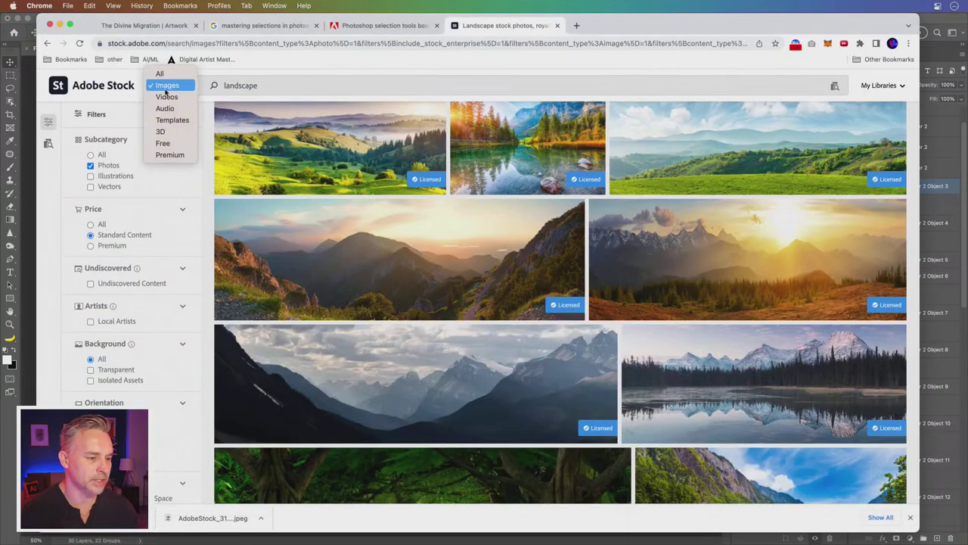
click(167, 144)
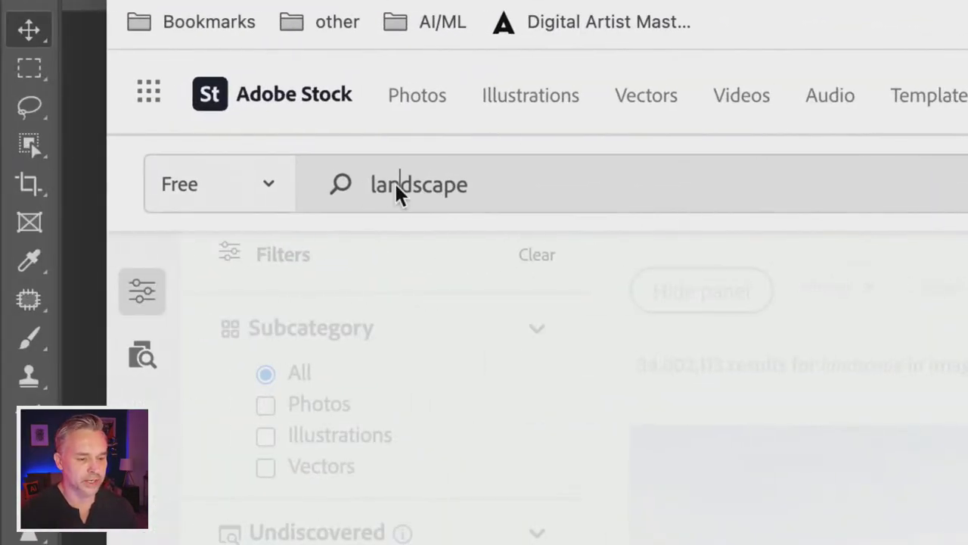
double_click(396, 189)
text(anima)
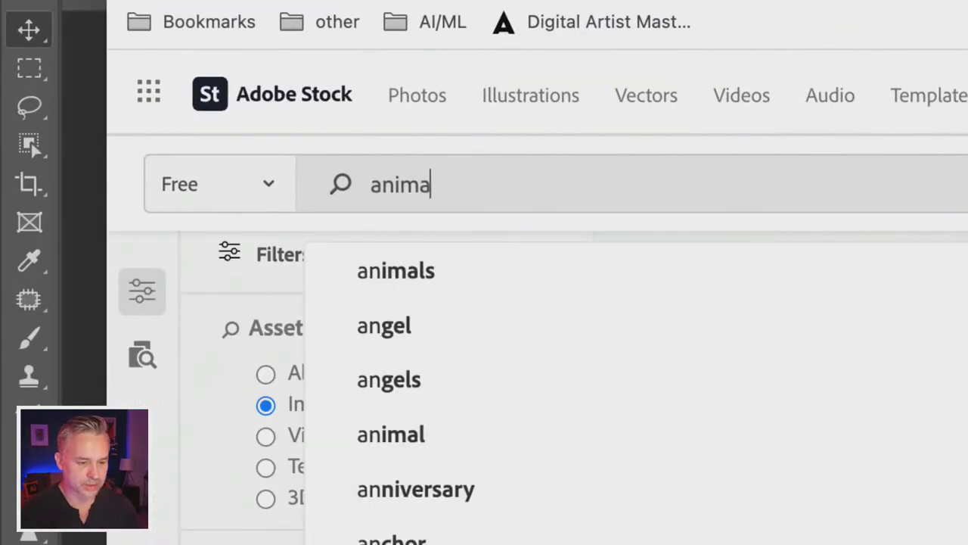
text(ls)
key(Return)
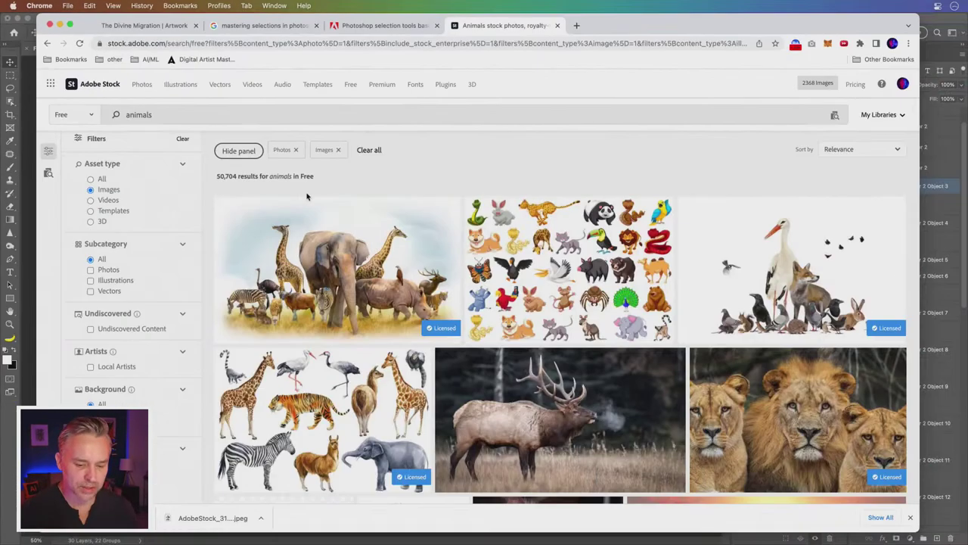
- Filter results to Photos, download the wild-animal collage, and return to Photoshop
scroll(696, 325, down, 3)
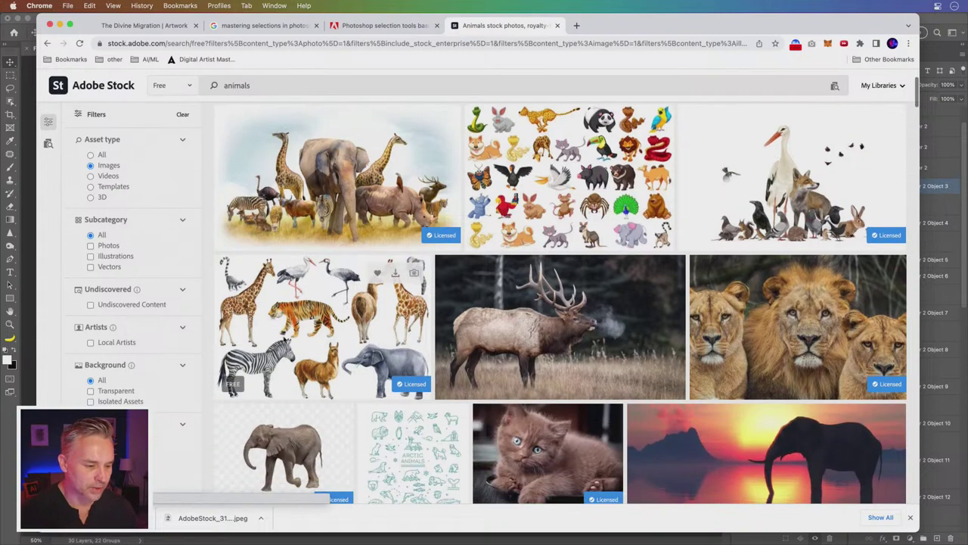
scroll(379, 287, down, 1)
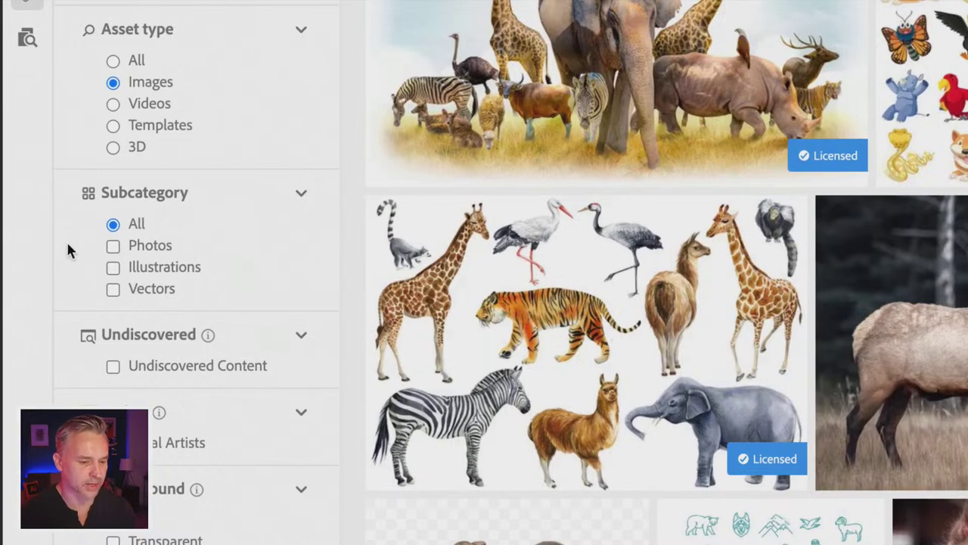
click(112, 246)
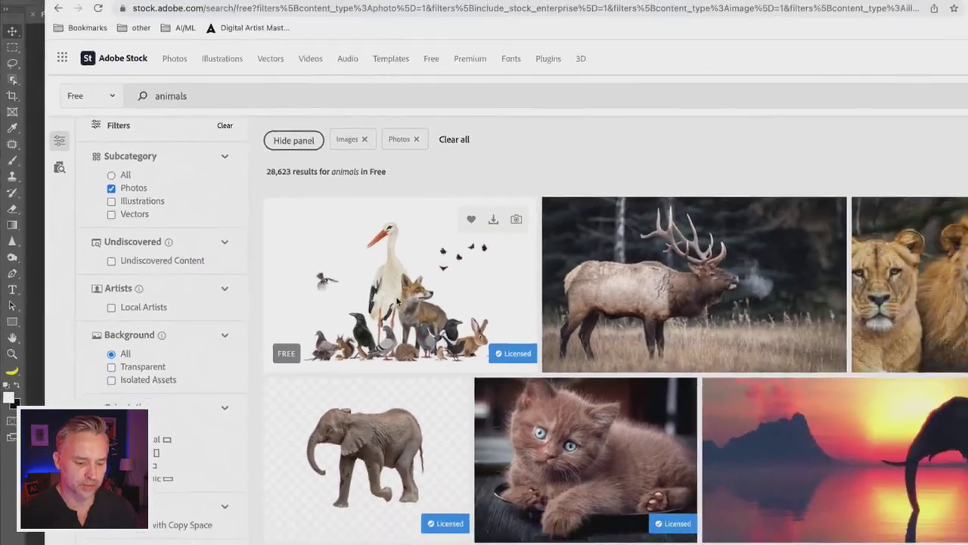
scroll(397, 301, down, 5)
scroll(397, 301, down, 3)
scroll(455, 296, down, 5)
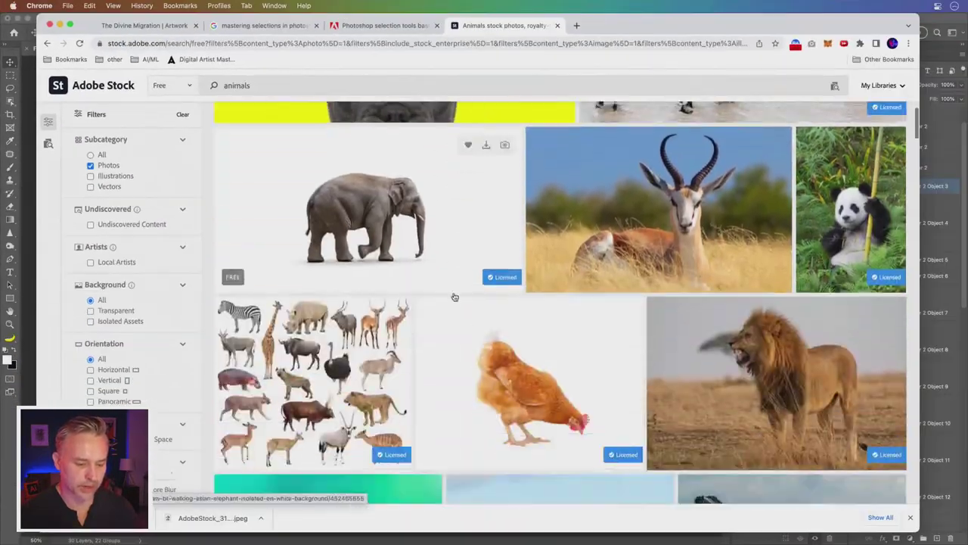
scroll(455, 297, down, 3)
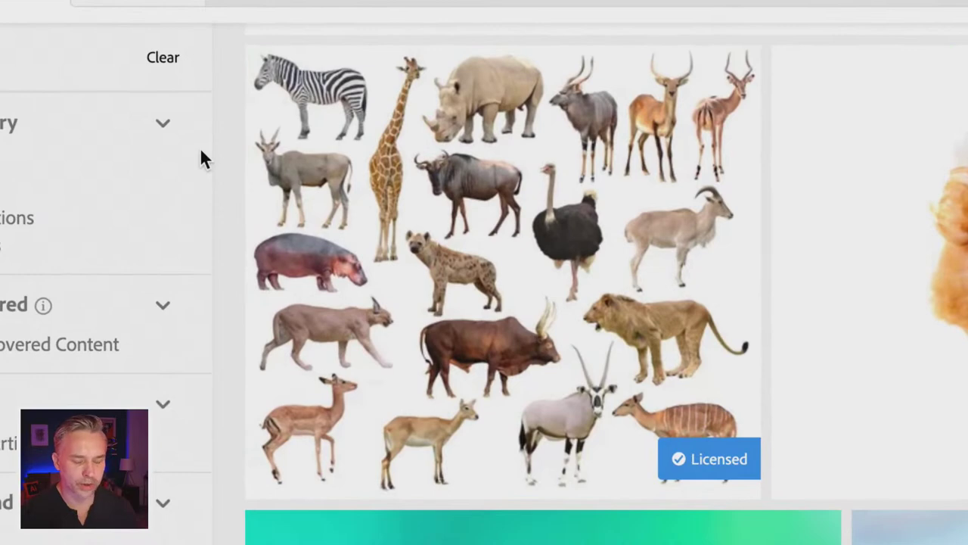
mouse_move(313, 382)
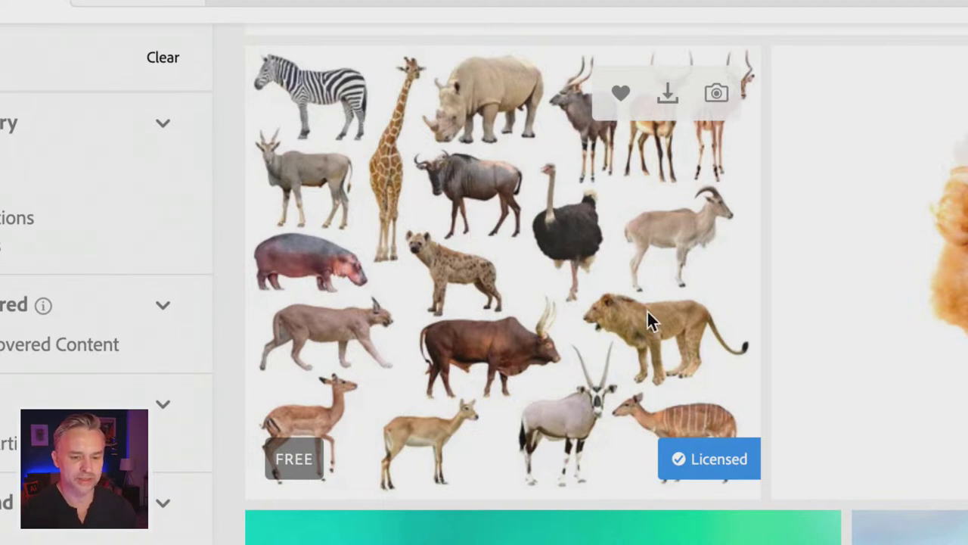
click(666, 96)
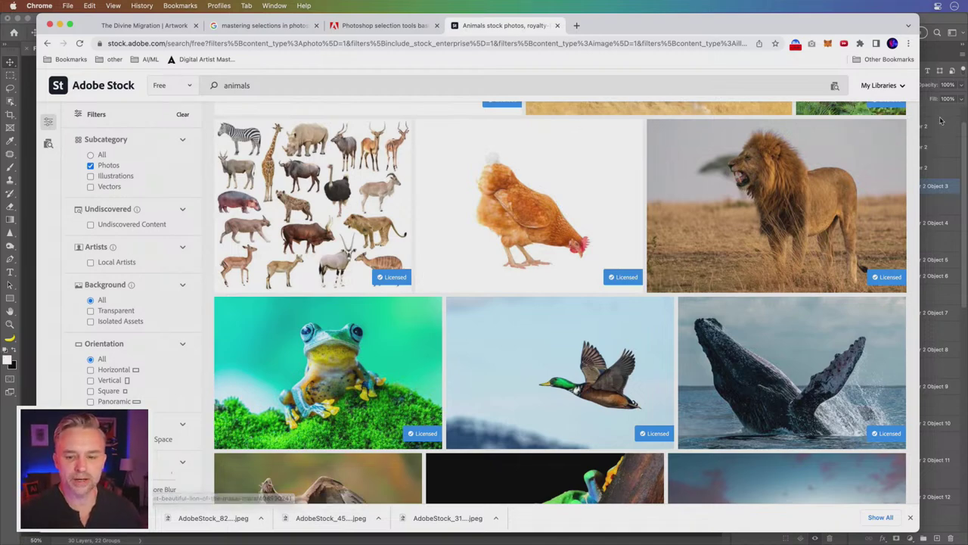
key(super+Tab)
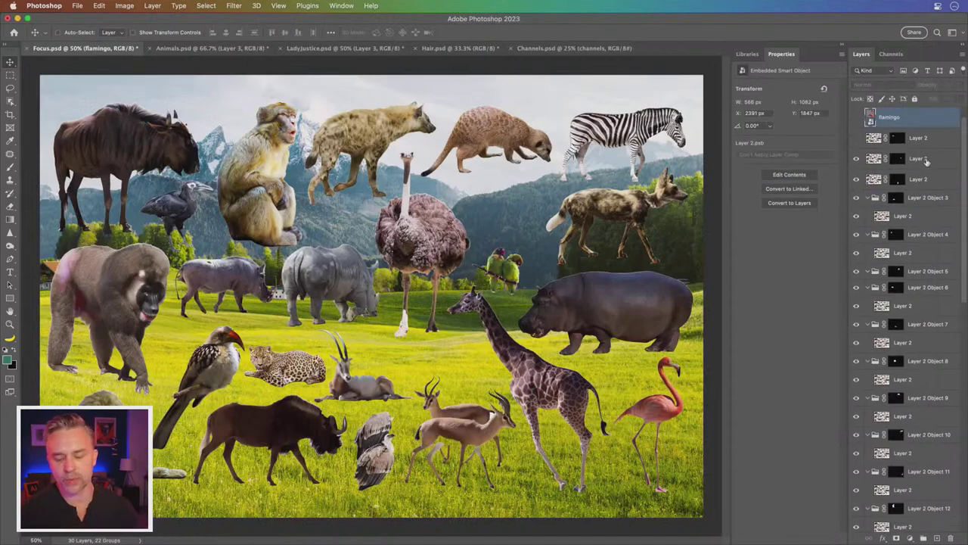
- Group Layer 2 Object 3 through Object 24 into a new Group 1
click(927, 160)
click(868, 197)
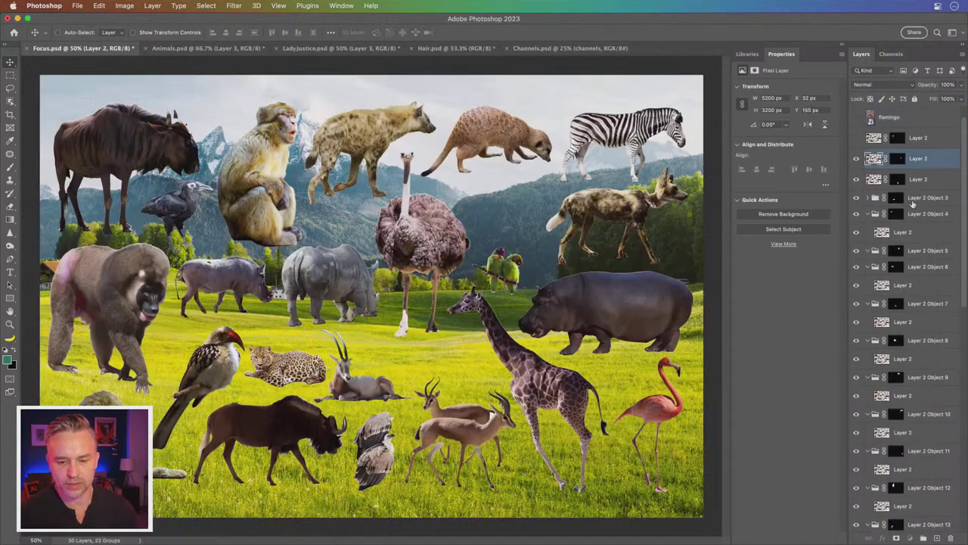
click(913, 201)
scroll(913, 227, down, 15)
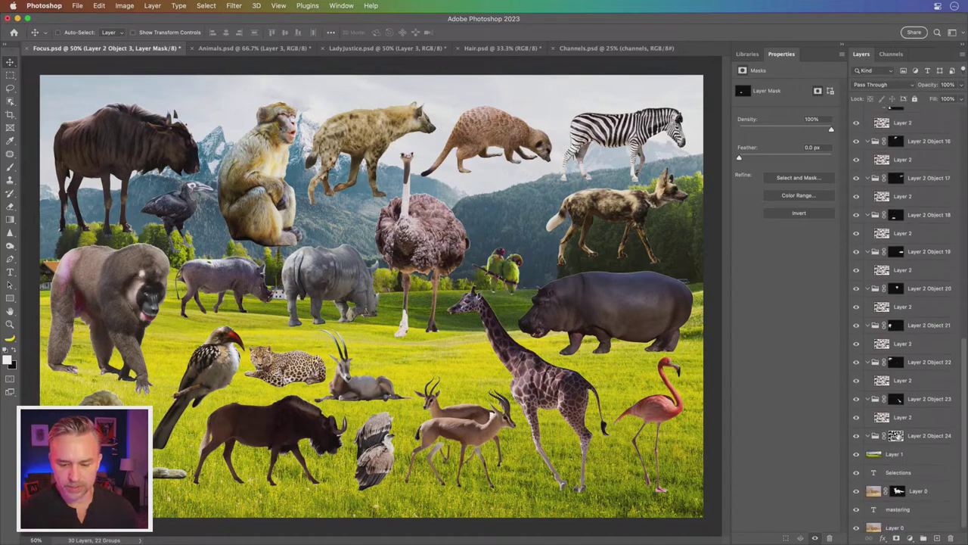
shift+click(921, 437)
key(ctrl+g)
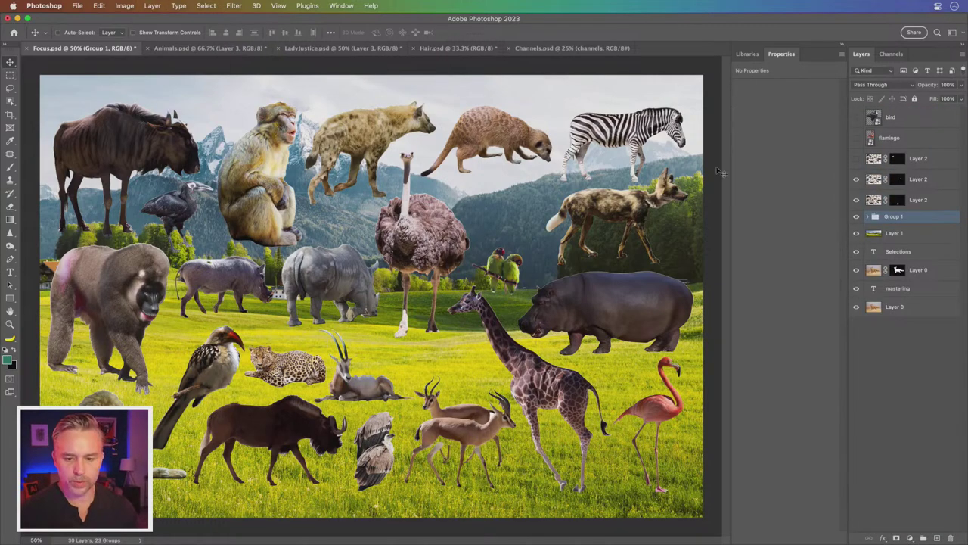
- Hide bird, flamingo and the loose Layer 2s, keeping Group 1 visible and expanded
click(856, 217)
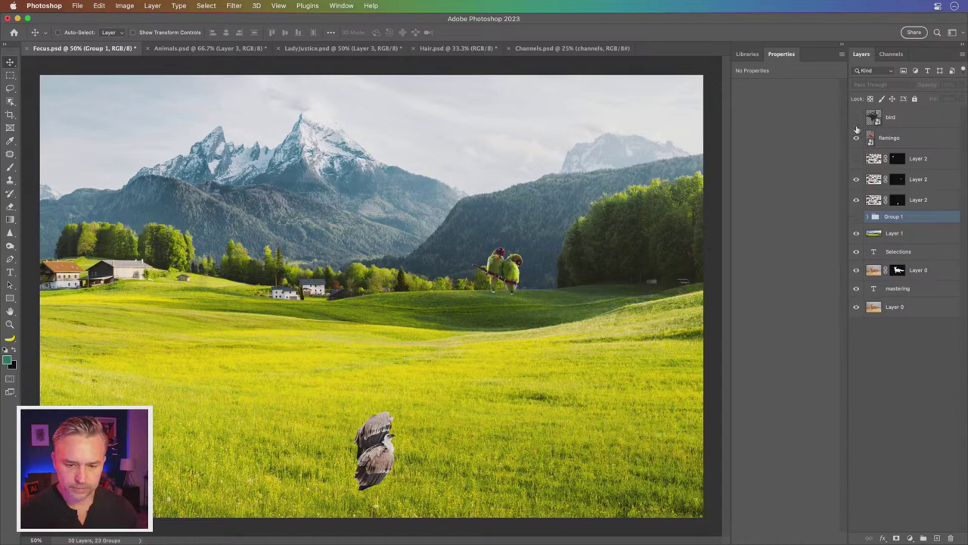
click(856, 118)
click(897, 138)
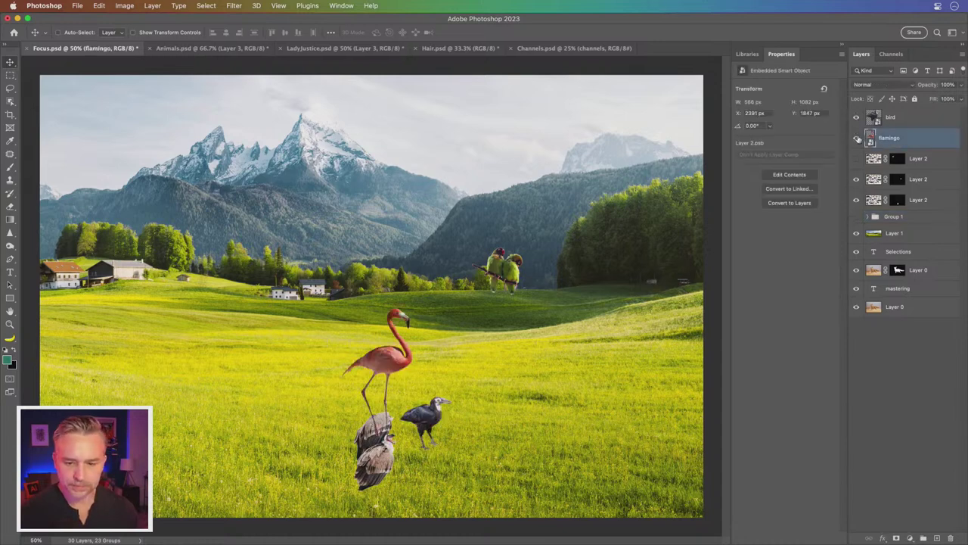
drag(857, 119, 857, 219)
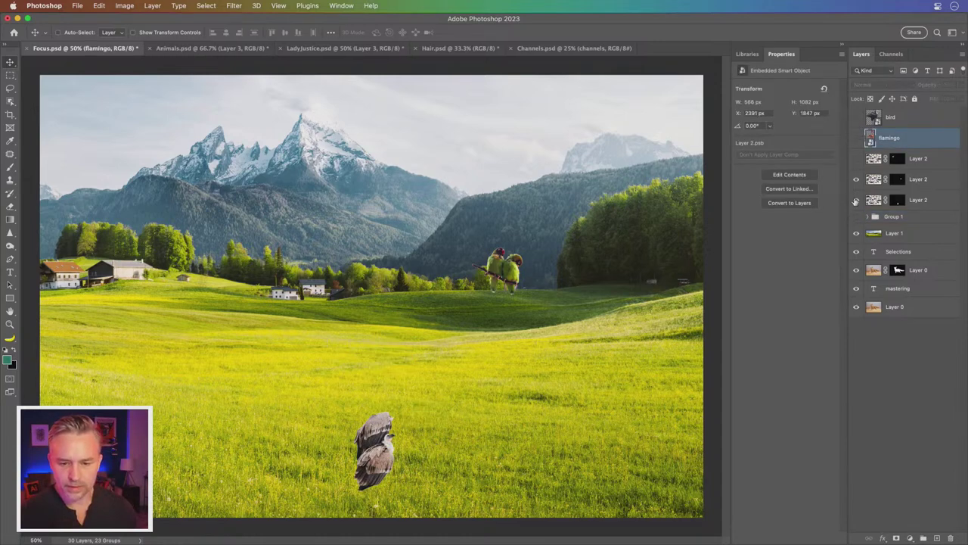
click(856, 217)
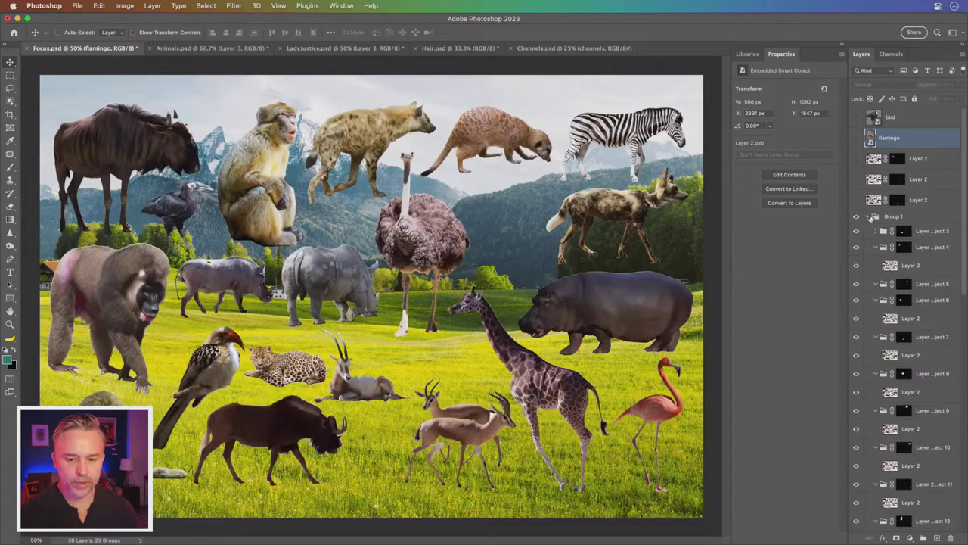
click(610, 305)
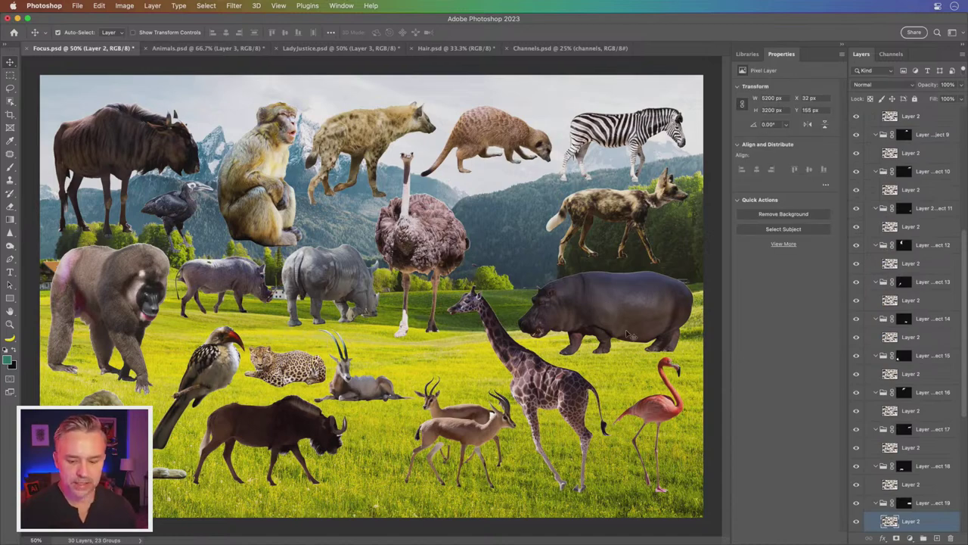
- Rename the Layer 2 inside Object 19 to 'hippo'
scroll(942, 374, down, 5)
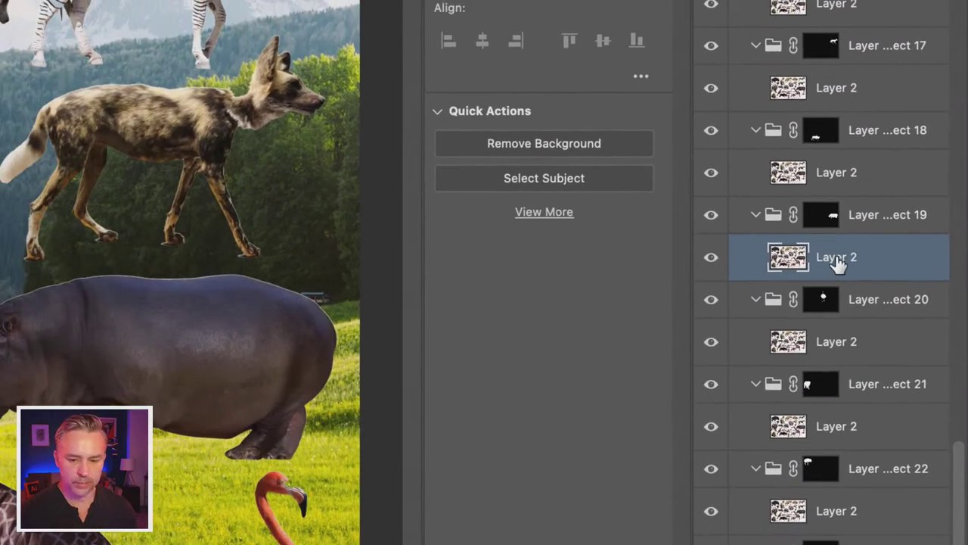
double_click(837, 257)
text(h)
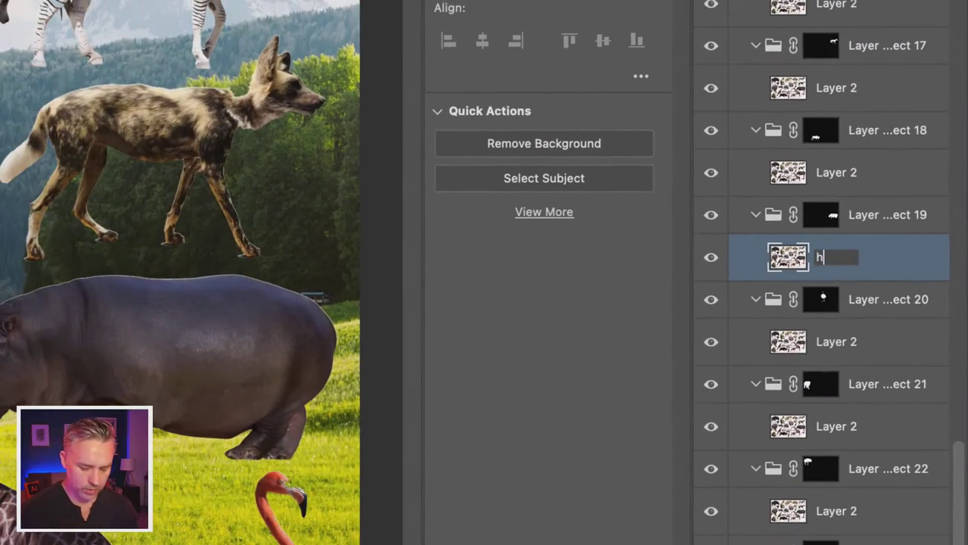
text(ippo)
key(Return)
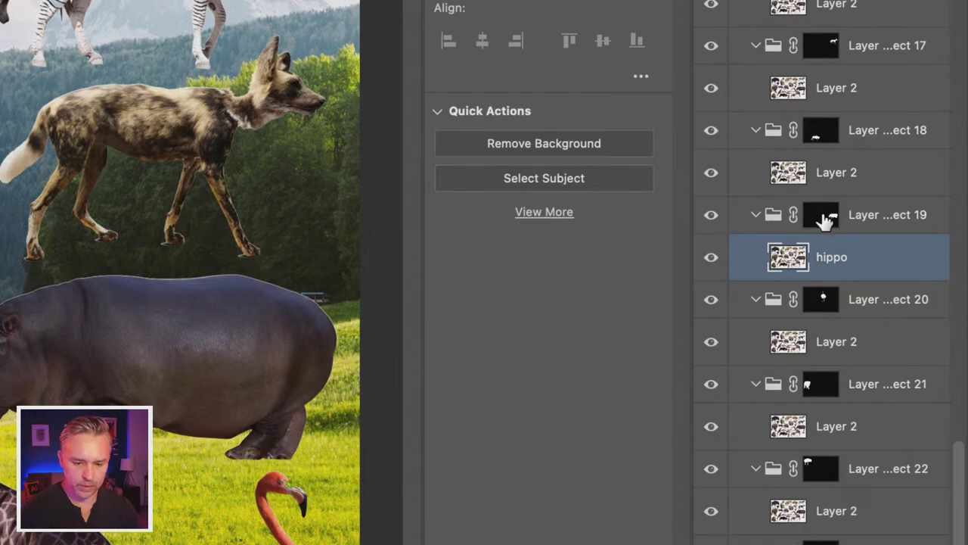
- Move the Object 19 mask onto the hippo layer and place it above Group 1
drag(826, 217, 832, 261)
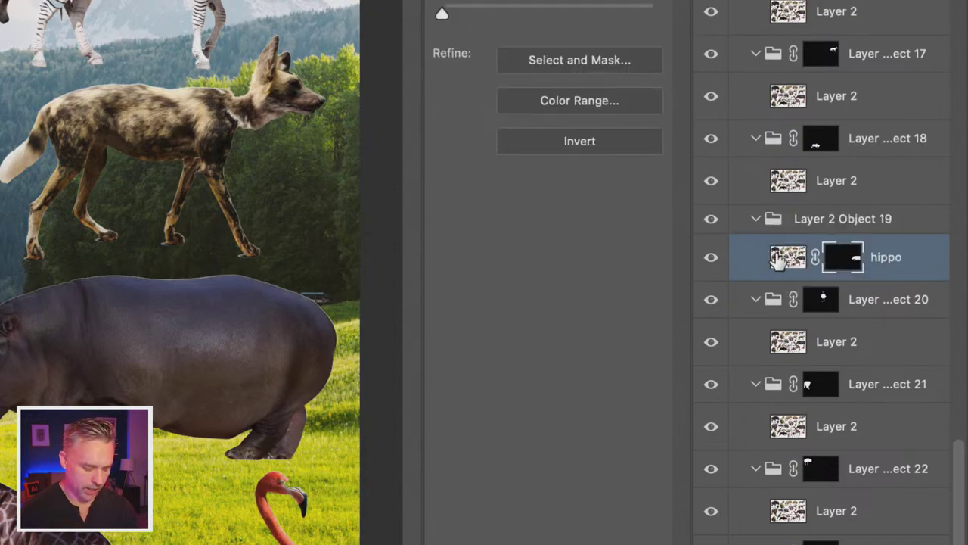
click(787, 258)
drag(890, 264, 889, 102)
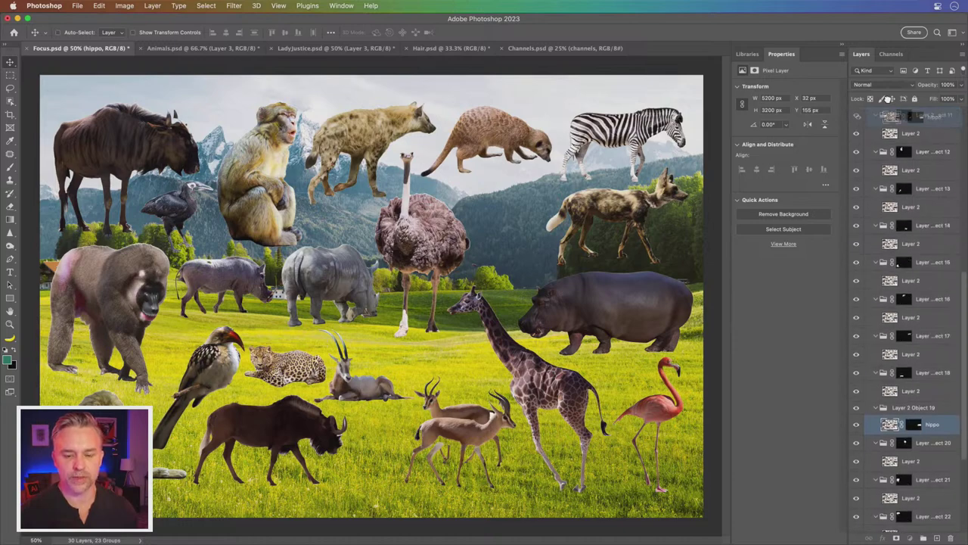
drag(889, 99, 874, 213)
- Move the Layer 2 Object 7 mask onto its Layer 2 and clear the selection
click(867, 238)
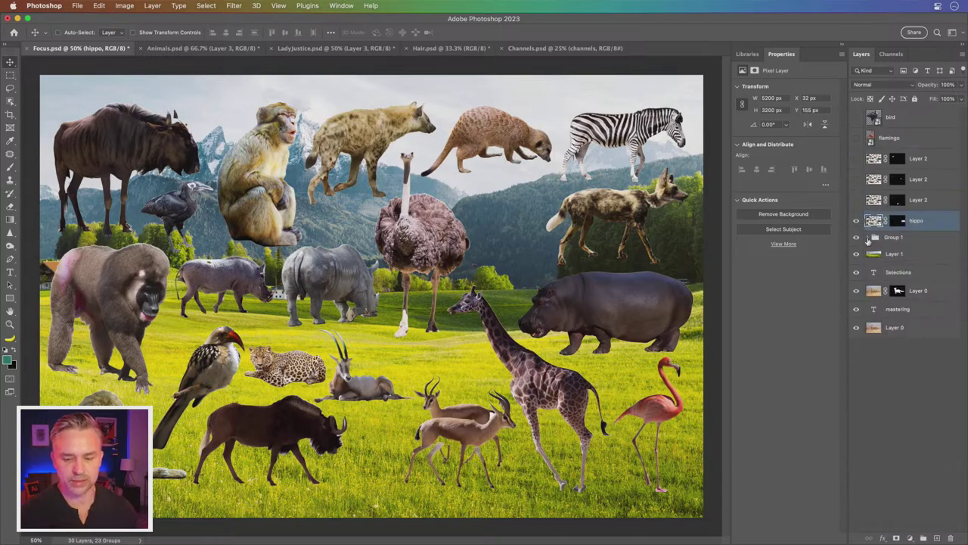
click(868, 238)
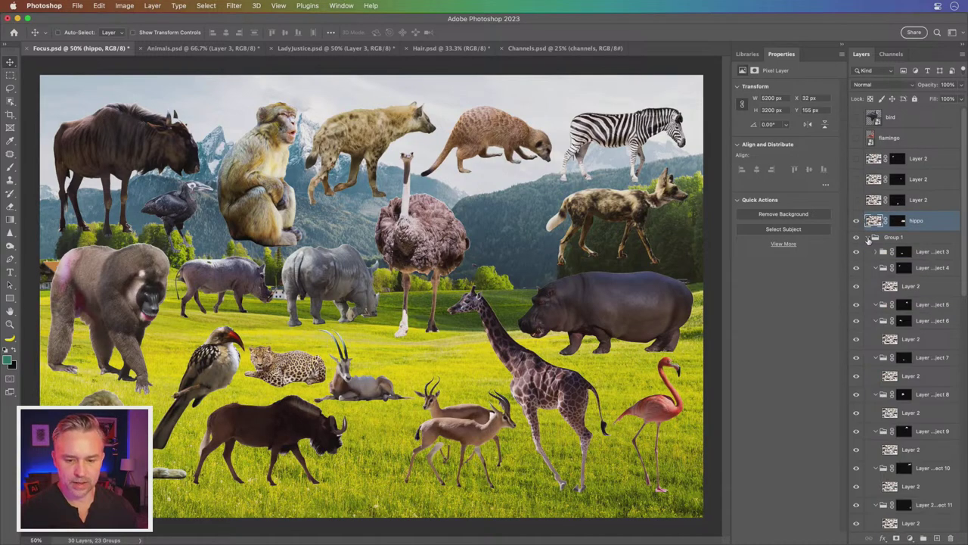
click(902, 361)
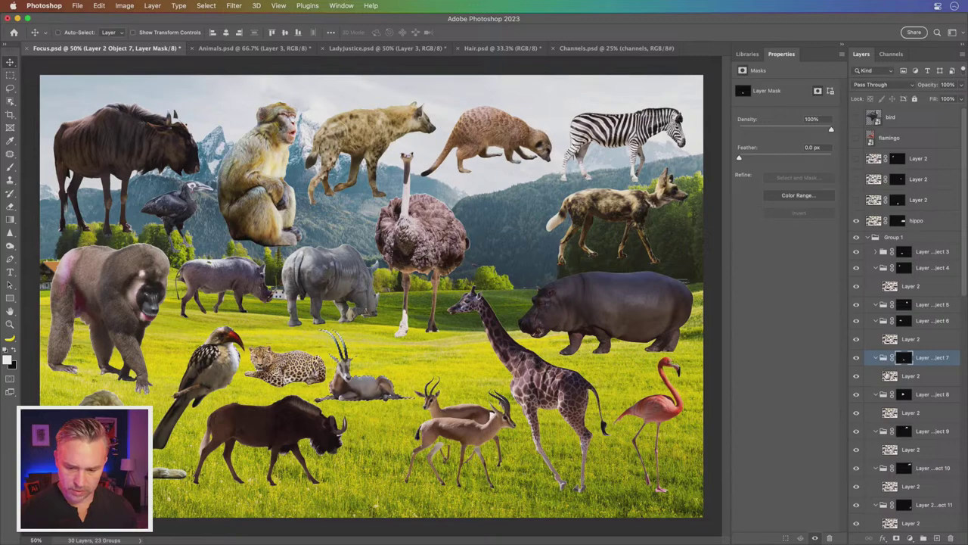
click(888, 376)
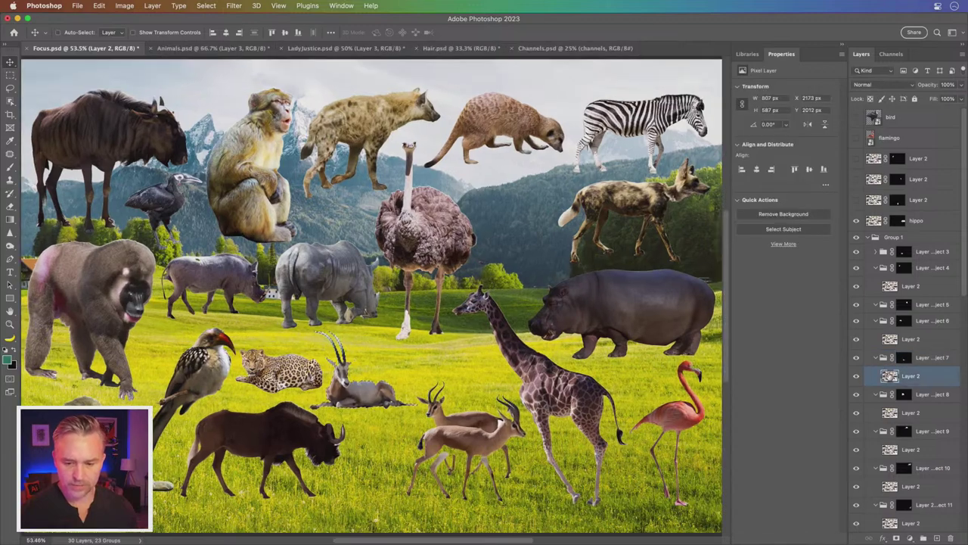
click(904, 358)
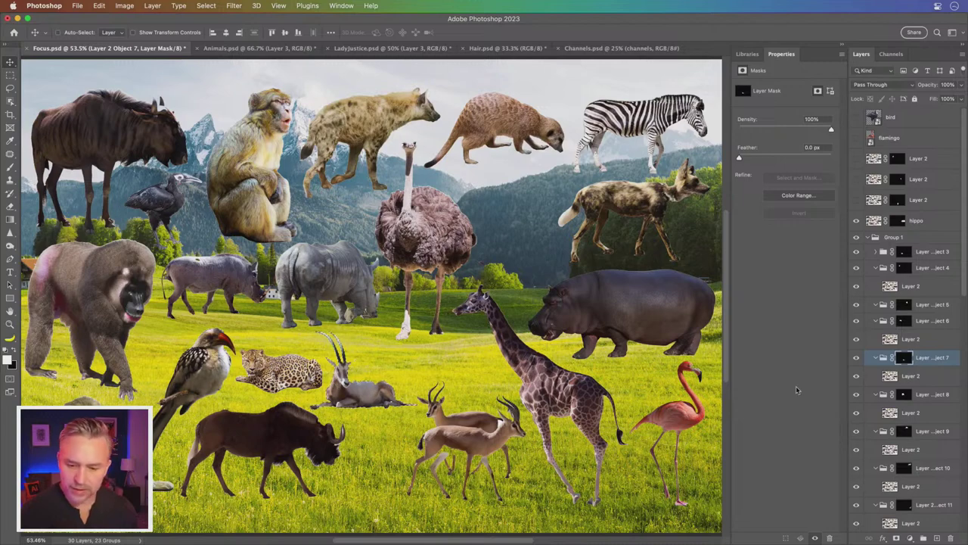
drag(903, 358, 915, 376)
drag(874, 178, 878, 191)
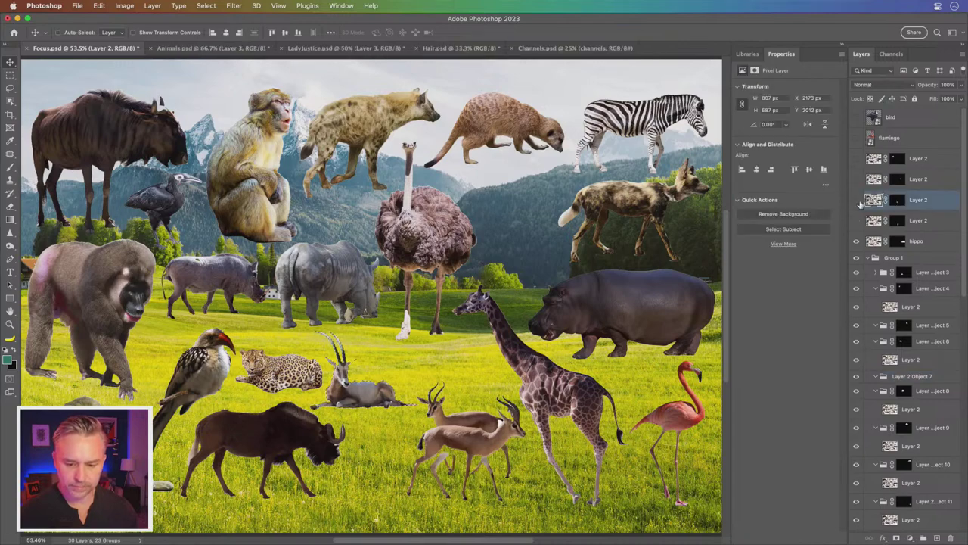
super+click(861, 204)
key(super+d)
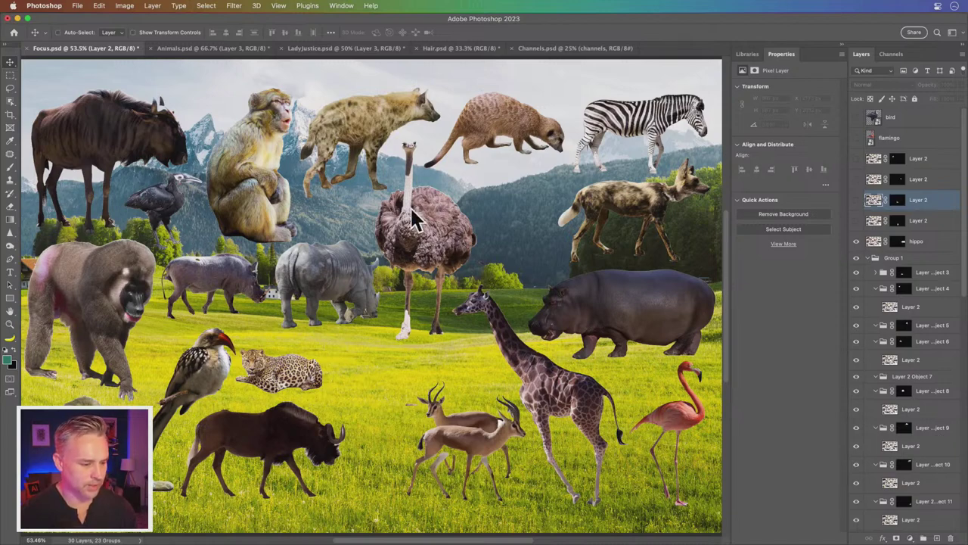
- Move the Object 10 mask onto its Layer 2 and place it above the hippo layer
click(633, 123)
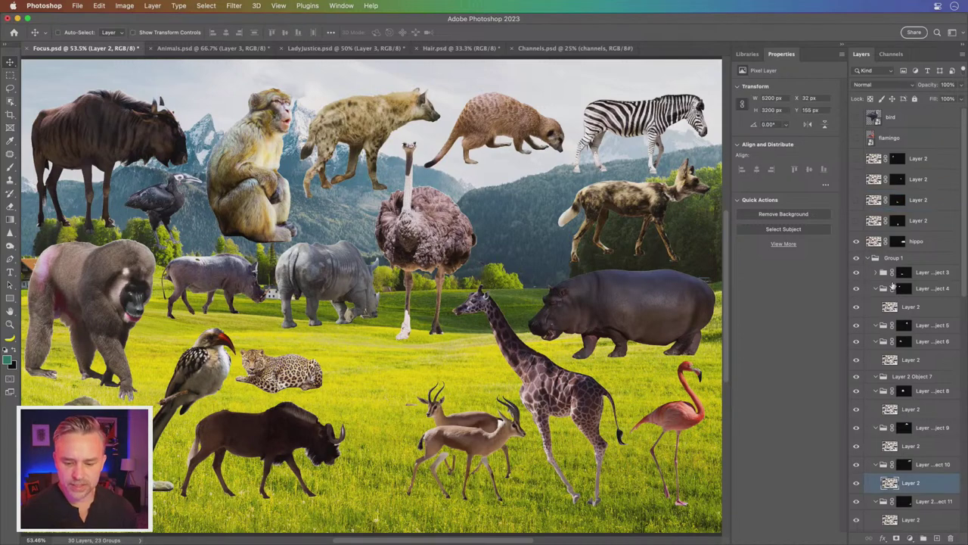
scroll(884, 365, down, 3)
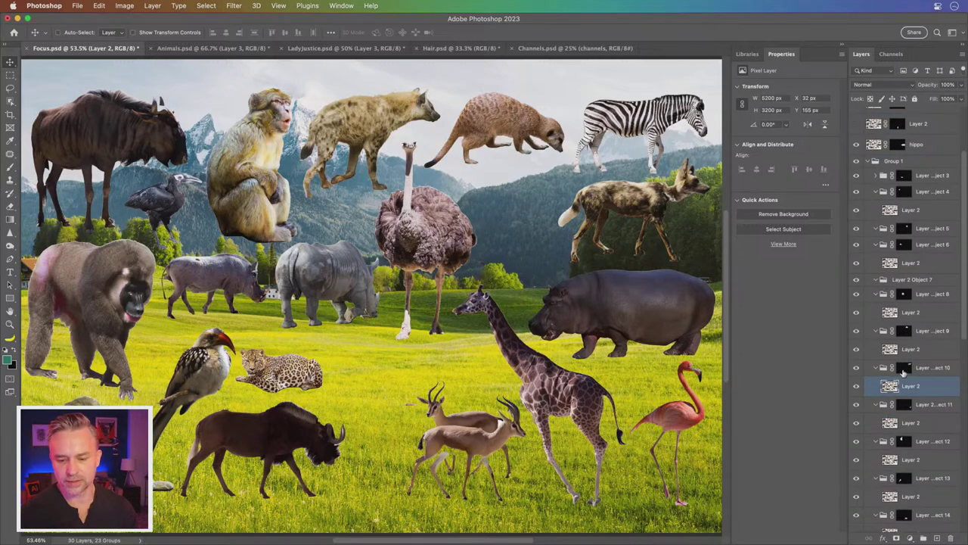
drag(903, 370, 913, 384)
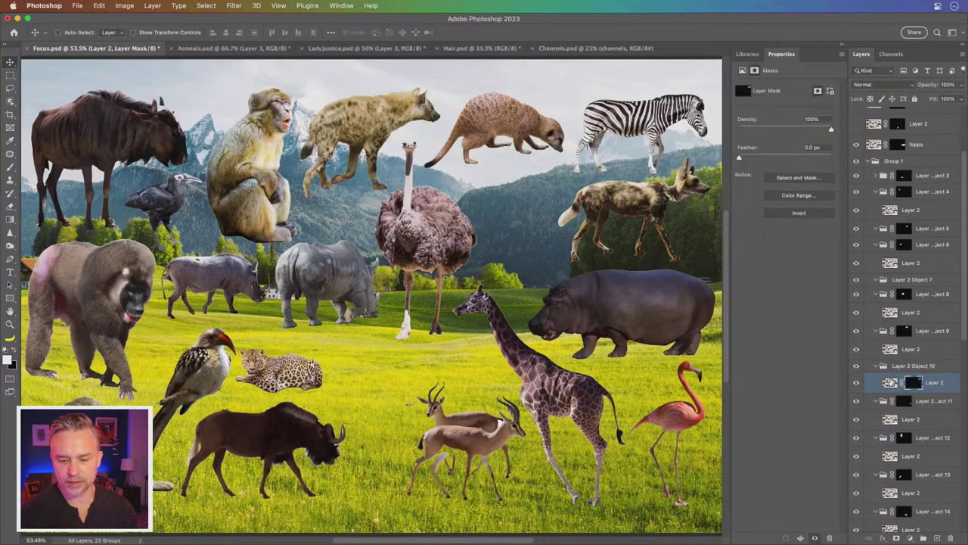
click(889, 382)
scroll(870, 375, up, 5)
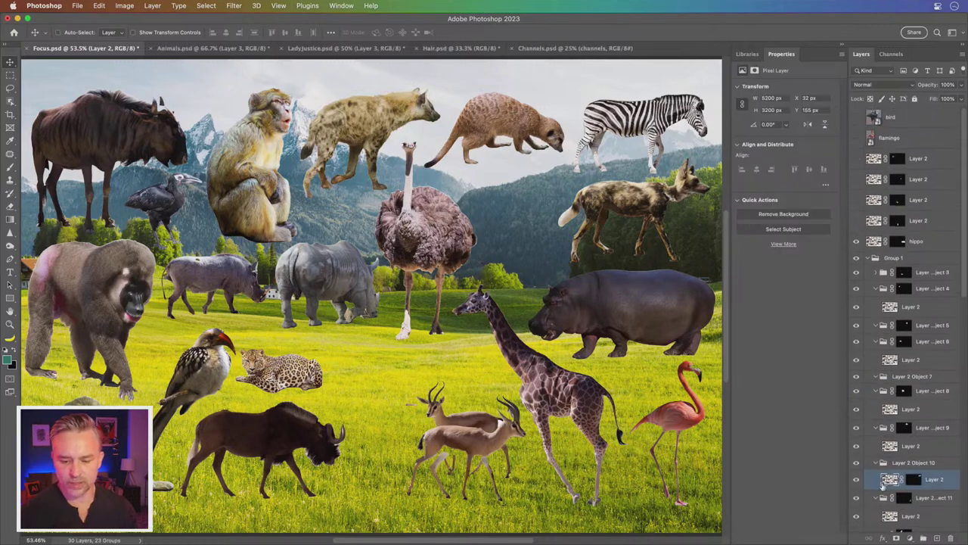
drag(893, 481, 897, 251)
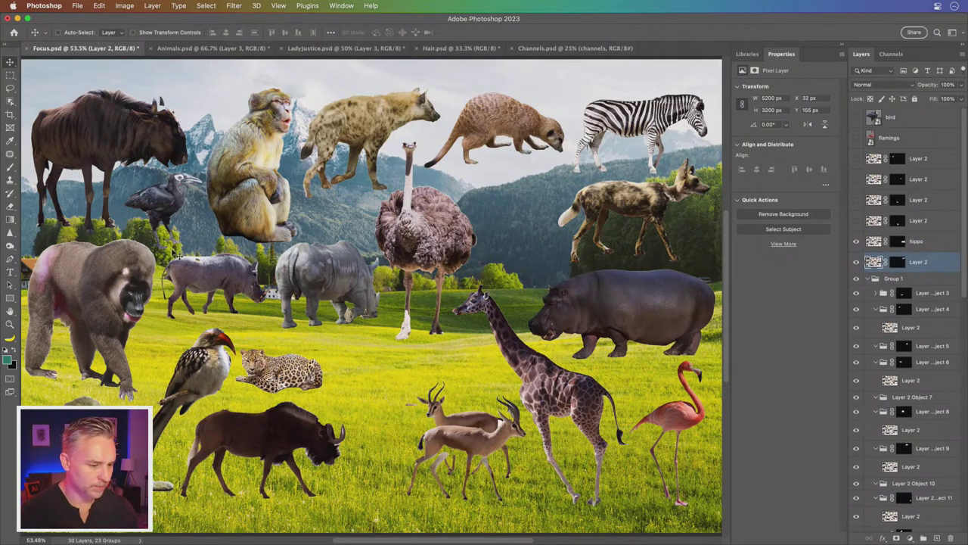
- Place the ostrich layer above the hippo, outside Group 1, and collapse Group 1
click(433, 229)
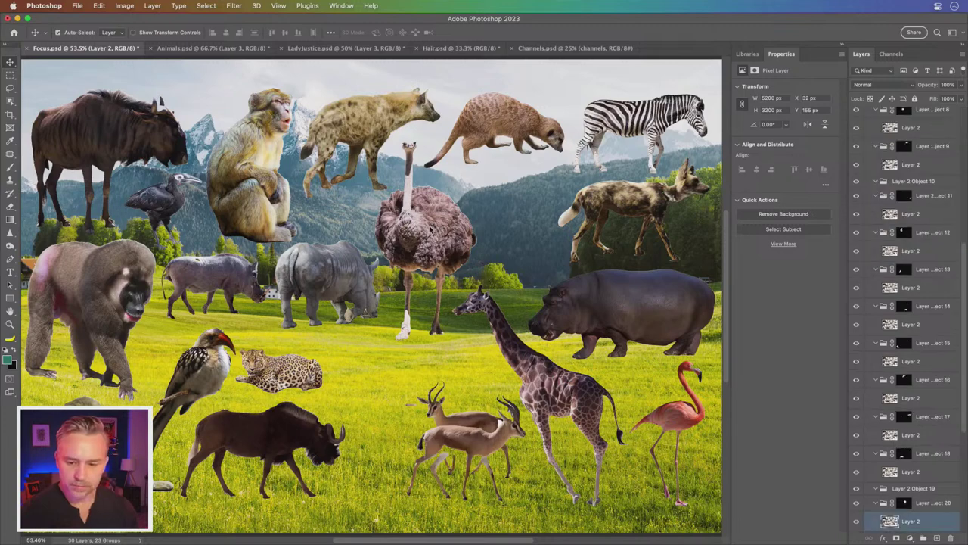
scroll(891, 490, down, 3)
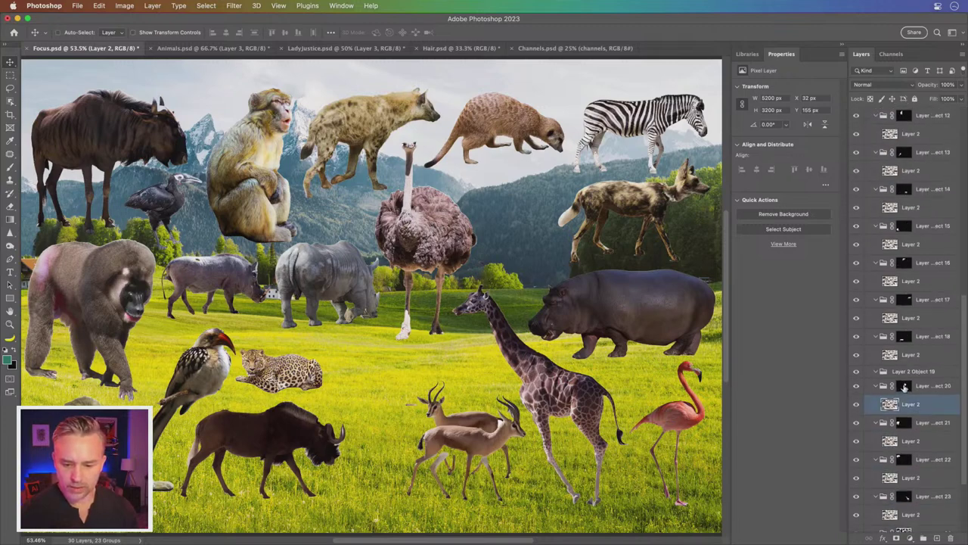
drag(904, 387, 909, 402)
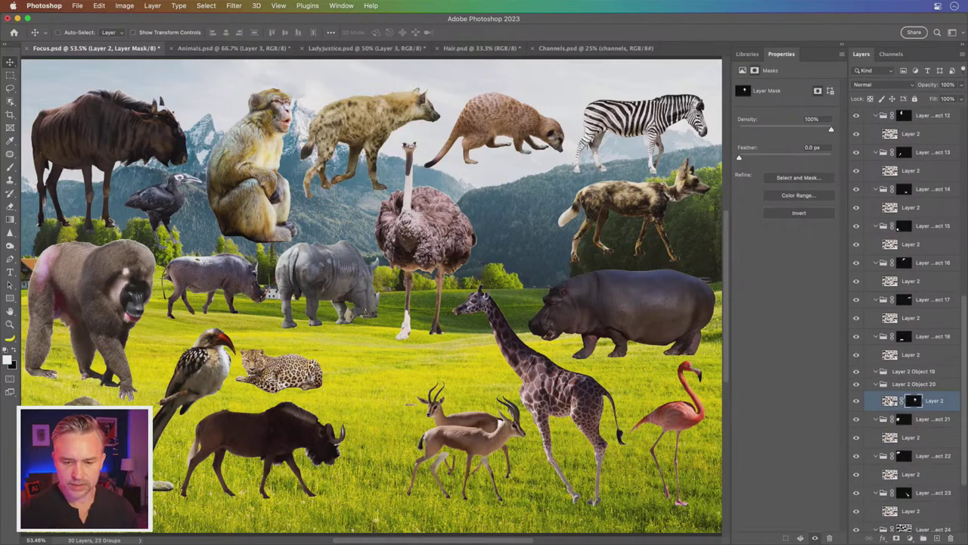
scroll(889, 420, up, 1)
scroll(885, 469, up, 3)
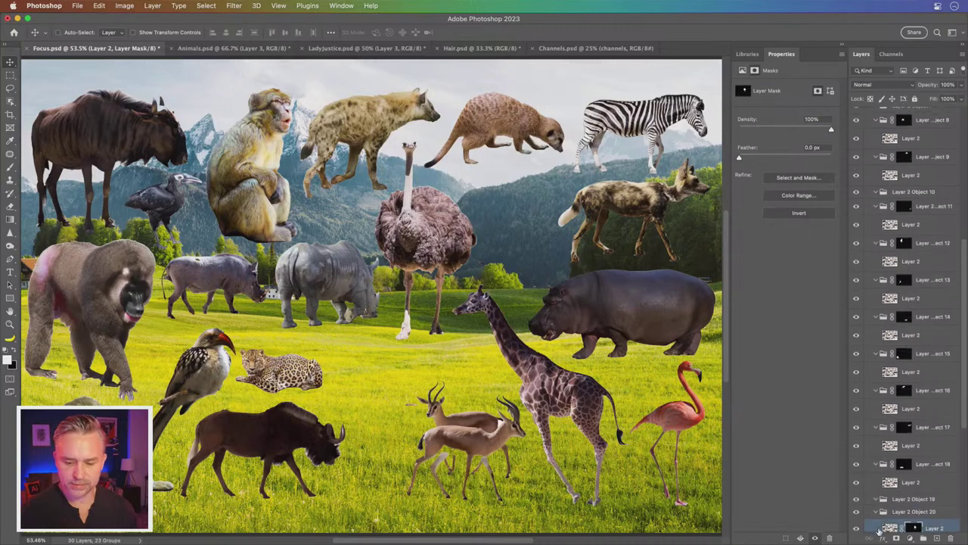
drag(879, 530, 904, 105)
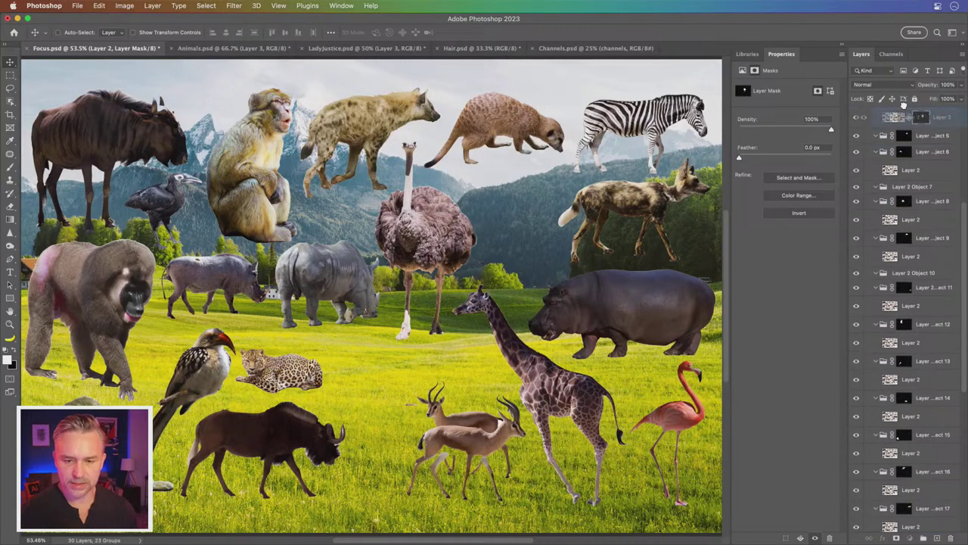
mouse_move(903, 104)
mouse_down()
mouse_move(889, 227)
mouse_move(868, 246)
mouse_up()
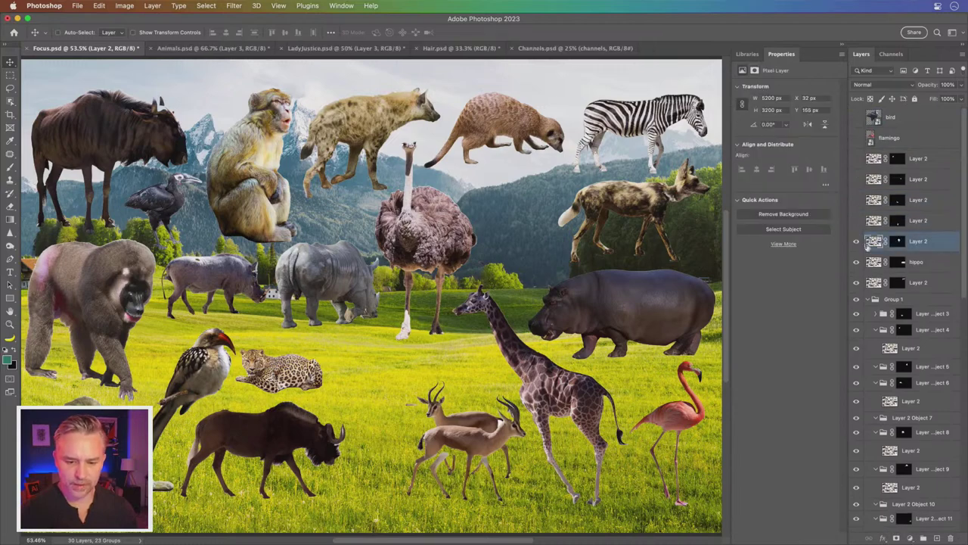
click(867, 300)
- Hide Group 1's remaining animals and move the zebra, ostrich and hippo onto the meadow
click(857, 300)
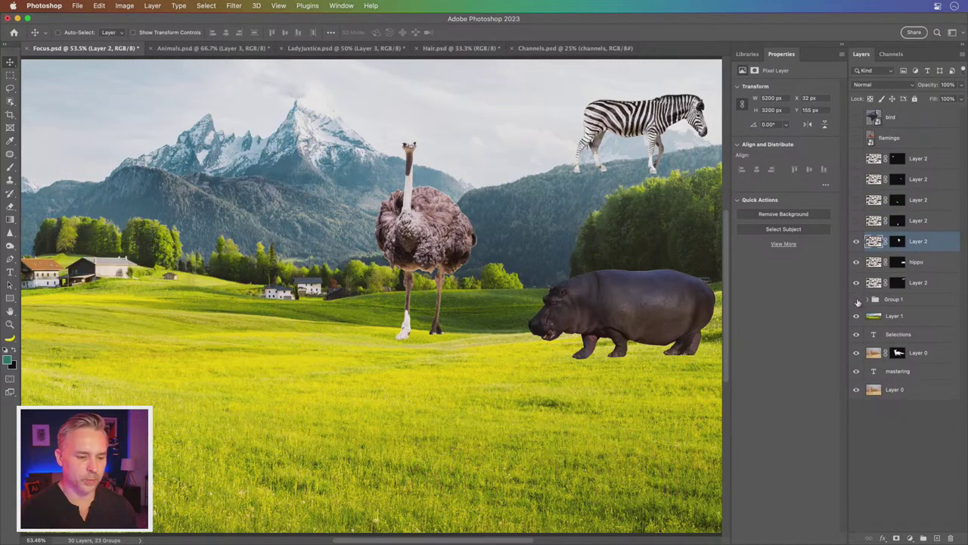
mouse_move(615, 118)
mouse_down()
mouse_move(317, 382)
mouse_move(339, 360)
mouse_up()
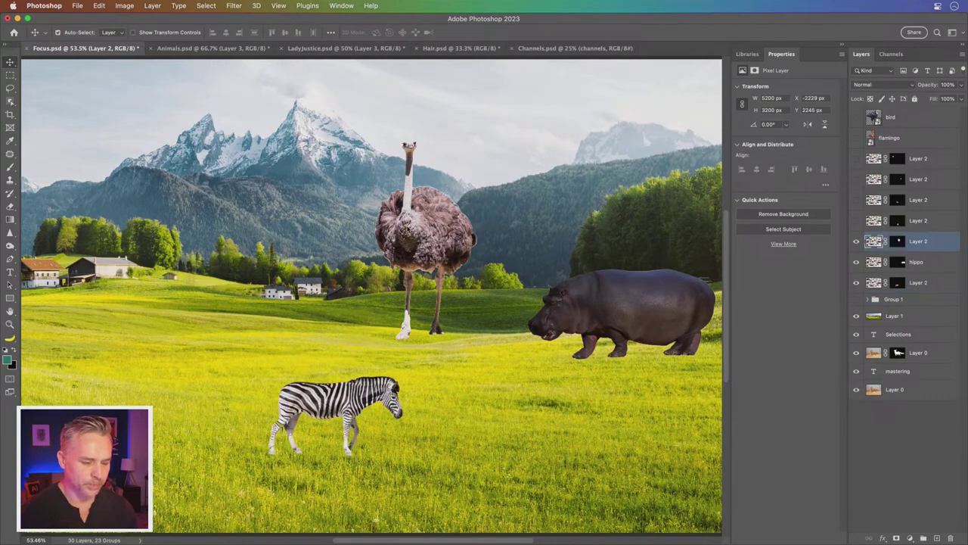
drag(441, 201, 435, 348)
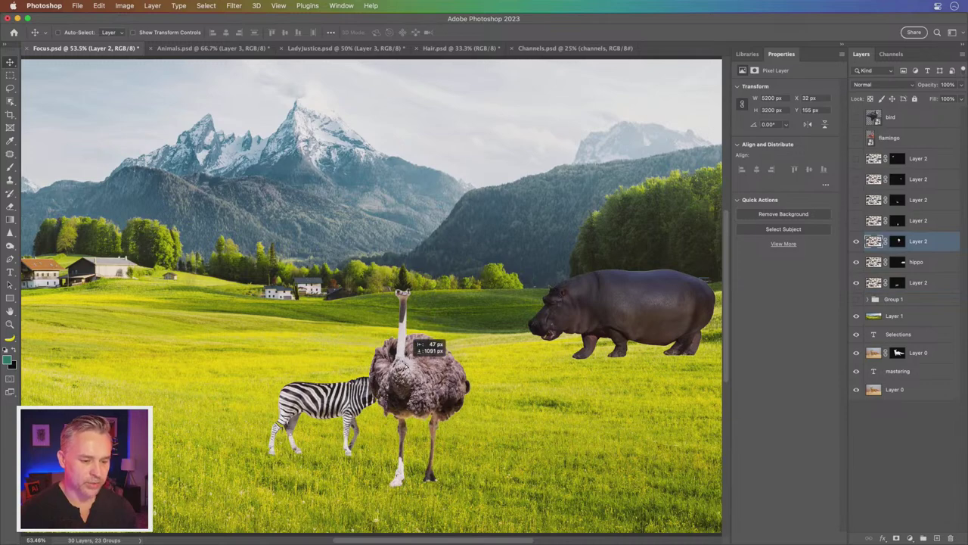
mouse_move(615, 293)
mouse_down()
mouse_move(516, 391)
mouse_move(538, 390)
mouse_up()
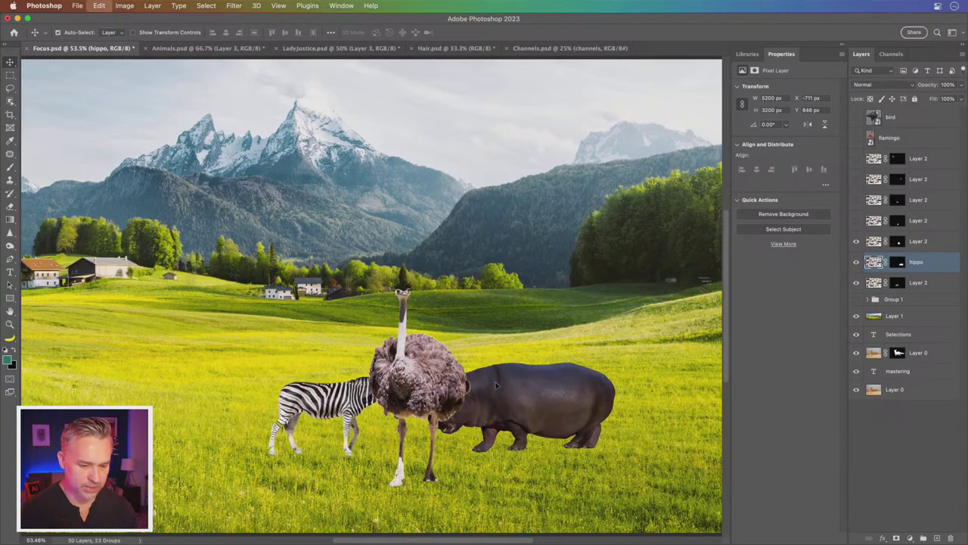
- Flip the hippo horizontally, place it behind the ostrich, and make it a smart object
key(ctrl+t)
right_click(515, 387)
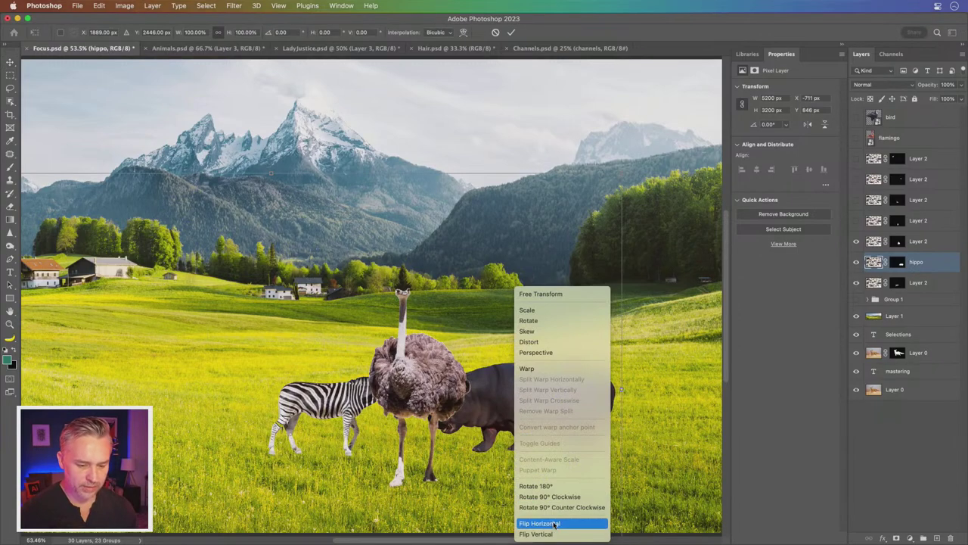
key(Escape)
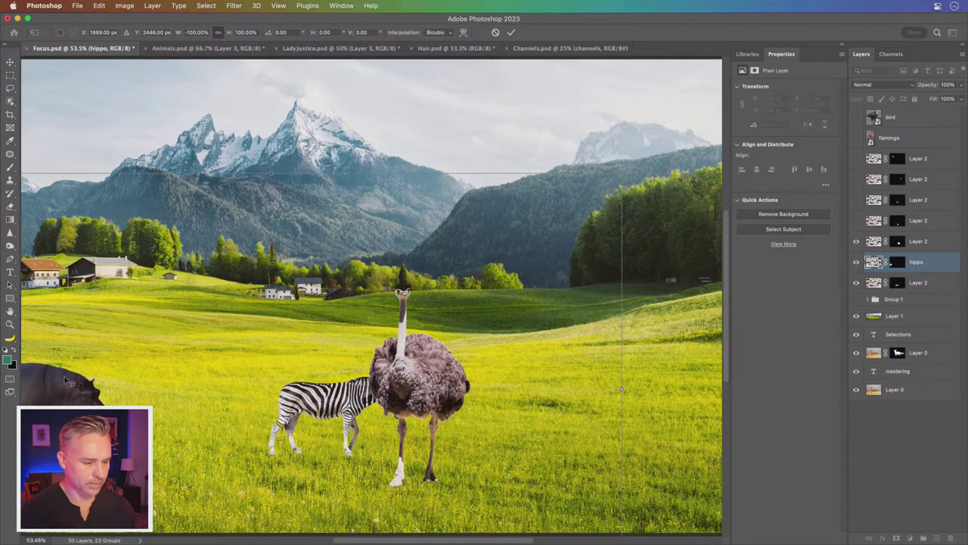
key(Return)
drag(55, 389, 537, 407)
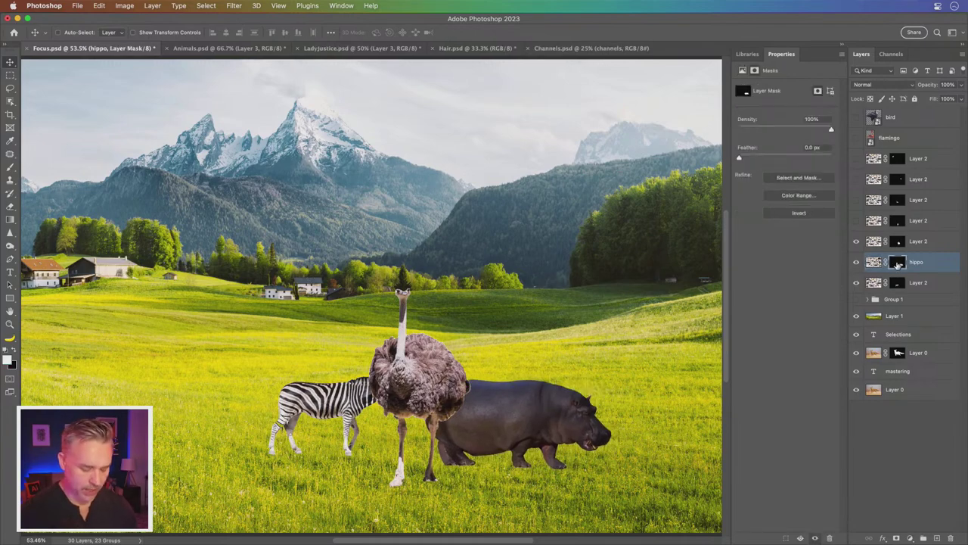
key(ctrl+alt+shift+s)
- Rename Layer 2 to 'zebra', convert it to a smart object, and open and close its contents
click(899, 283)
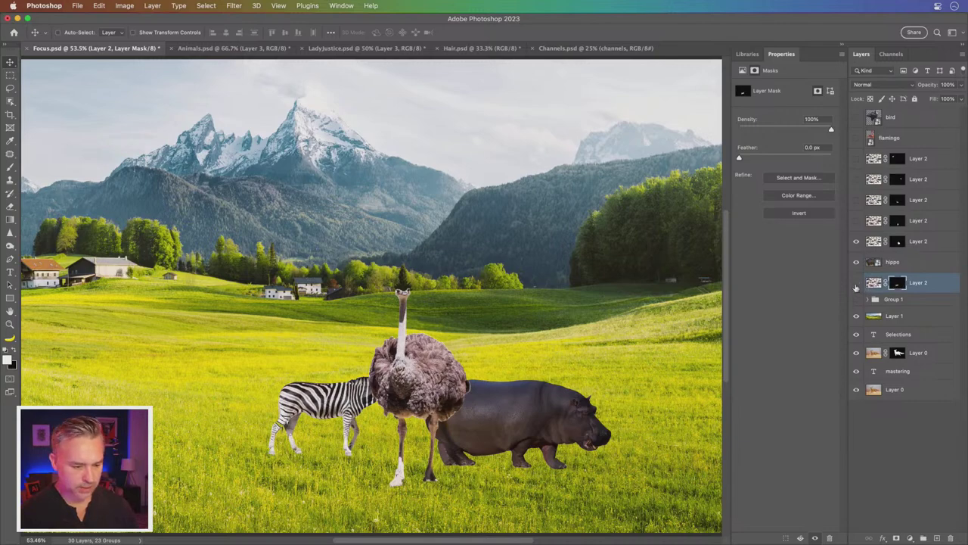
click(856, 283)
double_click(917, 283)
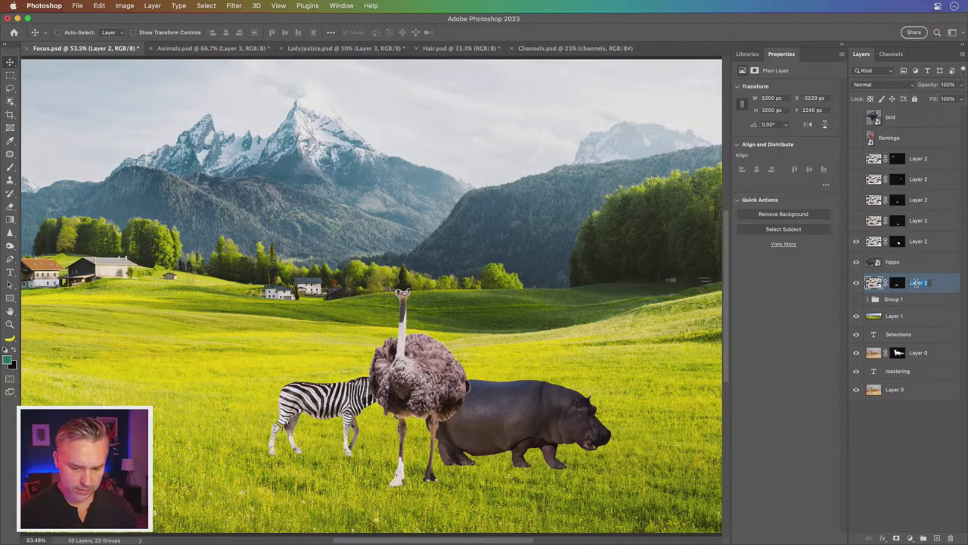
text(zebra)
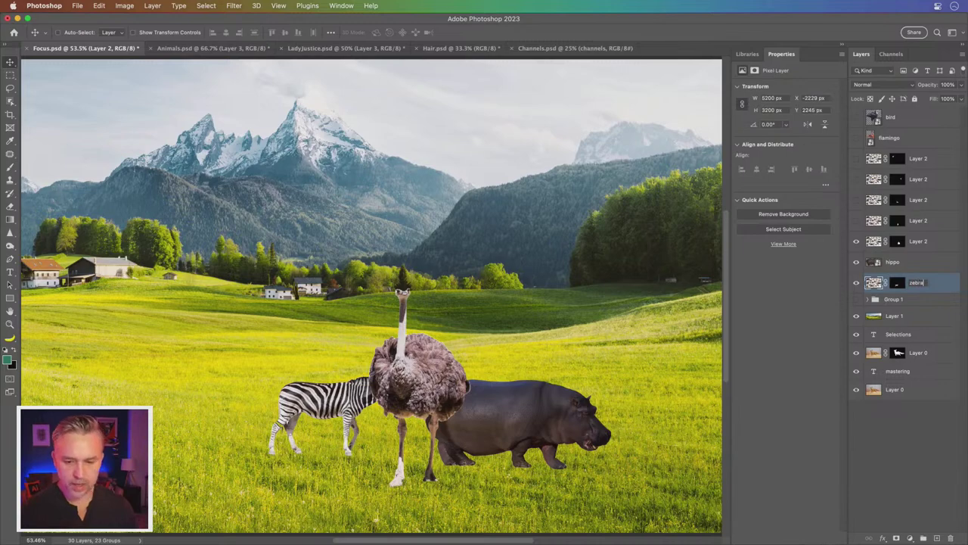
key(Return)
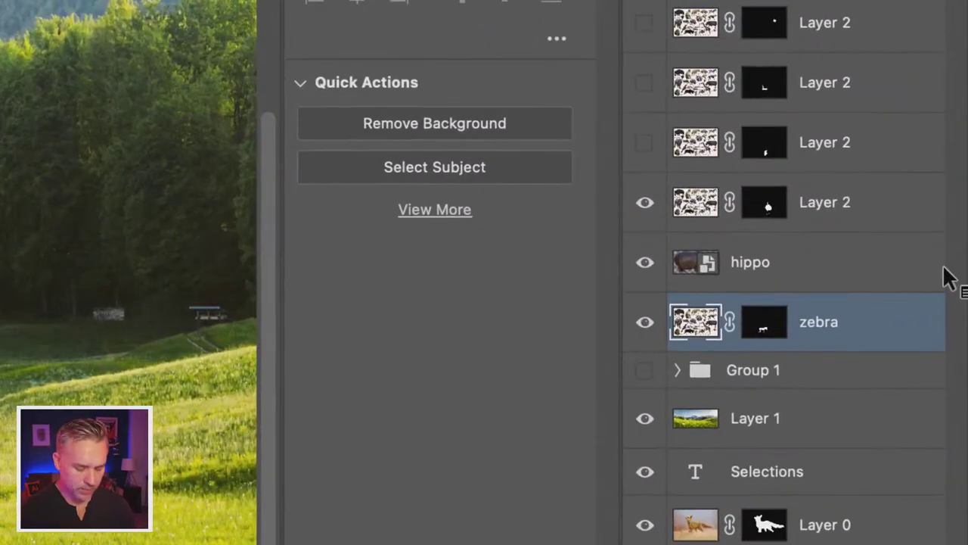
key(ctrl+alt+s)
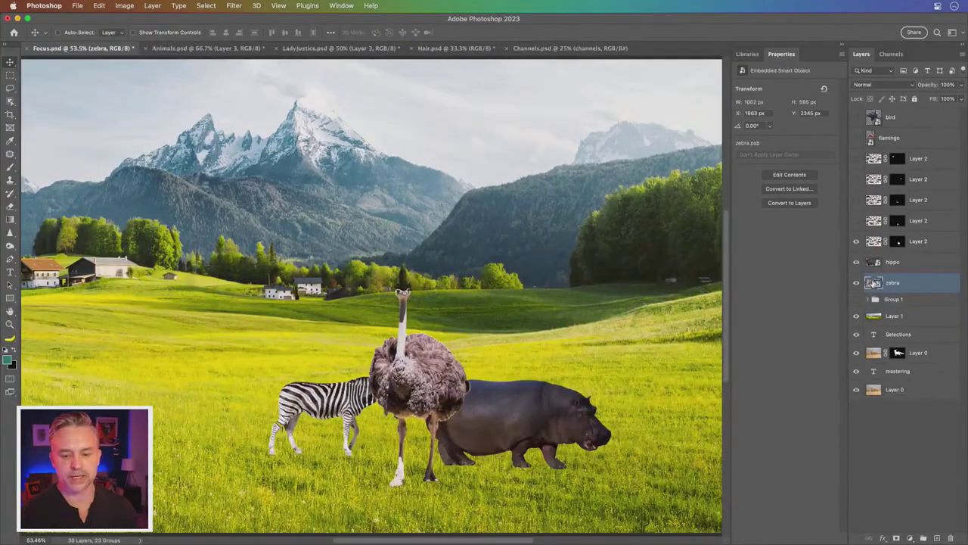
double_click(874, 282)
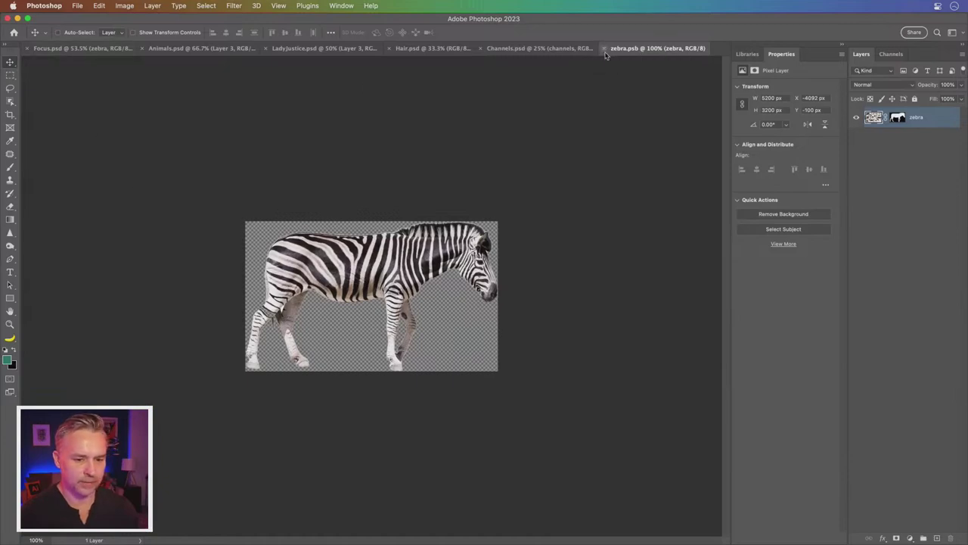
click(604, 49)
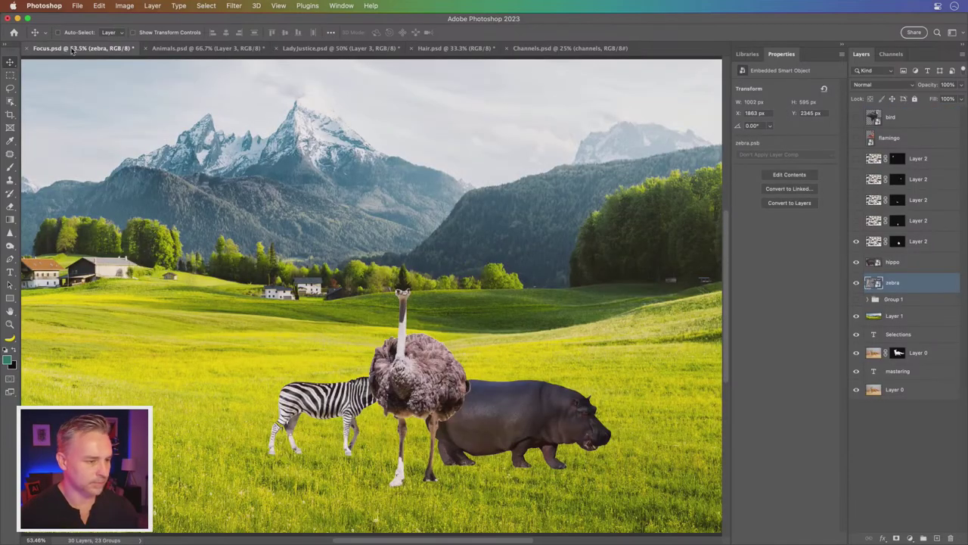
click(926, 242)
- Toggle the ostrich layer's visibility to isolate and identify it on the canvas
click(856, 241)
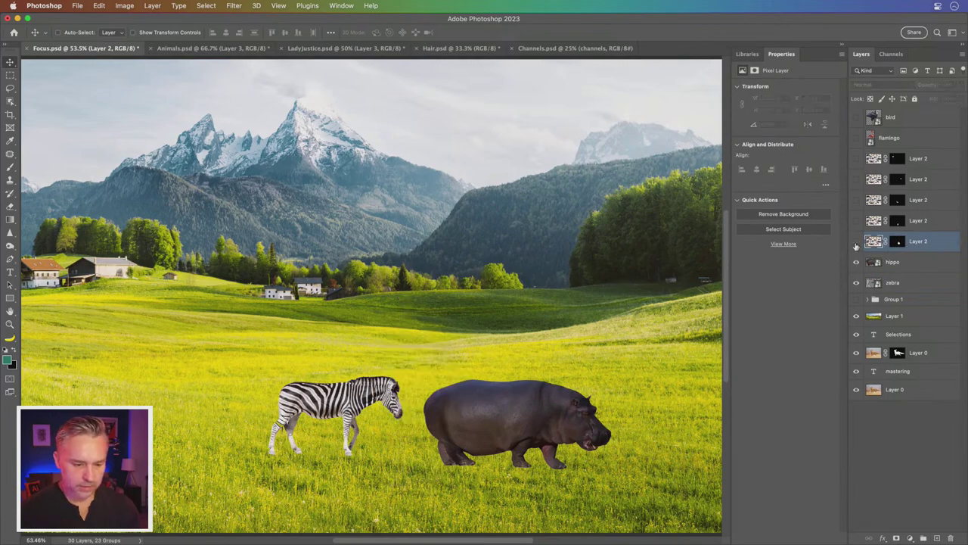
click(857, 241)
double_click(917, 240)
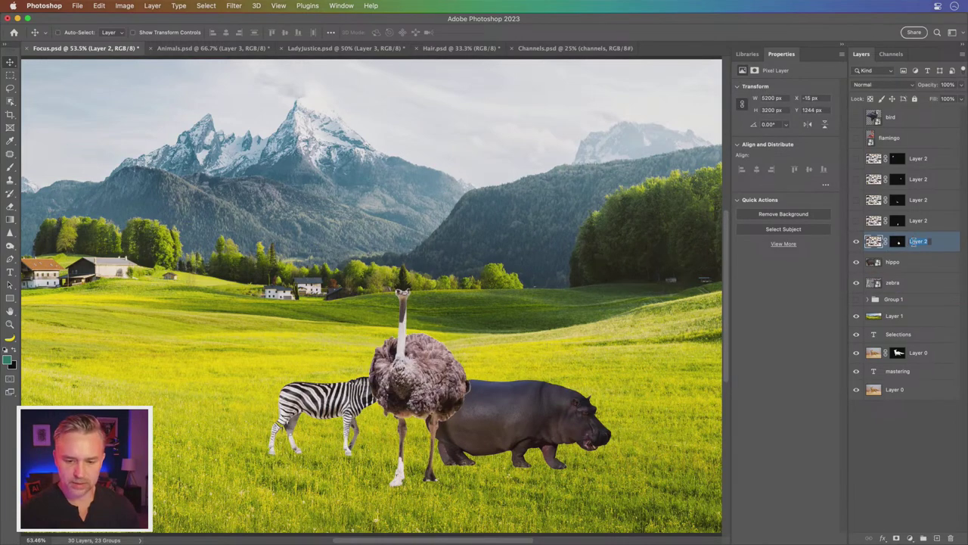
key(Return)
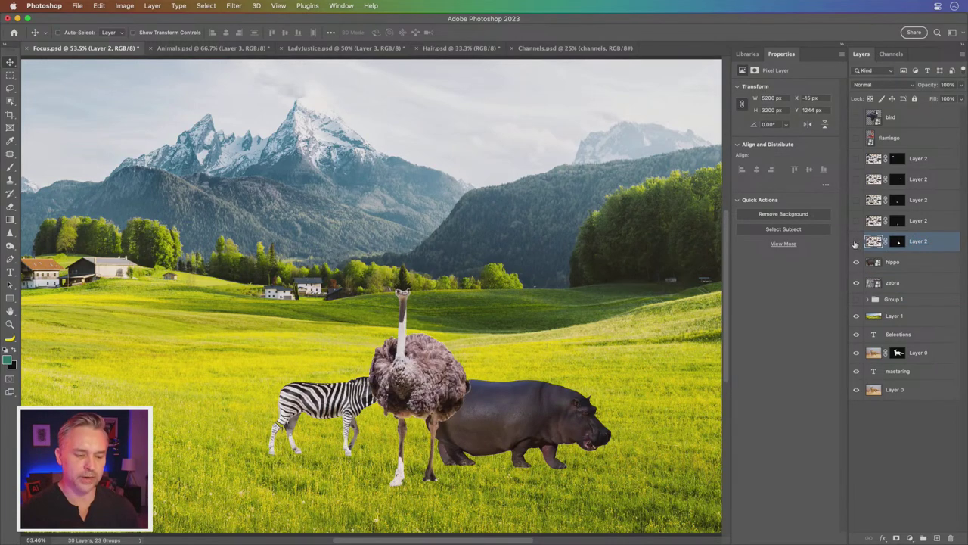
click(856, 242)
click(856, 242)
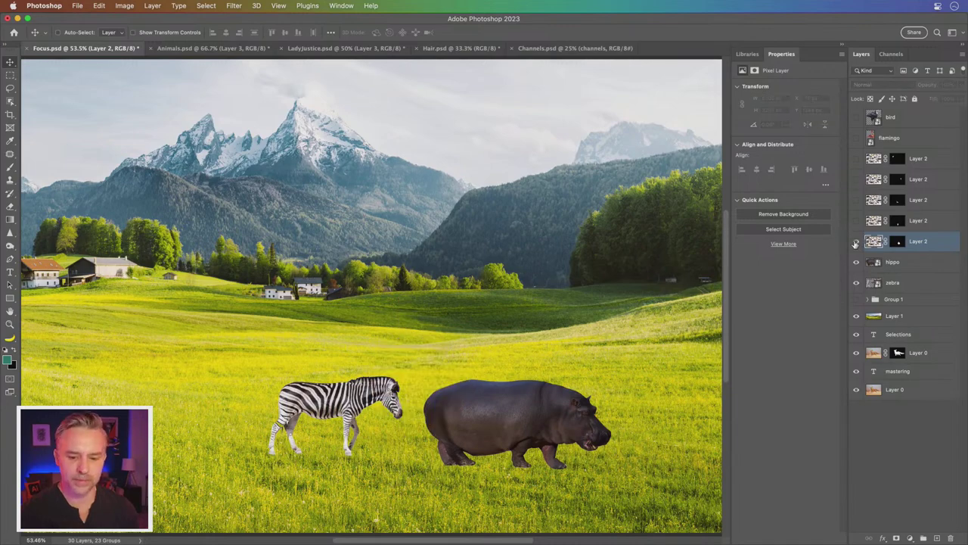
alt+click(856, 242)
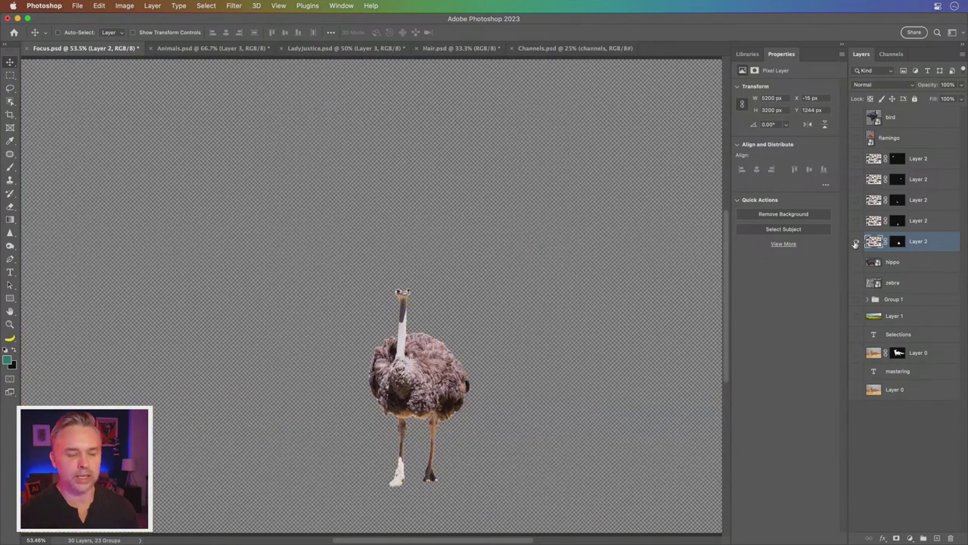
alt+click(856, 243)
alt+click(855, 242)
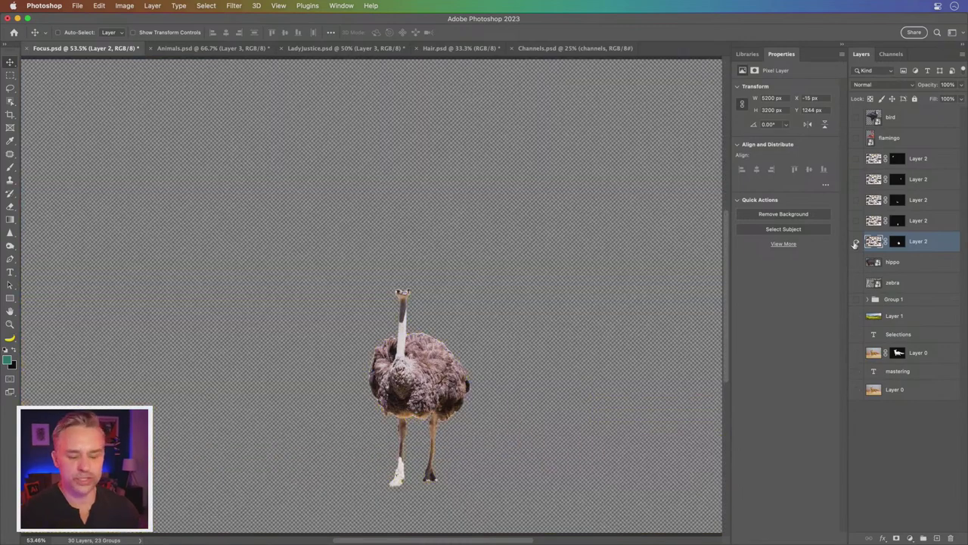
alt+click(856, 242)
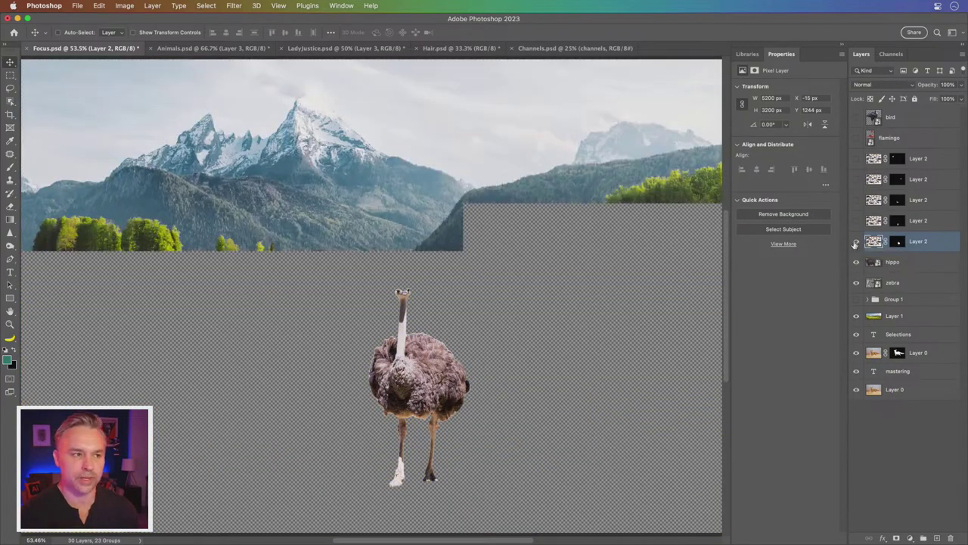
alt+click(855, 242)
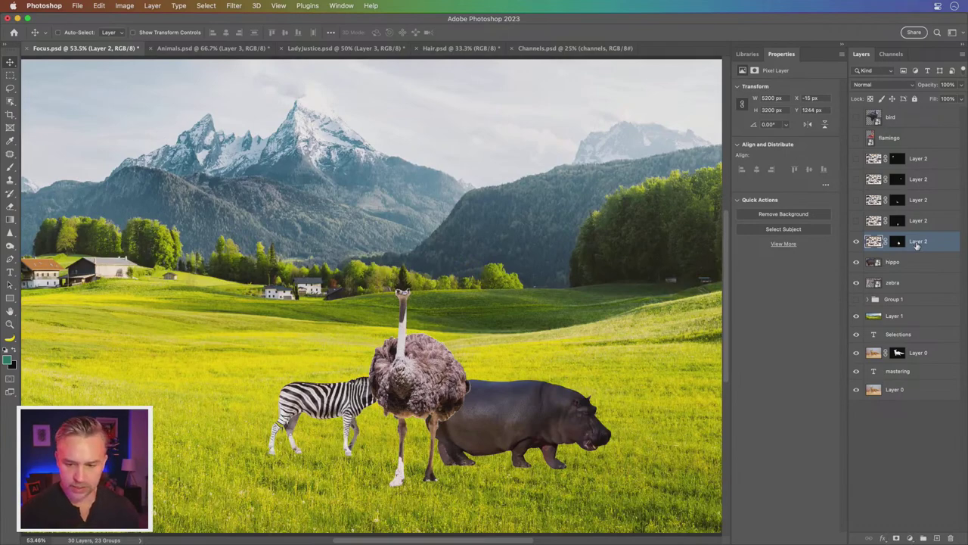
- Name the layer 'ostrich' and convert it to a smart object via its context menu
text(ostrich)
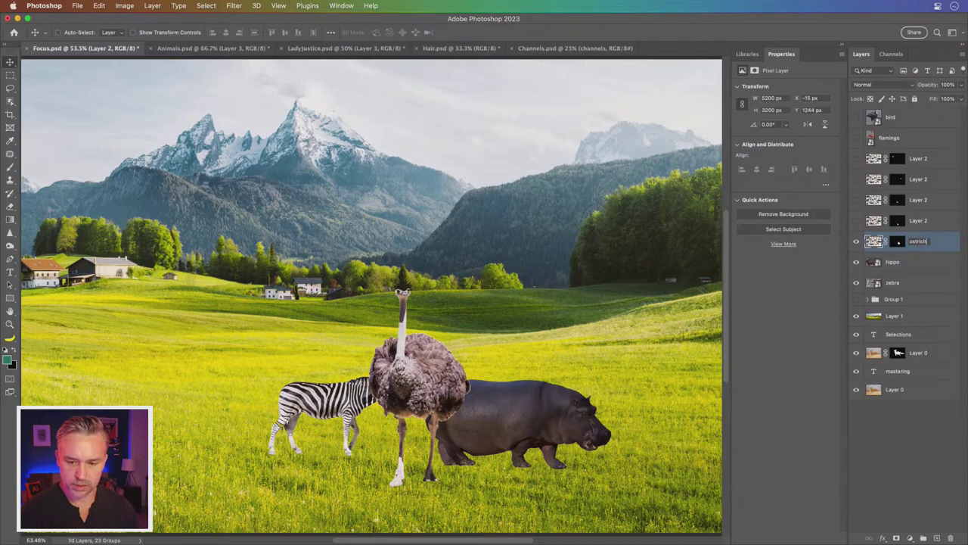
key(Return)
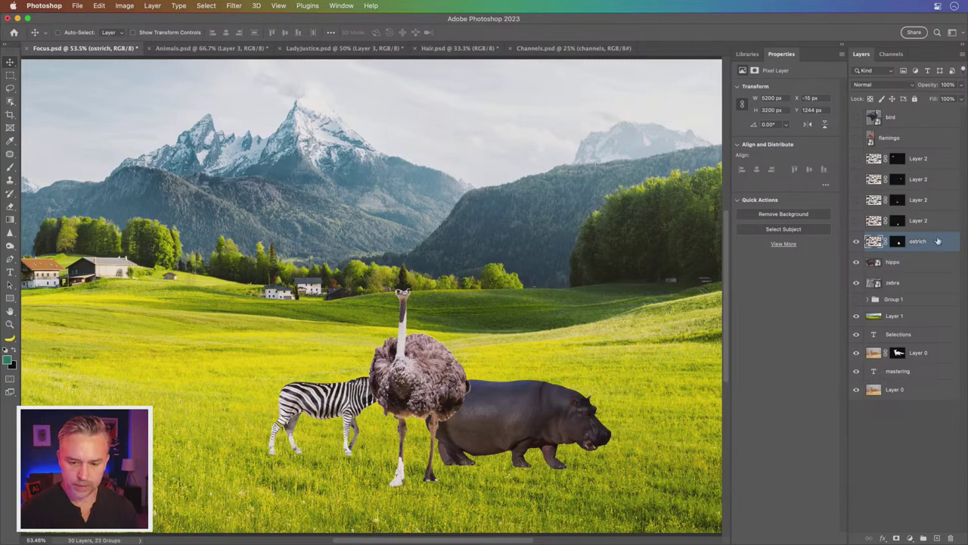
right_click(941, 240)
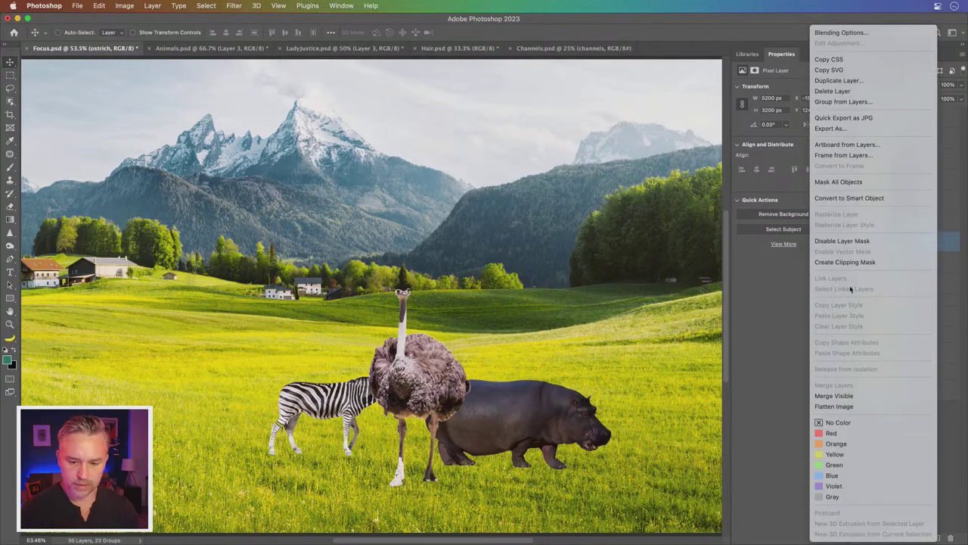
click(840, 199)
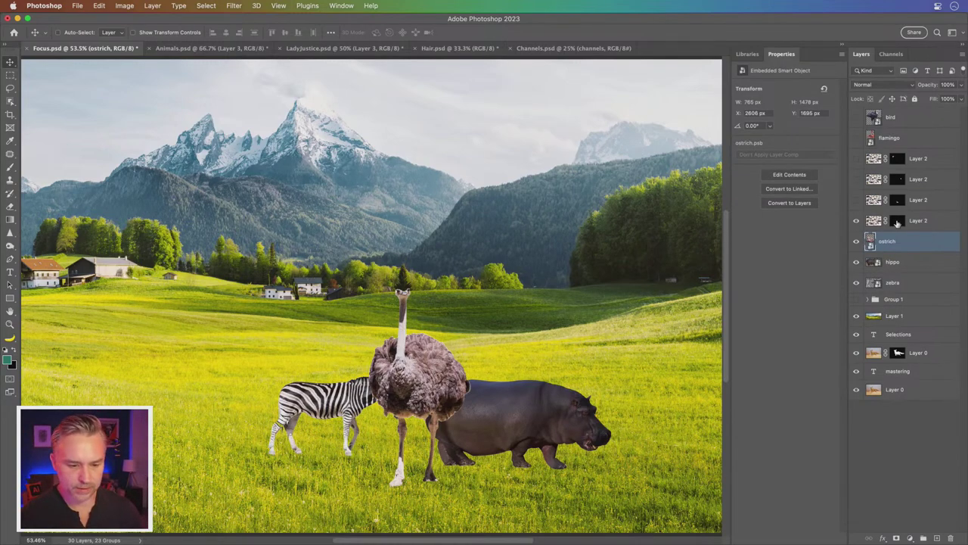
- Check a bird cut-out, then show the gazelle and convert it to a smart object
click(856, 220)
click(912, 220)
click(857, 220)
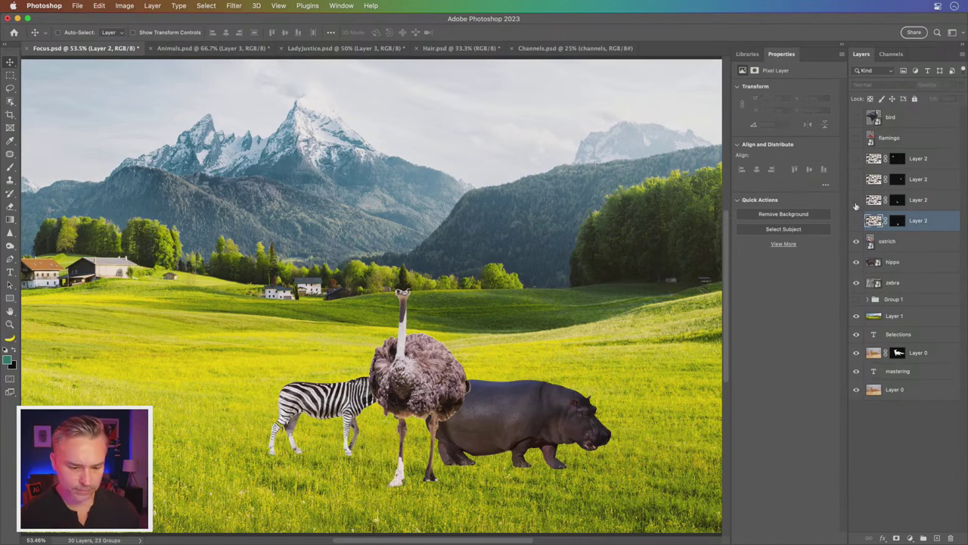
click(856, 199)
click(924, 200)
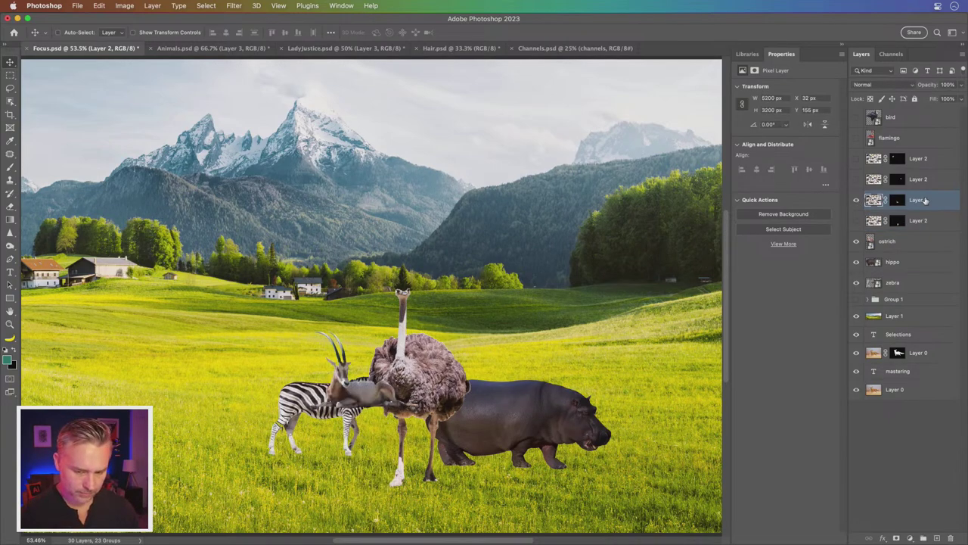
key(ctrl+alt+s)
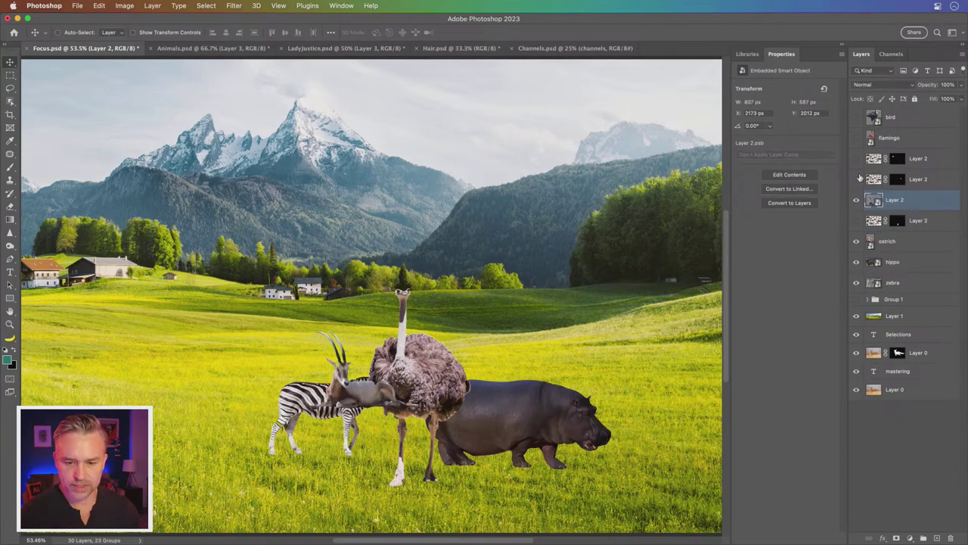
- Delete the unwanted upper-left bird cut-out and reveal the flamingo layer
click(873, 179)
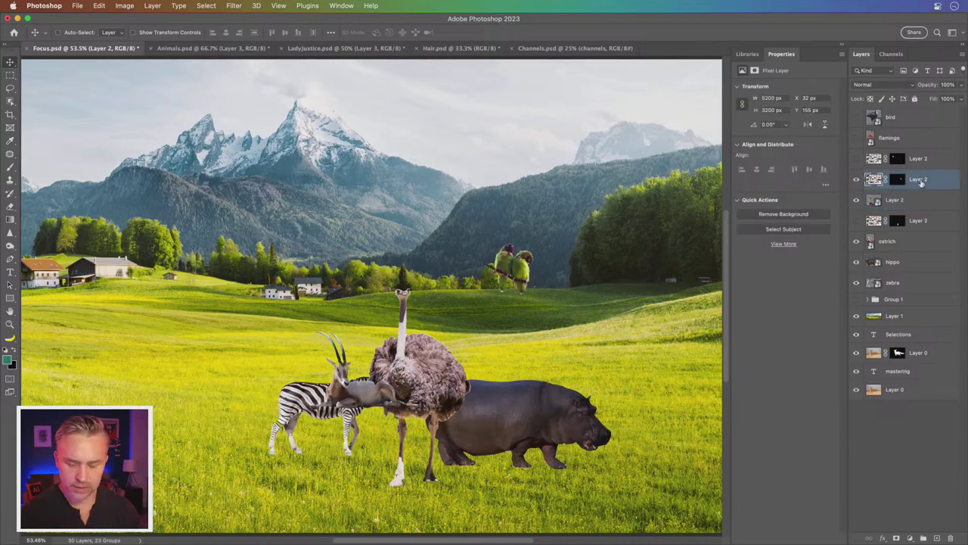
click(856, 159)
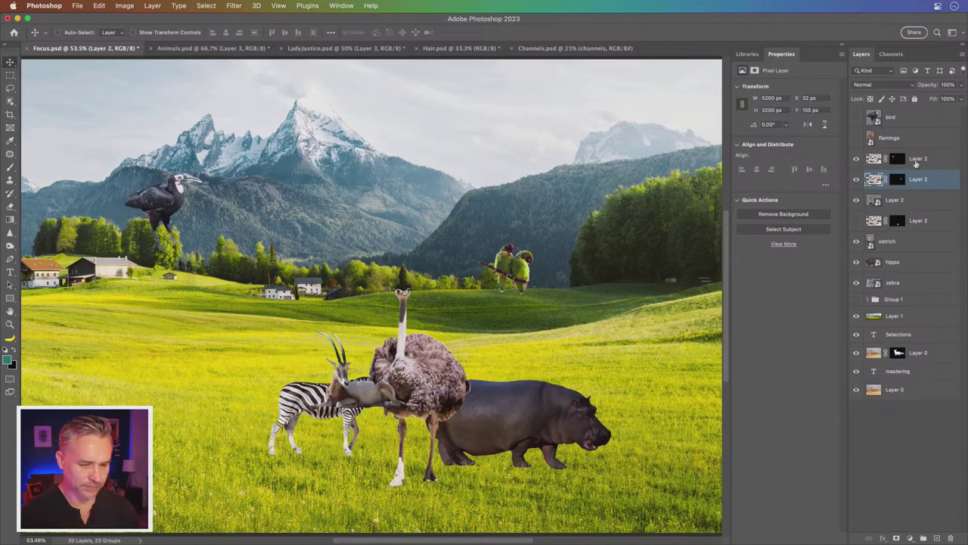
click(924, 160)
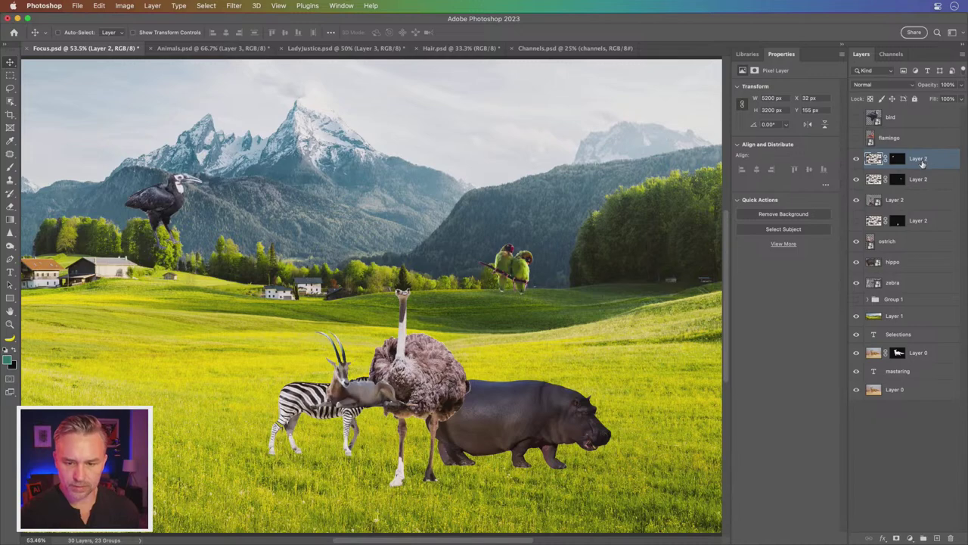
key(Delete)
drag(854, 125, 857, 140)
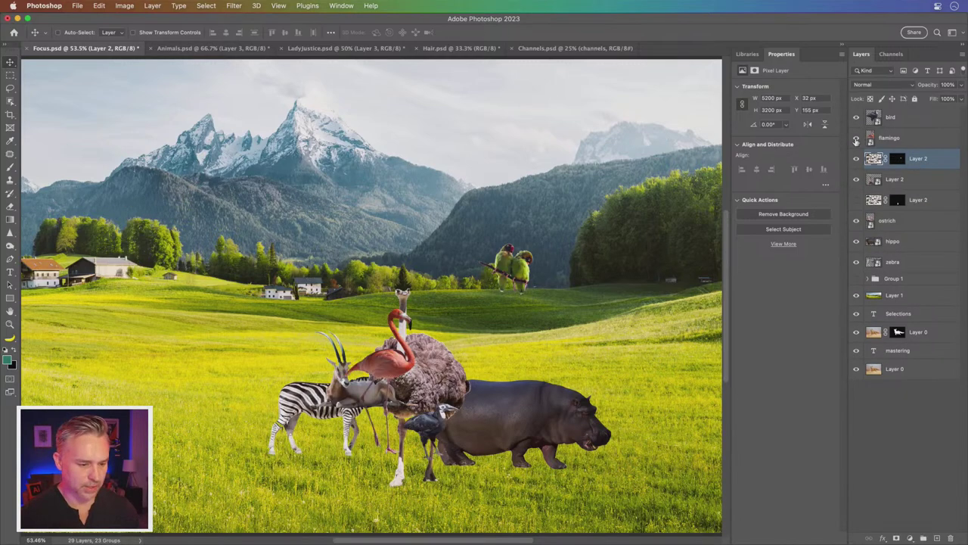
- Move the flamingo and gazelle left of the zebra and delete the parrots cut-out
drag(395, 365, 254, 378)
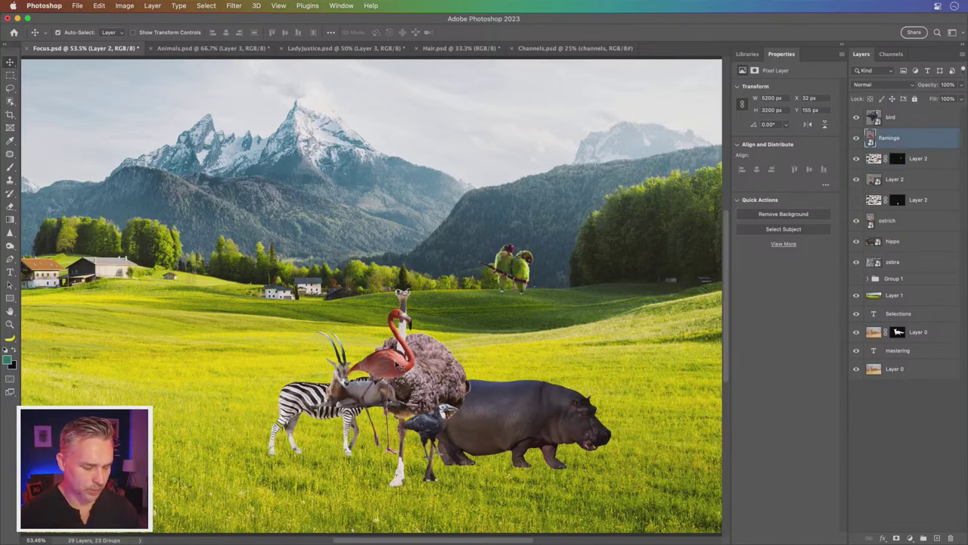
drag(326, 389, 146, 392)
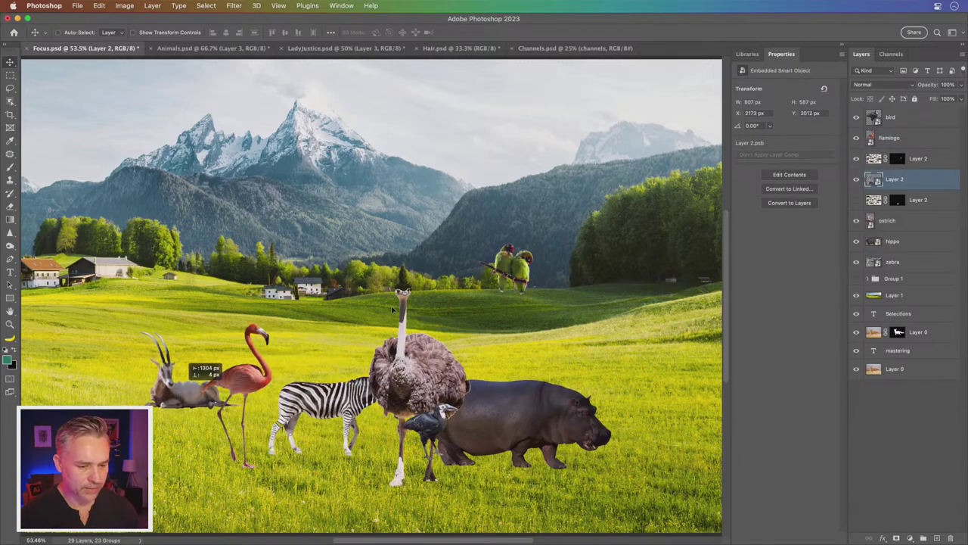
click(505, 258)
drag(505, 257, 575, 310)
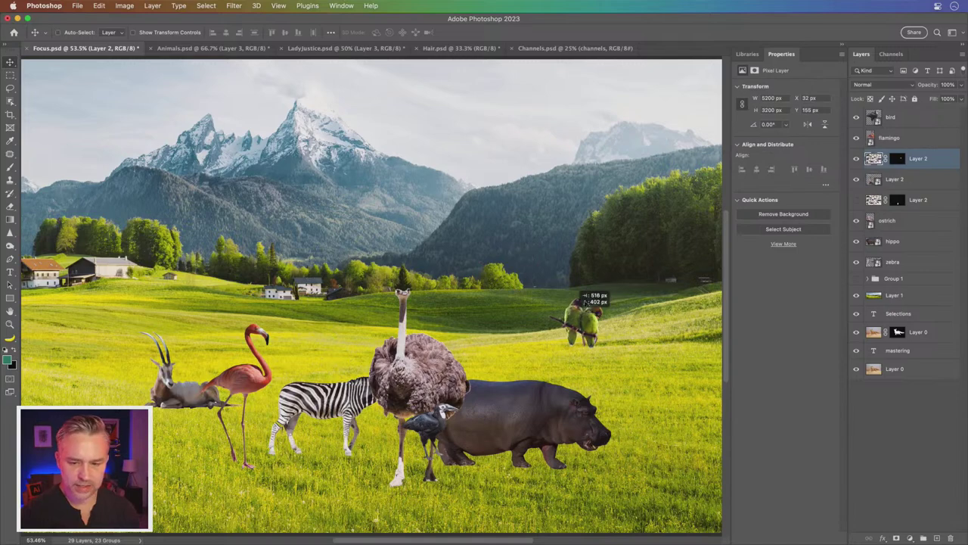
key(Delete)
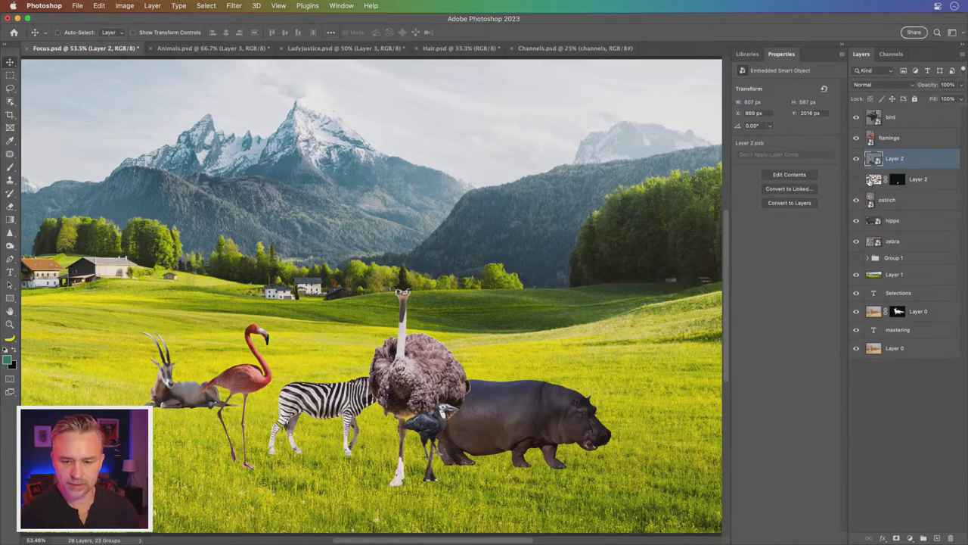
- Delete the vulture-like bird cut-out near the ostrich
click(857, 180)
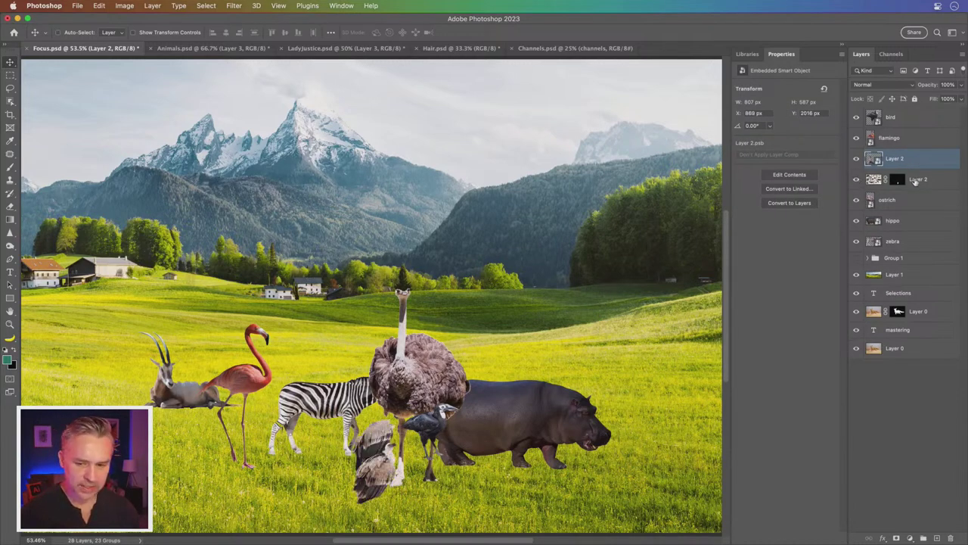
click(916, 179)
key(Delete)
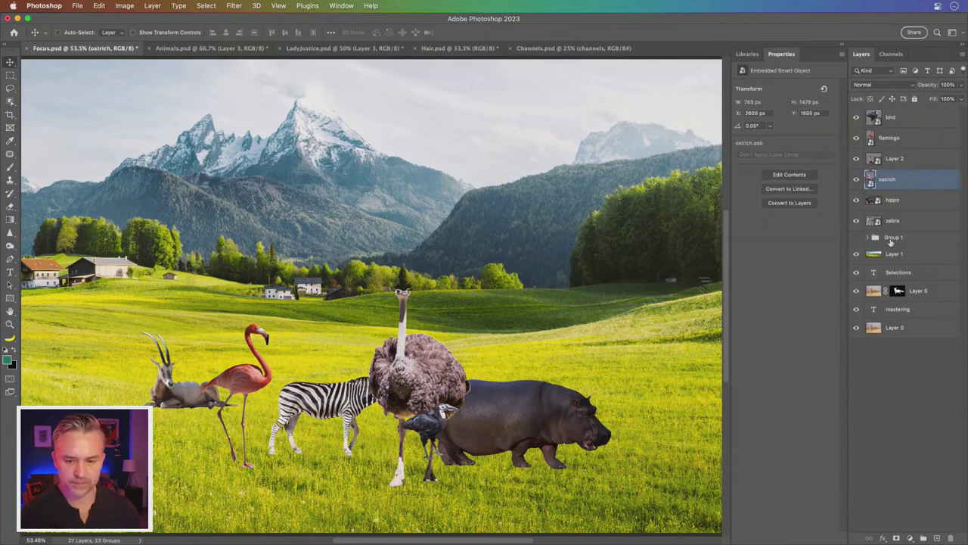
click(908, 222)
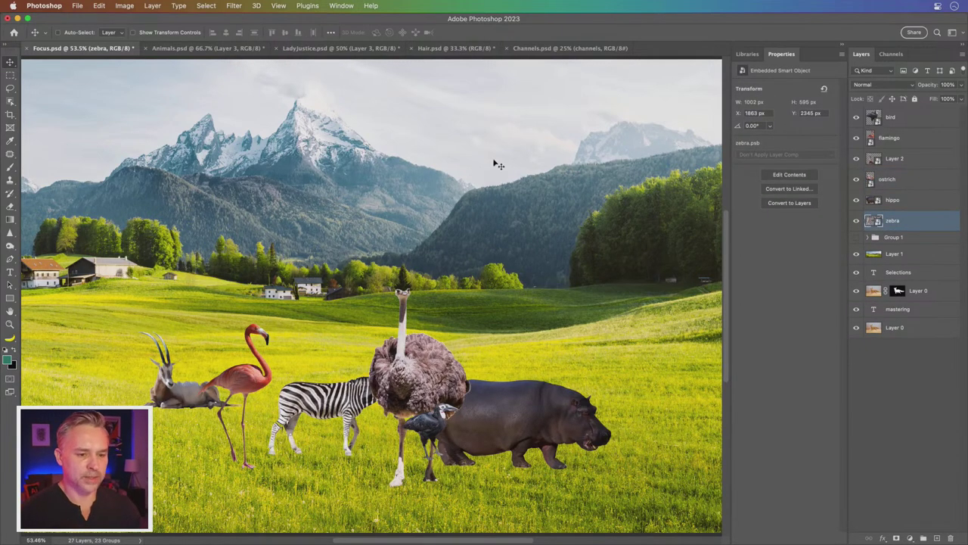
- Browse Downloads in Finder, previewing the lion and fox photos with Quick Look
click(29, 534)
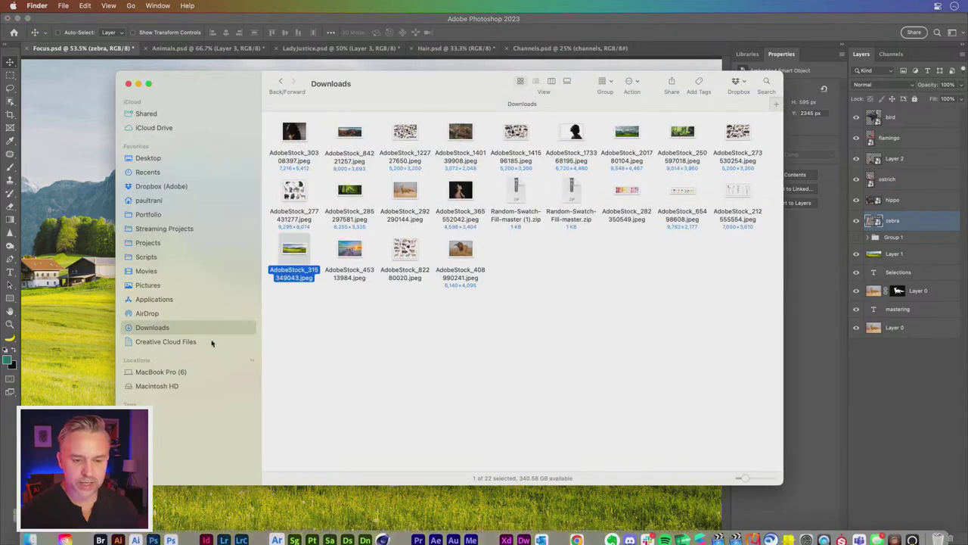
click(407, 327)
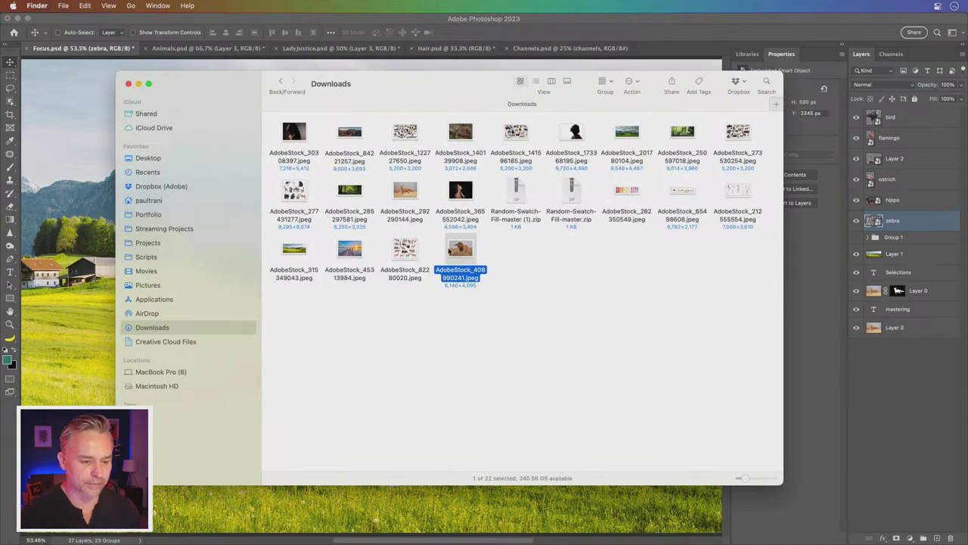
key(space)
key(space)
click(405, 190)
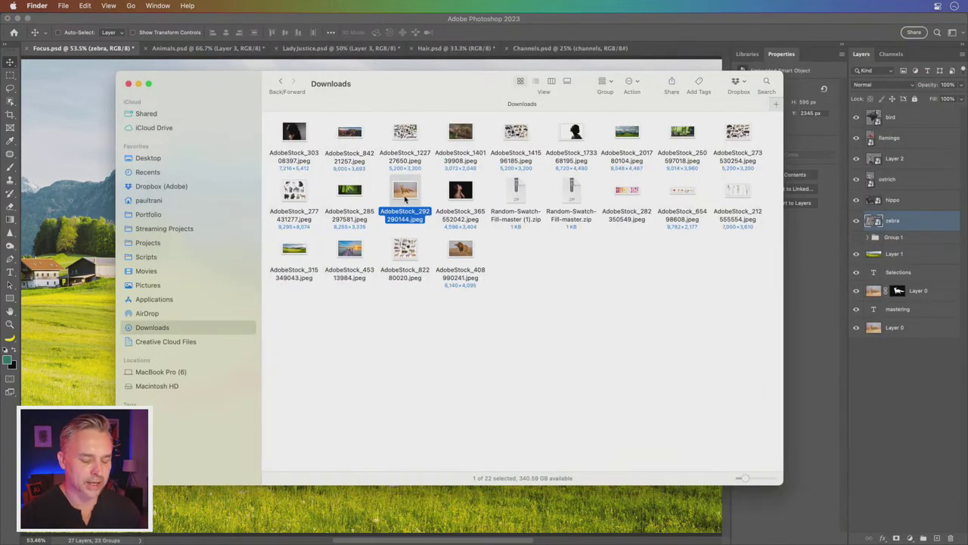
key(space)
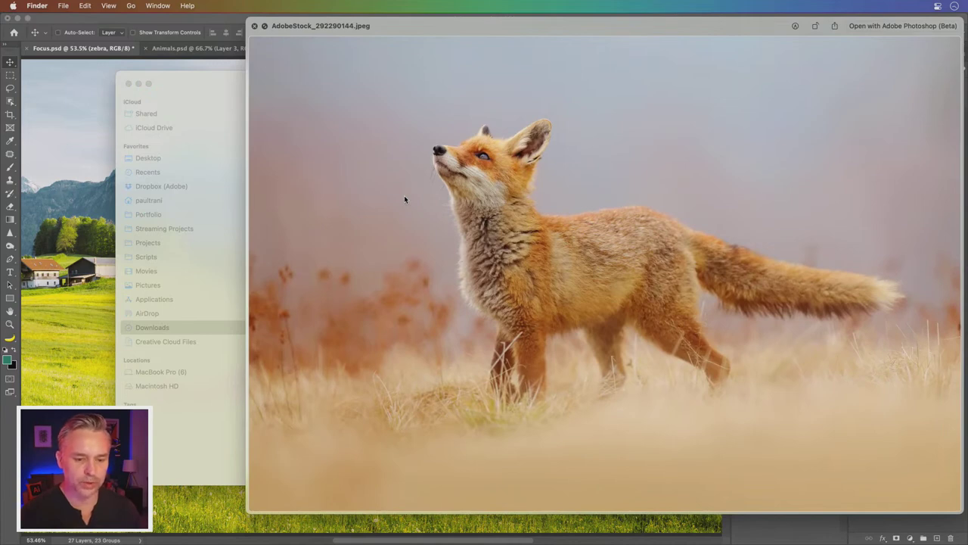
key(space)
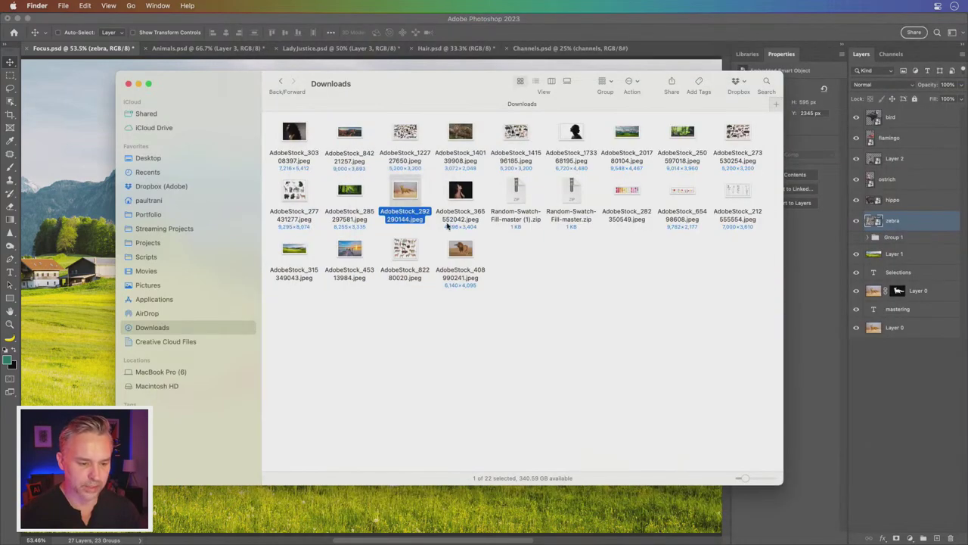
- Open the lion photo AdobeStock_408990241.jpeg in Photoshop and zoom to 50%
click(459, 258)
key(space)
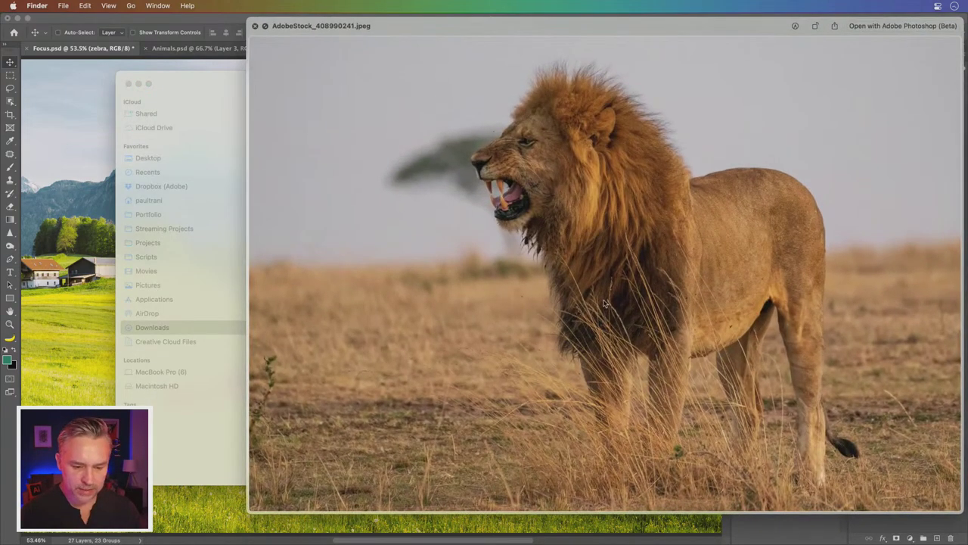
key(space)
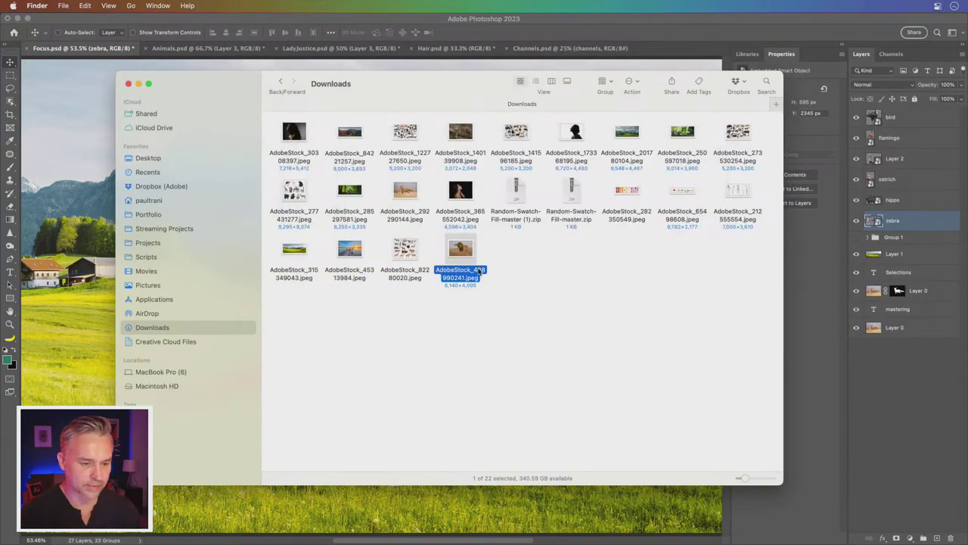
mouse_move(460, 252)
mouse_down()
mouse_move(288, 368)
mouse_move(154, 532)
mouse_up()
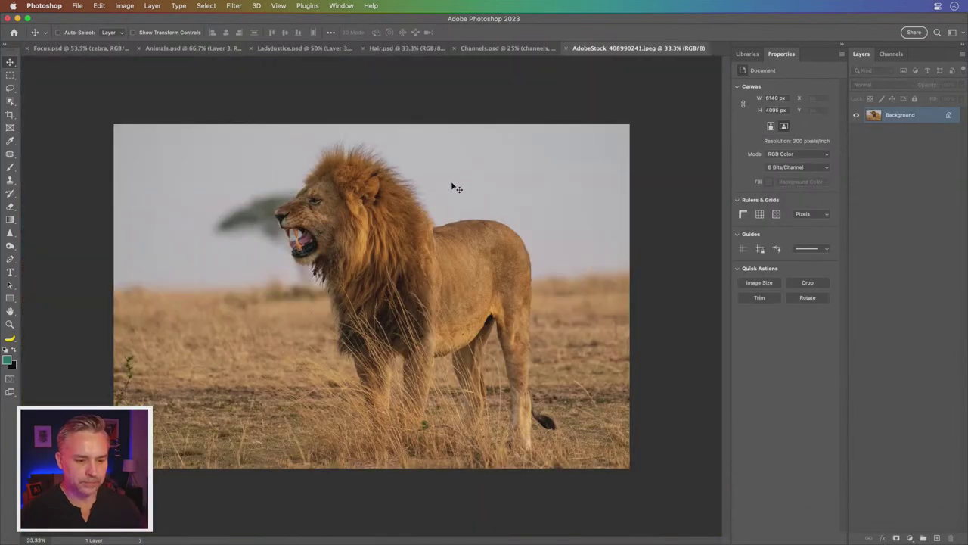
key(super+equal)
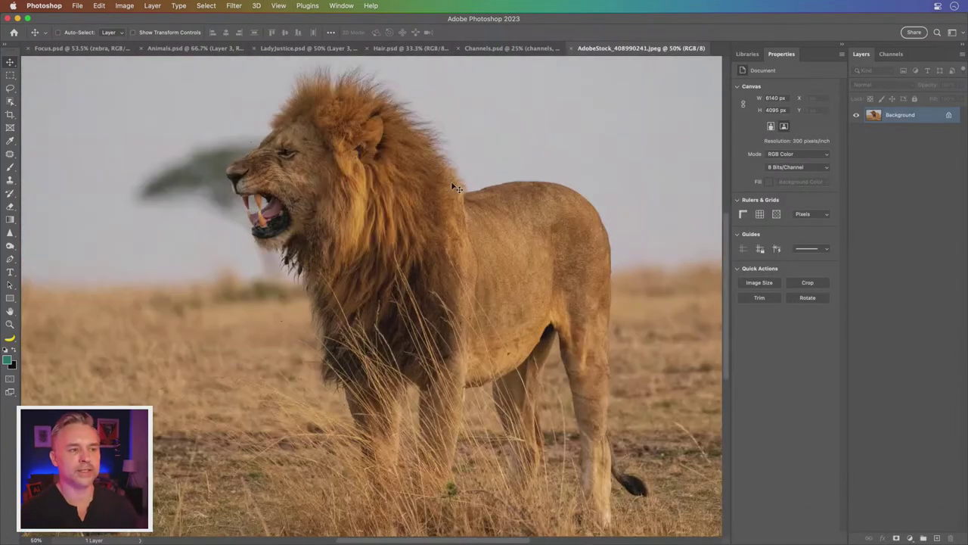
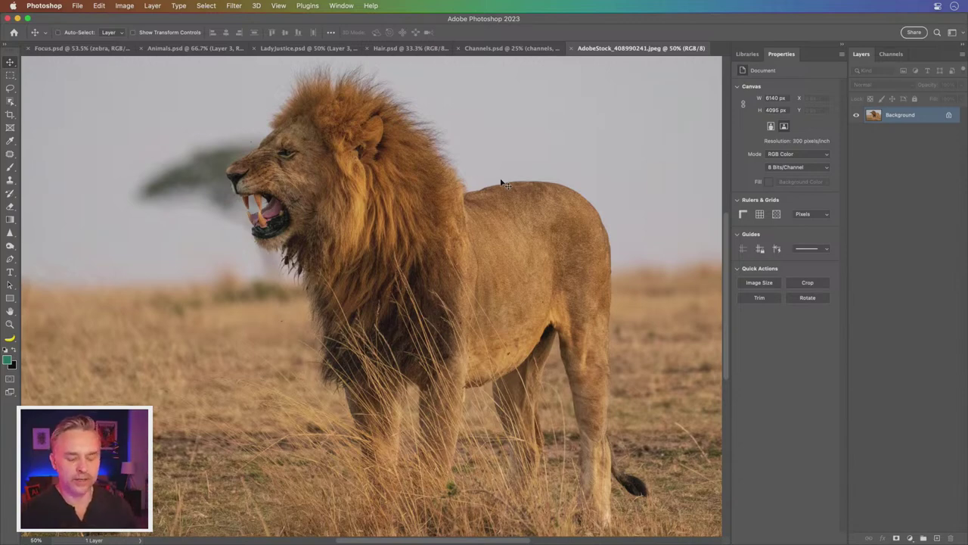
- Unlock the lion's Background into Layer 0, then trial Remove Background and undo it
click(949, 117)
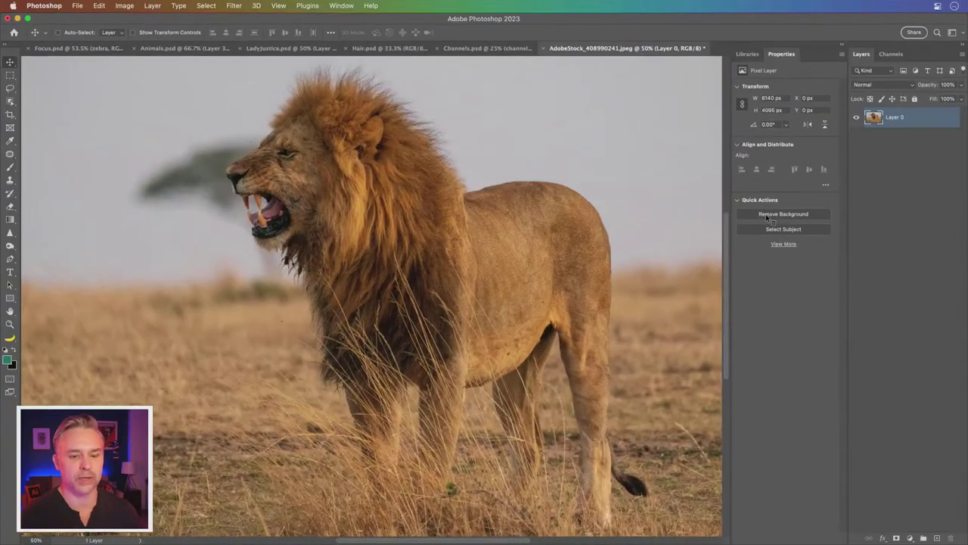
click(764, 215)
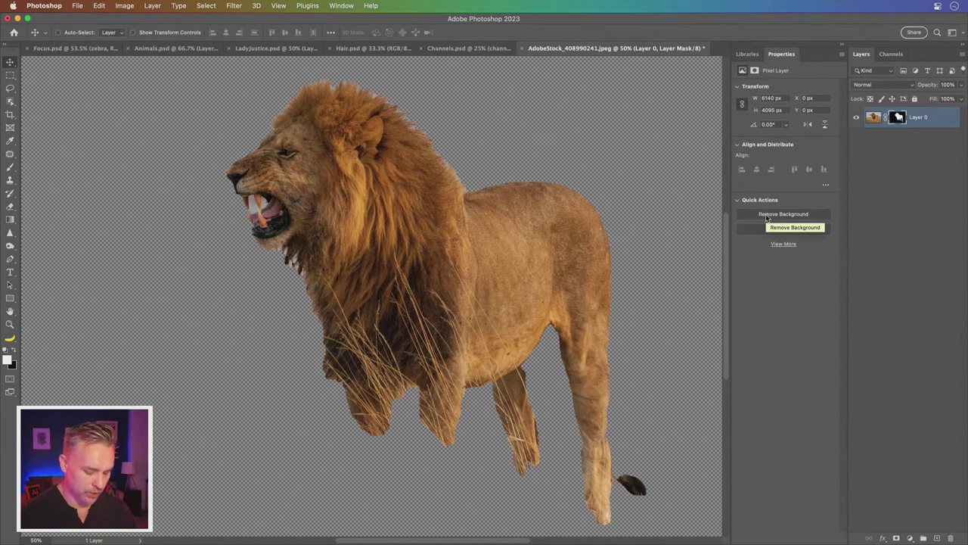
click(874, 117)
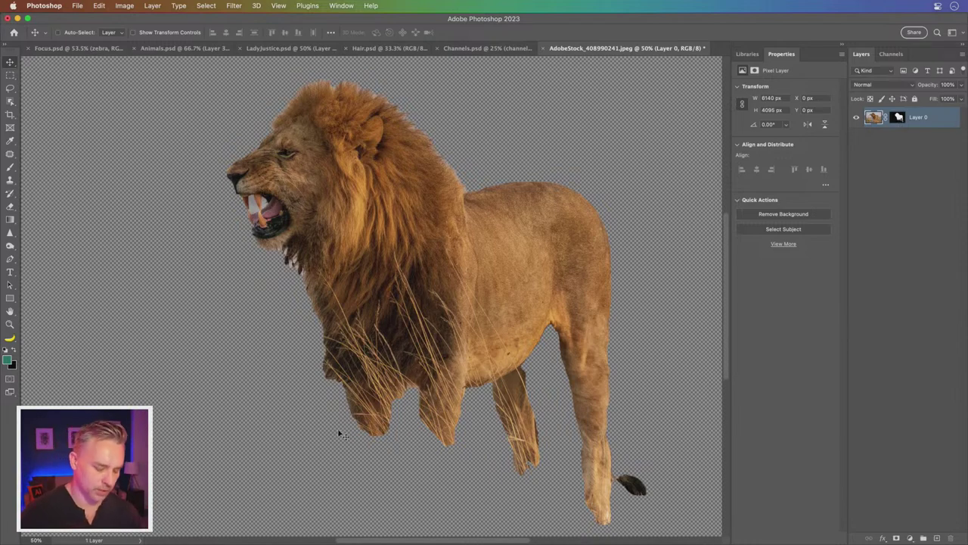
key(ctrl+c)
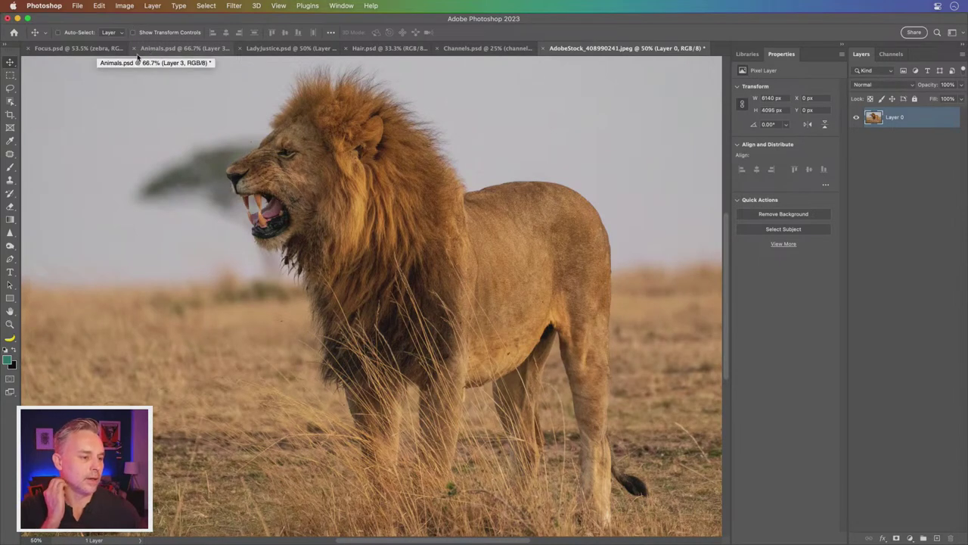
- In Focus.psd, hide the animal layers and MASTERING text, then duplicate the fox photo layer
click(91, 49)
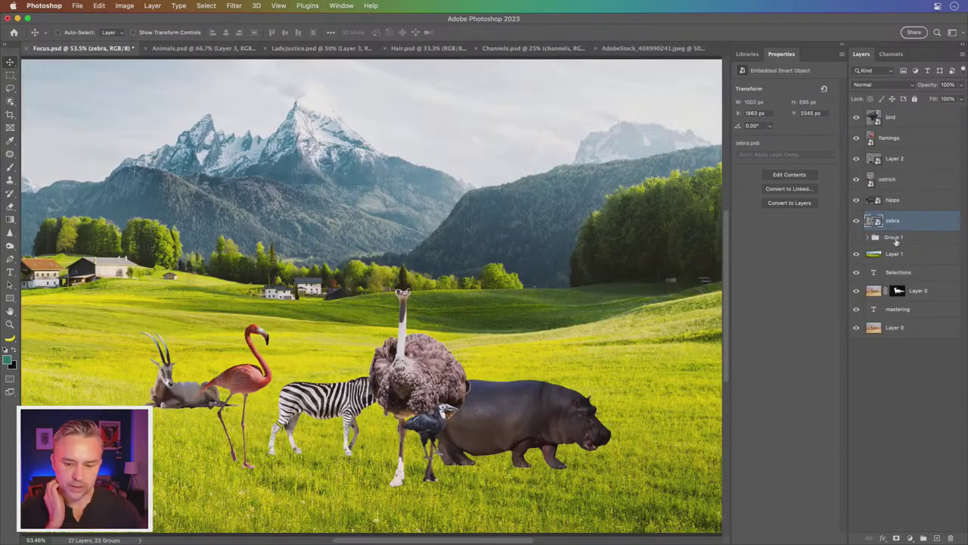
drag(857, 290, 857, 101)
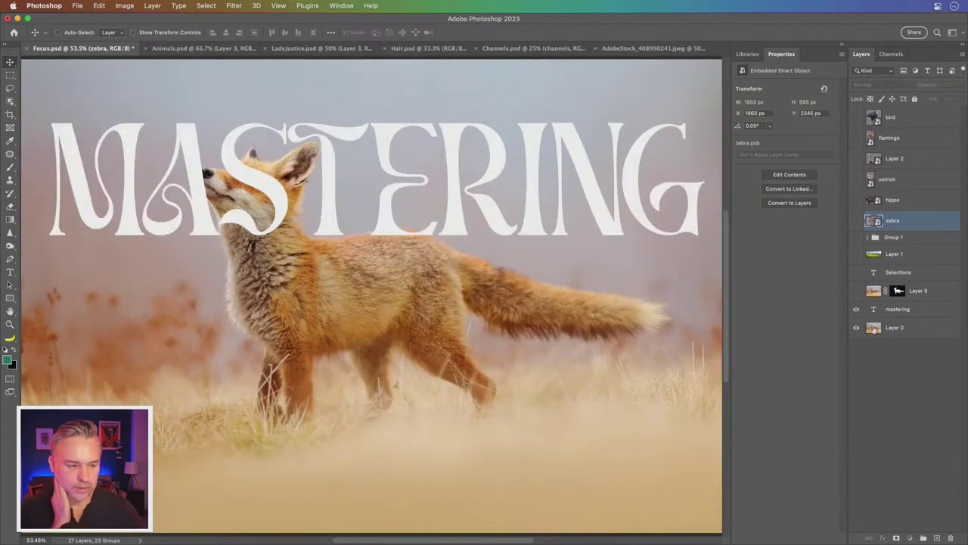
click(875, 328)
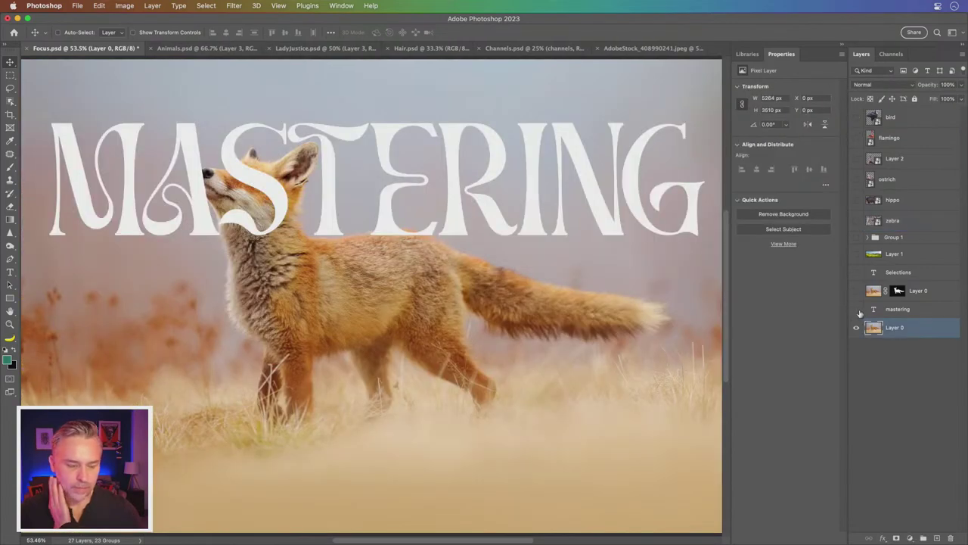
click(857, 309)
key(ctrl+j)
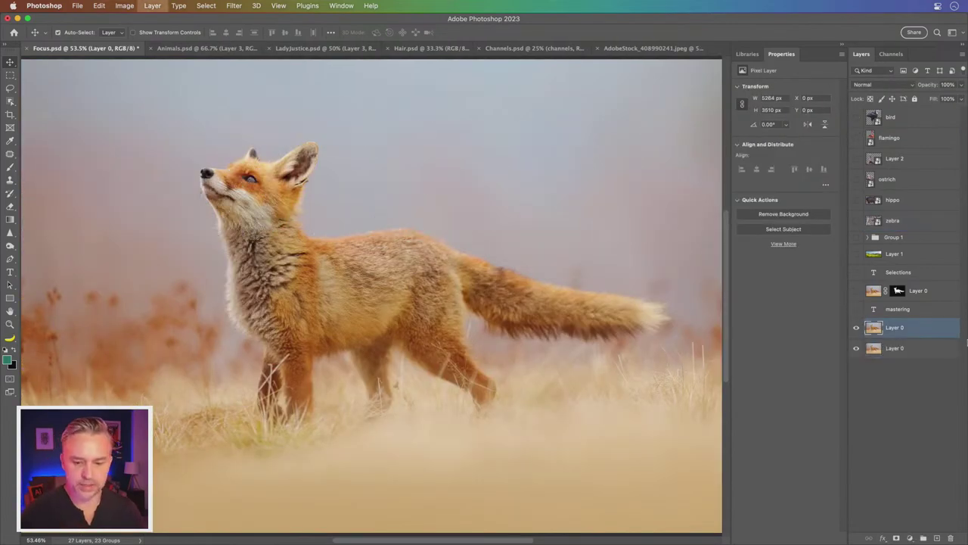
- Test Remove Background on the fox copy, delete it, restore the title layers, and return to the lion
click(769, 215)
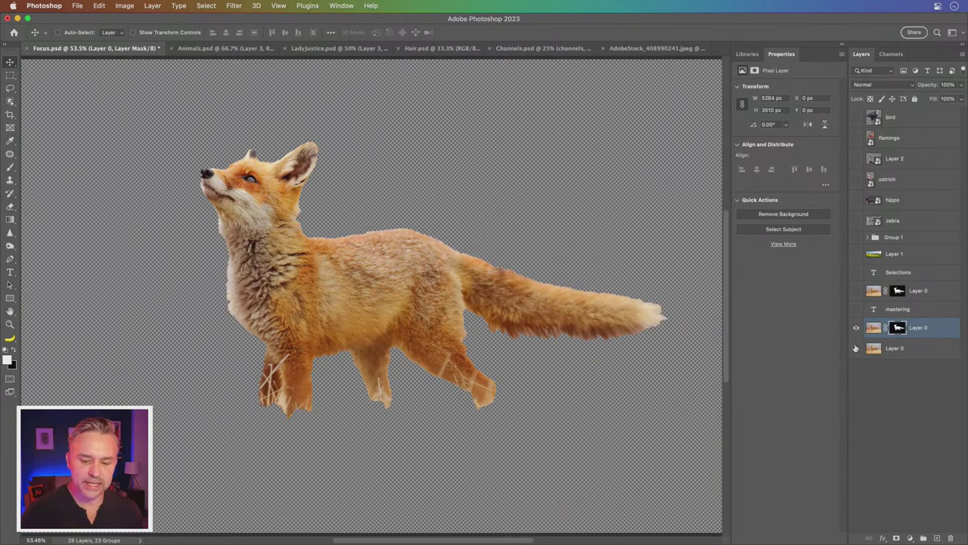
click(856, 309)
click(856, 274)
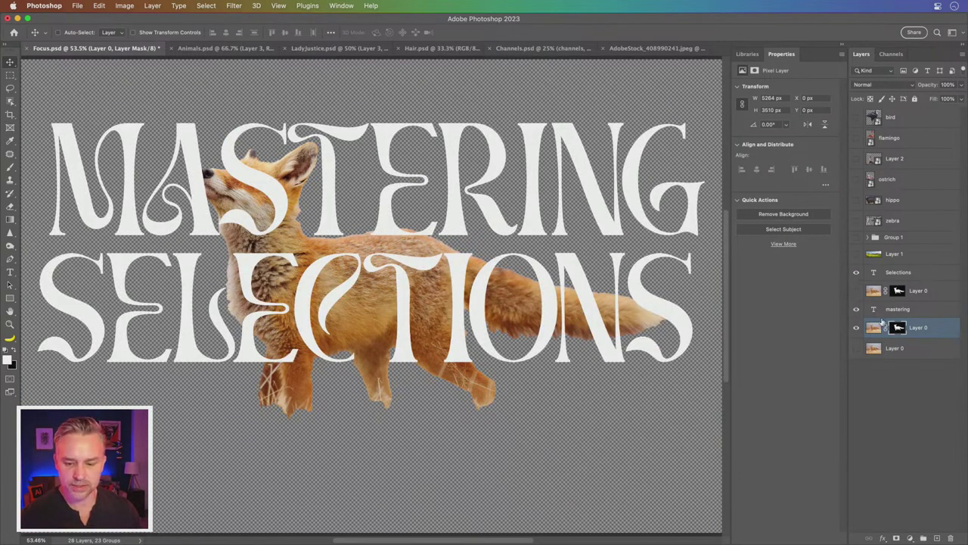
drag(927, 332, 938, 292)
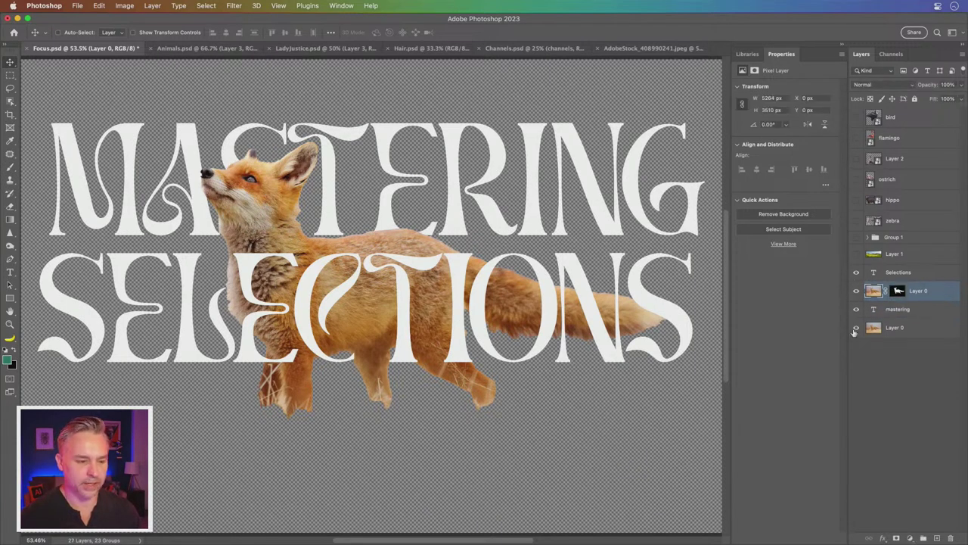
click(856, 328)
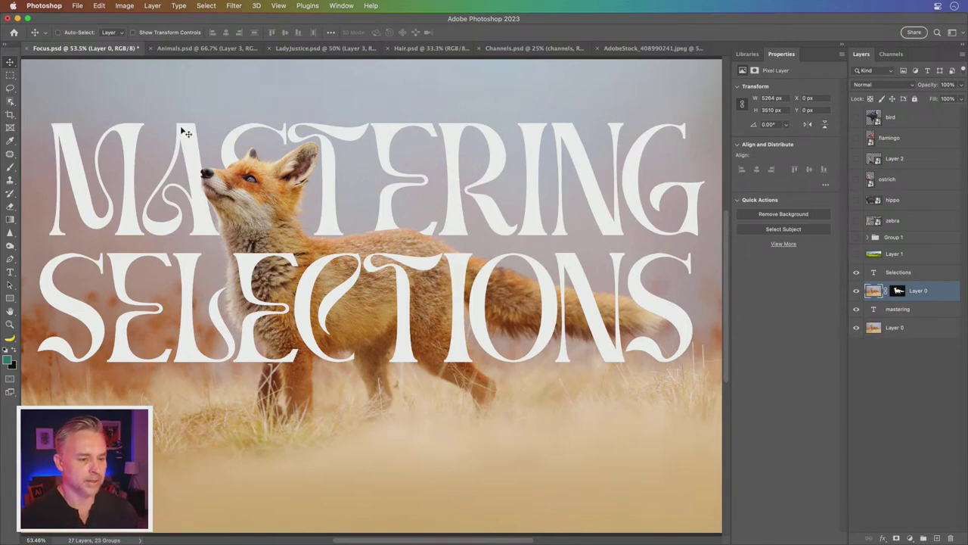
click(645, 50)
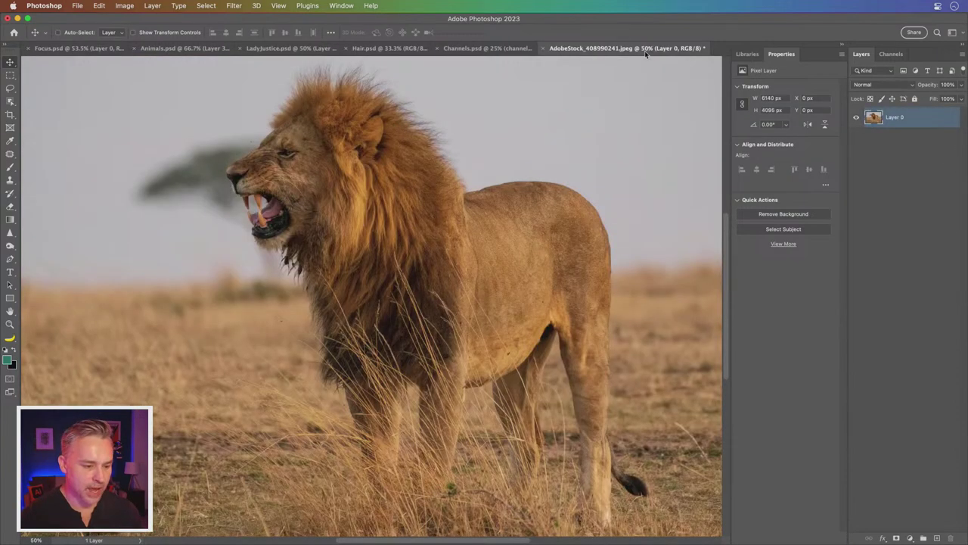
- Pan the lion view slightly left and bring up the Select menu commands
drag(405, 272, 376, 281)
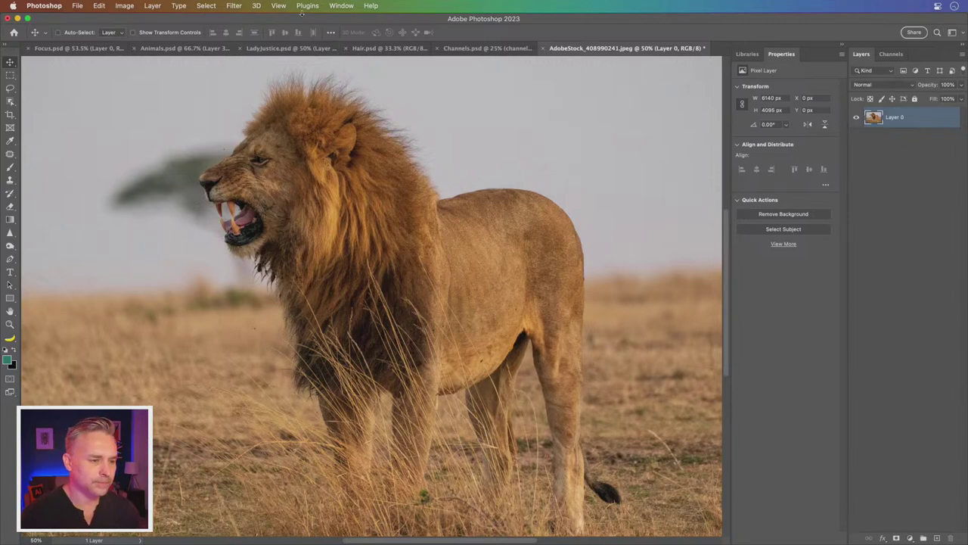
click(213, 7)
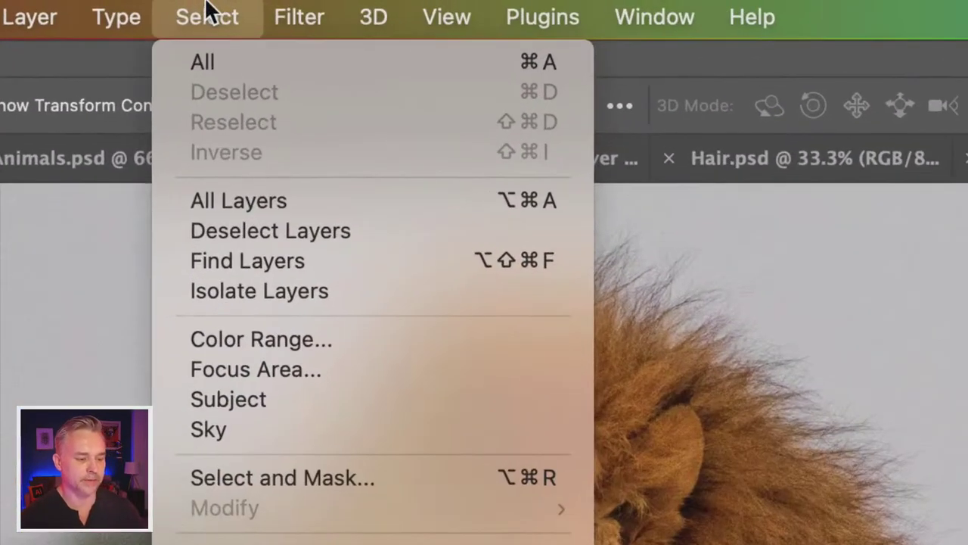
- Start Select > Focus Area and set the In-Focus Range to 4.50
click(281, 372)
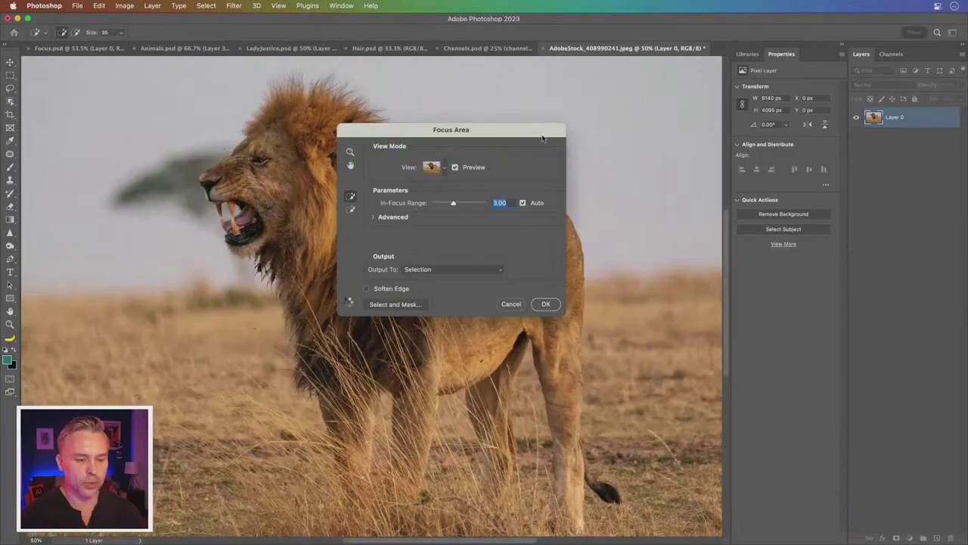
drag(499, 130, 667, 172)
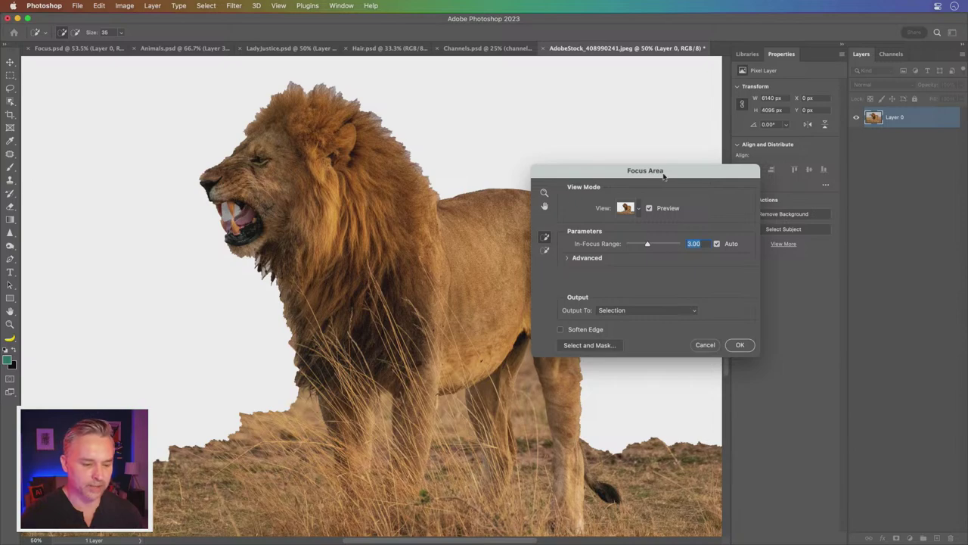
drag(597, 174, 589, 152)
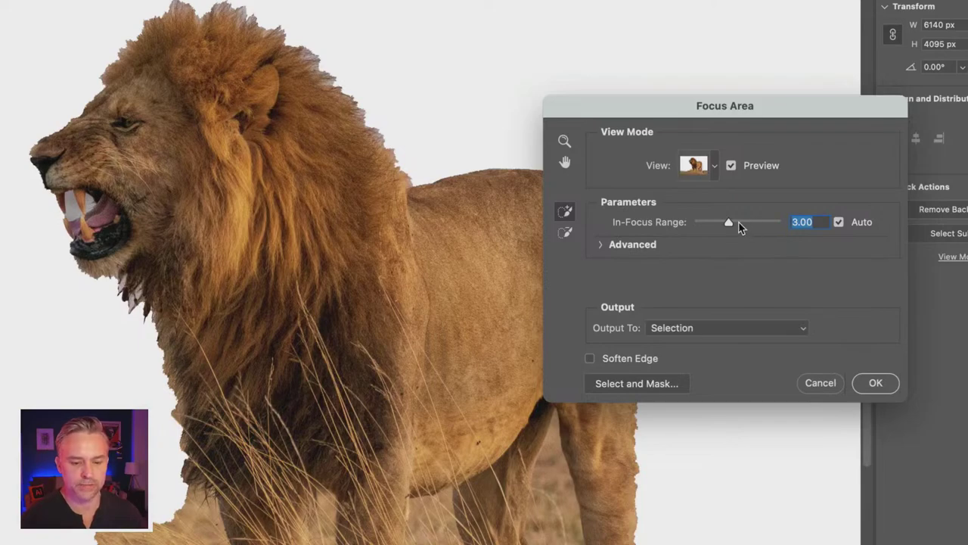
click(741, 223)
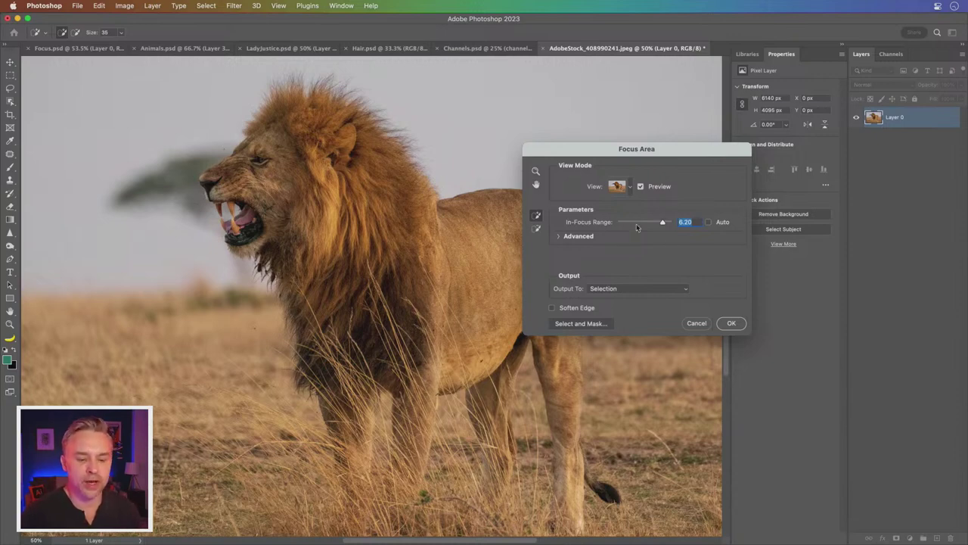
click(559, 236)
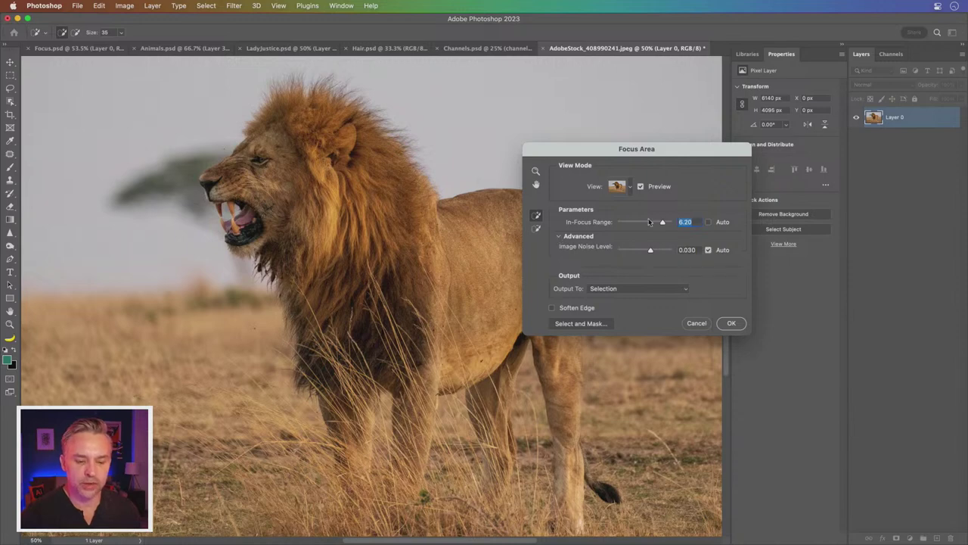
drag(662, 222, 650, 223)
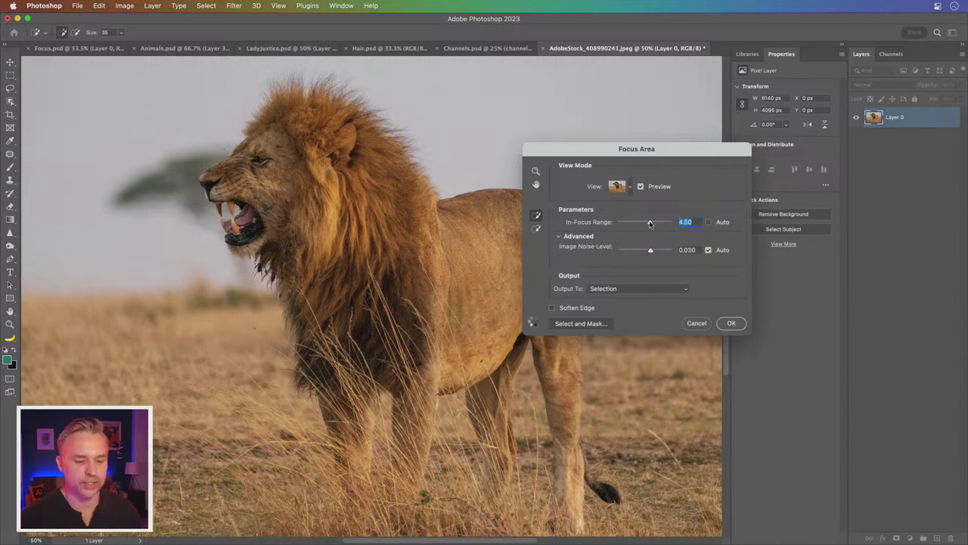
- Subtract the background between the lion's legs and inside its mouth; output to New Layer with Layer Mask
click(535, 228)
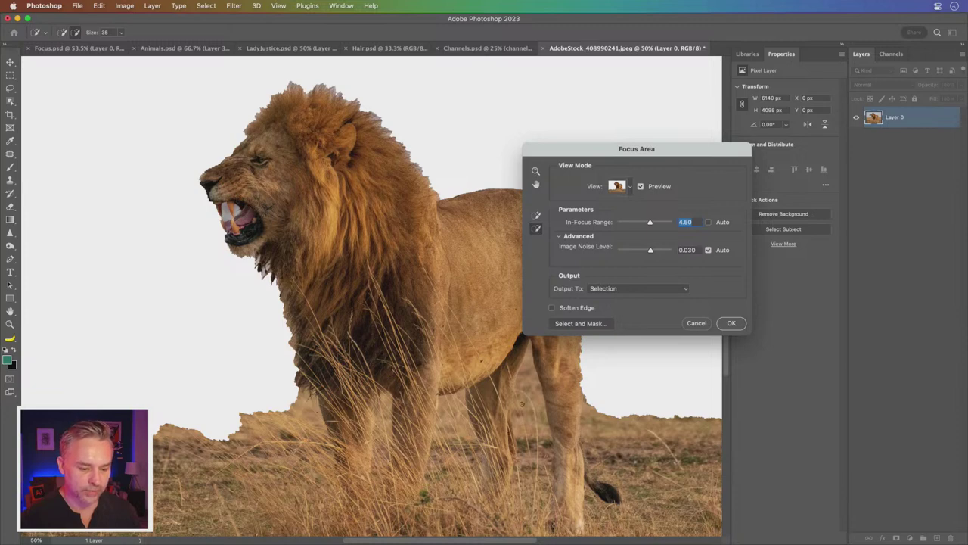
drag(527, 366, 523, 385)
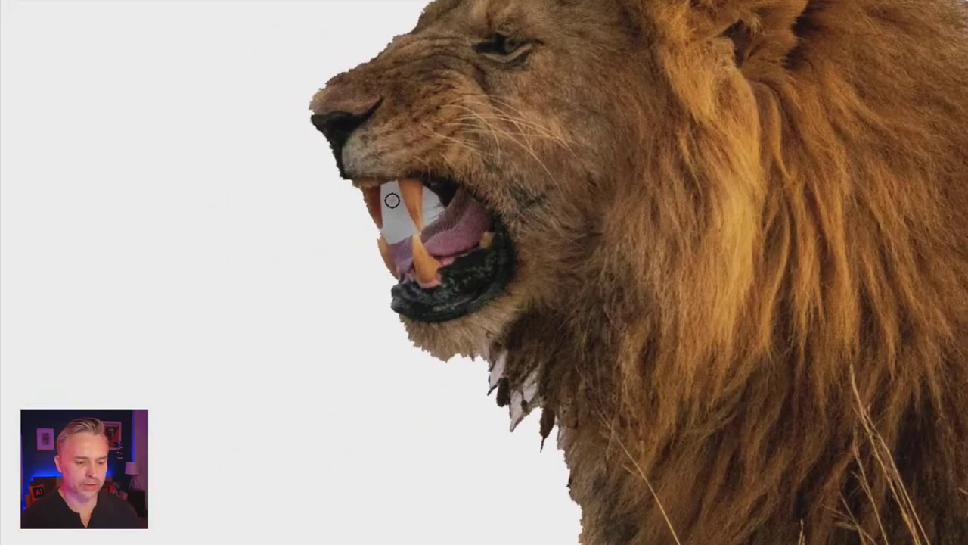
mouse_move(395, 225)
mouse_down()
mouse_move(385, 207)
mouse_move(388, 230)
mouse_move(431, 204)
mouse_up()
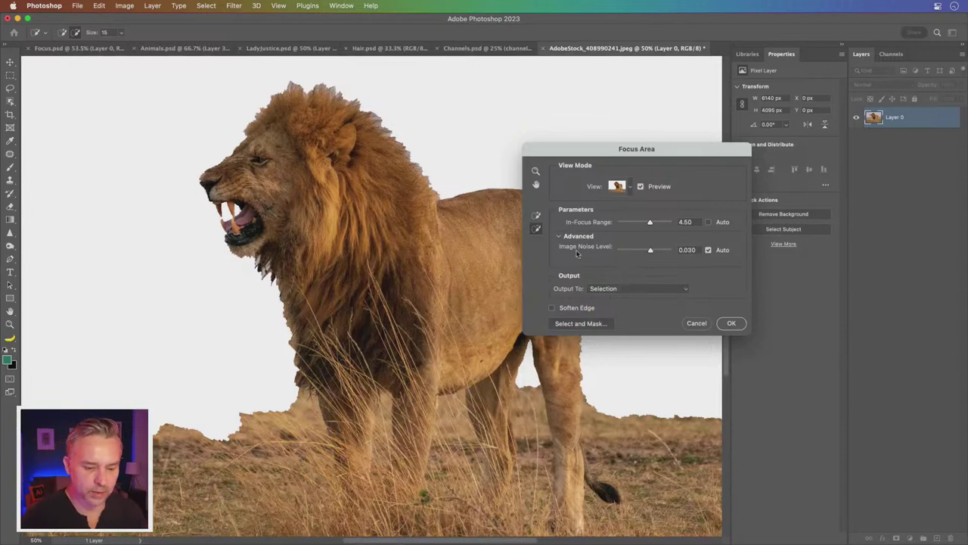
click(653, 291)
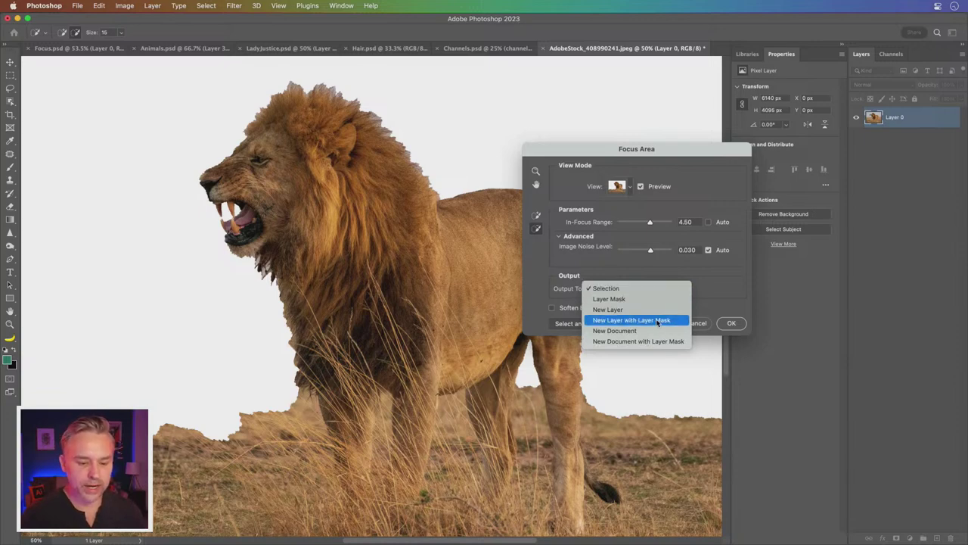
click(658, 322)
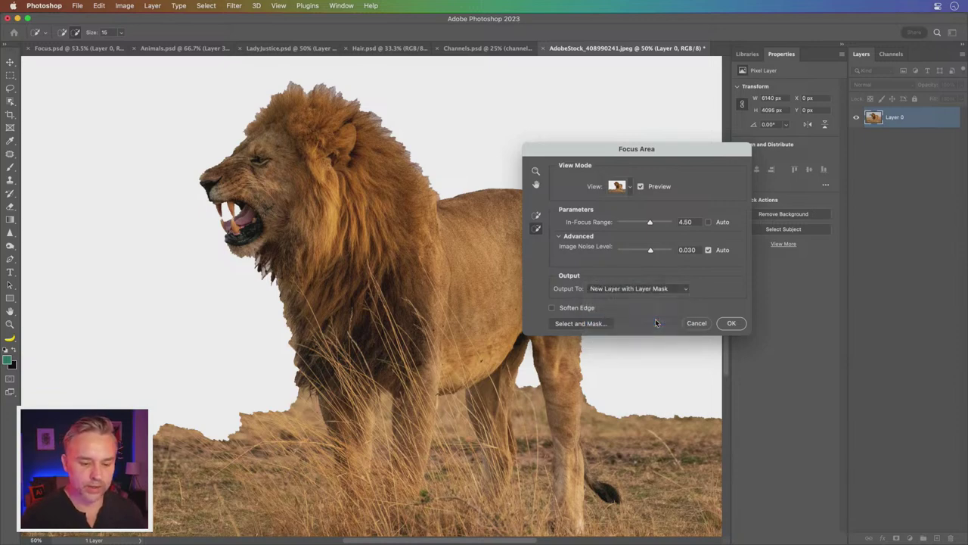
- In Select and Mask, refine edges along the mane, chest and muzzle, outputting a new masked layer
click(565, 324)
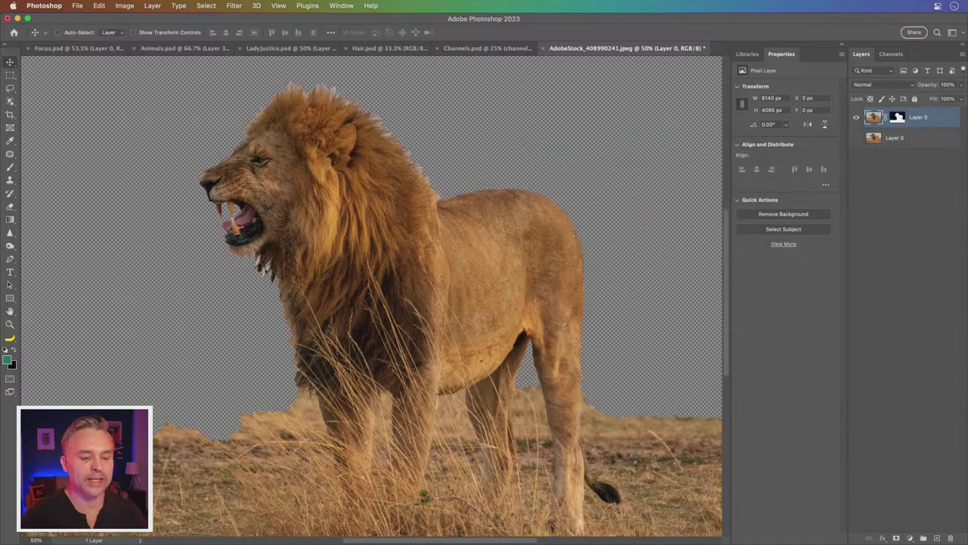
click(10, 75)
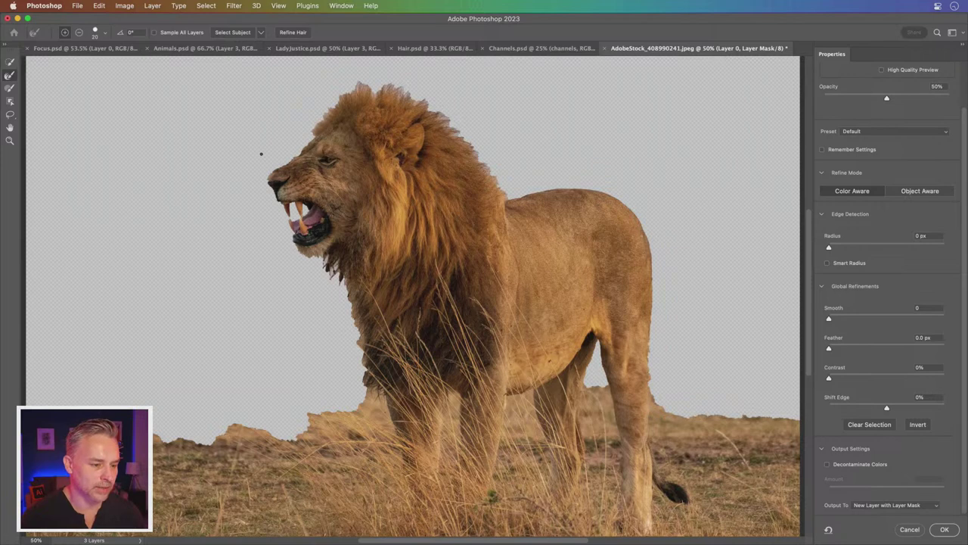
key(bracketright)
key(bracketright)
key(bracketright)
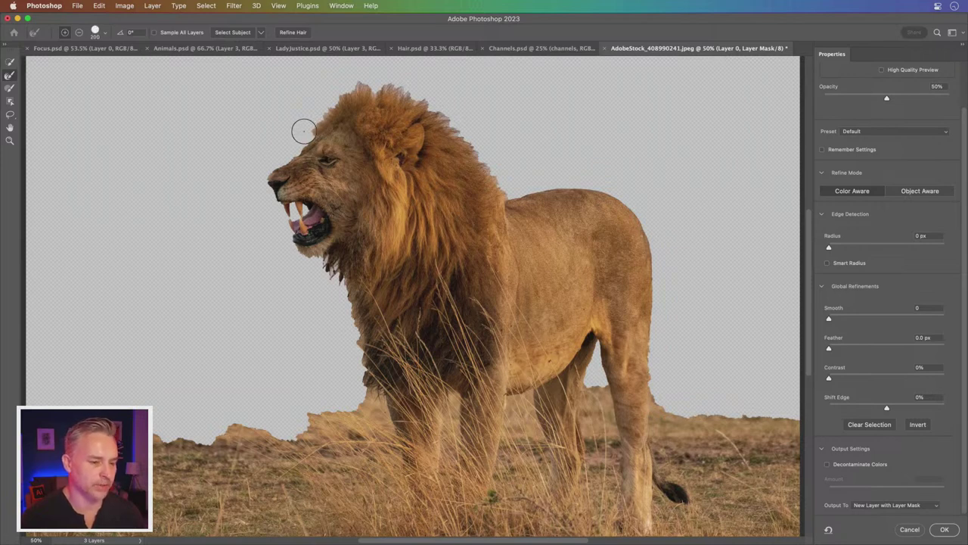
mouse_move(342, 93)
mouse_down()
mouse_move(389, 82)
mouse_move(445, 108)
mouse_move(489, 179)
mouse_up()
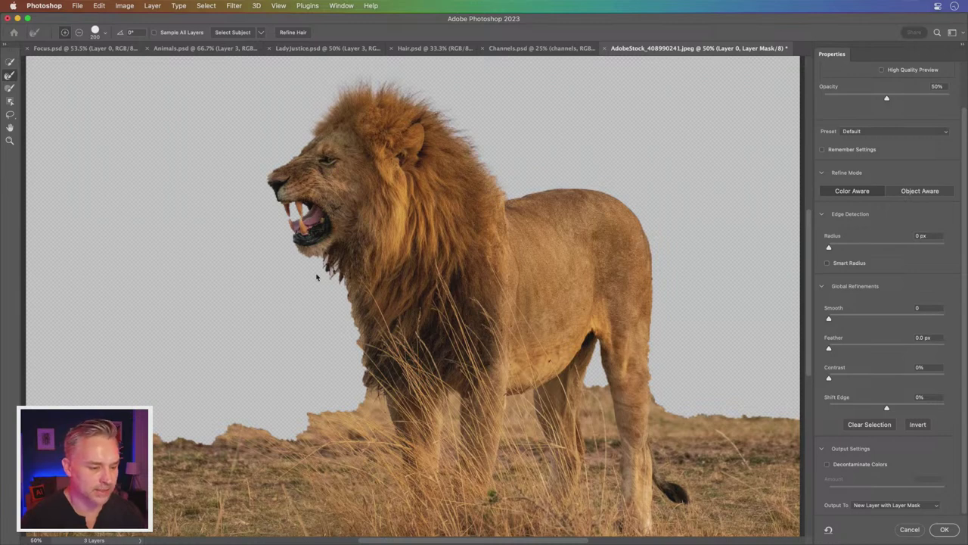
mouse_move(314, 274)
mouse_down()
mouse_move(326, 267)
mouse_move(361, 378)
mouse_up()
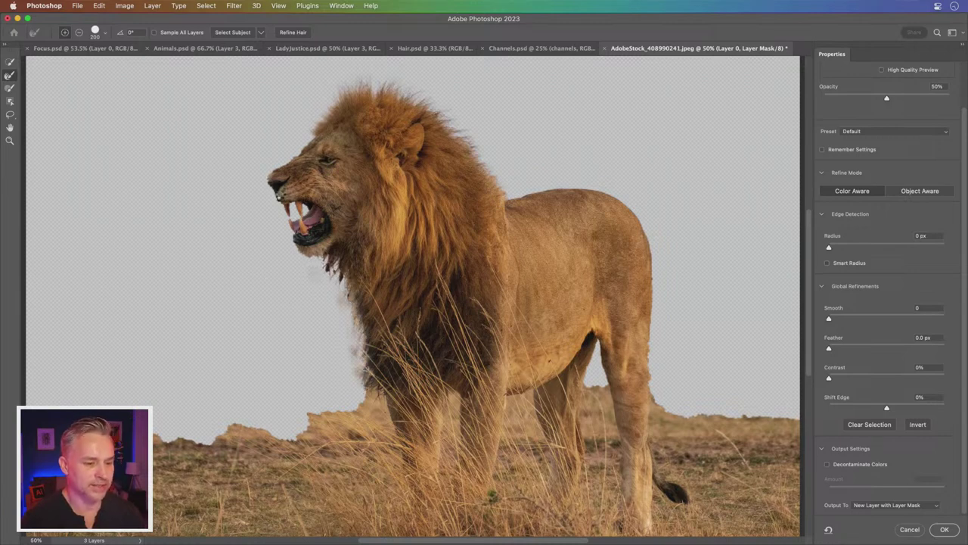
key(bracketleft)
key(bracketleft)
key(bracketleft)
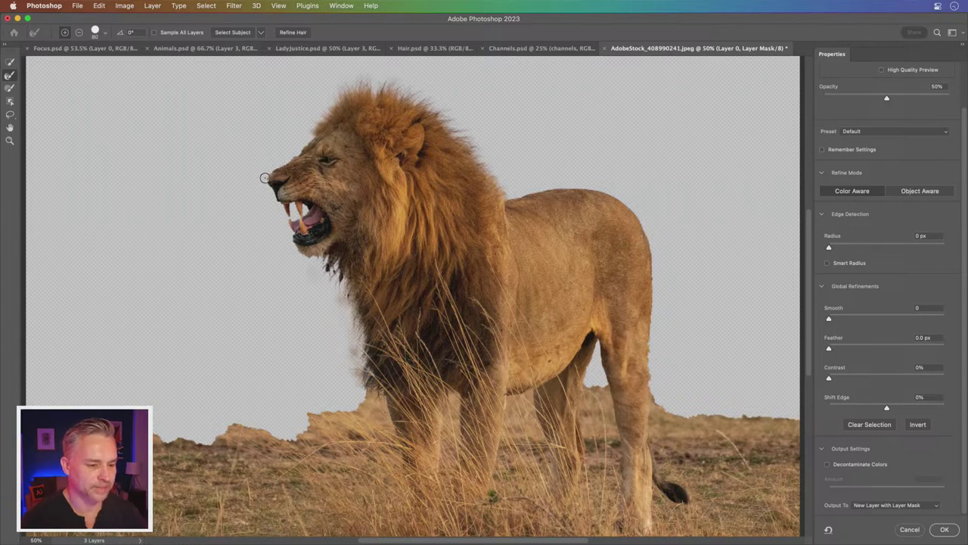
drag(265, 178, 270, 165)
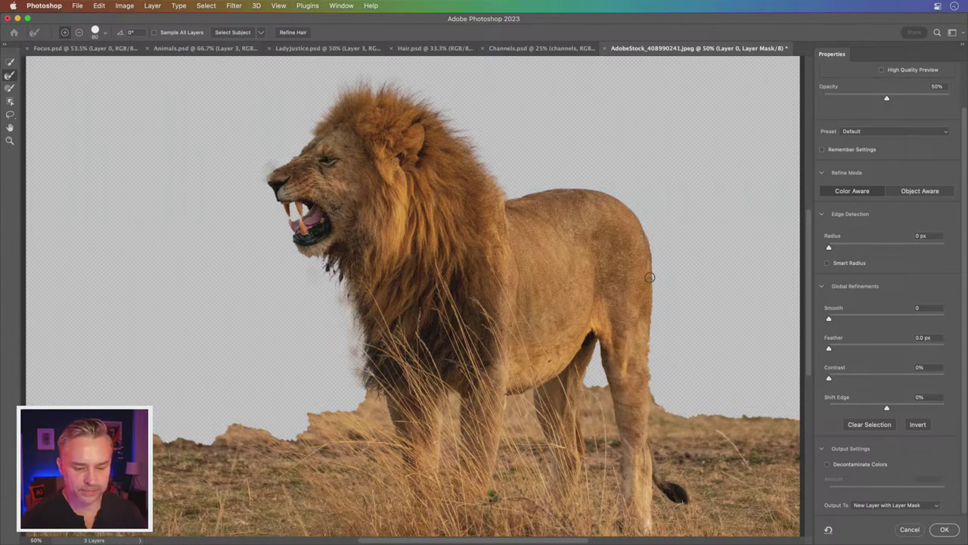
key(bracketleft)
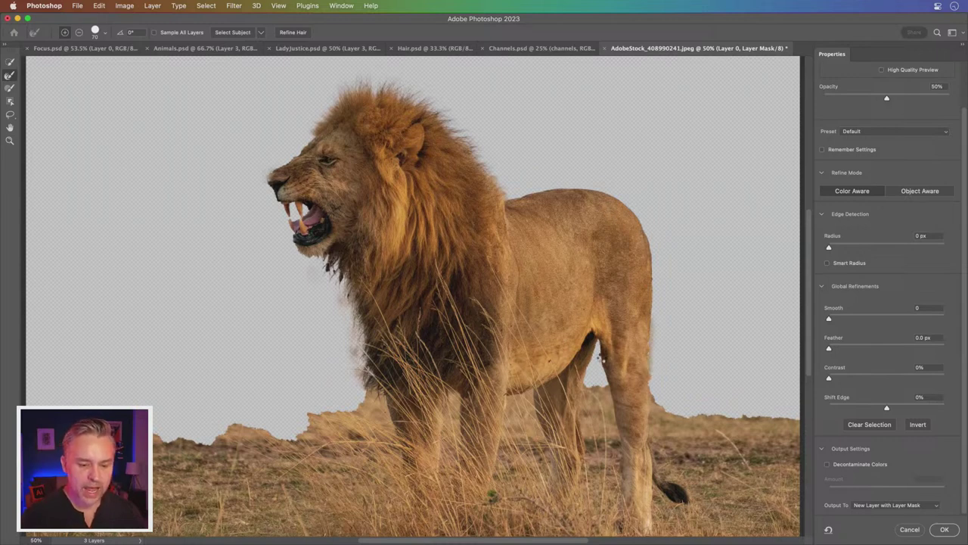
click(938, 530)
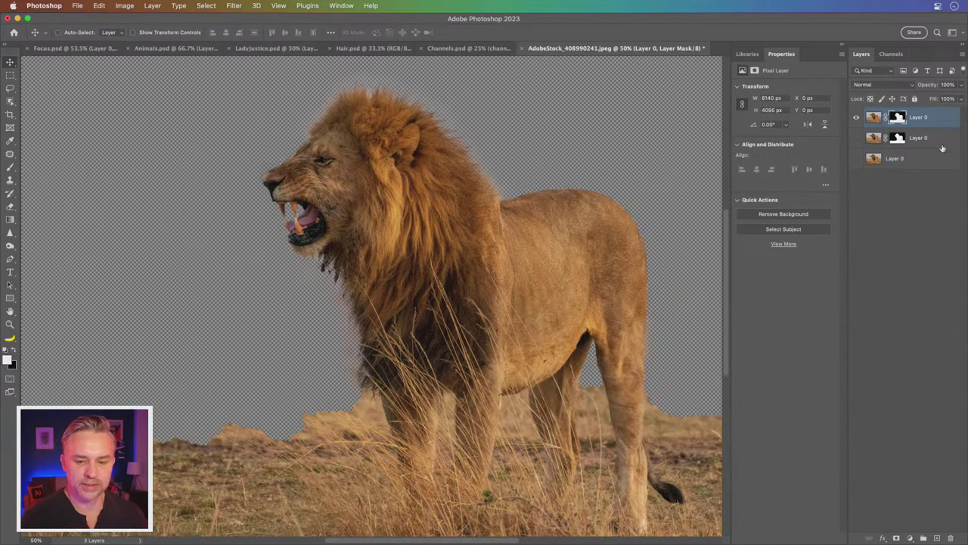
- Show the original Layer 0 background and copy the Selections and mastering type layers from Focus.psd into the lion
click(856, 159)
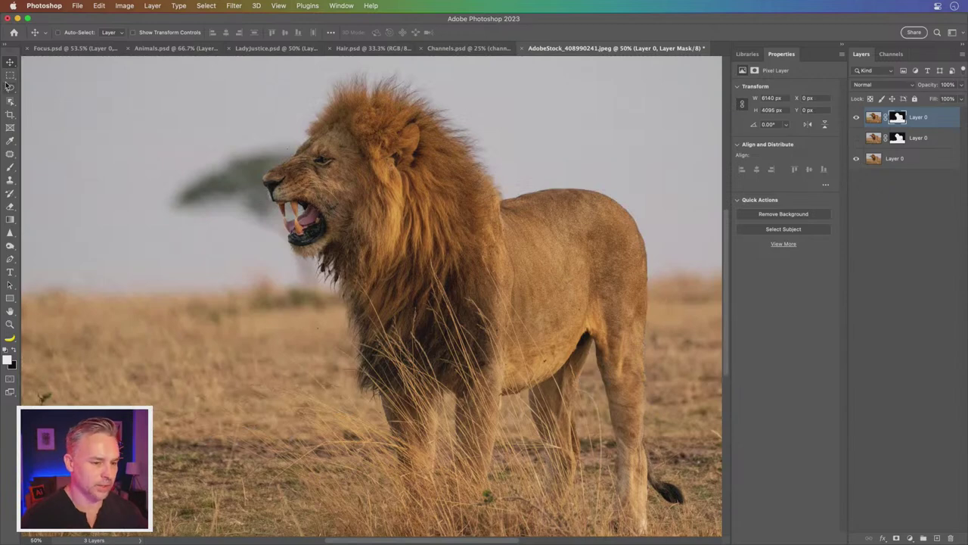
key(super+alt+t)
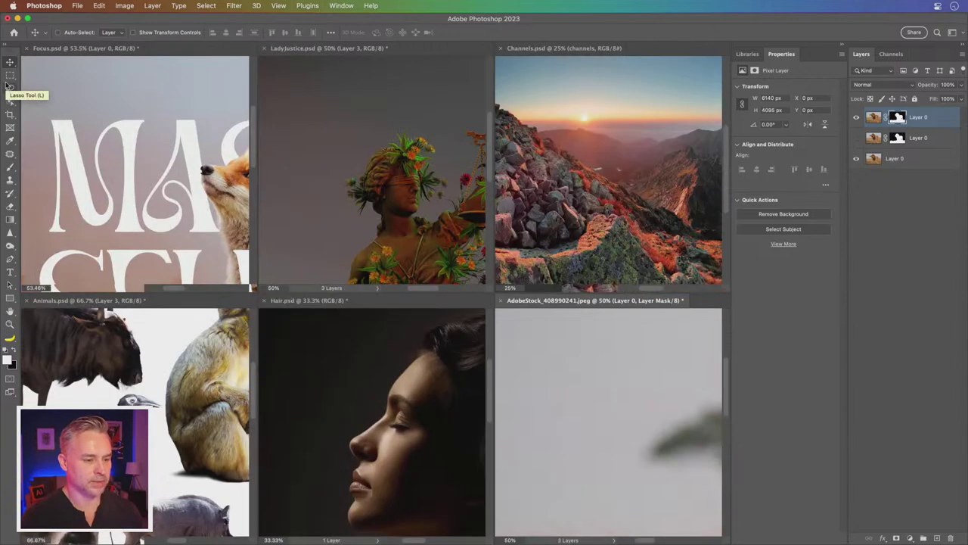
click(165, 167)
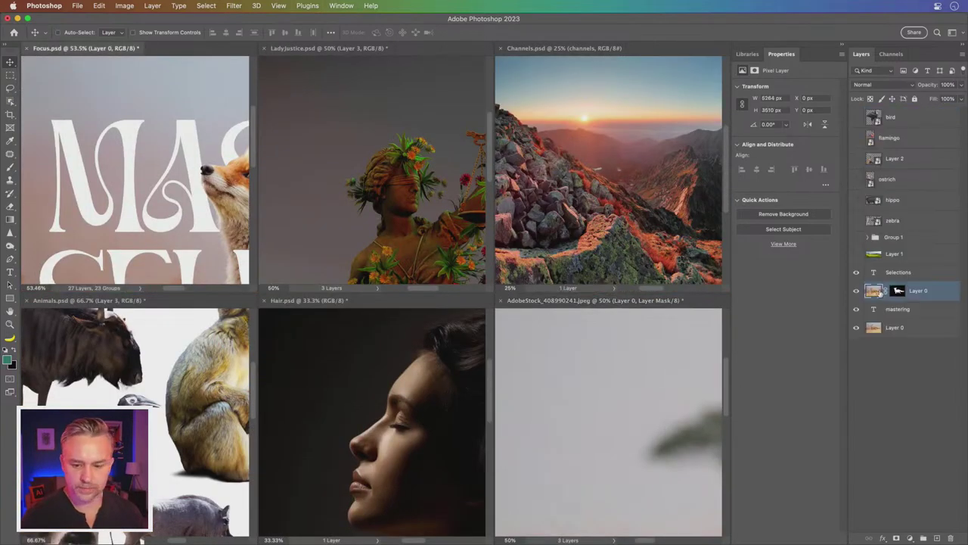
click(901, 274)
super+click(910, 310)
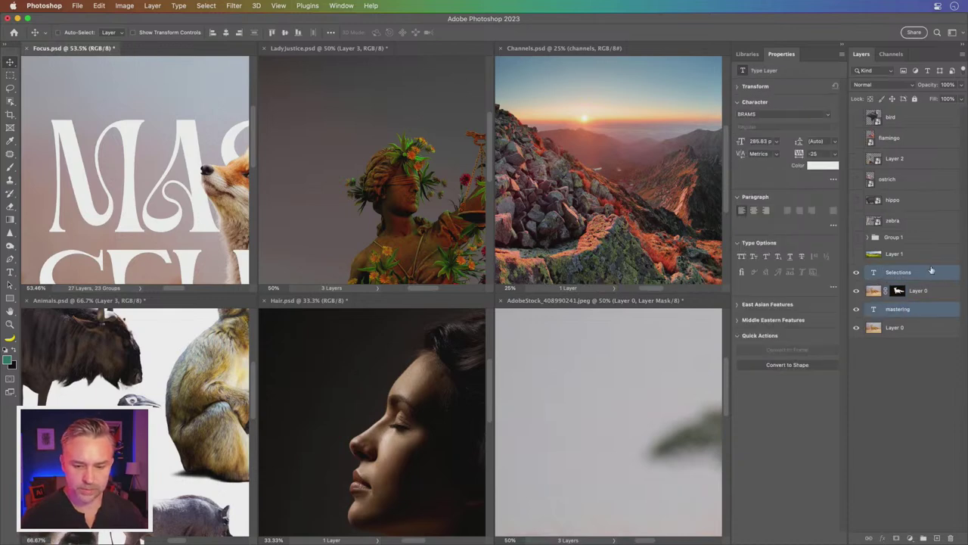
drag(931, 270, 597, 382)
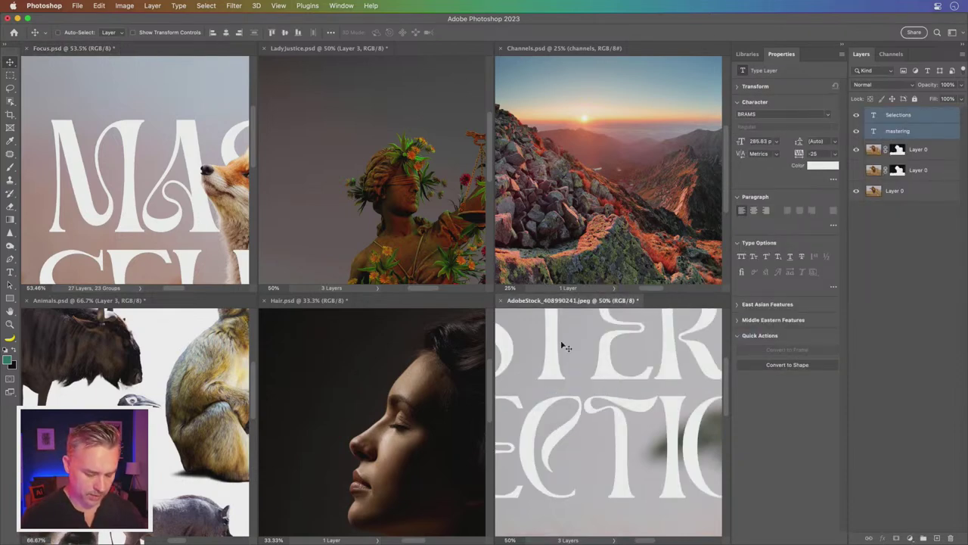
key(super+alt+shift+t)
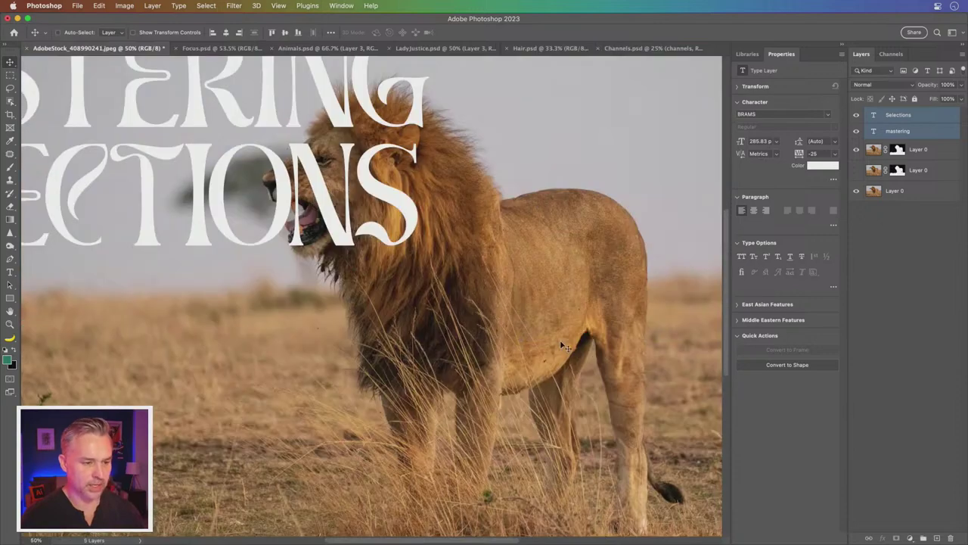
- Place MASTERING beneath the masked lion near the top and move SELECTIONS across the lion's body
drag(195, 147, 482, 249)
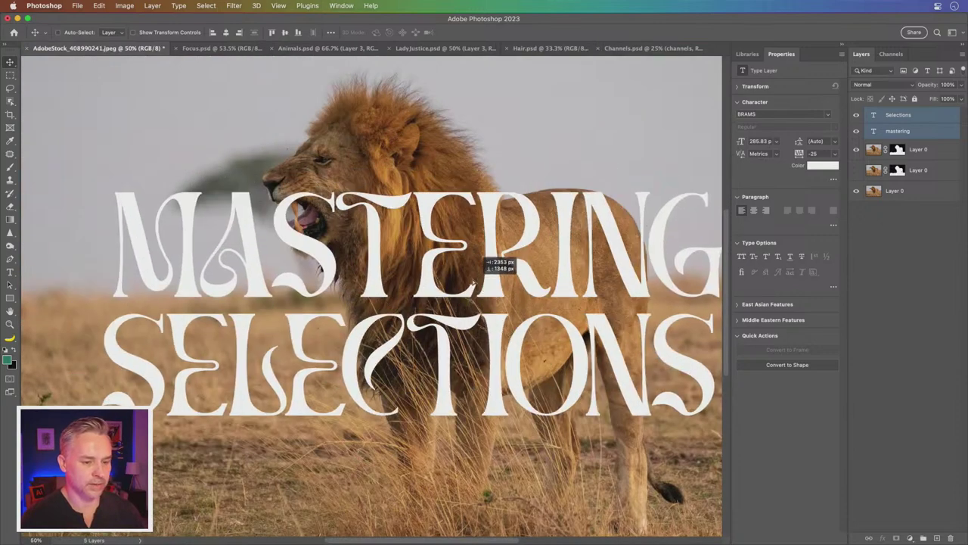
click(931, 133)
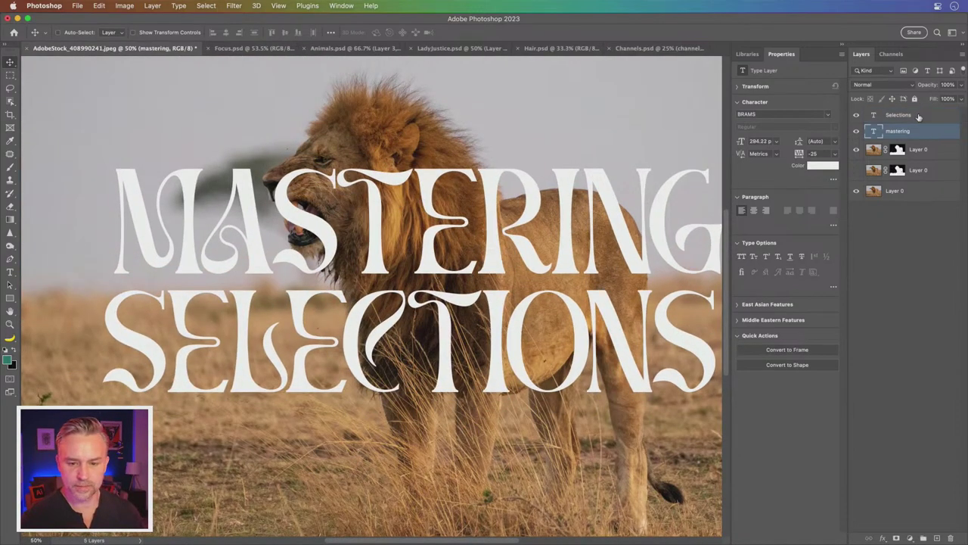
drag(914, 144, 918, 159)
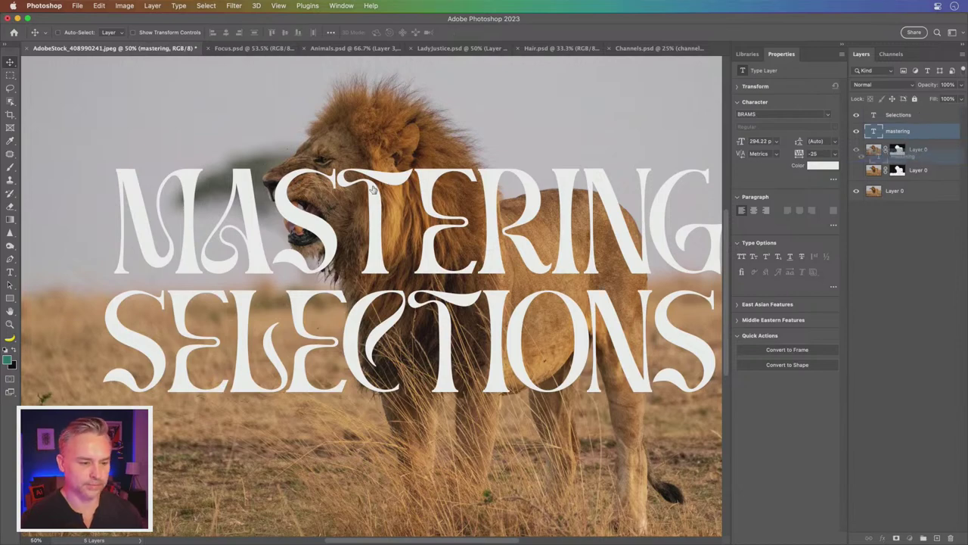
key(super+minus)
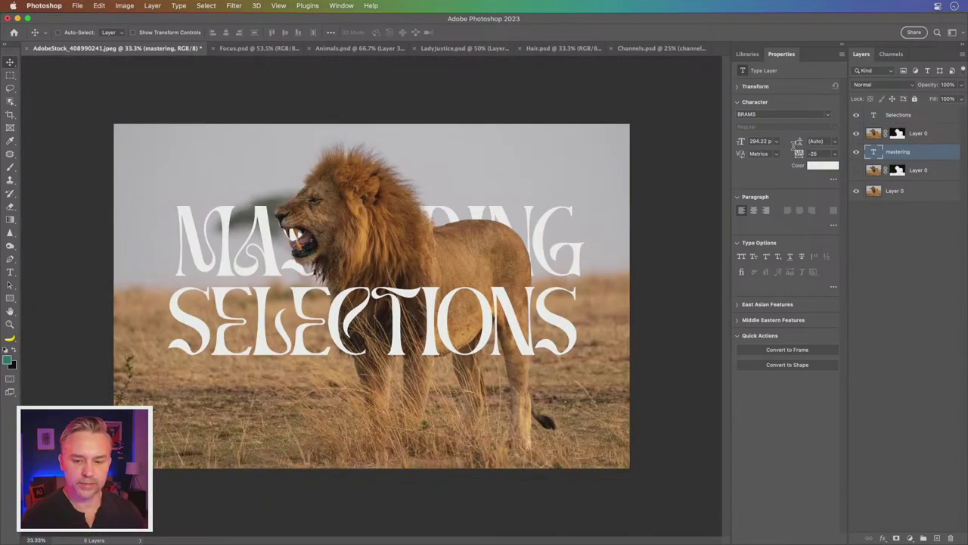
super+click(900, 115)
drag(251, 251, 204, 184)
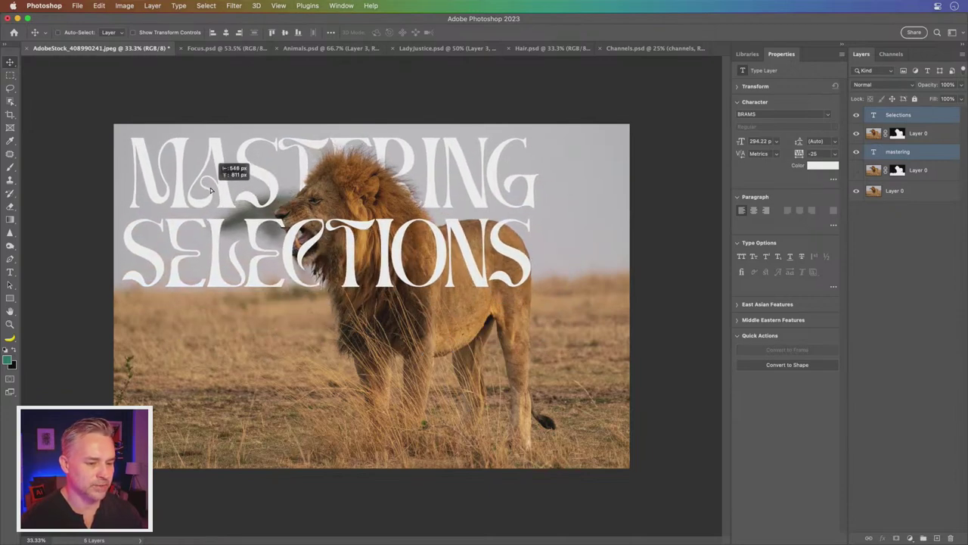
click(934, 116)
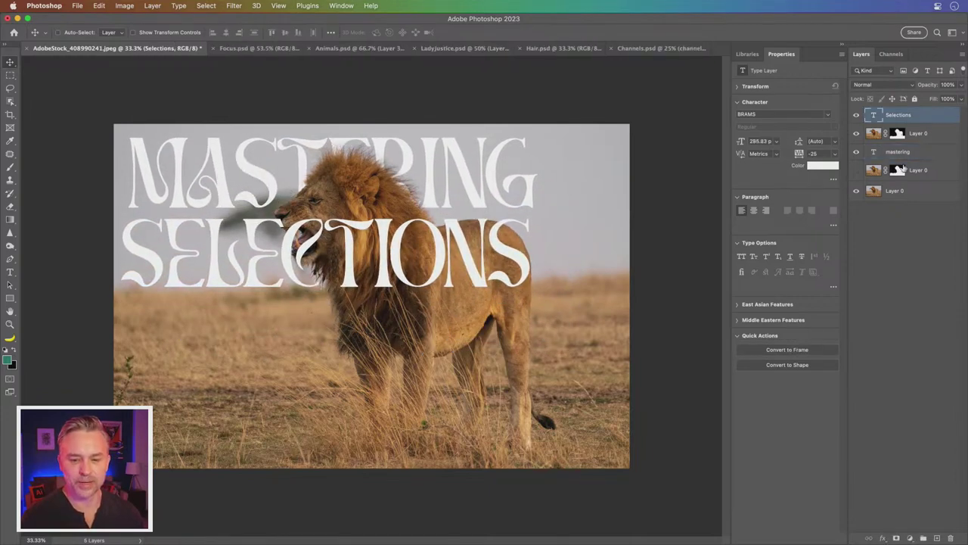
mouse_move(228, 264)
mouse_down()
mouse_move(327, 293)
mouse_move(315, 290)
mouse_up()
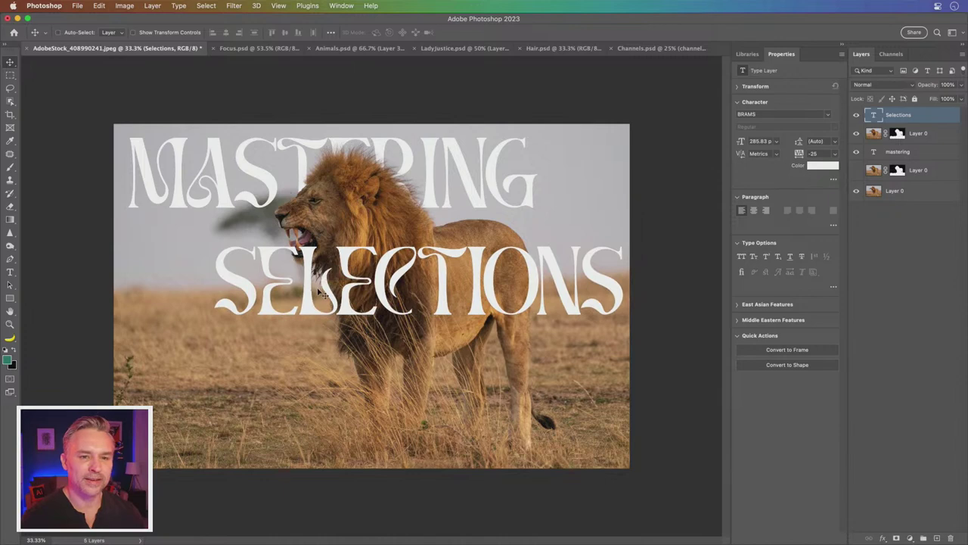
key(shift+Right)
key(shift+Right)
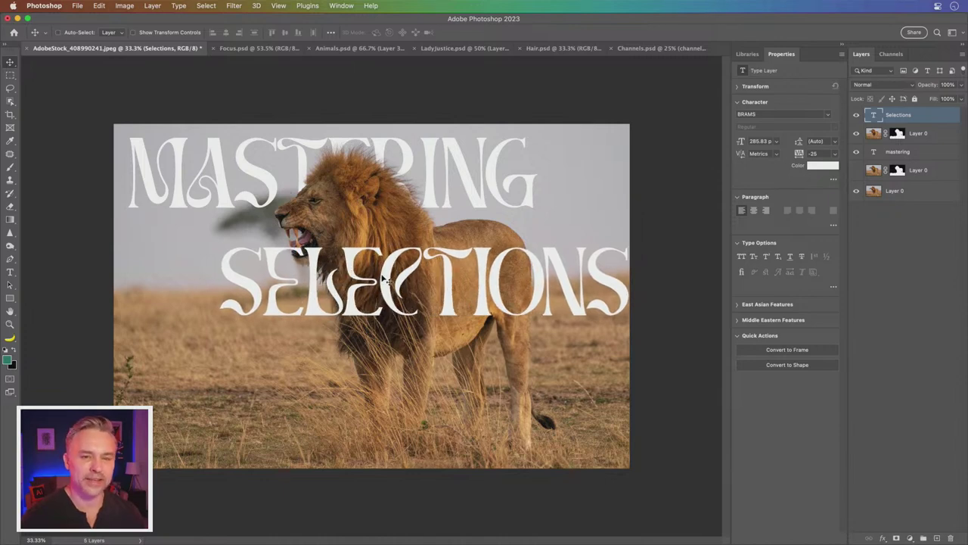
- Zoom in and select the letter E in SELECTIONS with the Type tool, then exit text editing
key(ctrl+plus)
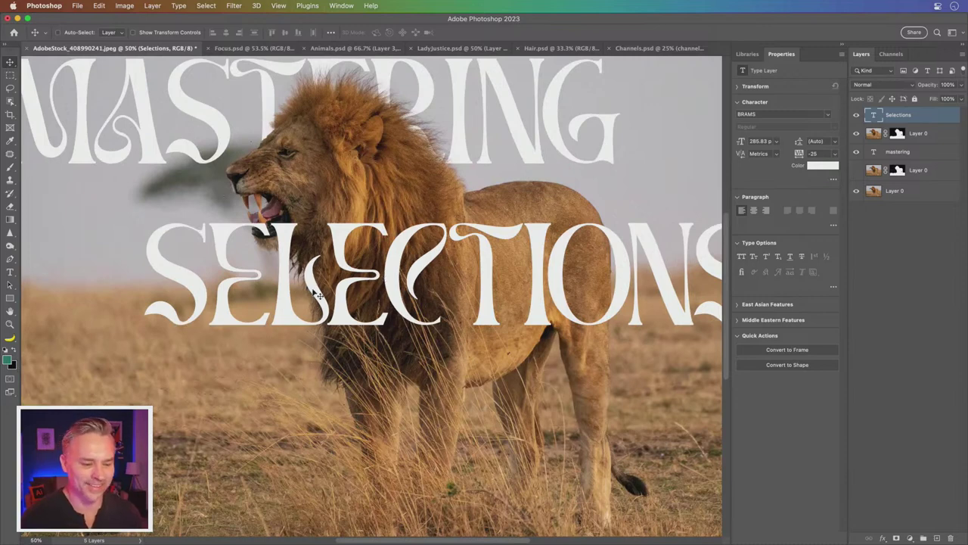
drag(233, 260, 280, 289)
key(t)
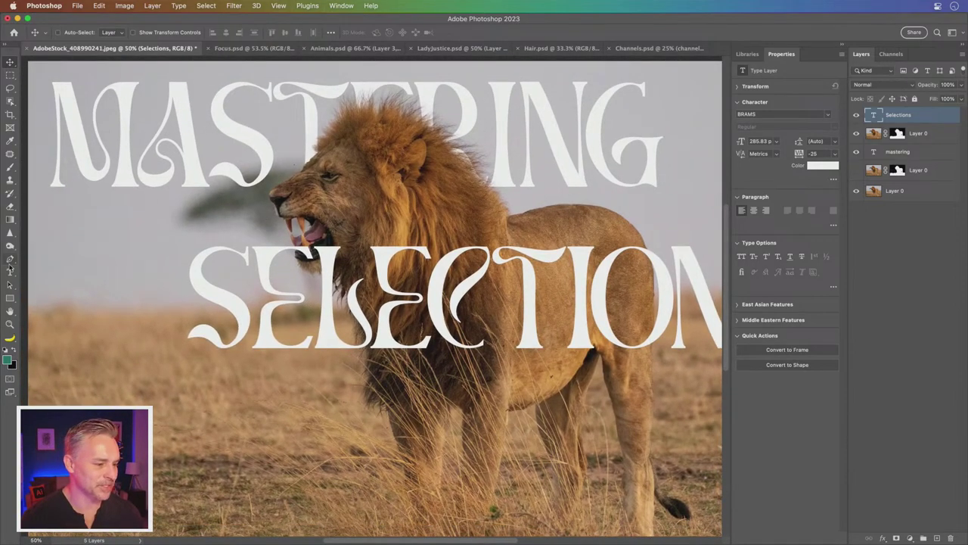
drag(380, 286, 420, 288)
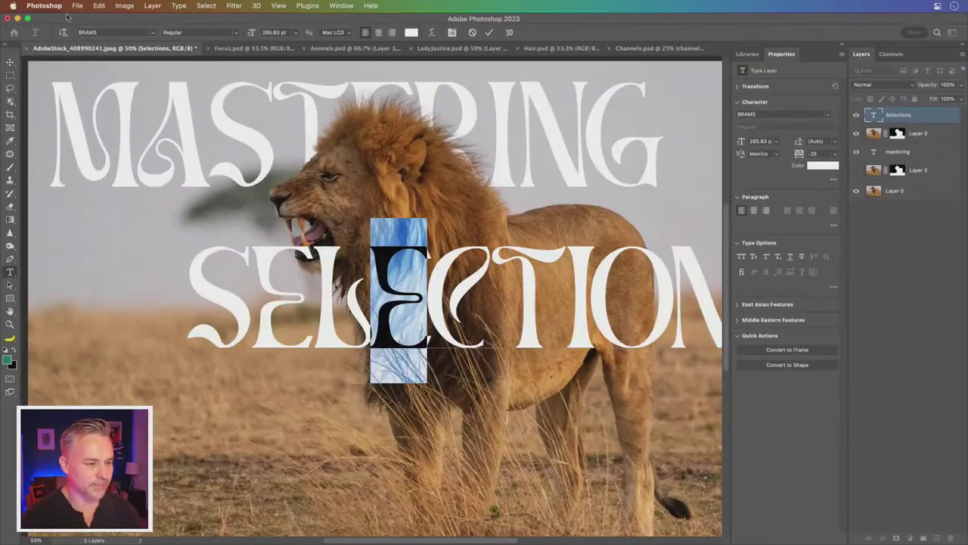
click(9, 74)
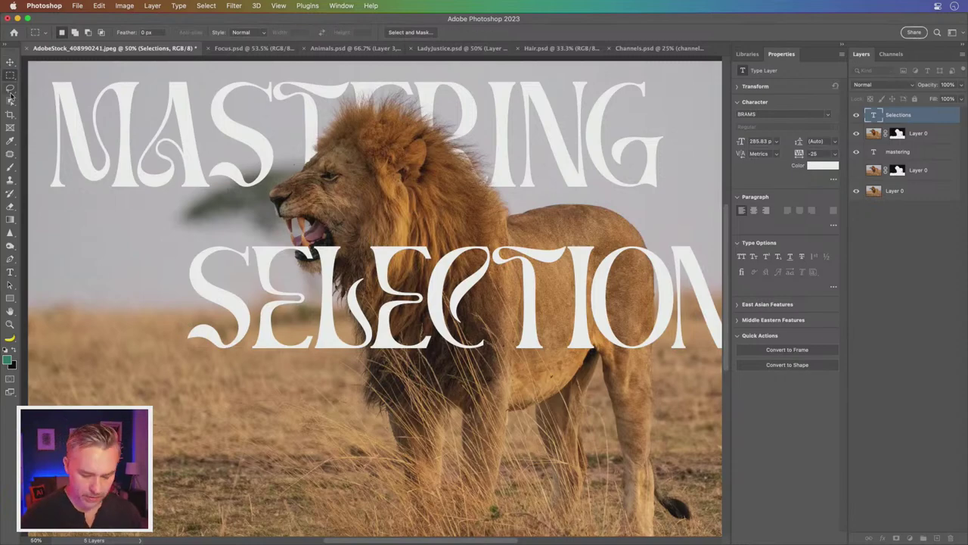
key(super+minus)
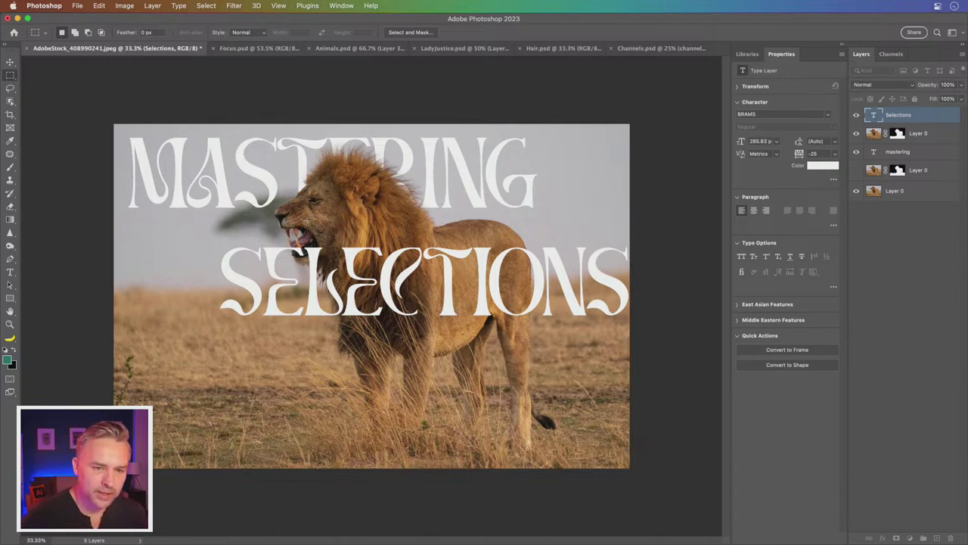
- In Focus.psd, show the animal and landscape layers, select the zebra layer, and zoom to 200%
click(244, 50)
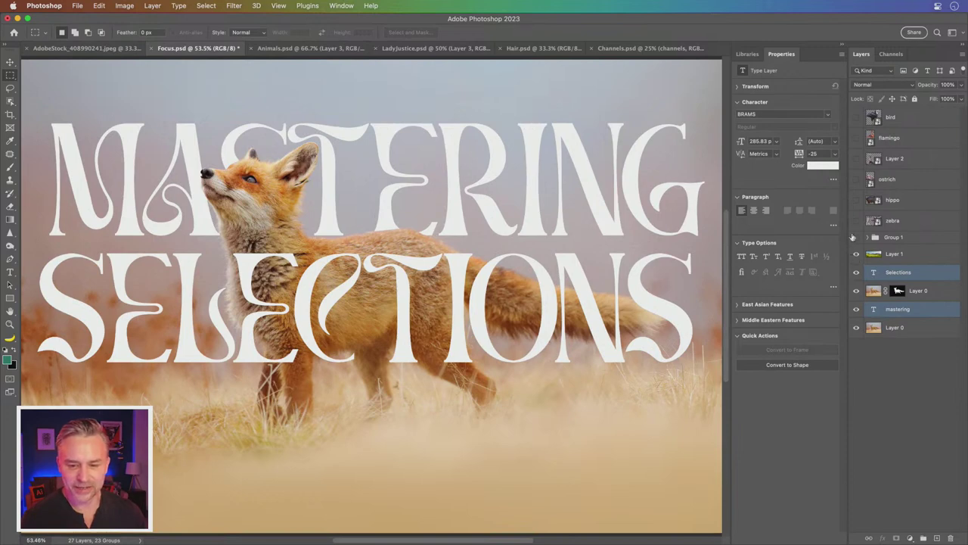
drag(856, 237, 856, 117)
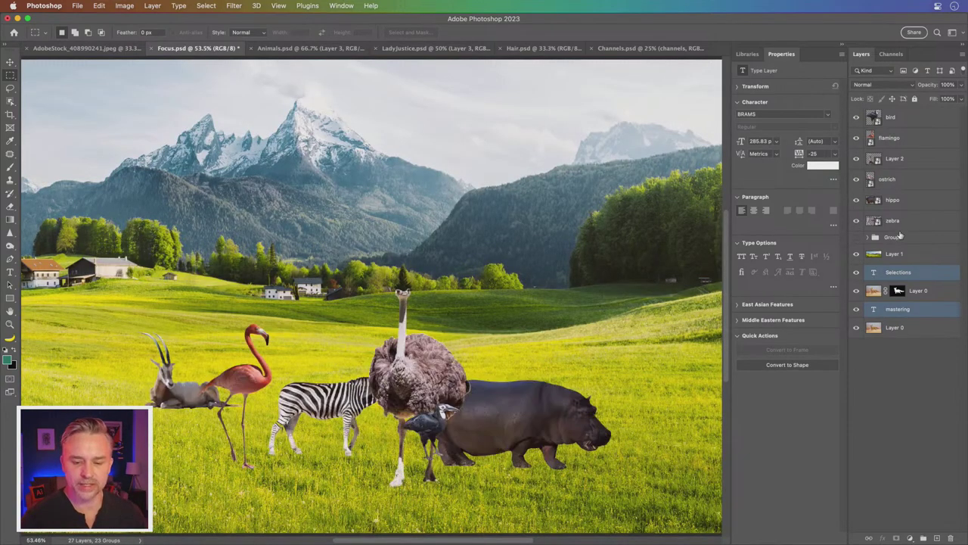
click(908, 222)
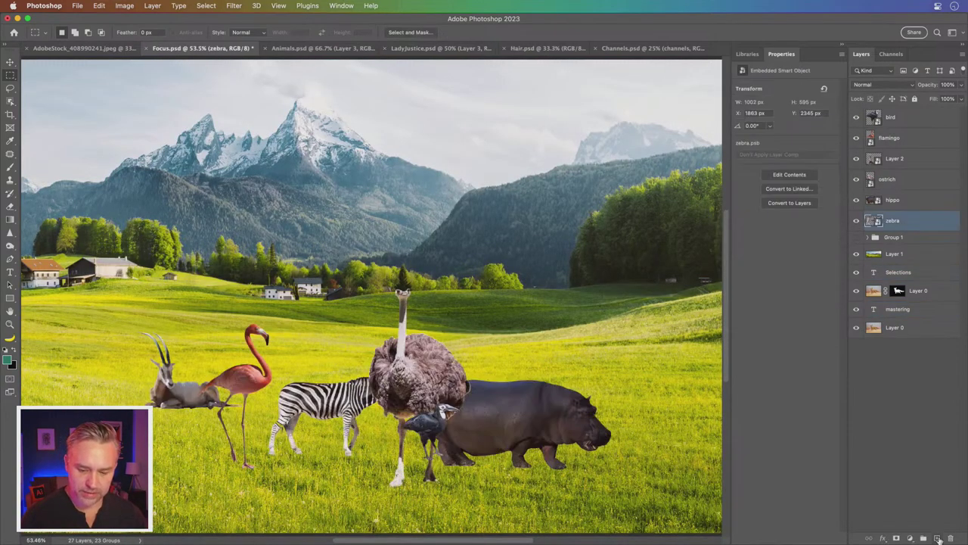
scroll(278, 282, up, 2)
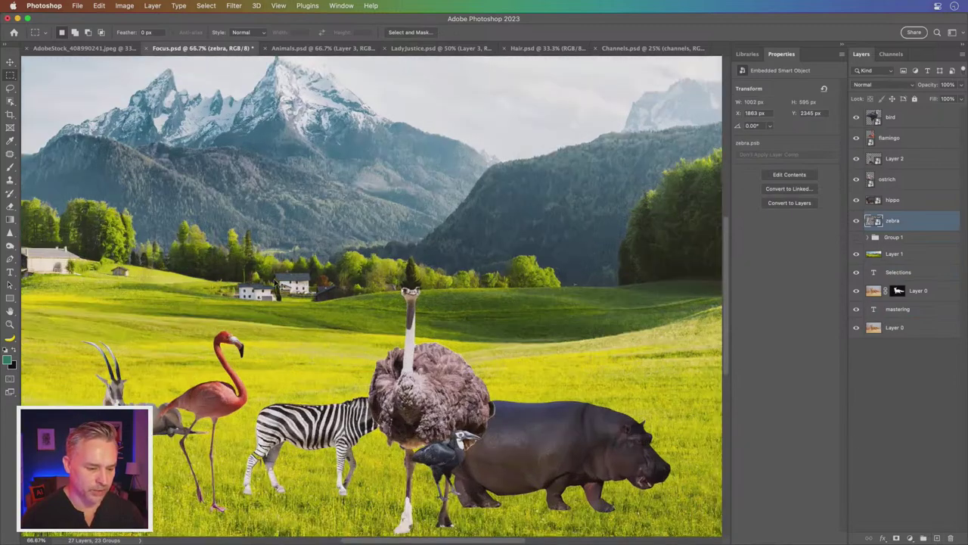
drag(304, 325, 341, 139)
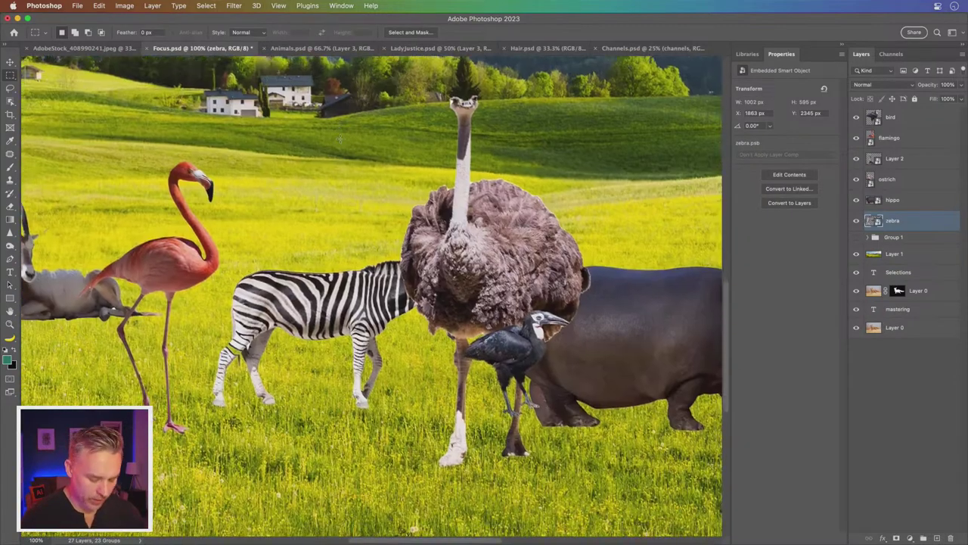
key(ctrl+plus)
drag(255, 289, 346, 161)
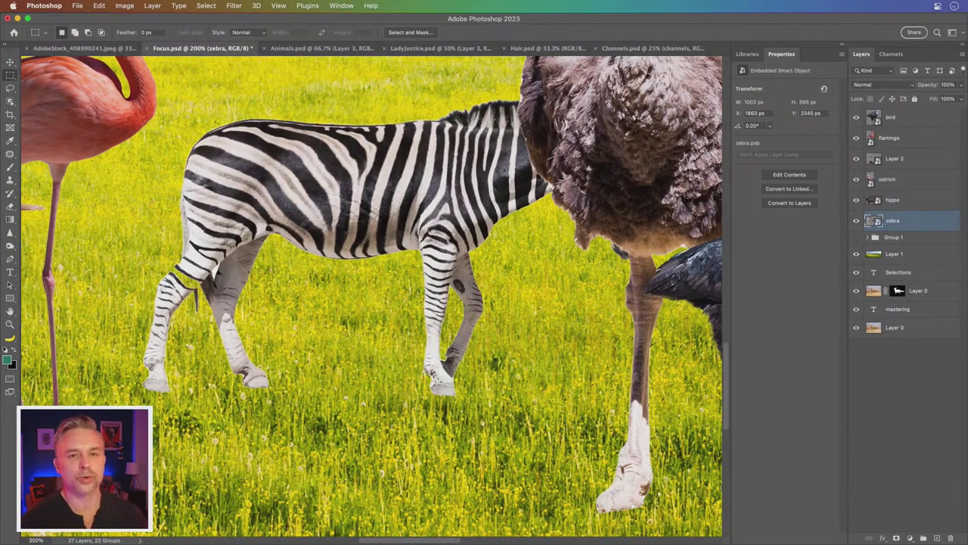
- Choose the regular Brush tool
click(10, 167)
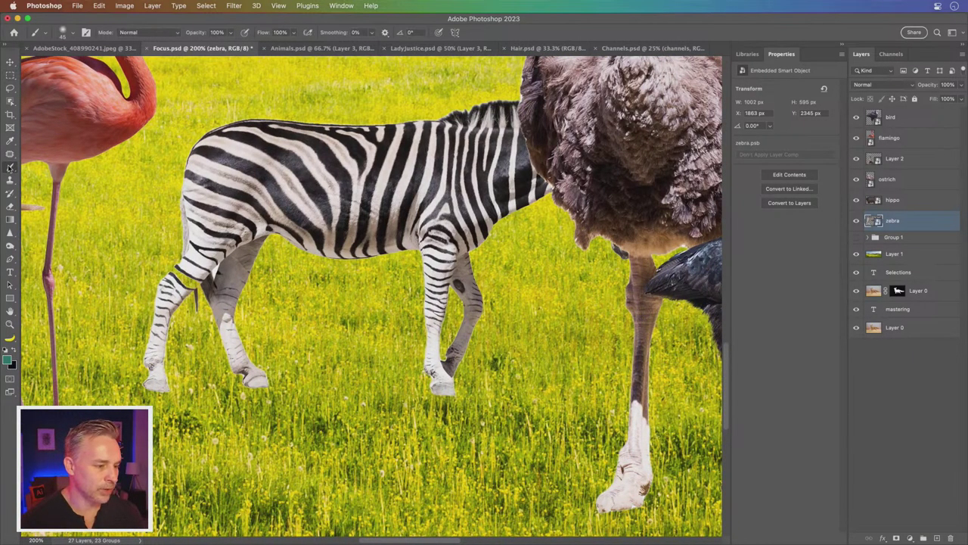
right_click(10, 166)
click(46, 165)
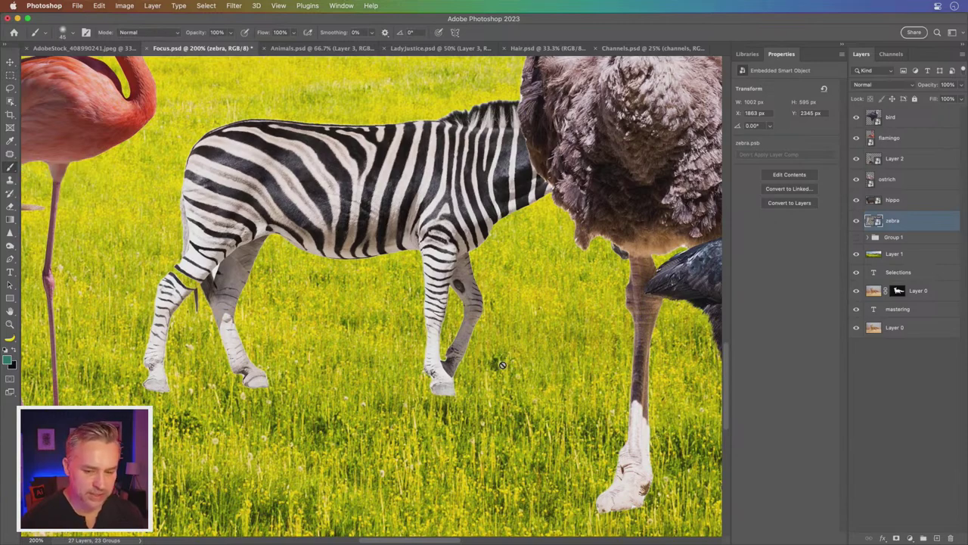
- Add a layer mask to the zebra layer and show the Brushes panel with all folders
click(910, 537)
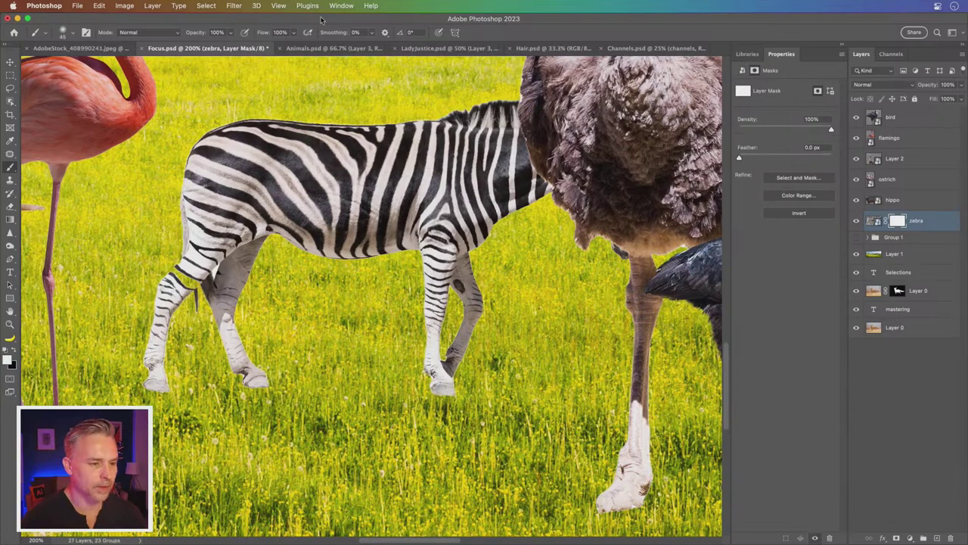
click(341, 6)
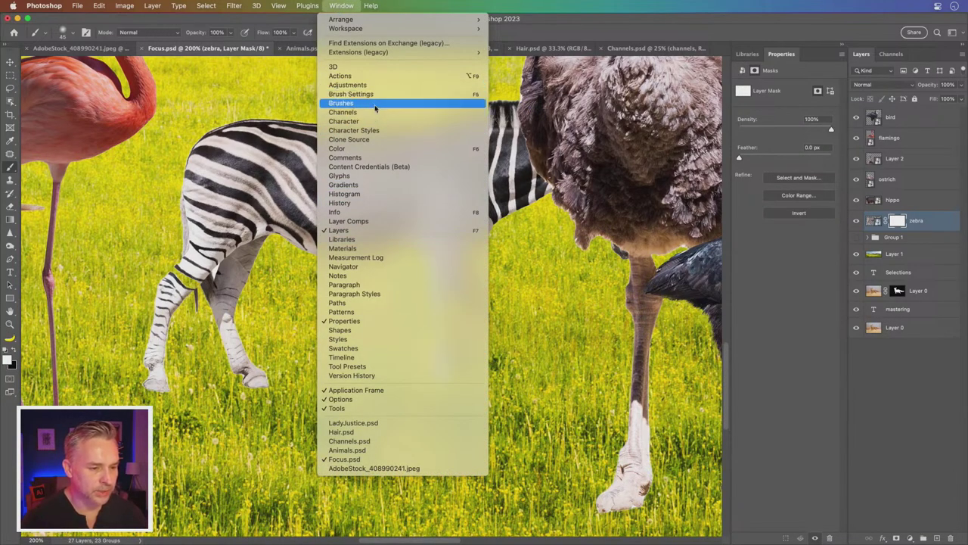
click(374, 104)
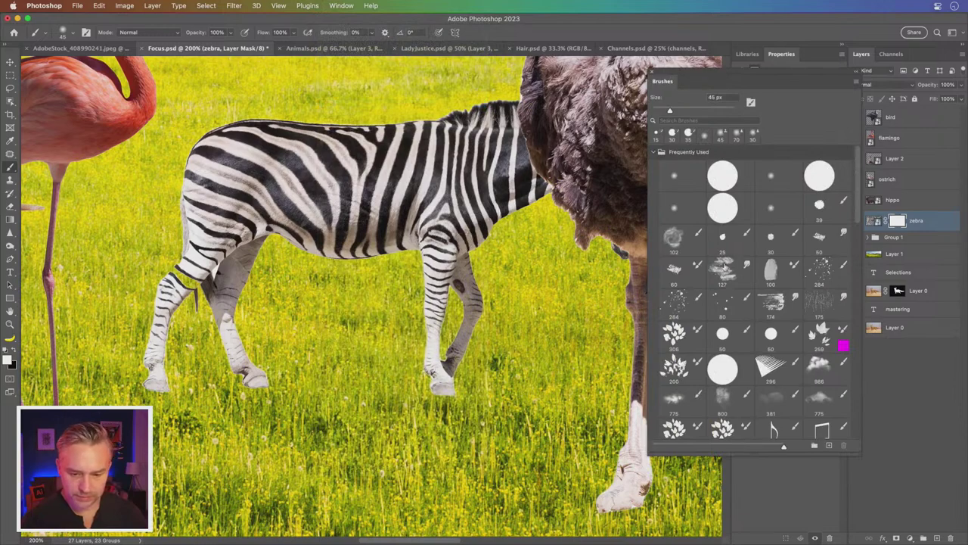
click(653, 153)
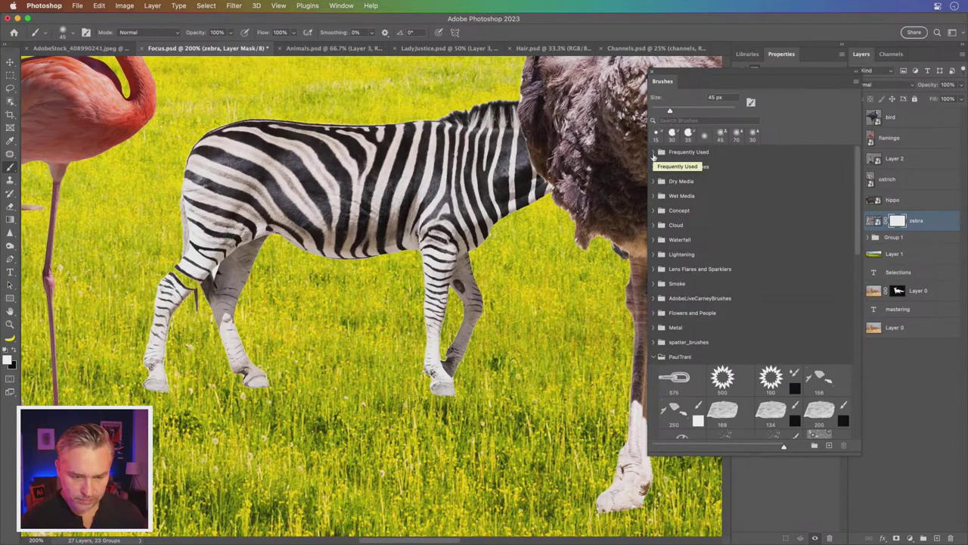
- Search brushes for 'hair', pick the first Concept hair brush, and size it to 200 px
click(670, 120)
text(hair)
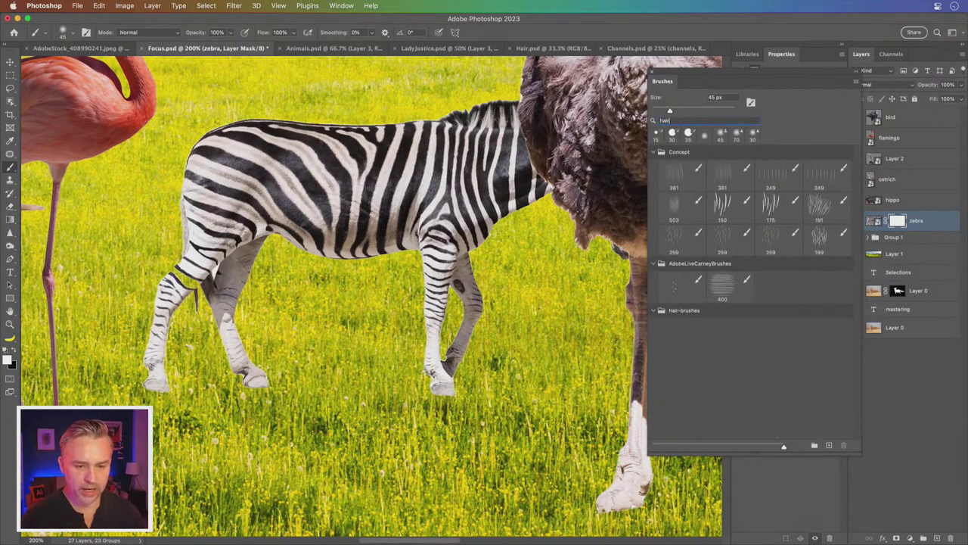
click(677, 181)
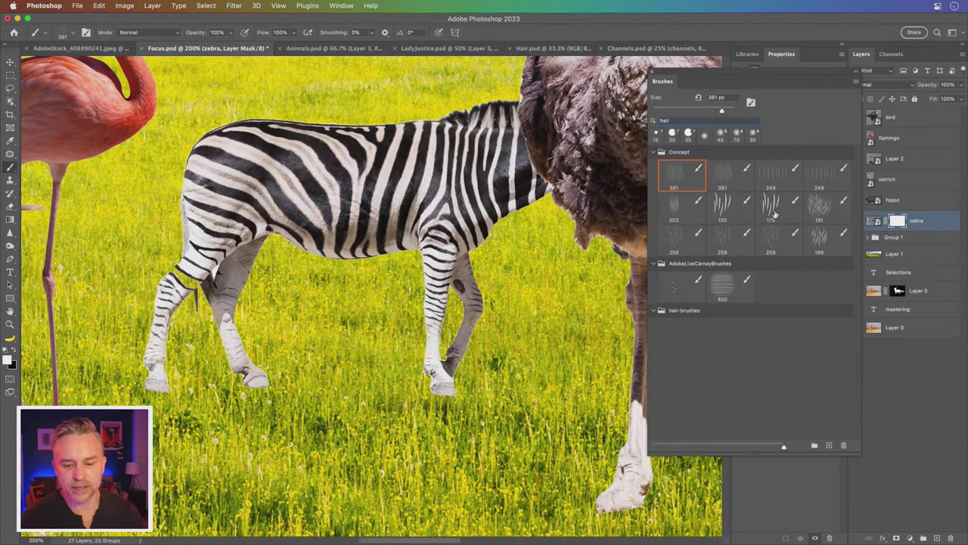
click(818, 214)
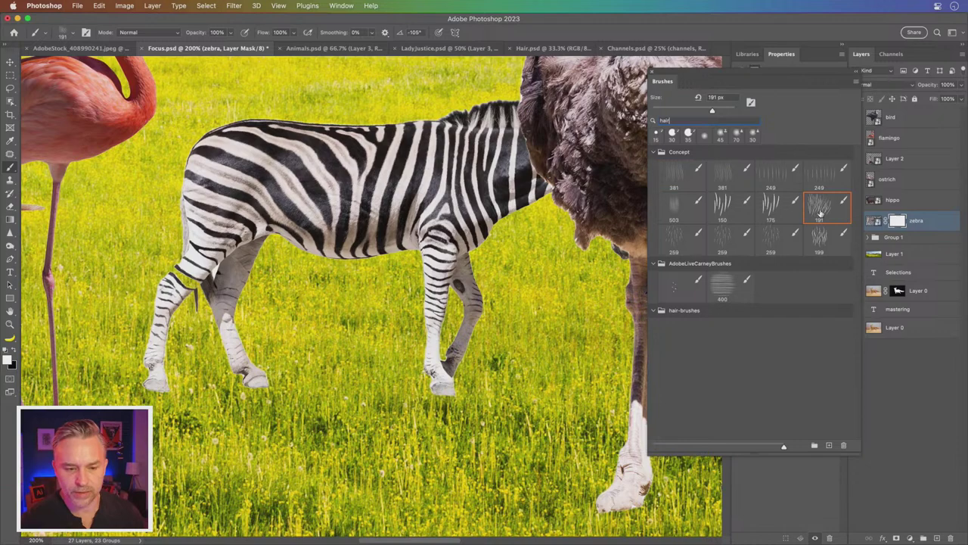
click(676, 180)
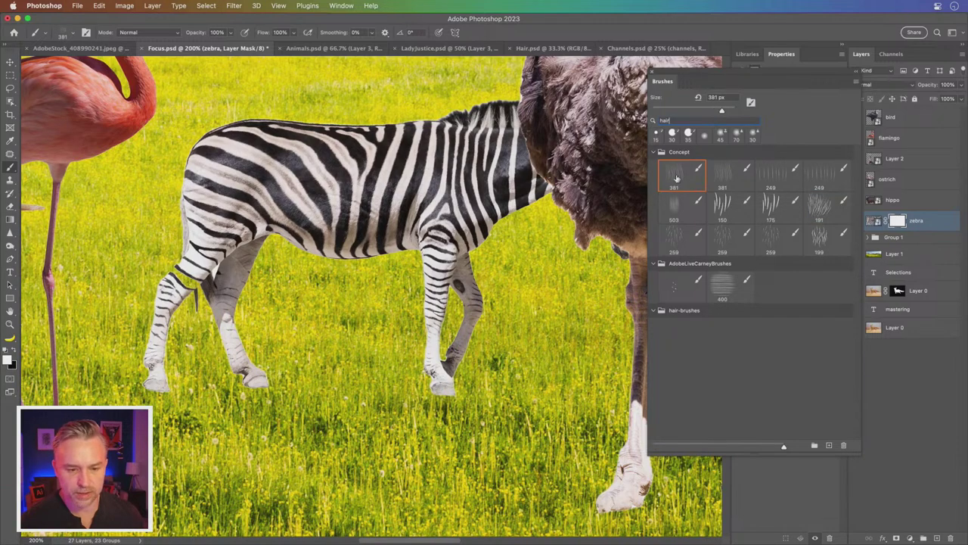
text([[[[[[)
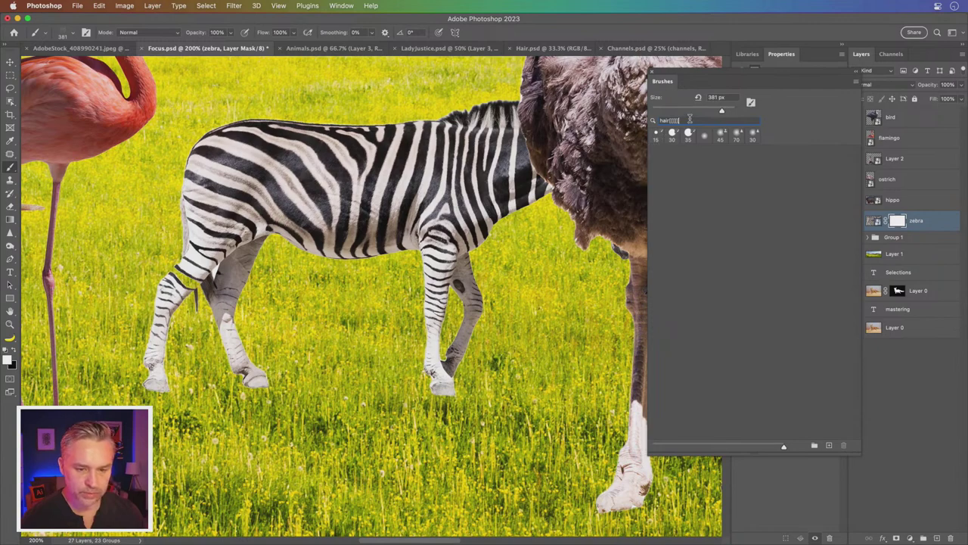
key(Escape)
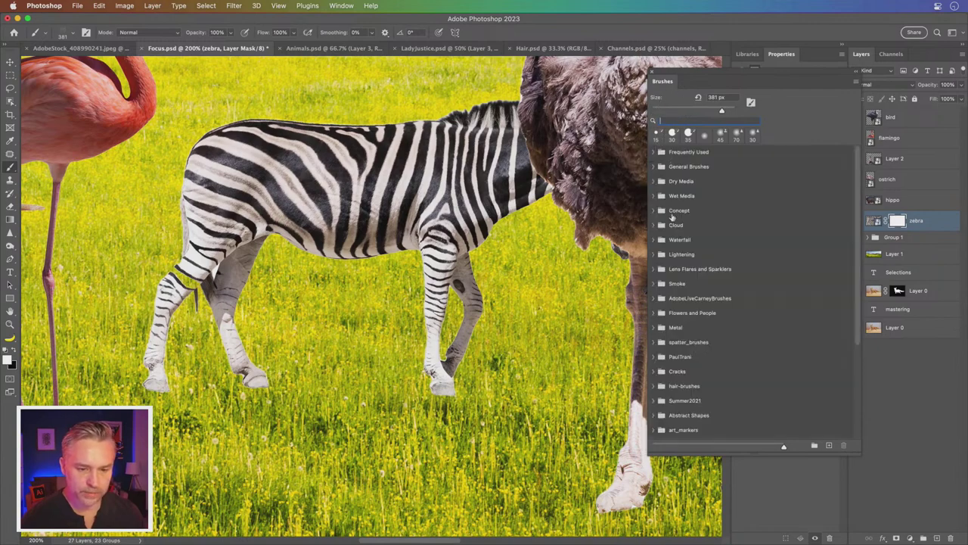
key(bracketleft)
key(bracketleft)
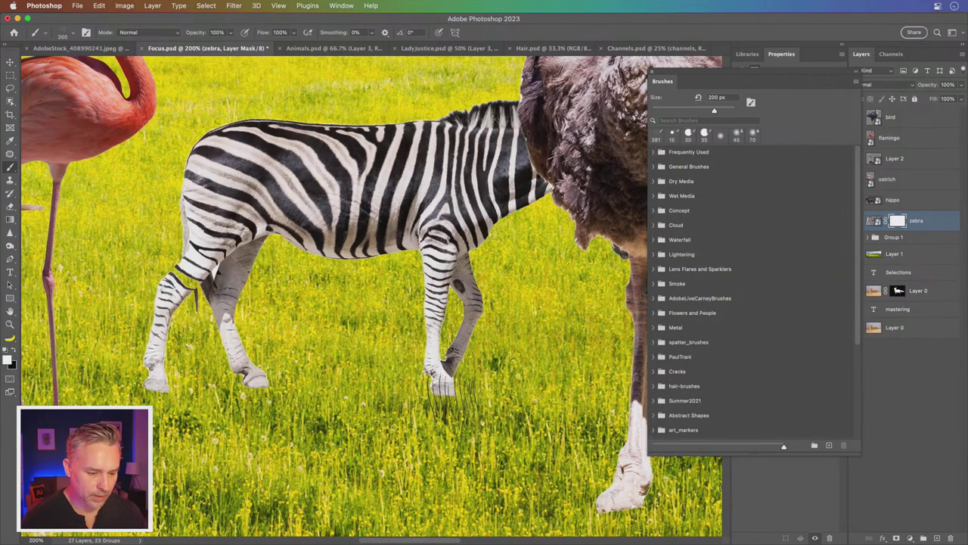
- Paint black grass-blade strokes on the zebra's mask around each hoof at 150–200 px
click(15, 349)
click(436, 392)
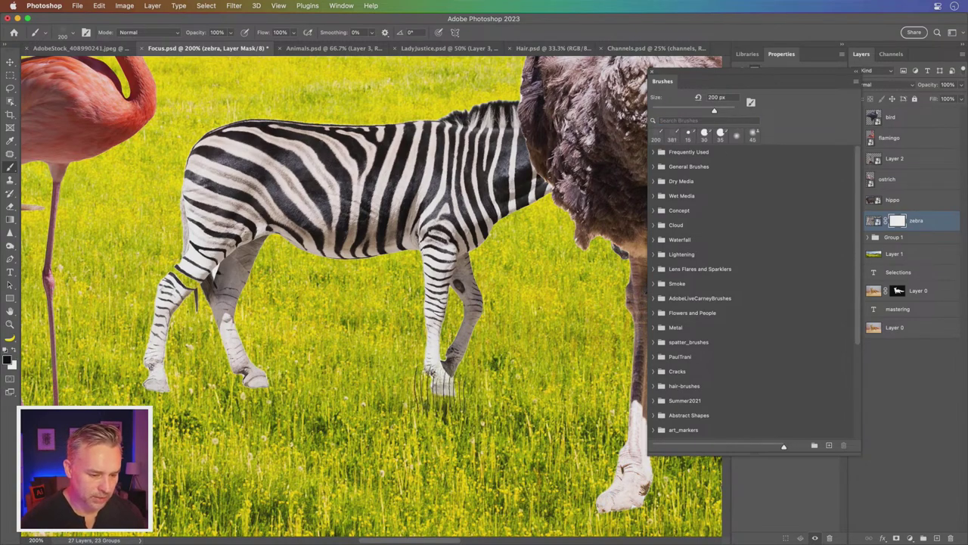
key(bracketleft)
key(bracketleft)
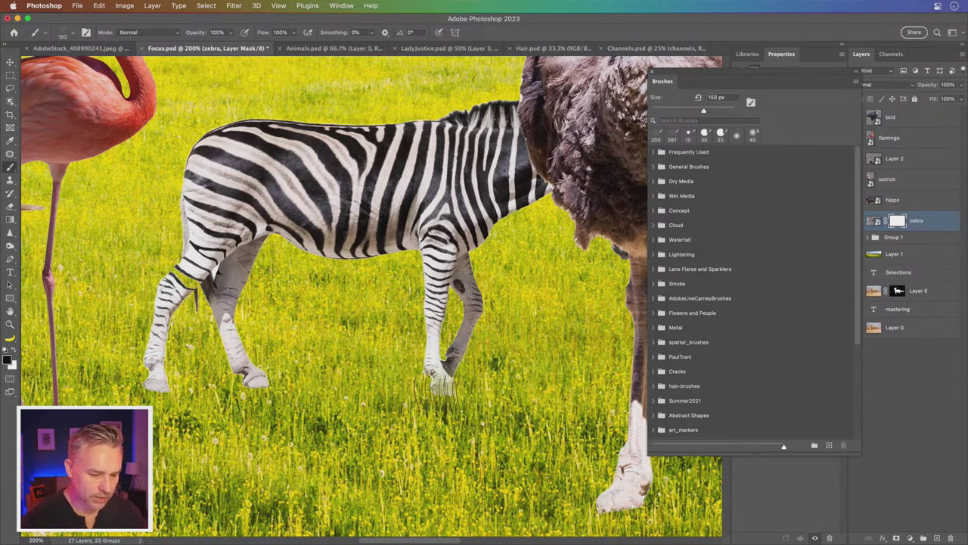
drag(456, 389, 448, 375)
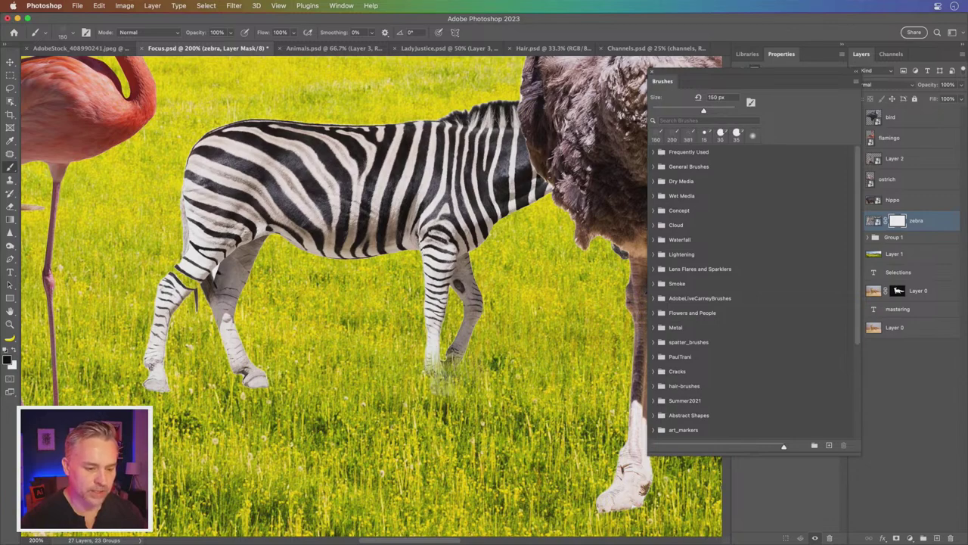
key(bracketright)
key(bracketright)
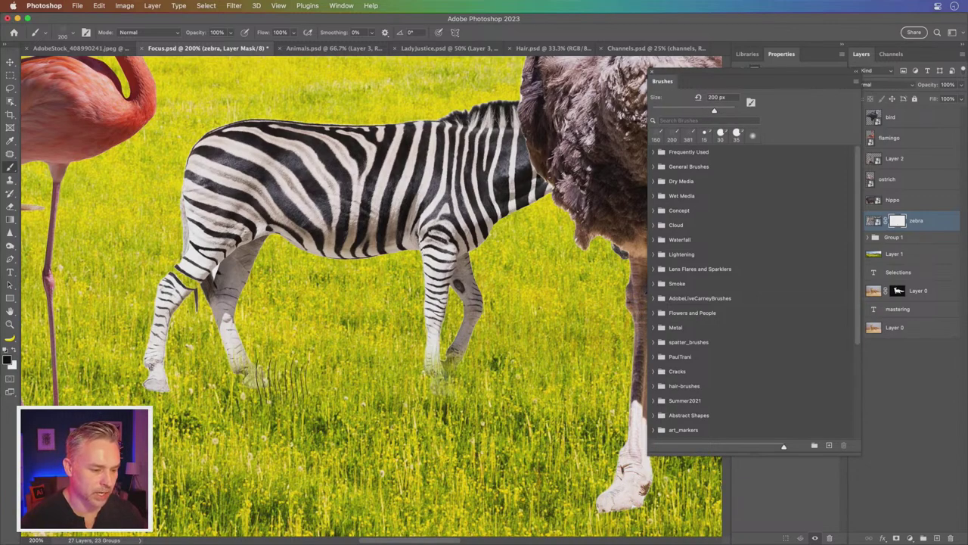
drag(281, 378, 254, 376)
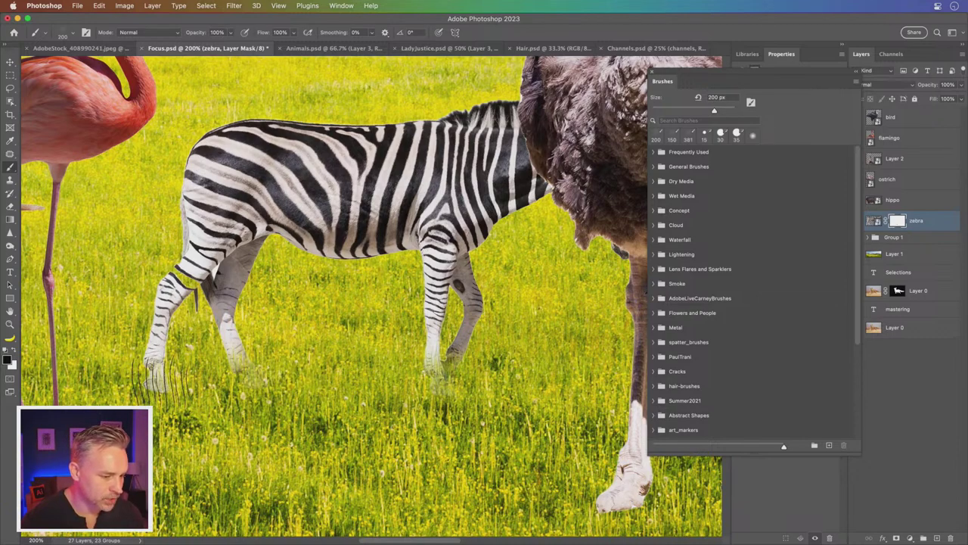
mouse_move(155, 370)
mouse_down()
mouse_move(193, 389)
mouse_move(144, 344)
mouse_up()
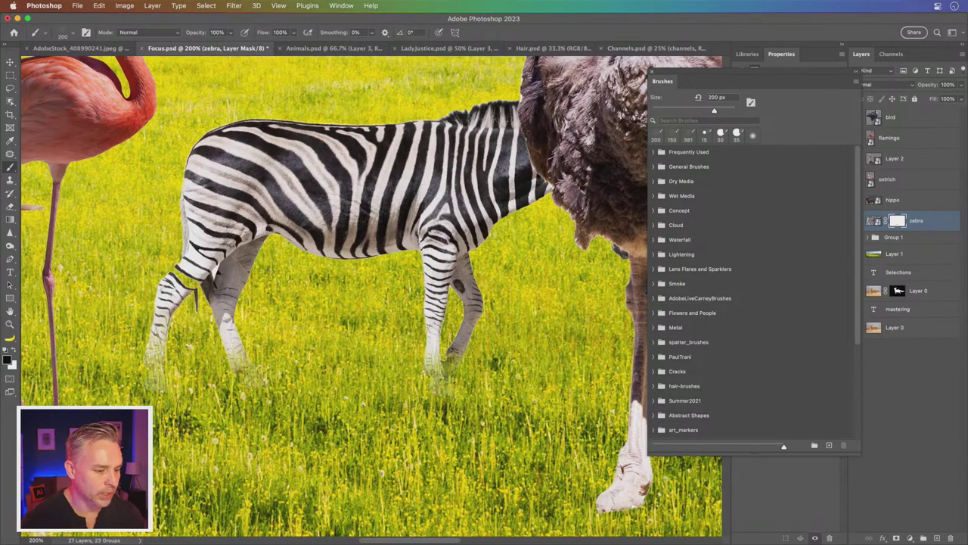
drag(219, 333, 250, 386)
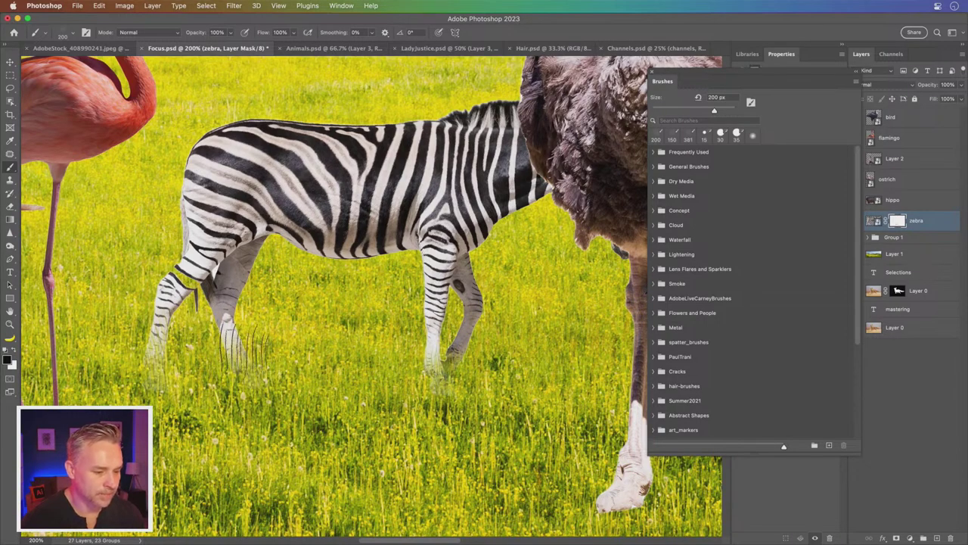
mouse_move(408, 393)
mouse_down()
mouse_move(423, 374)
mouse_move(261, 340)
mouse_up()
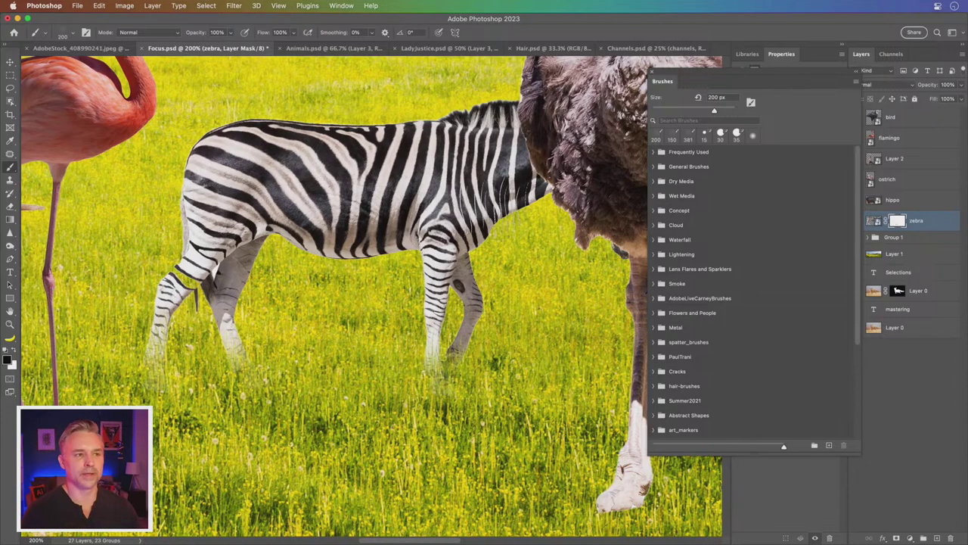
- Add a new Layer 3 above Group 1 and pick a soft round black brush
drag(749, 85, 546, 100)
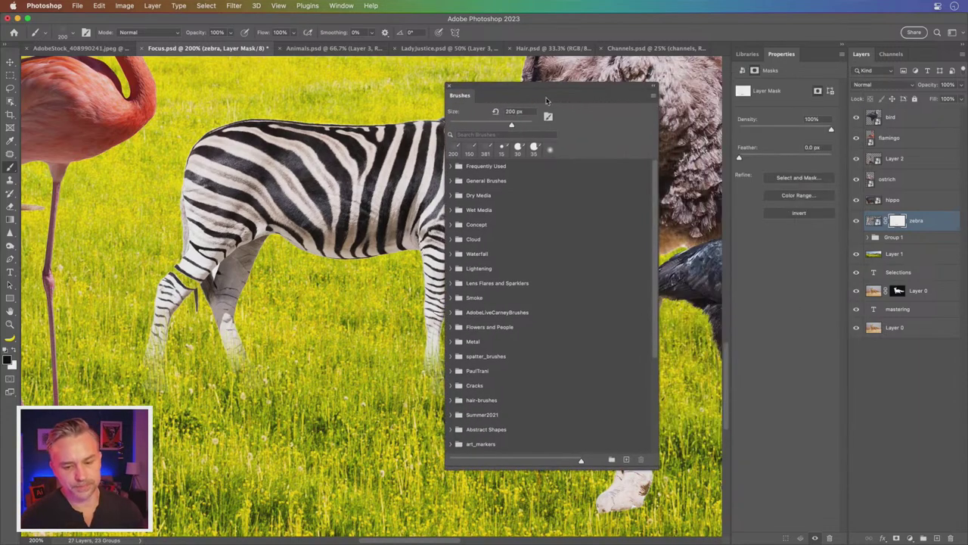
click(923, 238)
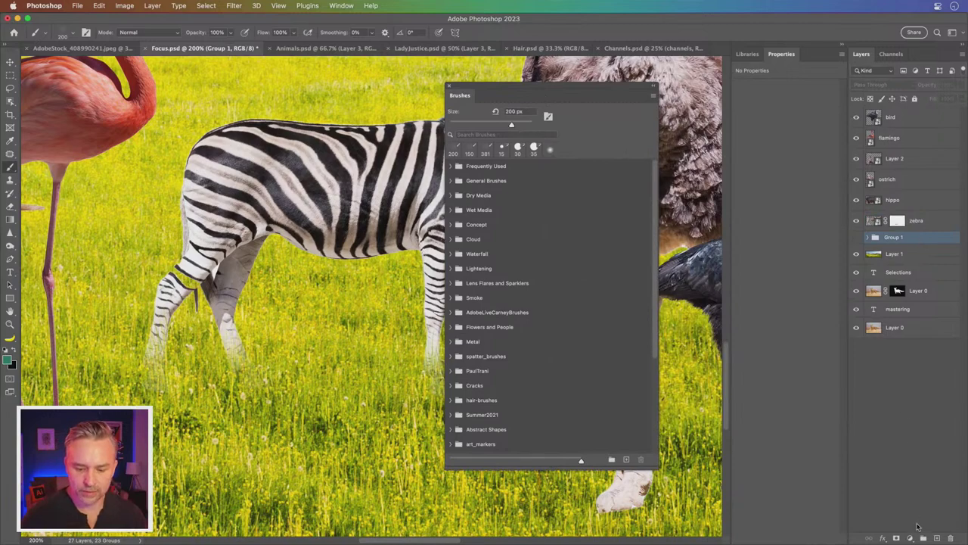
click(937, 538)
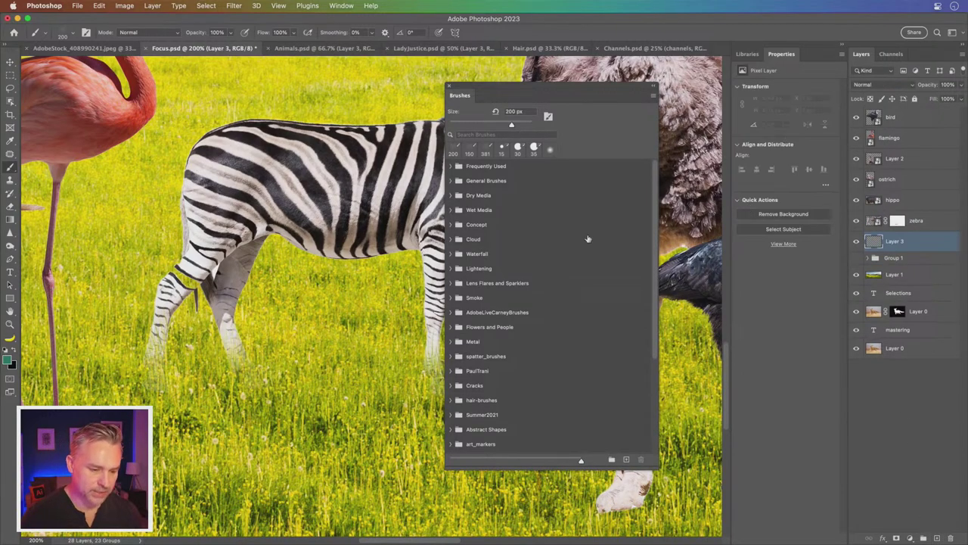
click(450, 167)
click(468, 189)
key(x)
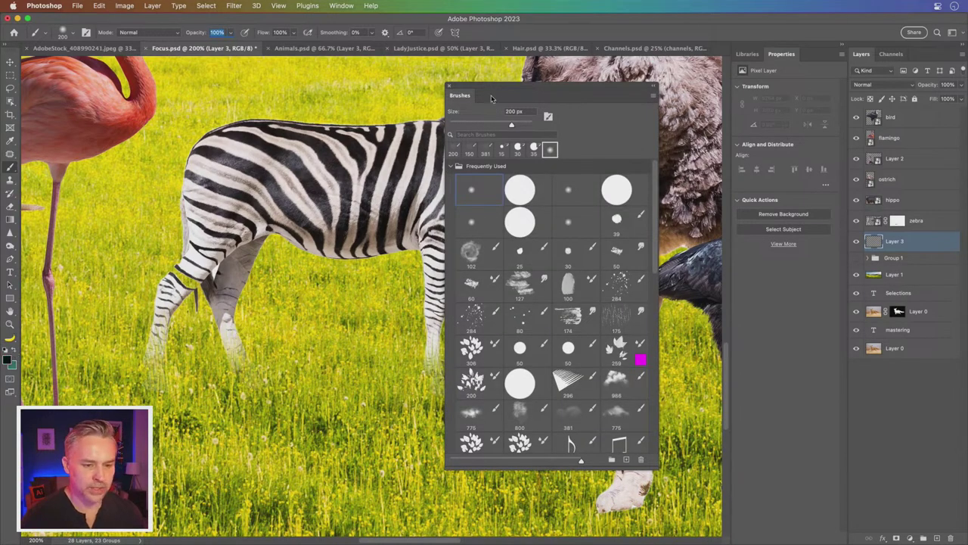
- Undo a trial shadow stroke under the zebra and shrink the brush to 150 px
drag(530, 94, 670, 110)
mouse_move(279, 332)
mouse_down()
mouse_move(530, 341)
mouse_move(277, 335)
mouse_up()
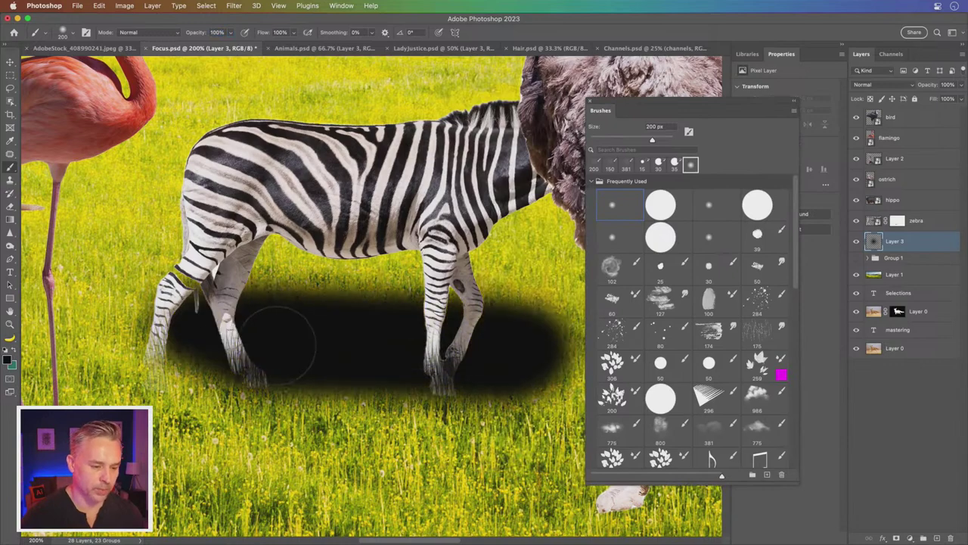
key(ctrl+z)
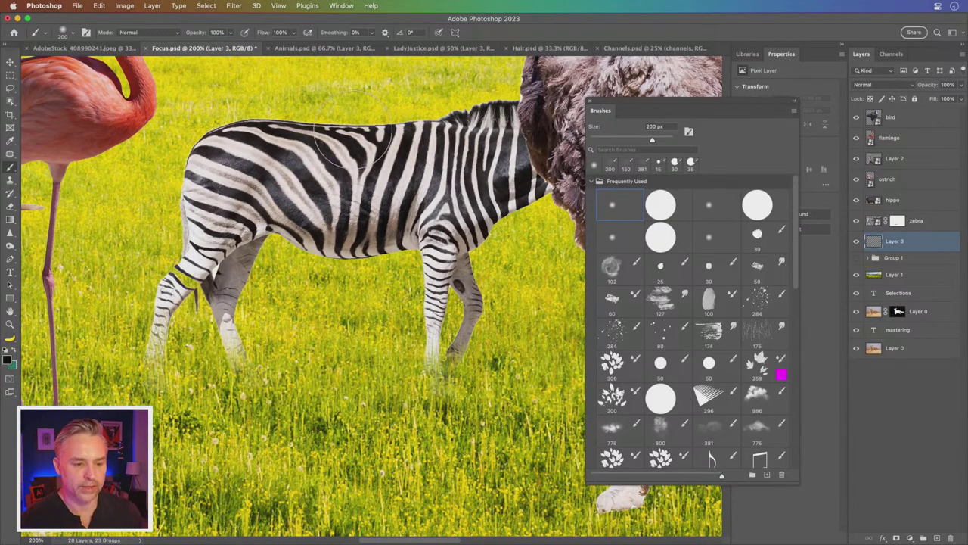
key(super+minus)
key(super+minus)
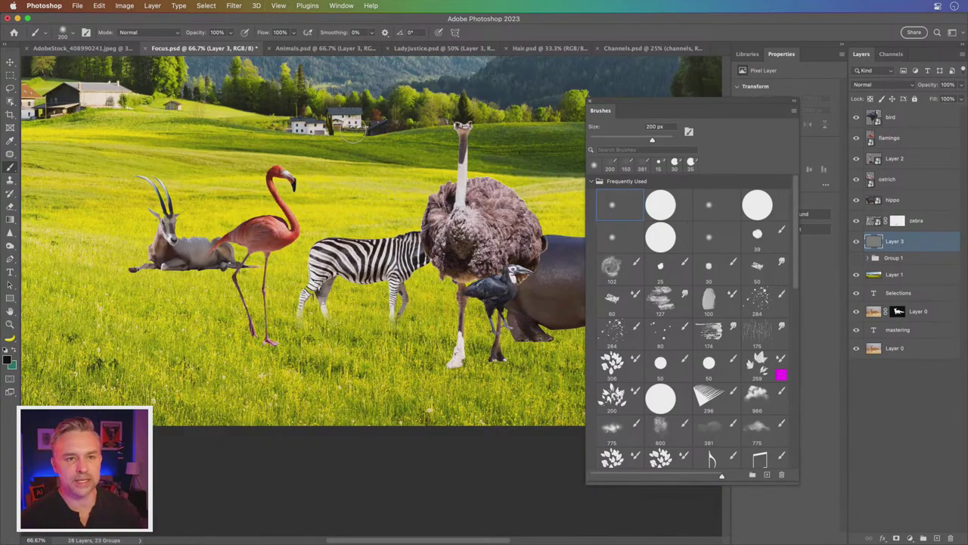
key(super+plus)
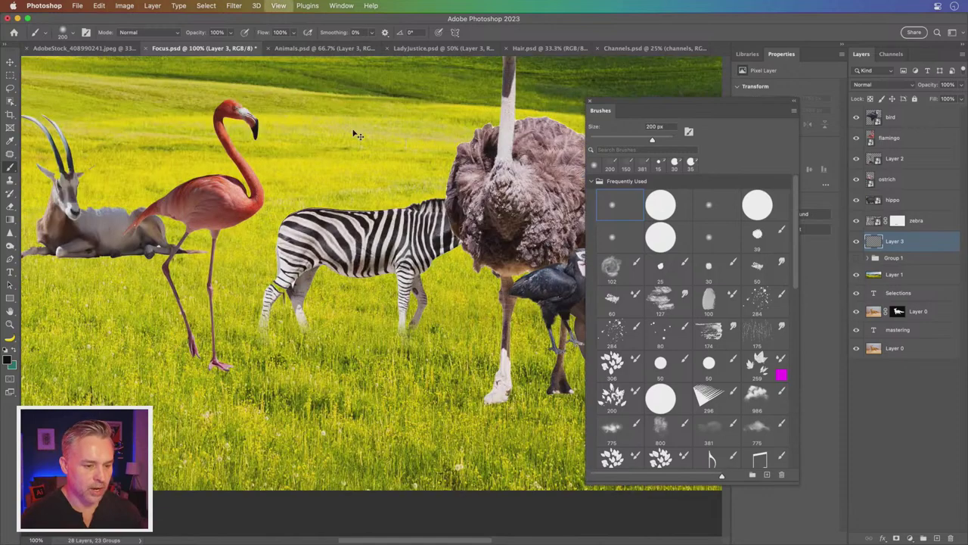
key(super+plus)
key(bracketleft)
key(bracketleft)
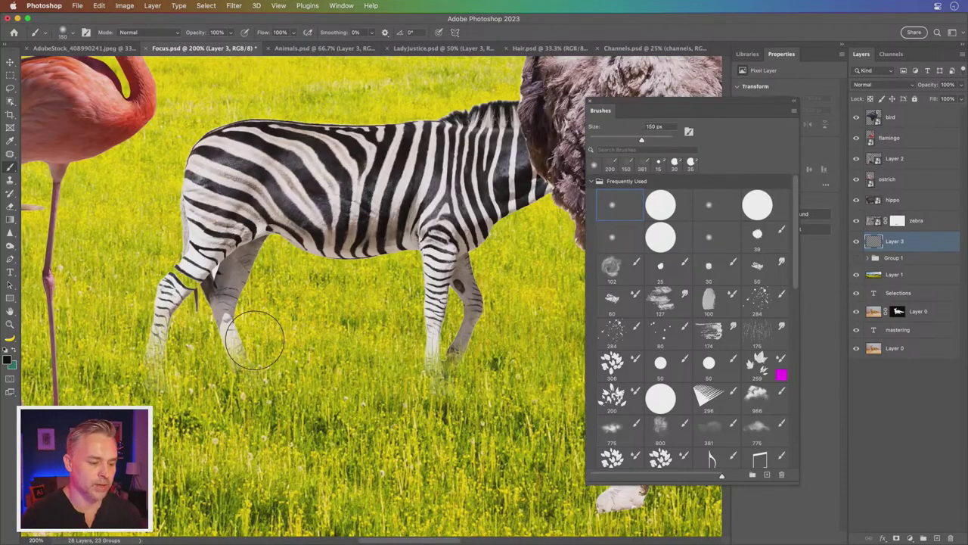
- Shrink the brush to 100 px and undo a too-dark shadow stroke under the zebra
click(909, 538)
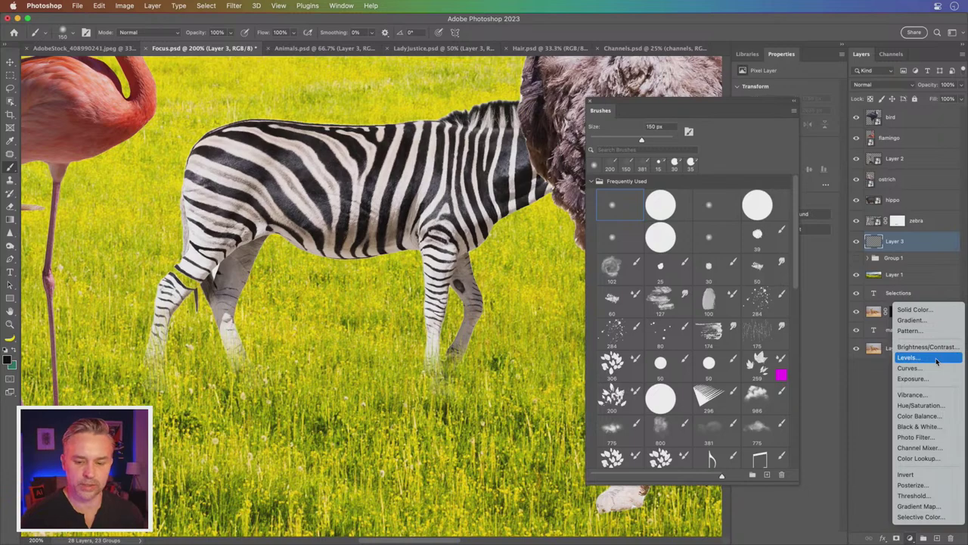
key(Escape)
key(bracketleft)
key(bracketleft)
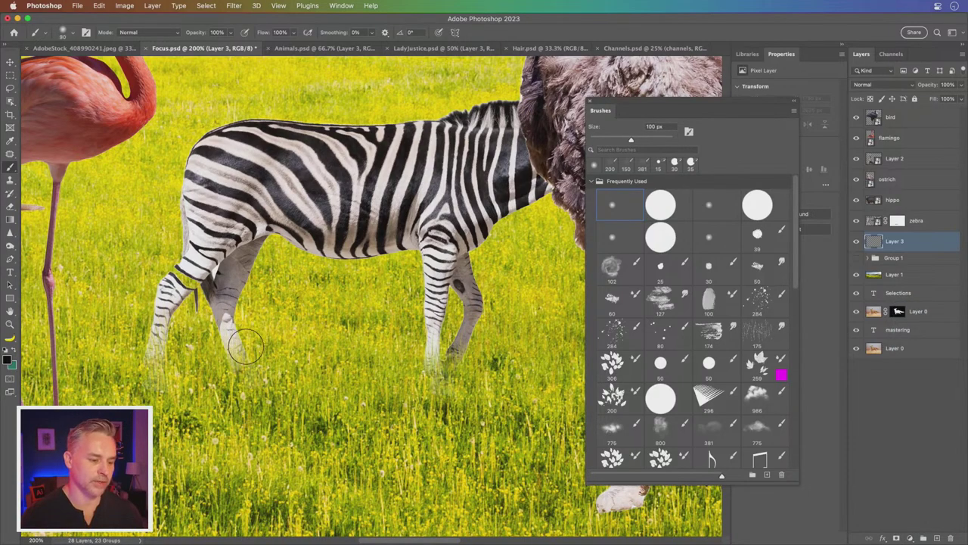
drag(240, 345, 425, 349)
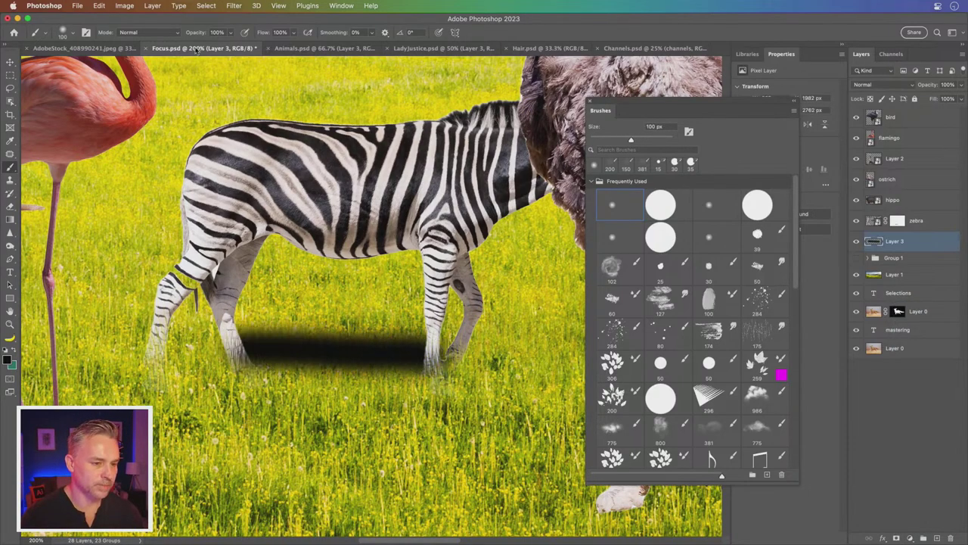
key(ctrl+z)
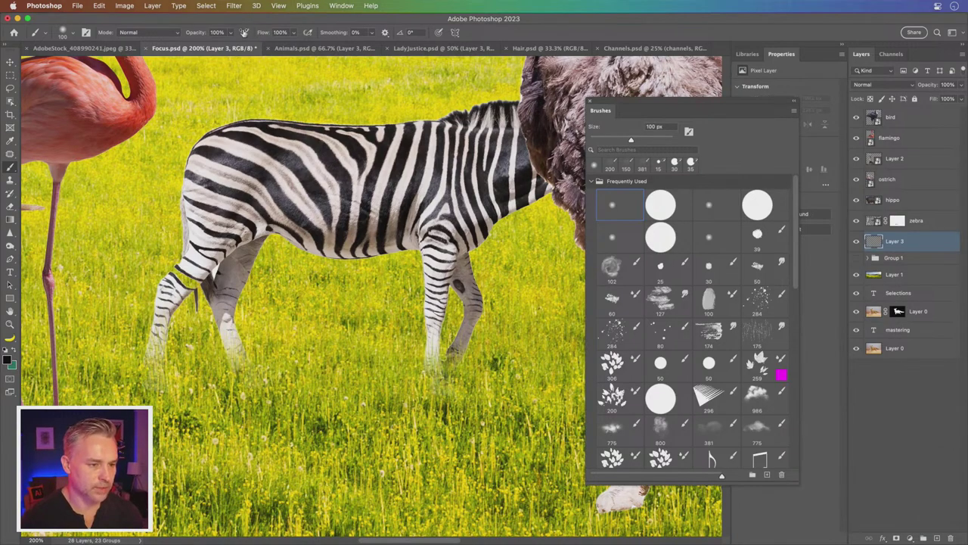
- At 3% brush flow, build up a faint soft shadow under the zebra's belly and legs
key(shift+0)
key(shift+5)
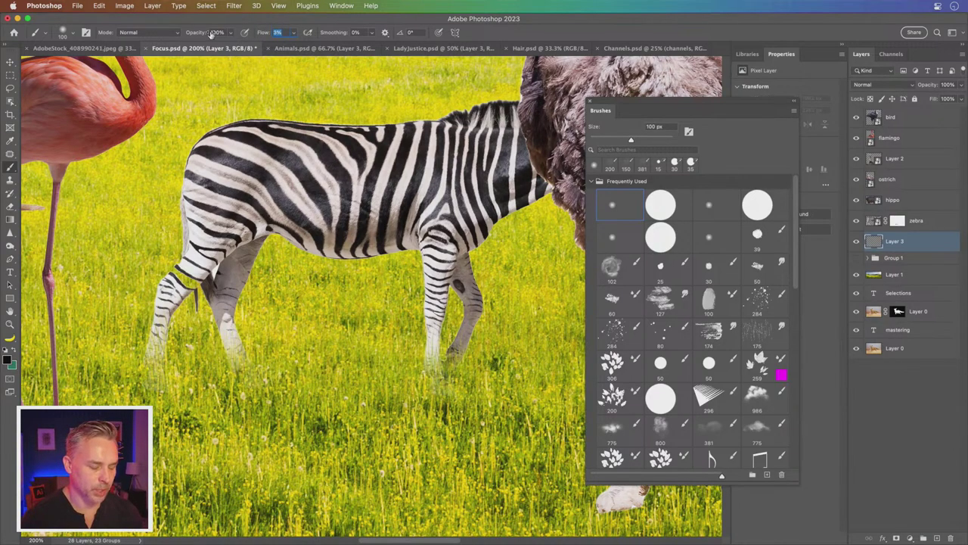
key(shift+0)
key(shift+3)
drag(241, 349, 422, 359)
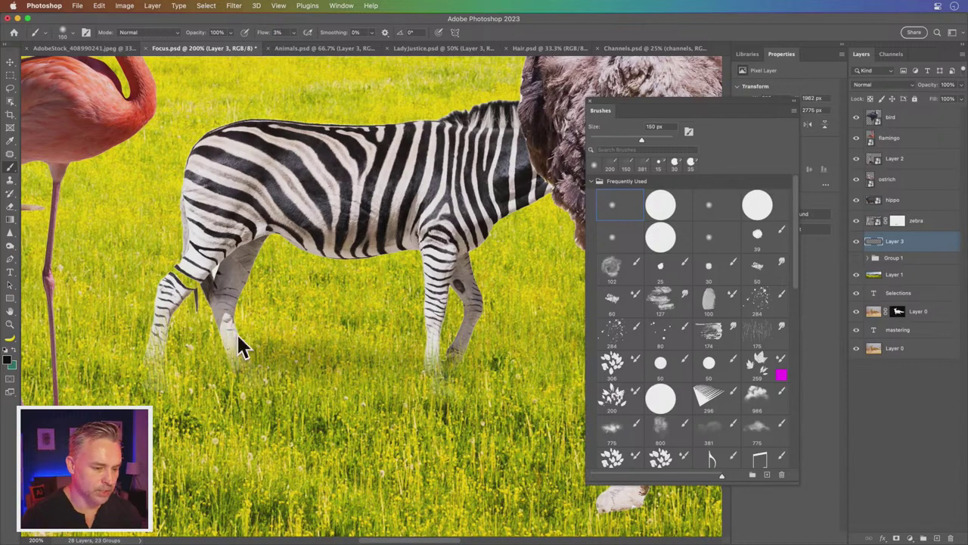
mouse_move(240, 349)
mouse_down()
mouse_move(265, 363)
mouse_move(194, 350)
mouse_move(556, 363)
mouse_move(283, 364)
mouse_up()
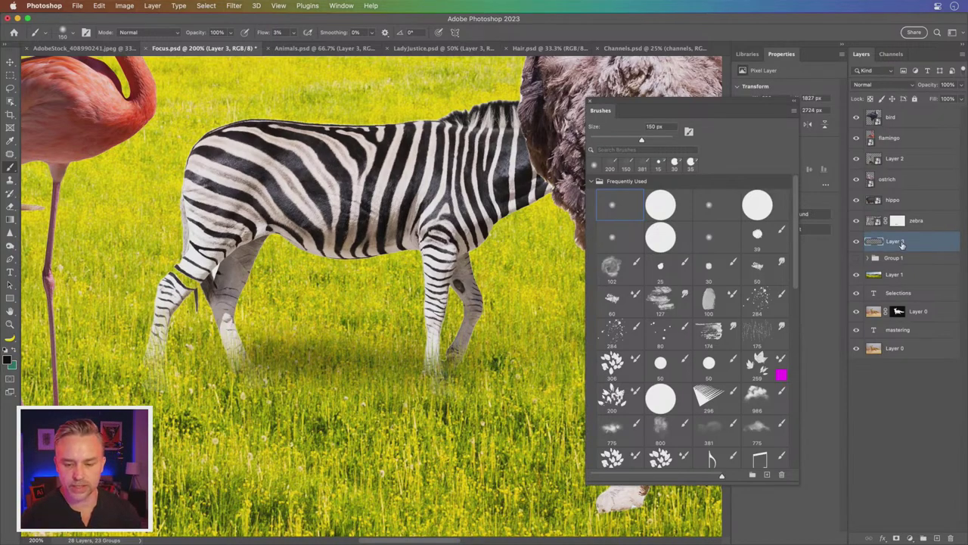
click(910, 538)
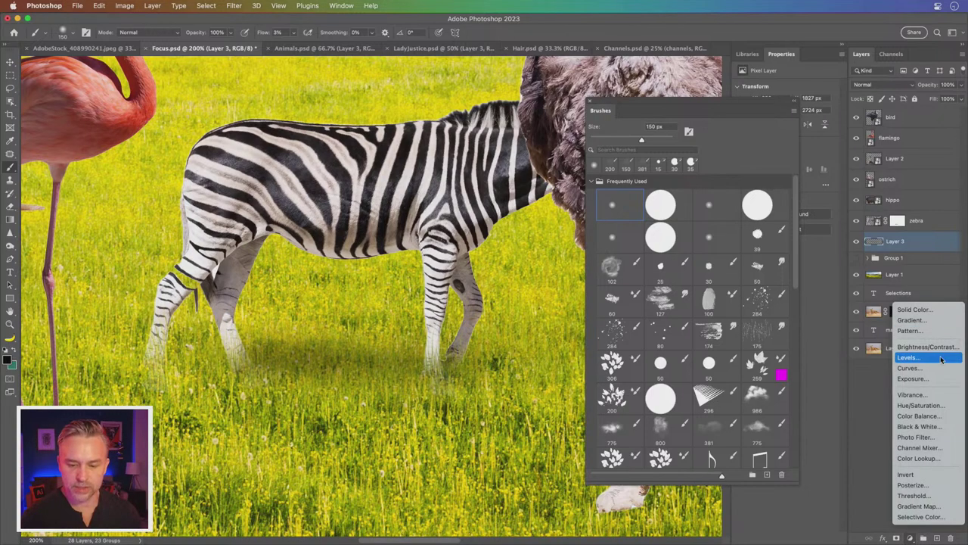
- Add a Levels adjustment and try loading the Layer 3 shadow as a selection
click(870, 223)
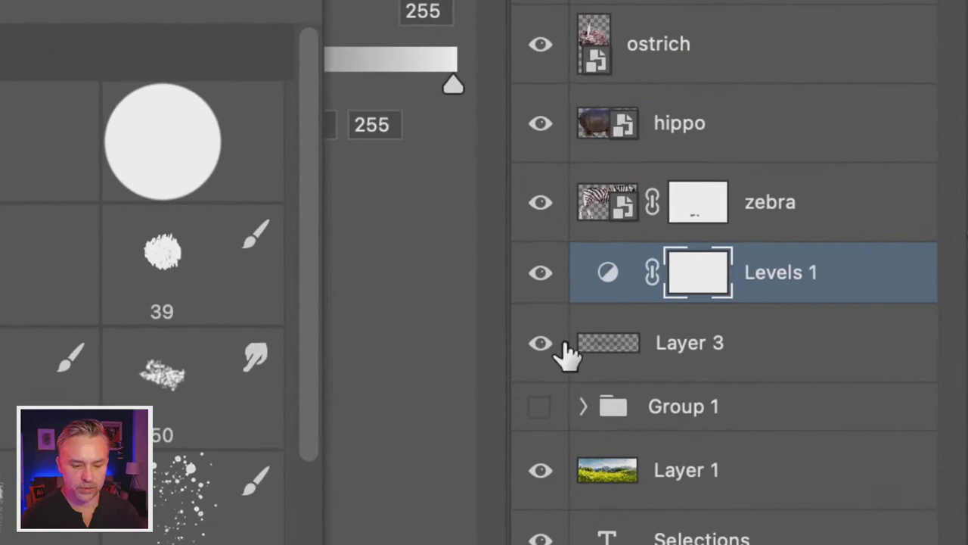
click(603, 344)
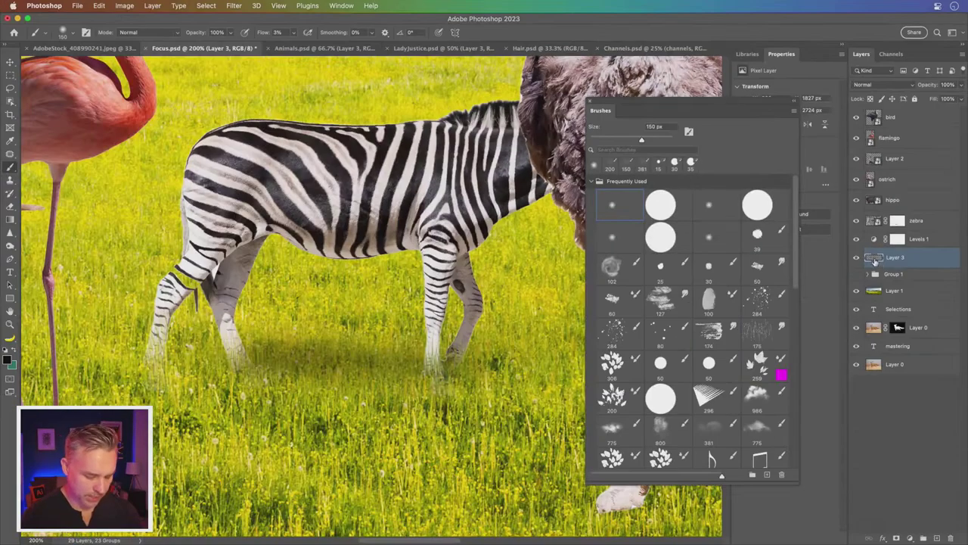
ctrl+click(876, 258)
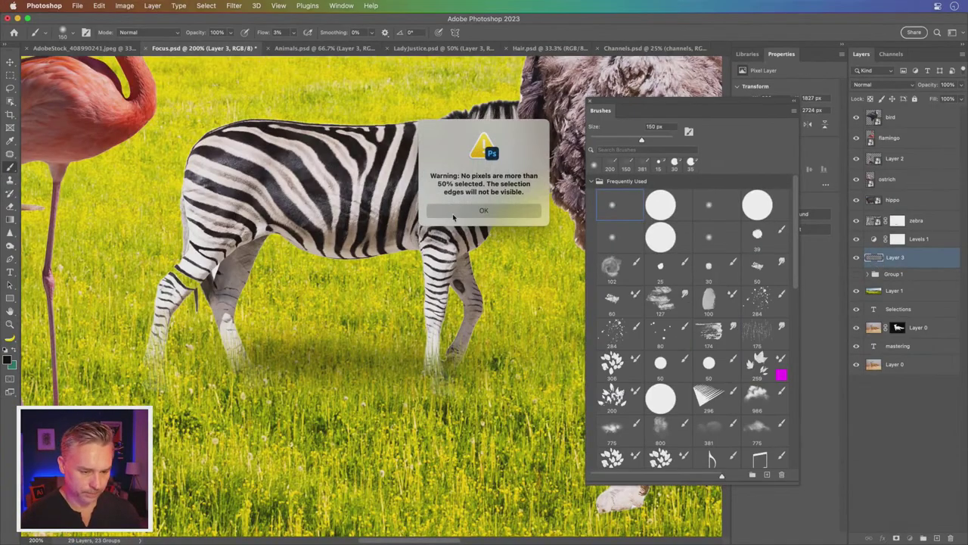
key(Return)
scroll(390, 529, up, 3)
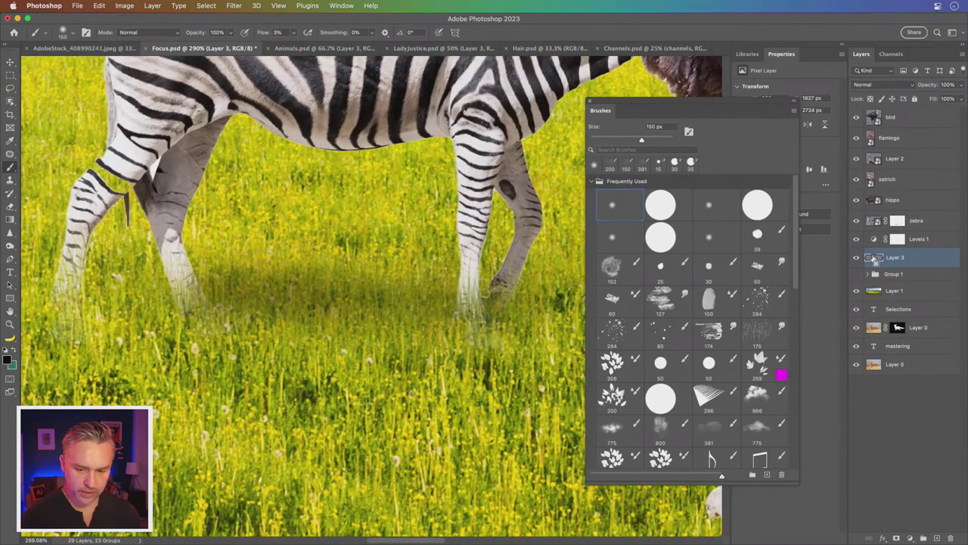
ctrl+click(875, 258)
key(Return)
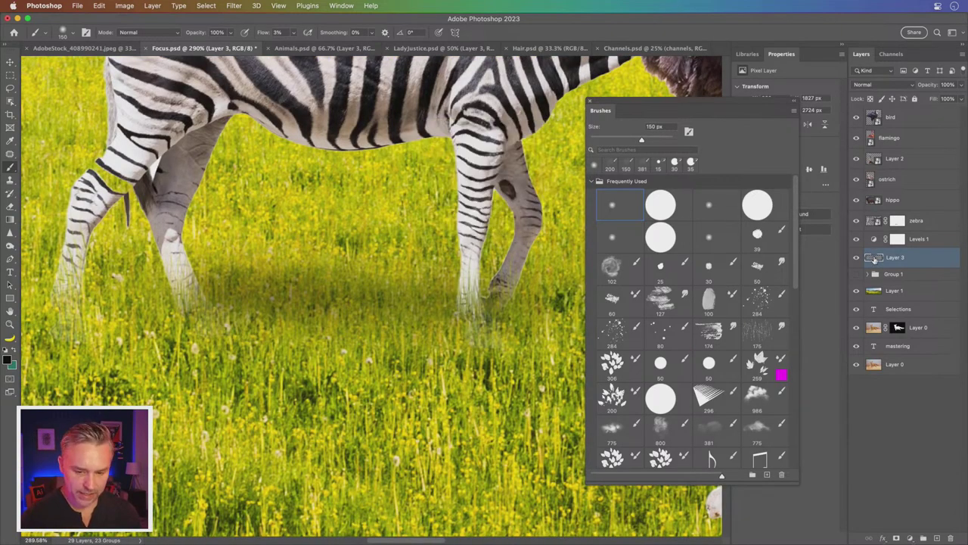
- Duplicate the shadow layer twice, merge the copies into Layer 4, and load it as a selection
key(ctrl+j)
key(ctrl+j)
key(ctrl+j)
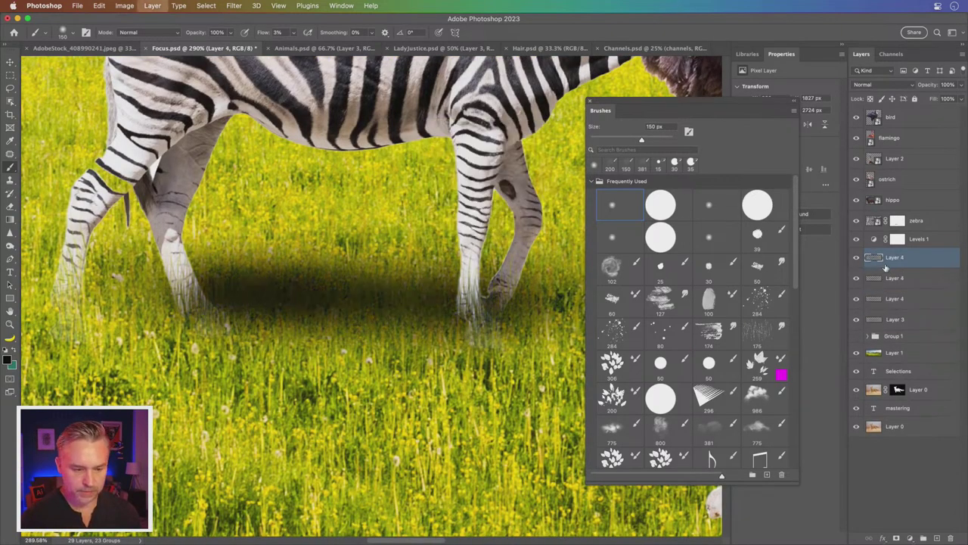
key(ctrl+j)
shift+click(906, 342)
right_click(929, 301)
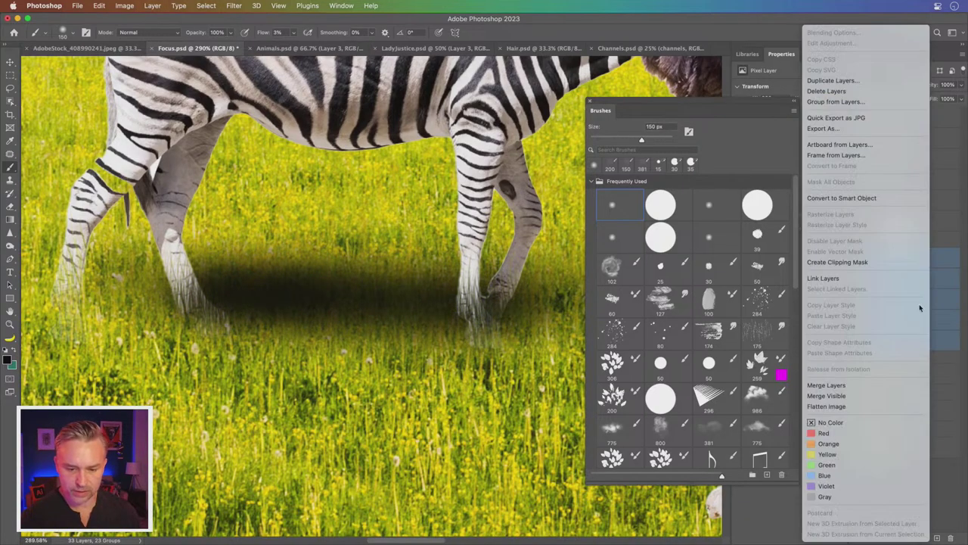
click(809, 388)
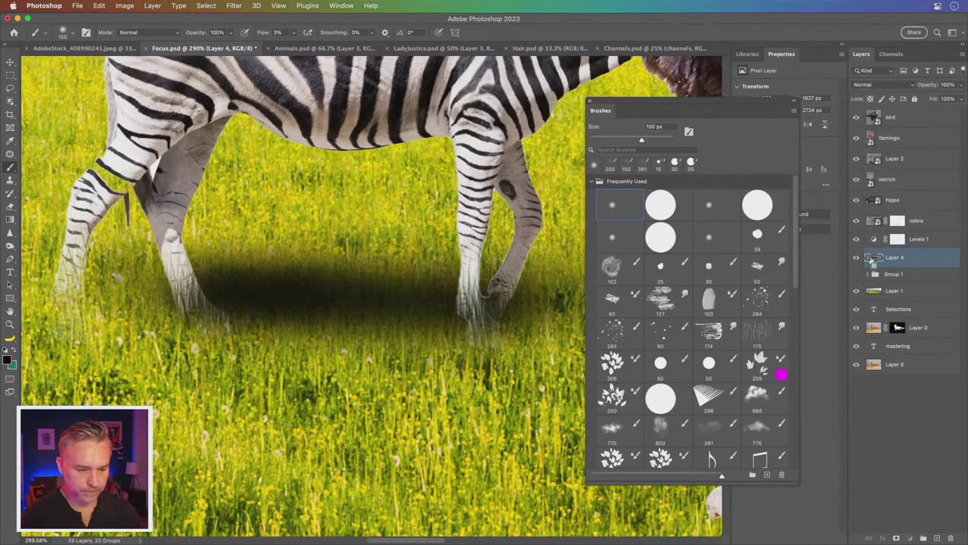
ctrl+click(874, 259)
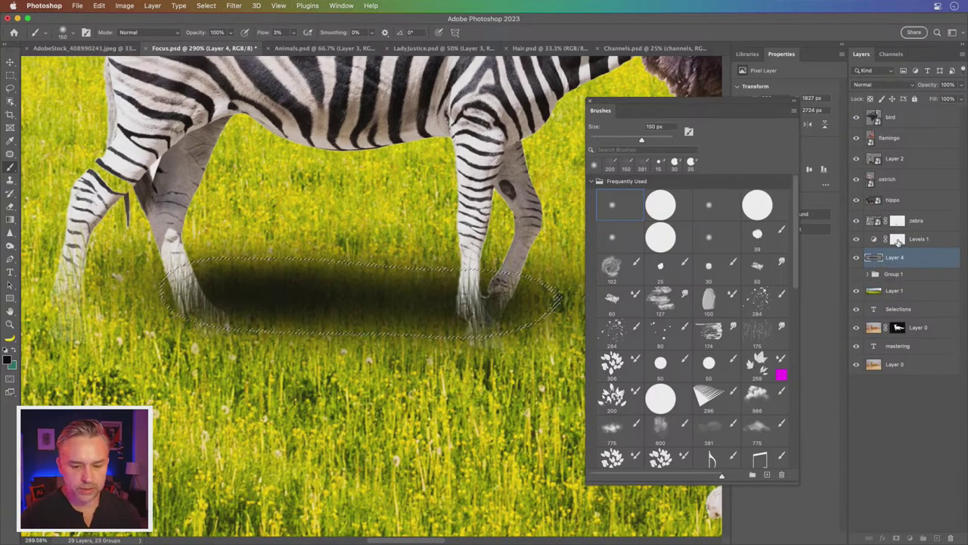
- Fill the Levels 1 mask from the shadow selection and hide Layer 4
click(898, 240)
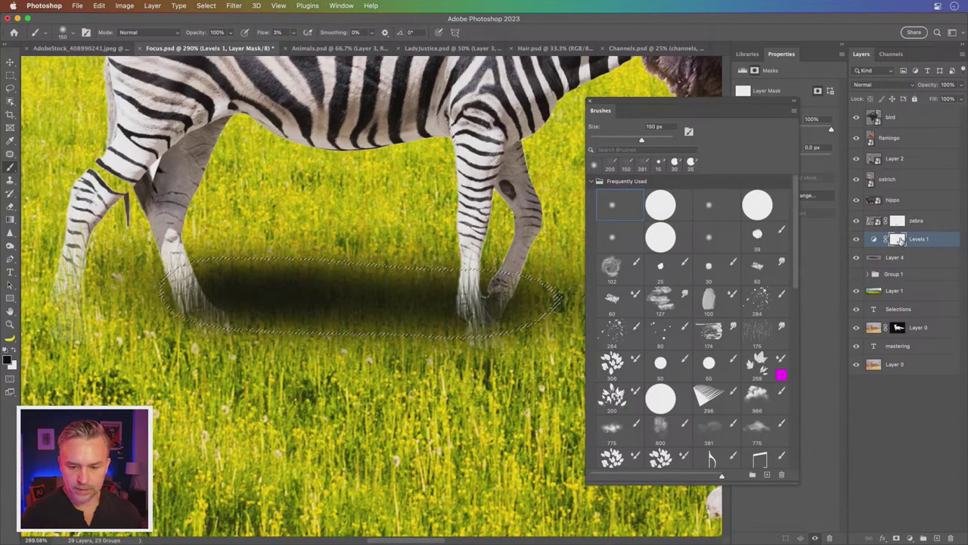
right_click(900, 240)
key(Escape)
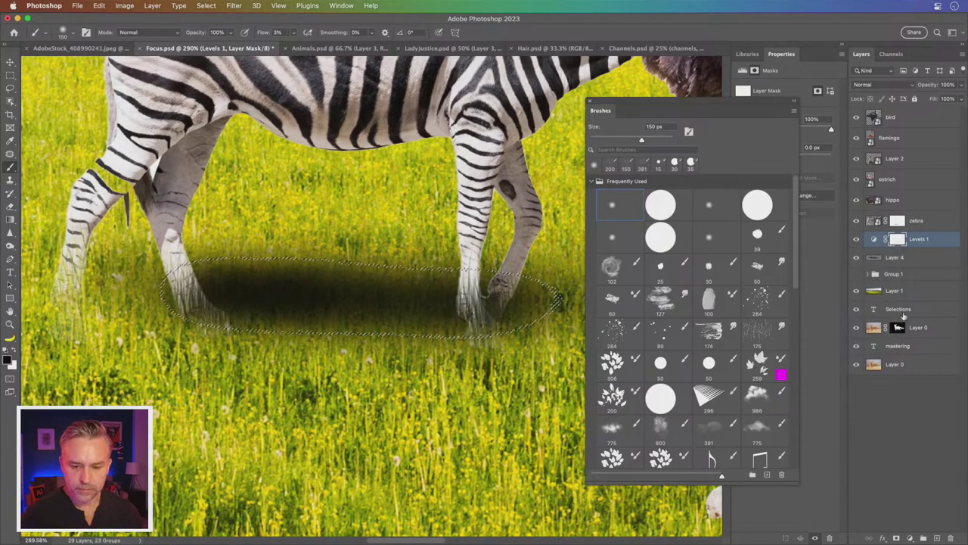
right_click(898, 239)
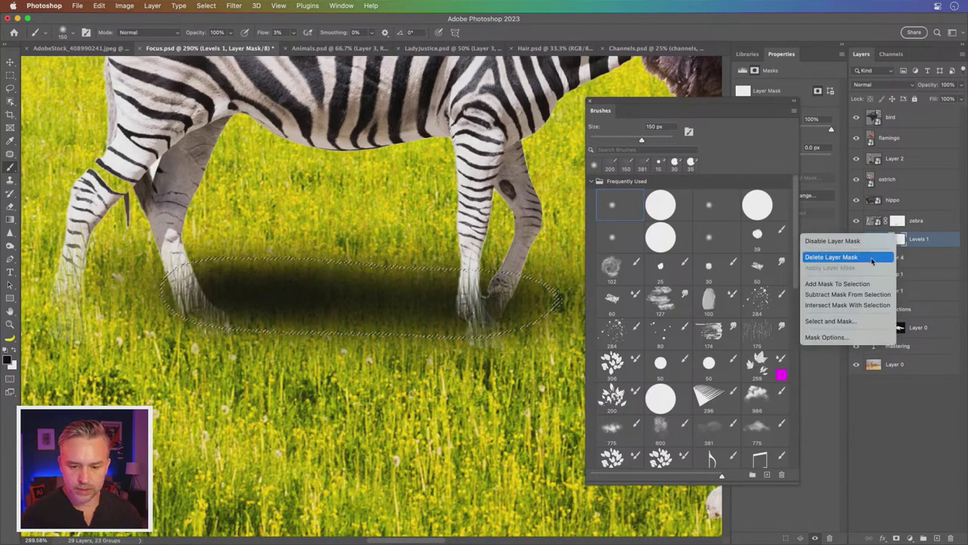
key(Escape)
key(ctrl+d)
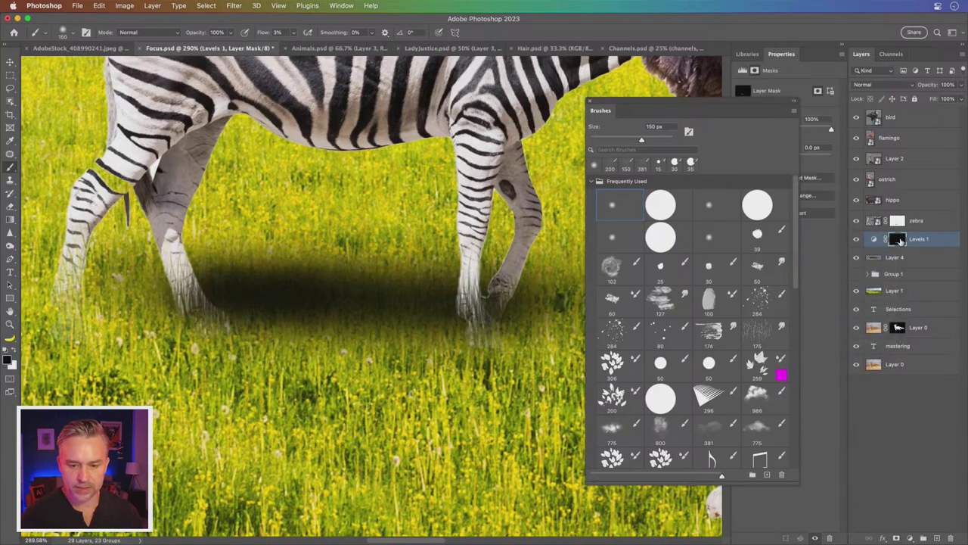
click(857, 258)
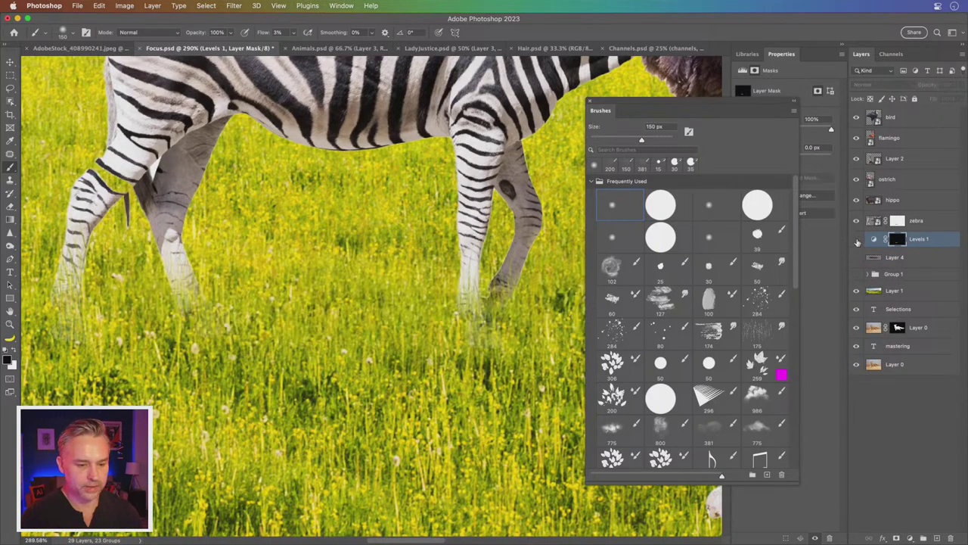
click(874, 240)
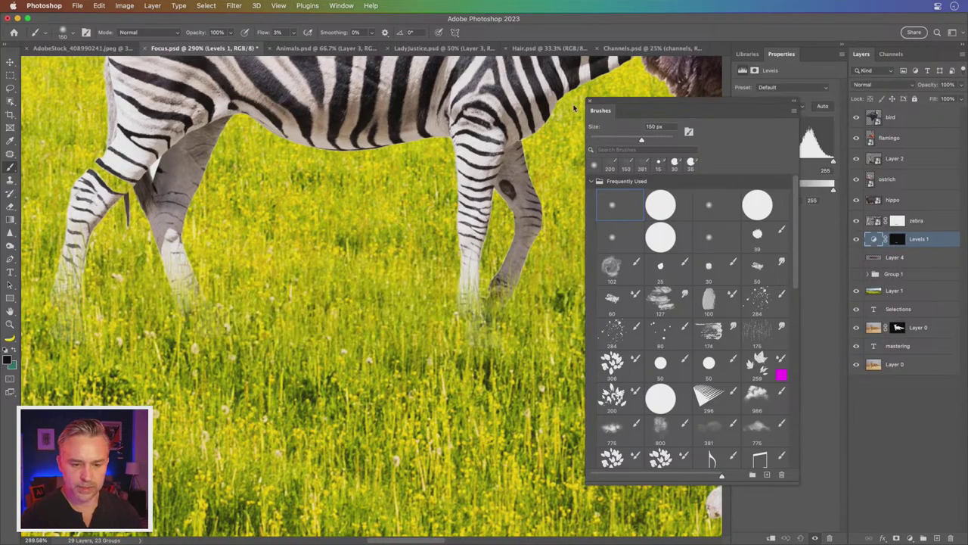
- Set the Levels black input to about 133 and compare the shadow with visibility toggles
drag(609, 116, 568, 133)
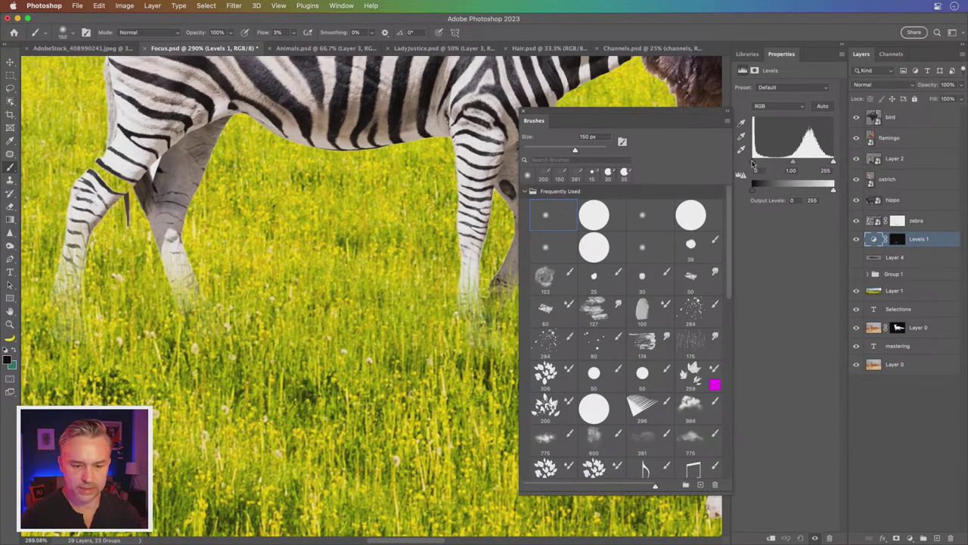
drag(754, 162, 795, 163)
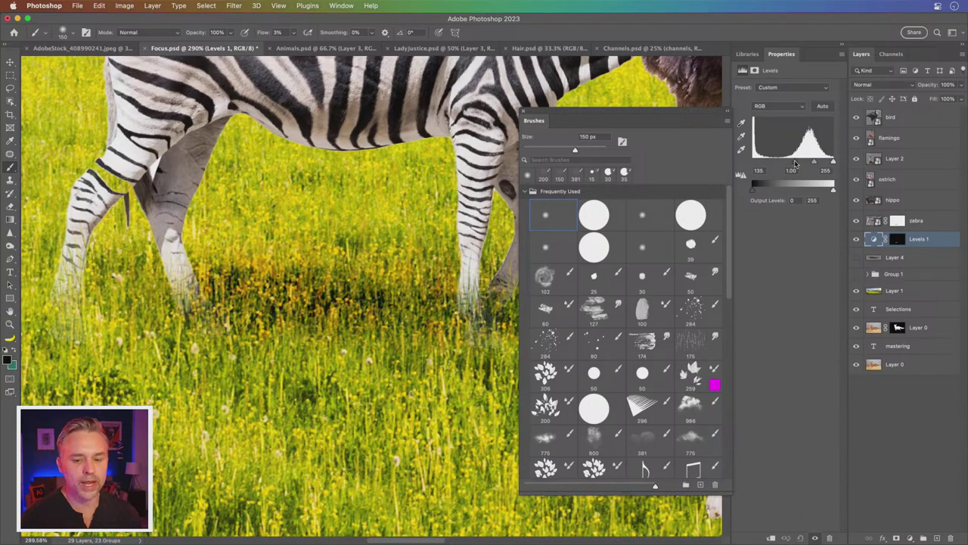
click(856, 246)
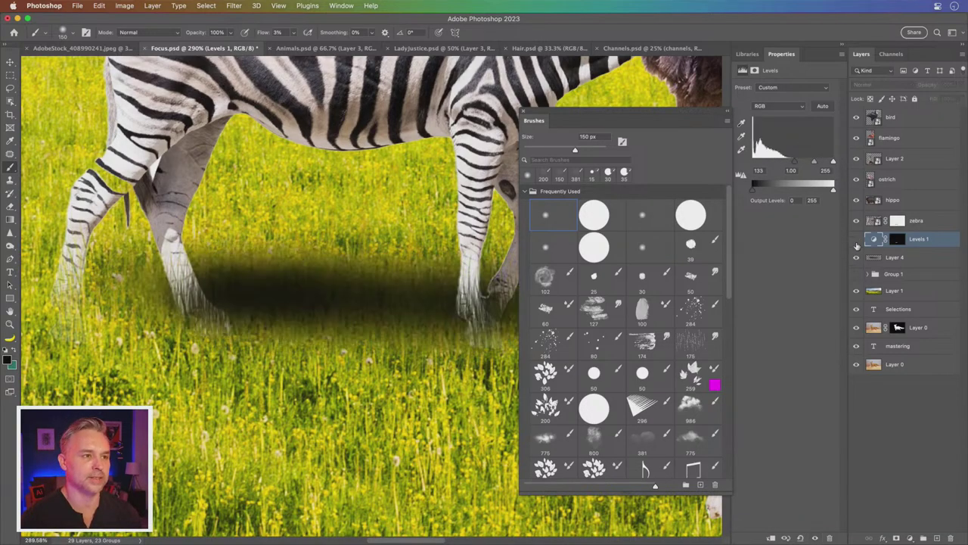
click(856, 242)
click(856, 257)
- Rename the Levels 1 layer to 'shadow'
double_click(919, 238)
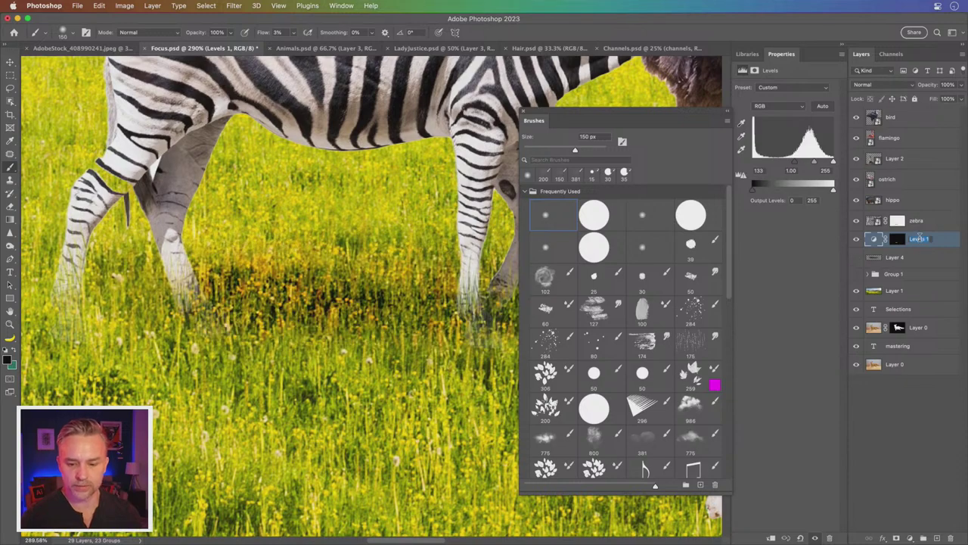
text(shadow)
key(Return)
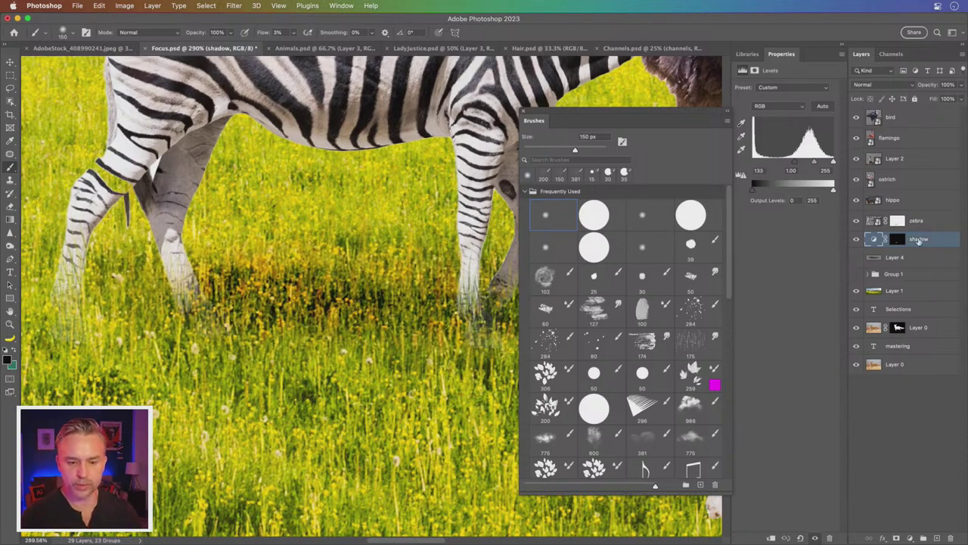
click(498, 142)
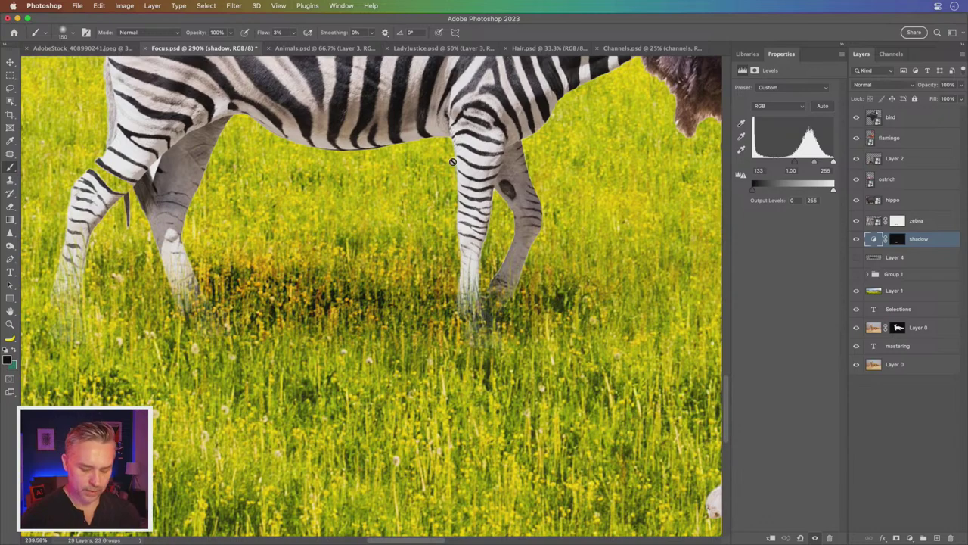
key(ctrl+1)
key(ctrl+minus)
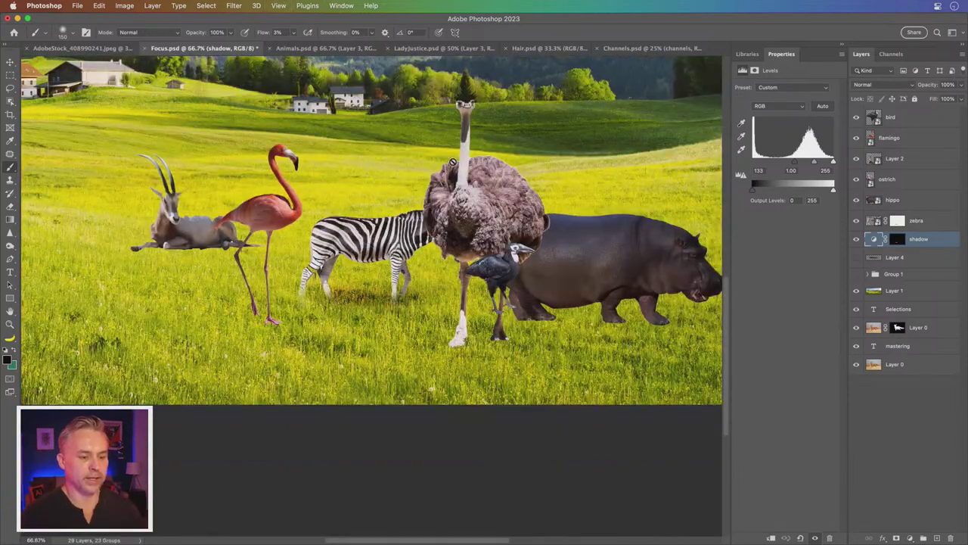
scroll(258, 266, up, 2)
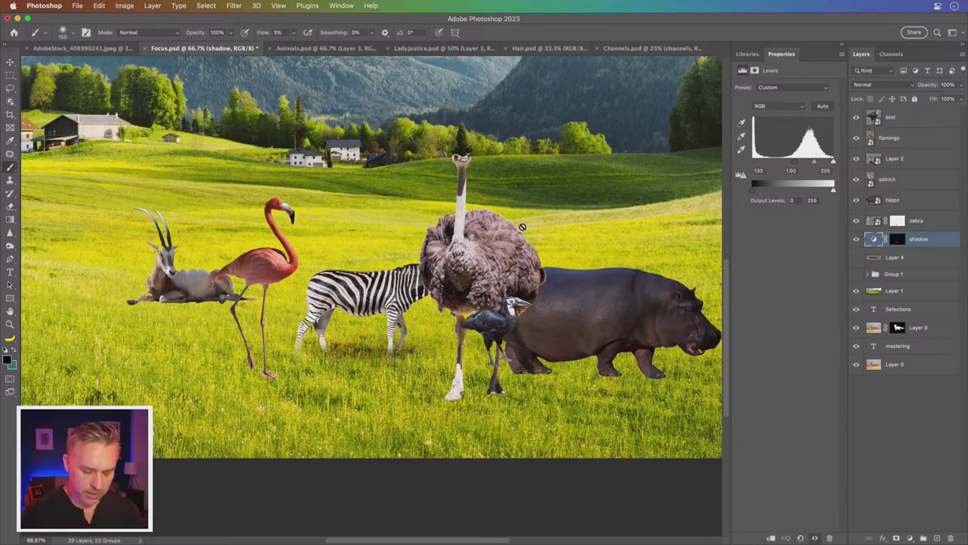
key(super+minus)
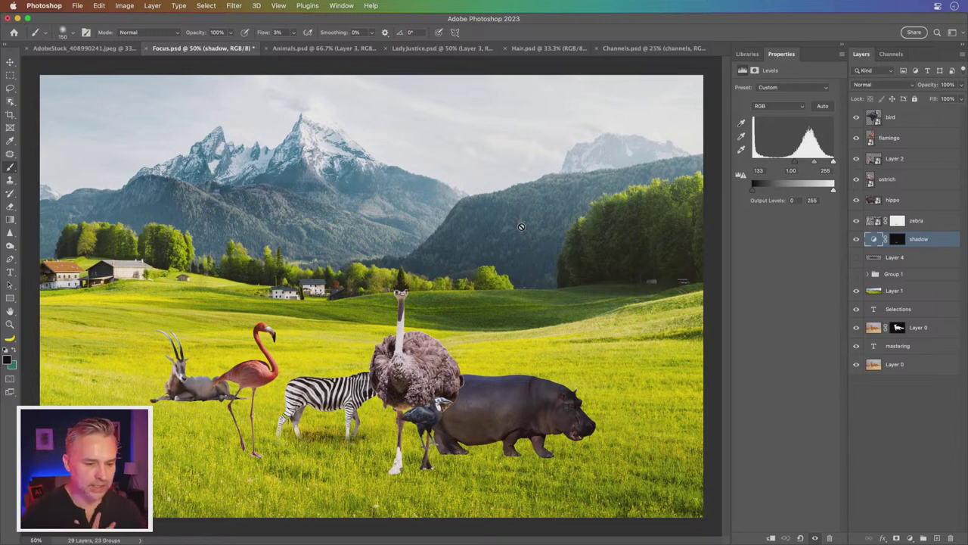
- Switch to Channels.psd and zoom in on the mountain panorama
click(10, 75)
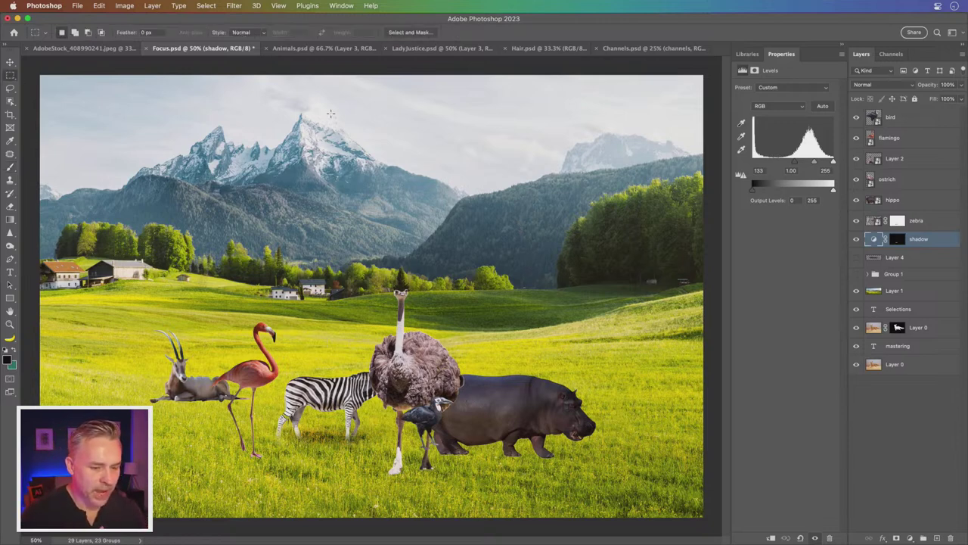
click(616, 48)
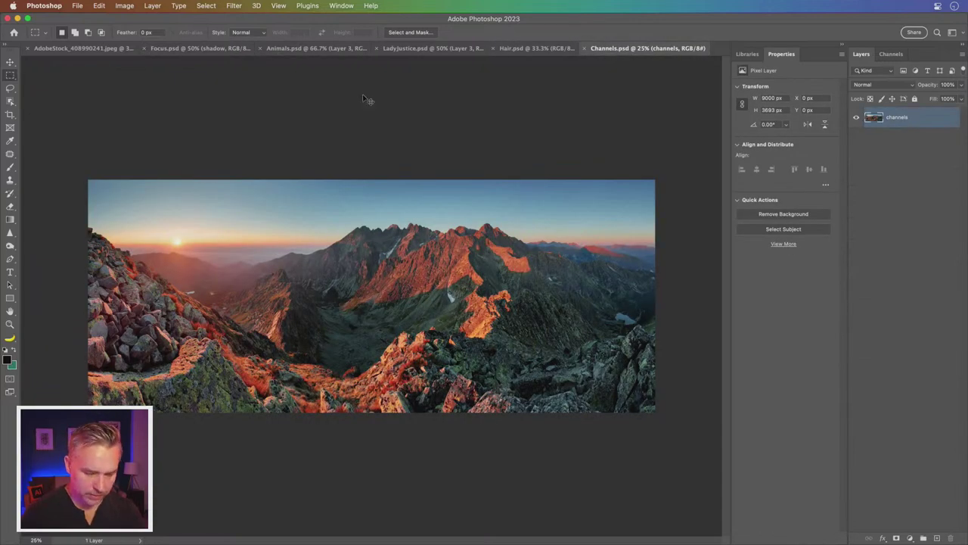
key(super+plus)
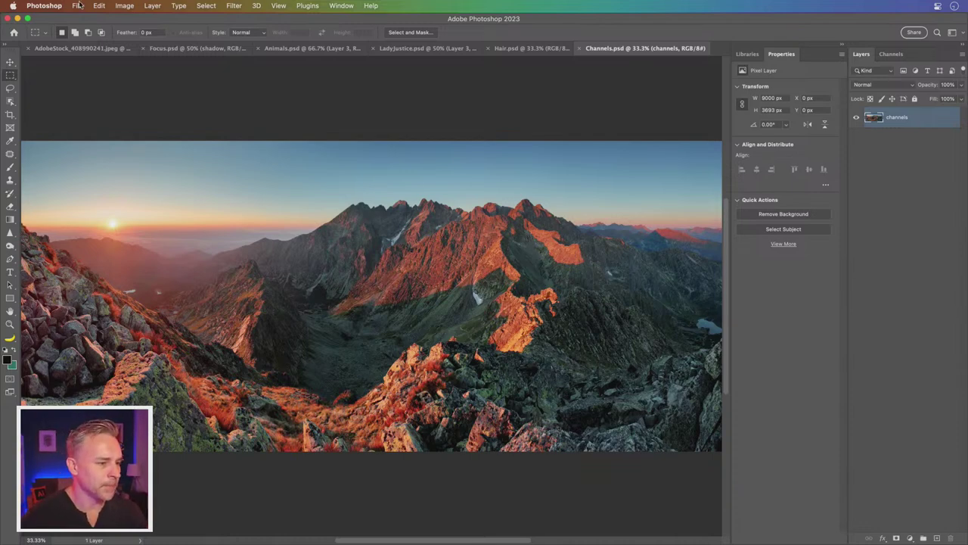
click(77, 6)
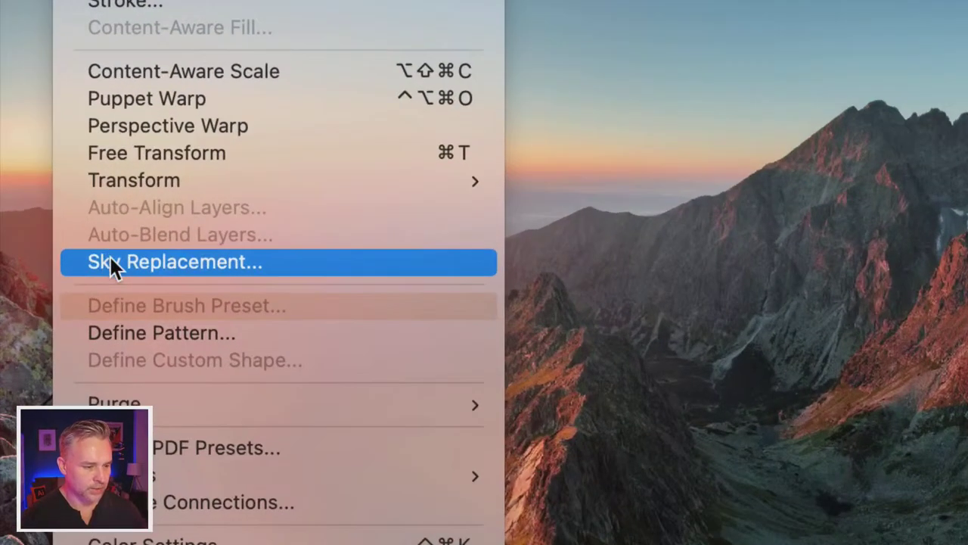
- Preview a Spectacular sunset sky in Sky Replacement, then cancel to keep the original sky
click(102, 256)
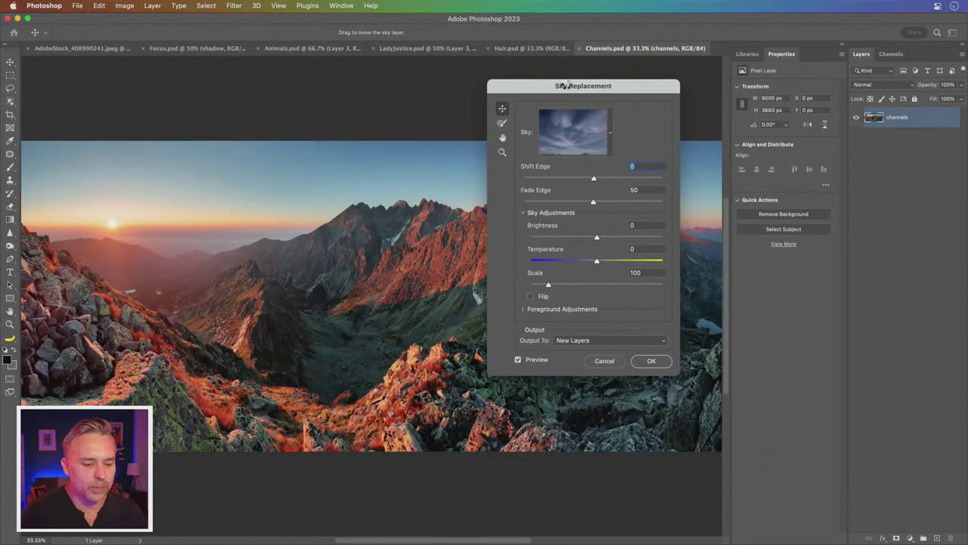
drag(567, 85, 649, 78)
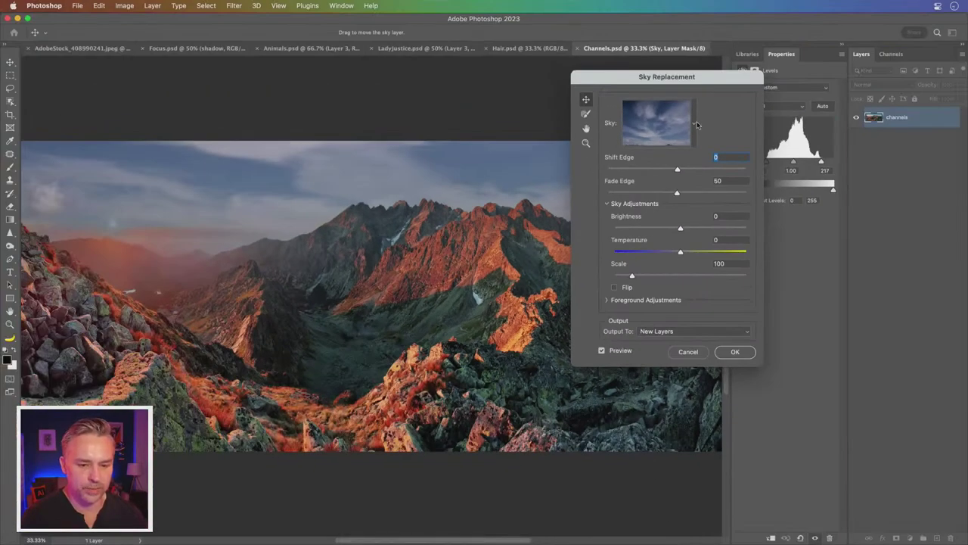
click(696, 127)
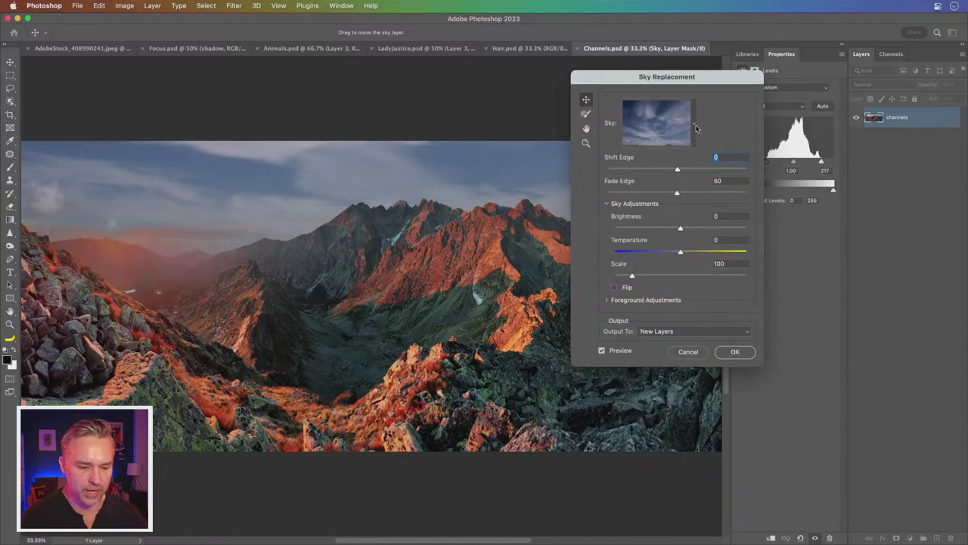
click(696, 128)
click(702, 311)
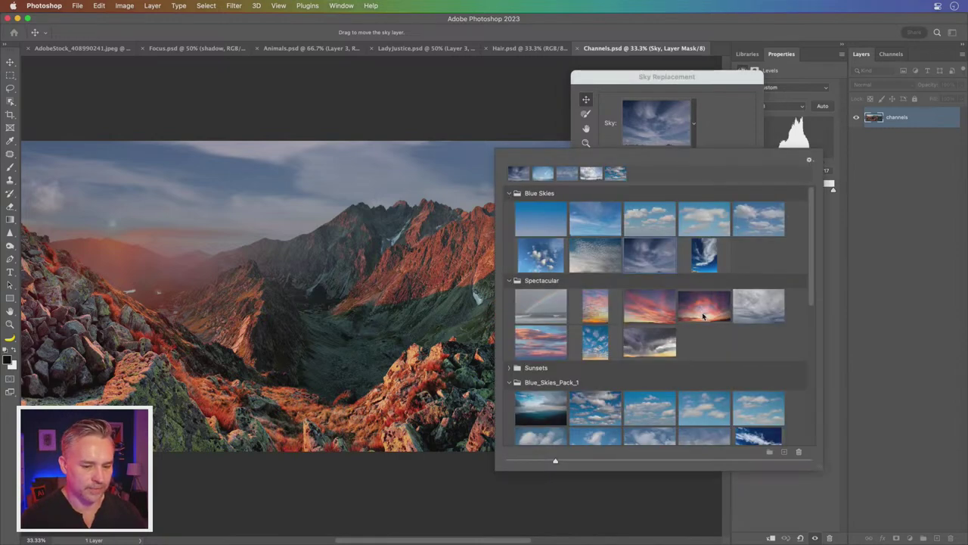
click(712, 102)
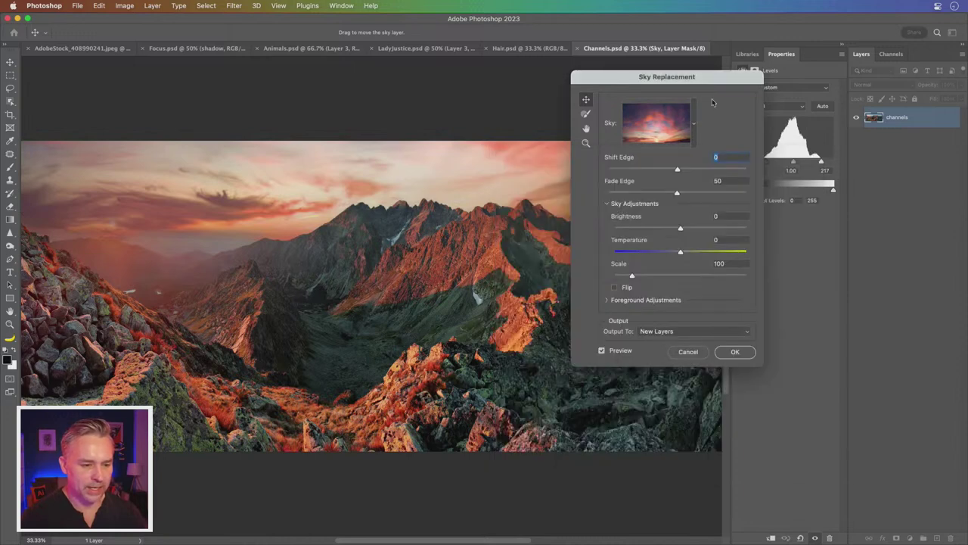
click(684, 352)
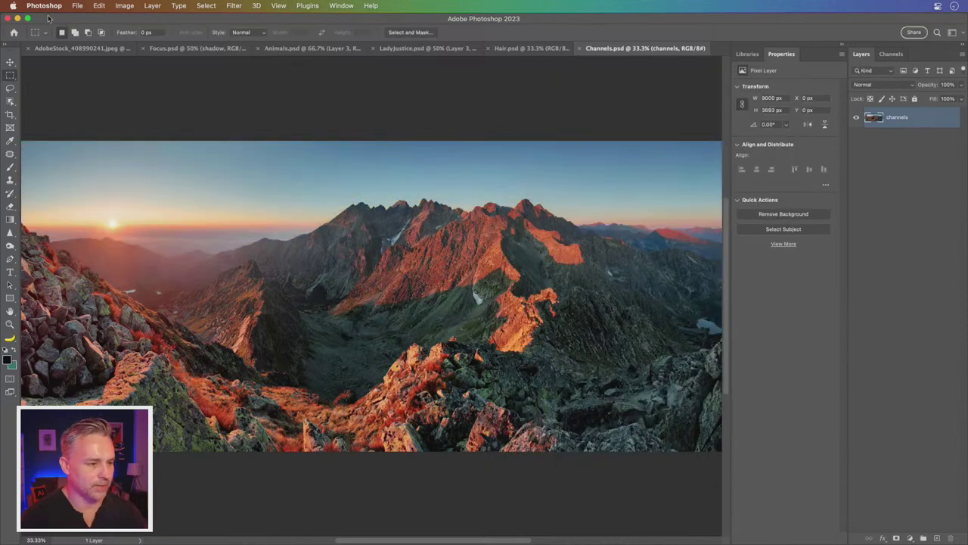
click(123, 5)
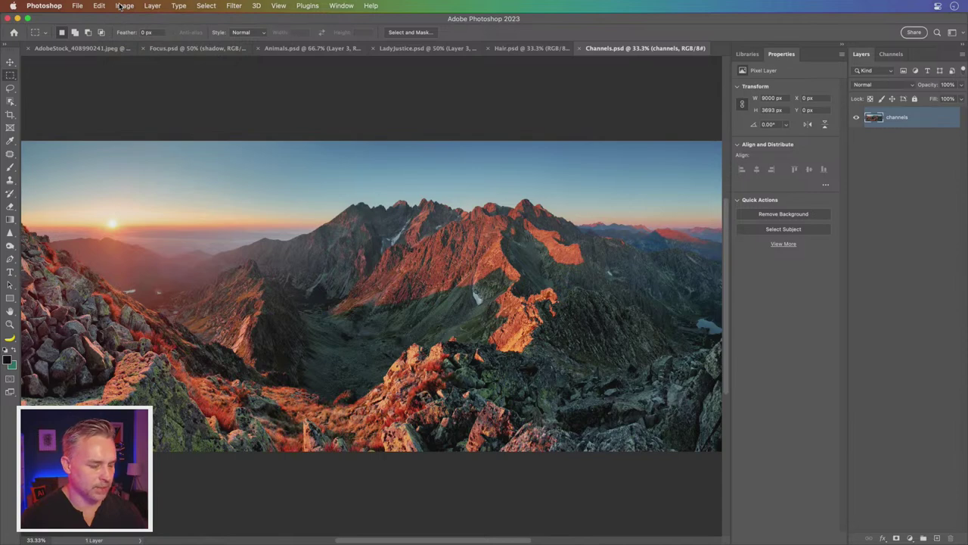
click(119, 6)
- Extend the canvas height to 7000 px anchored at bottom centre and fit it on screen
click(123, 90)
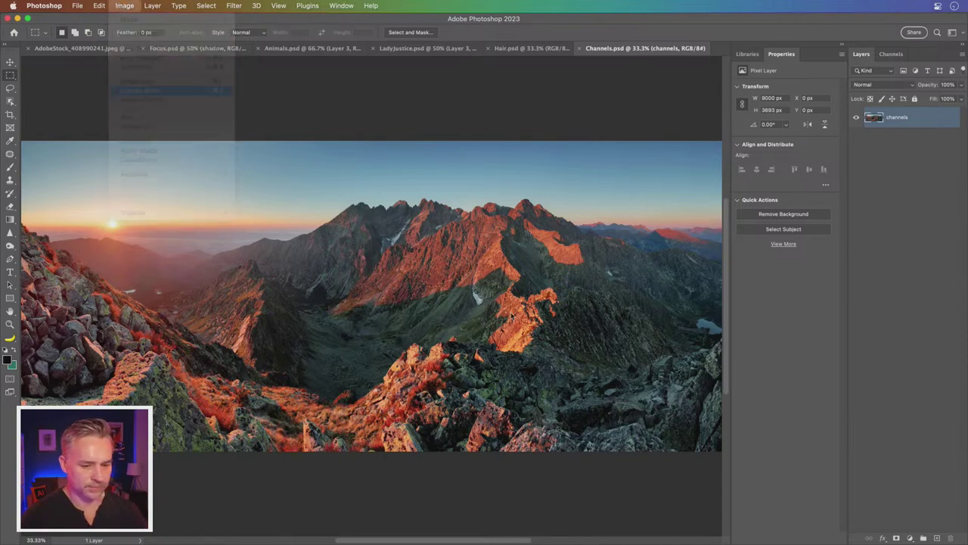
click(393, 319)
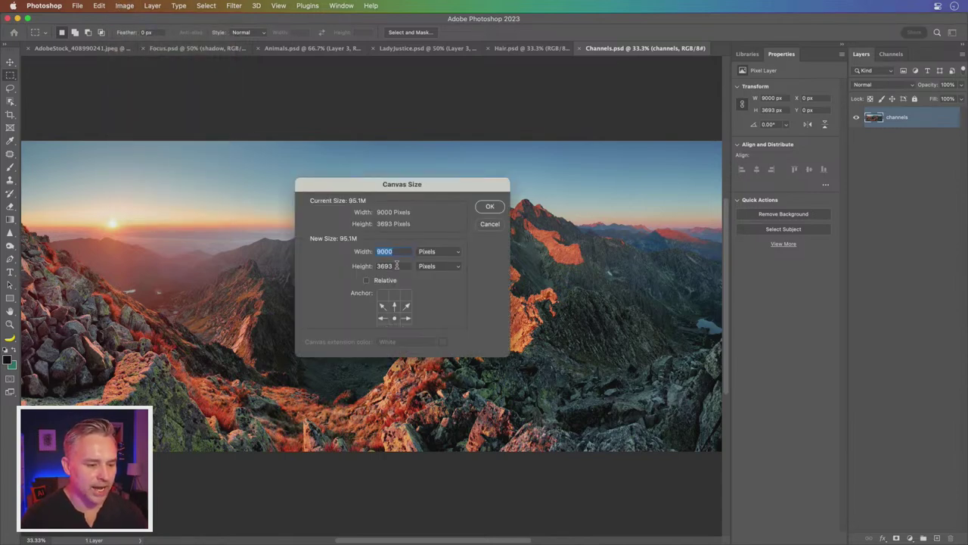
key(Tab)
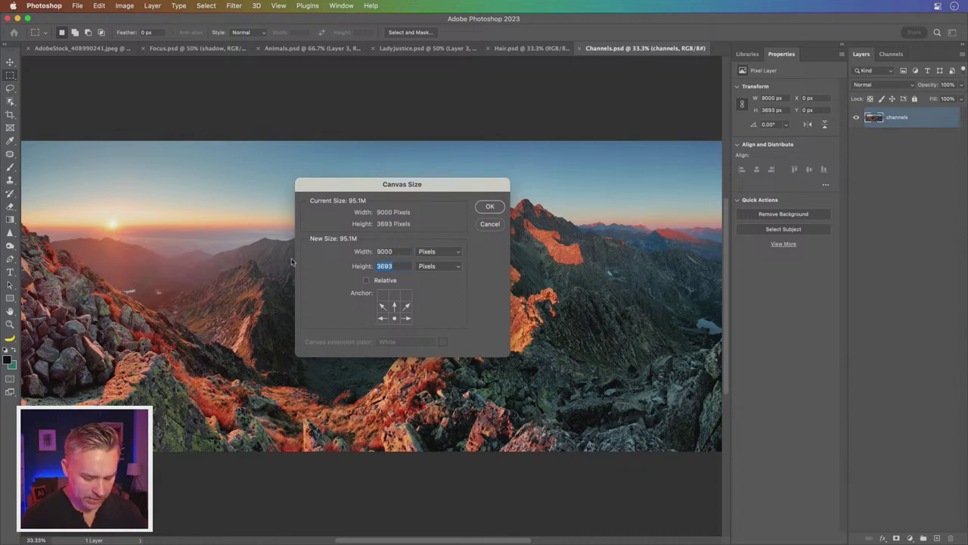
text(7000)
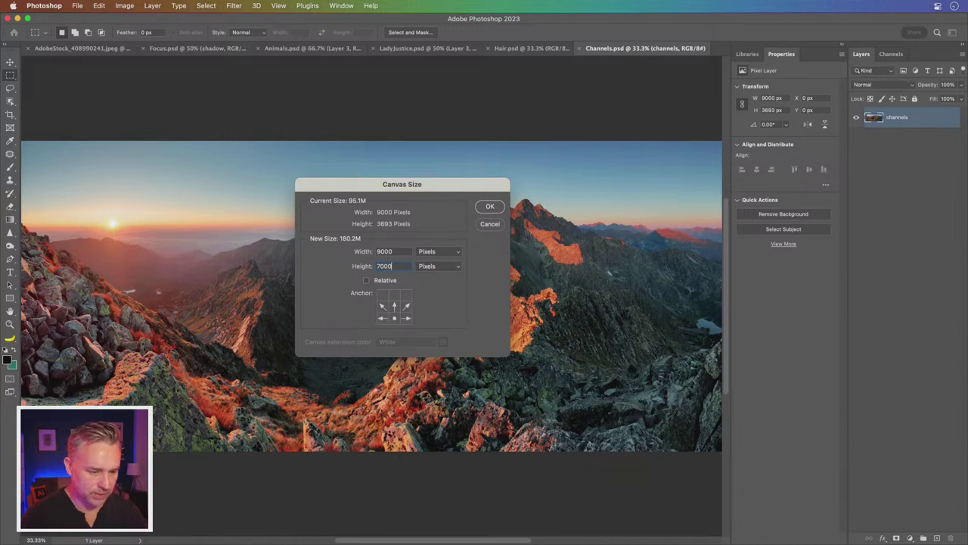
key(Return)
key(super+0)
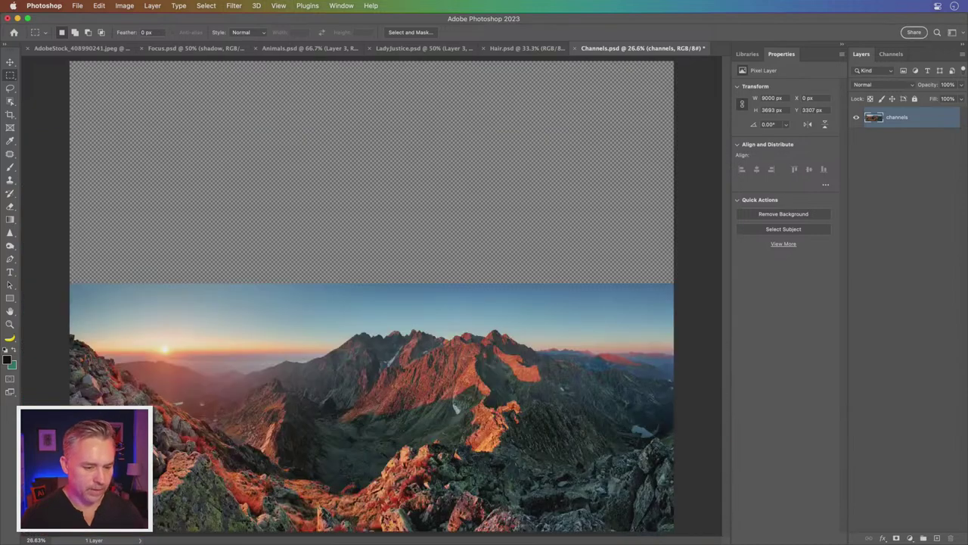
- Preview Sky Replacement on the taller canvas, then cancel it
click(99, 6)
click(130, 256)
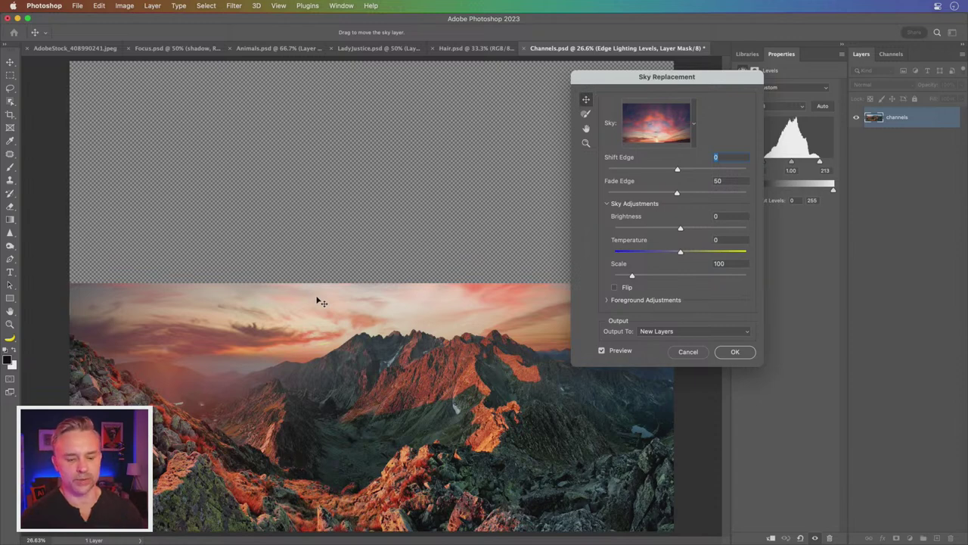
click(688, 352)
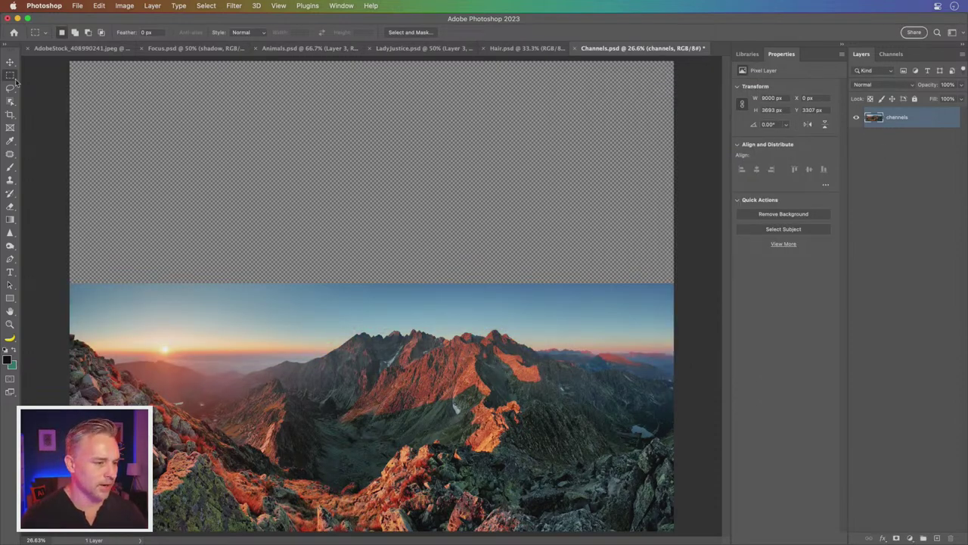
- Stretch the top sky strip up to the canvas top in two transforms, then deselect
drag(67, 283, 856, 303)
key(ctrl+t)
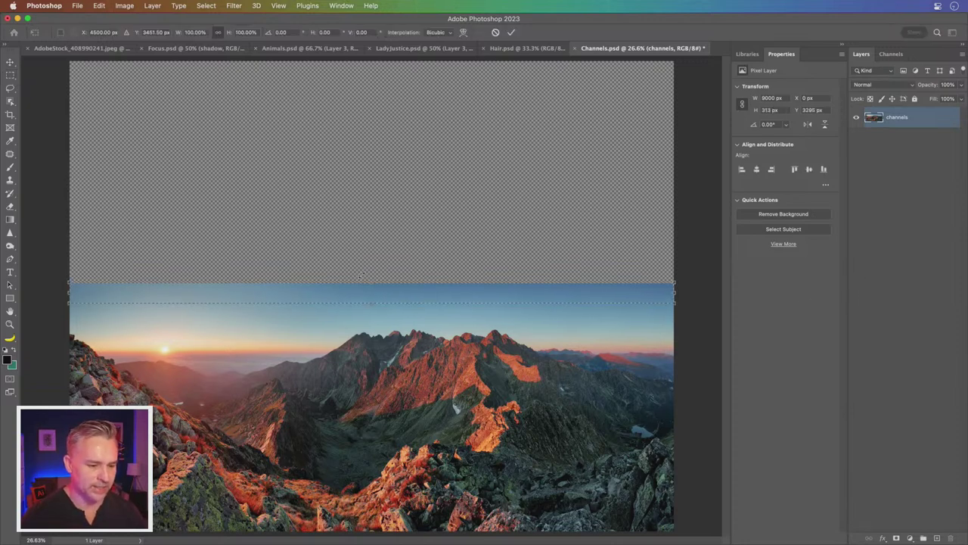
drag(380, 233, 372, 58)
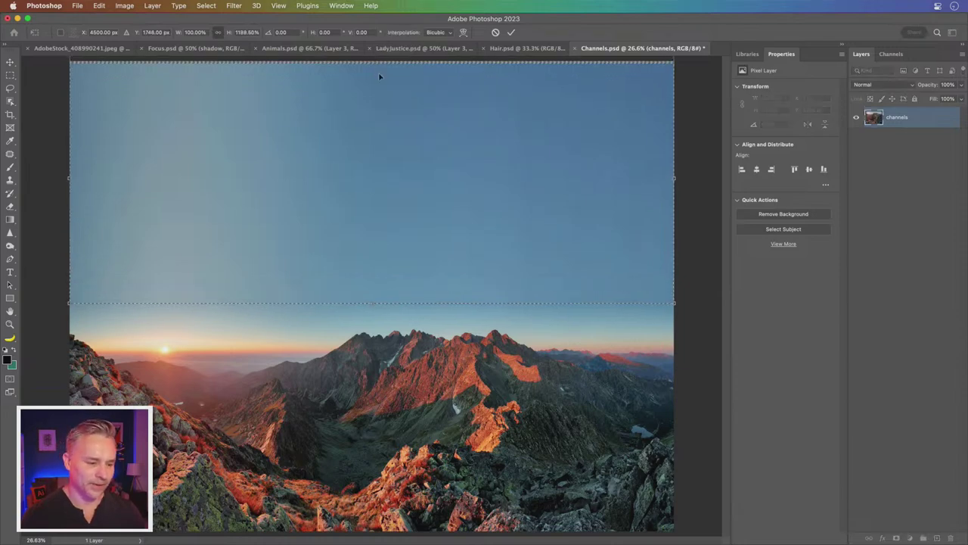
key(Return)
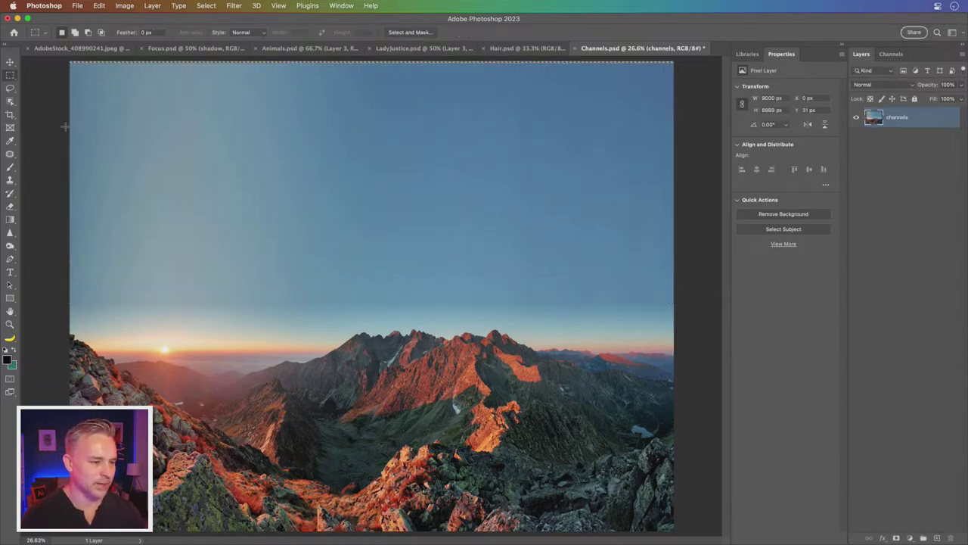
drag(65, 127, 787, 70)
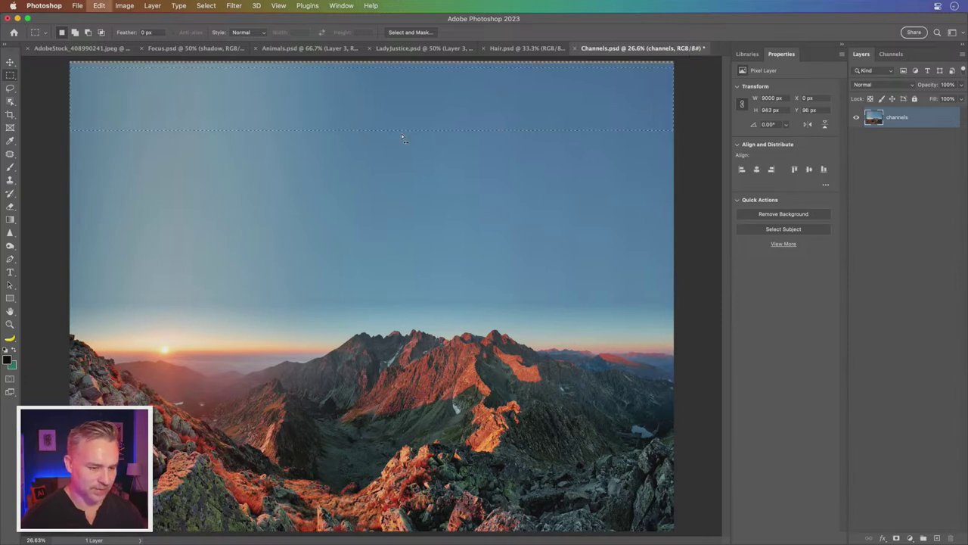
key(ctrl+t)
drag(371, 48, 371, 29)
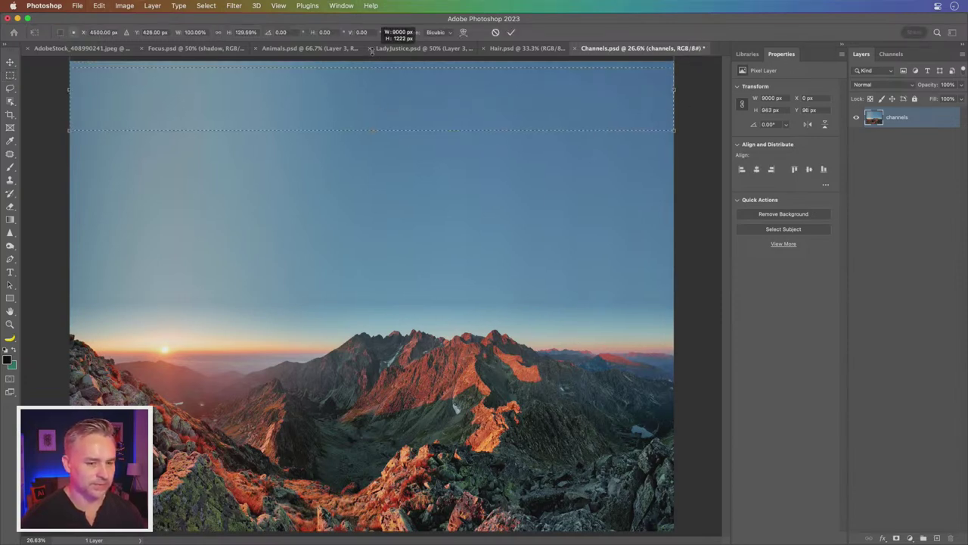
key(Return)
key(ctrl+d)
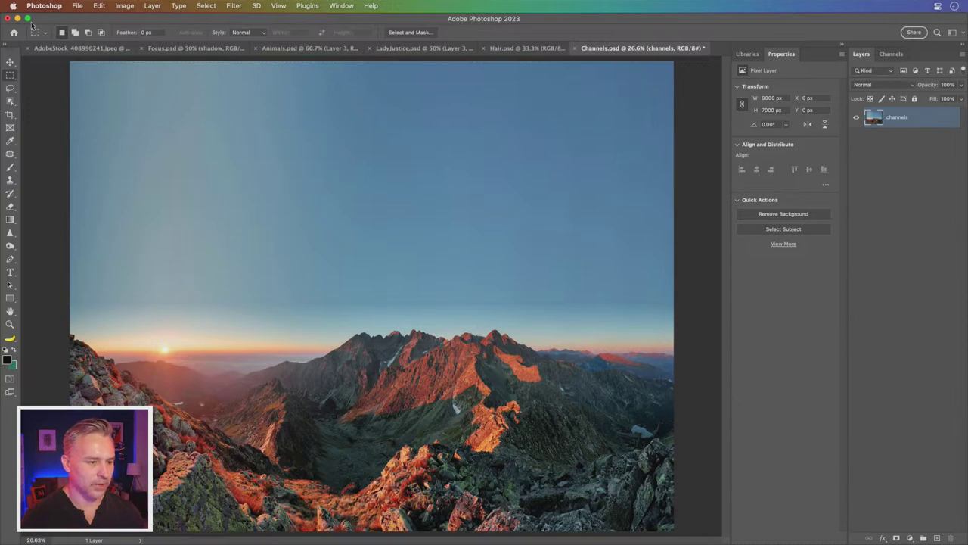
- Preview Sky Replacement with output set to New Layers, then cancel it
click(99, 5)
click(121, 256)
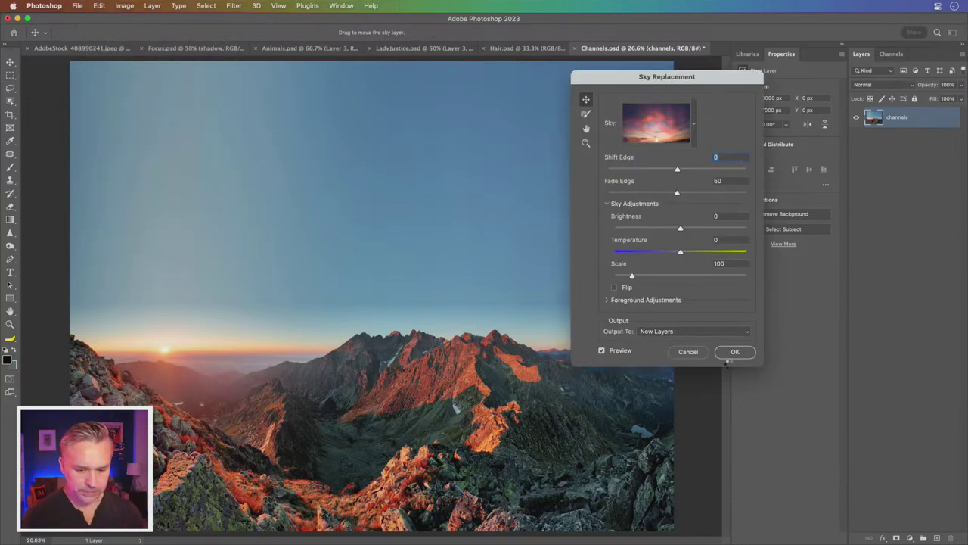
click(682, 331)
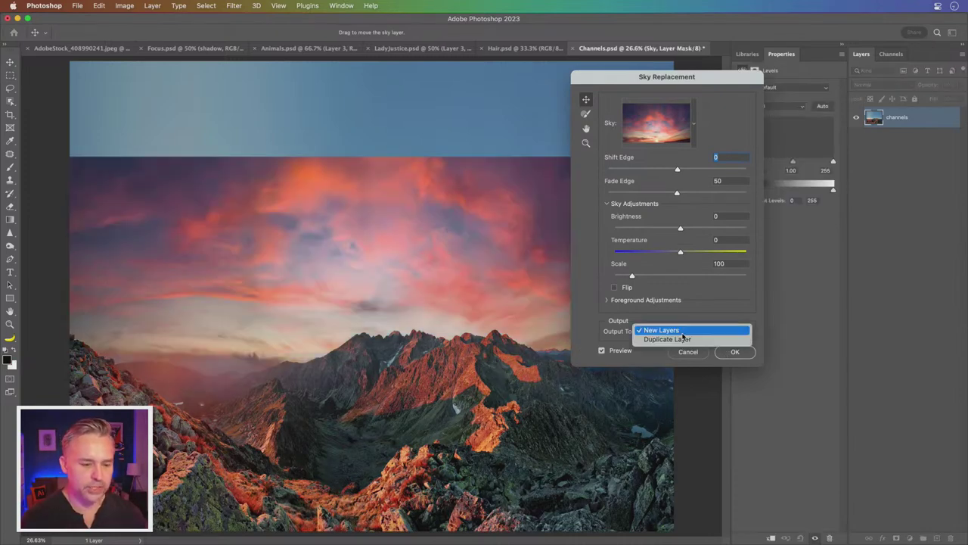
click(596, 312)
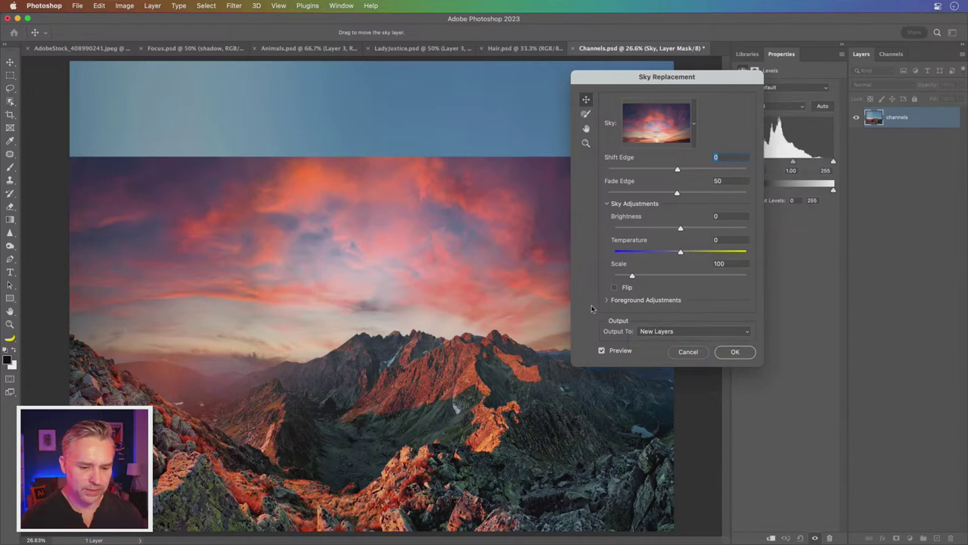
click(687, 353)
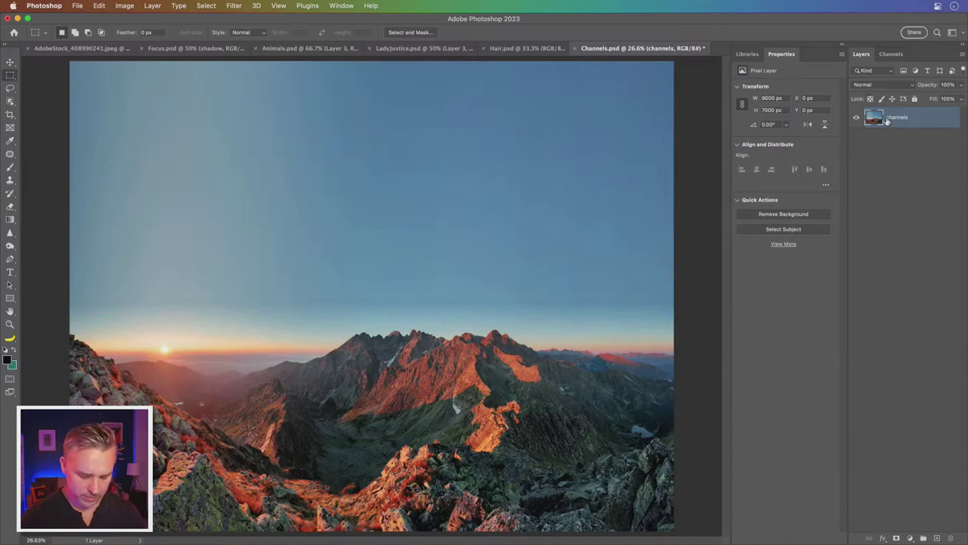
- Duplicate the channels layer, merge all copies into one, and preview the sunset Sky Replacement
key(super+j)
key(super+j)
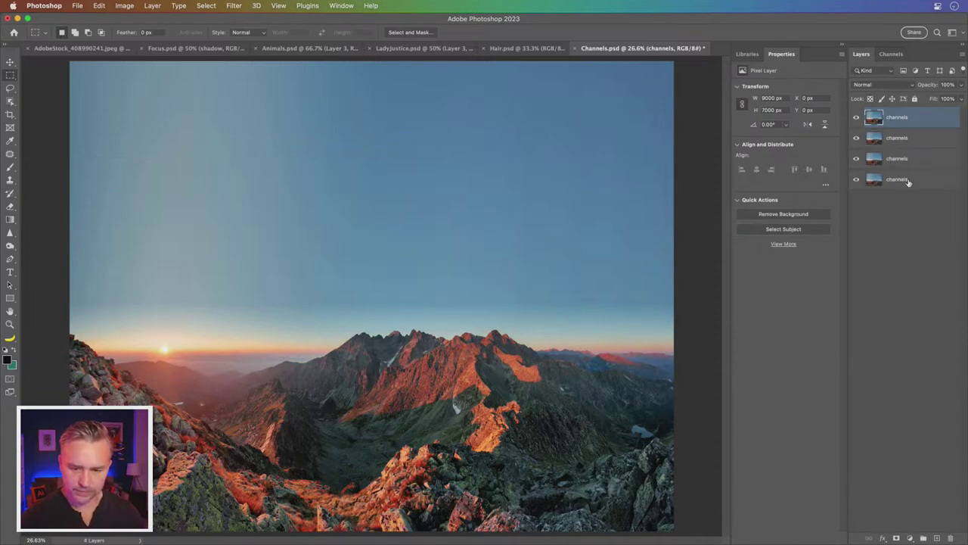
shift+click(911, 181)
right_click(912, 181)
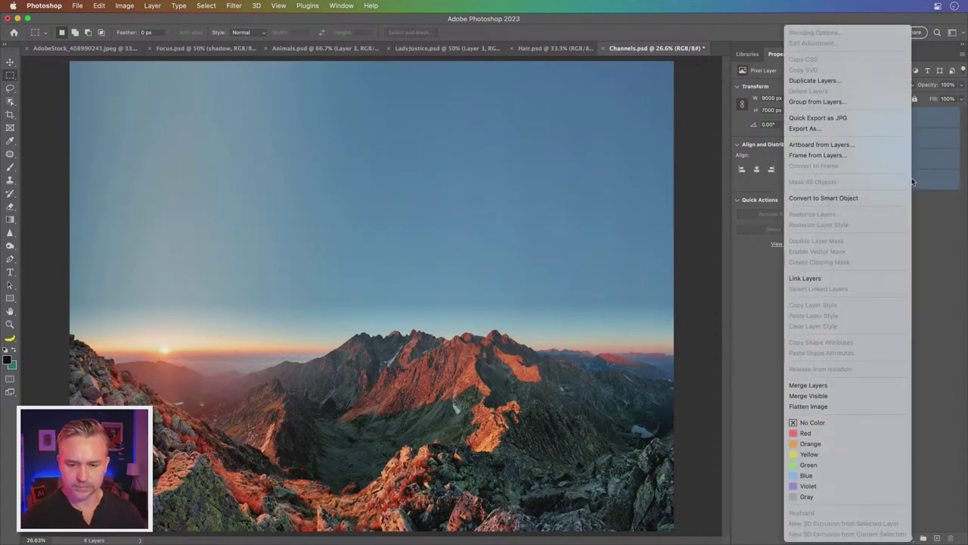
click(832, 385)
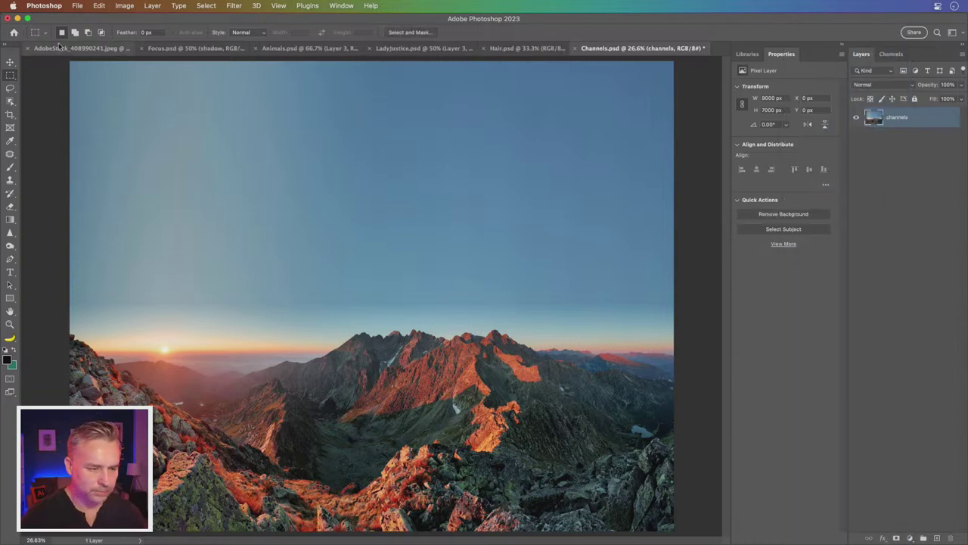
click(100, 8)
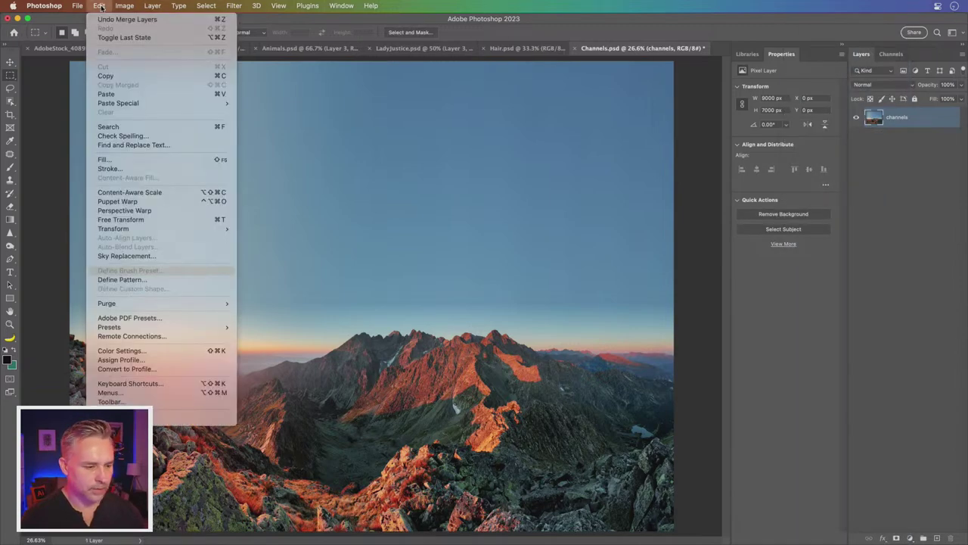
click(157, 258)
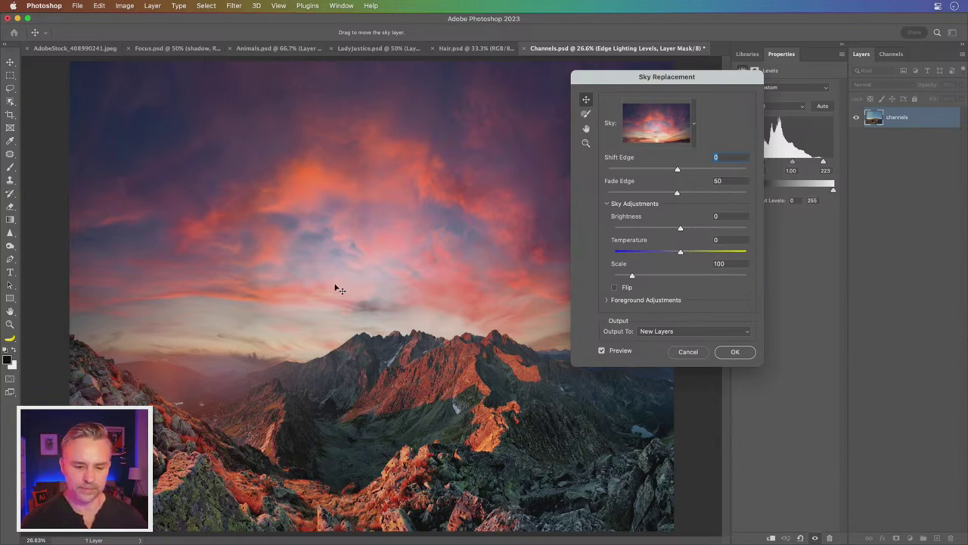
- Apply the sunset sky as New Layers, inspect the Sky layer mask, and deselect
click(654, 333)
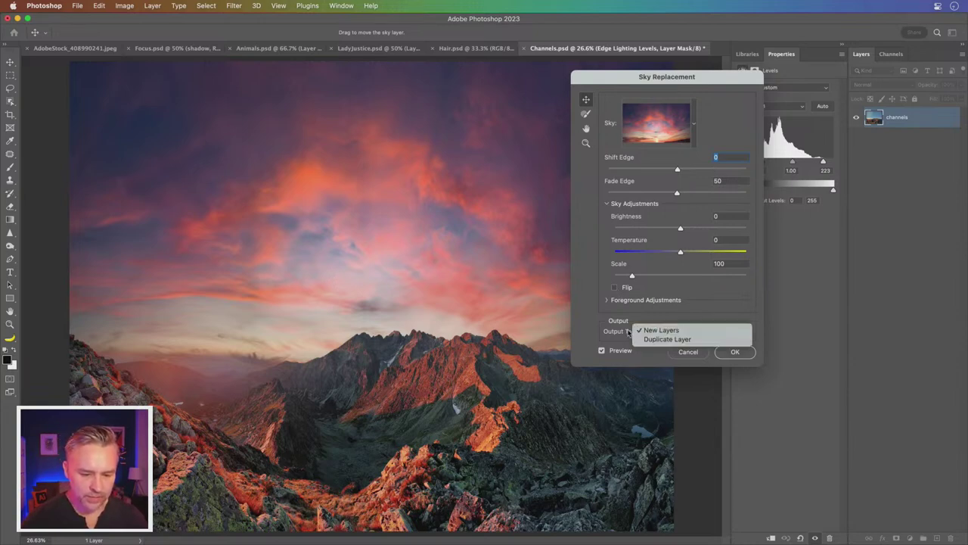
click(654, 334)
click(733, 352)
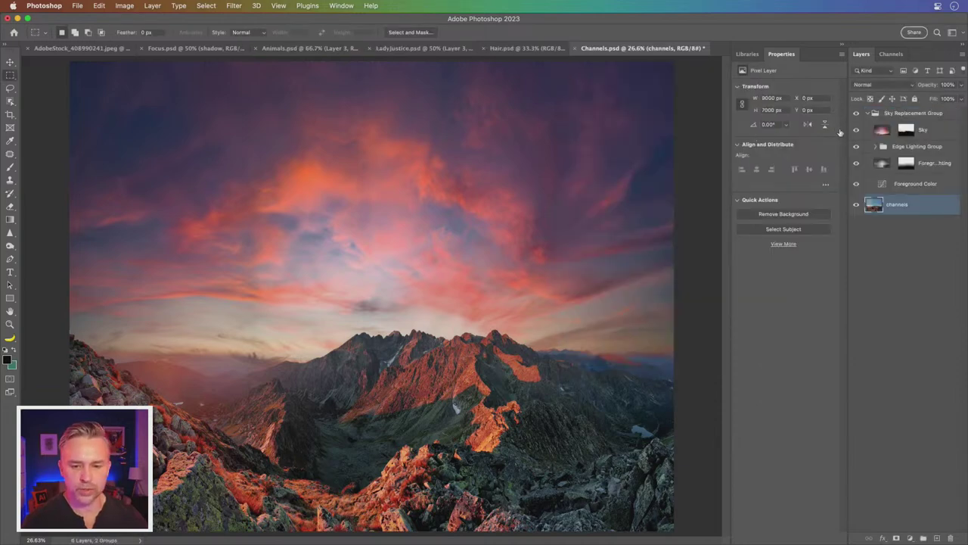
click(938, 130)
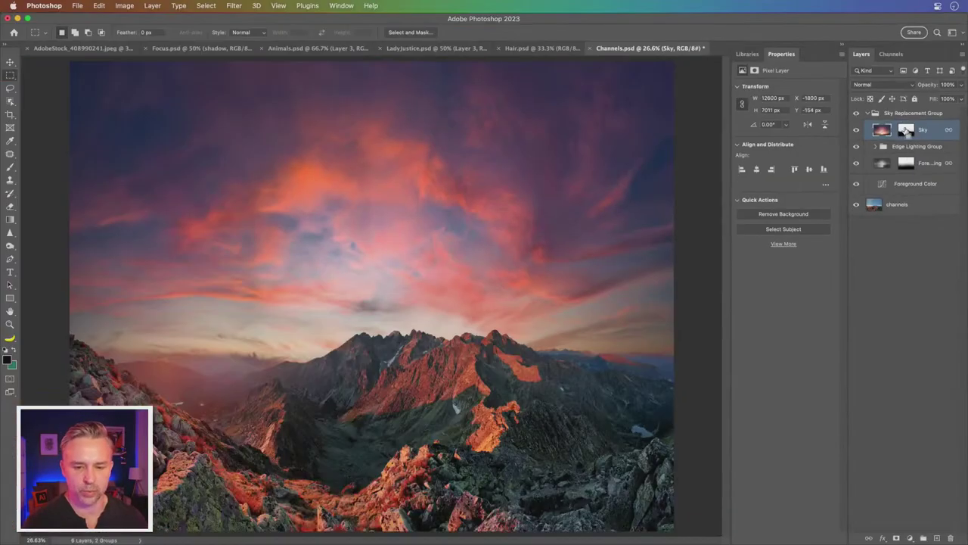
click(907, 131)
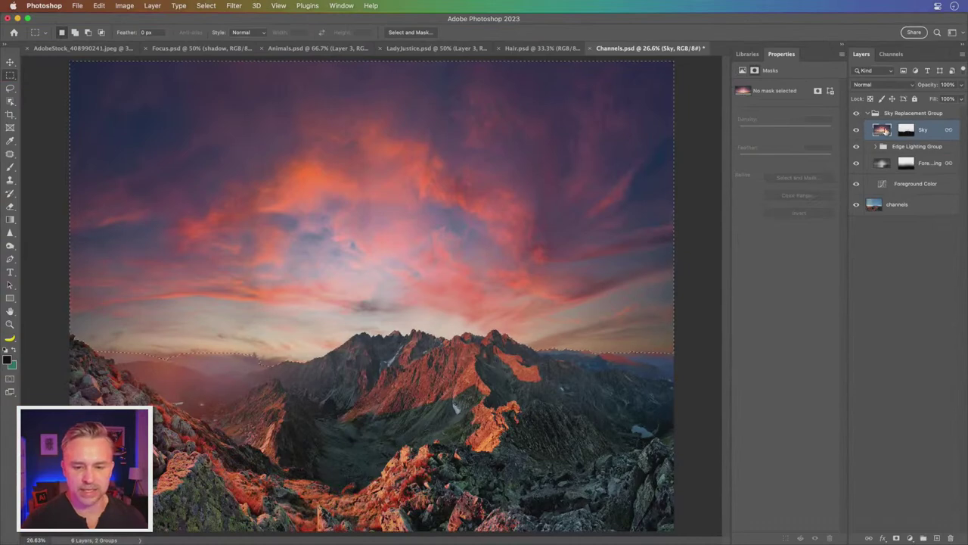
alt+click(906, 131)
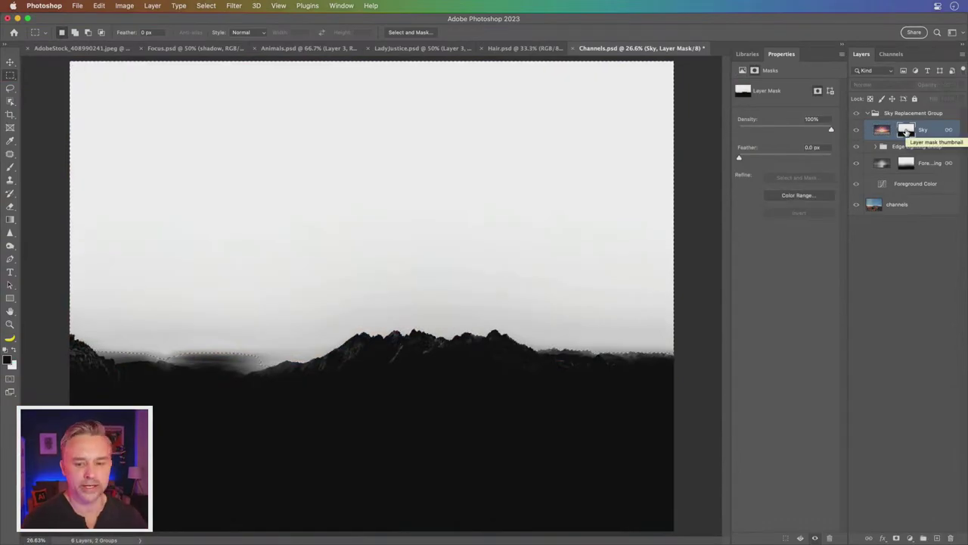
alt+click(907, 131)
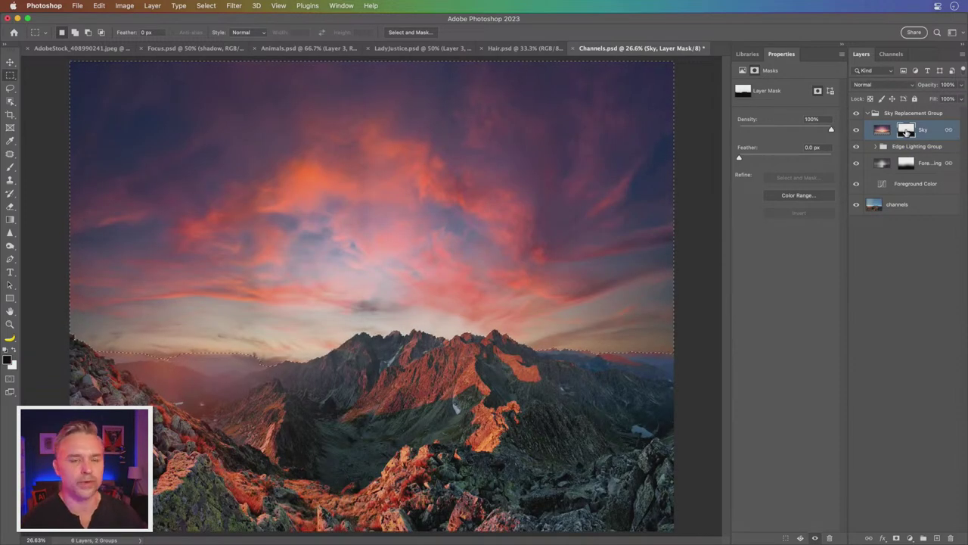
key(super+d)
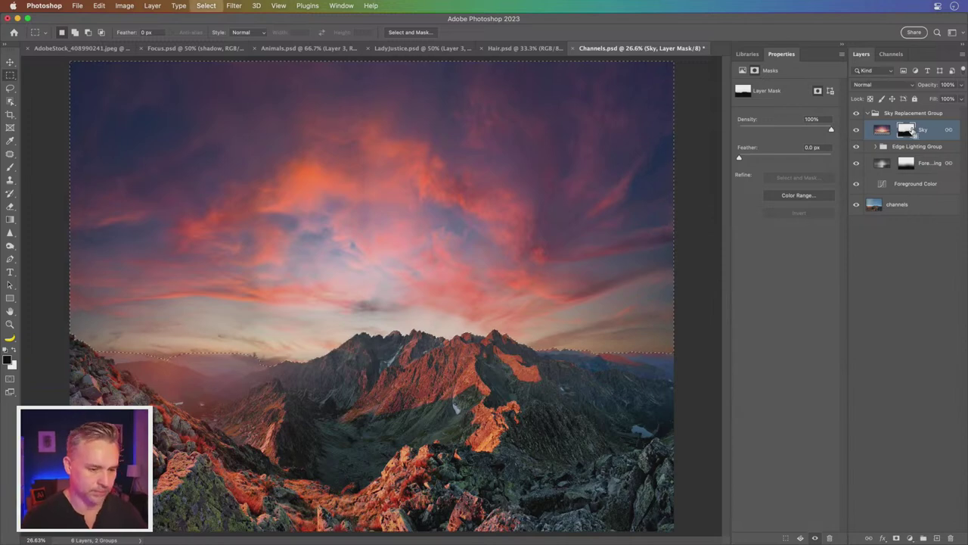
- Toggle the Sky Replacement Group's visibility to compare the sunset with the original sky
click(893, 210)
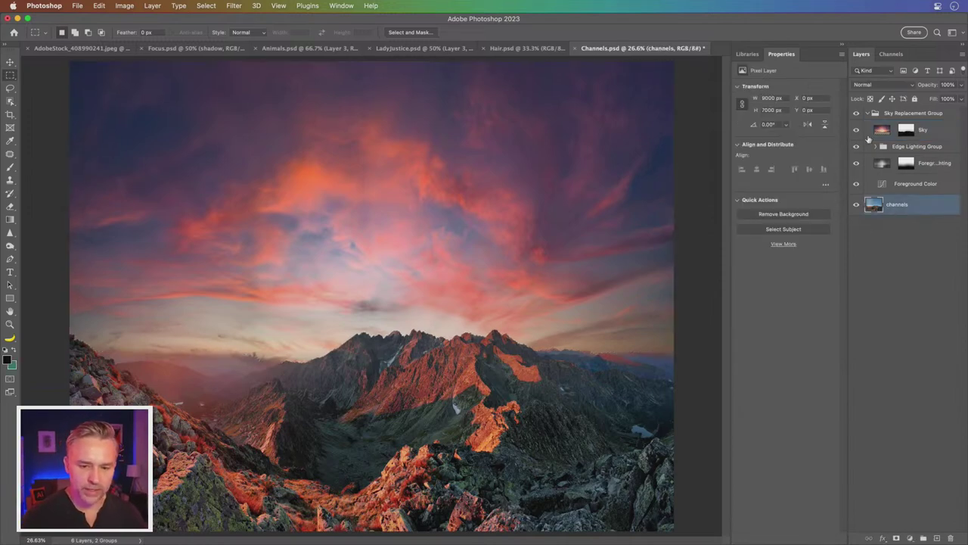
click(866, 114)
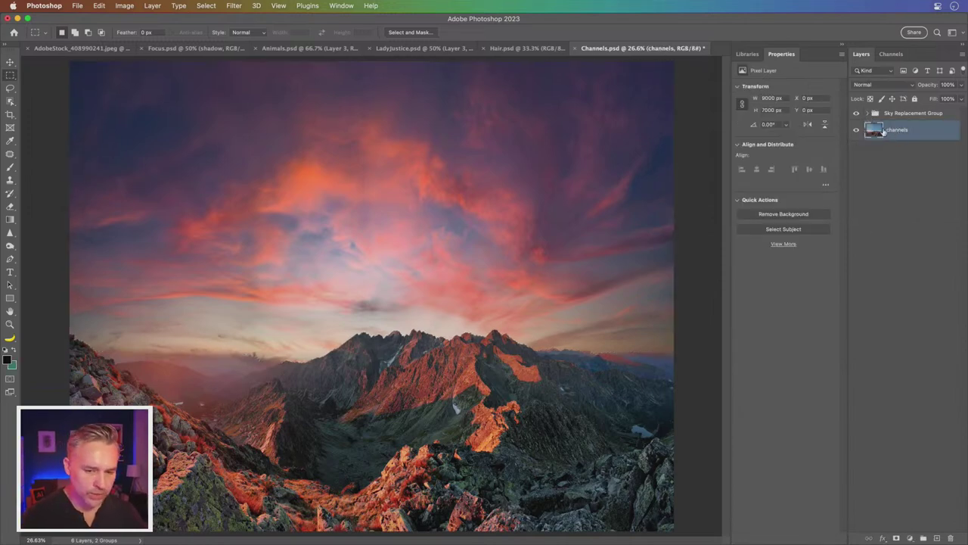
click(857, 113)
click(856, 113)
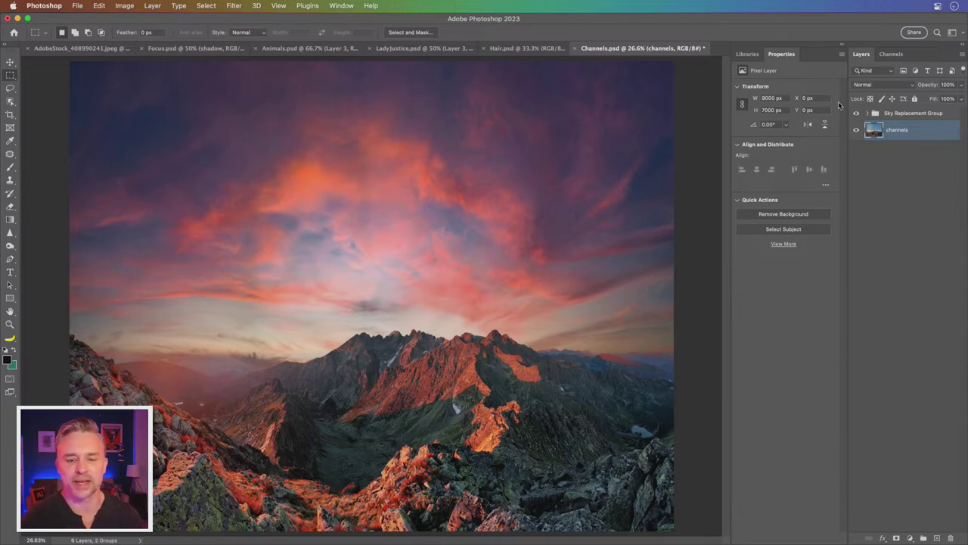
click(867, 113)
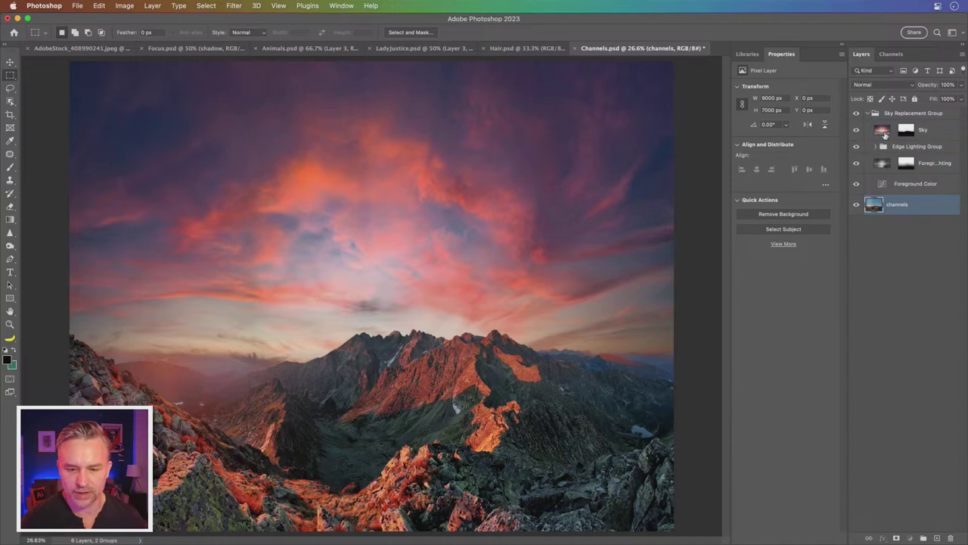
- Free Transform the sunset Sky layer, drag it around and commit it in its original position
click(883, 131)
super+click(883, 131)
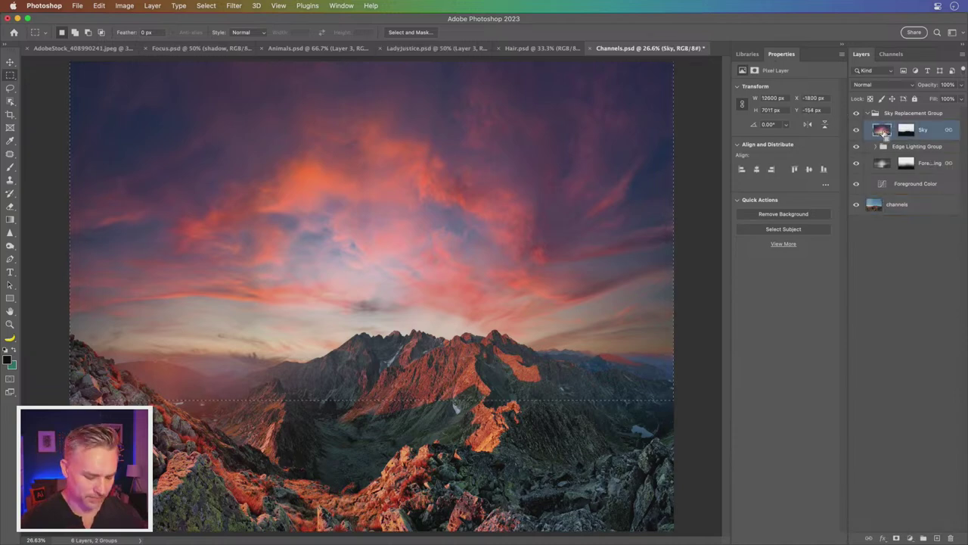
key(super+minus)
key(super+minus)
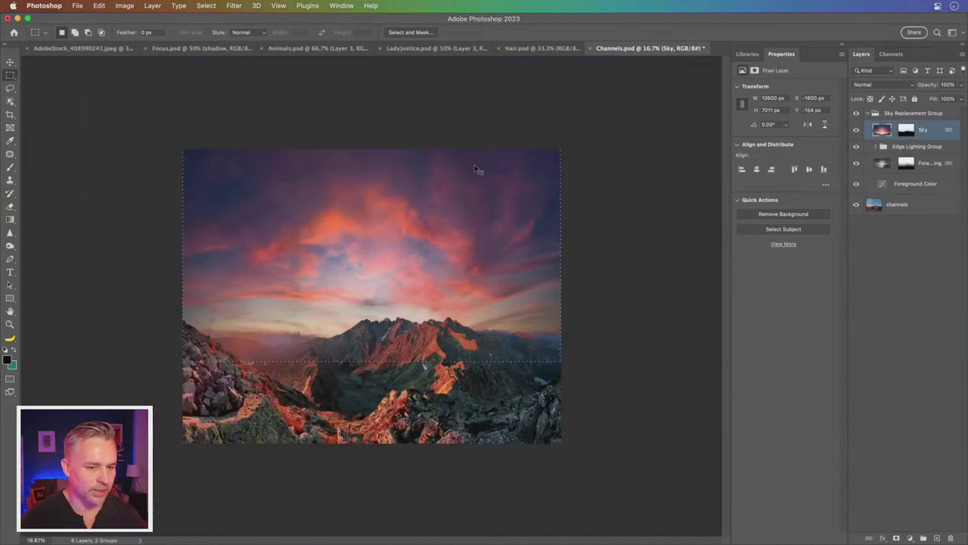
key(super+d)
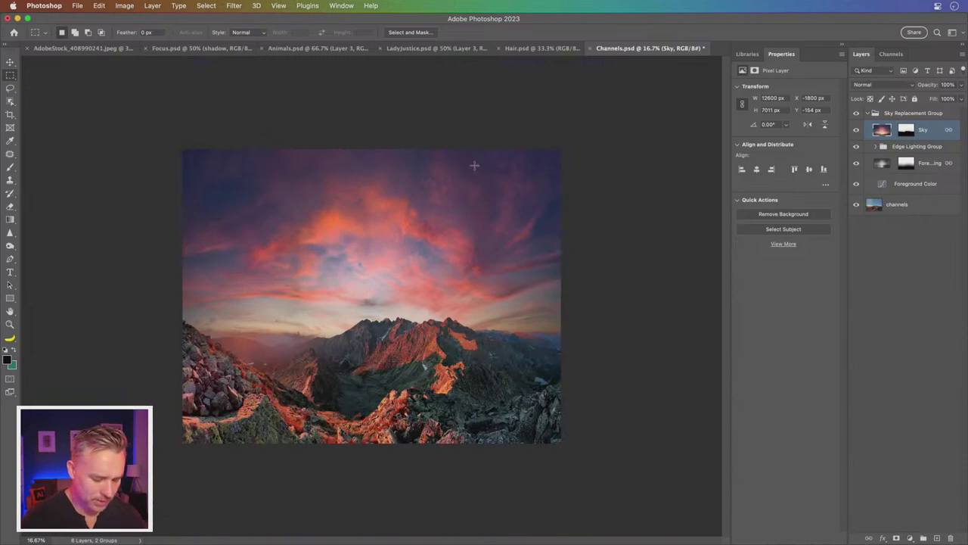
key(super+t)
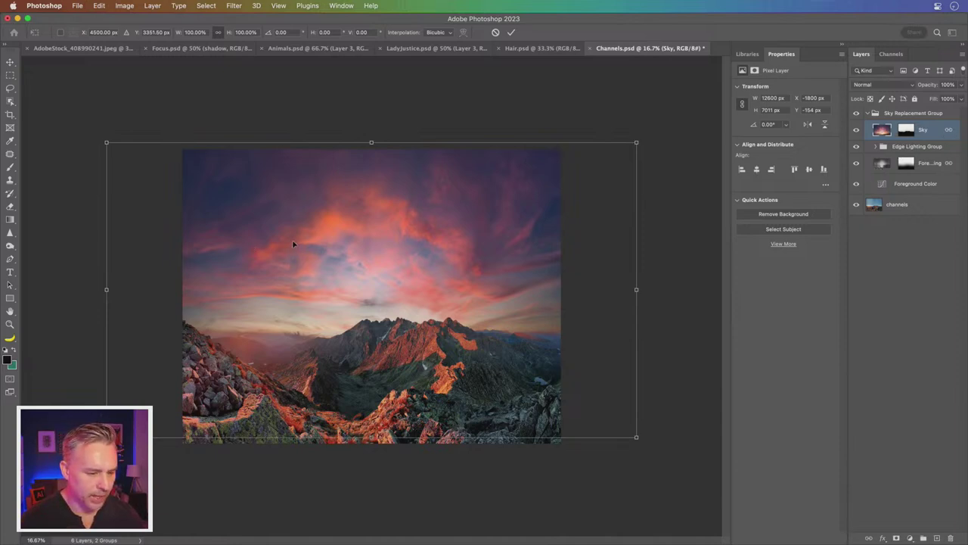
drag(286, 240, 344, 240)
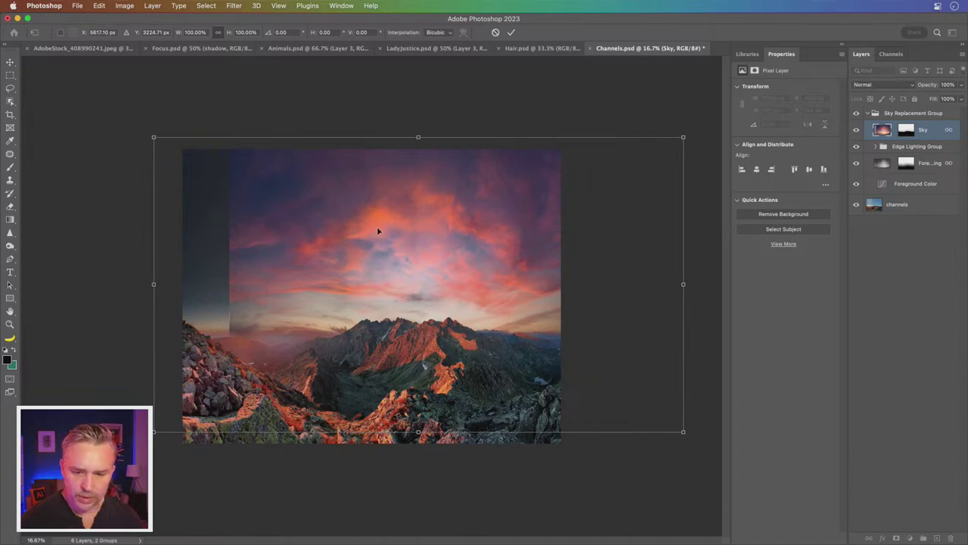
mouse_move(379, 231)
mouse_down()
mouse_move(327, 244)
mouse_move(341, 264)
mouse_up()
drag(409, 269, 494, 238)
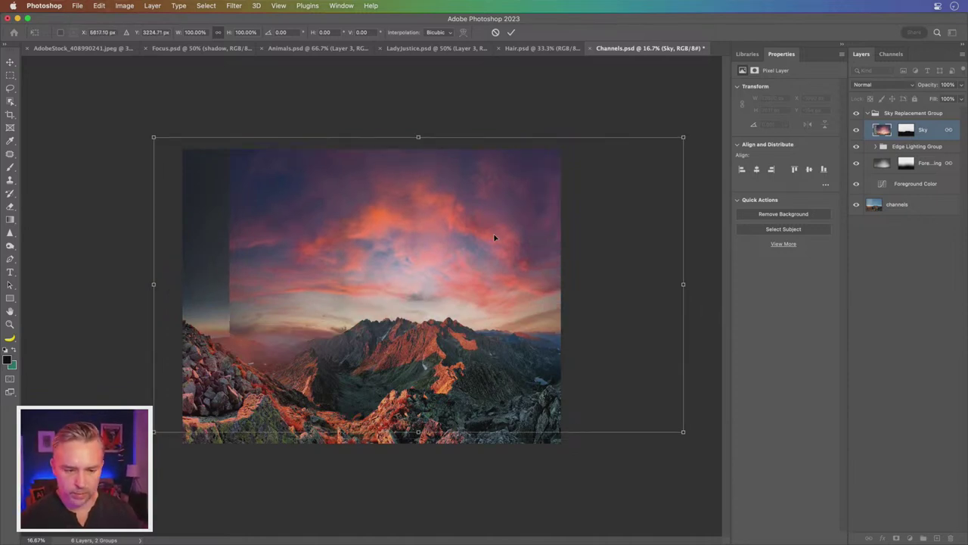
key(Return)
key(m)
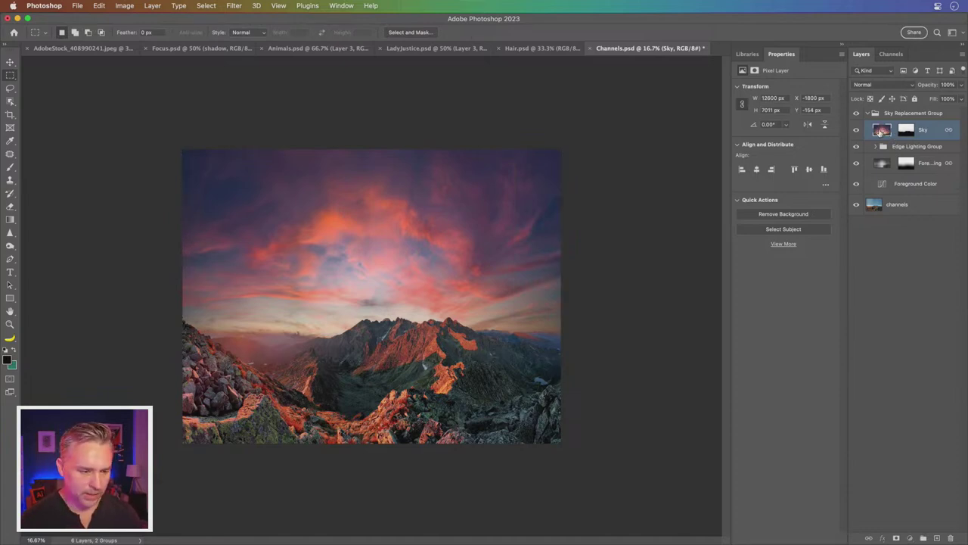
key(ctrl+plus)
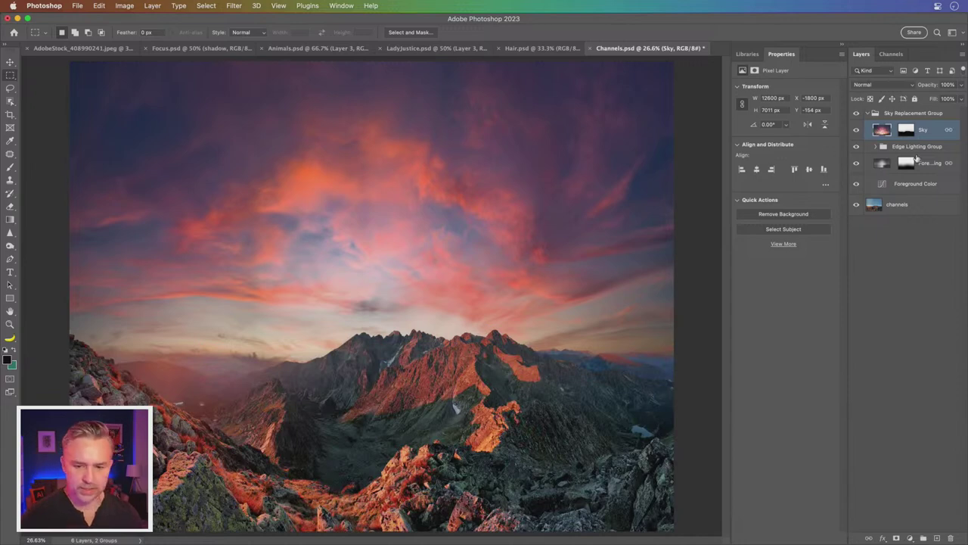
- Collapse and hide the Sky Replacement Group, then duplicate the channels layer and hide the lower copy
click(870, 113)
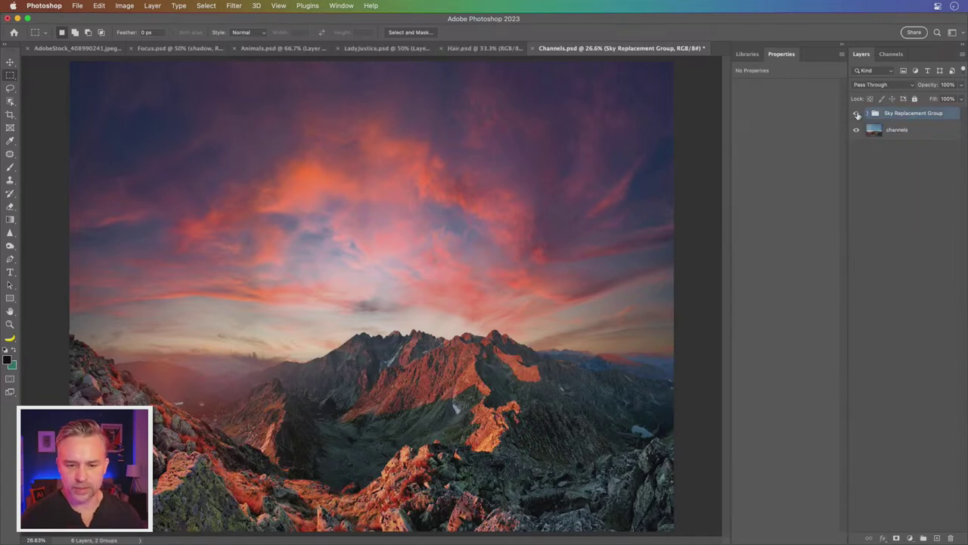
click(900, 130)
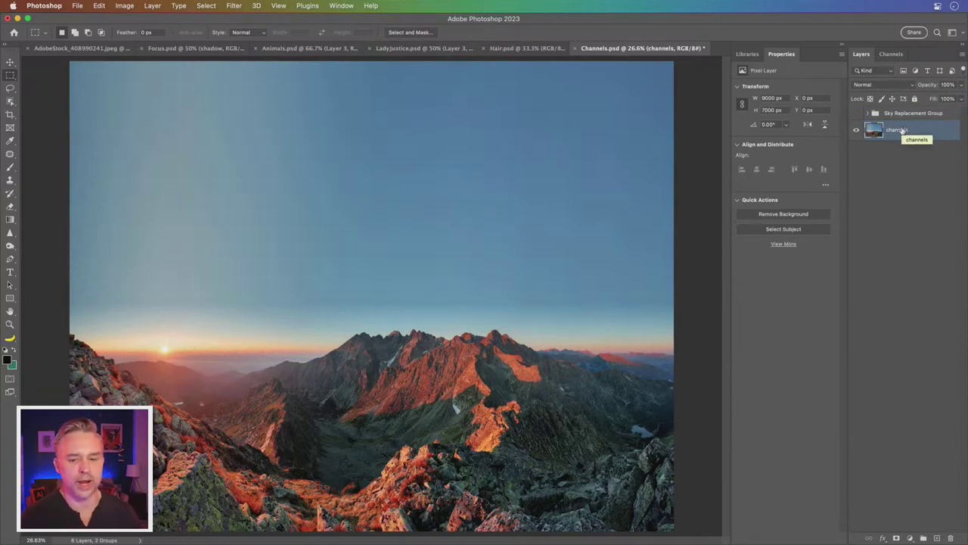
key(ctrl+j)
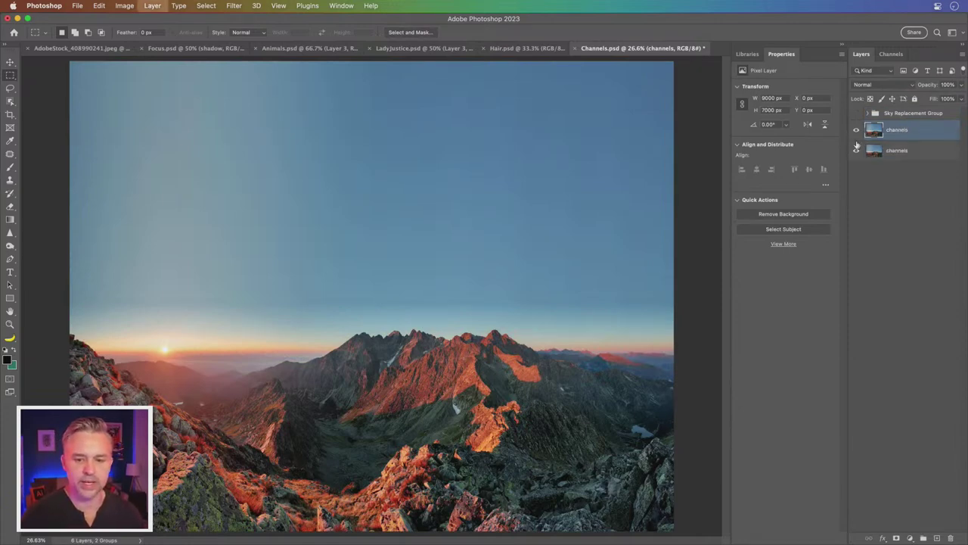
click(856, 151)
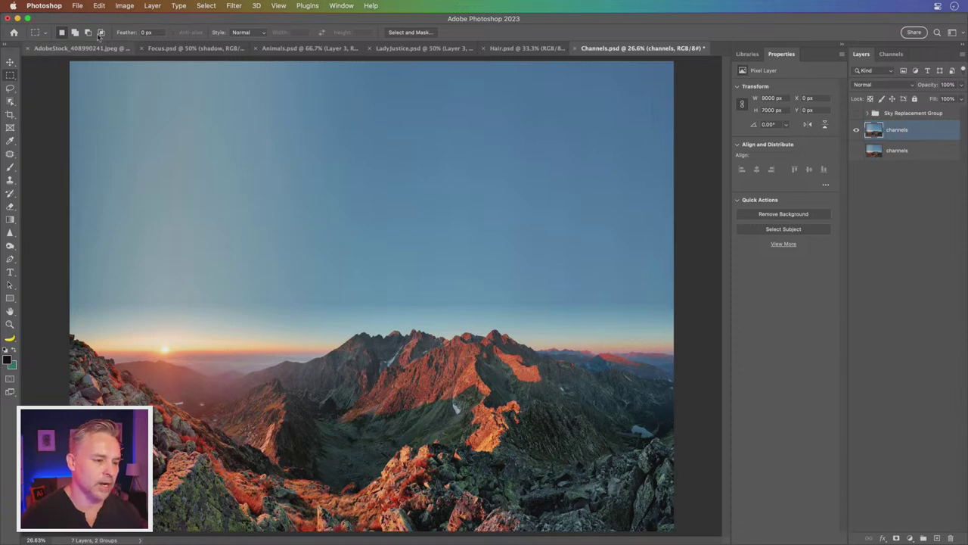
click(180, 6)
mouse_move(206, 5)
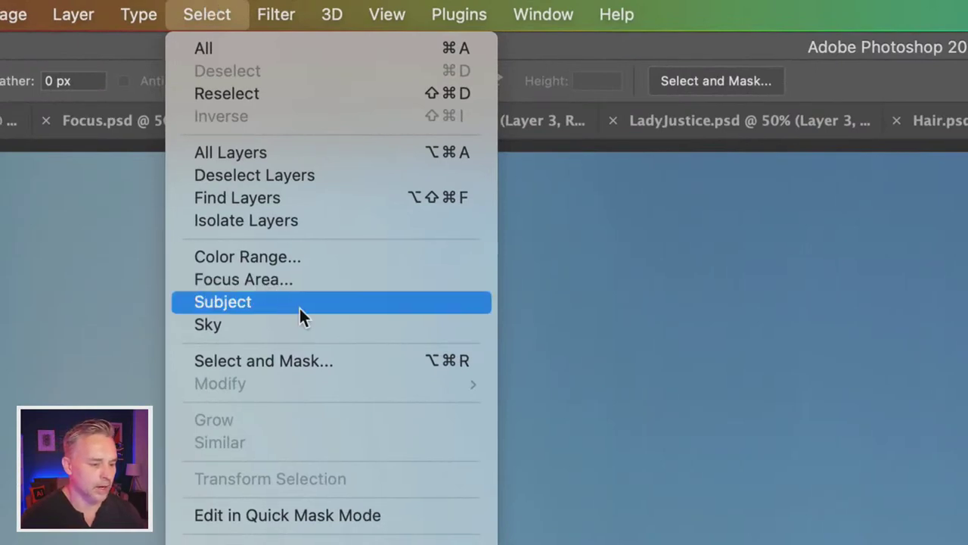
- In Color Range, sample the blue sky and add the upper and near-horizon sky tones
click(299, 258)
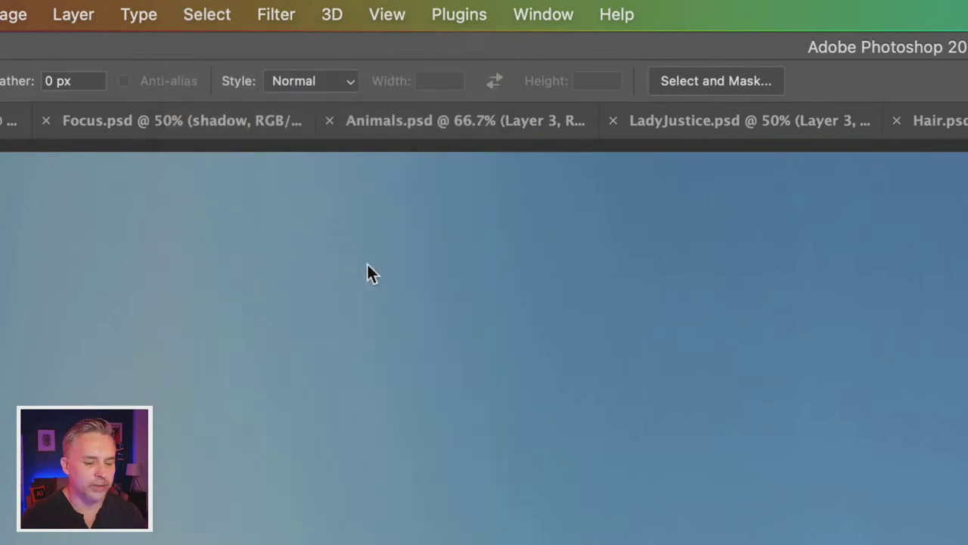
drag(425, 135, 633, 121)
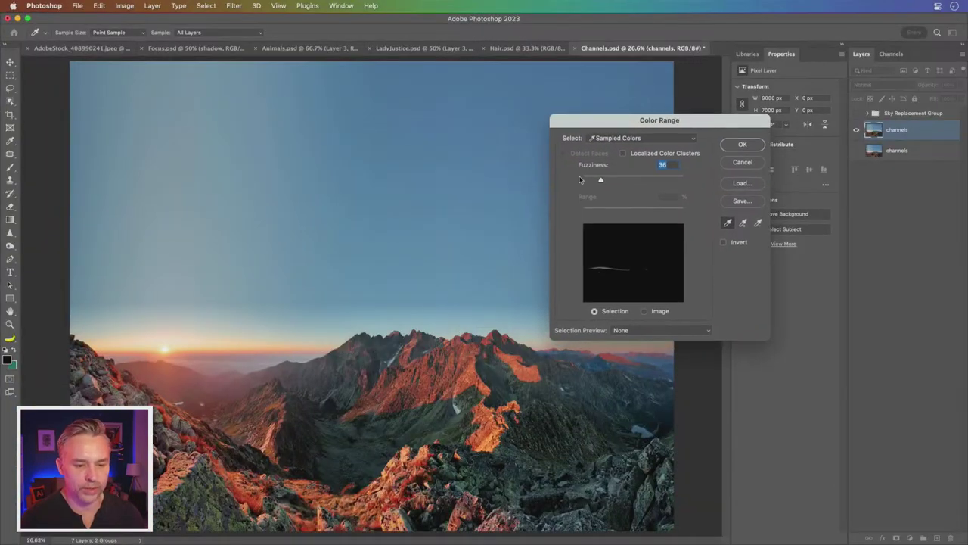
click(383, 171)
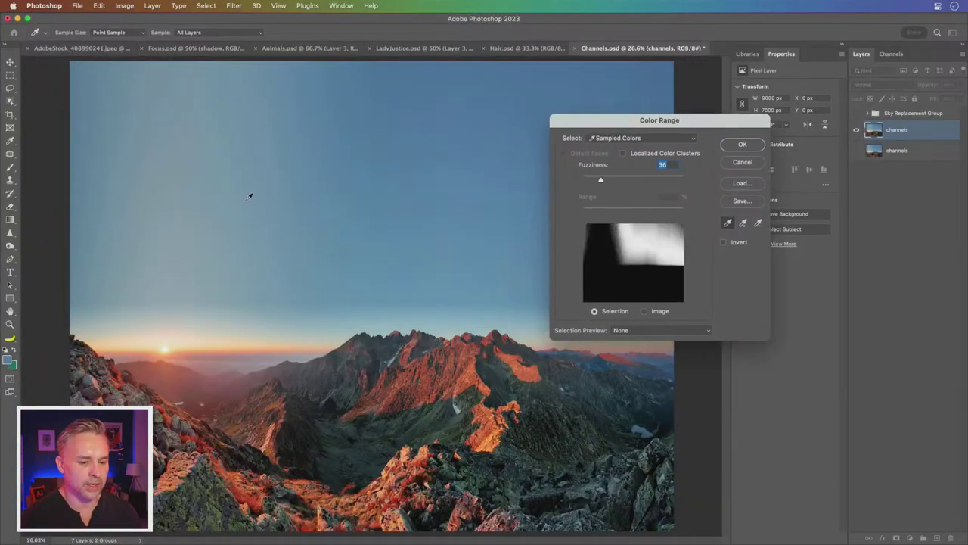
click(744, 224)
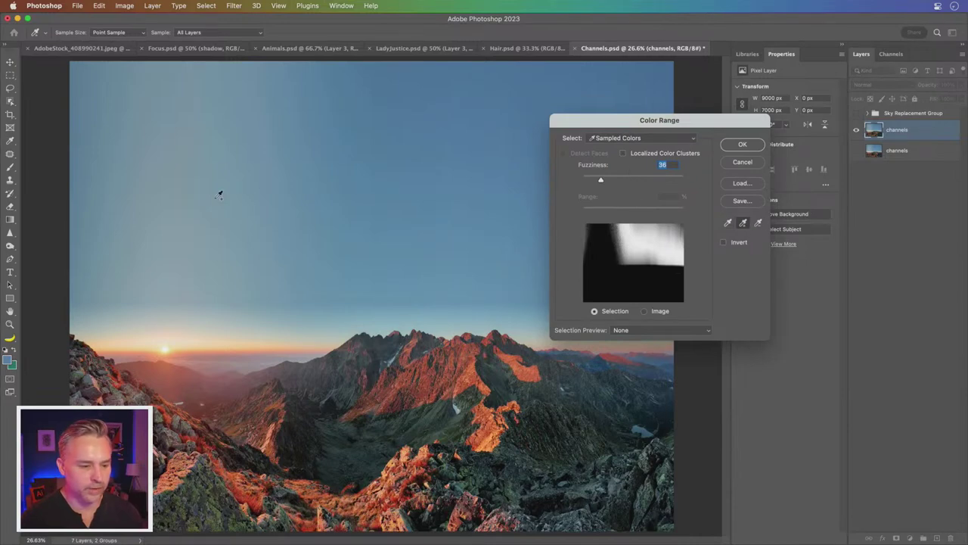
click(229, 203)
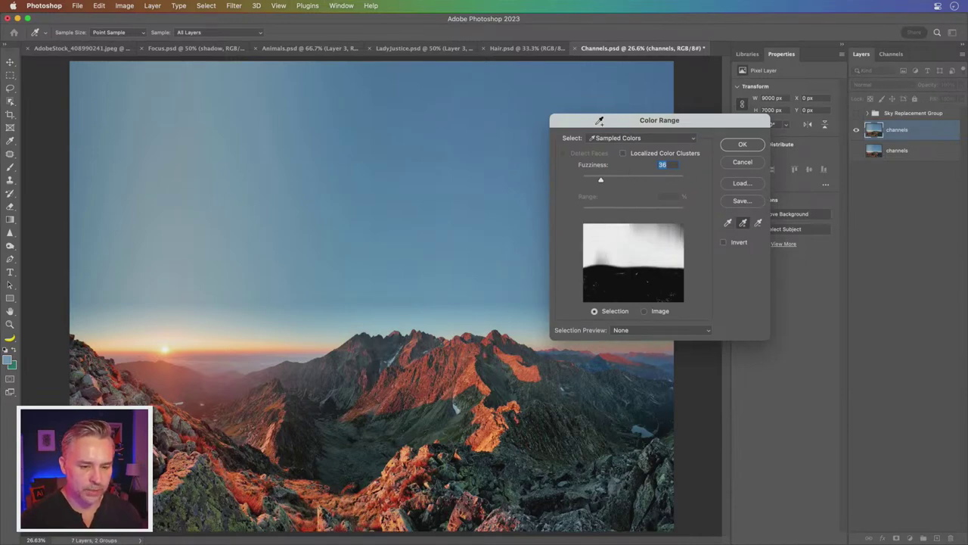
drag(659, 120, 541, 119)
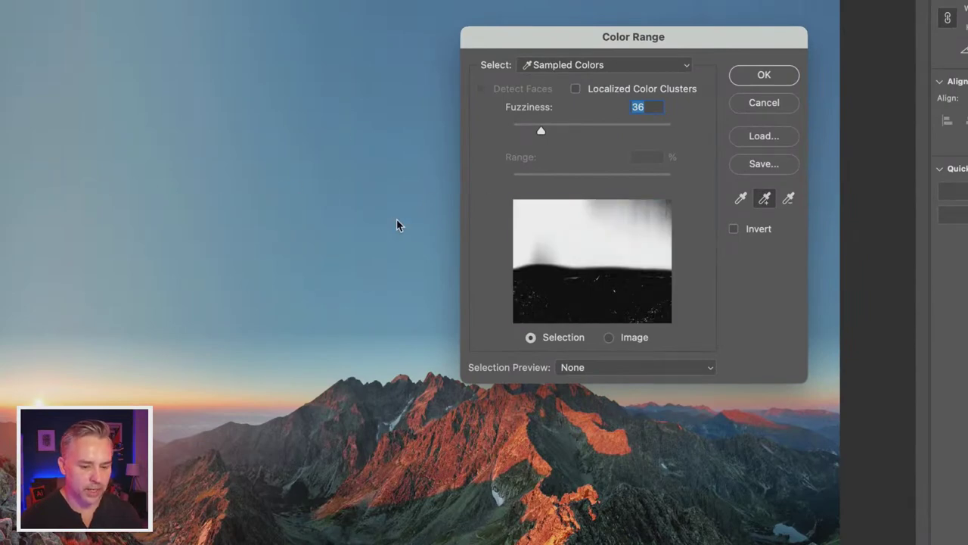
key(ctrl)
key(ctrl)
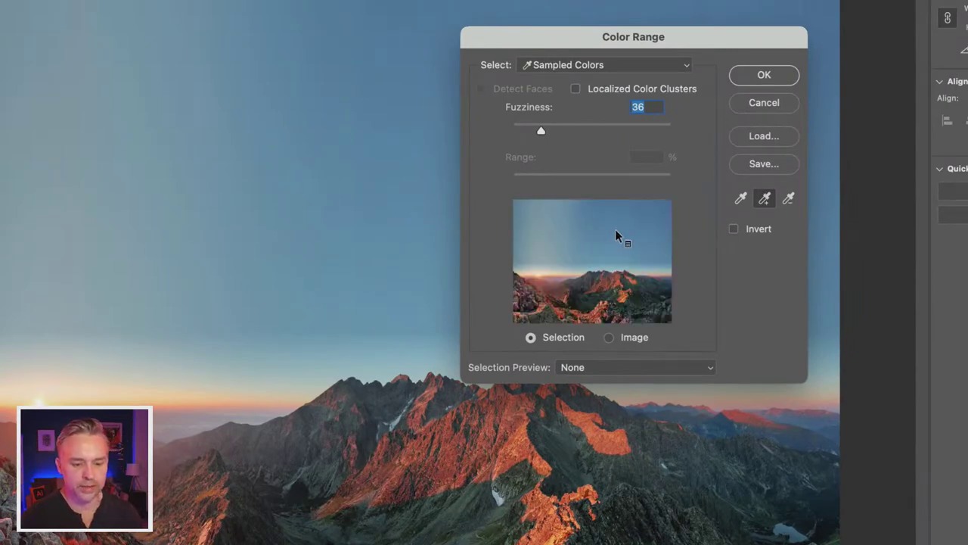
key(ctrl)
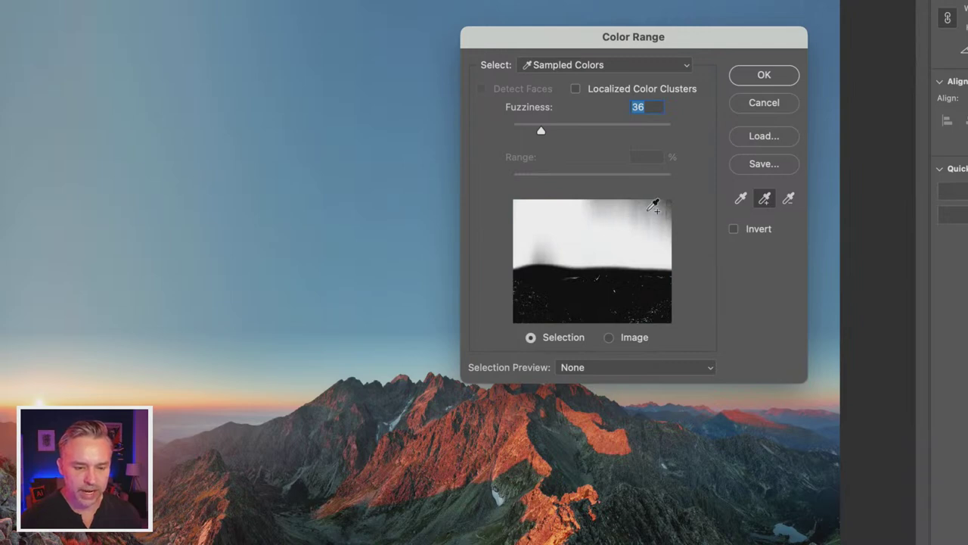
click(664, 202)
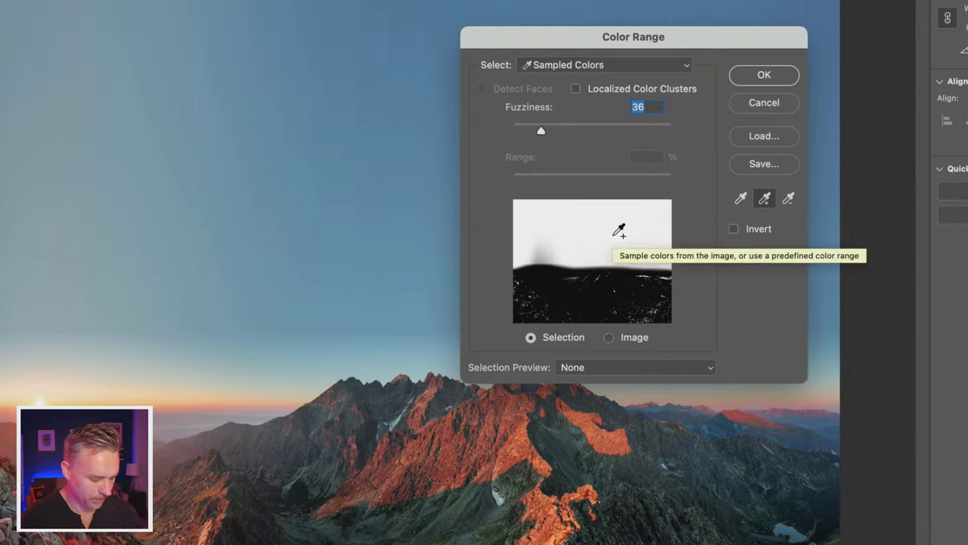
key(ctrl)
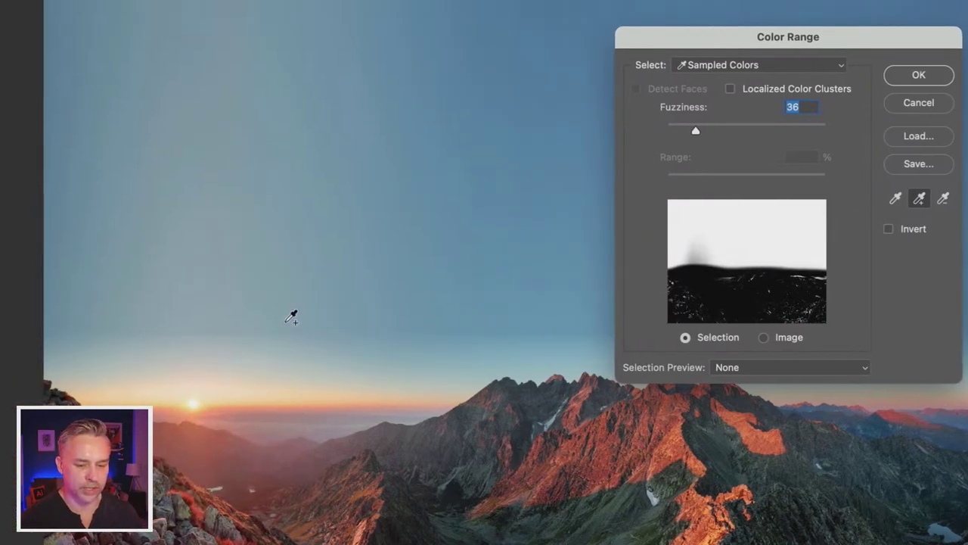
click(211, 352)
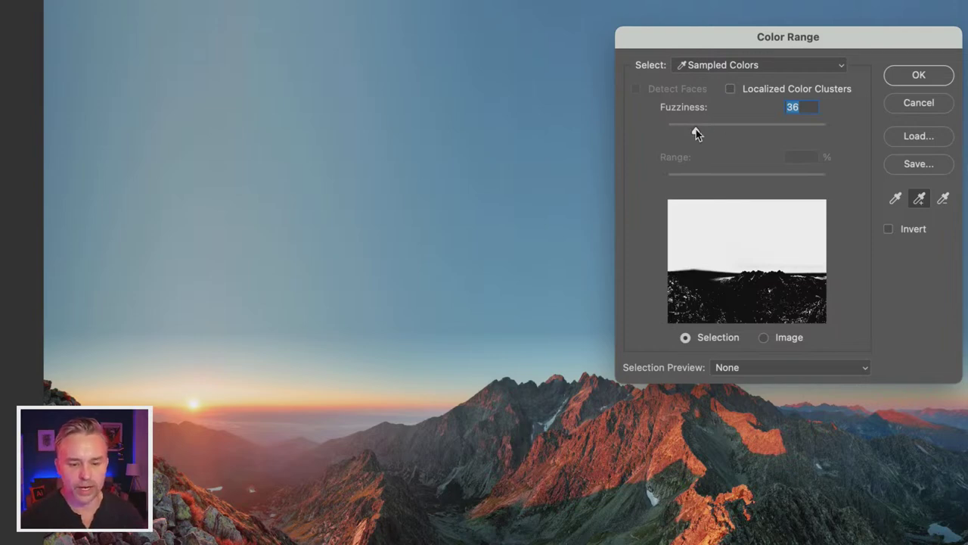
- Adjust Color Range Fuzziness to 42 so the sky previews as white
mouse_move(719, 133)
mouse_down()
mouse_move(696, 133)
mouse_move(704, 134)
mouse_up()
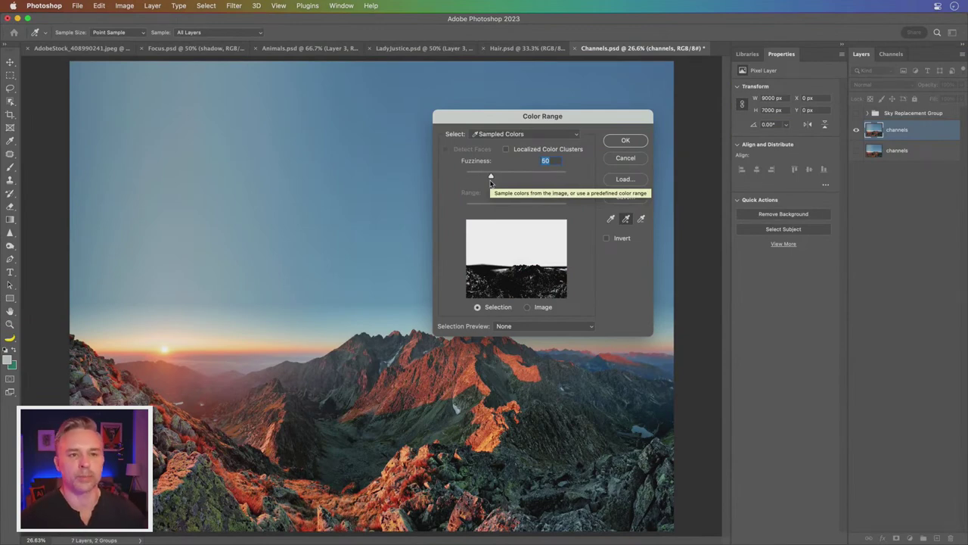
drag(489, 114, 557, 121)
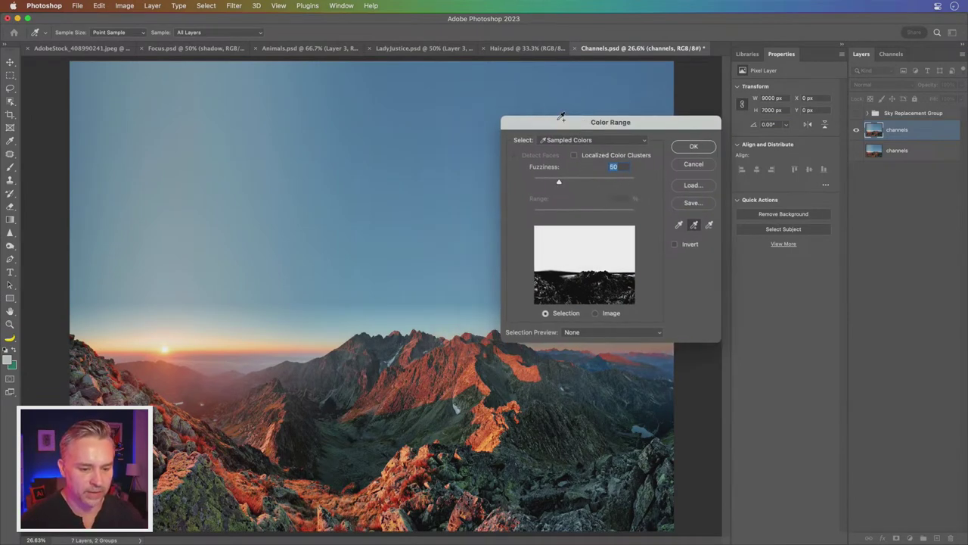
drag(556, 185, 559, 184)
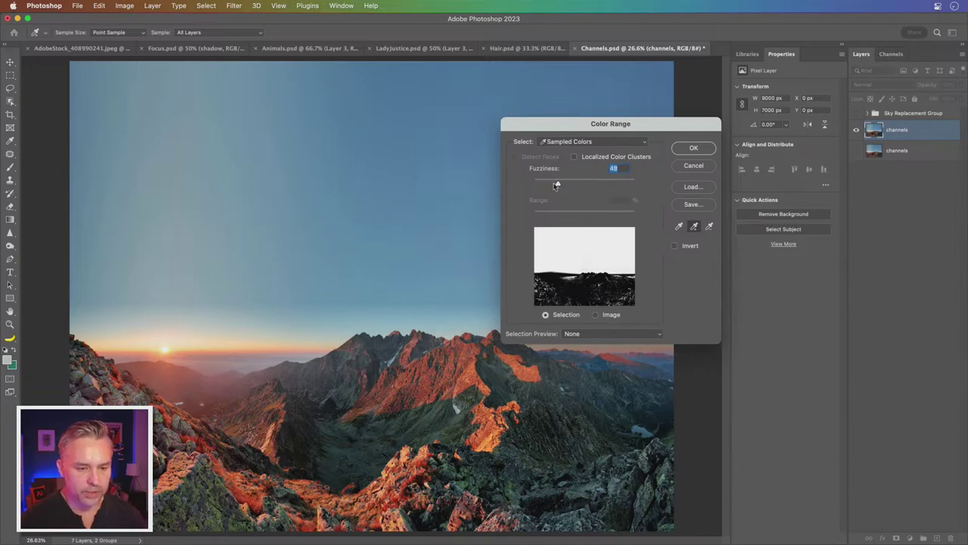
click(559, 142)
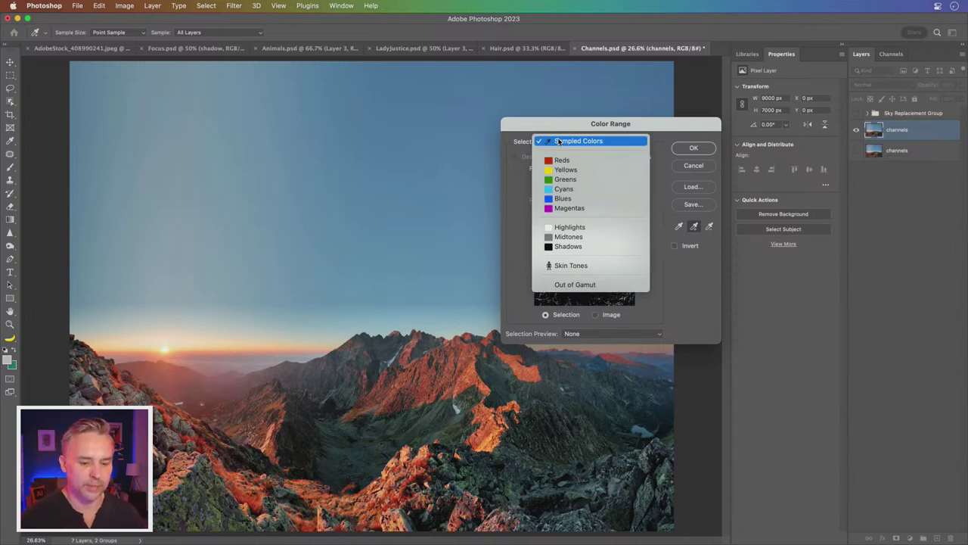
- Try the Blues and Cyans presets in Color Range, then return to Sampled Colors
click(553, 199)
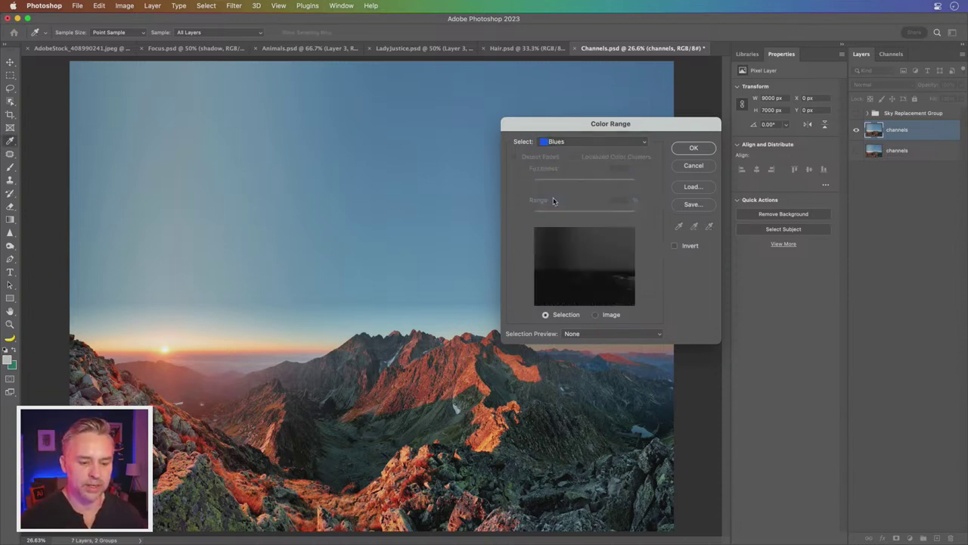
click(570, 142)
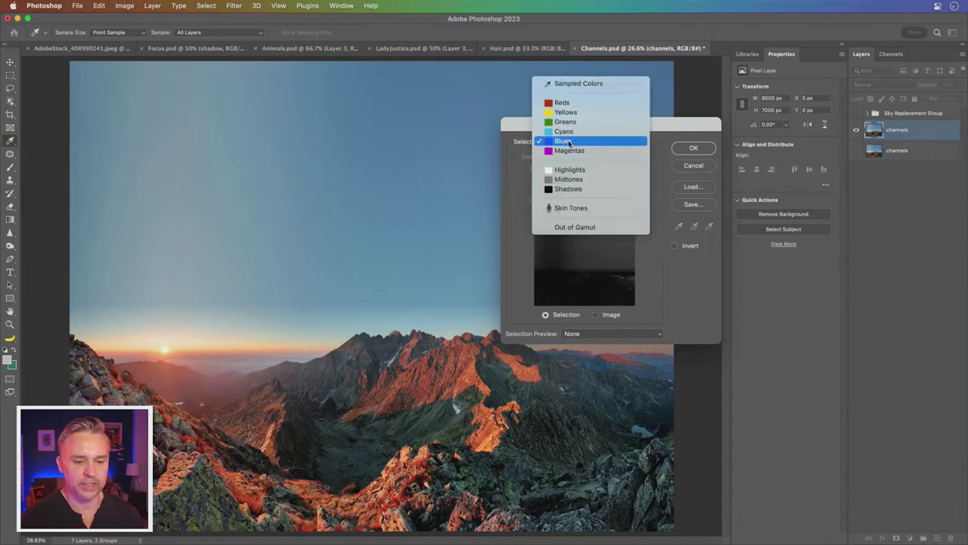
click(570, 133)
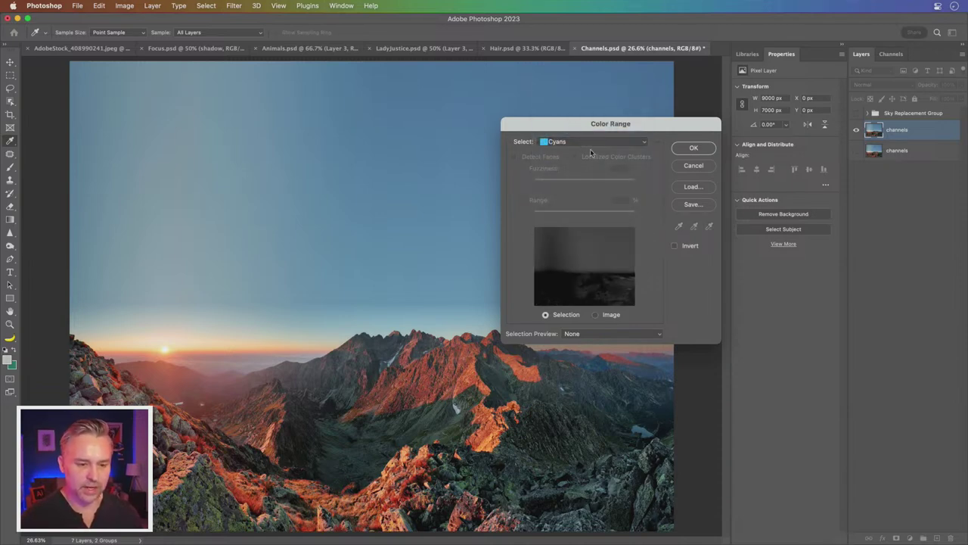
click(591, 144)
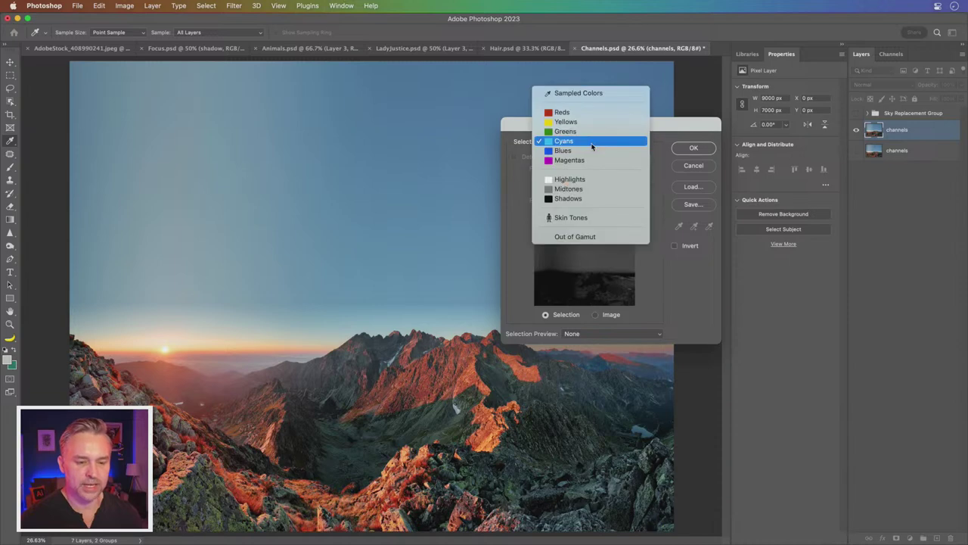
click(596, 94)
- Resample the sky at Fuzziness 36 with Selection Preview None and apply the selection
click(319, 201)
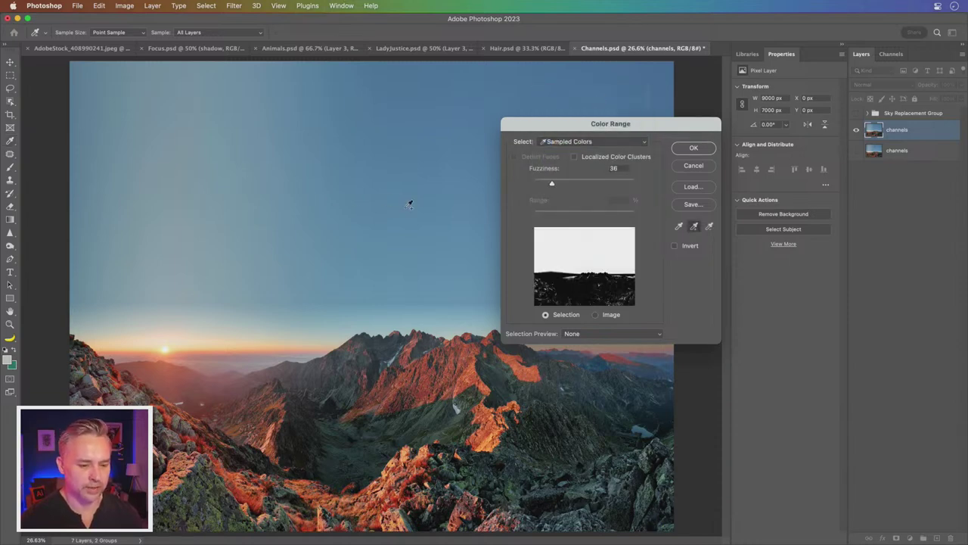
click(587, 333)
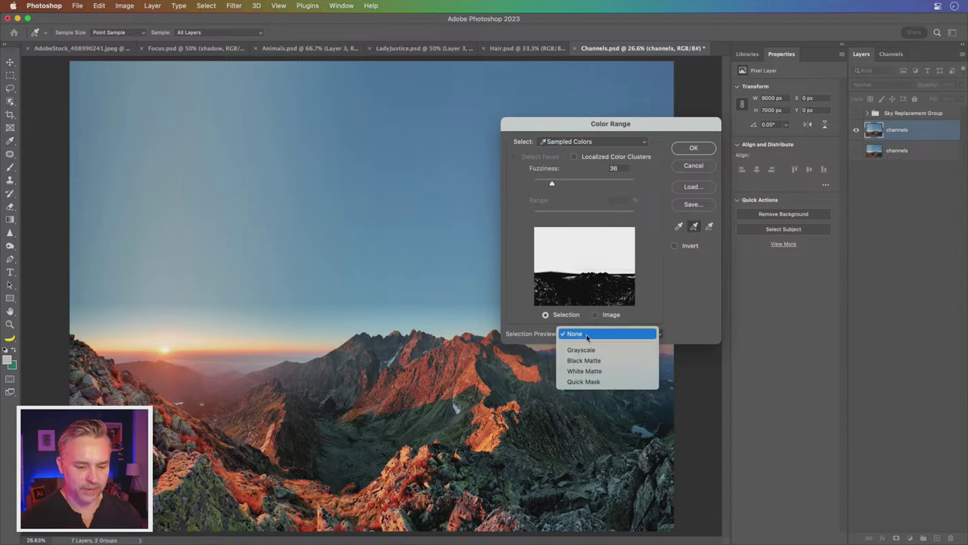
click(611, 333)
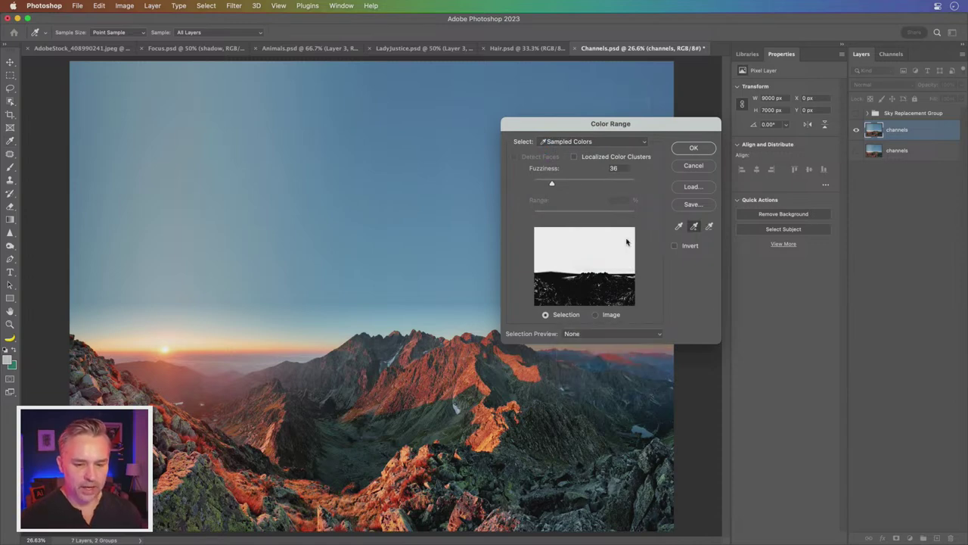
click(692, 147)
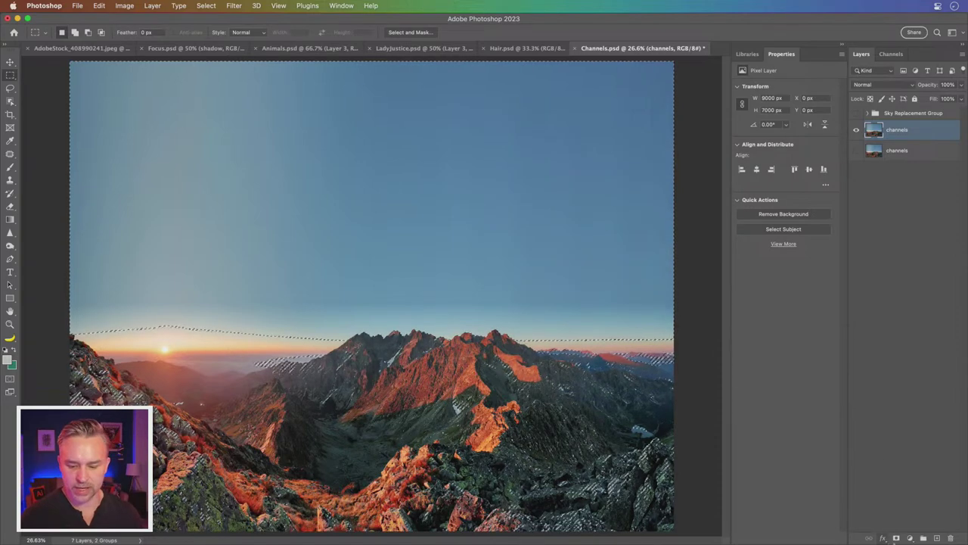
- Add a layer mask from the sky selection to the top channels layer and invert it
click(896, 538)
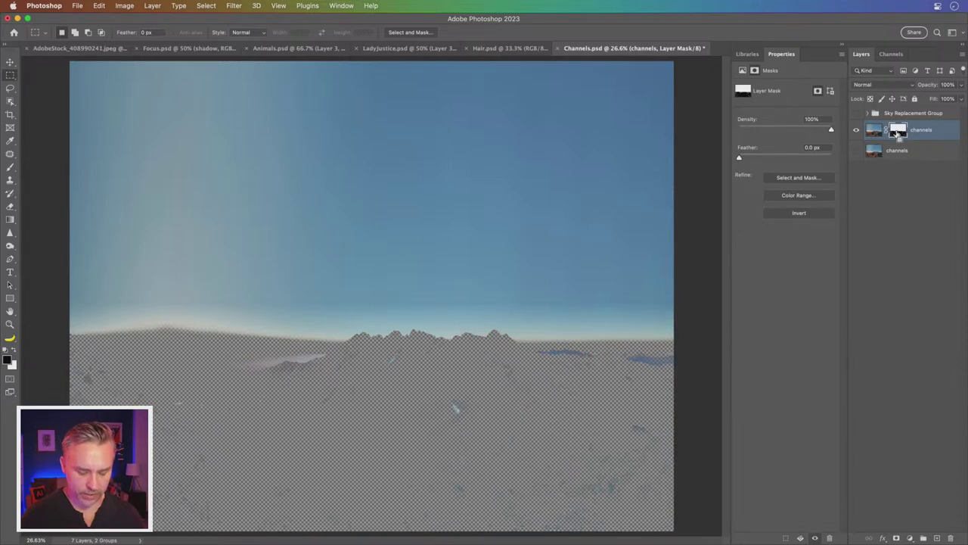
key(ctrl+l)
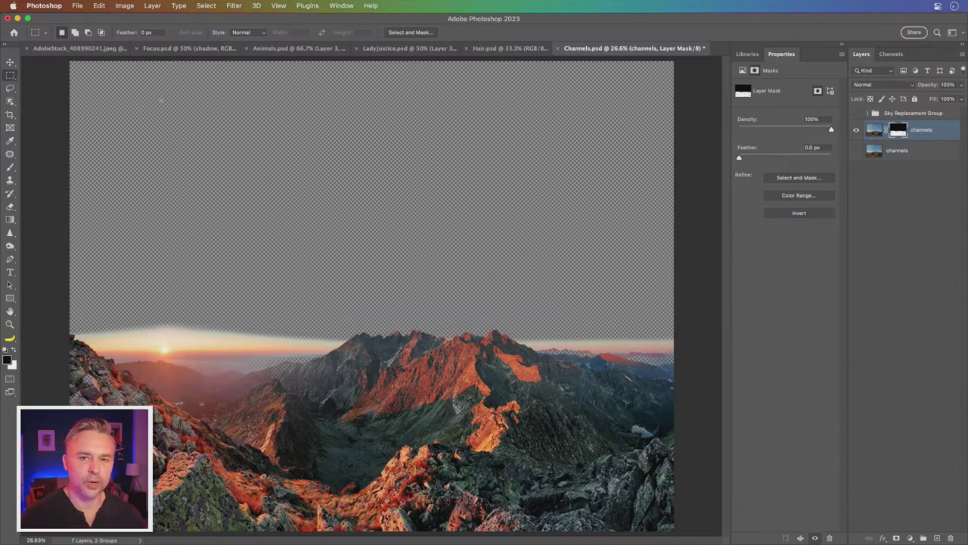
click(203, 6)
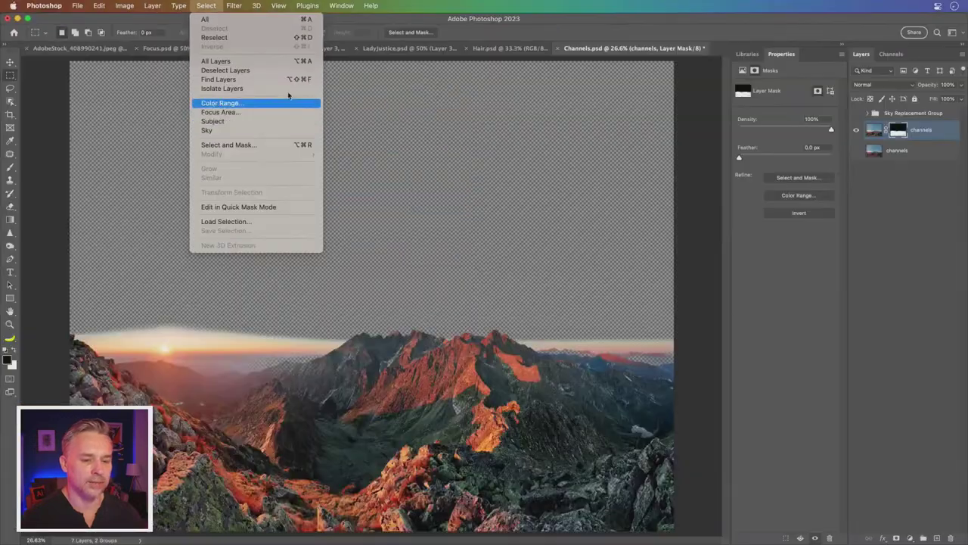
- Hide the masked top layer, then show and select the unmasked bottom channels layer
key(Escape)
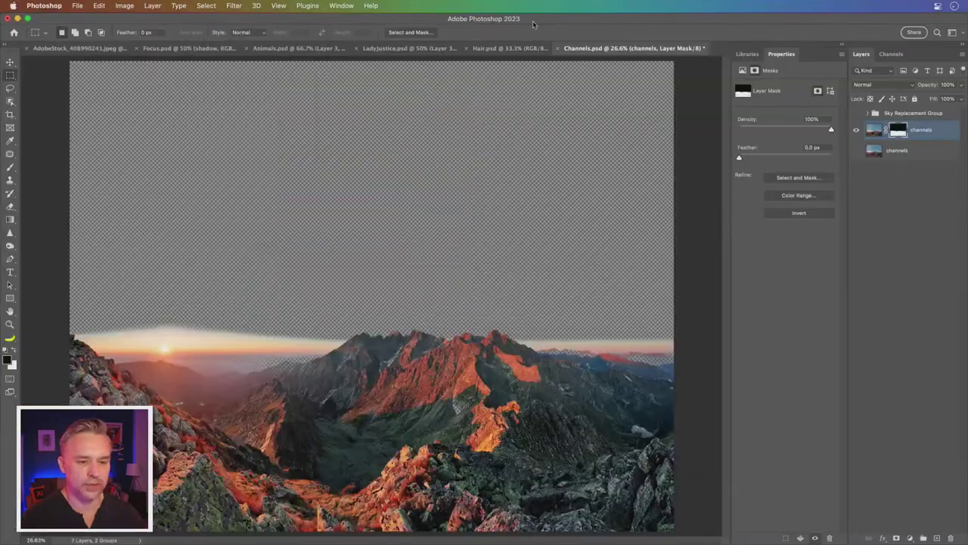
click(940, 133)
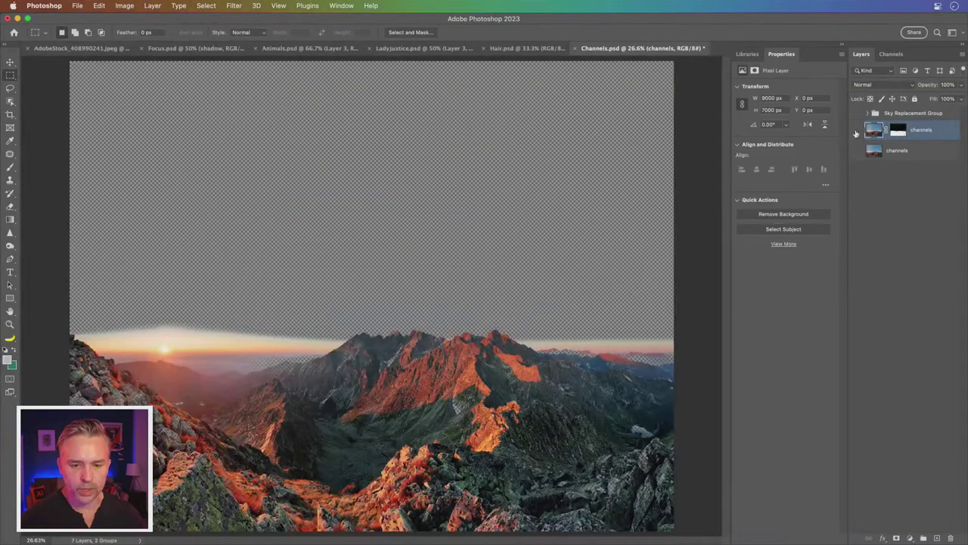
click(856, 130)
click(856, 151)
click(905, 154)
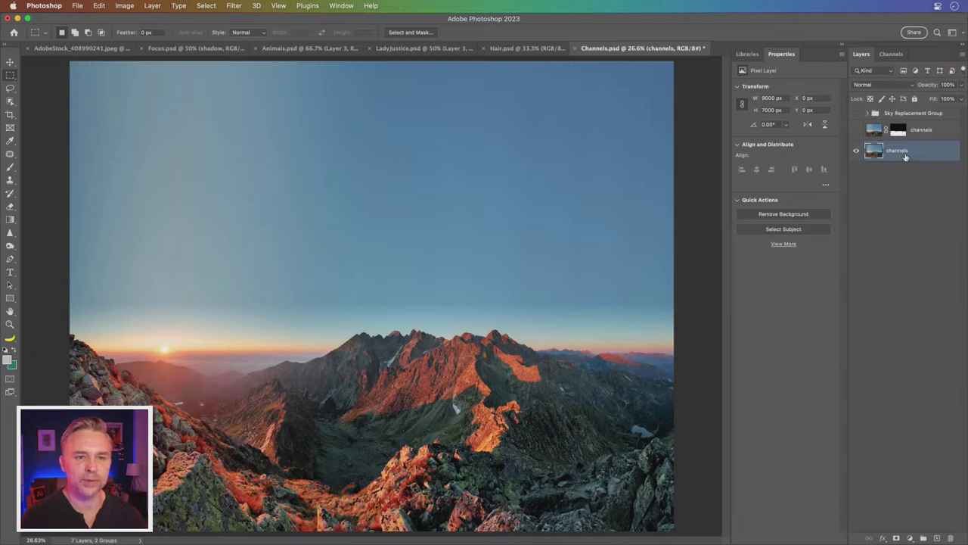
- View the Blue channel alone and load it as a selection, after briefly trying Green
click(892, 54)
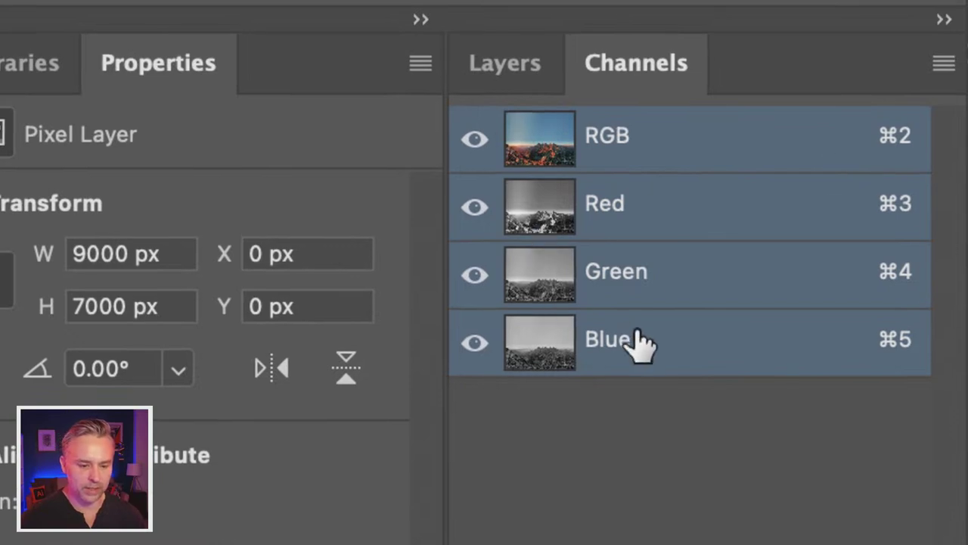
click(640, 341)
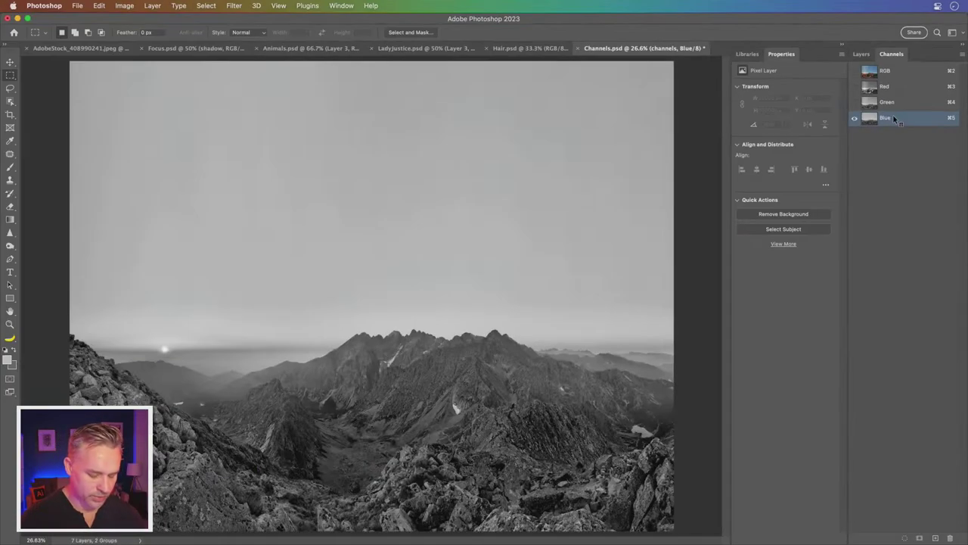
super+click(891, 121)
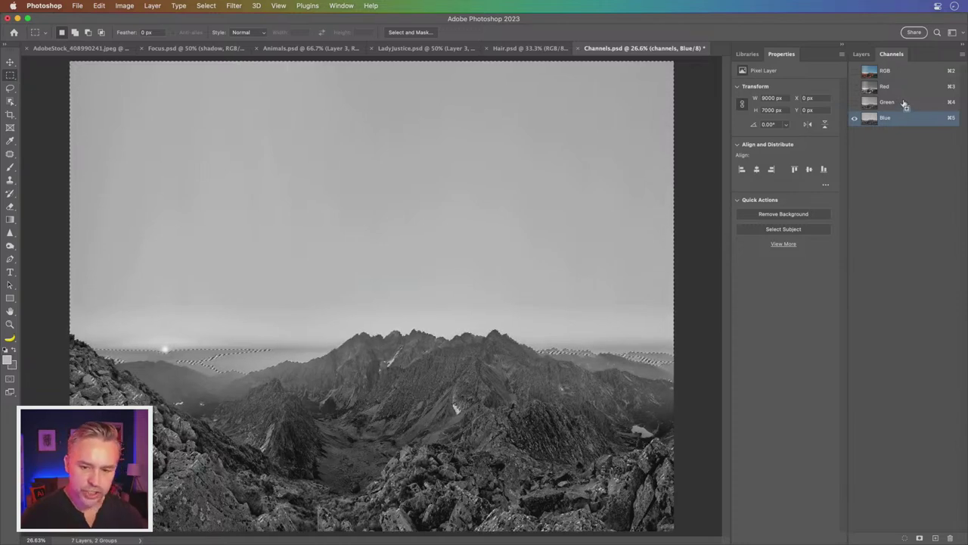
super+click(909, 103)
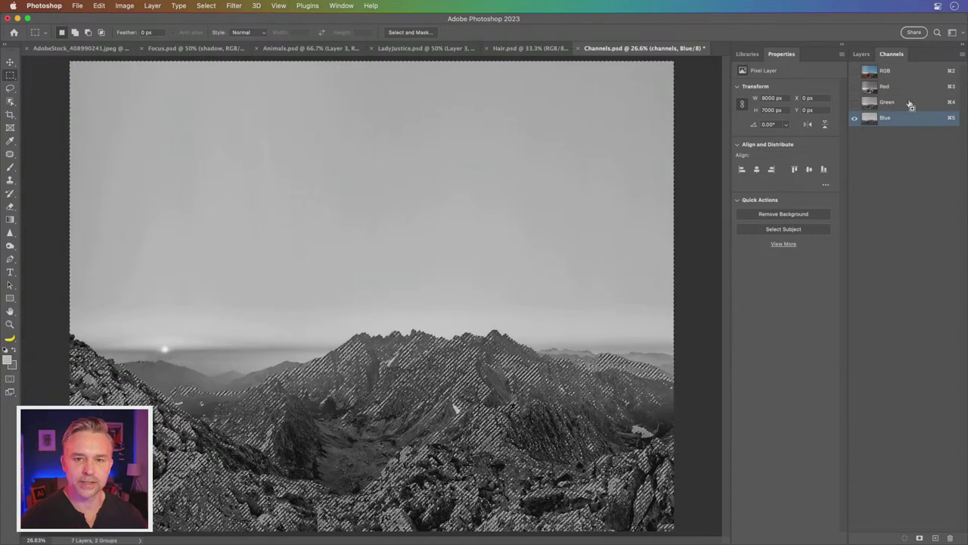
key(super+d)
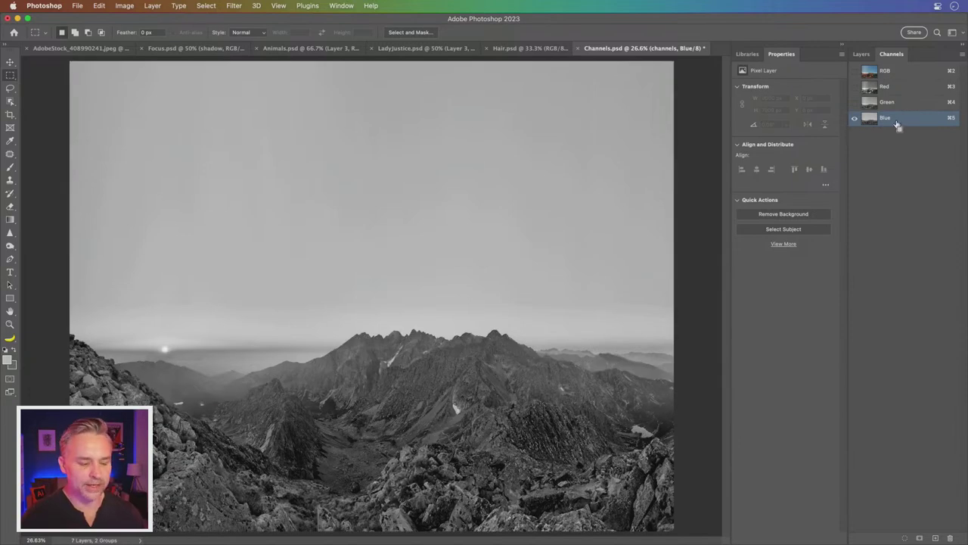
super+click(899, 122)
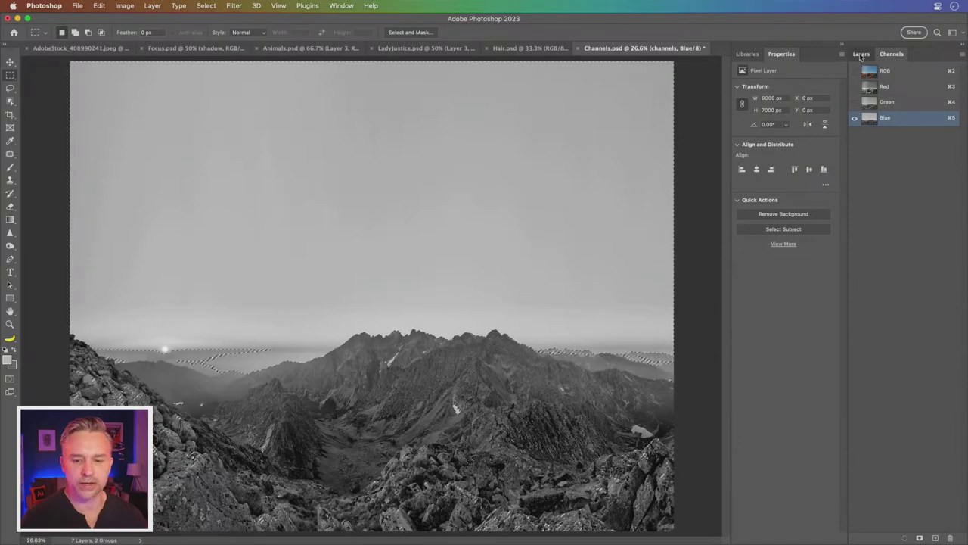
- Mask the bottom layer with the Blue channel selection and toggle between mask and colour views
click(860, 54)
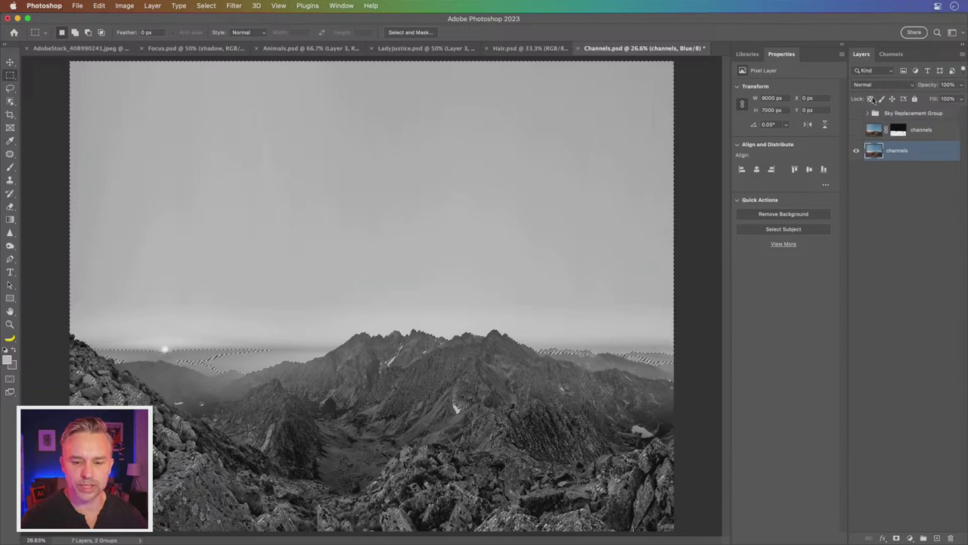
click(896, 538)
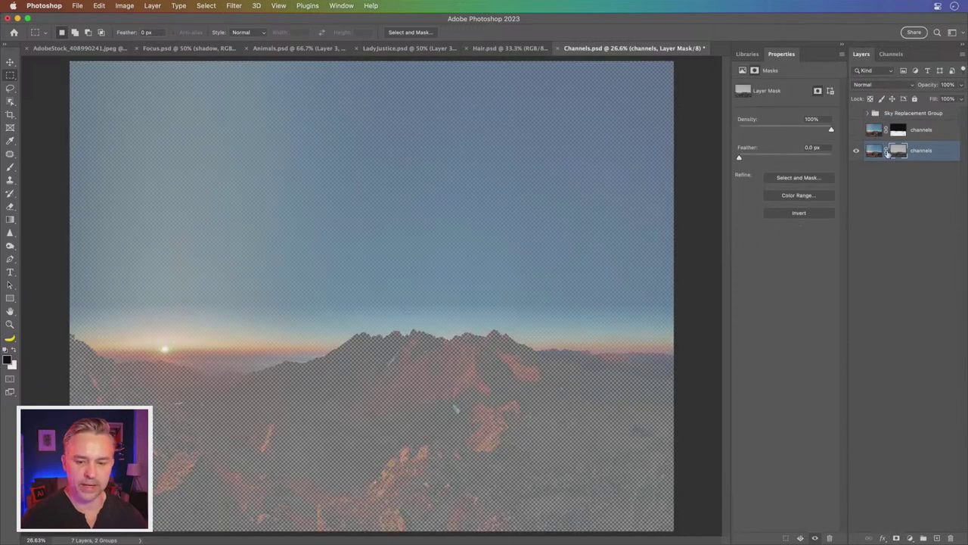
alt+click(899, 151)
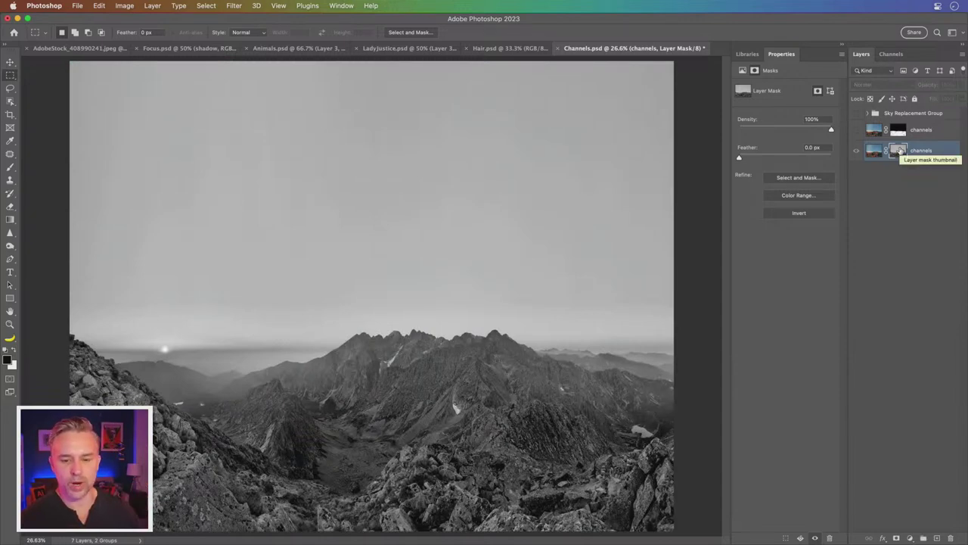
click(855, 152)
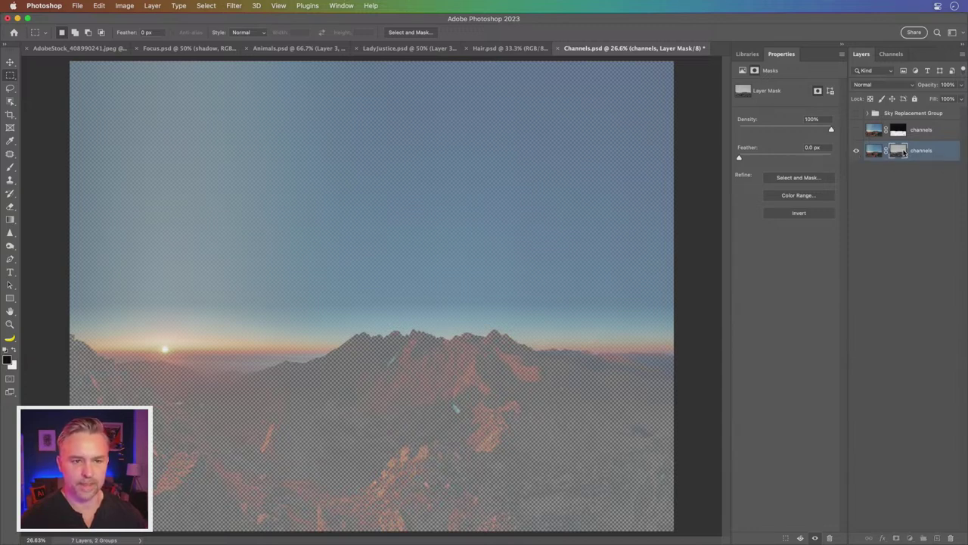
click(888, 54)
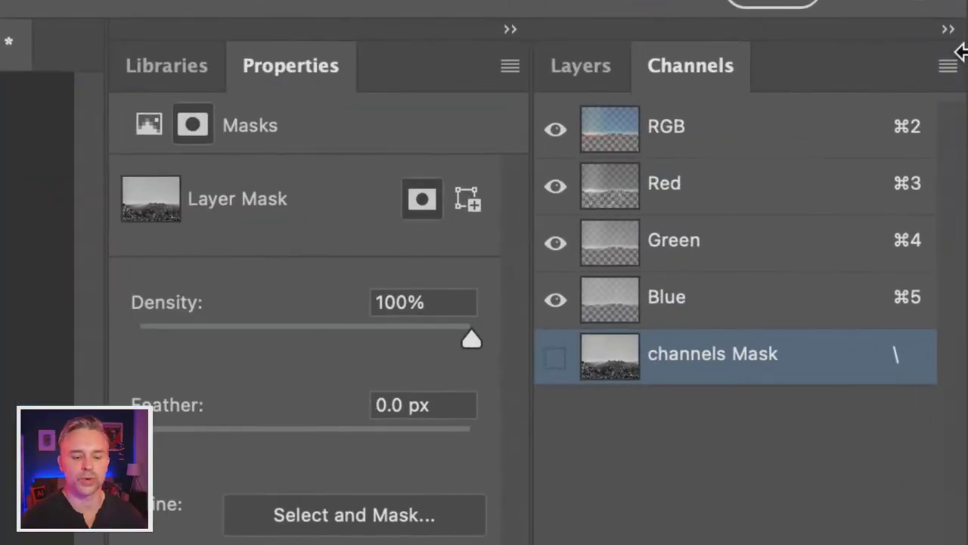
click(577, 76)
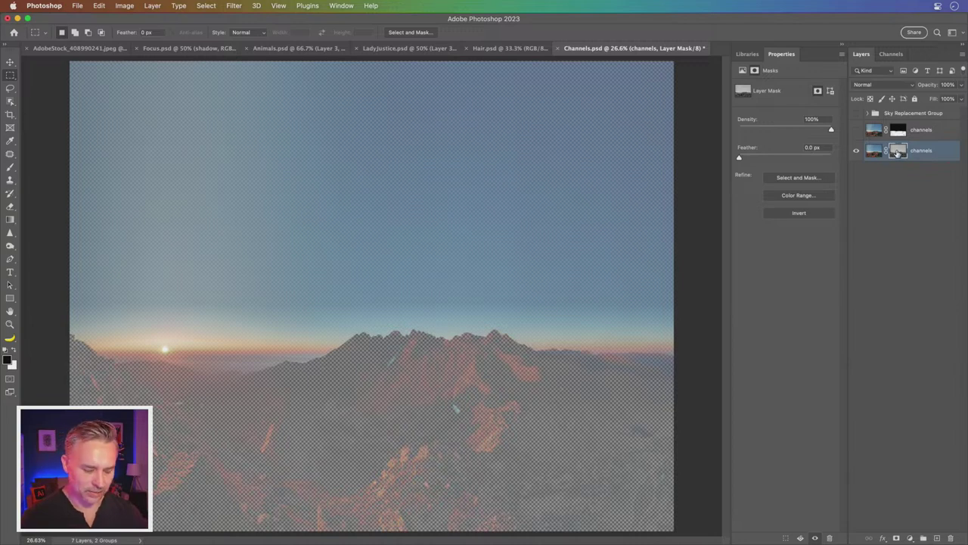
alt+click(897, 152)
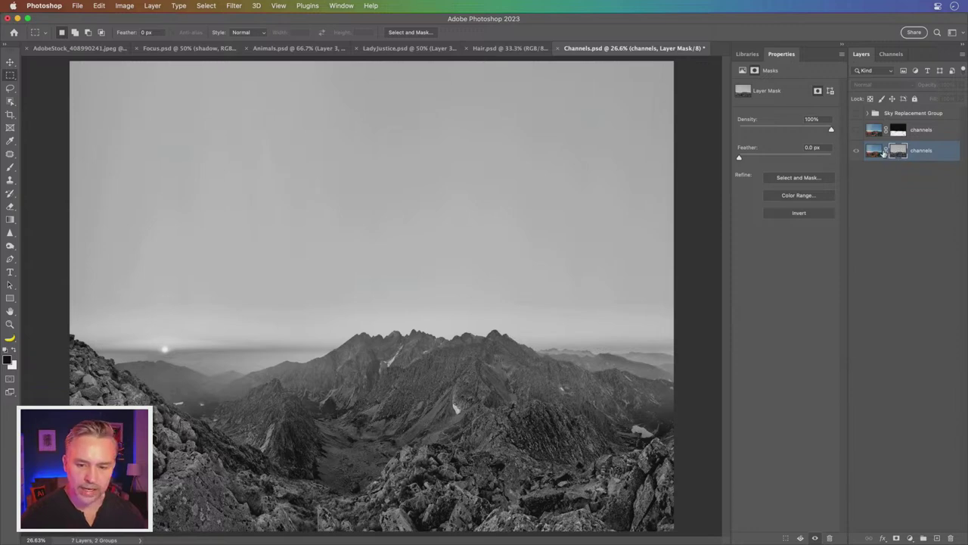
click(870, 154)
click(898, 153)
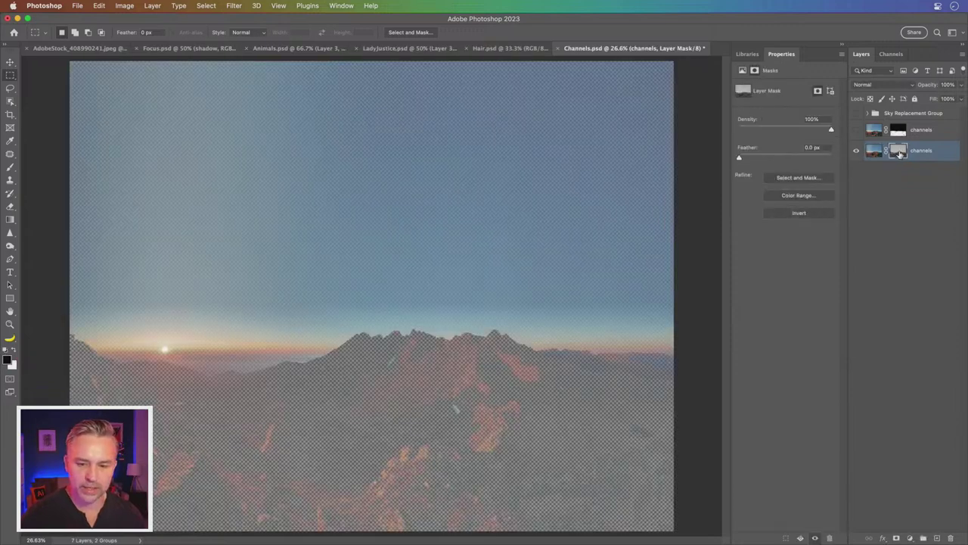
alt+click(899, 153)
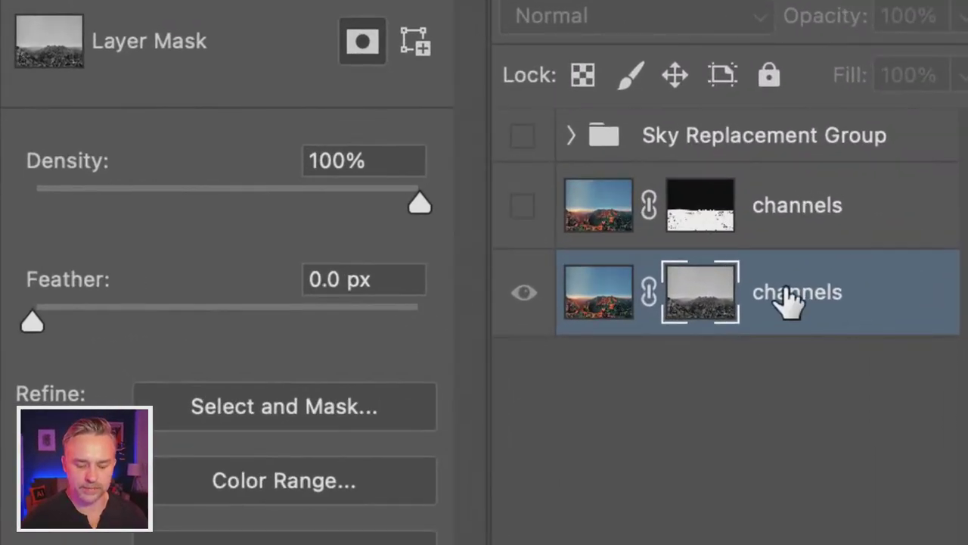
- Rename the lower layer to 'landscape' and view its mask in grayscale
double_click(782, 301)
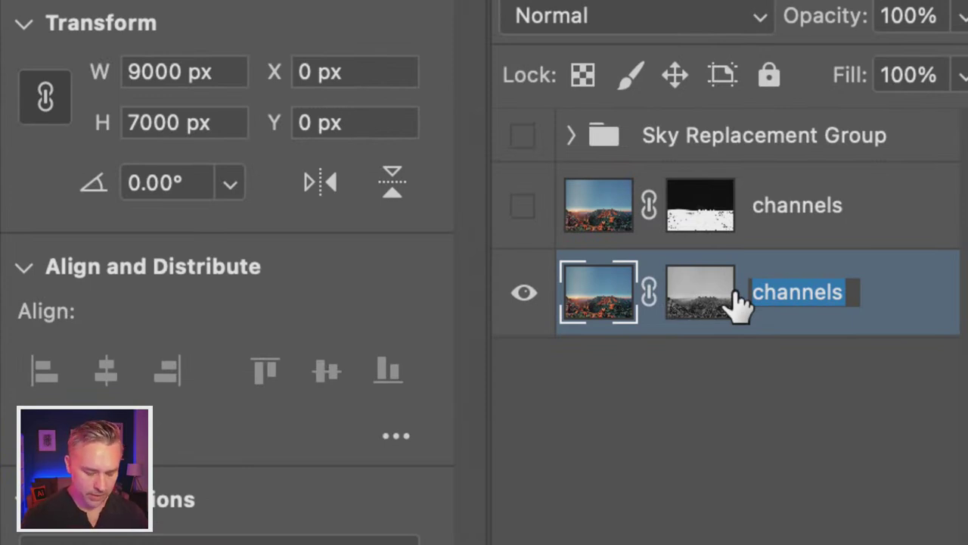
text(landsca)
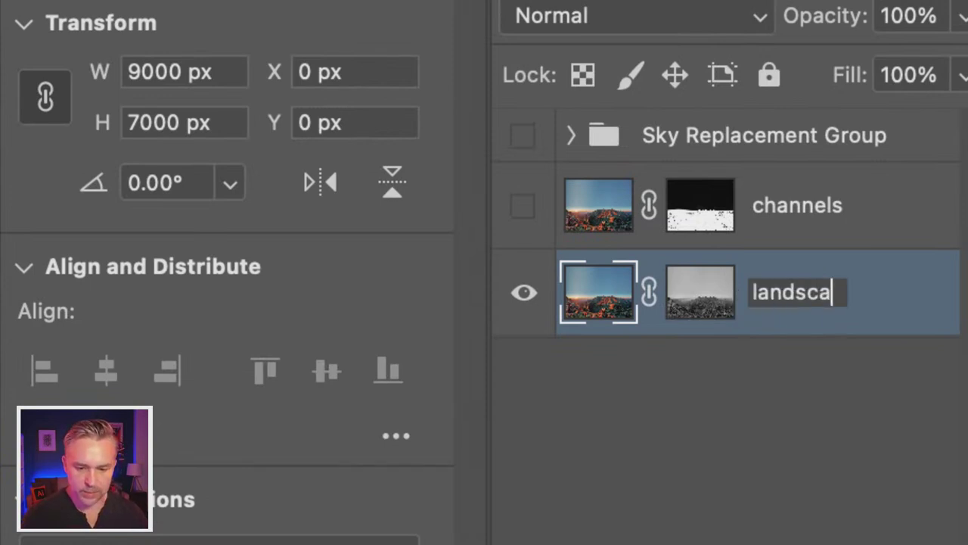
text(pe)
key(Return)
click(707, 299)
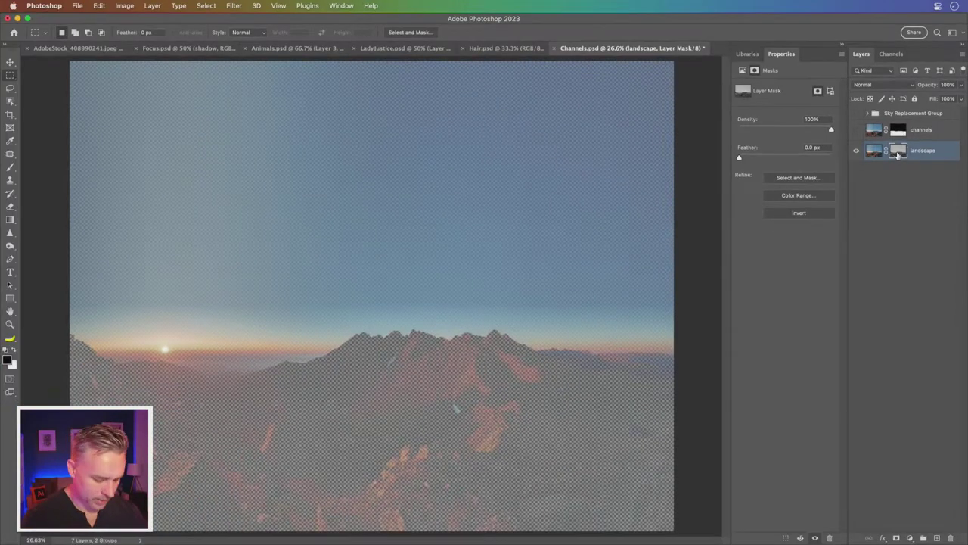
alt+click(897, 154)
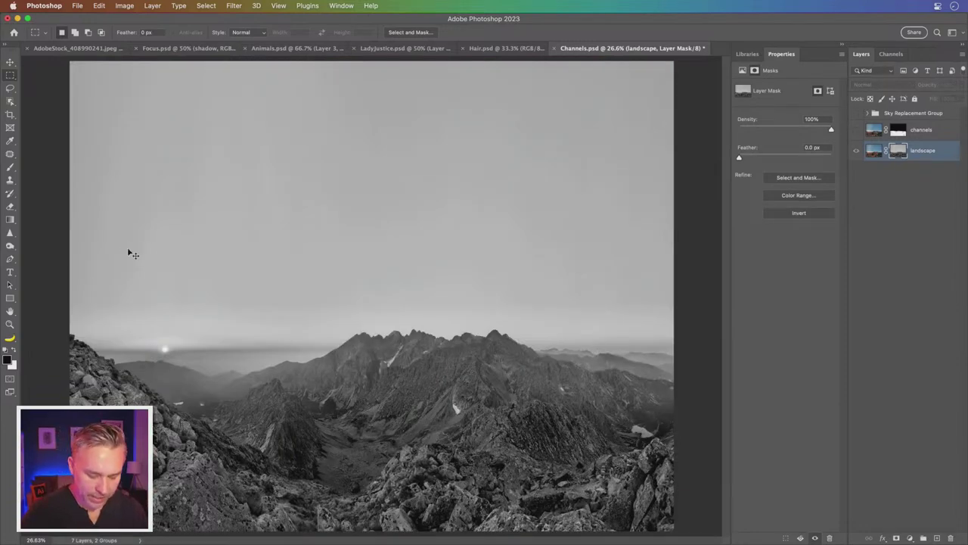
- Invert the landscape mask and pull a Curves point down to darken the sky
key(ctrl+i)
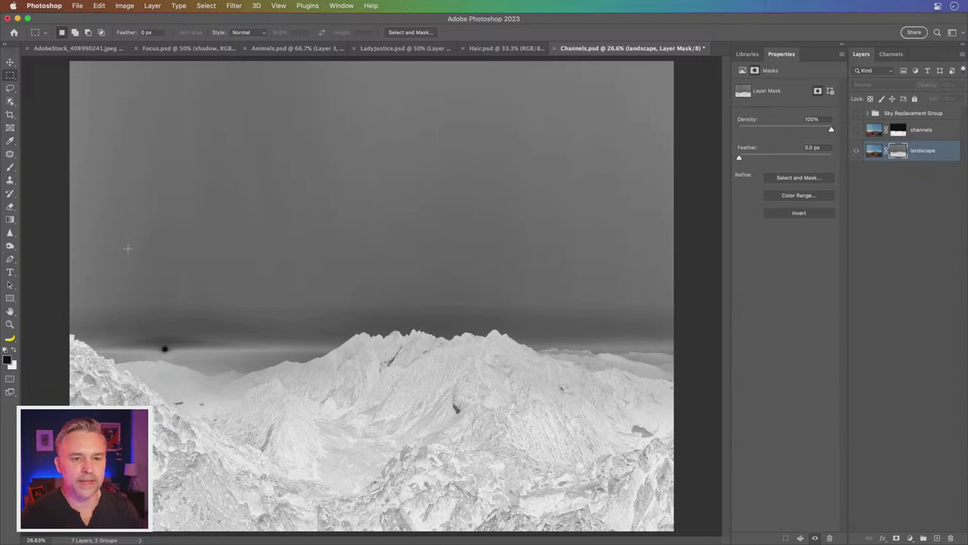
click(118, 8)
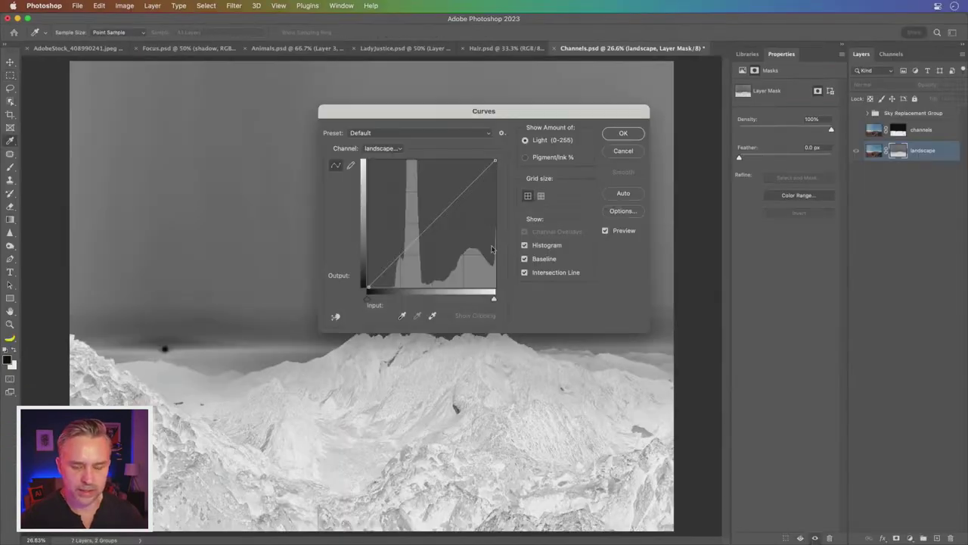
drag(415, 115, 663, 173)
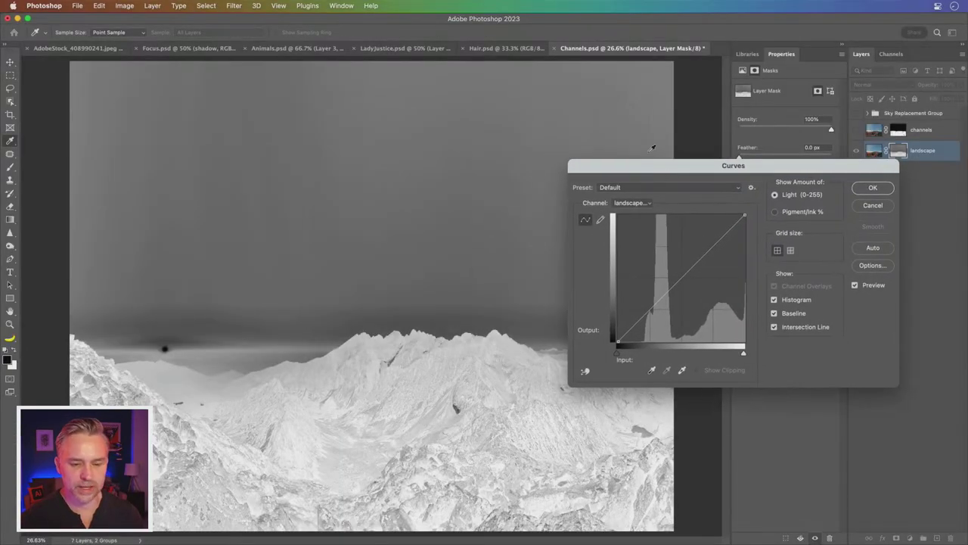
click(654, 304)
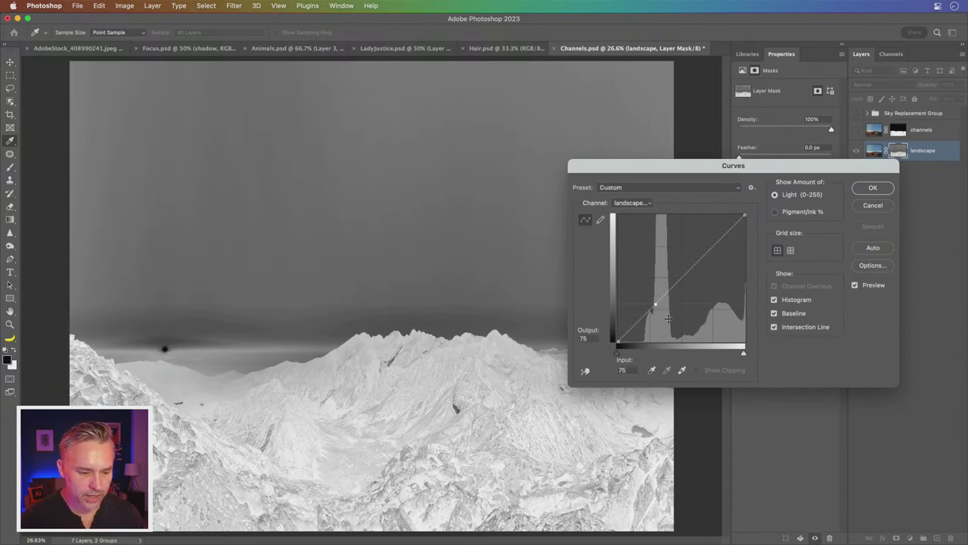
drag(669, 317, 669, 319)
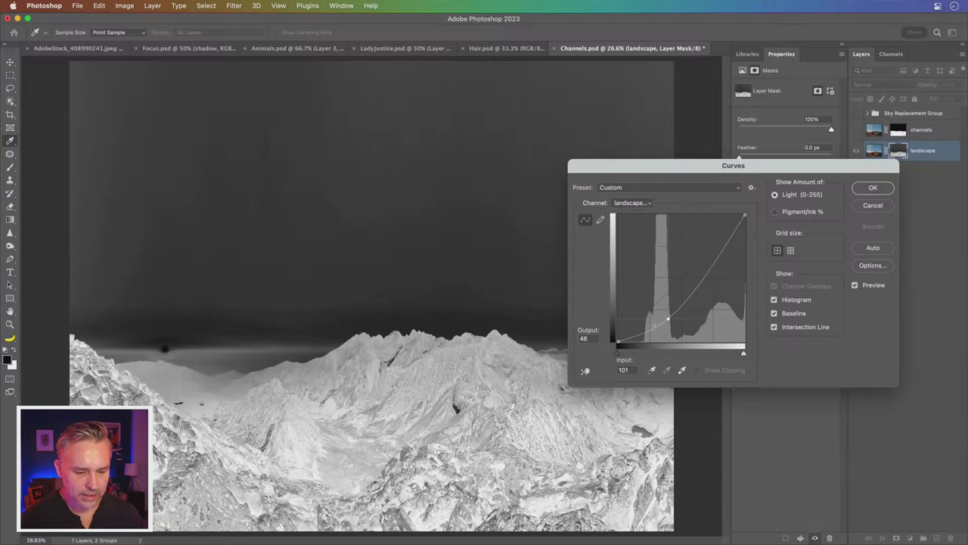
drag(665, 323, 662, 324)
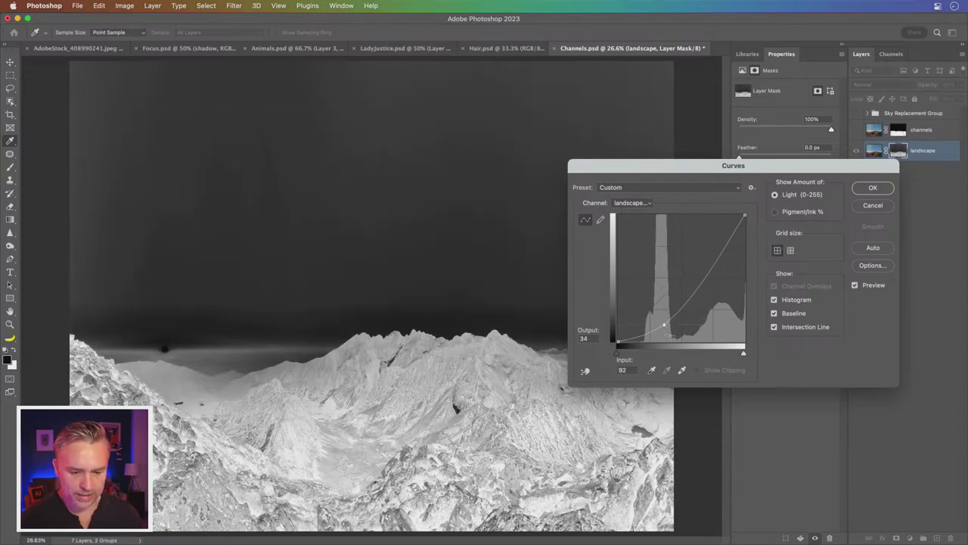
drag(665, 325, 670, 335)
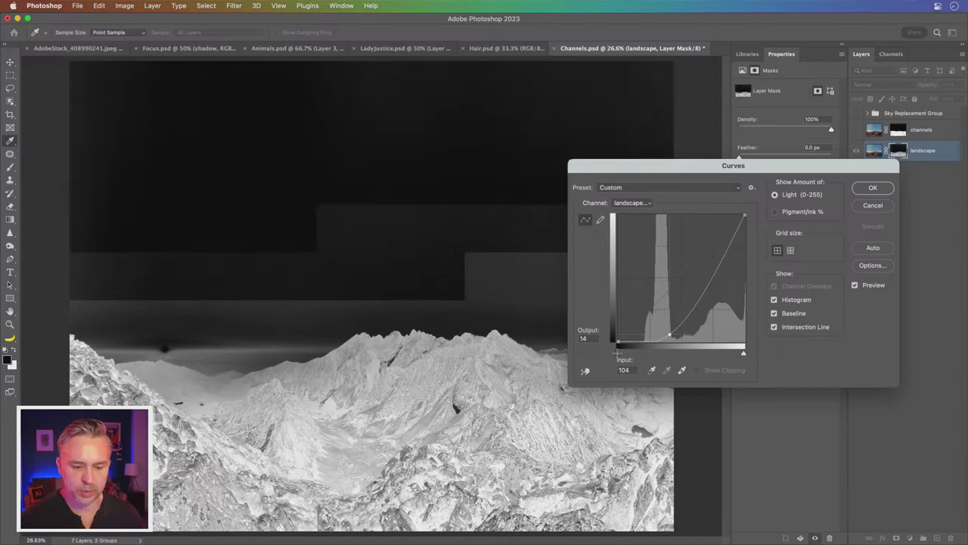
- Move the Curves black and white points inward to clip sky black and mountains white
drag(616, 353, 641, 358)
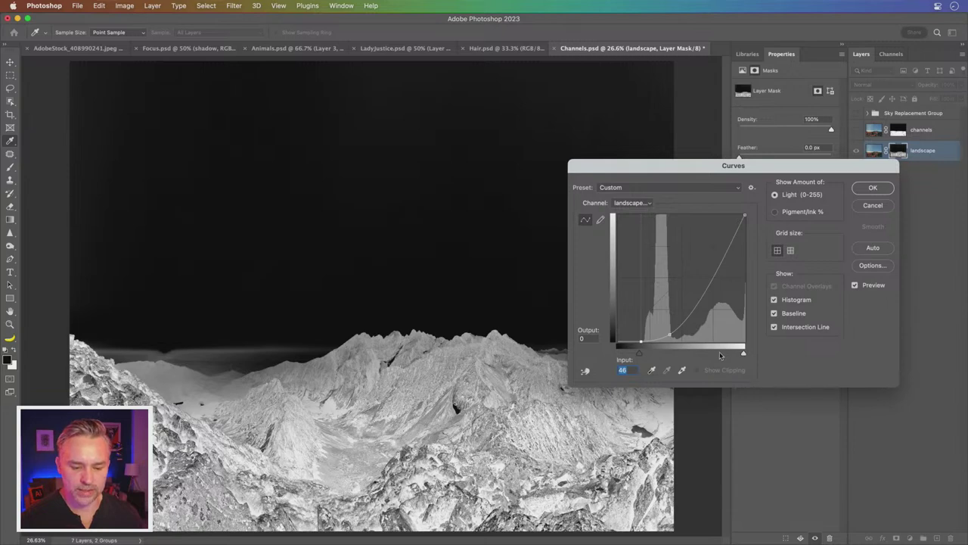
click(720, 353)
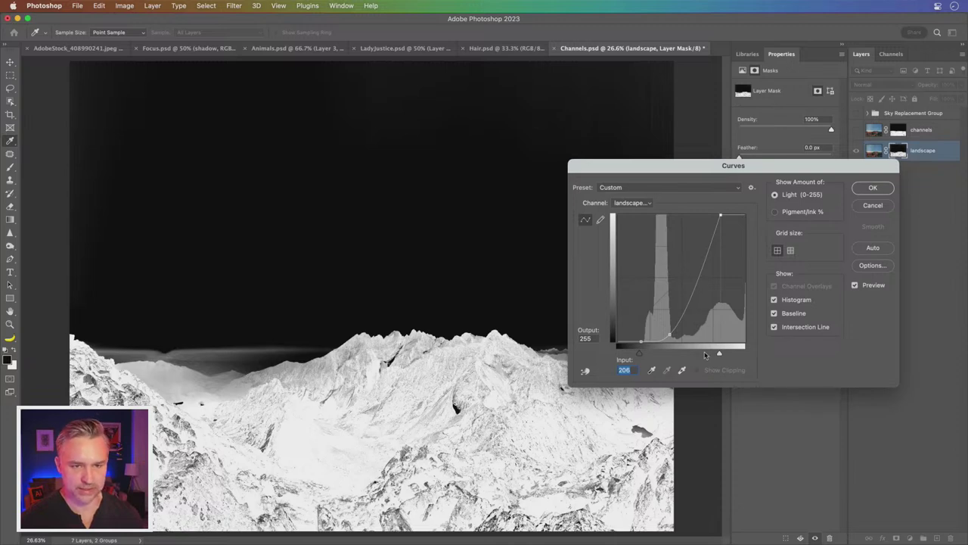
drag(719, 354, 705, 354)
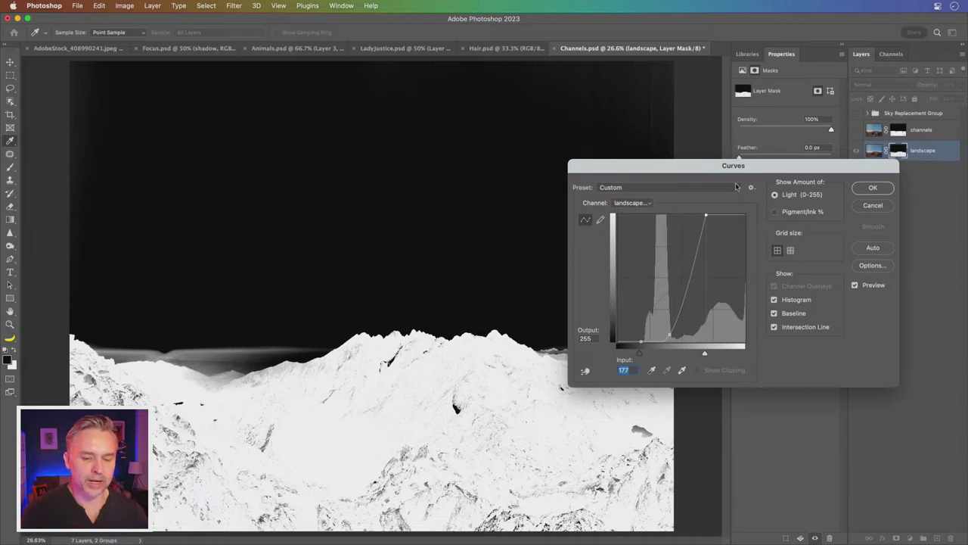
click(864, 189)
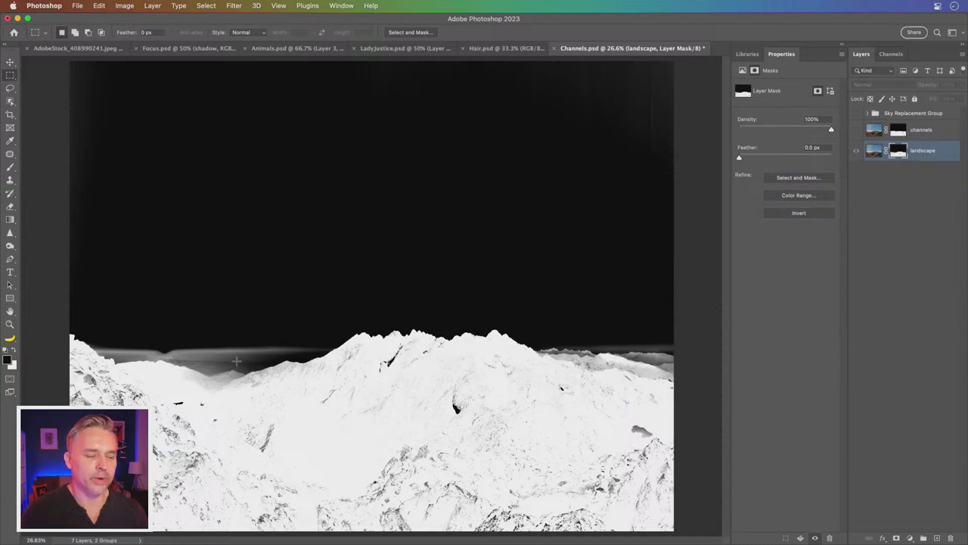
- Apply Levels with input levels 20 and 229 to the landscape mask, then show the colour composite
key(ctrl+l)
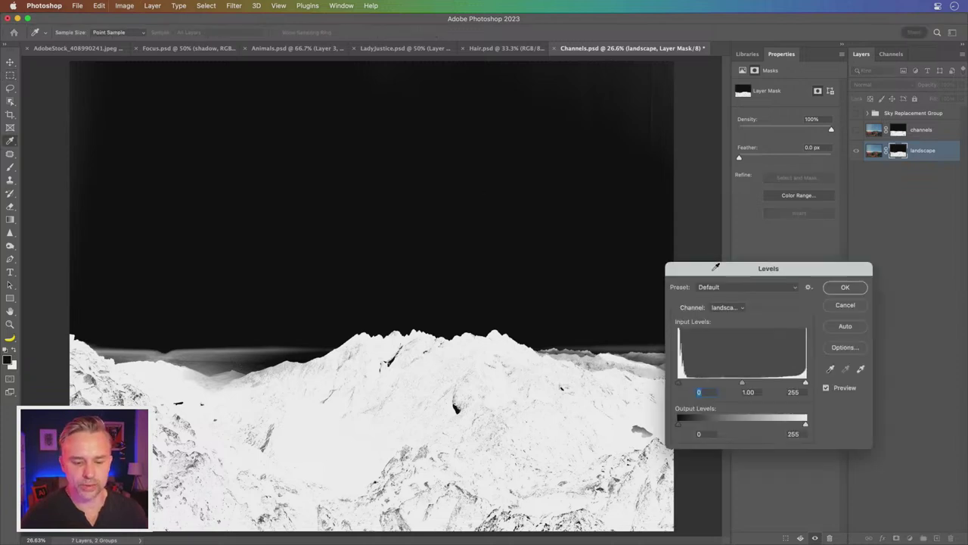
mouse_move(715, 261)
mouse_down()
mouse_move(619, 174)
mouse_move(599, 174)
mouse_up()
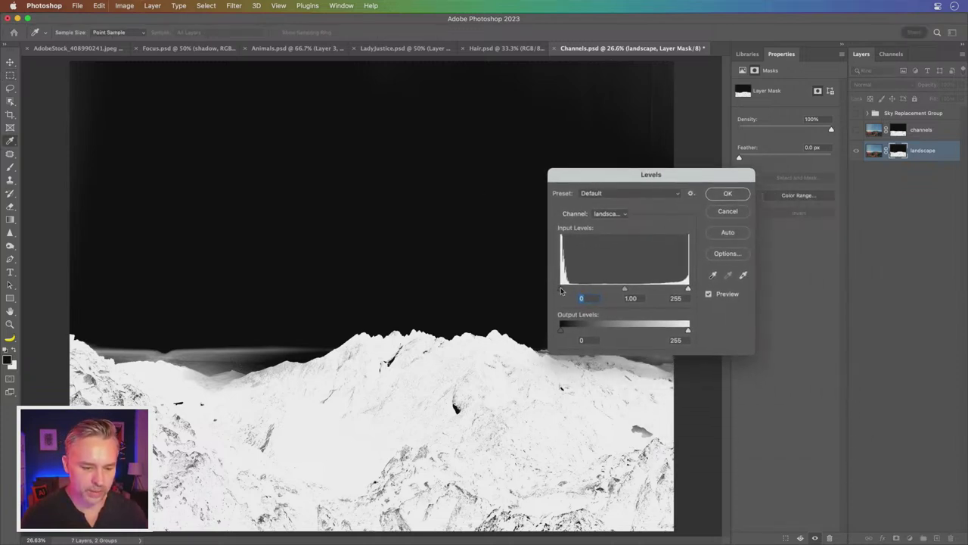
drag(687, 289, 675, 289)
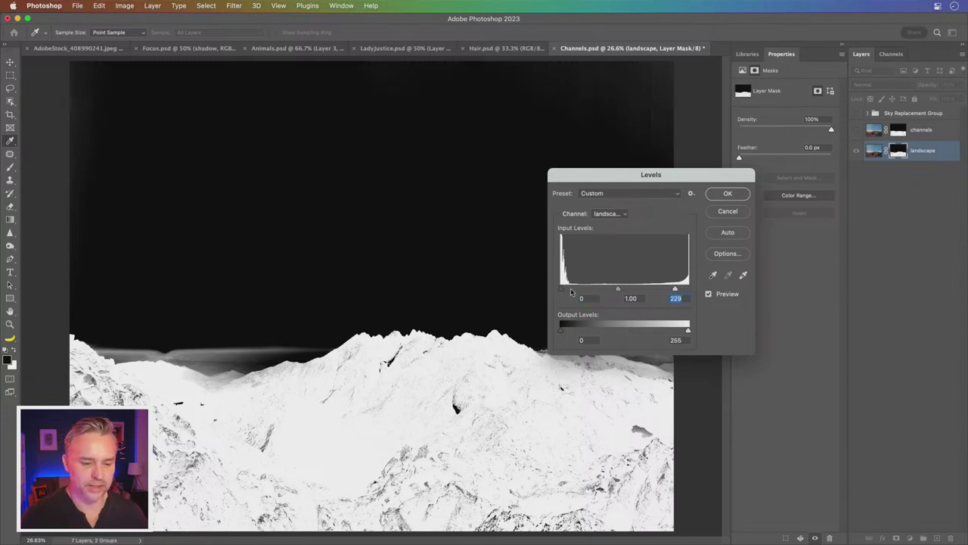
drag(561, 289, 571, 289)
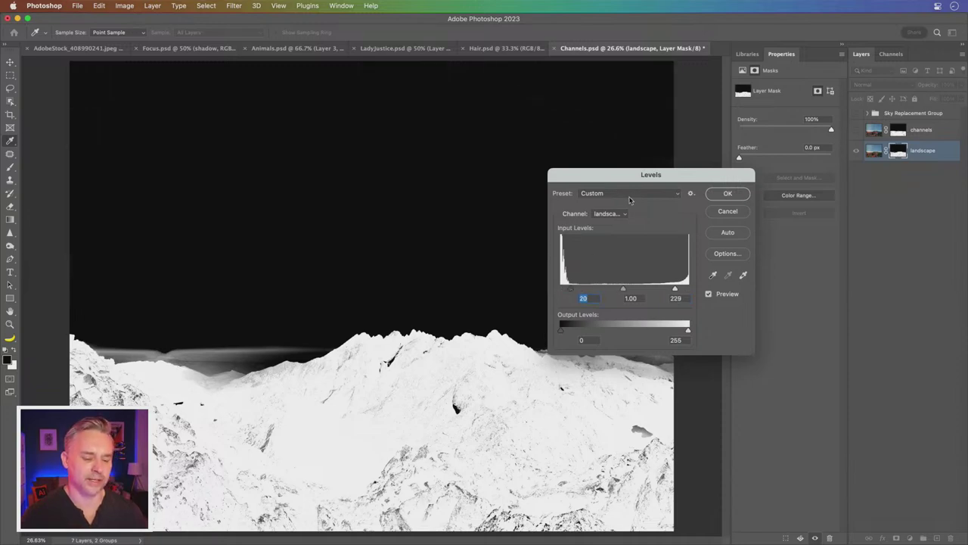
click(724, 194)
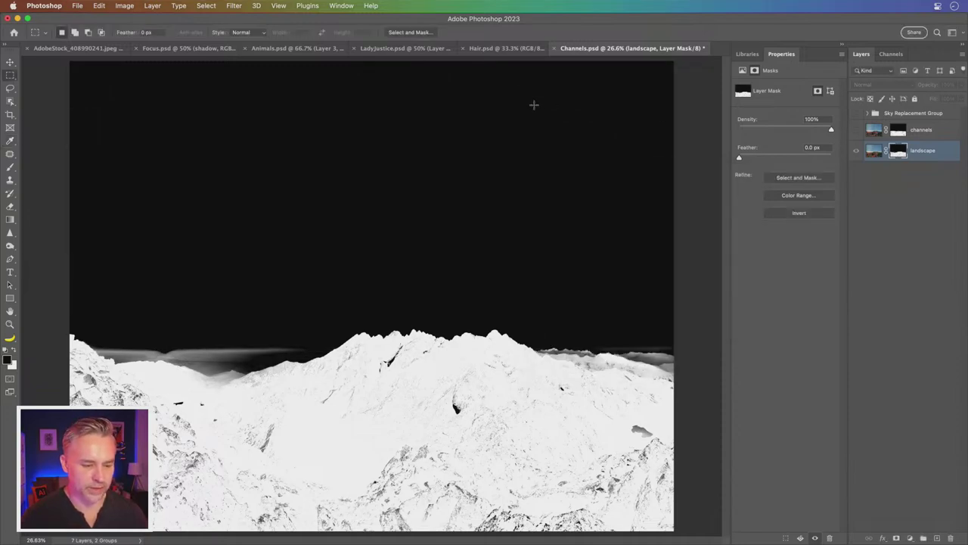
click(855, 152)
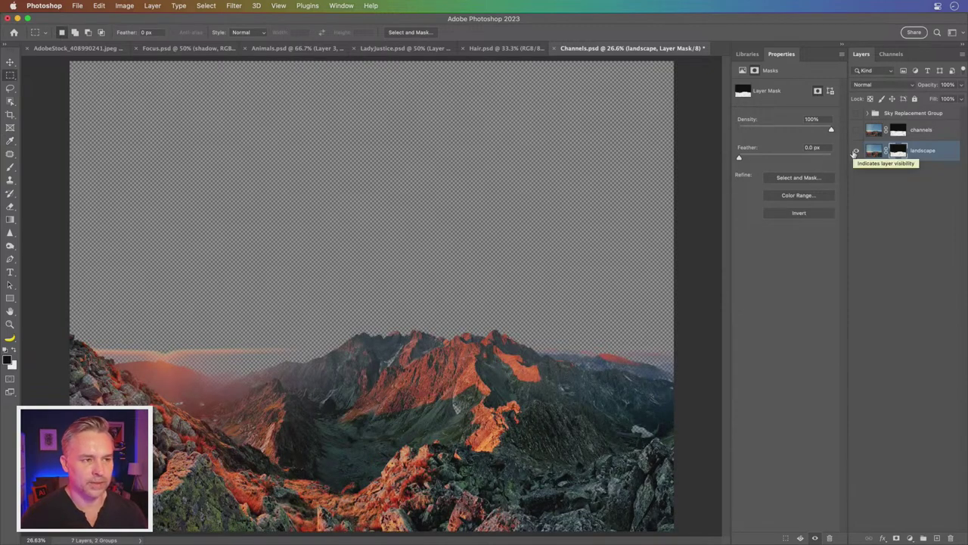
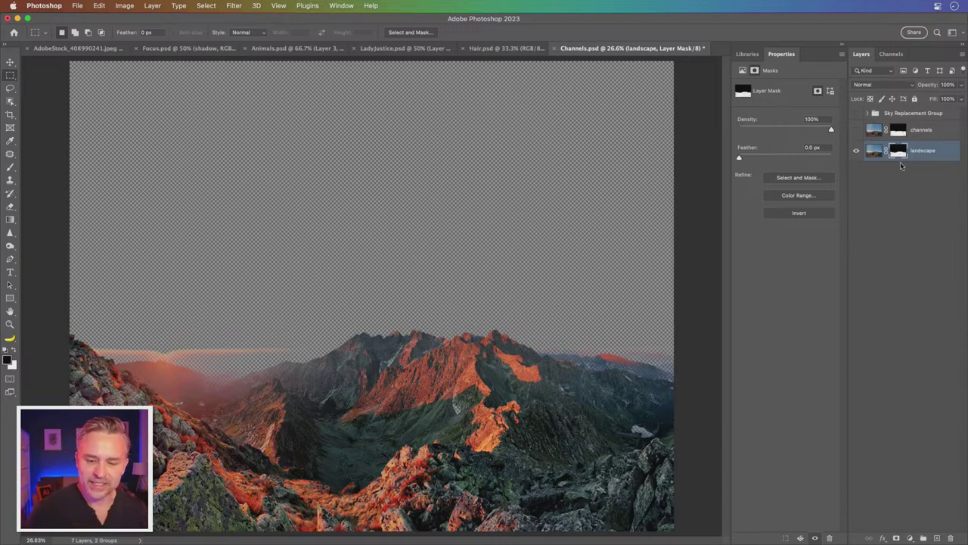
- Add a new layer beneath the landscape layer and fill it with solid teal
click(923, 538)
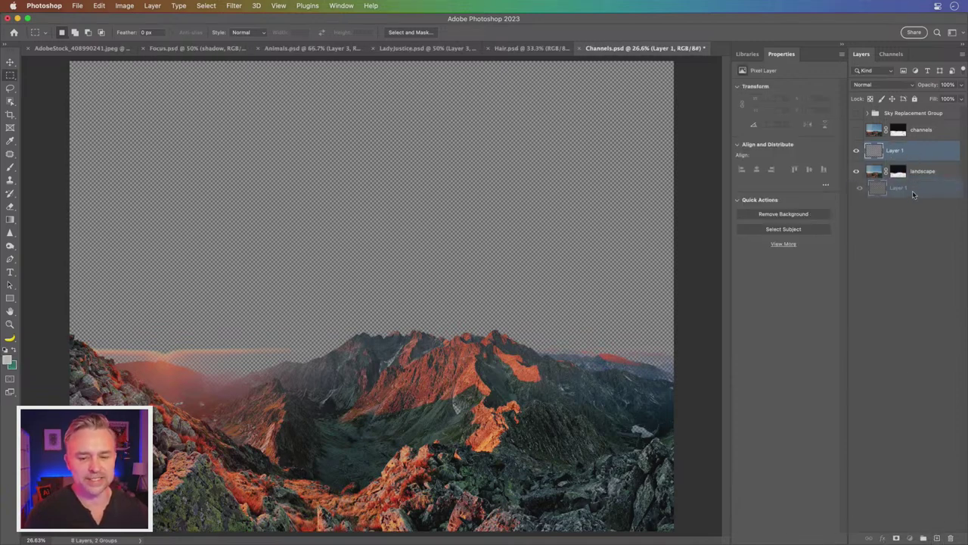
drag(915, 155, 907, 191)
key(super+a)
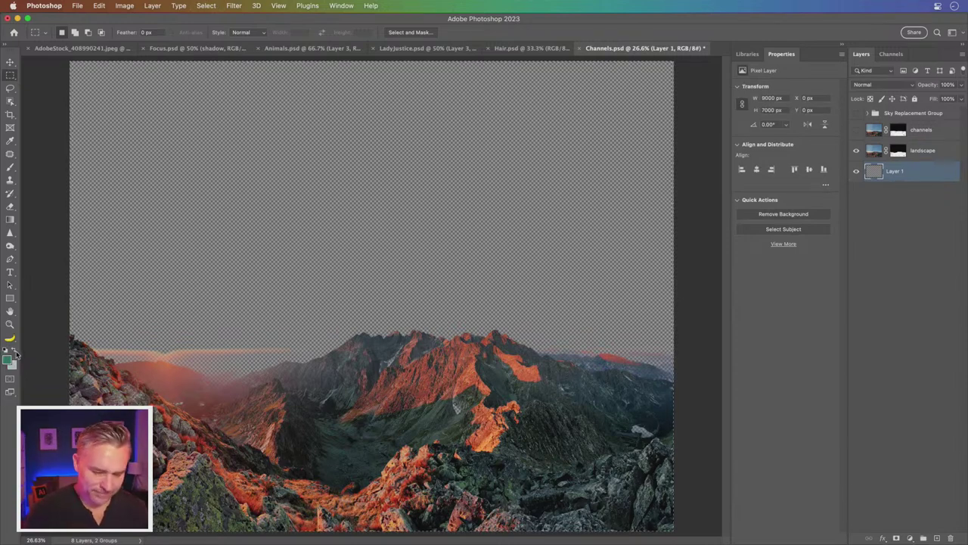
key(shift+BackSpace)
key(Return)
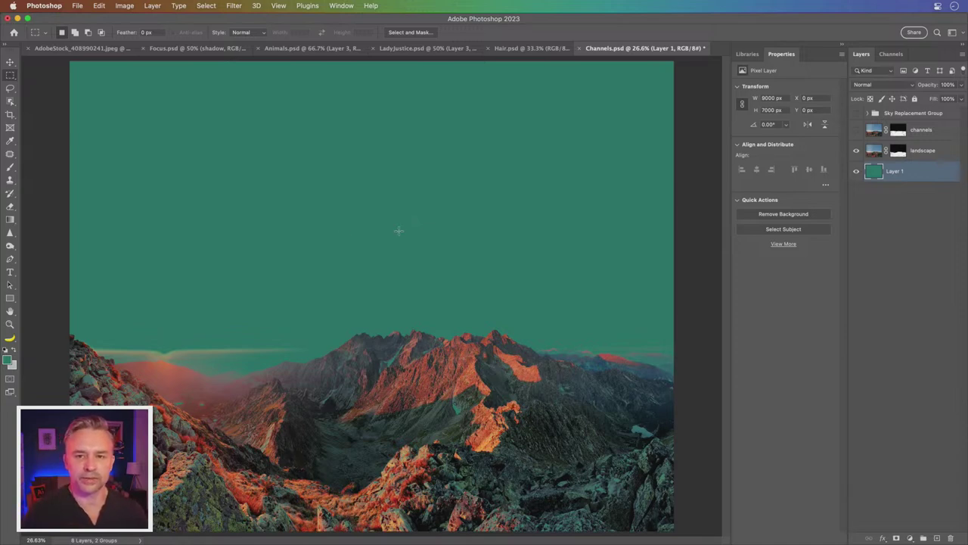
key(ctrl+plus)
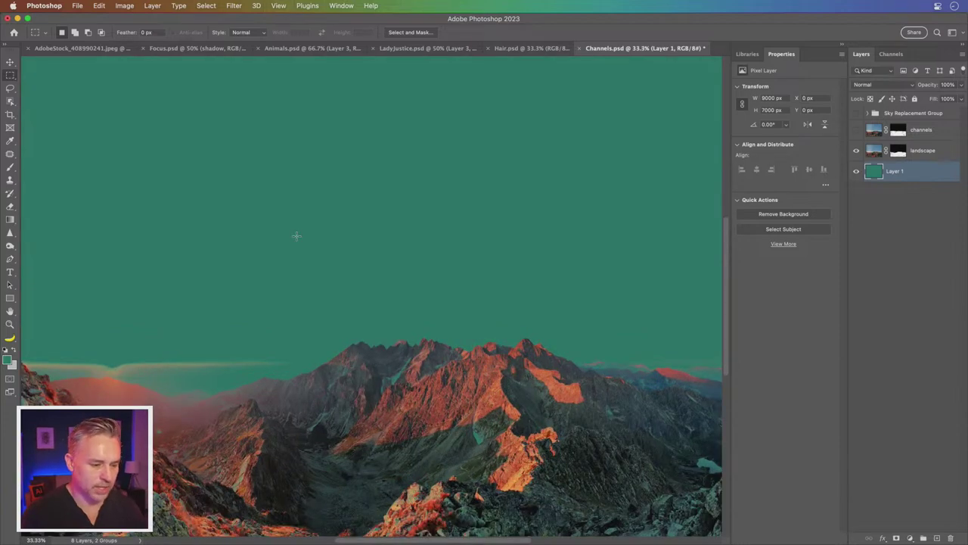
- Compare with the teal layer hidden, then view the landscape layer mask alone in black and white
click(874, 153)
drag(407, 367, 434, 284)
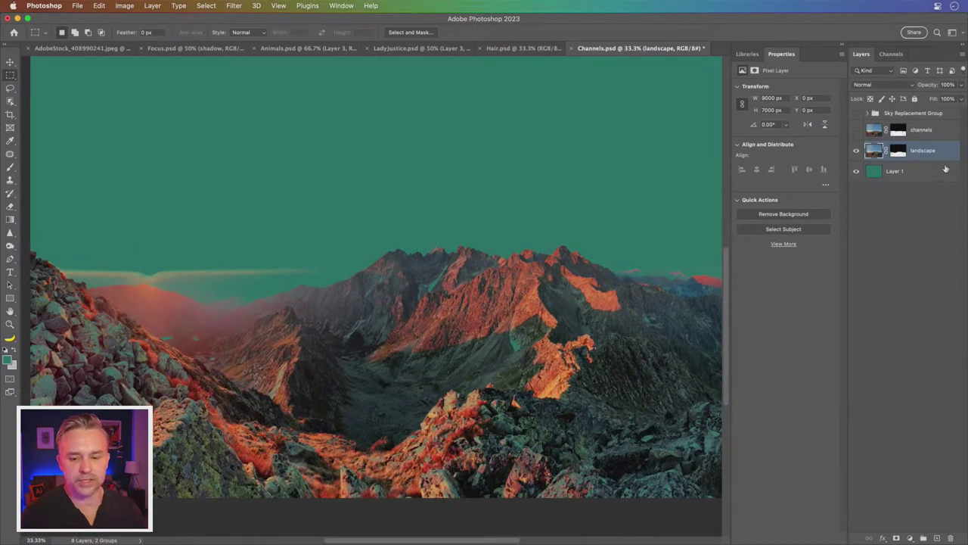
click(857, 173)
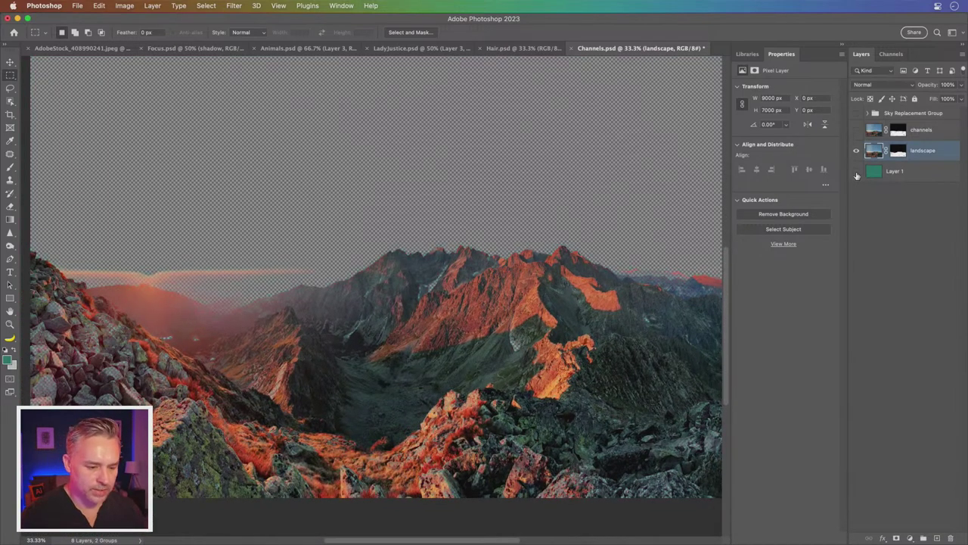
click(856, 173)
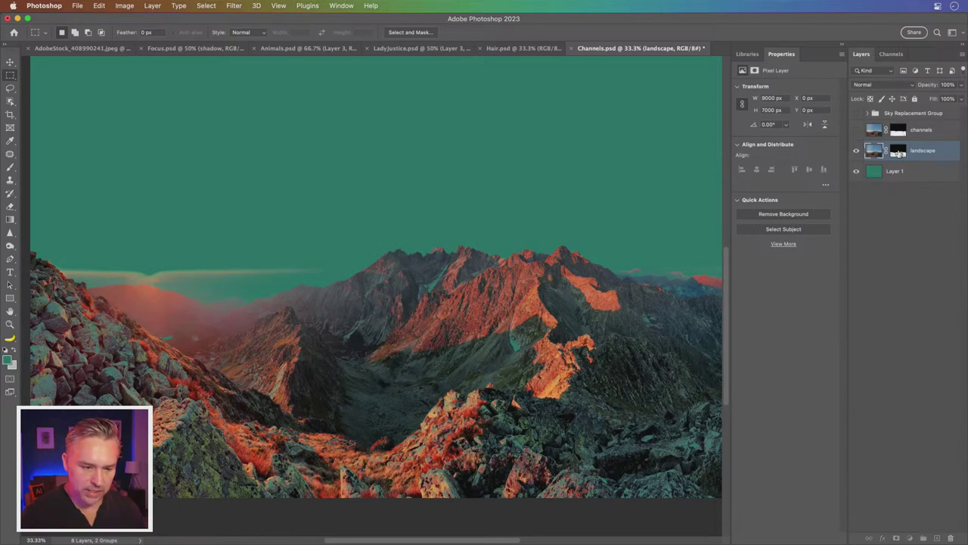
alt+click(898, 151)
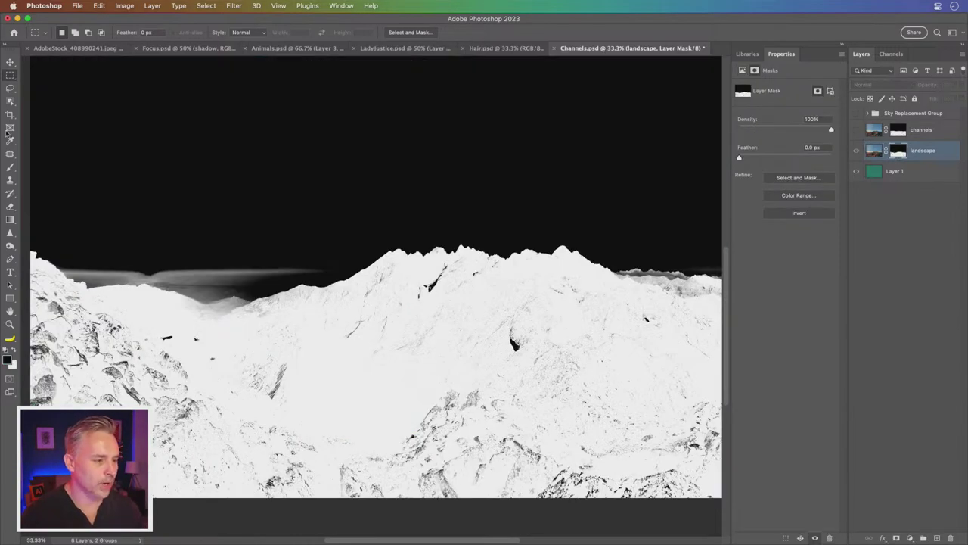
mouse_move(145, 182)
mouse_down()
mouse_move(239, 195)
mouse_move(214, 186)
mouse_up()
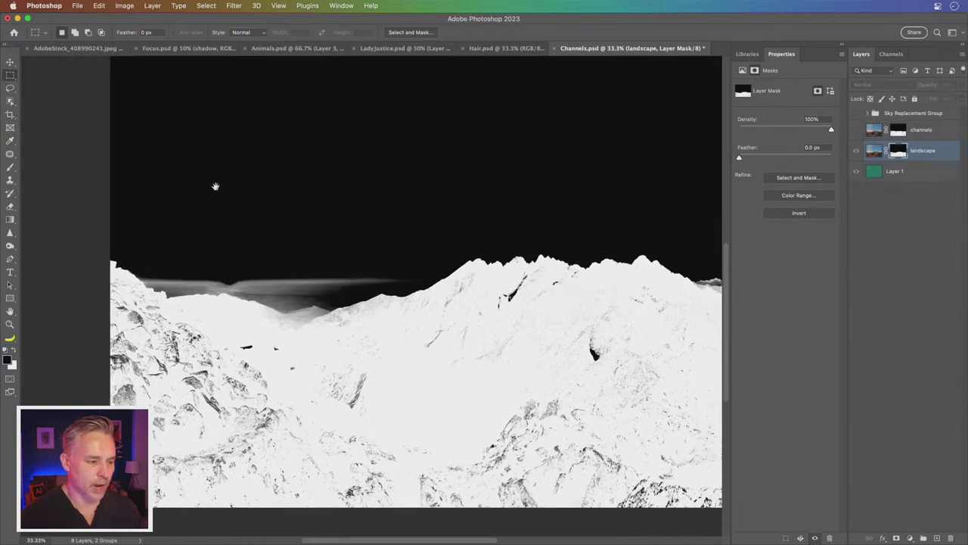
click(10, 167)
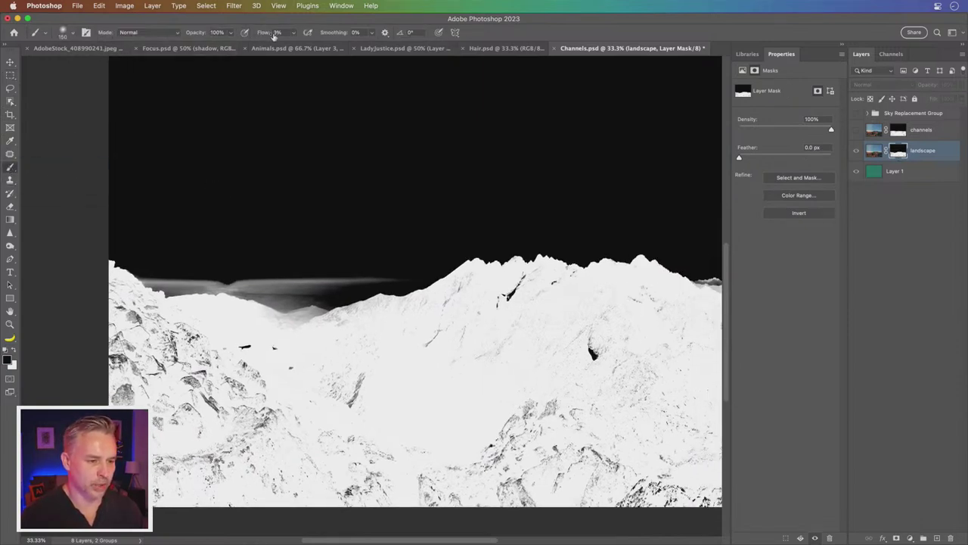
- Lasso the grey lower mountain area of the mask and fill it with white
key(shift+0)
key(bracketright)
key(bracketright)
key(bracketright)
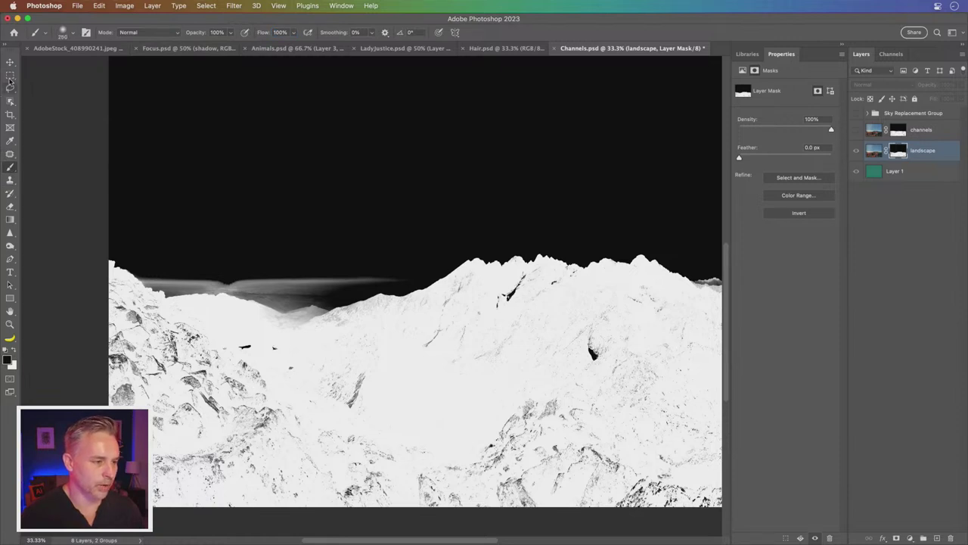
click(10, 88)
drag(132, 281, 639, 316)
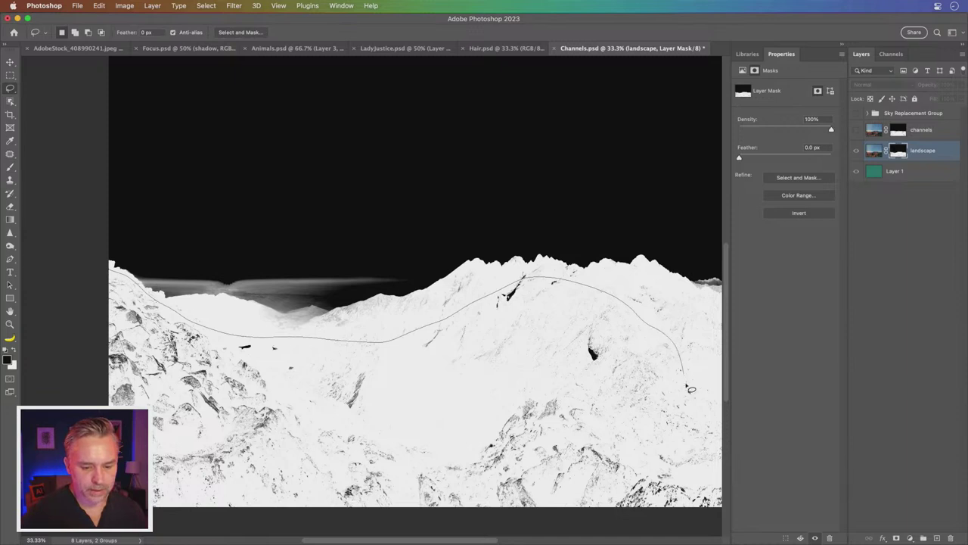
drag(639, 317, 186, 281)
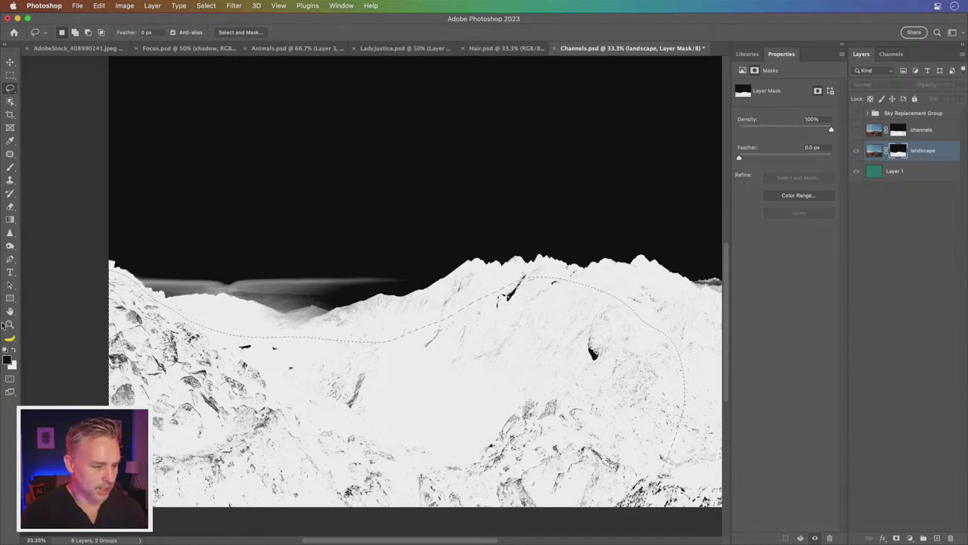
click(18, 350)
key(shift+BackSpace)
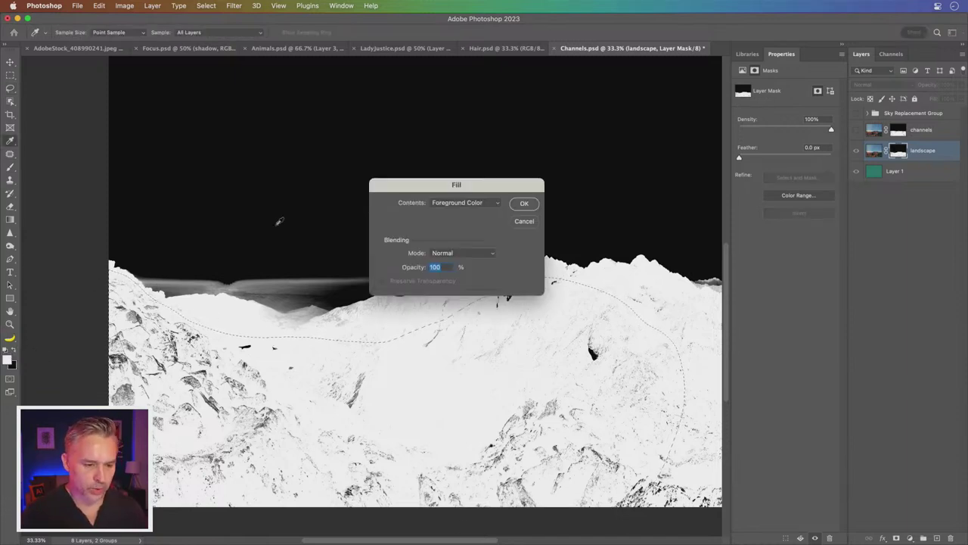
key(Return)
drag(524, 246, 266, 222)
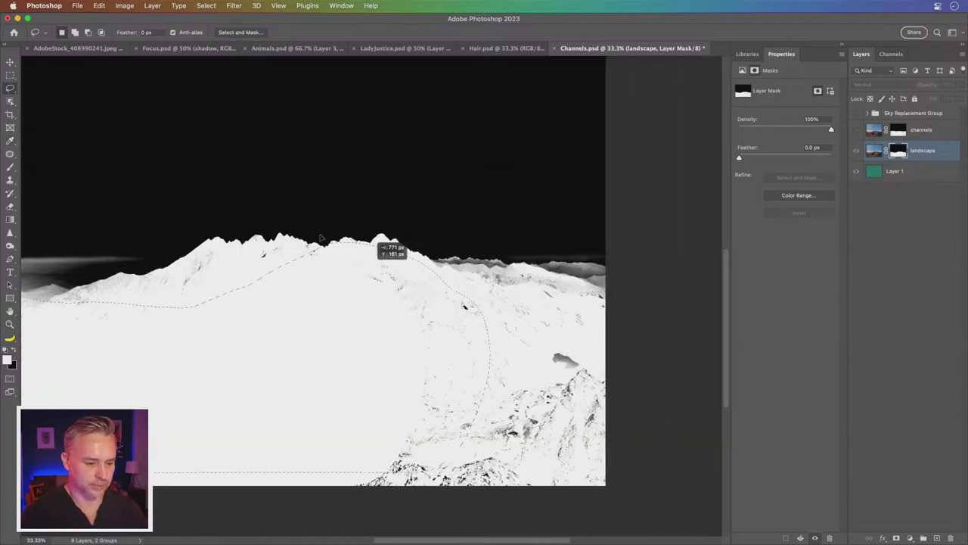
key(super+d)
- Fill the remaining grey patches at the lower left and along the ridge with white
mouse_move(53, 307)
mouse_down()
mouse_move(380, 271)
mouse_move(493, 300)
mouse_move(655, 493)
mouse_move(260, 500)
mouse_move(249, 470)
mouse_up()
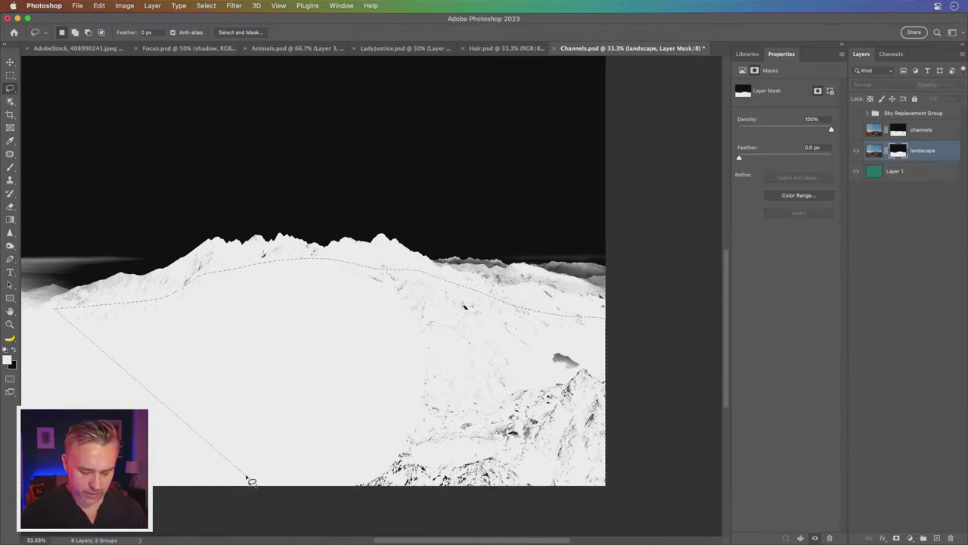
key(shift+BackSpace)
key(Return)
key(l)
key(super+d)
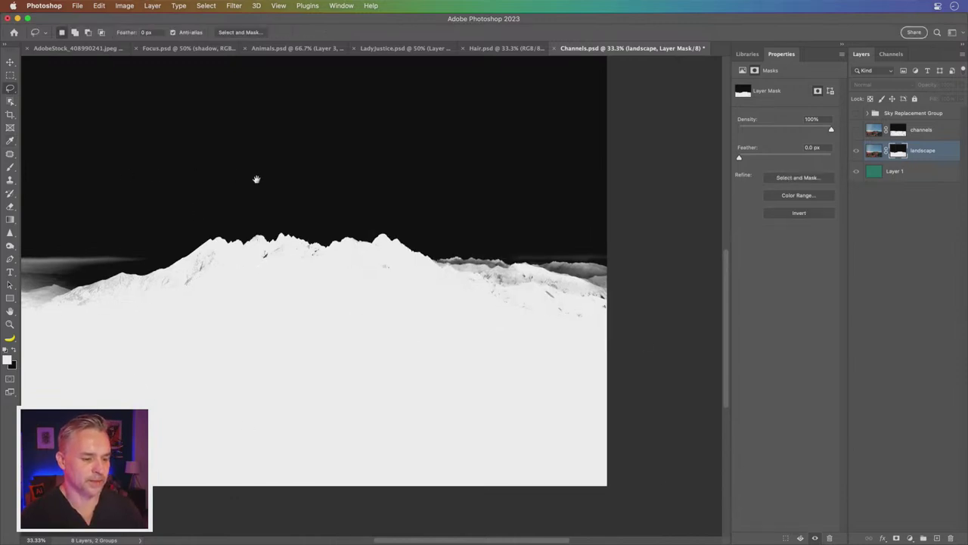
scroll(273, 182, left, 5)
mouse_move(172, 310)
mouse_down()
mouse_move(264, 301)
mouse_move(433, 256)
mouse_move(720, 291)
mouse_move(288, 413)
mouse_move(113, 413)
mouse_move(86, 402)
mouse_up()
key(shift+BackSpace)
key(Return)
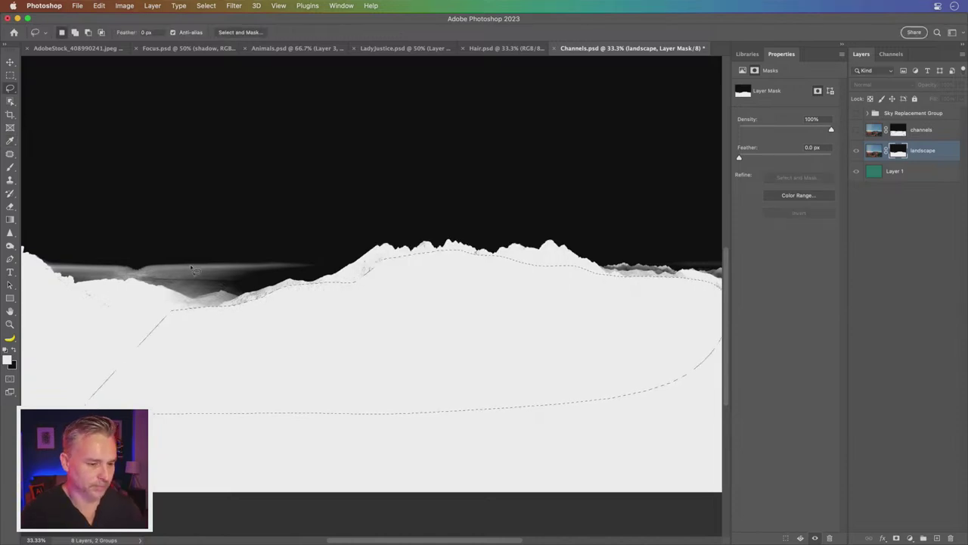
key(ctrl+d)
drag(164, 234, 232, 234)
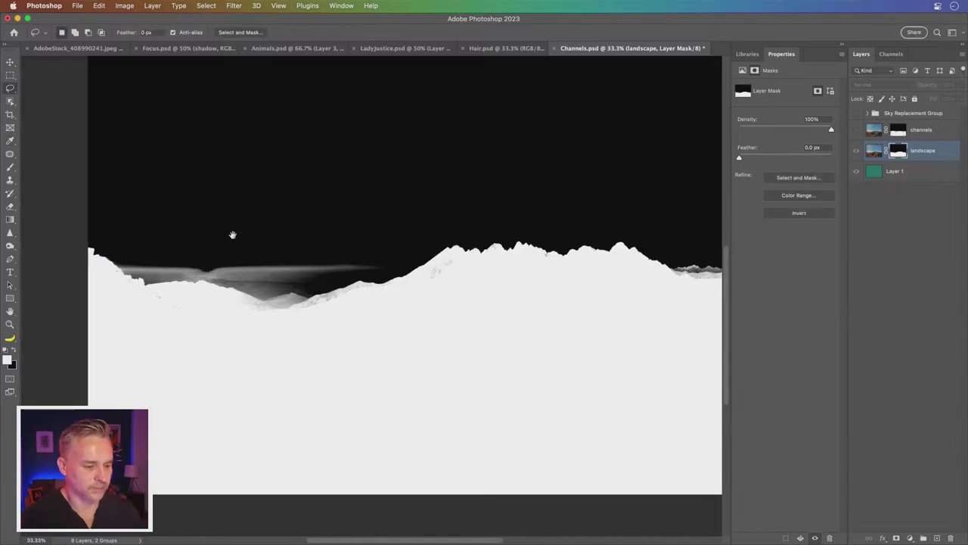
- Paint an edge-snapping selection along the mountain ridge of the mask with a smaller brush
click(10, 101)
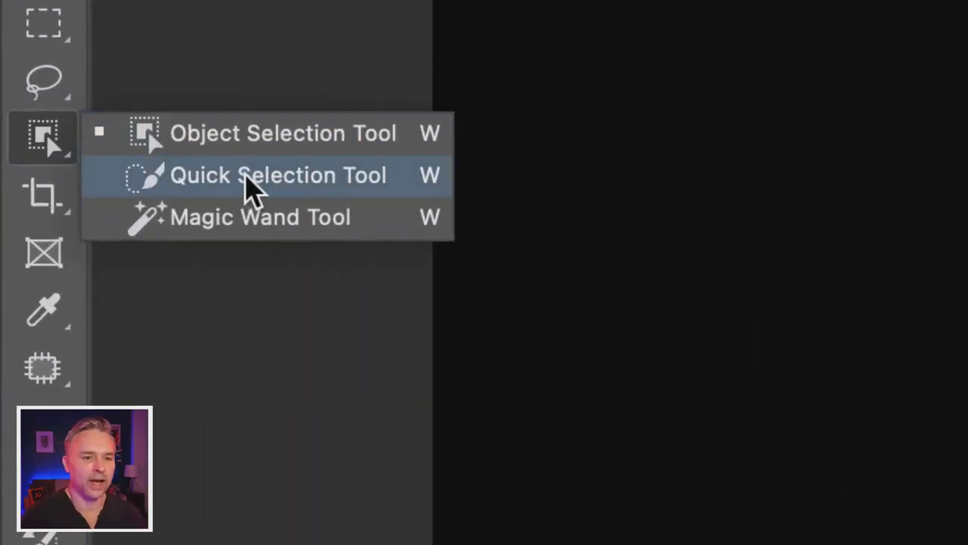
click(160, 175)
drag(302, 320, 382, 292)
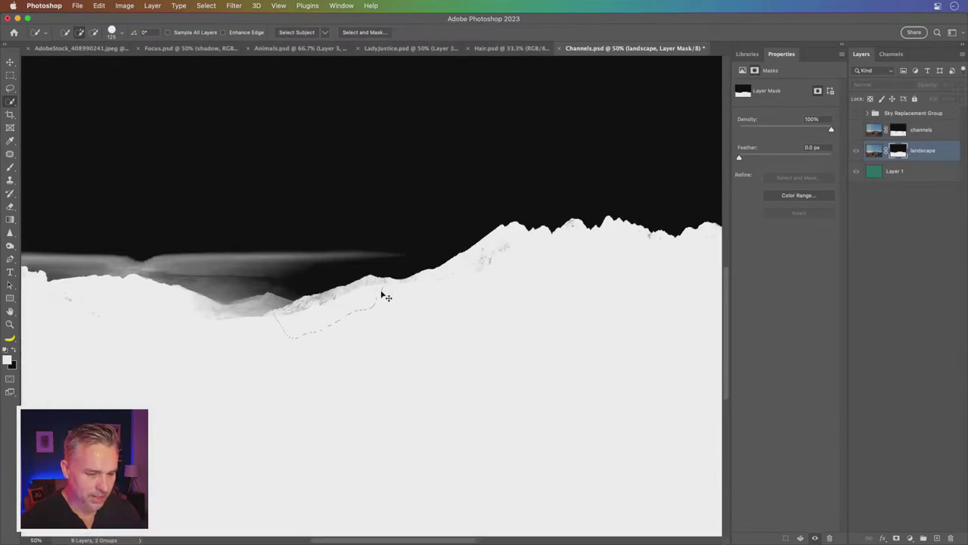
scroll(382, 292, up, 1)
scroll(370, 291, up, 1)
key(bracketleft)
key(bracketleft)
mouse_move(378, 283)
mouse_down()
mouse_move(571, 242)
mouse_move(578, 222)
mouse_up()
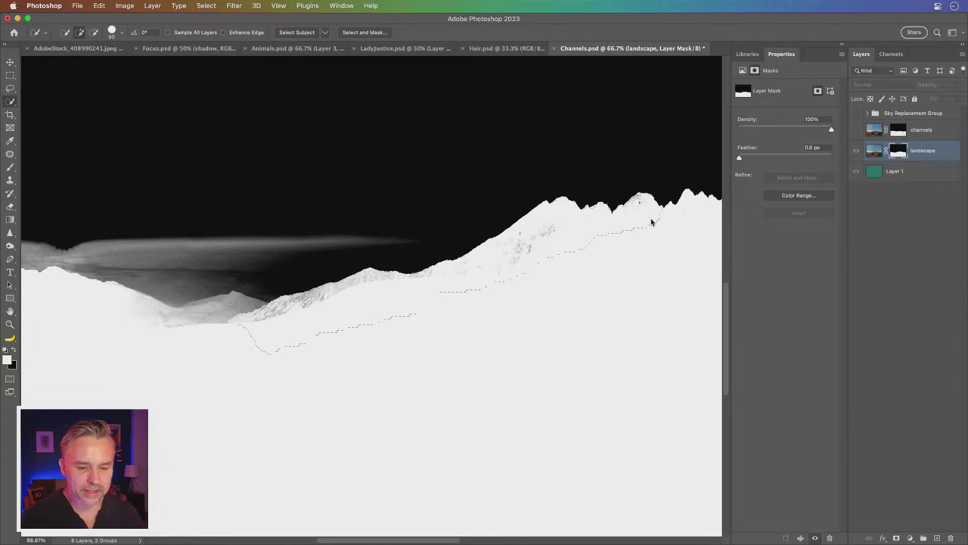
drag(651, 219, 655, 222)
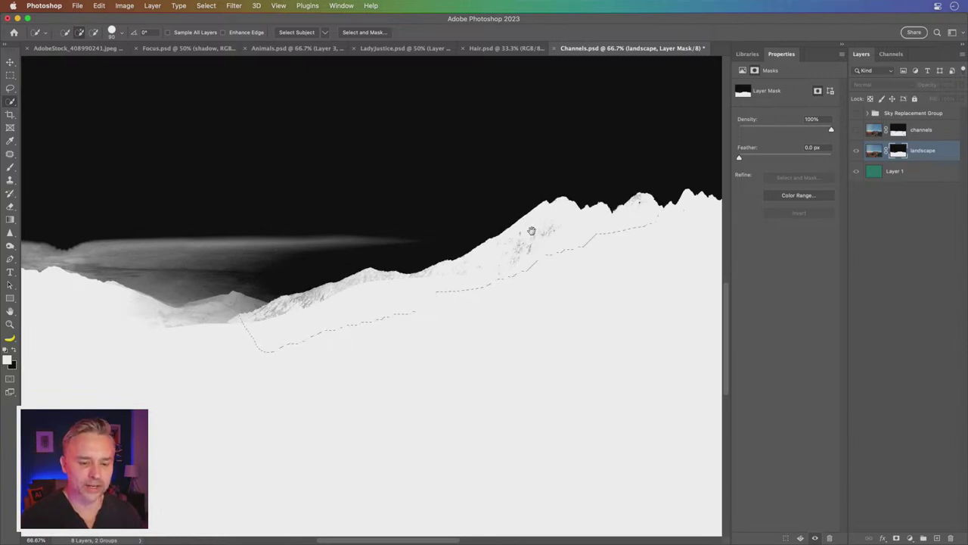
scroll(532, 227, right, 5)
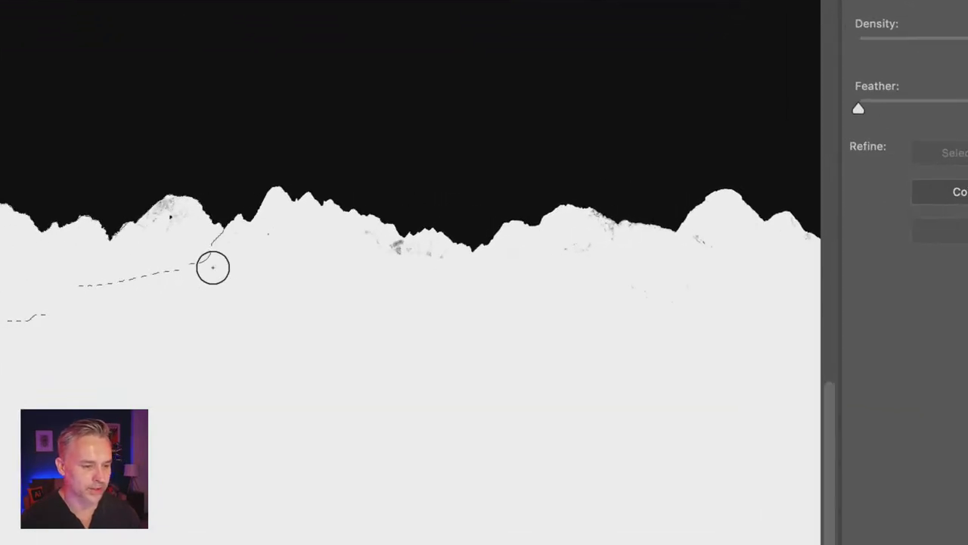
mouse_move(212, 266)
mouse_down()
mouse_move(477, 292)
mouse_move(416, 252)
mouse_move(668, 279)
mouse_up()
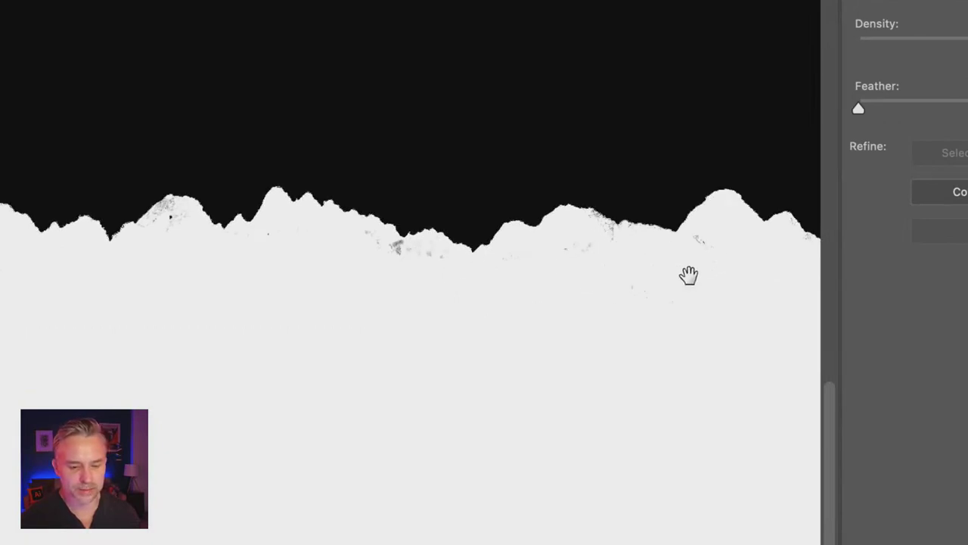
- Pan along the mask to check the ridge selection edge out to the left image edge
mouse_move(687, 274)
mouse_down()
mouse_move(351, 269)
mouse_move(313, 250)
mouse_move(289, 254)
mouse_up()
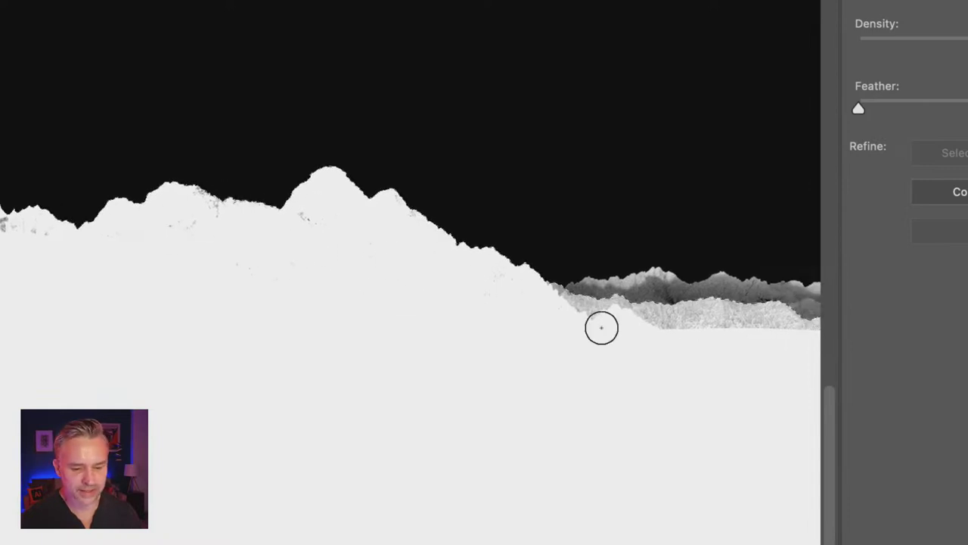
mouse_move(348, 330)
mouse_down()
mouse_move(248, 327)
mouse_move(798, 302)
mouse_up()
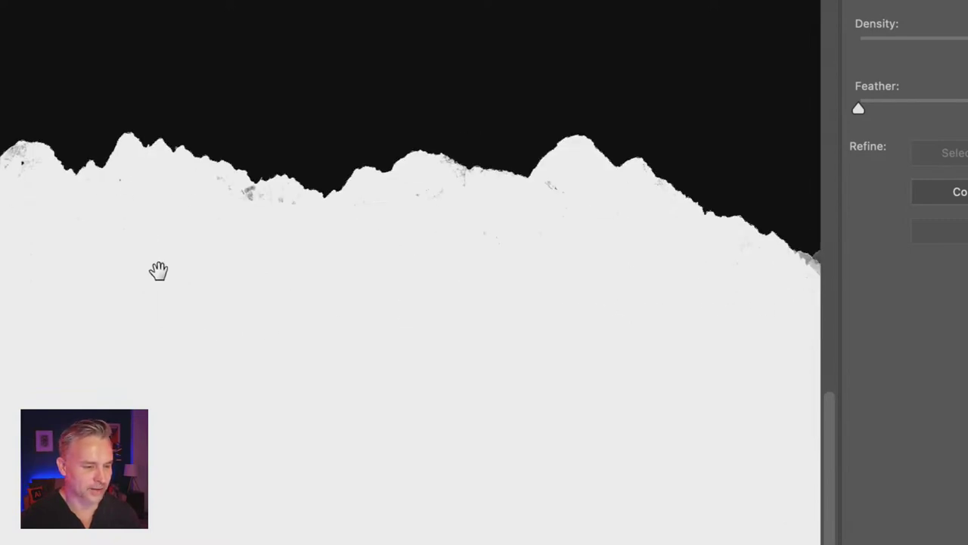
drag(420, 273, 666, 280)
mouse_move(106, 358)
mouse_down()
mouse_move(613, 307)
mouse_move(287, 348)
mouse_up()
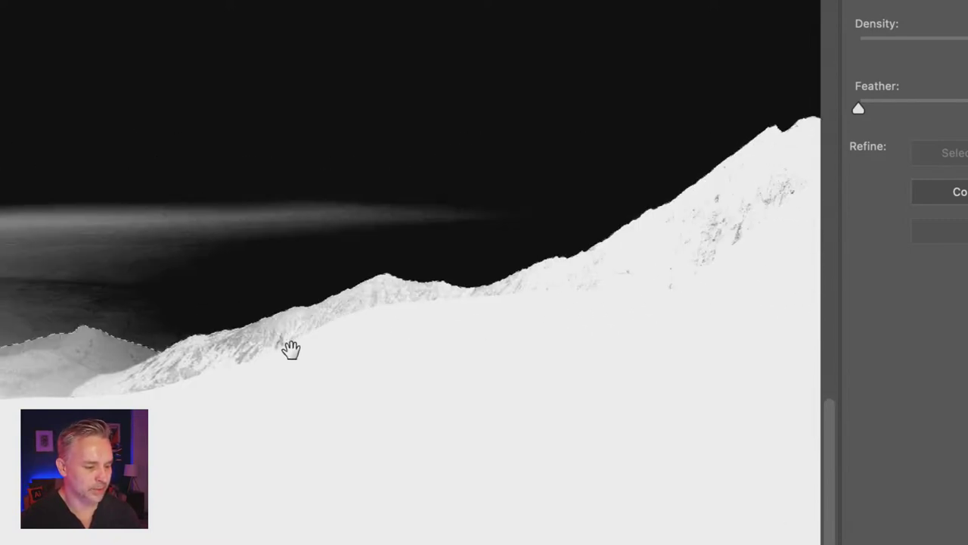
drag(519, 292, 546, 292)
drag(431, 264, 625, 266)
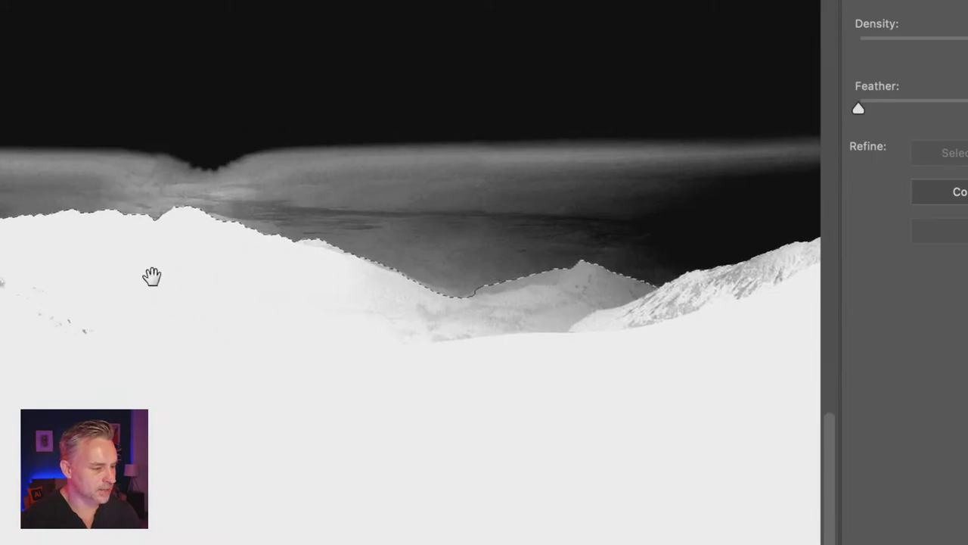
drag(151, 275, 605, 272)
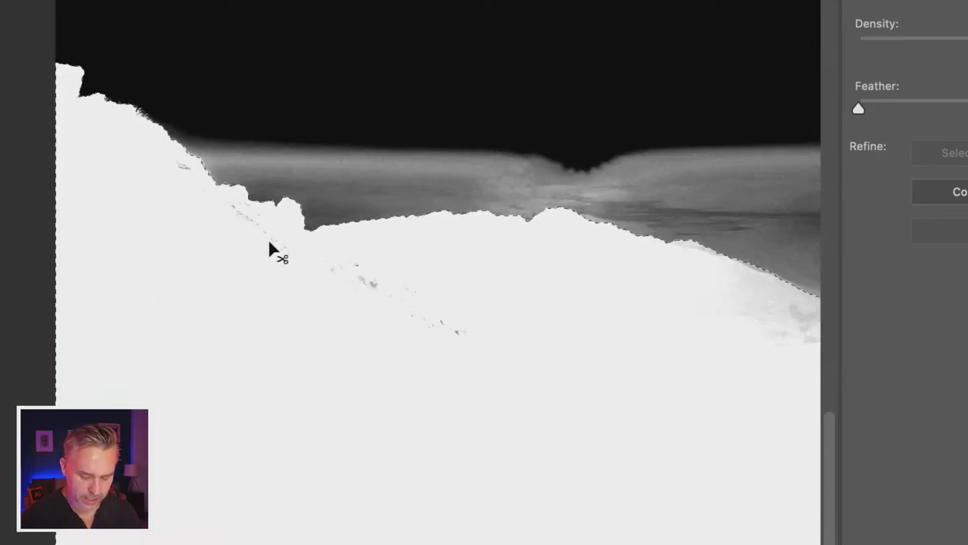
scroll(269, 241, up, 5)
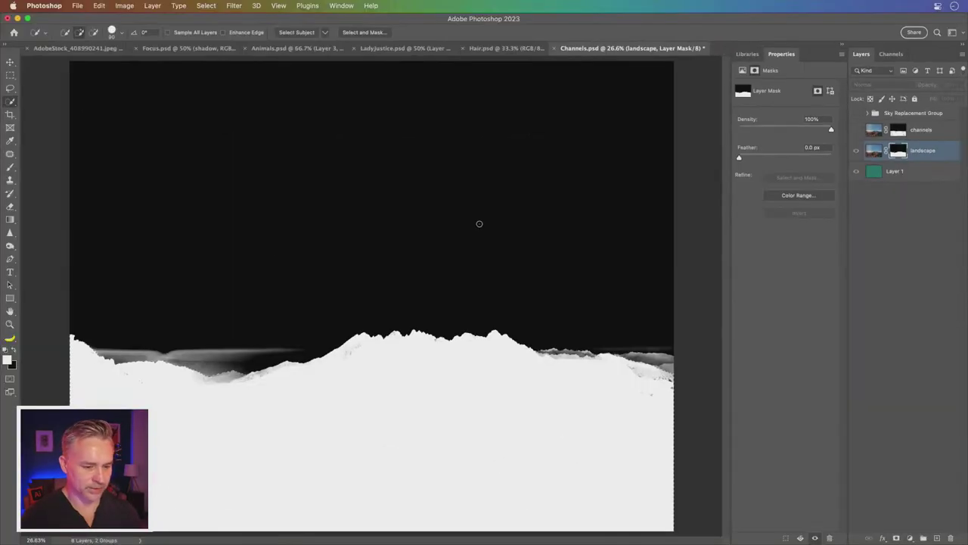
- Fill the ridge selection with the foreground colour, deselect, and return to the composite with layer pixels targeted
key(shift+BackSpace)
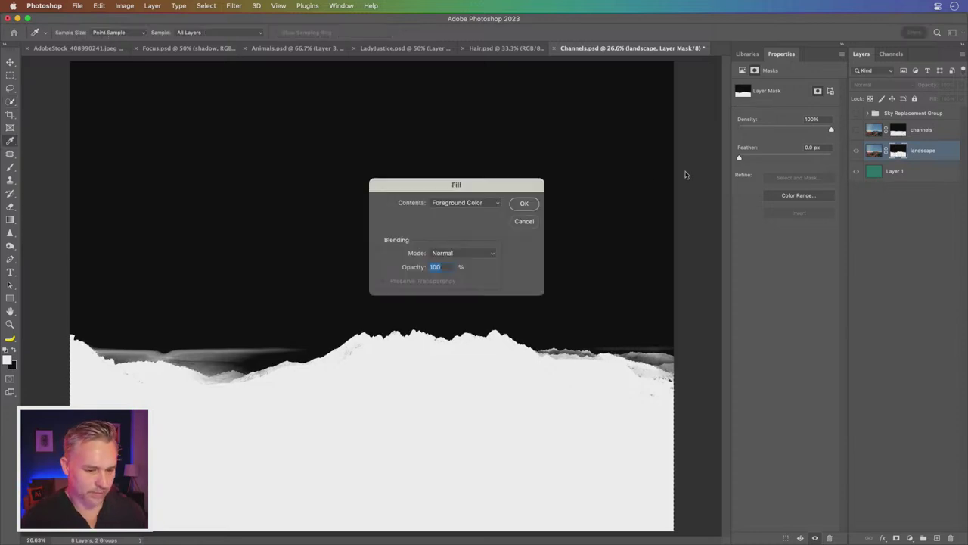
click(524, 202)
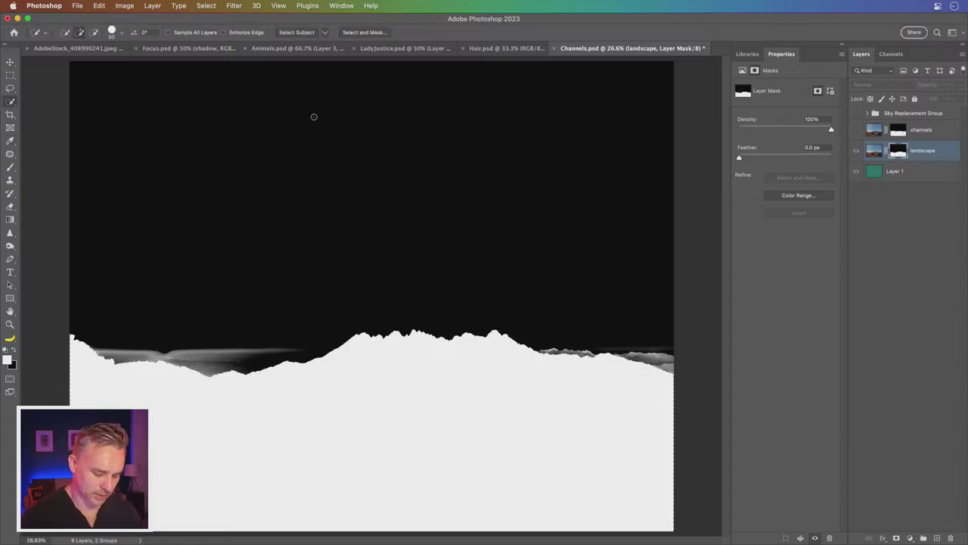
key(ctrl+d)
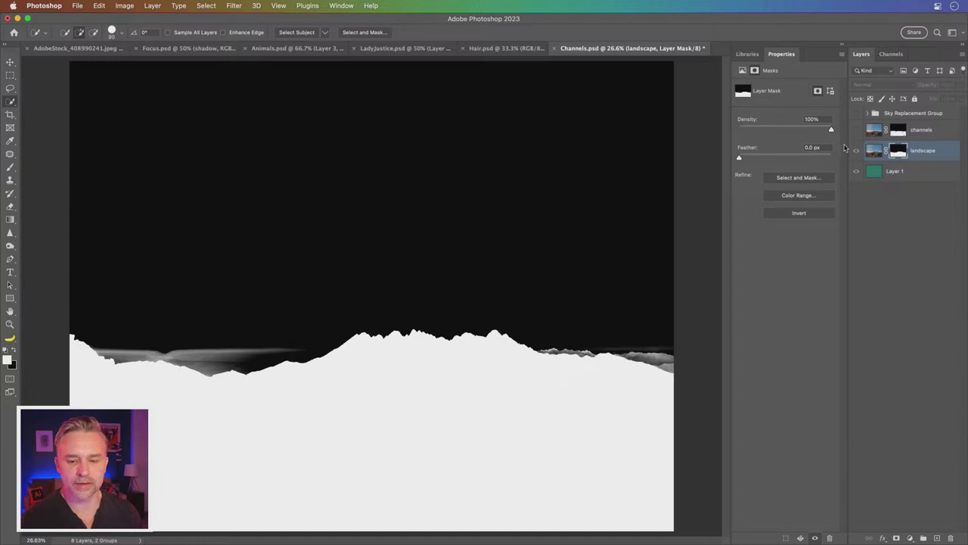
click(855, 152)
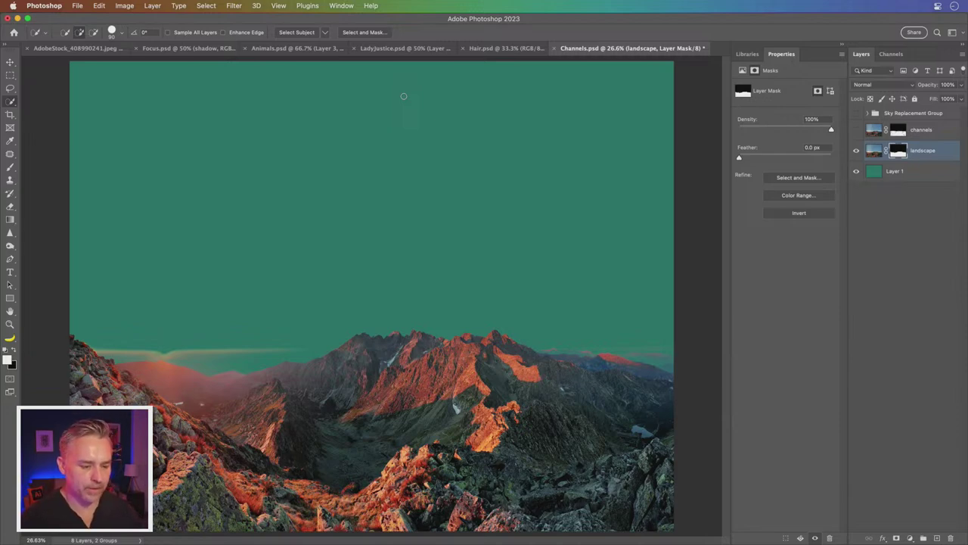
key(ctrl+2)
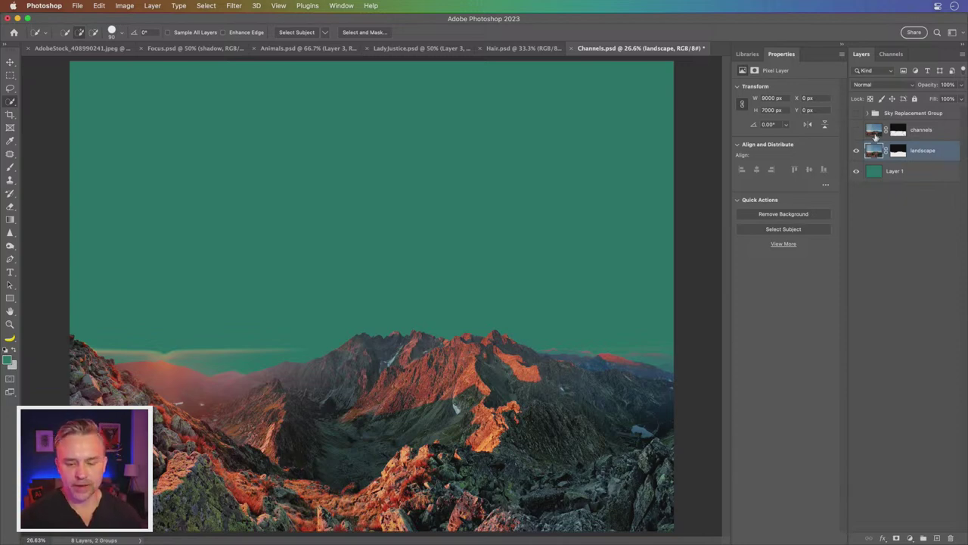
- Show and select the Sky Replacement Group, then add a new empty layer above it
click(856, 114)
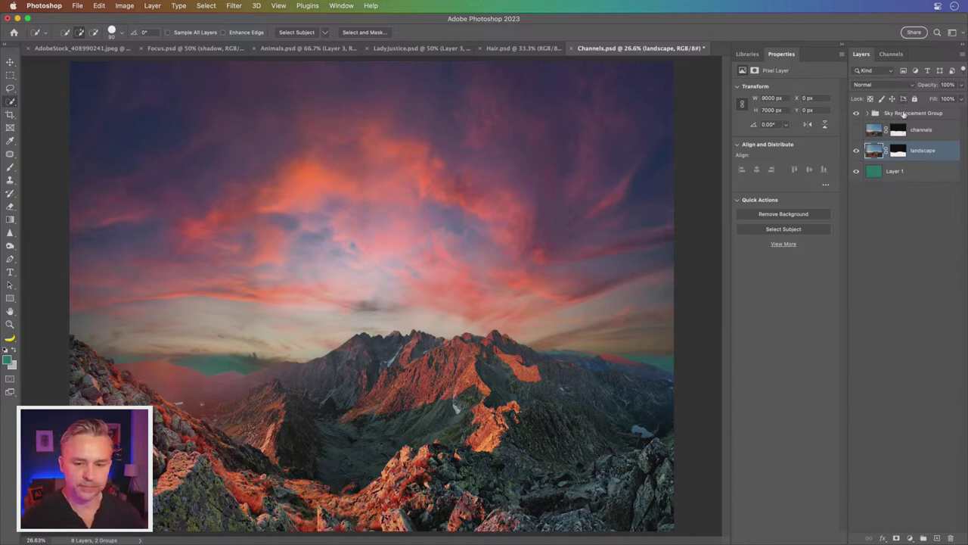
click(902, 114)
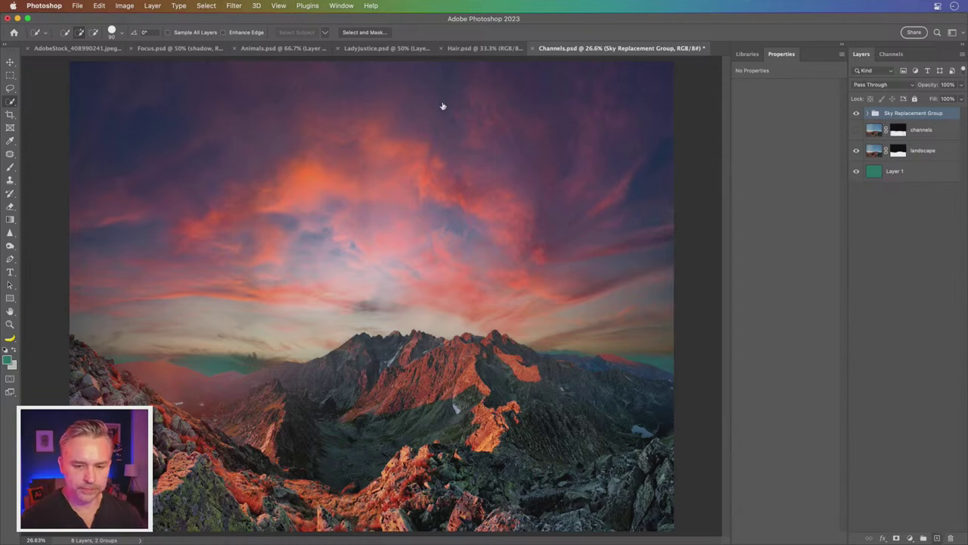
key(ctrl+shift+alt+n)
- Draw a triangle with the Triangle Tool over the sky above the peaks
click(9, 299)
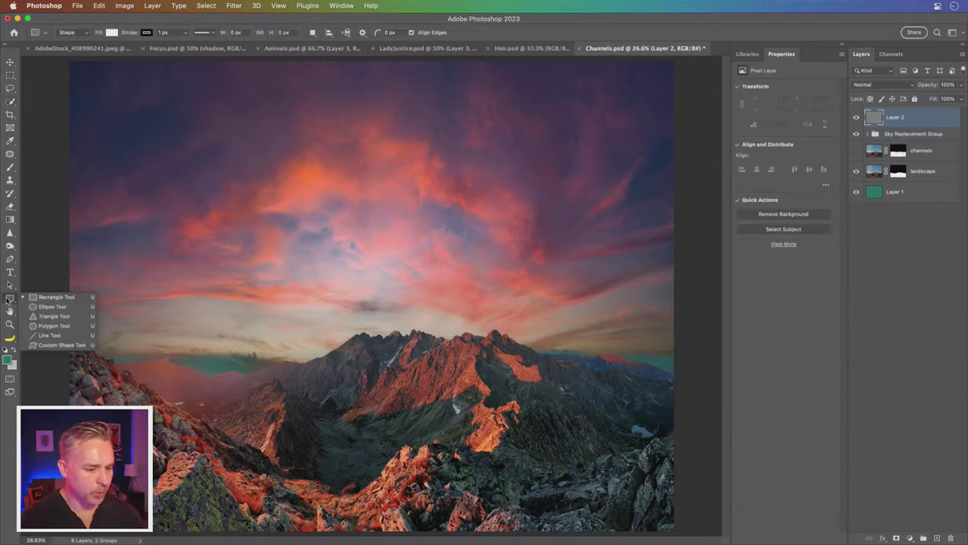
click(49, 318)
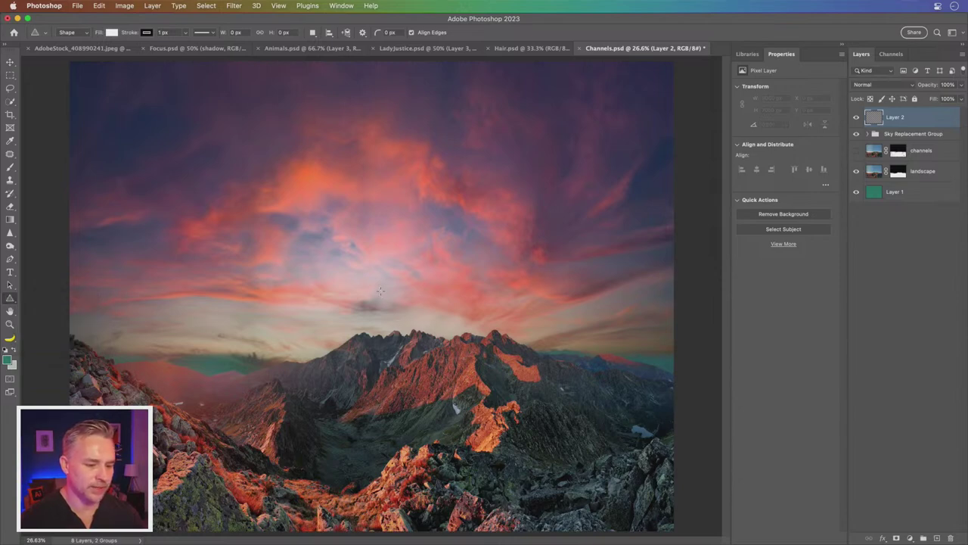
drag(372, 270, 575, 415)
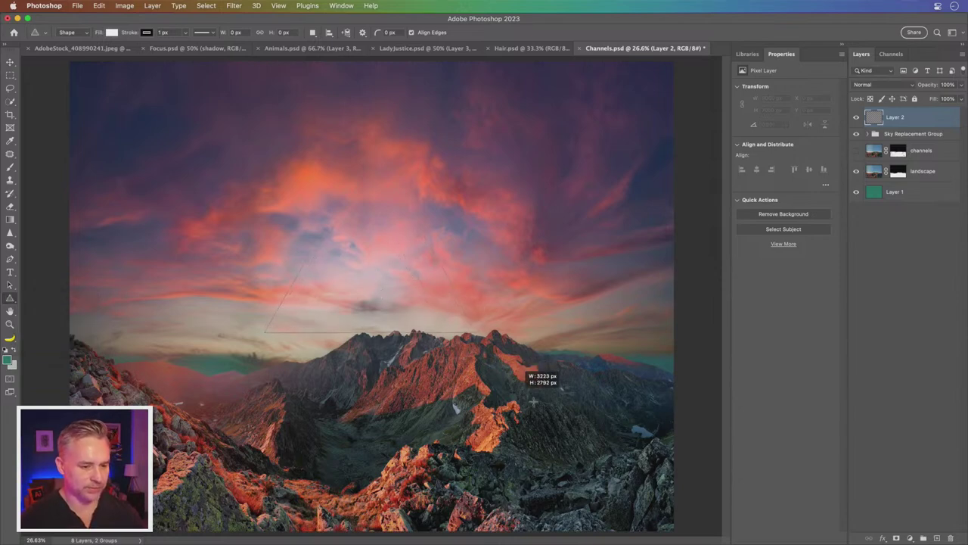
drag(575, 415, 637, 415)
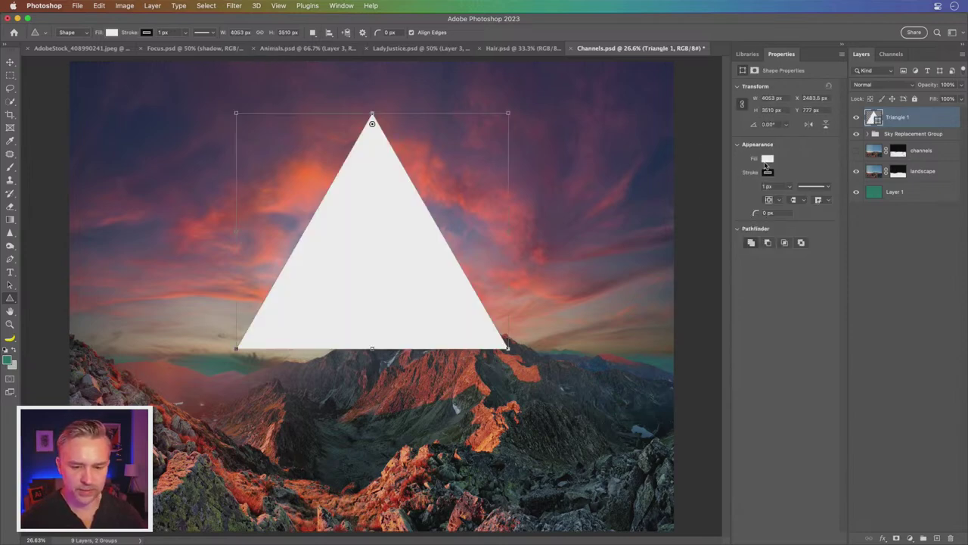
- Give the triangle a white 72.91 px stroke with no fill and position it over the peak
click(766, 173)
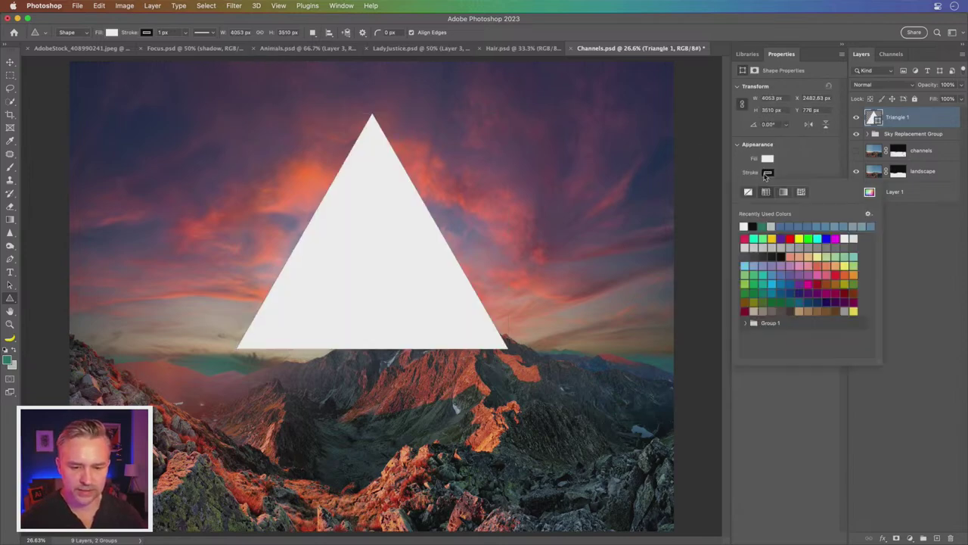
click(745, 225)
key(Return)
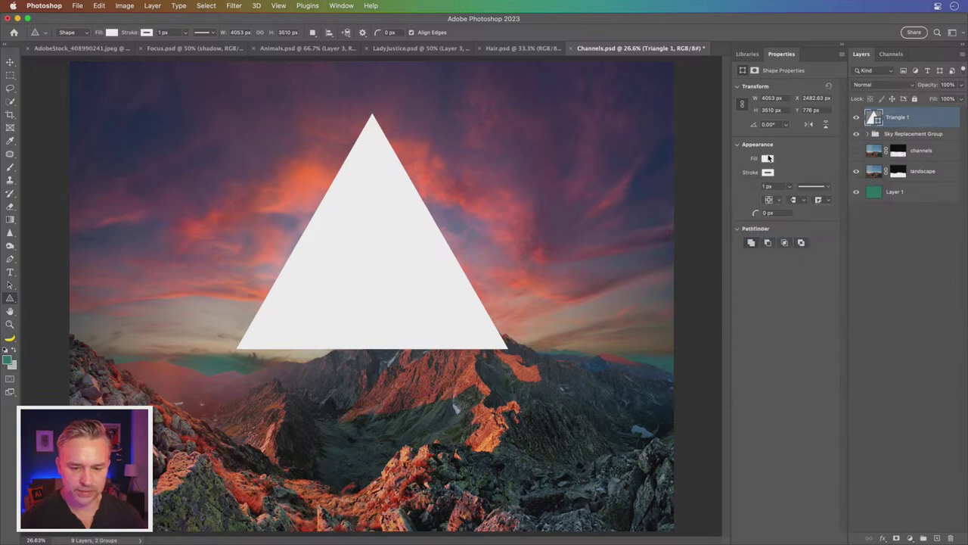
click(768, 159)
click(747, 178)
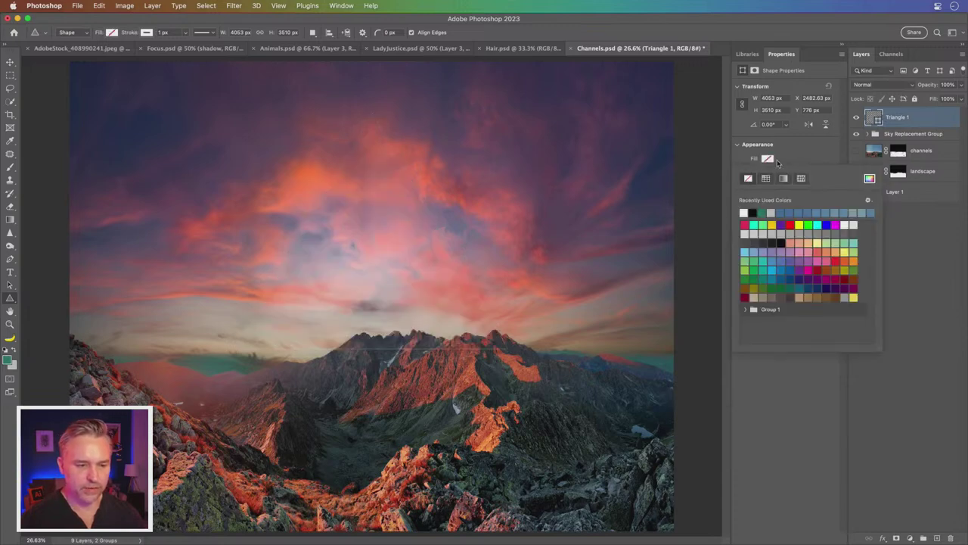
key(Return)
click(789, 188)
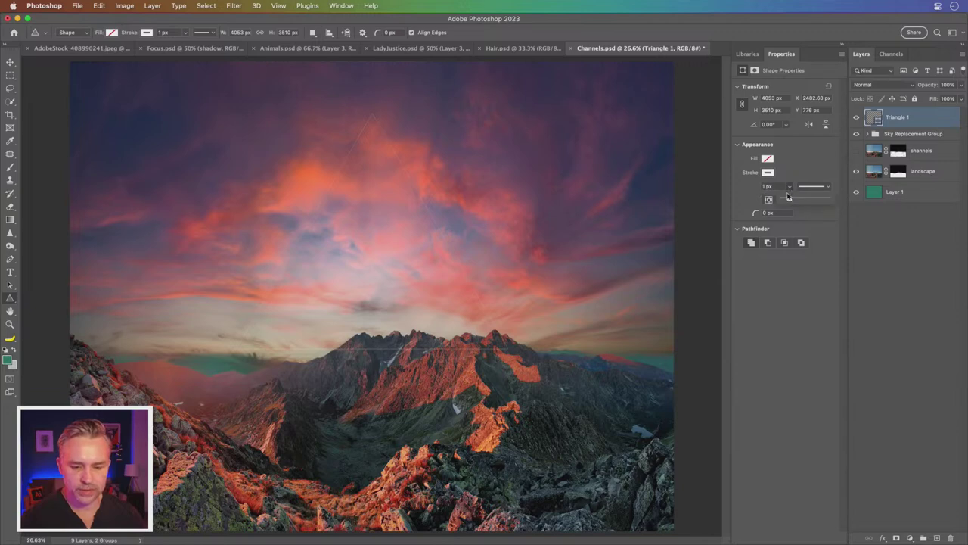
drag(795, 201, 804, 200)
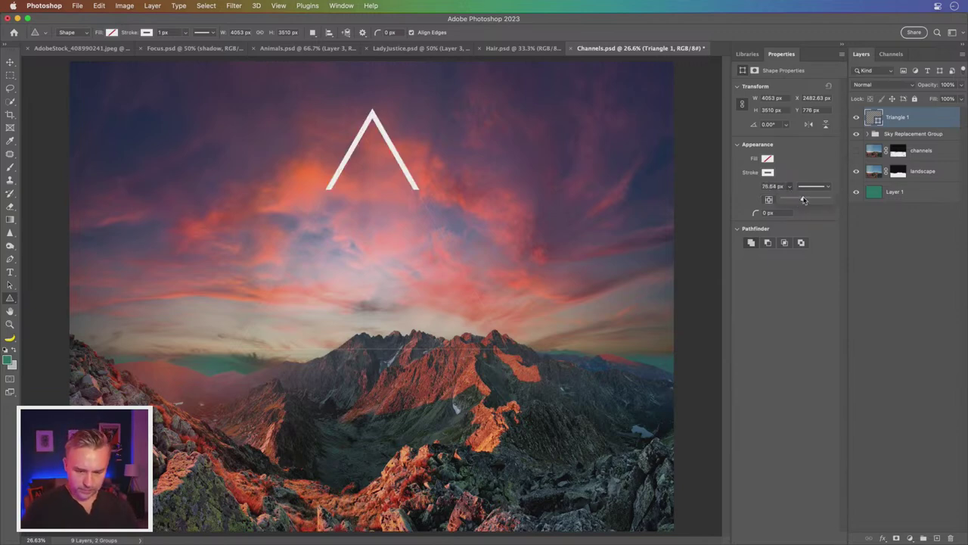
drag(804, 200, 803, 200)
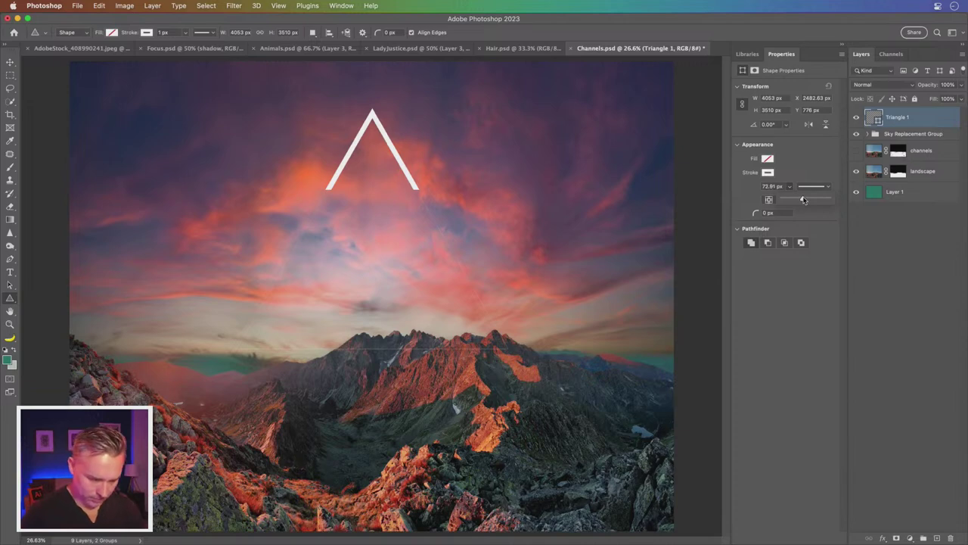
click(10, 62)
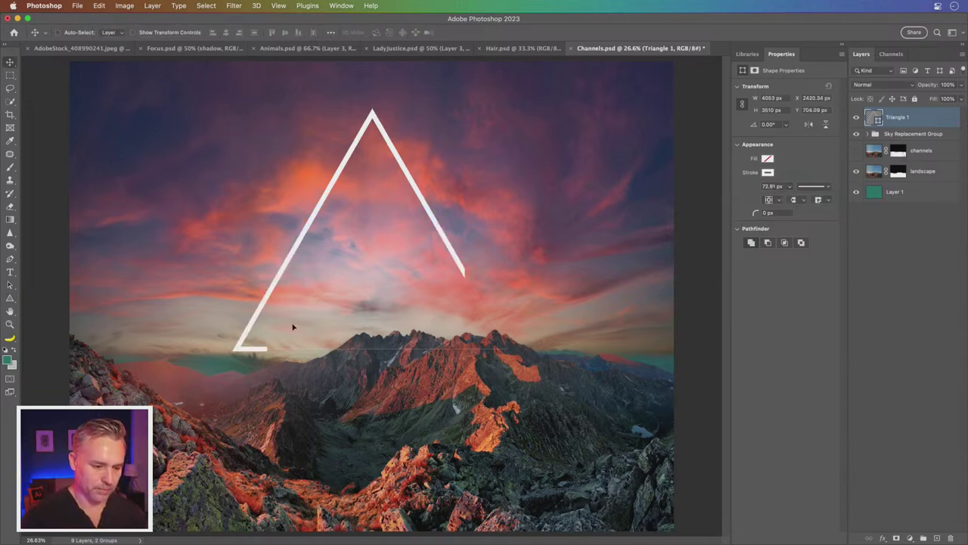
drag(277, 312, 284, 327)
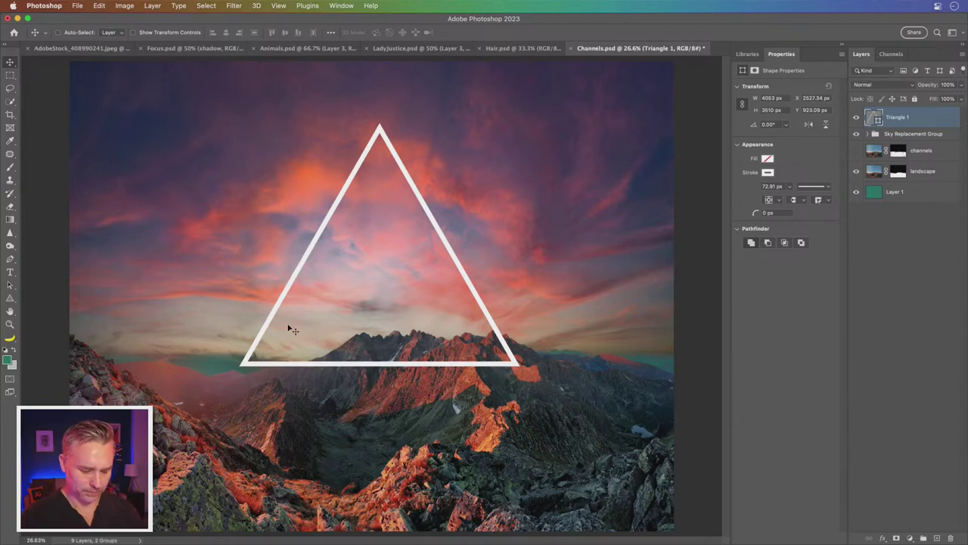
- Add a white Outer Glow to Triangle 1, trying a Gradient Overlay and then removing it
double_click(923, 119)
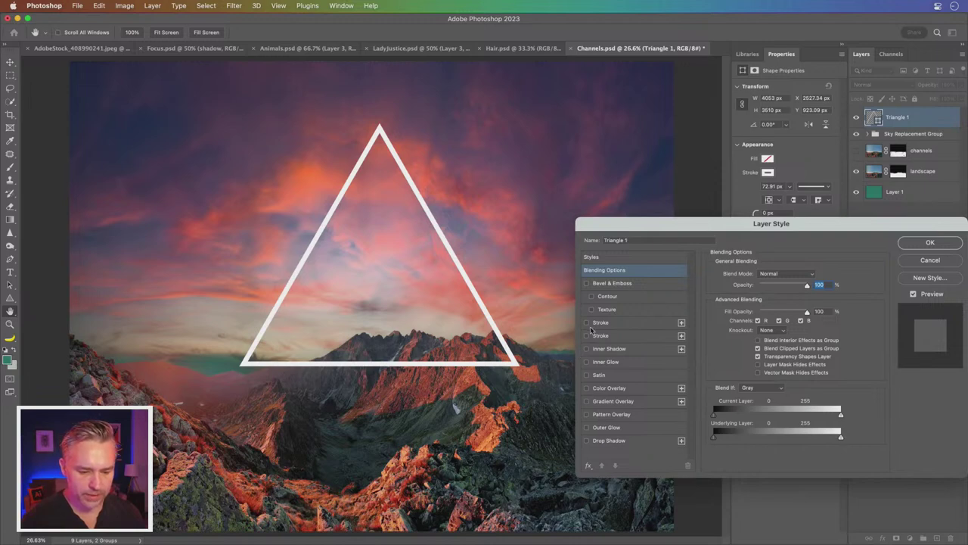
click(587, 401)
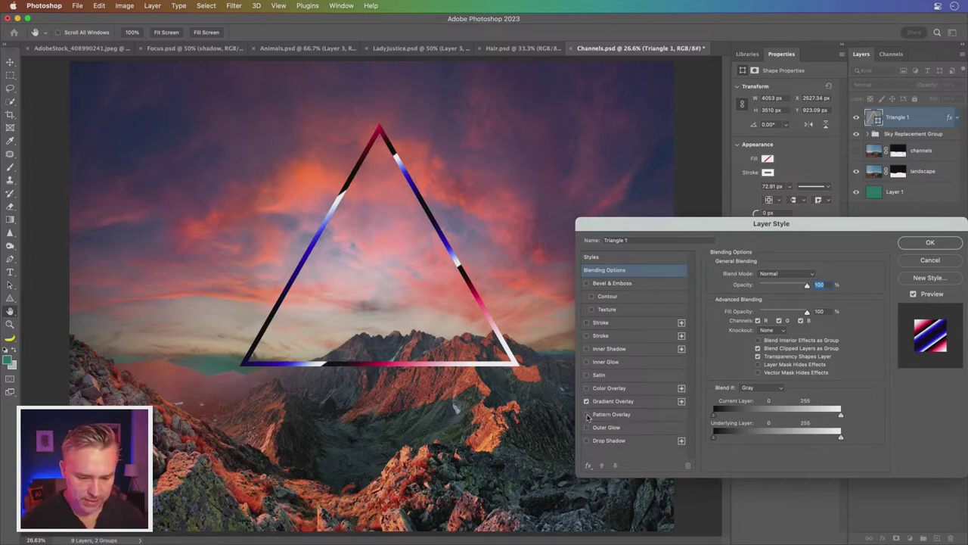
click(586, 429)
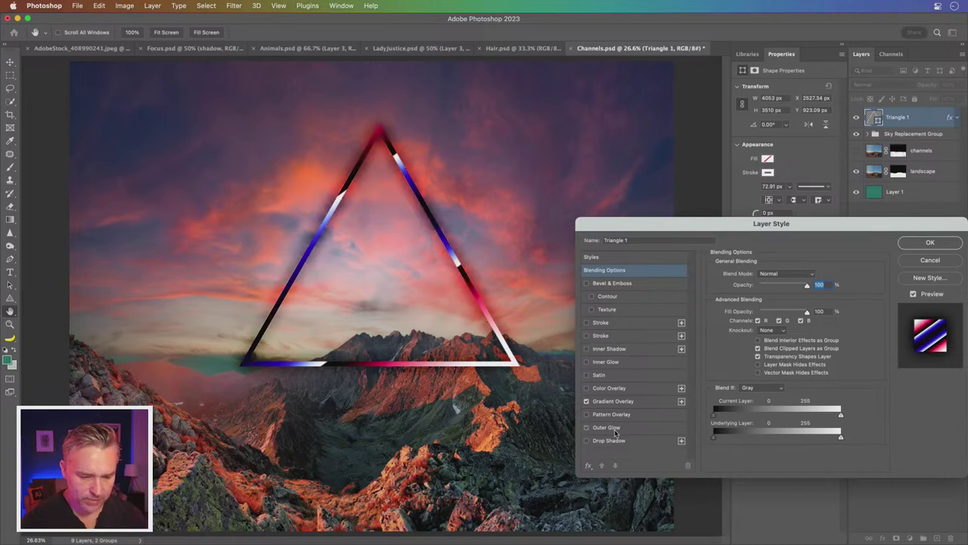
click(614, 429)
drag(649, 227, 628, 142)
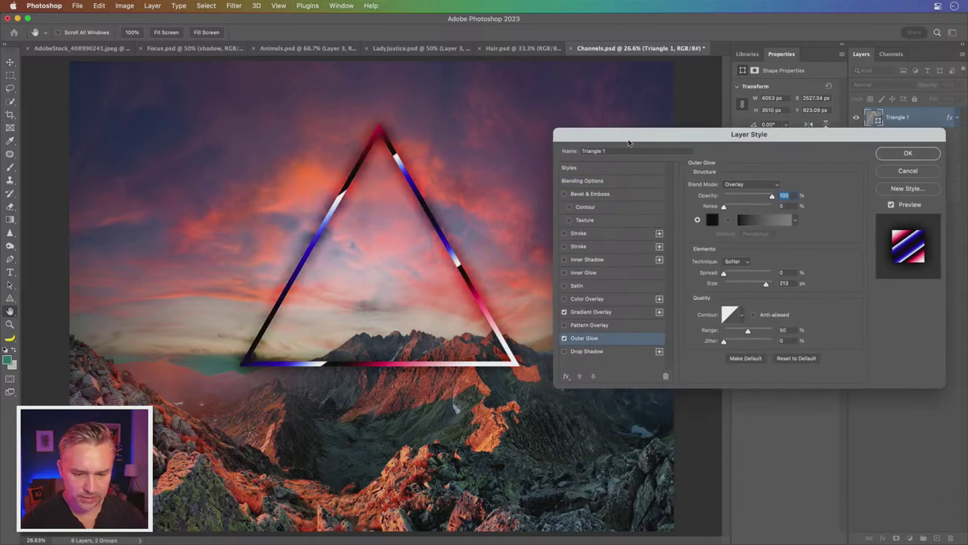
click(711, 220)
click(706, 389)
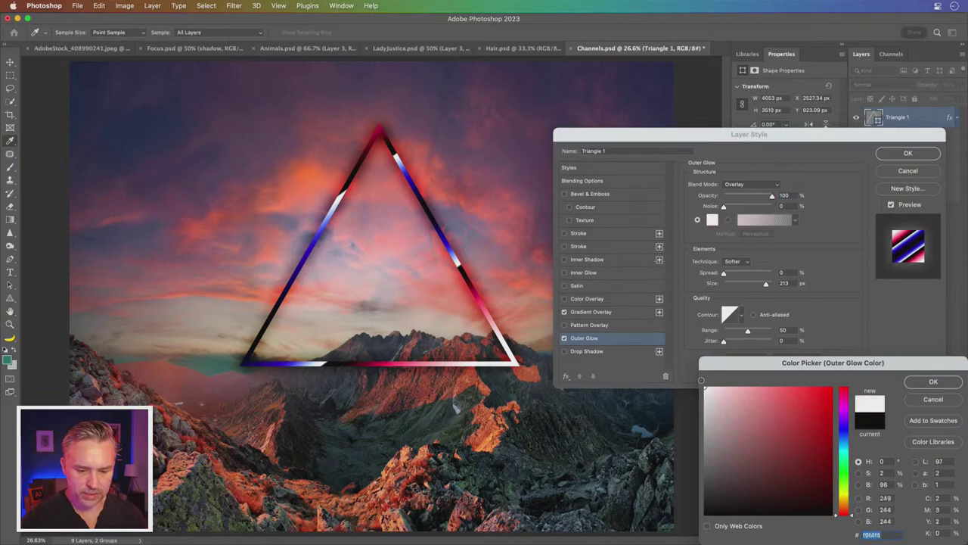
key(Return)
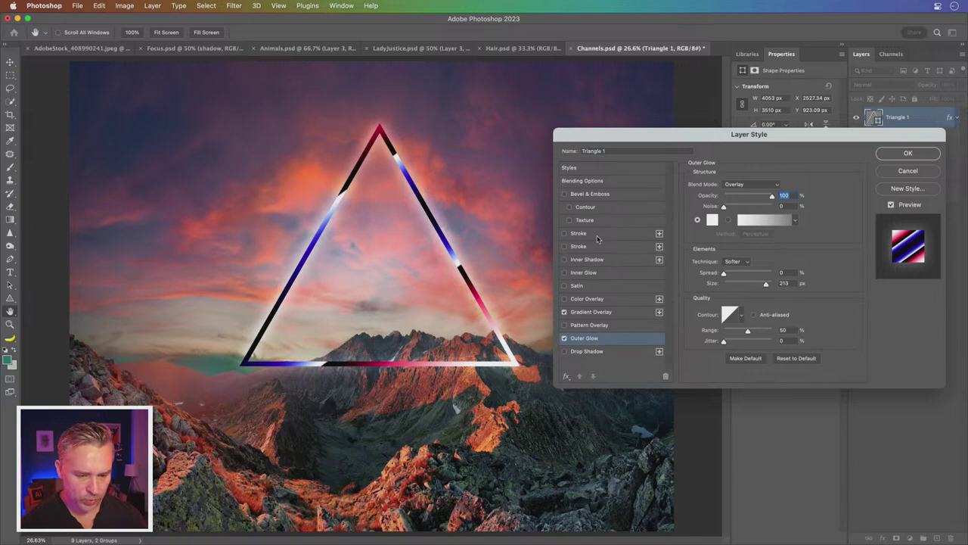
click(563, 313)
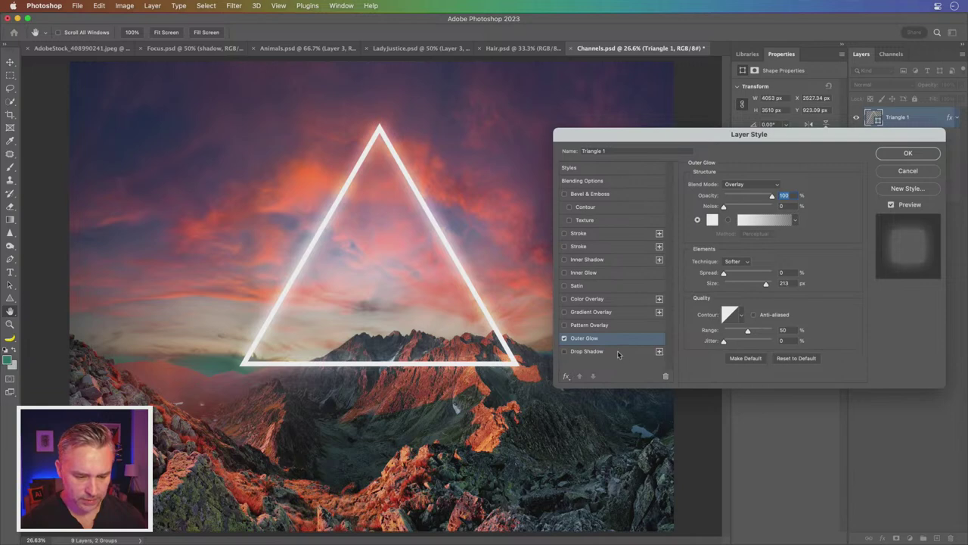
- Add an orange ff8400 drop shadow with 0 distance and 0 spread, then apply the styles
click(616, 353)
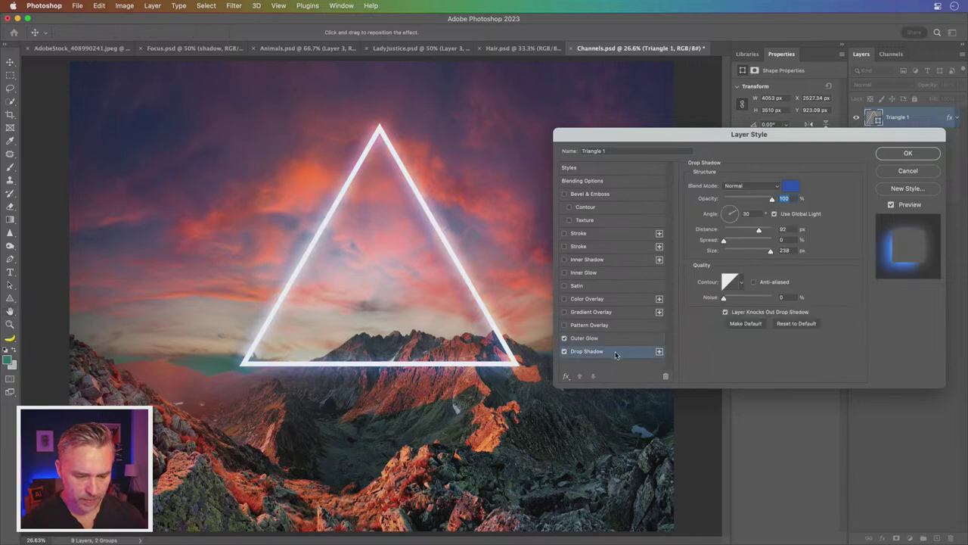
click(792, 186)
click(833, 388)
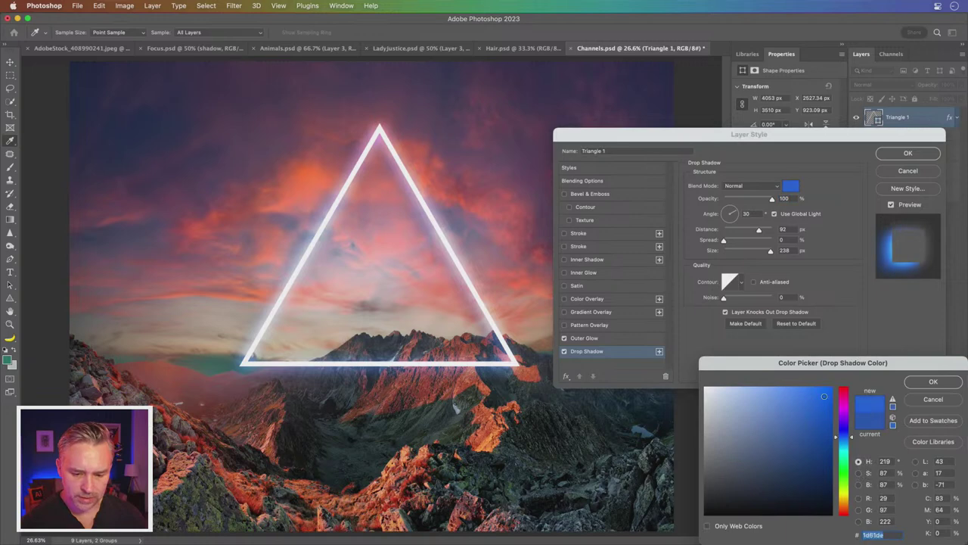
click(844, 392)
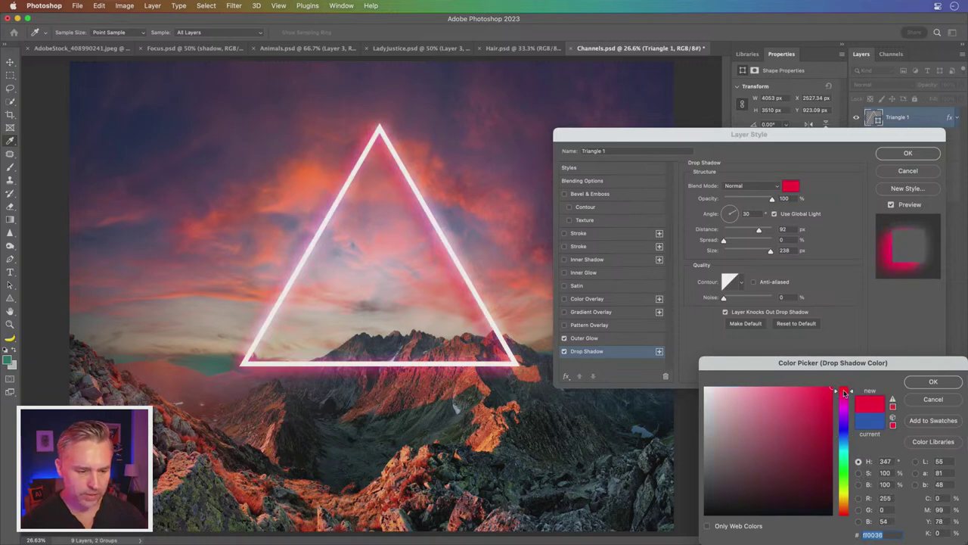
drag(844, 391, 846, 503)
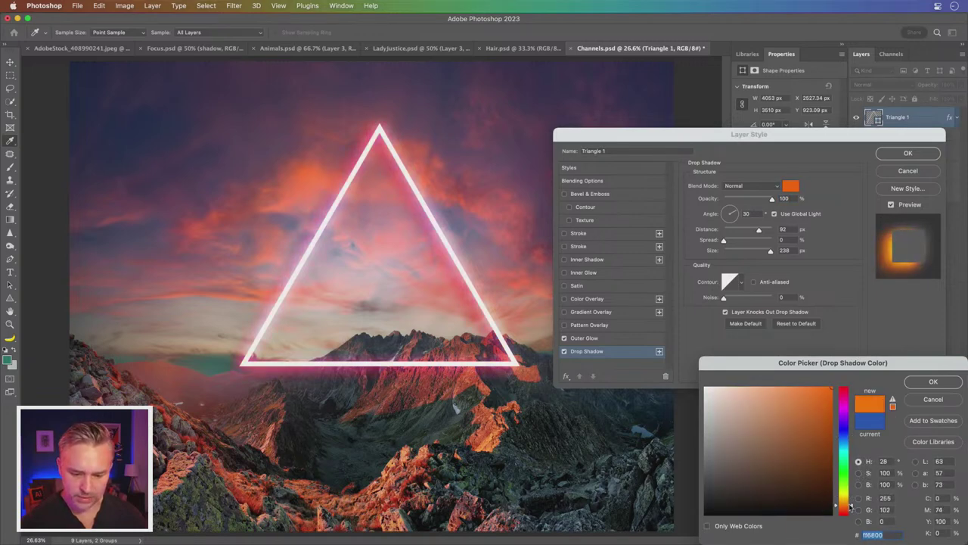
click(919, 384)
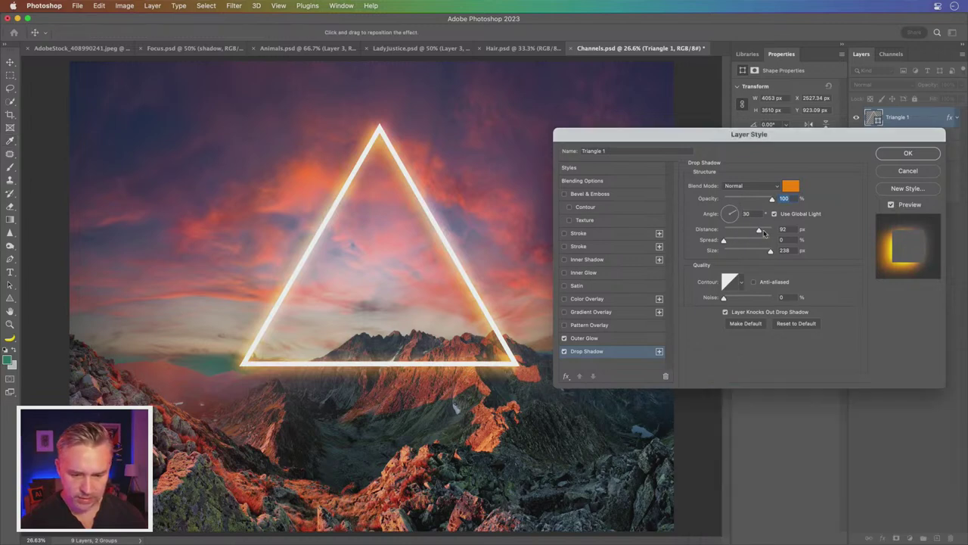
drag(763, 233, 786, 231)
click(787, 230)
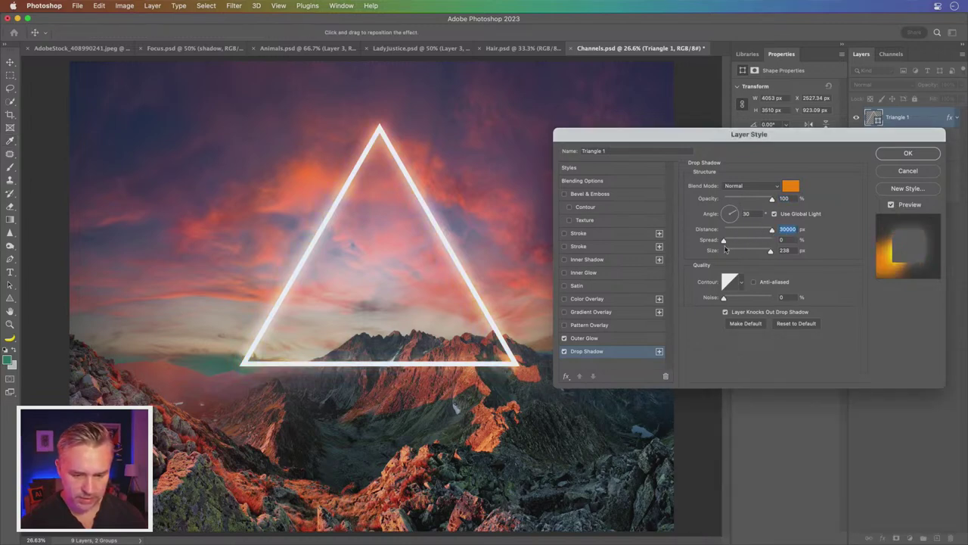
text(0)
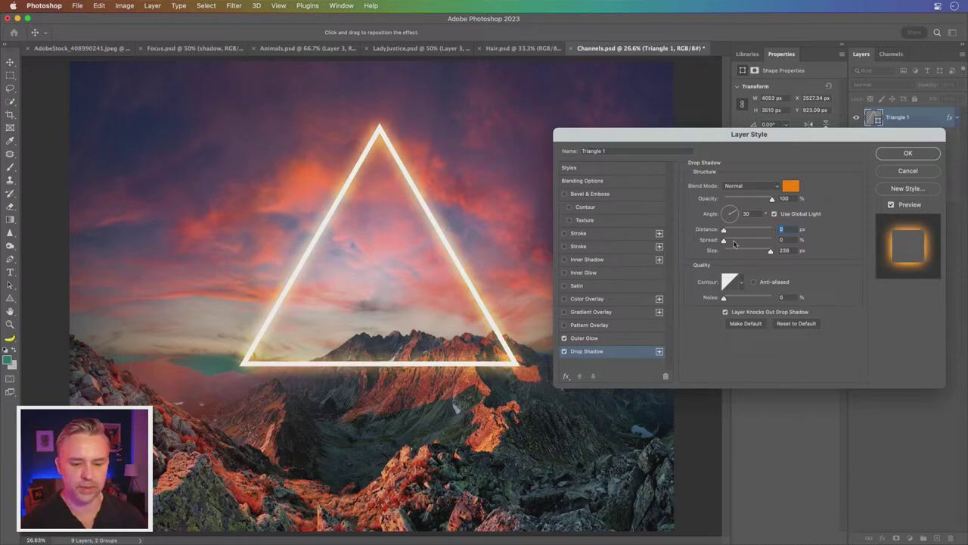
drag(734, 243, 724, 241)
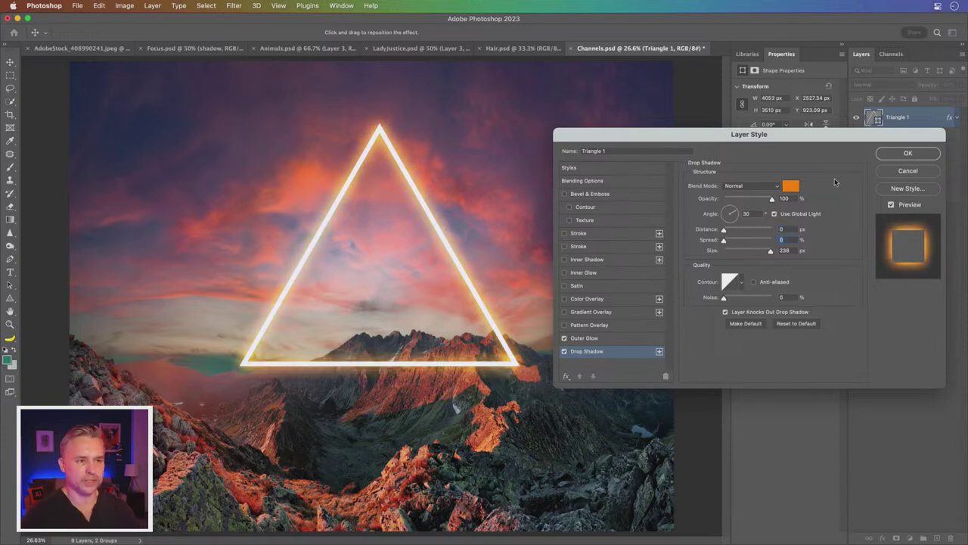
click(893, 154)
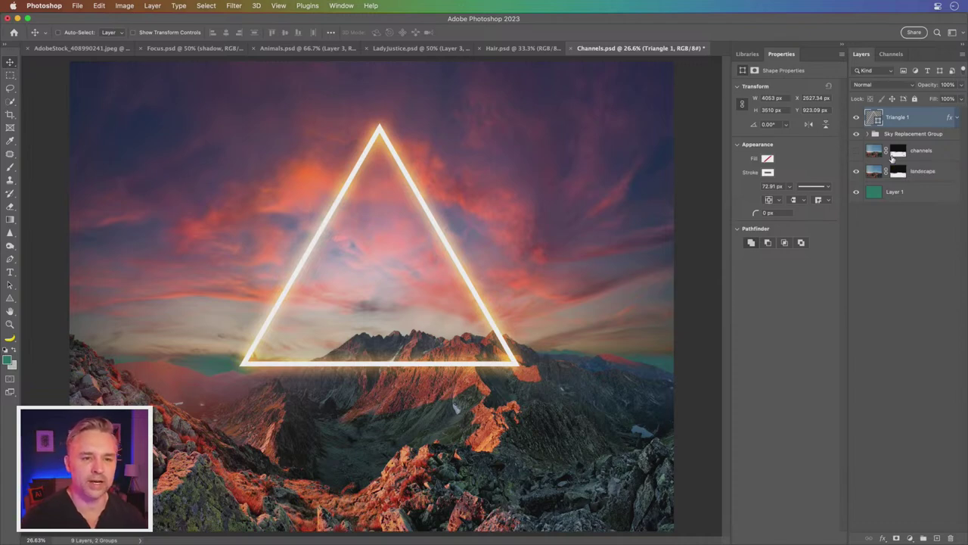
- Switch to Focus.psd, zoom in, and drag the ostrich layer to the top of the Layers panel
click(10, 75)
click(73, 48)
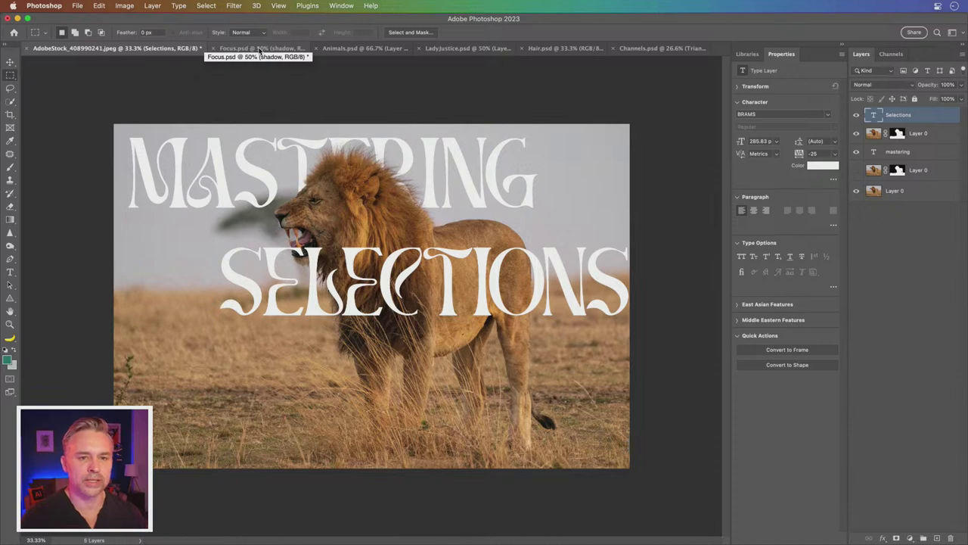
click(263, 50)
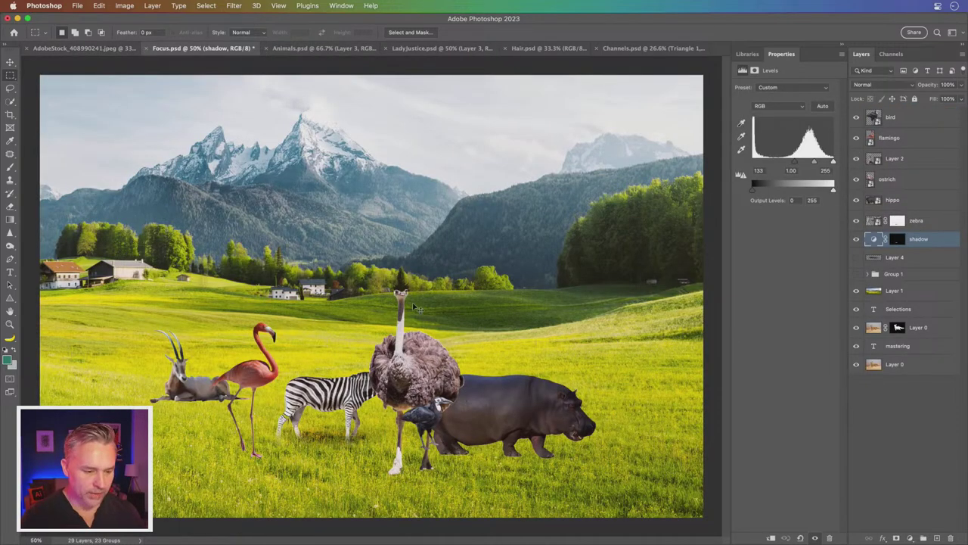
key(super+plus)
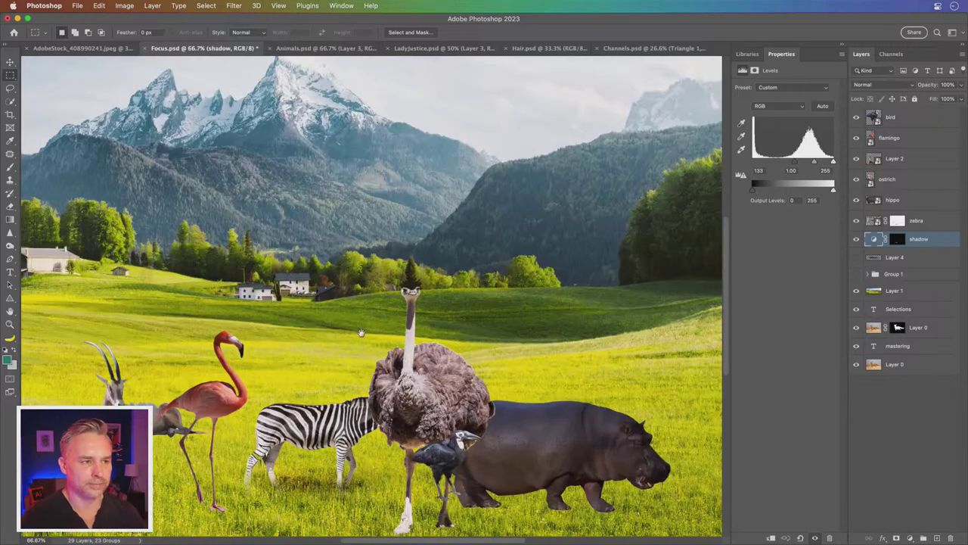
scroll(361, 333, down, 5)
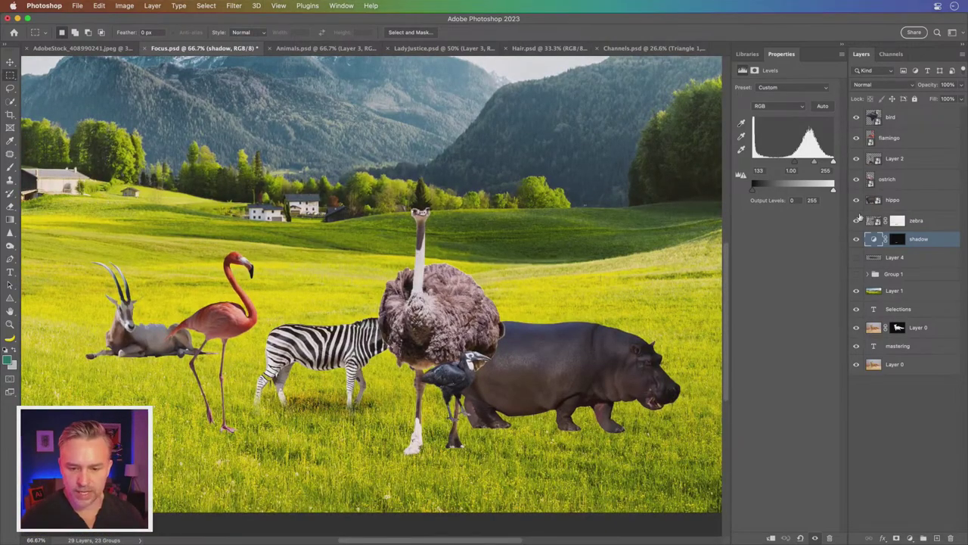
click(899, 202)
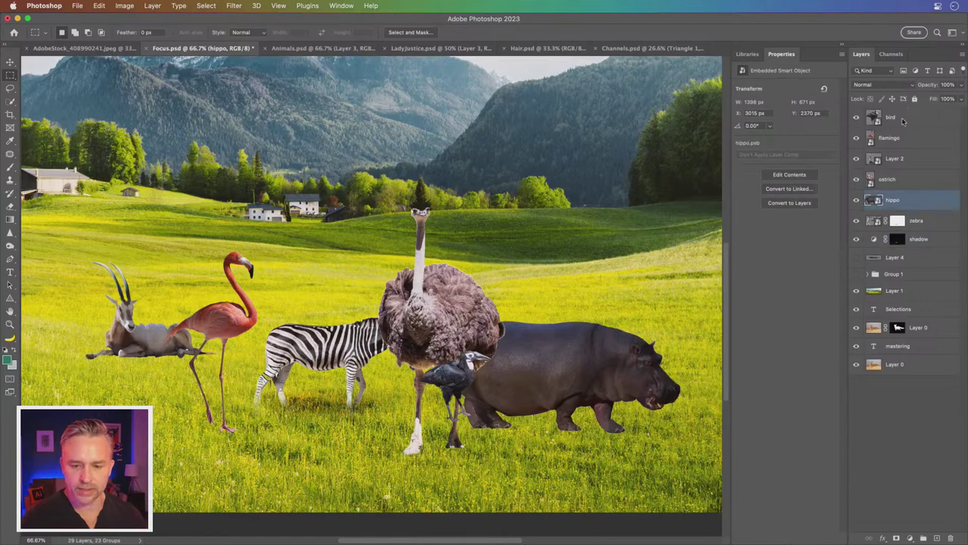
click(902, 119)
drag(902, 182, 906, 119)
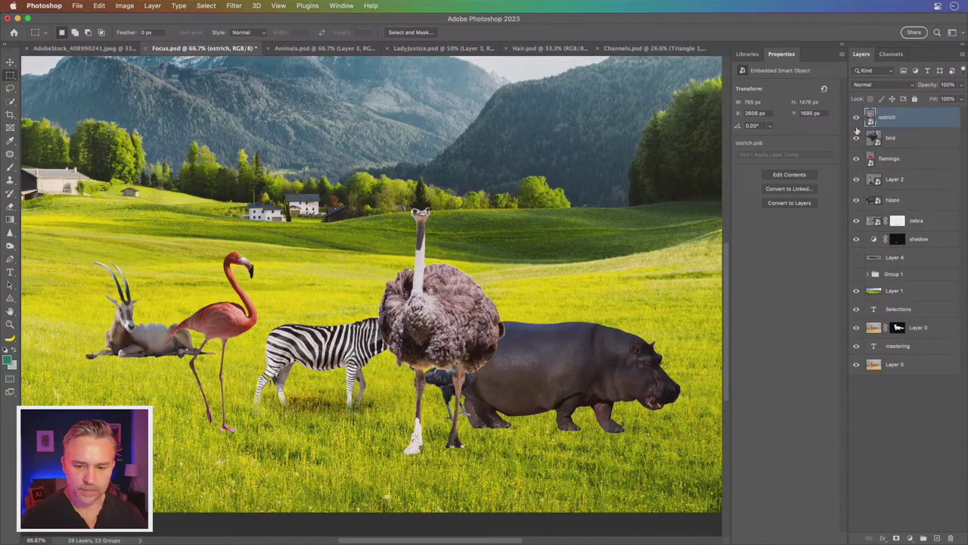
- Open the ostrich smart object and extend its canvas to 1600 px tall, anchored at the bottom
double_click(870, 117)
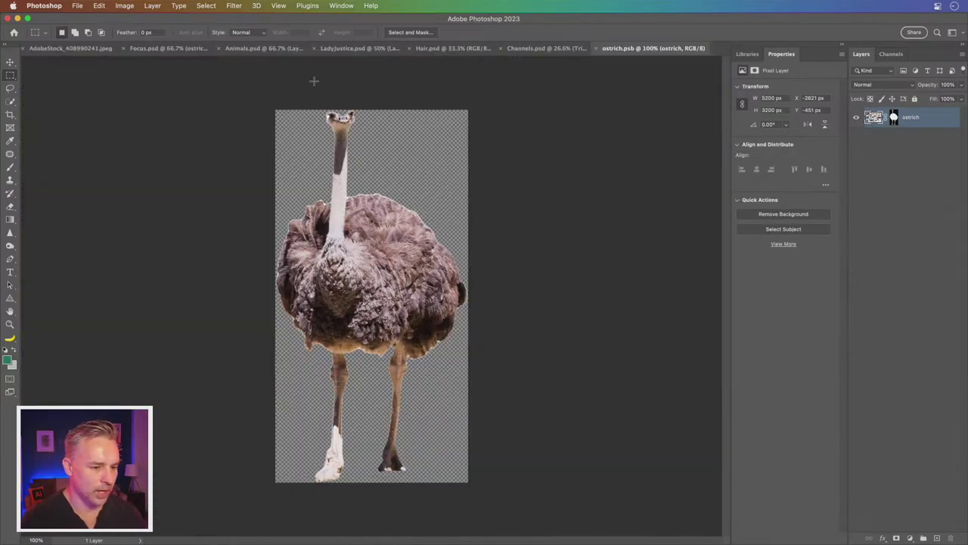
click(135, 6)
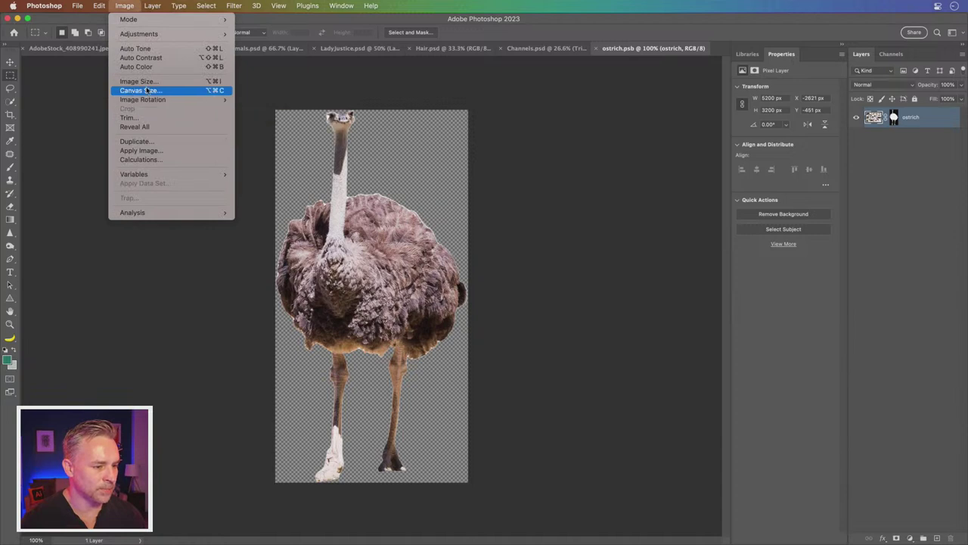
click(149, 91)
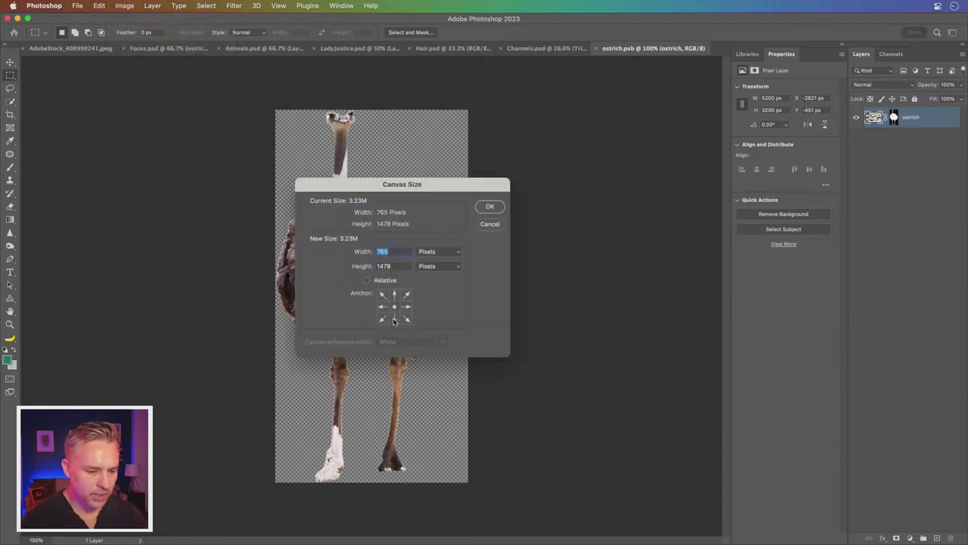
click(393, 320)
double_click(383, 267)
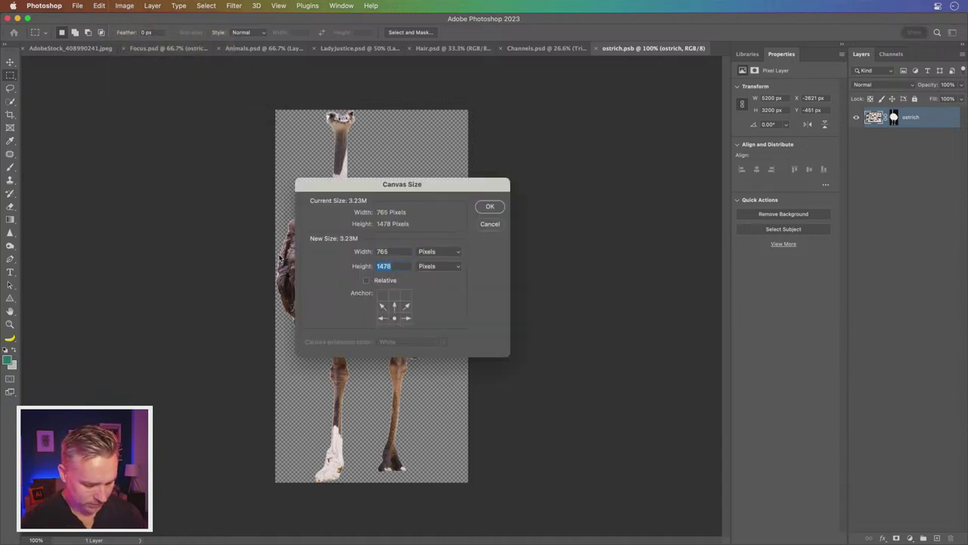
text(1600)
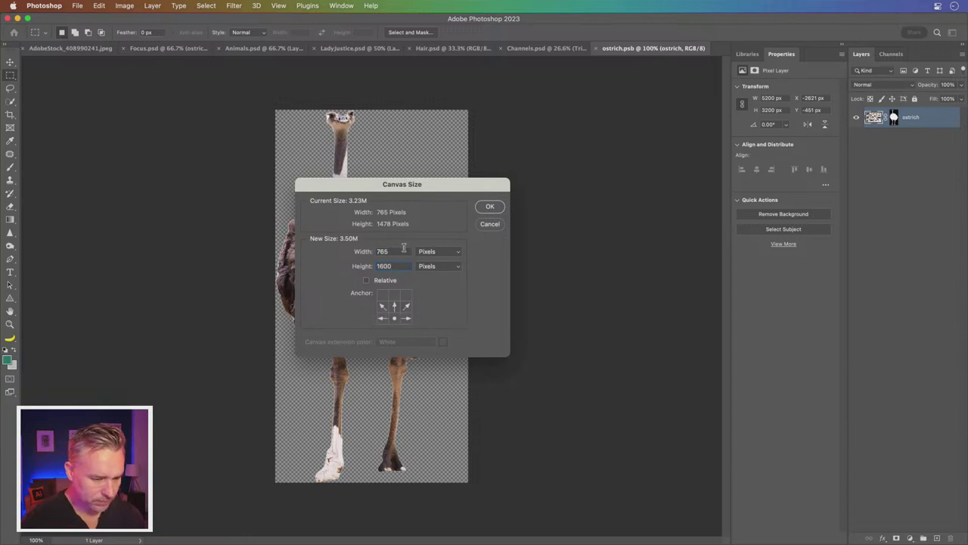
click(490, 206)
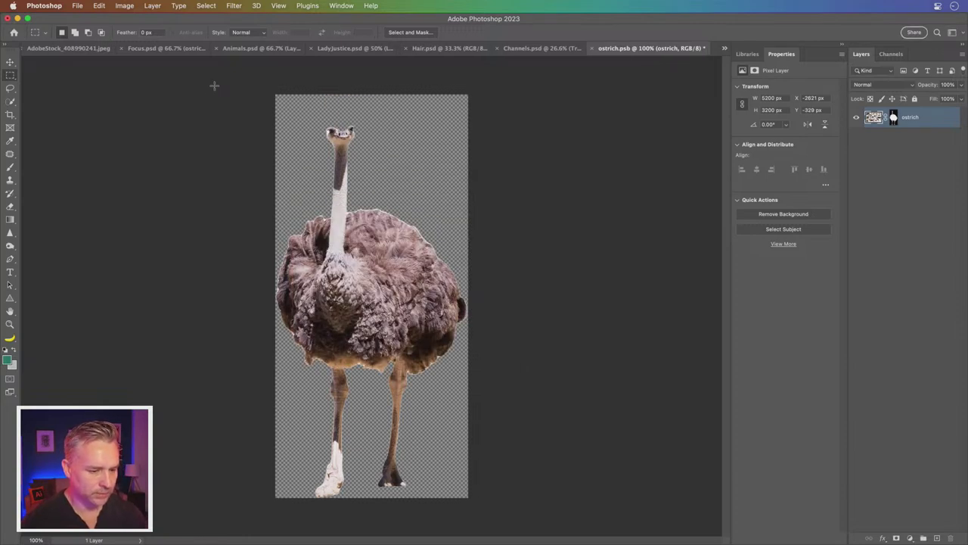
- Zoom in and disable the ostrich's layer mask to reveal the full original photo
key(super+plus)
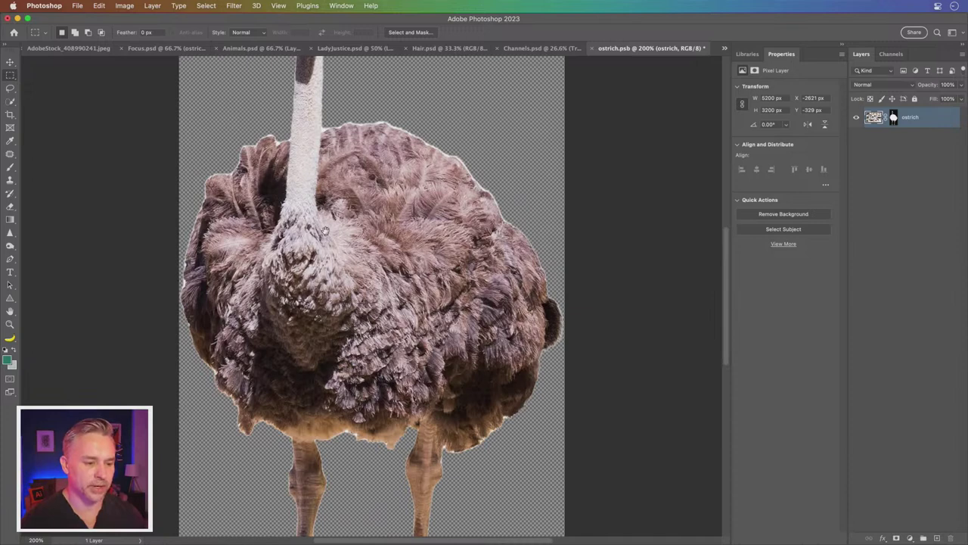
scroll(325, 229, up, 5)
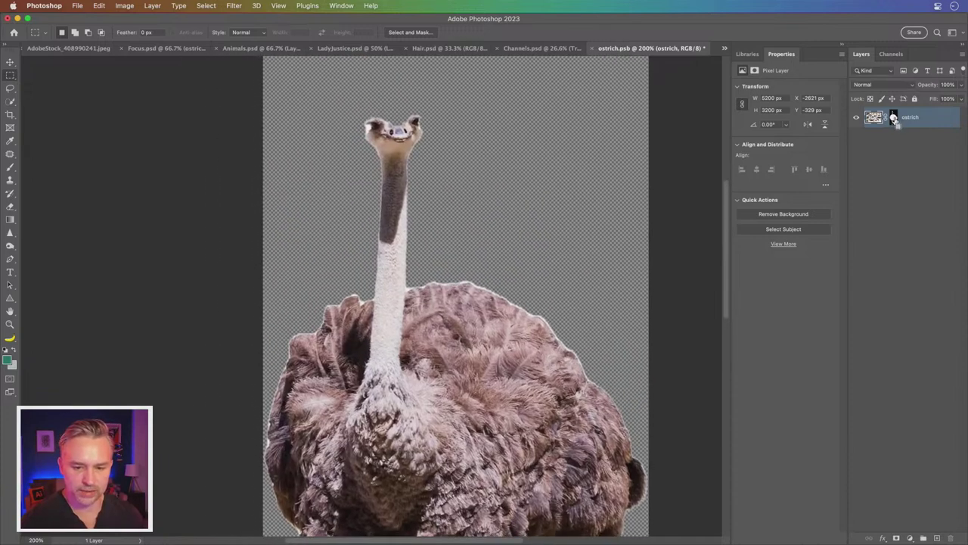
click(893, 118)
alt+click(893, 118)
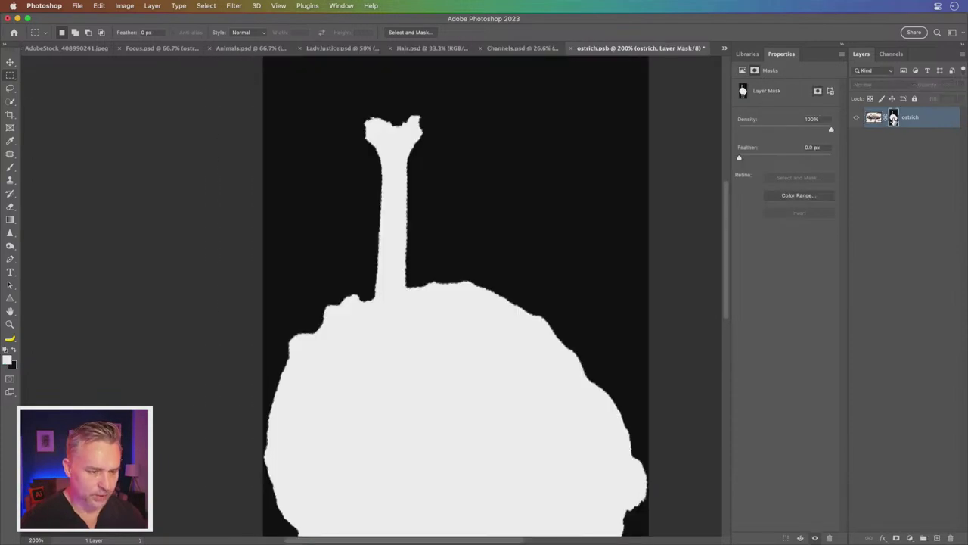
alt+click(893, 119)
alt+click(894, 119)
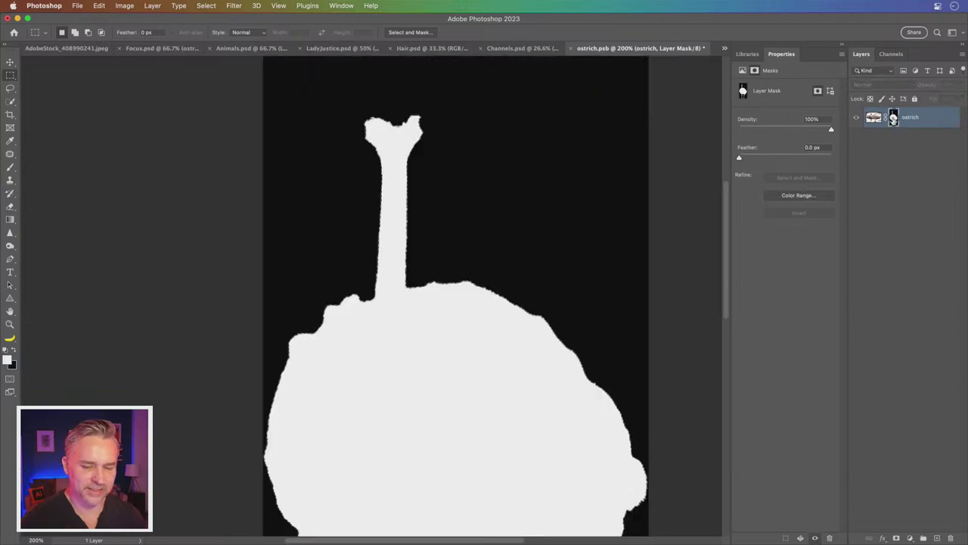
right_click(893, 119)
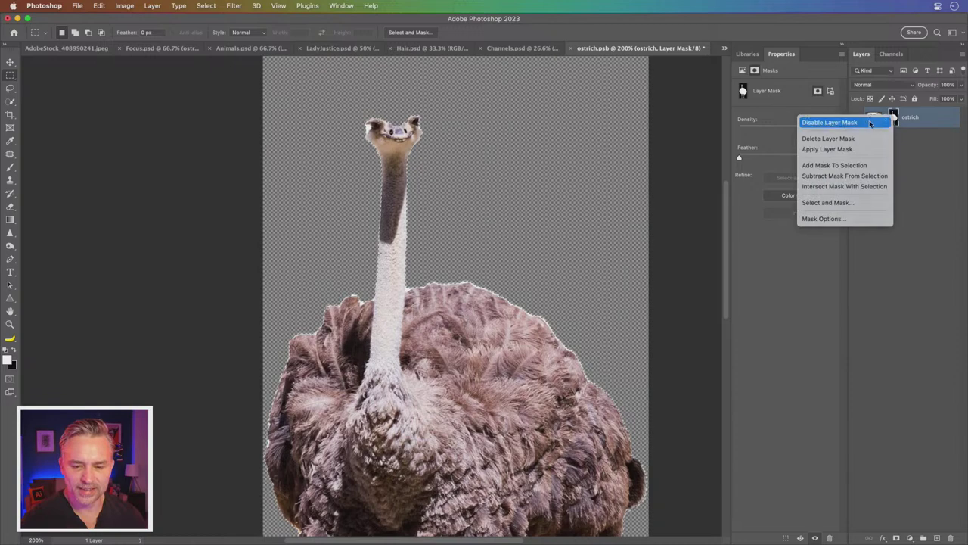
click(870, 123)
shift+click(893, 119)
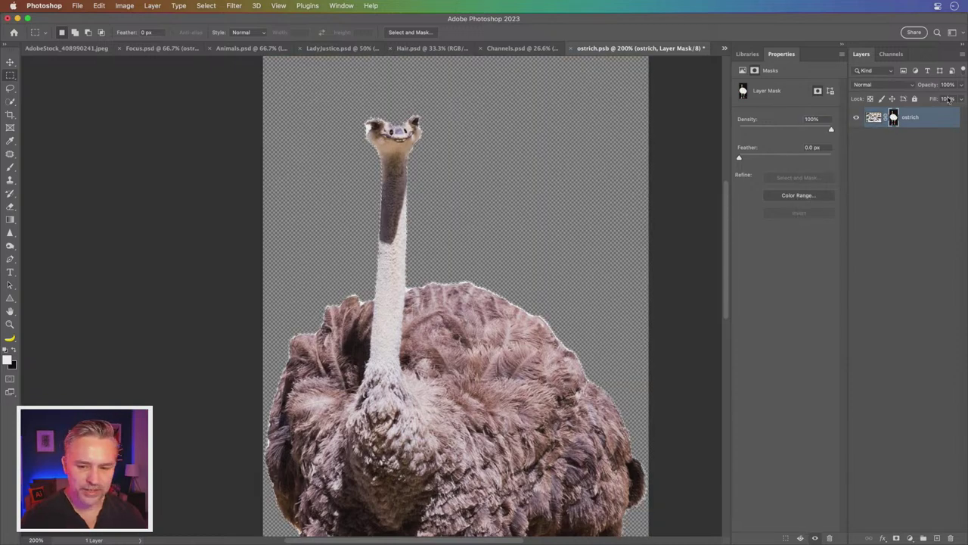
right_click(893, 118)
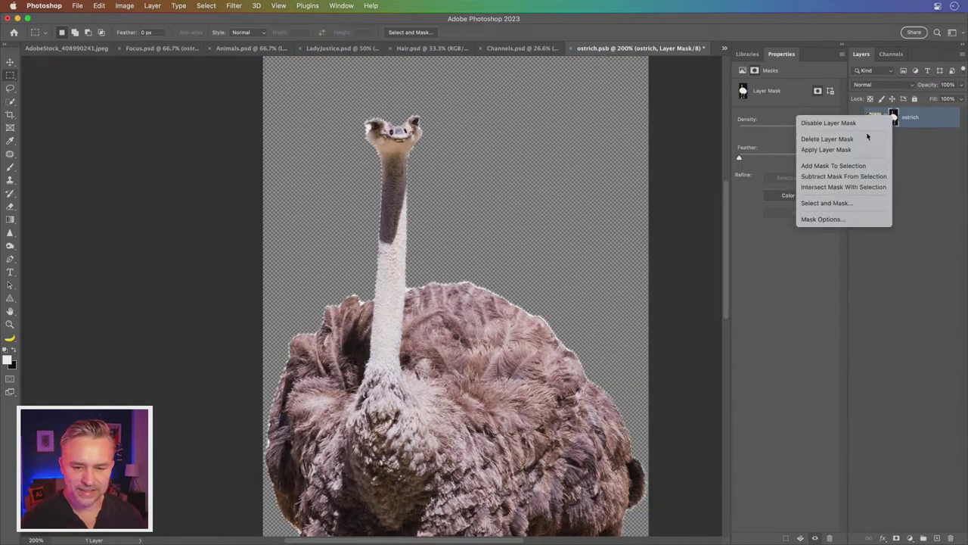
click(868, 124)
- Select the ostrich pixel layer and zoom in on its head
click(874, 118)
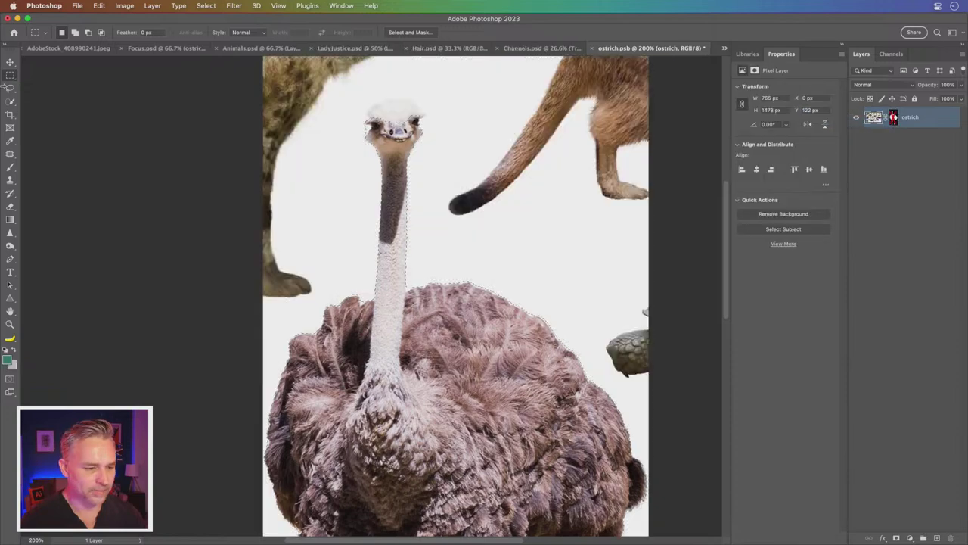
click(9, 89)
key(super+plus)
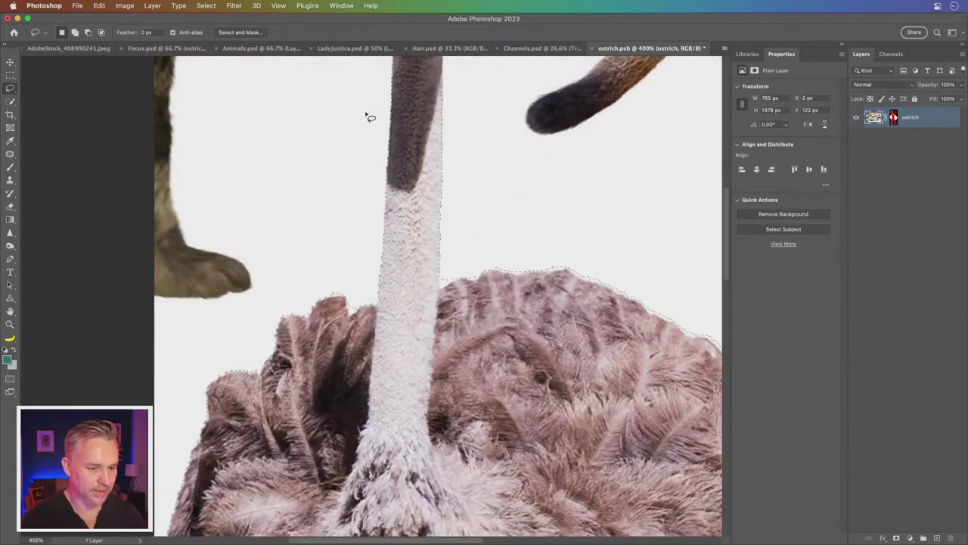
drag(390, 99, 426, 396)
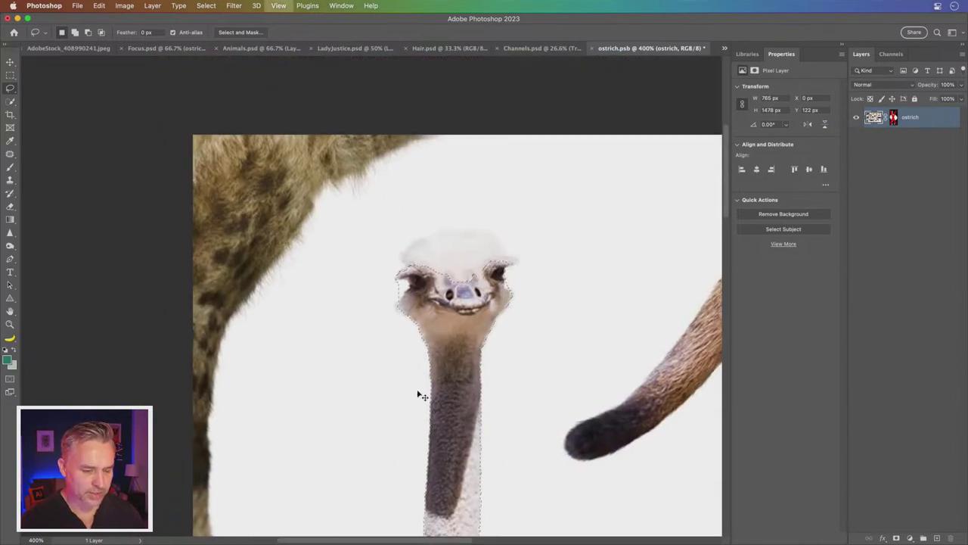
key(super+plus)
scroll(424, 318, right, 3)
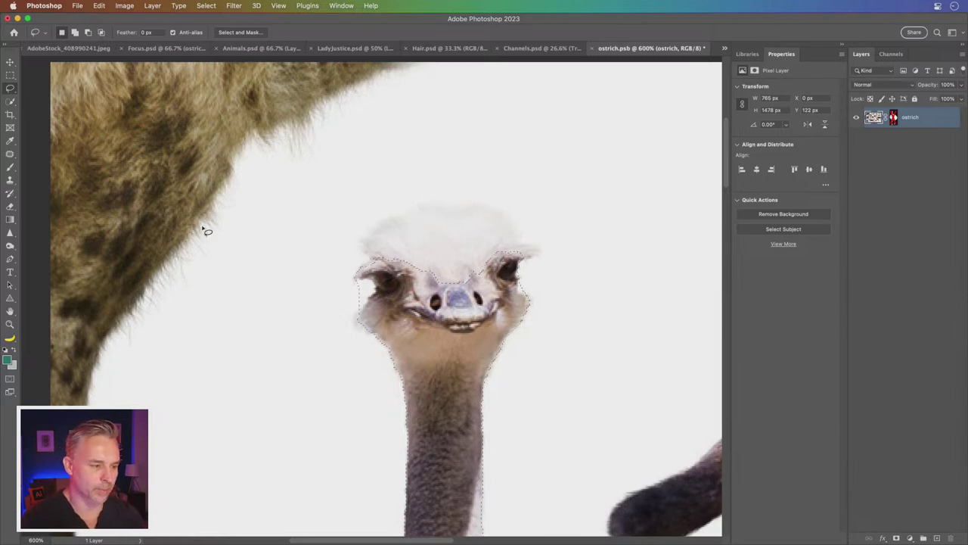
- Select the ostrich's head and white crown with Object Selection in Lasso mode
click(8, 102)
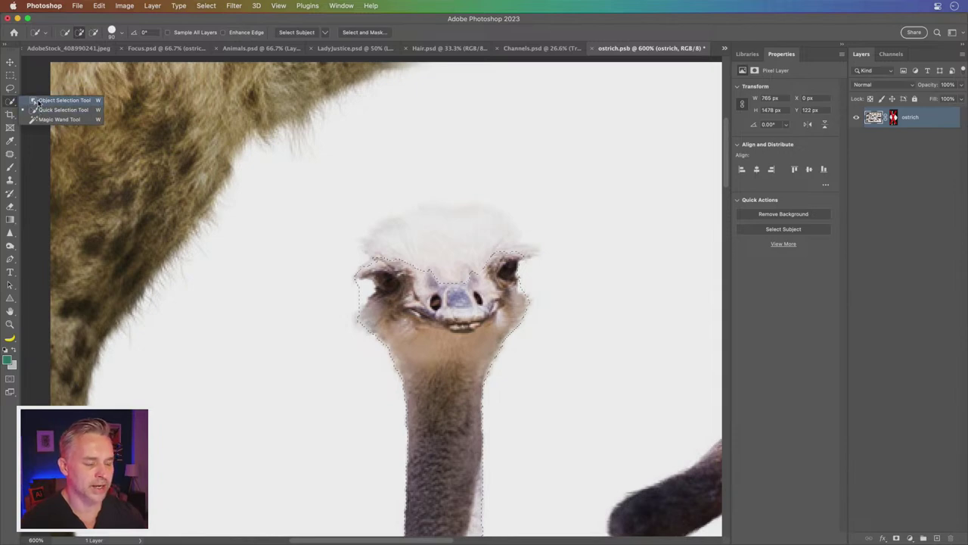
click(38, 101)
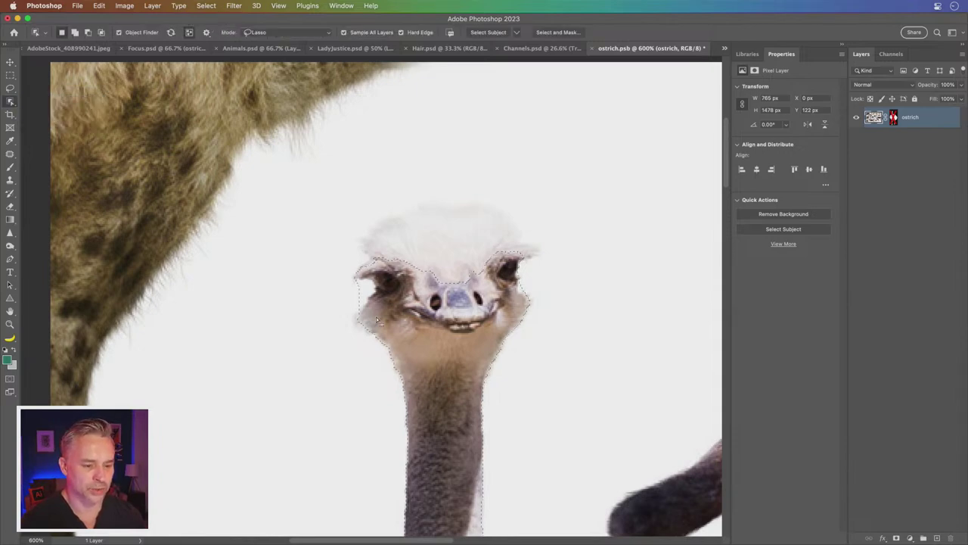
drag(368, 308, 362, 231)
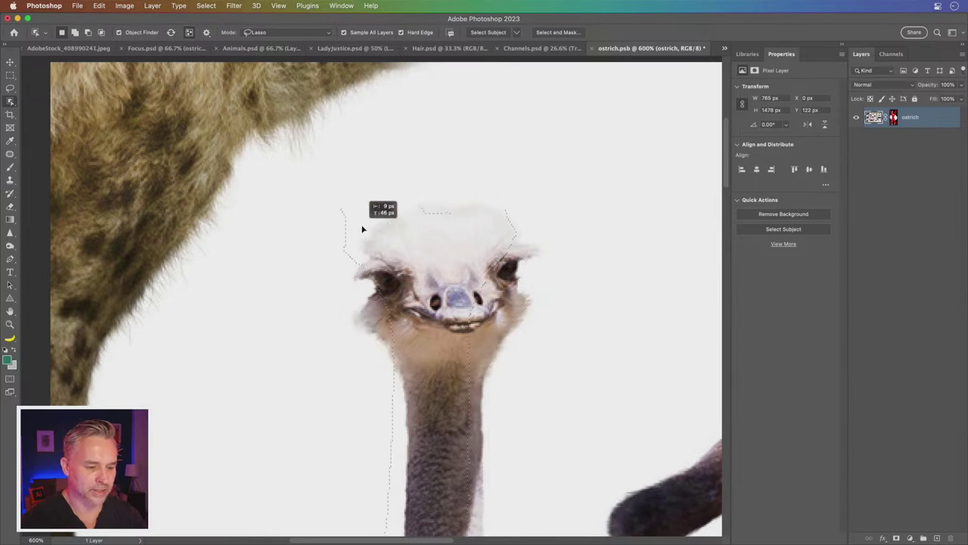
mouse_move(359, 299)
mouse_down()
mouse_move(537, 210)
mouse_move(346, 295)
mouse_up()
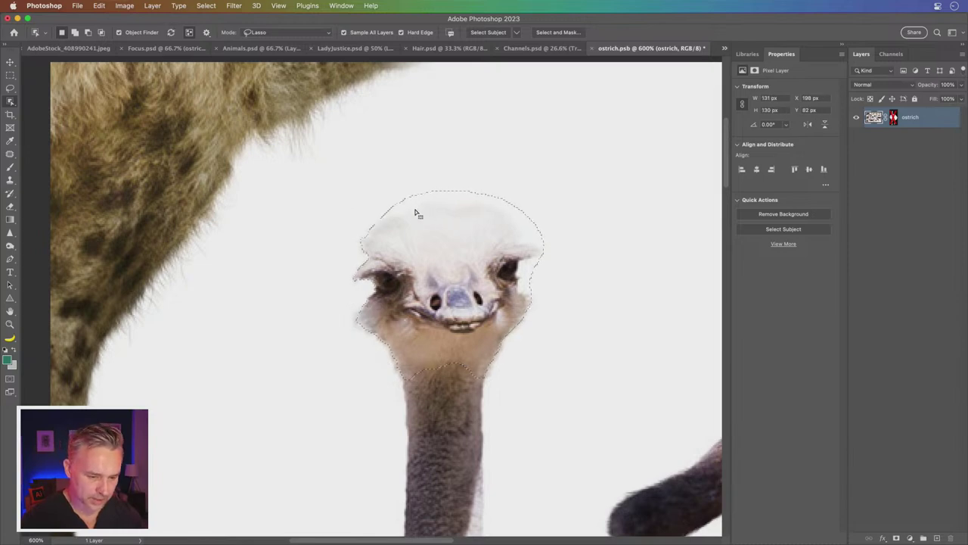
mouse_move(375, 212)
mouse_down()
mouse_move(537, 236)
mouse_move(368, 281)
mouse_move(364, 234)
mouse_move(415, 223)
mouse_up()
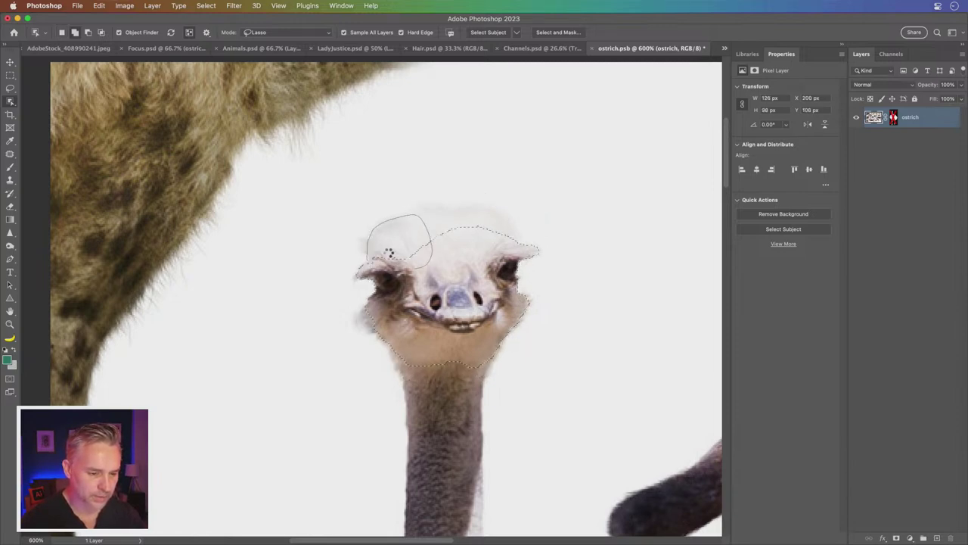
mouse_move(415, 223)
mouse_down()
mouse_move(410, 216)
mouse_move(452, 204)
mouse_move(393, 231)
mouse_up()
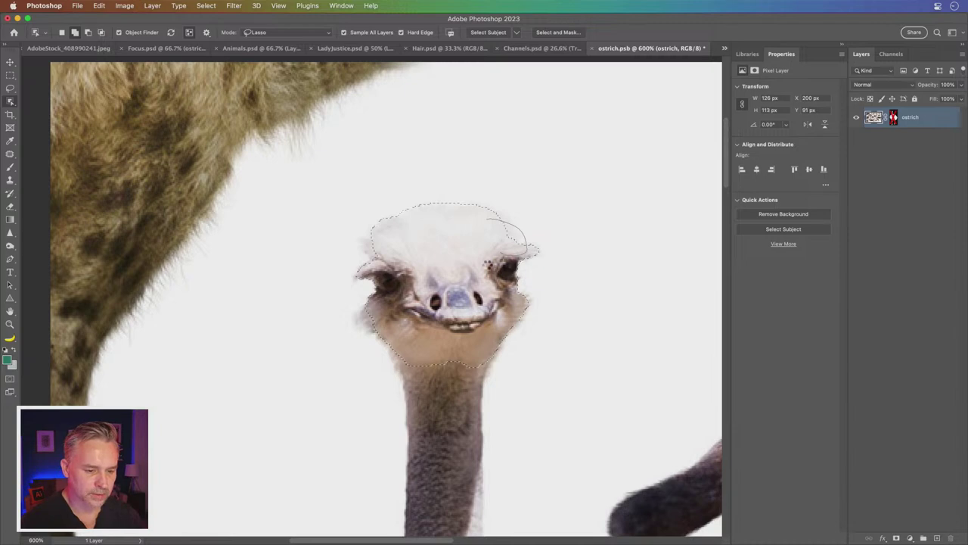
drag(375, 269, 429, 282)
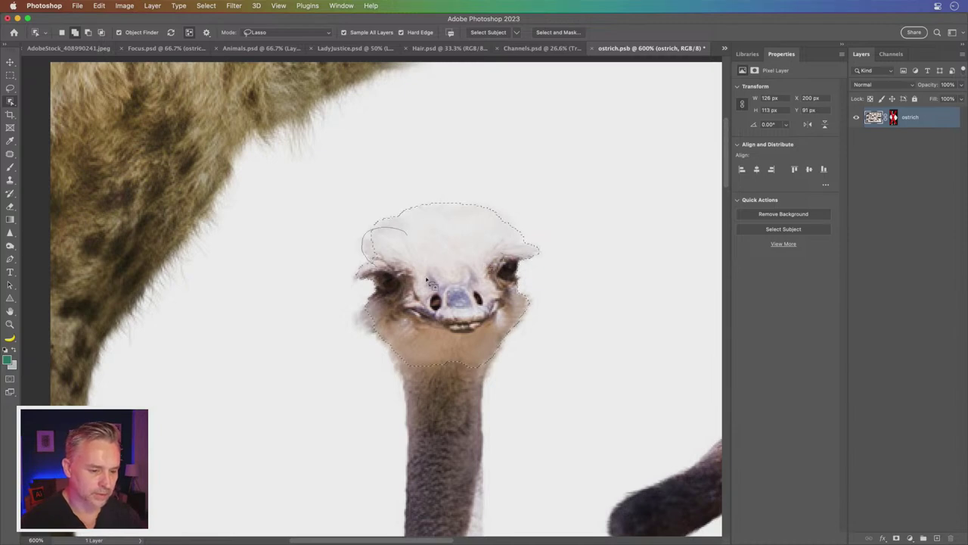
- Enable the ostrich mask and fill the head selection with white to restore the crown
shift+click(893, 117)
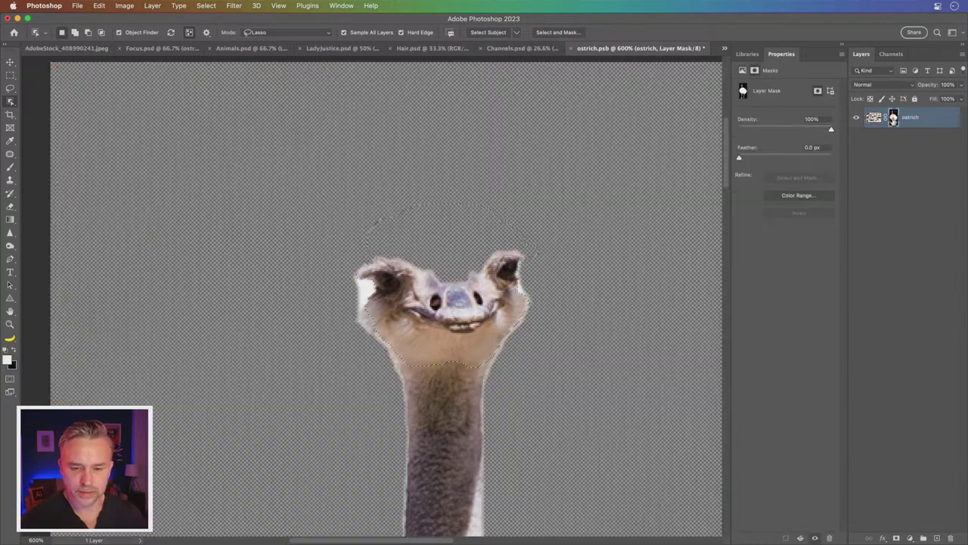
key(shift+BackSpace)
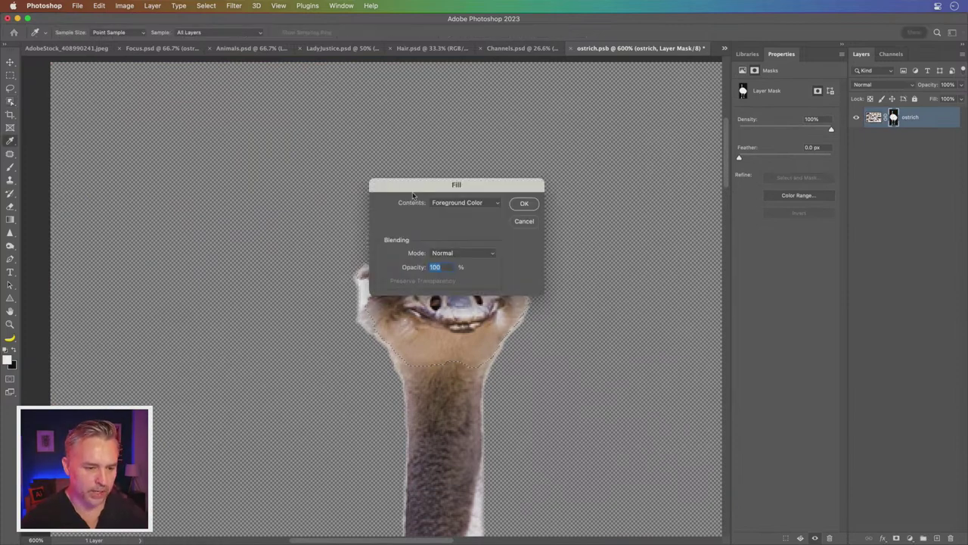
click(524, 203)
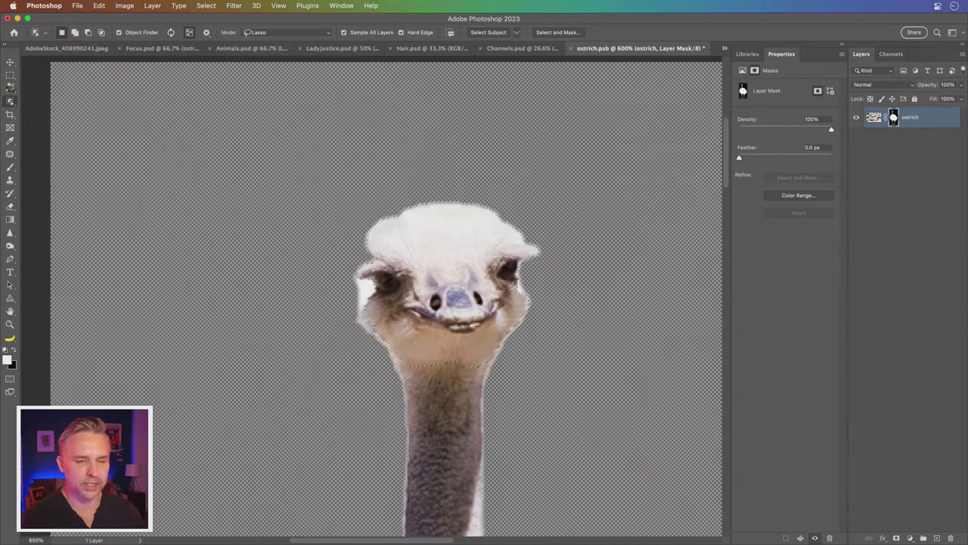
key(ctrl+d)
- Mask out the white fringe left of the head with a black-filled lasso selection
click(11, 89)
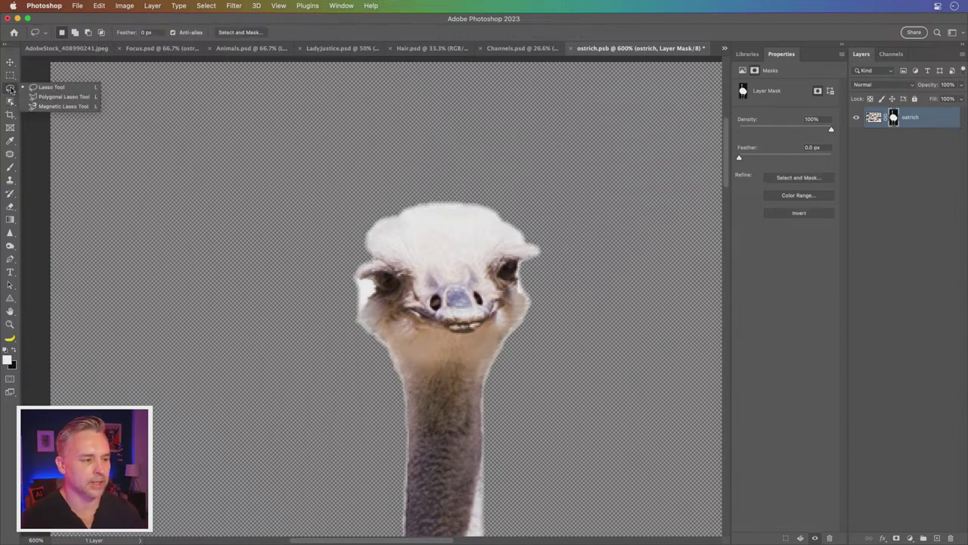
click(359, 281)
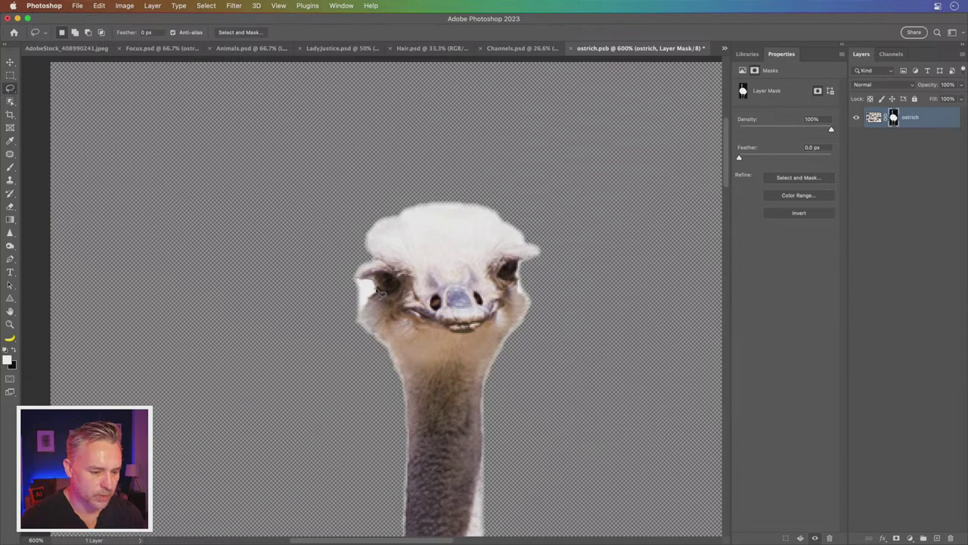
drag(331, 298, 344, 282)
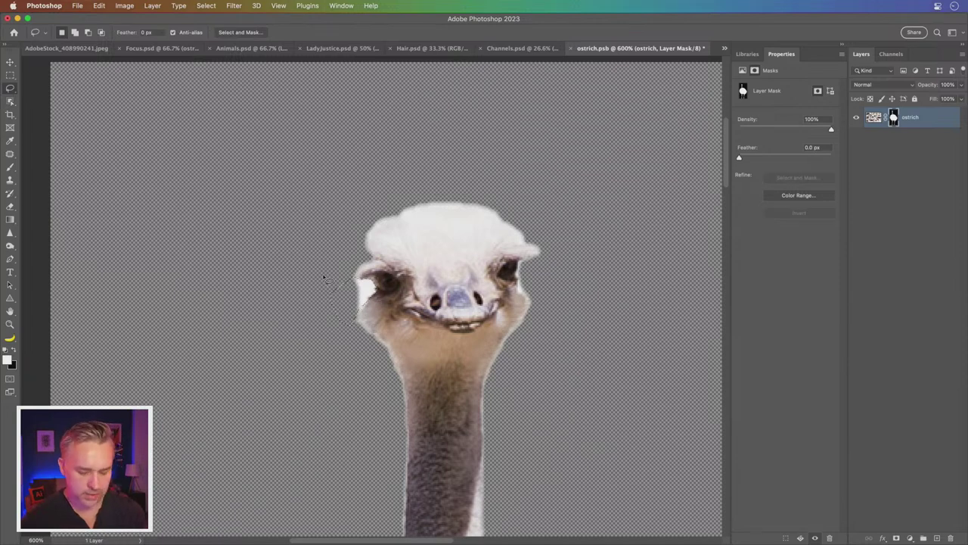
click(14, 351)
key(shift+BackSpace)
key(Return)
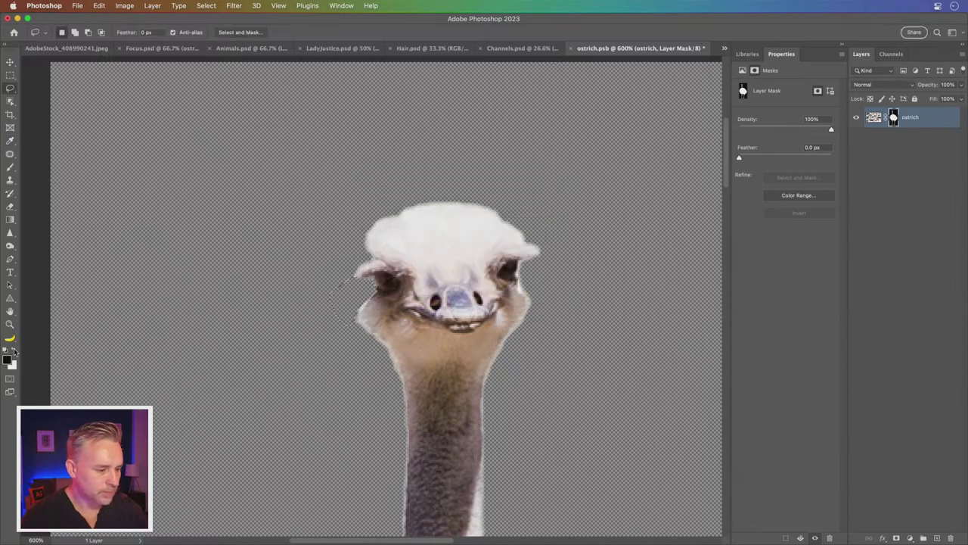
key(super+d)
scroll(380, 321, down, 2)
scroll(381, 321, down, 2)
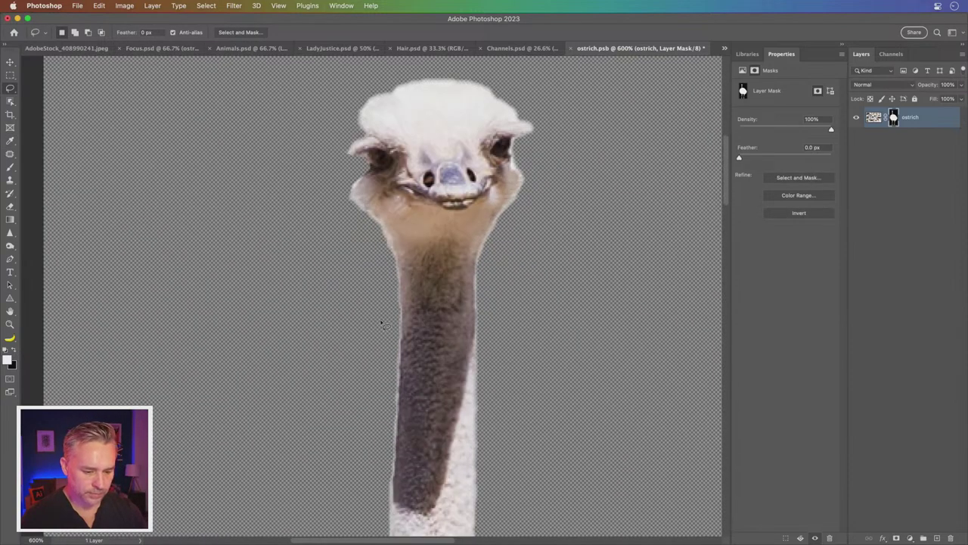
key(super+1)
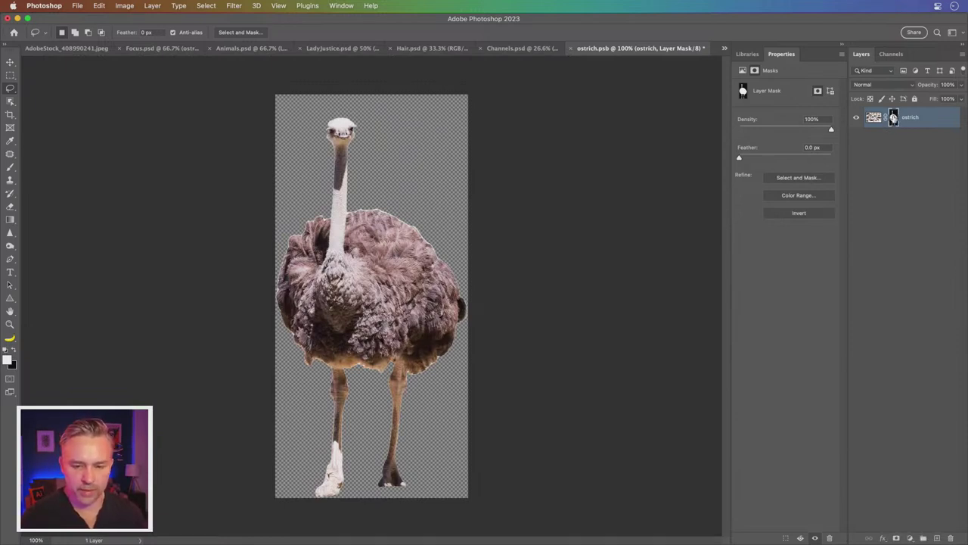
- Open Select and Mask on the ostrich mask and drag Shift Edge to -100%
click(794, 177)
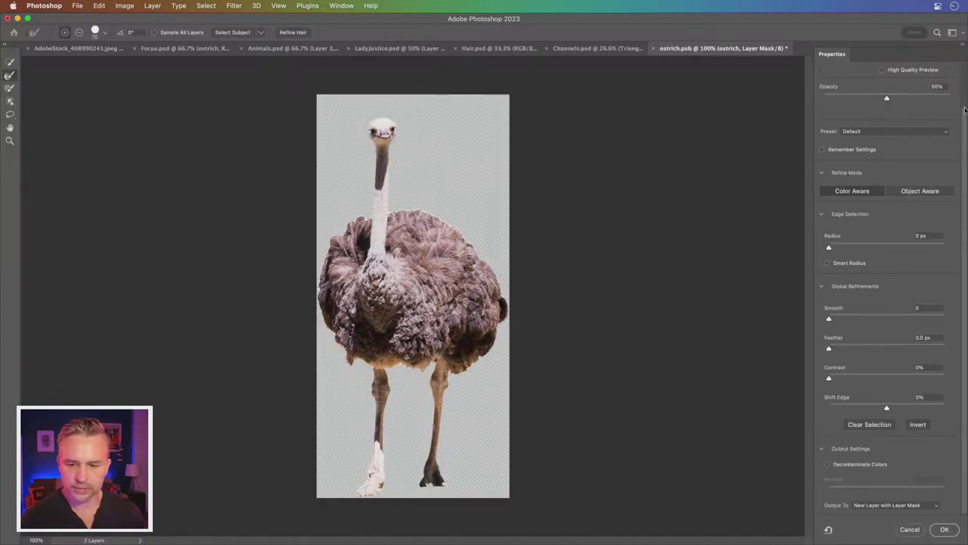
scroll(964, 76, up, 2)
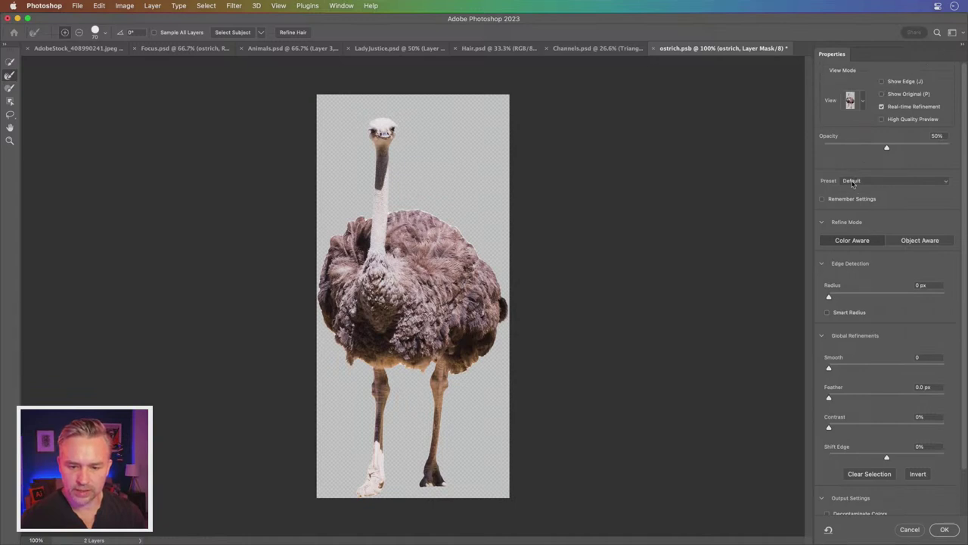
click(862, 102)
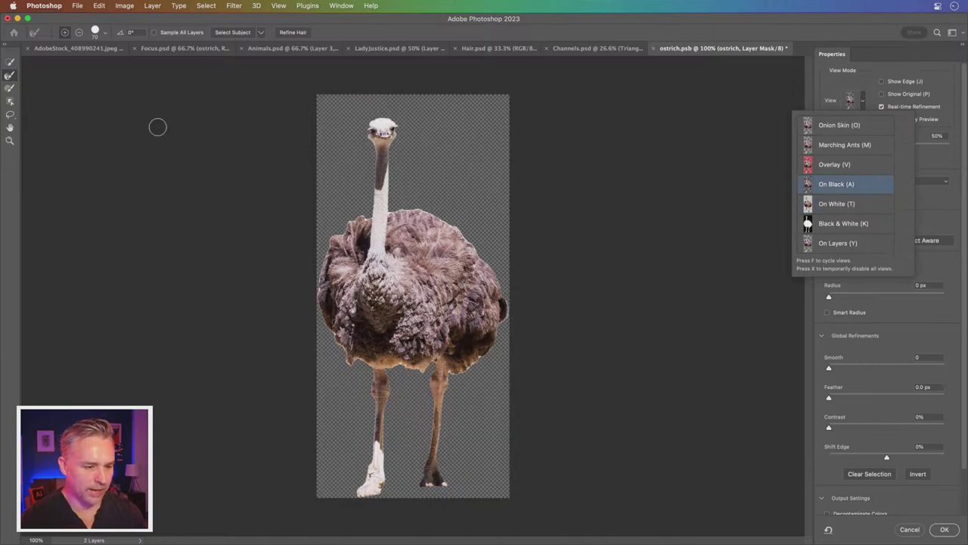
click(147, 127)
key(ctrl+plus)
key(ctrl+plus)
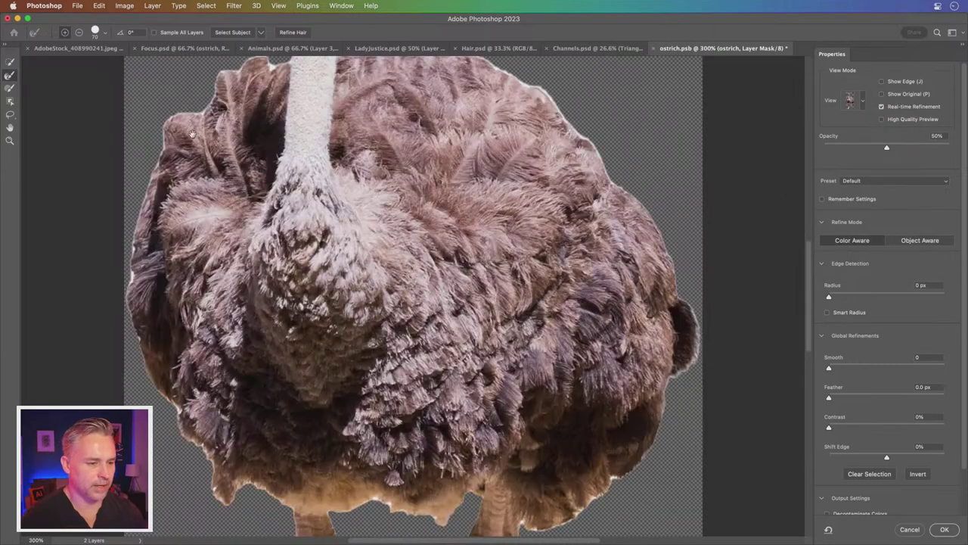
drag(283, 72, 310, 221)
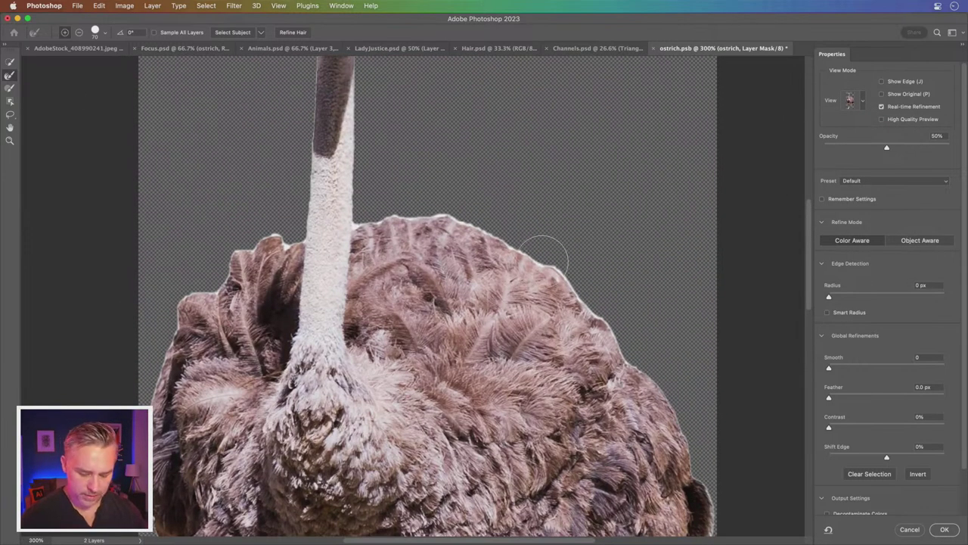
drag(861, 456, 828, 458)
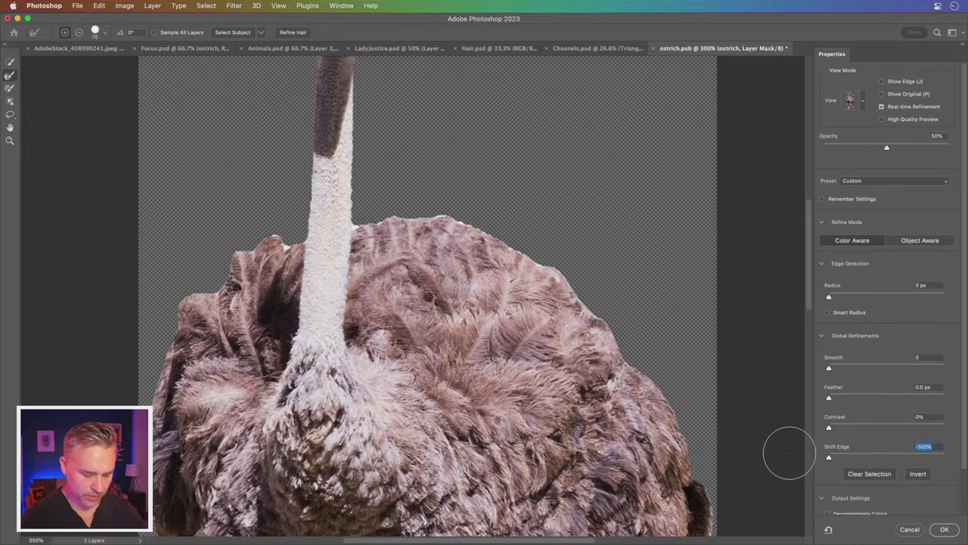
key(ctrl+minus)
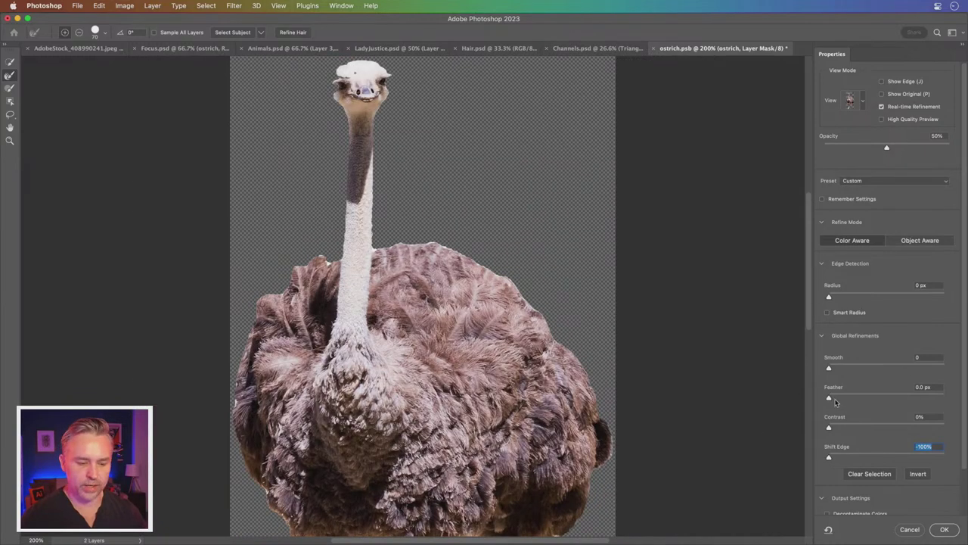
- Touch up the ostrich's back edge with a smaller Refine Edge Brush
click(8, 73)
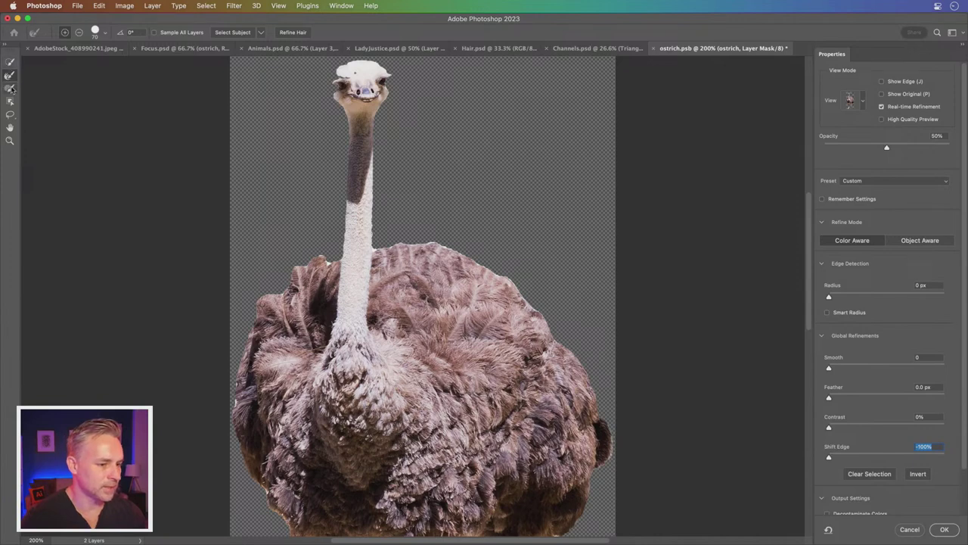
key(bracketleft)
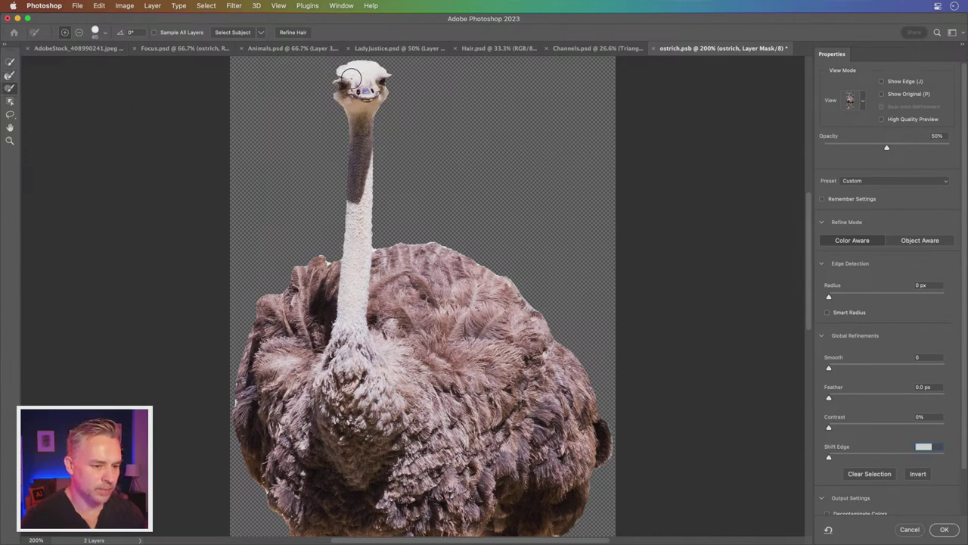
drag(293, 139, 296, 142)
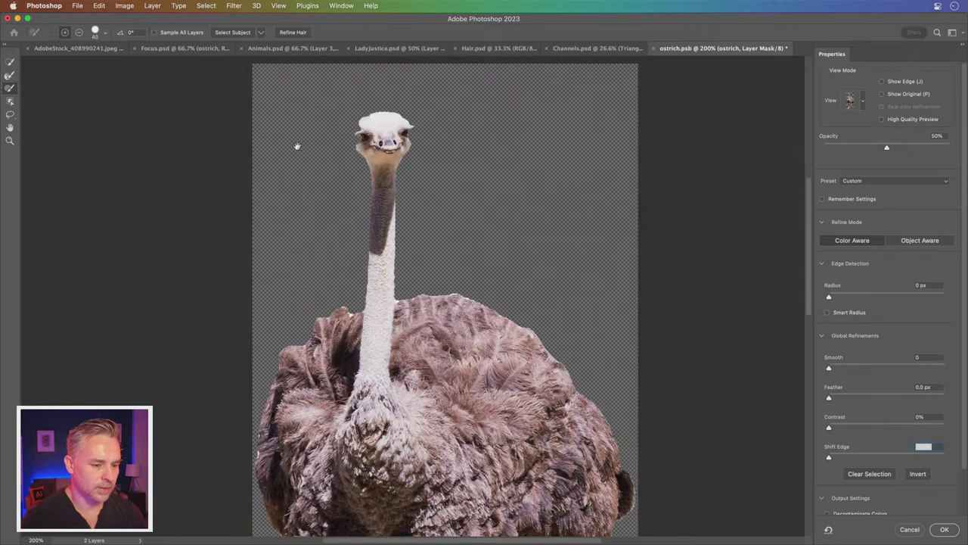
click(9, 74)
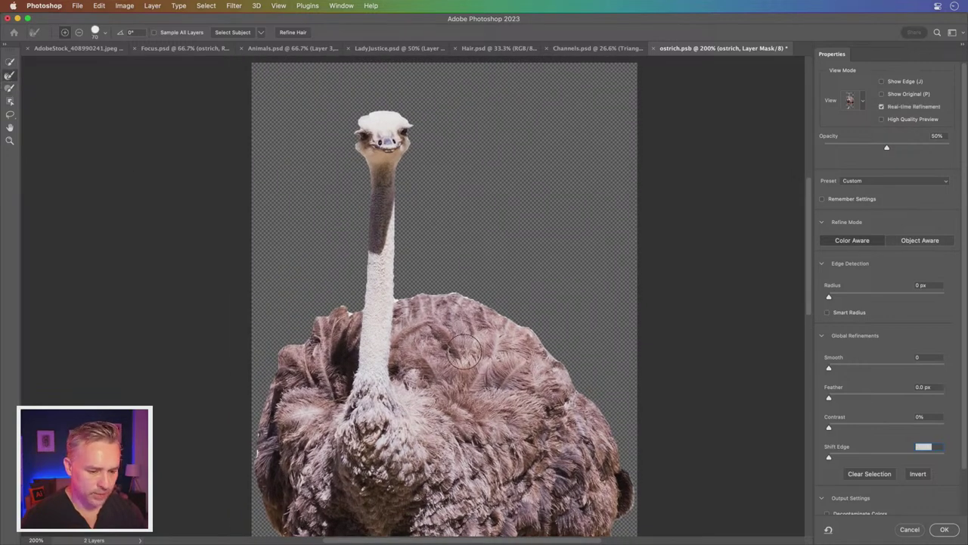
key(bracketleft)
drag(399, 294, 457, 294)
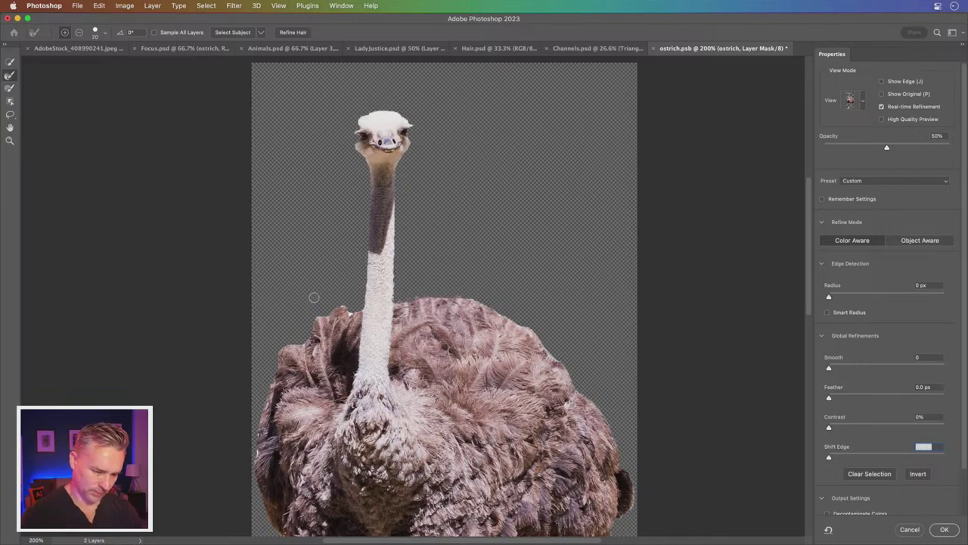
key(super+z)
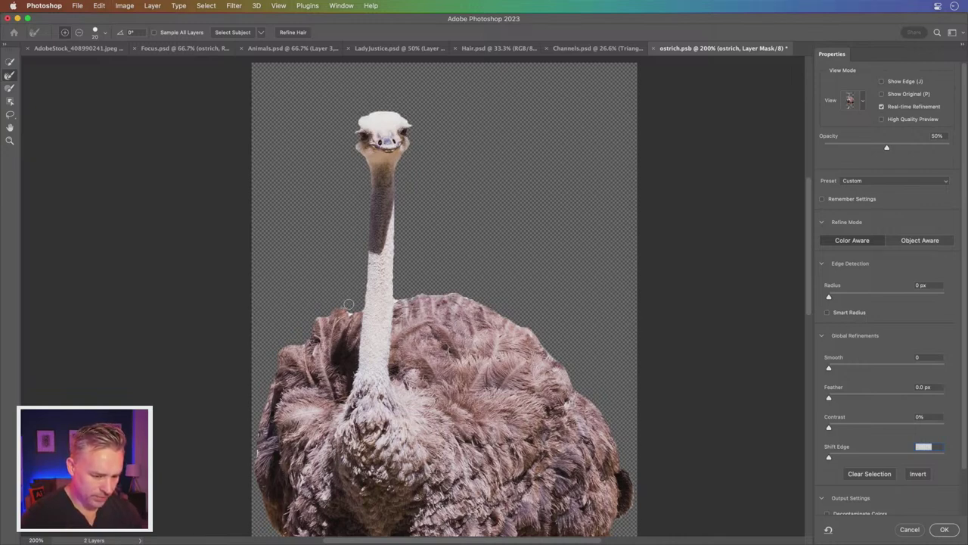
scroll(537, 363, down, 10)
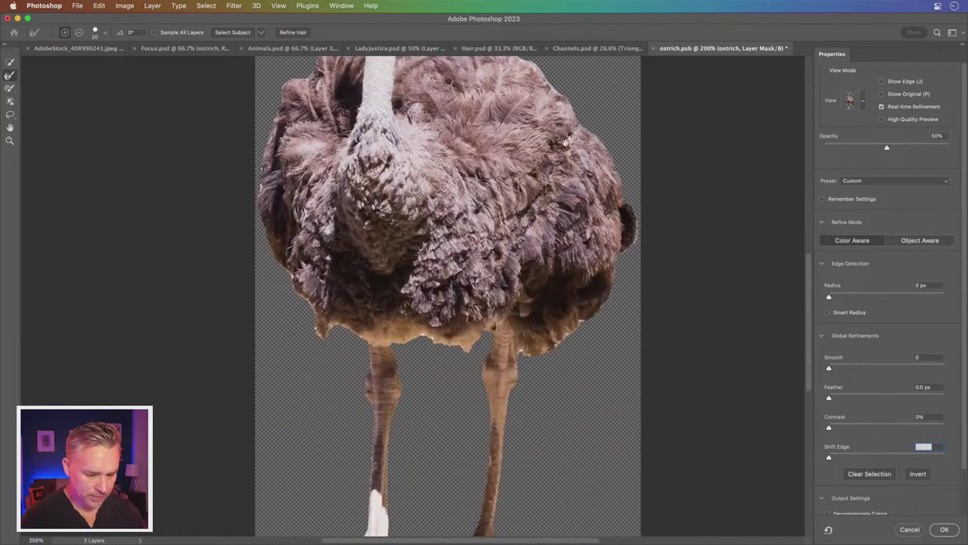
scroll(536, 185, down, 5)
scroll(492, 265, up, 5)
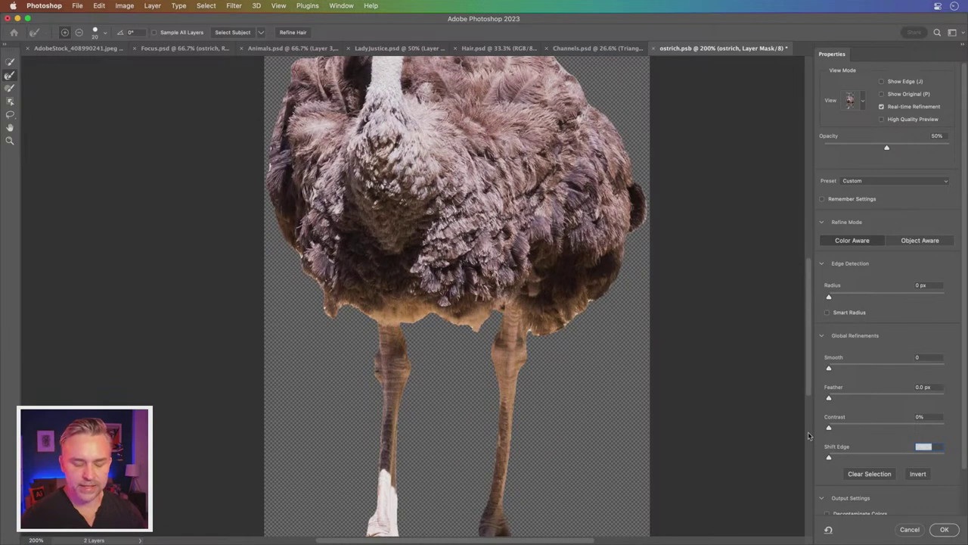
drag(439, 174, 435, 304)
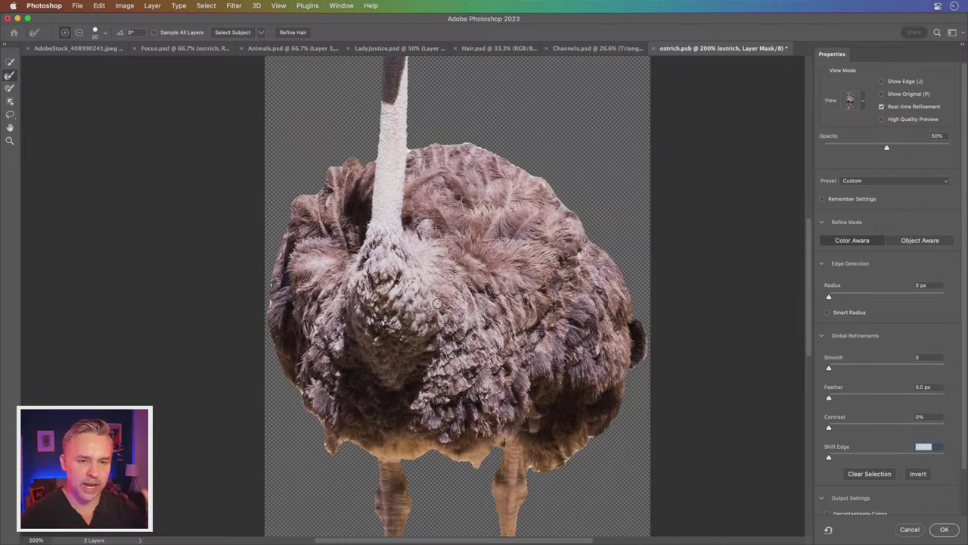
- Feather the mask edge by about 2.7 px and apply the refinement
click(838, 399)
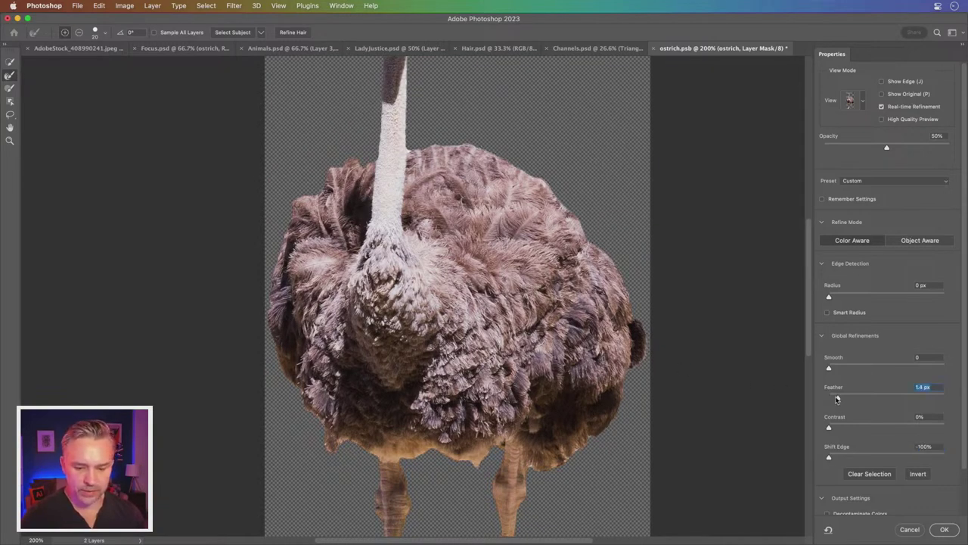
drag(837, 399, 846, 399)
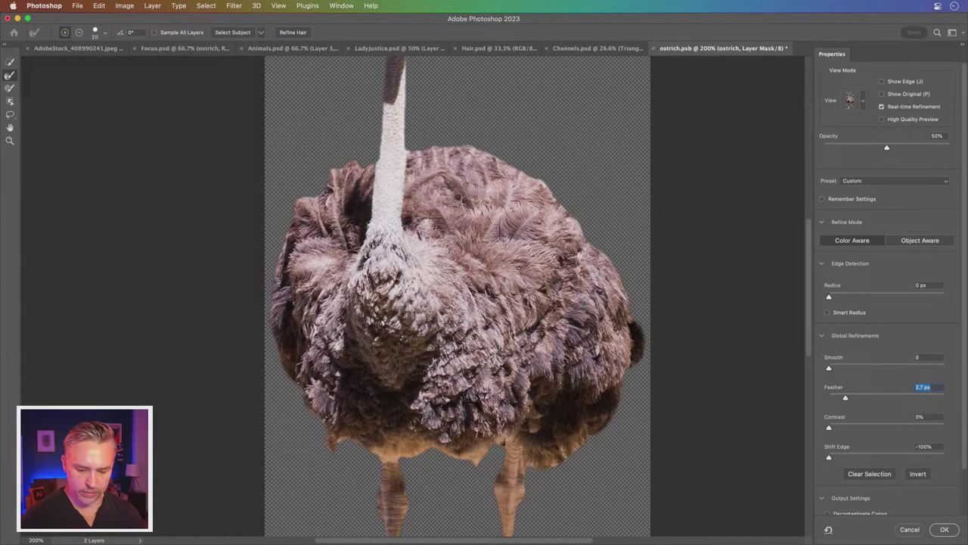
scroll(965, 499, down, 3)
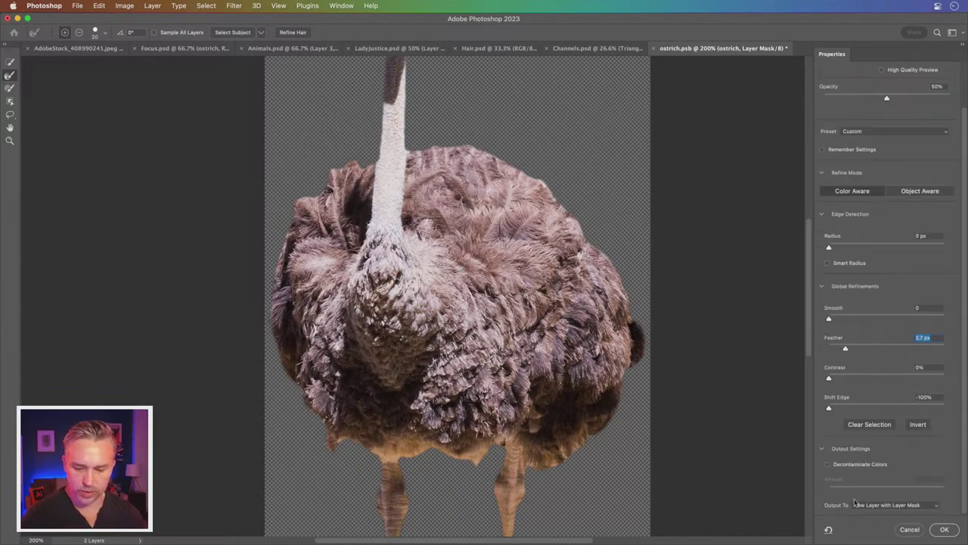
click(944, 530)
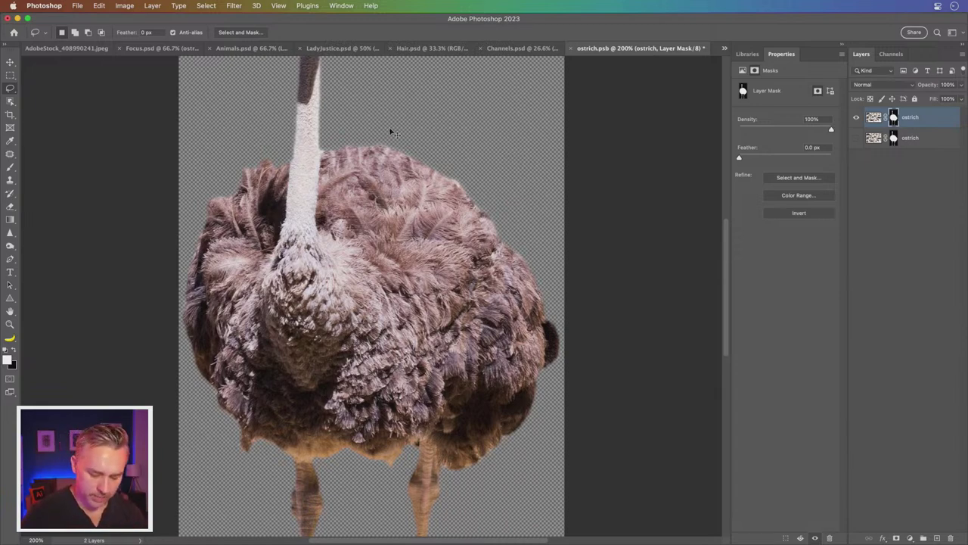
- Save and close the refined ostrich smart object, returning to Focus.psd
key(super+minus)
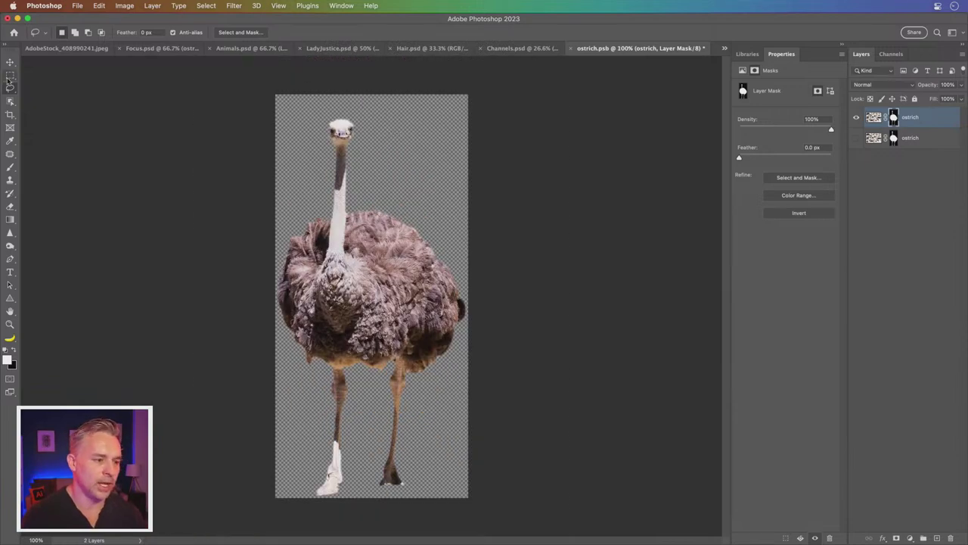
click(10, 75)
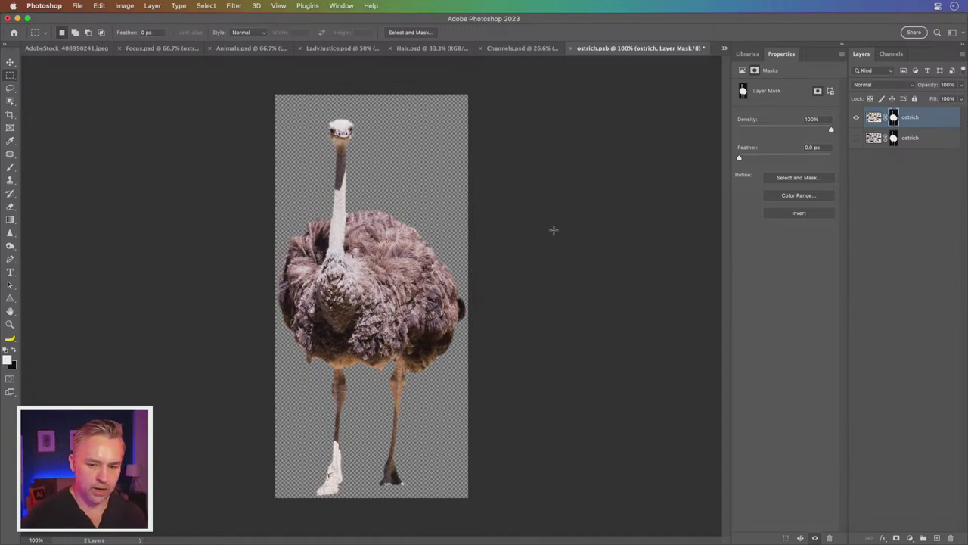
key(ctrl+s)
key(ctrl+w)
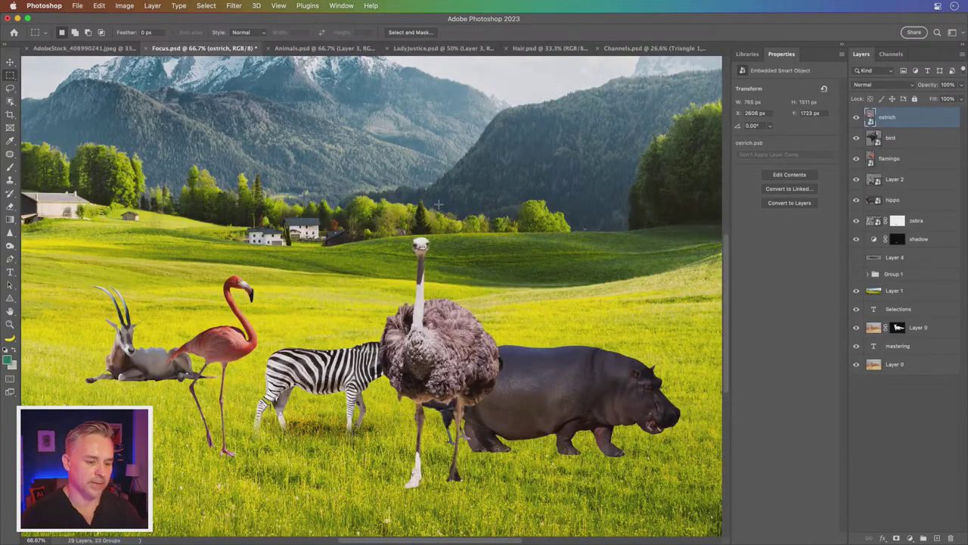
- Hide the bird, flamingo, hippo, zebra and shadow layers and rename Layer 1 to 'landscape'
drag(856, 139, 858, 236)
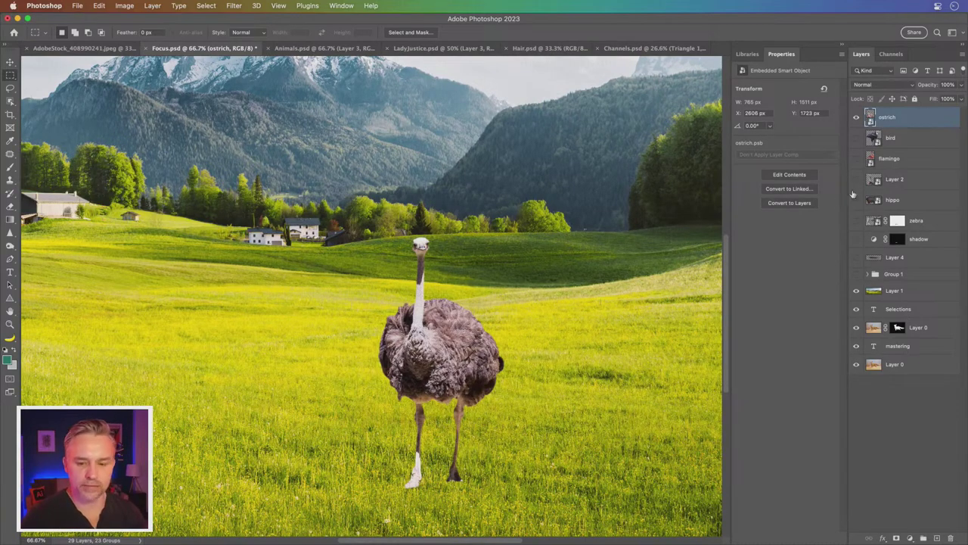
click(897, 293)
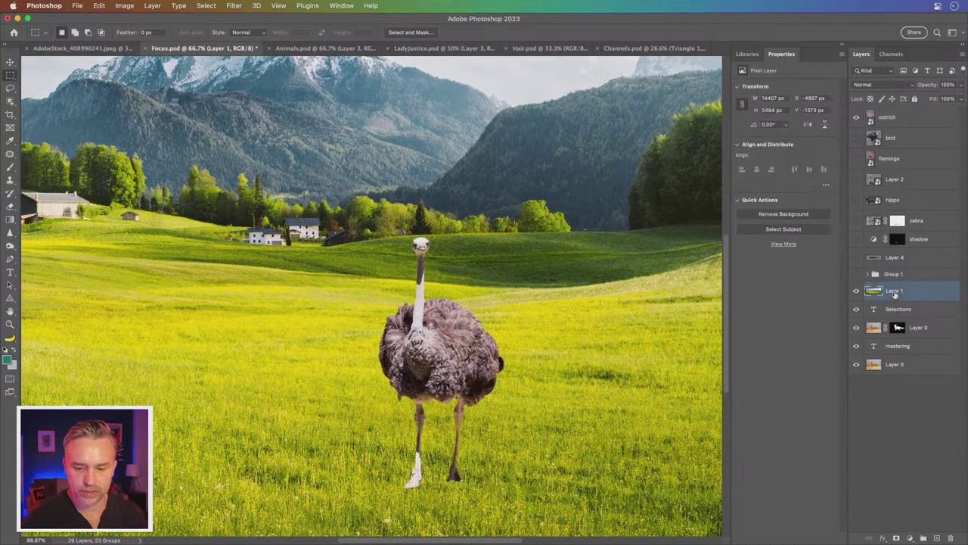
double_click(894, 292)
text(landscap)
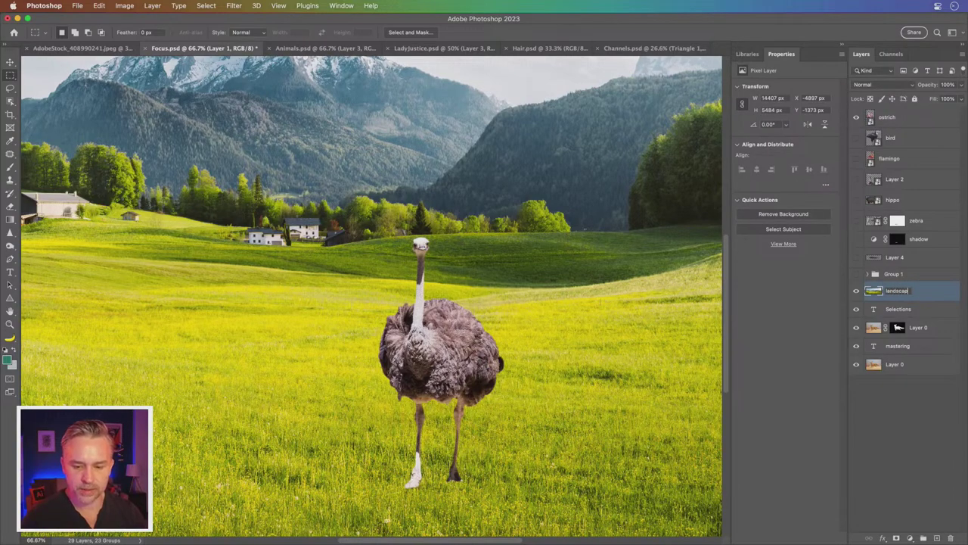
text(e)
key(Return)
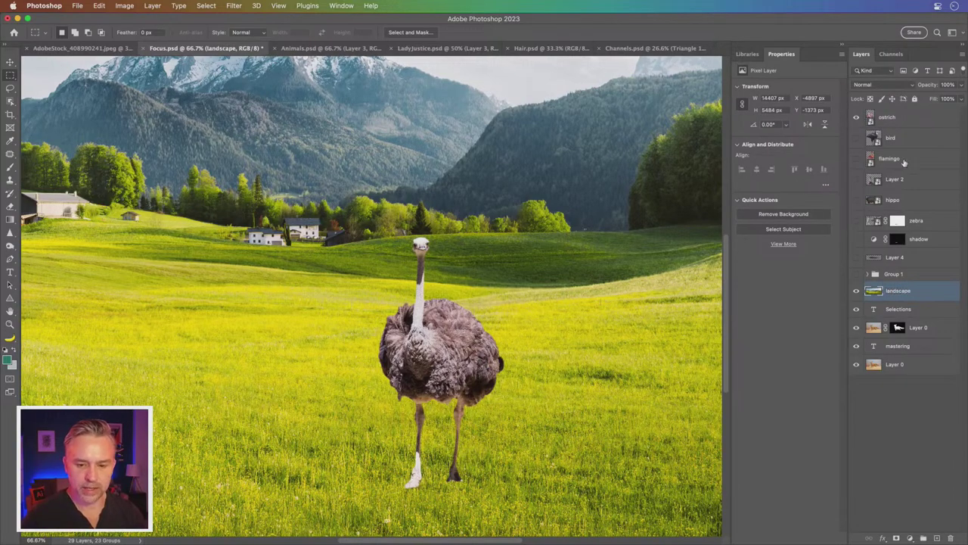
click(908, 119)
- Turn on the Harmonization neural filter with the landscape layer as reference
click(233, 6)
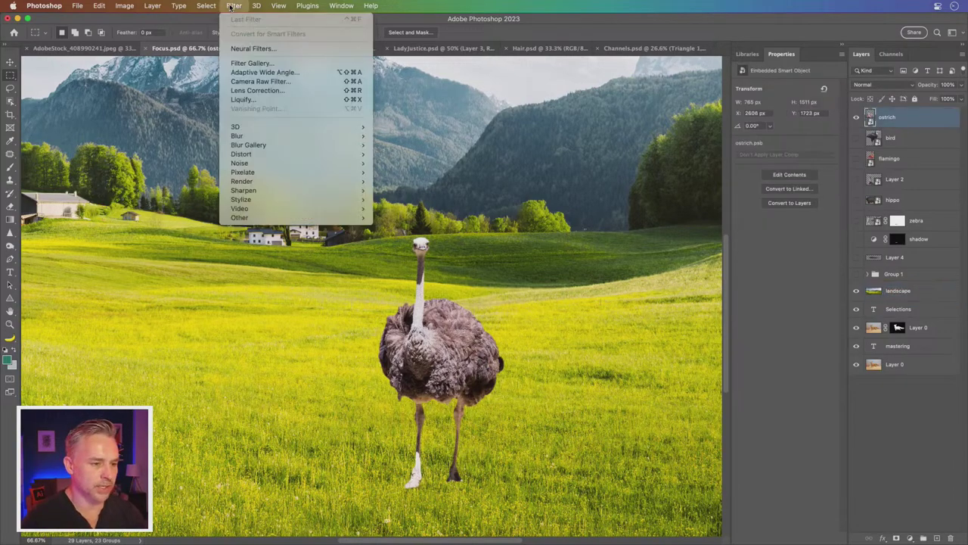
click(239, 49)
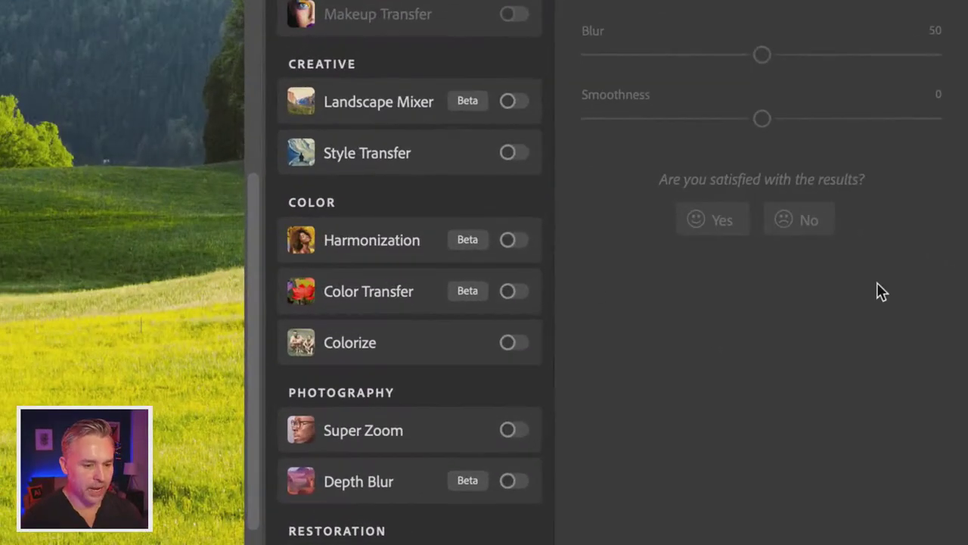
click(508, 239)
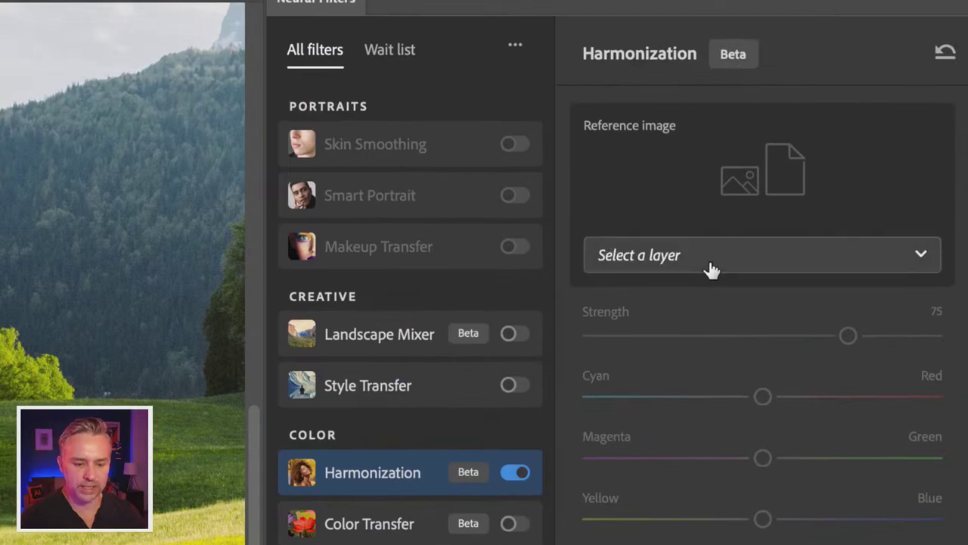
click(711, 258)
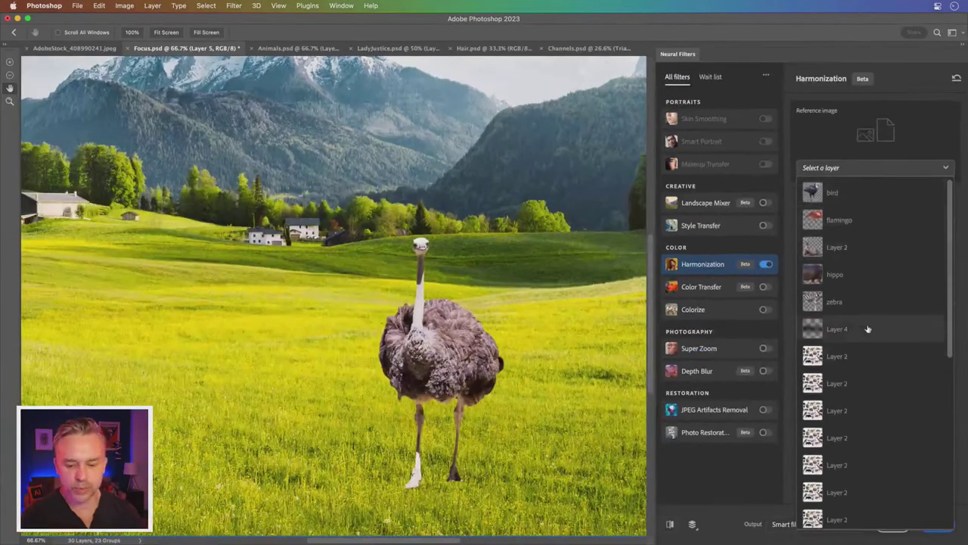
scroll(865, 331, down, 10)
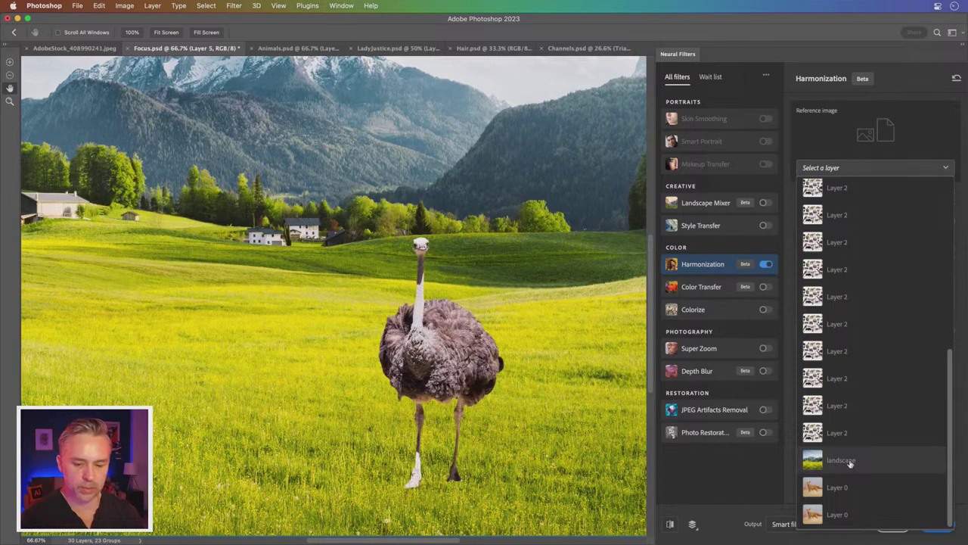
click(850, 463)
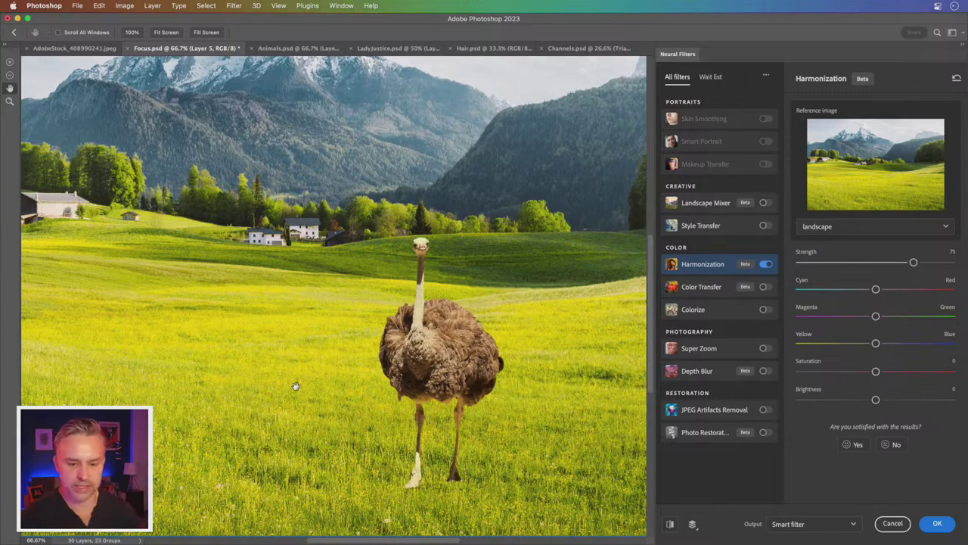
- Compare against the original and set Harmonization strength to 71
click(669, 525)
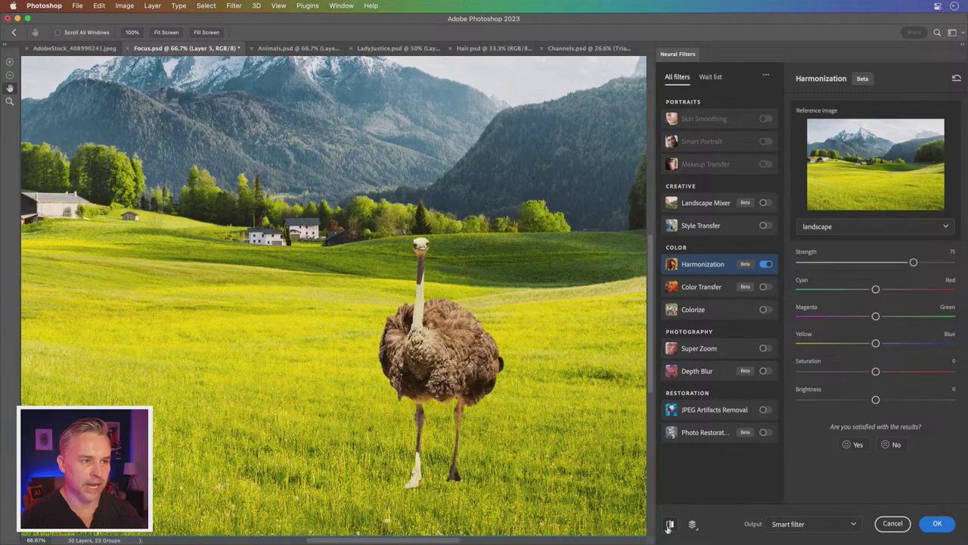
key(super+1)
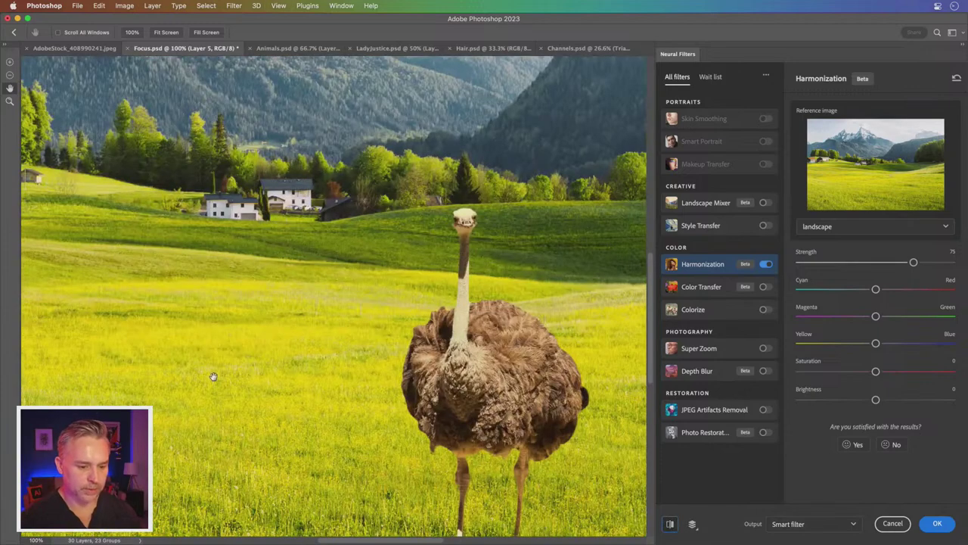
scroll(364, 295, down, 1)
drag(364, 295, 287, 213)
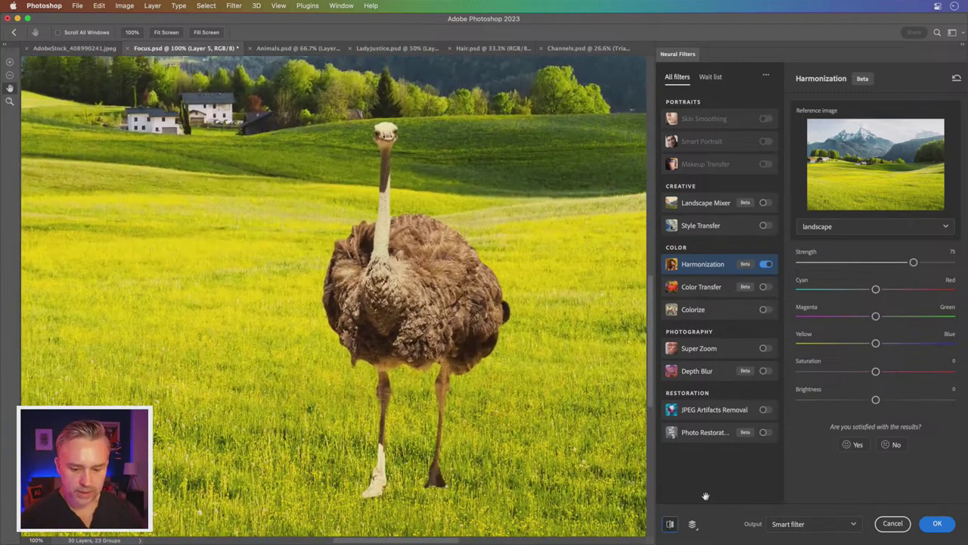
click(670, 525)
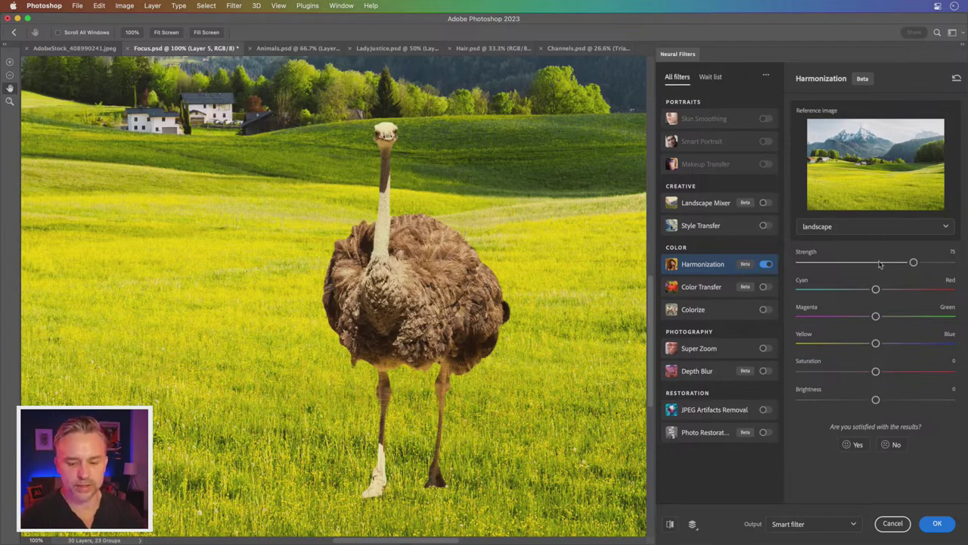
click(879, 263)
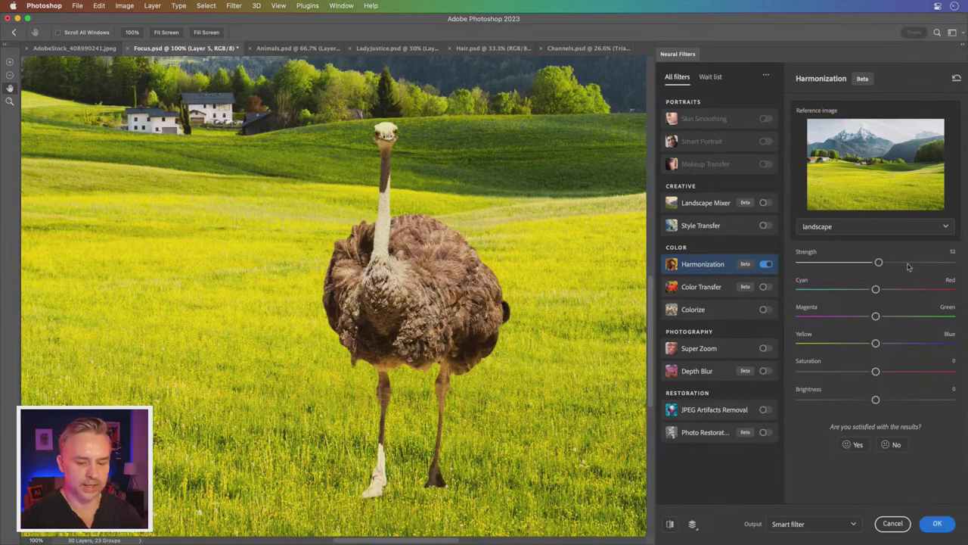
drag(879, 263, 939, 264)
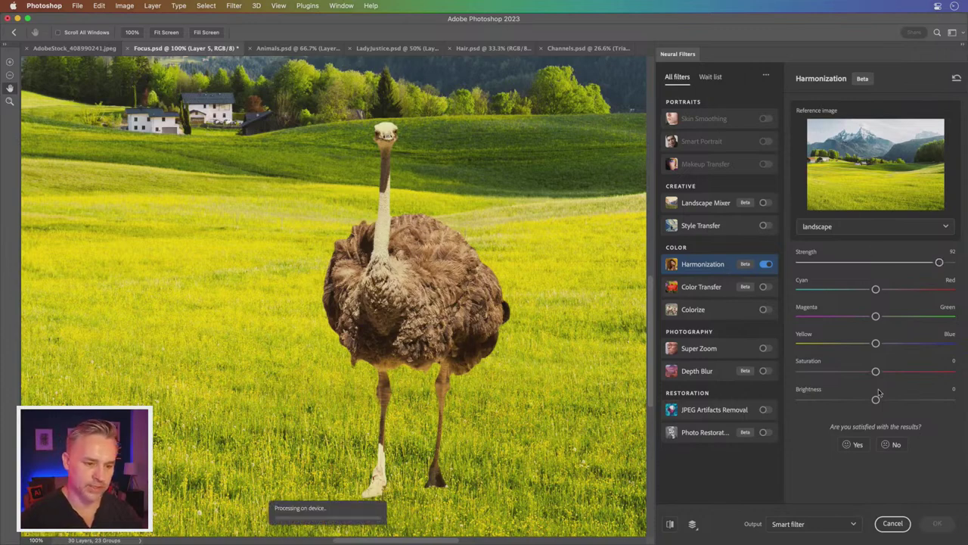
click(907, 263)
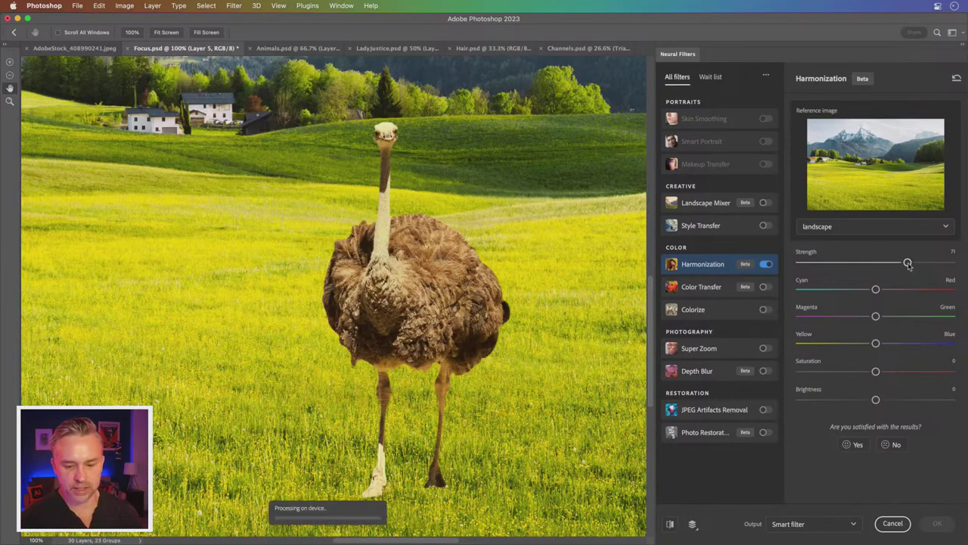
- Shift the ostrich's colour toward green and output the result as a smart filter
click(891, 317)
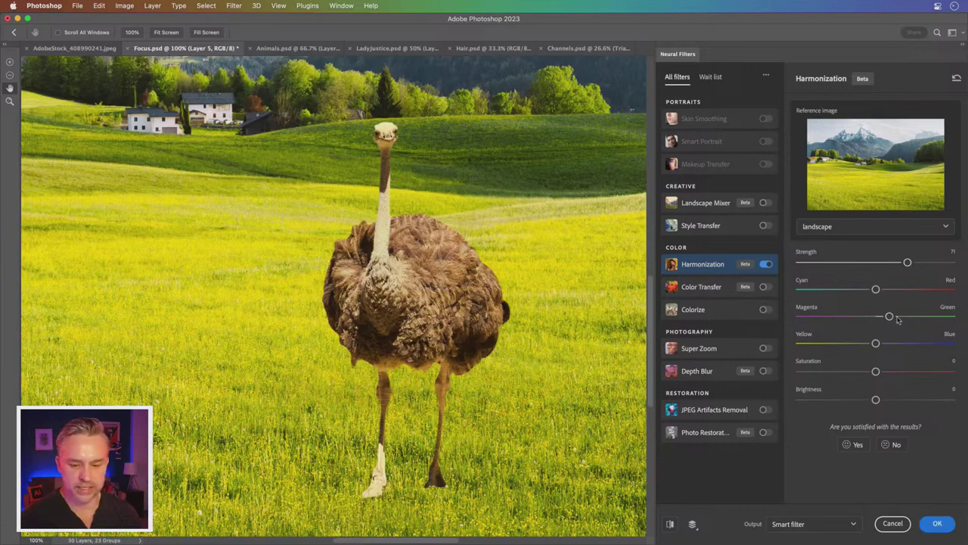
drag(889, 317, 899, 318)
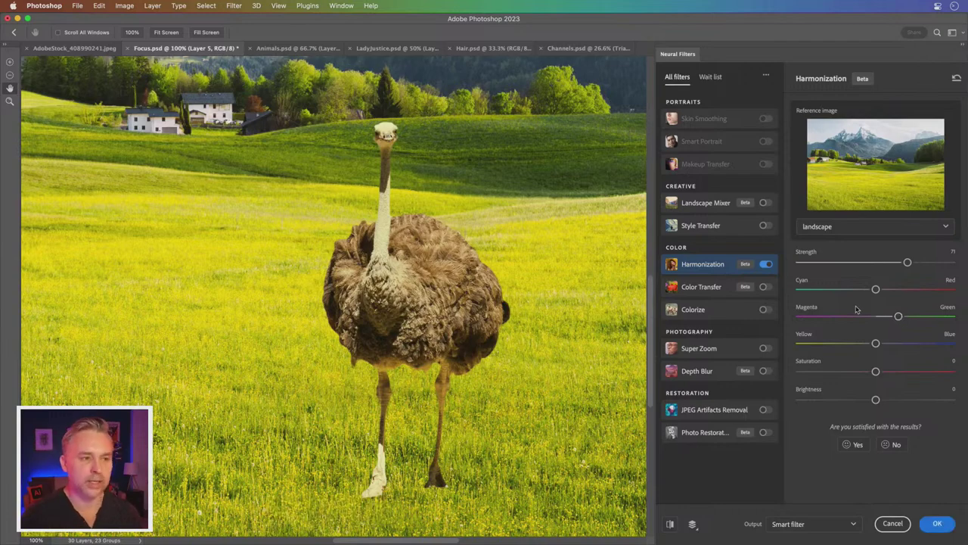
key(ctrl+minus)
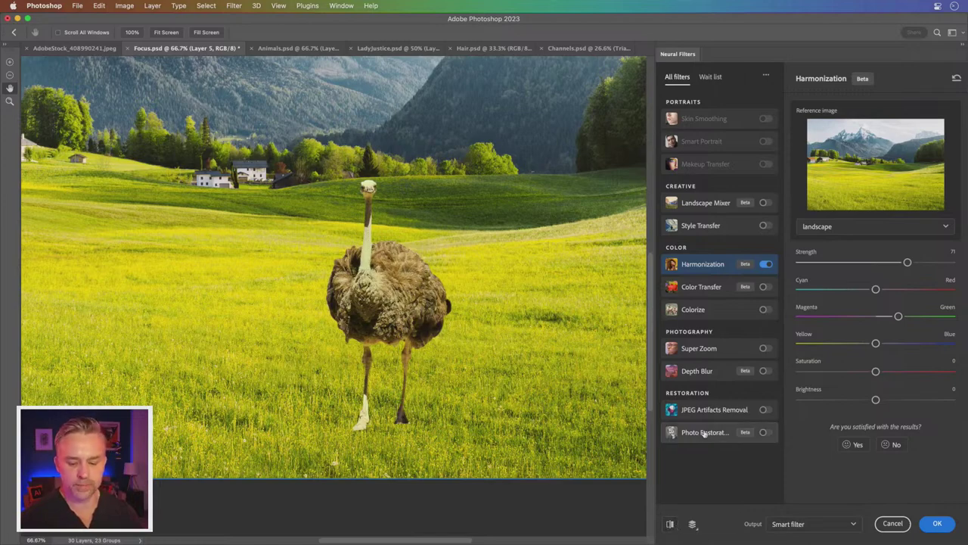
click(846, 525)
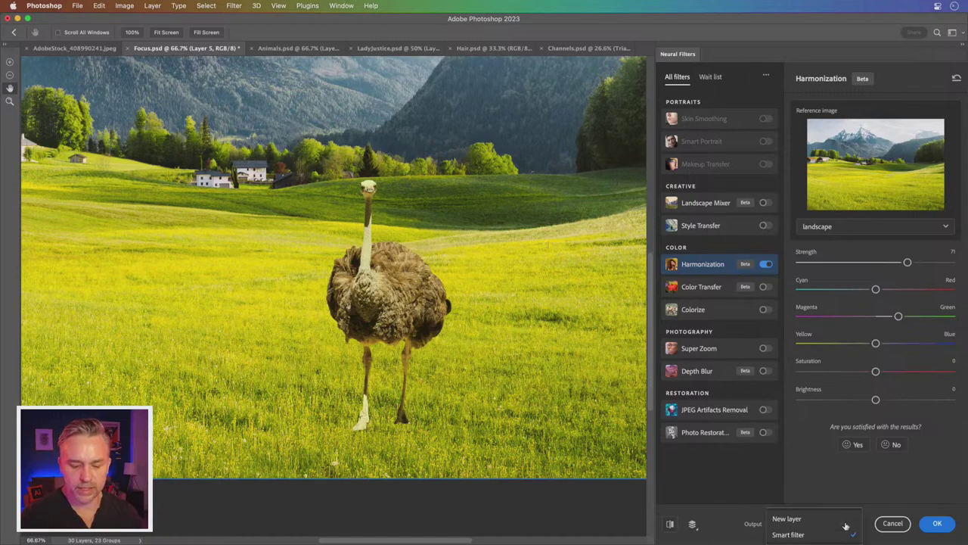
click(840, 534)
- Apply the harmonization and show the bird, flamingo and gazelle layers again
click(935, 524)
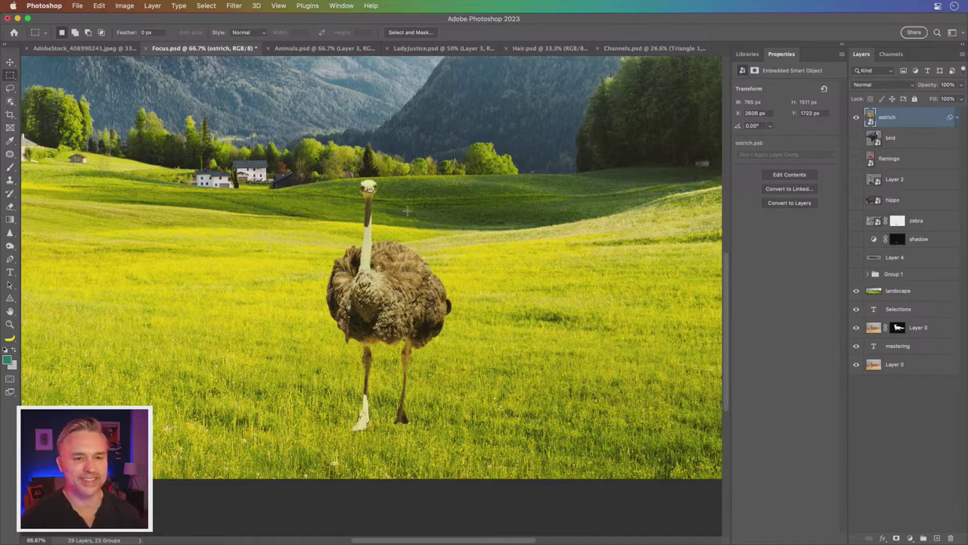
scroll(347, 348, up, 5)
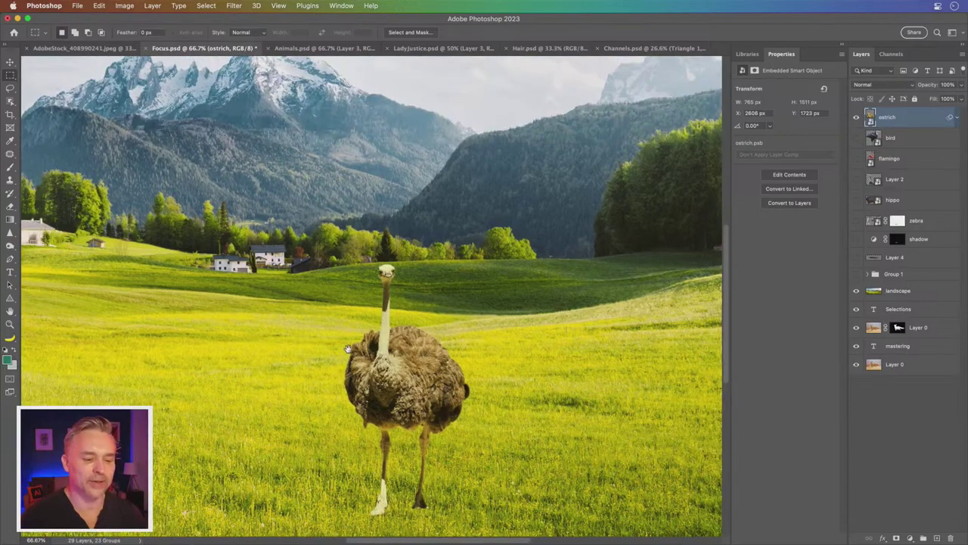
drag(856, 138, 852, 203)
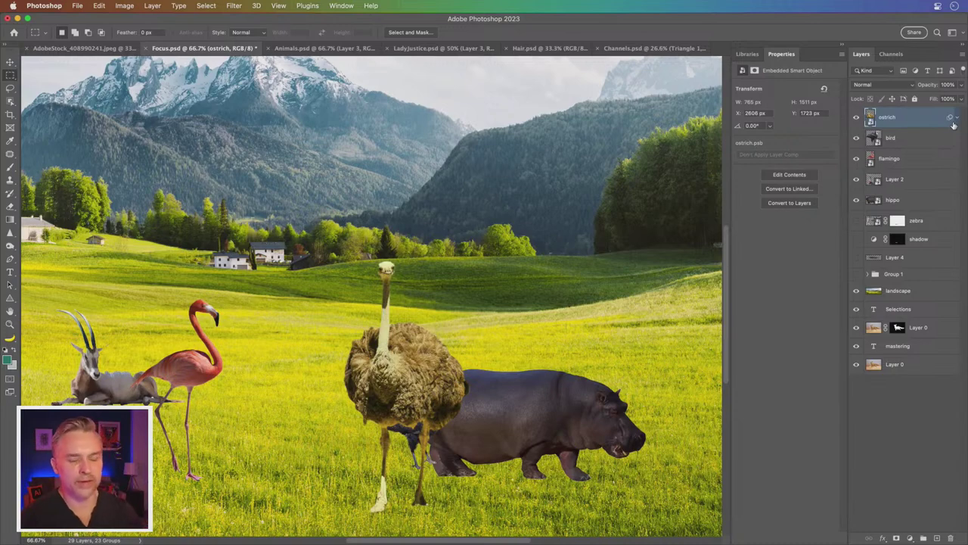
- Reposition the flamingo, gazelle and hippo around the ostrich with the Move tool
click(11, 61)
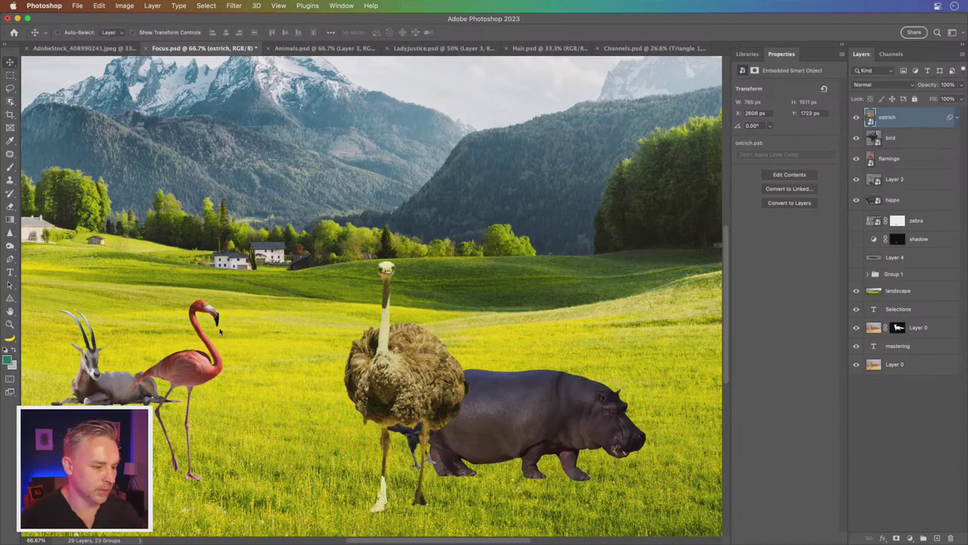
click(186, 375)
drag(185, 375, 302, 371)
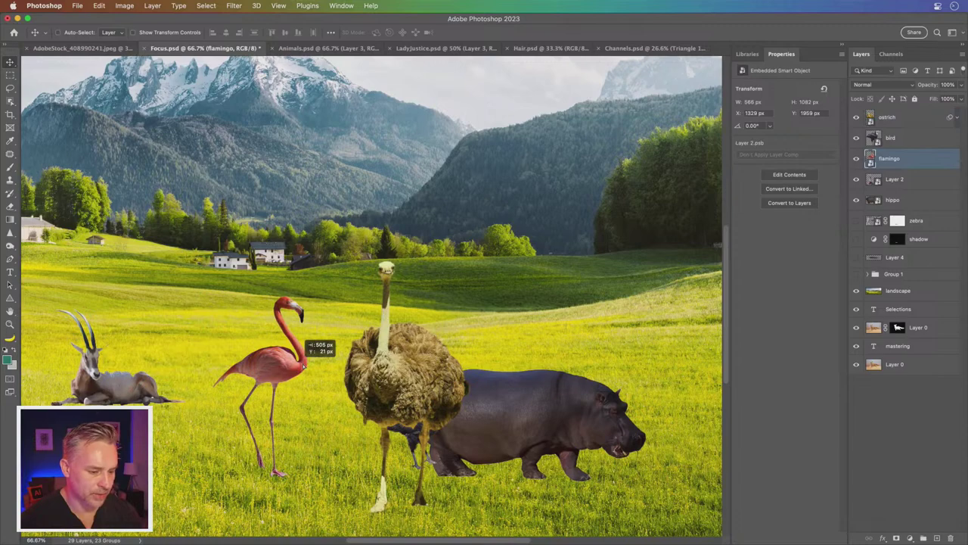
drag(98, 386, 178, 394)
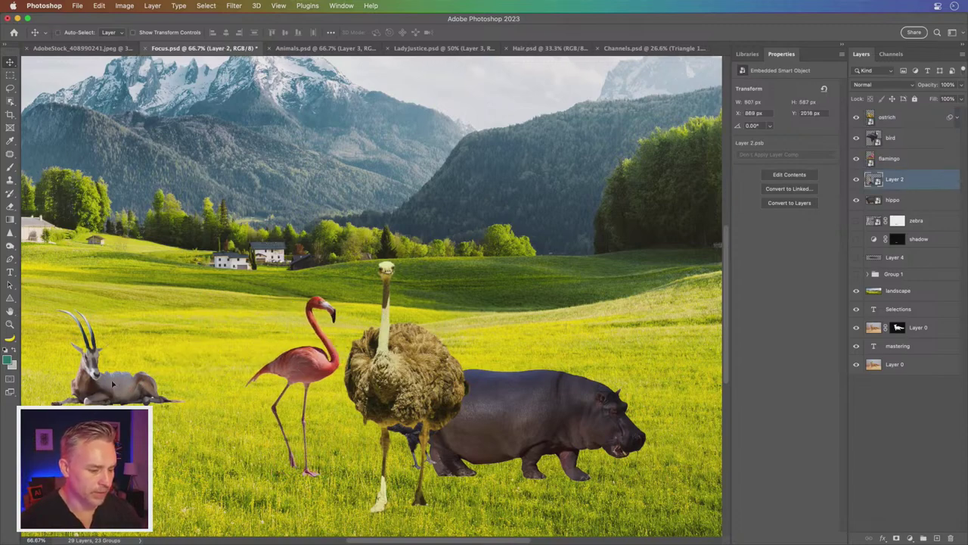
drag(509, 408, 540, 396)
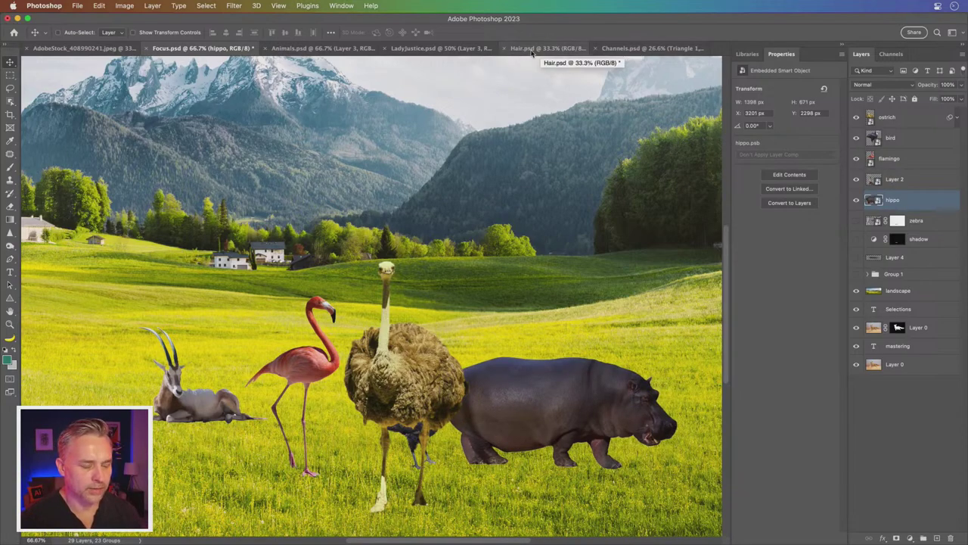
- Switch to LadyJustice.psd and zoom to 100% on the top edge of the image
click(426, 49)
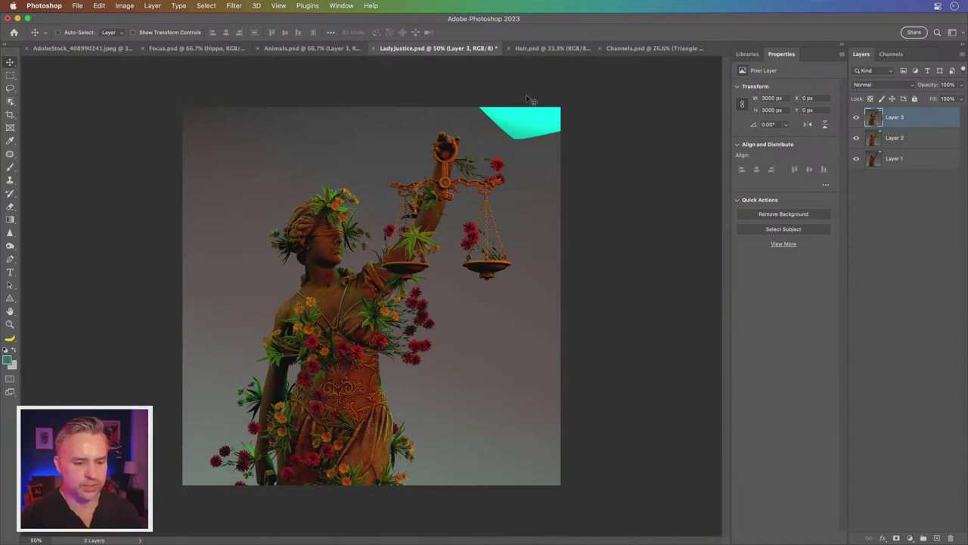
key(ctrl+plus)
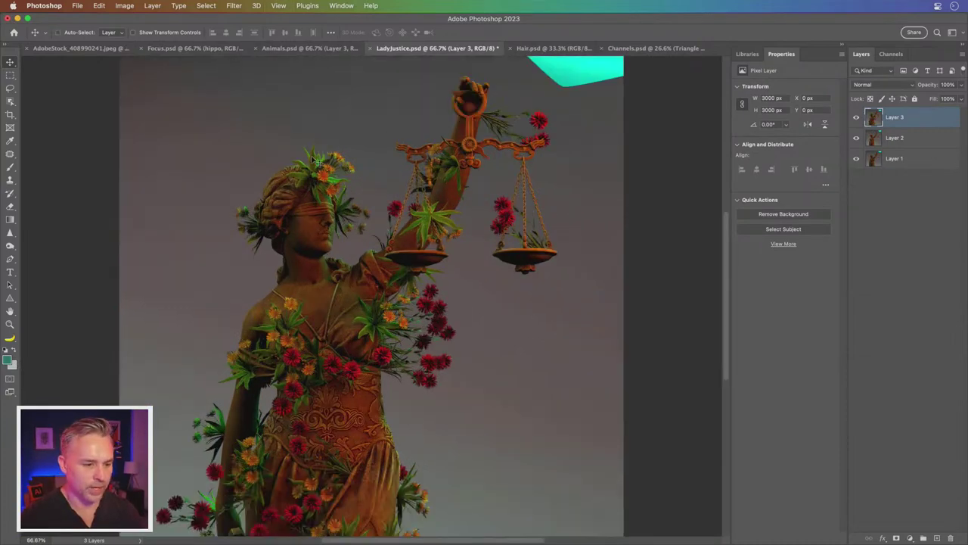
key(ctrl+plus)
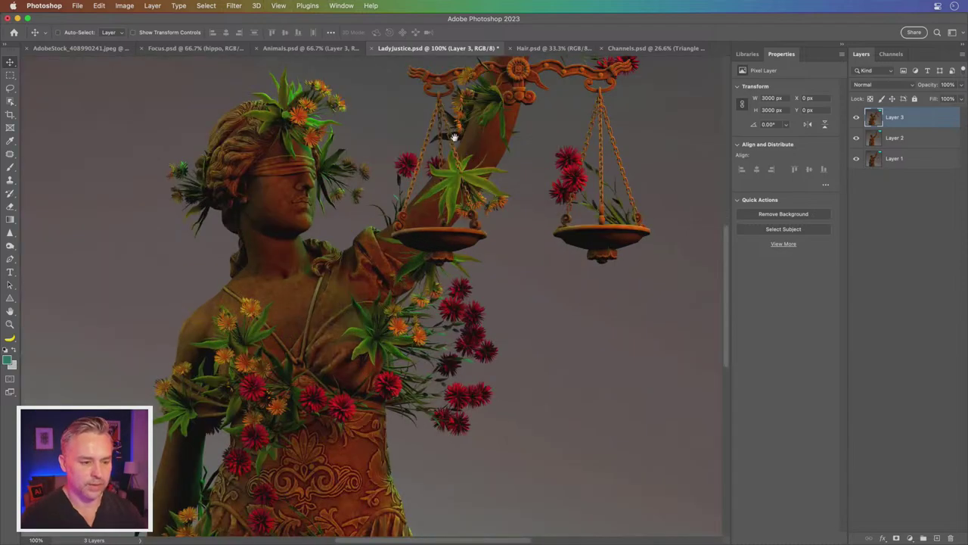
mouse_move(455, 138)
mouse_down()
mouse_move(308, 428)
mouse_move(370, 338)
mouse_up()
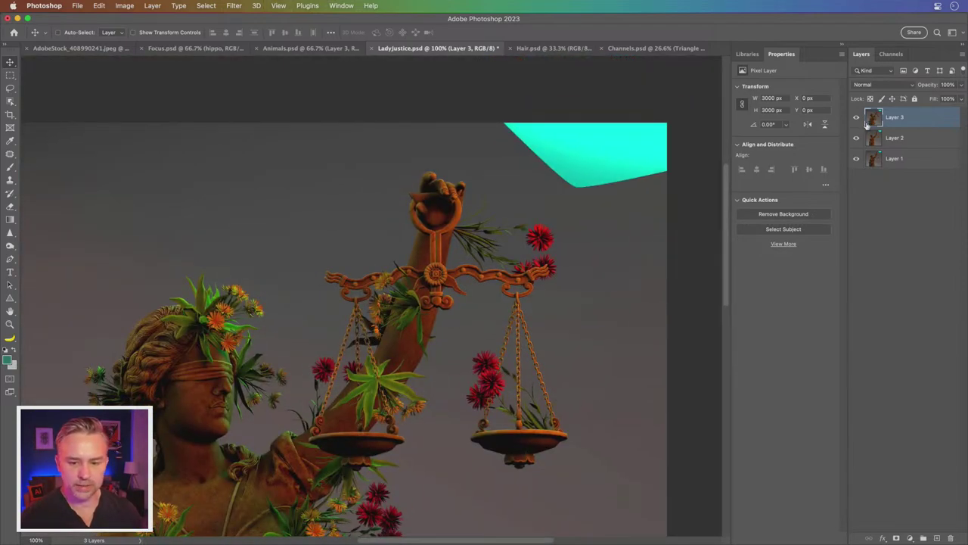
click(856, 137)
click(857, 117)
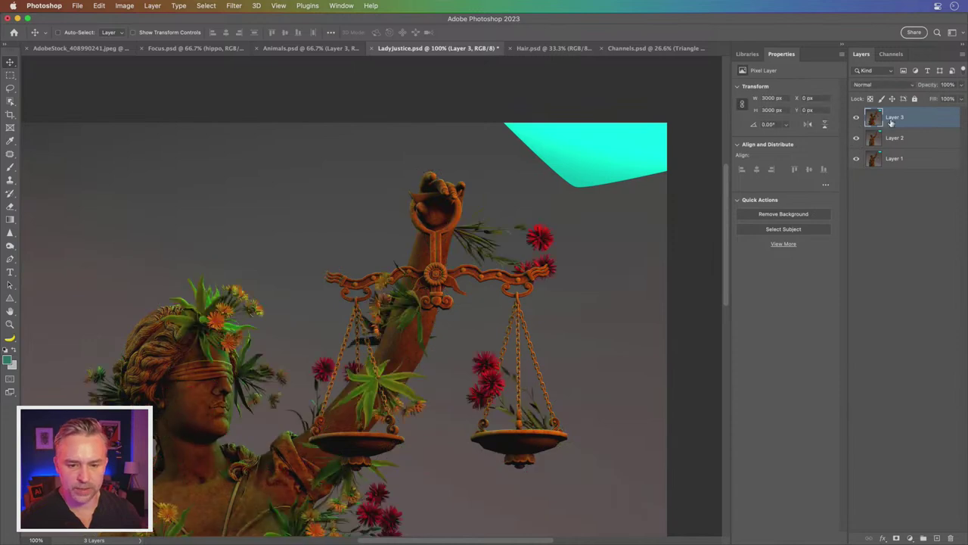
- Draw a freehand Lasso selection around the cyan shape at top right
click(10, 75)
drag(484, 104, 637, 184)
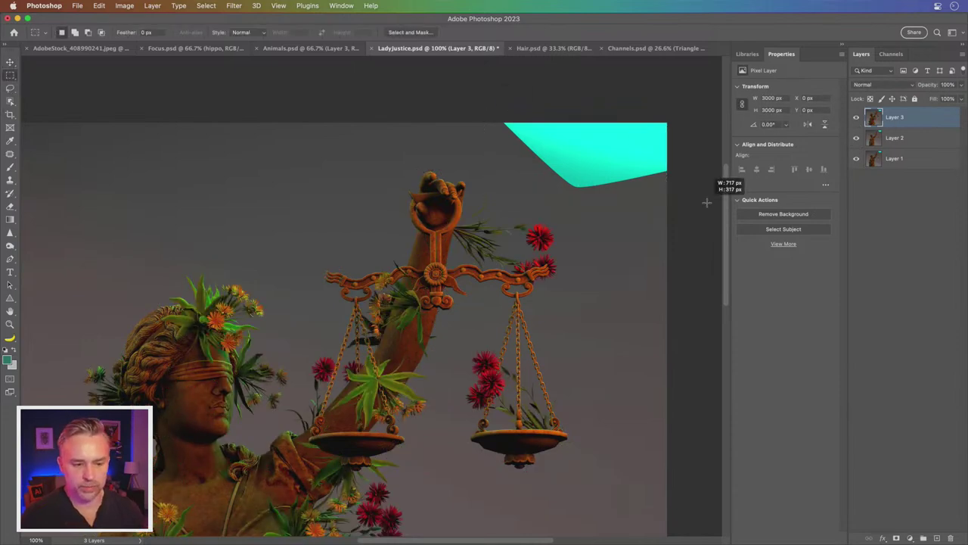
click(73, 91)
click(9, 89)
mouse_move(486, 115)
mouse_down()
mouse_move(683, 130)
mouse_move(486, 104)
mouse_up()
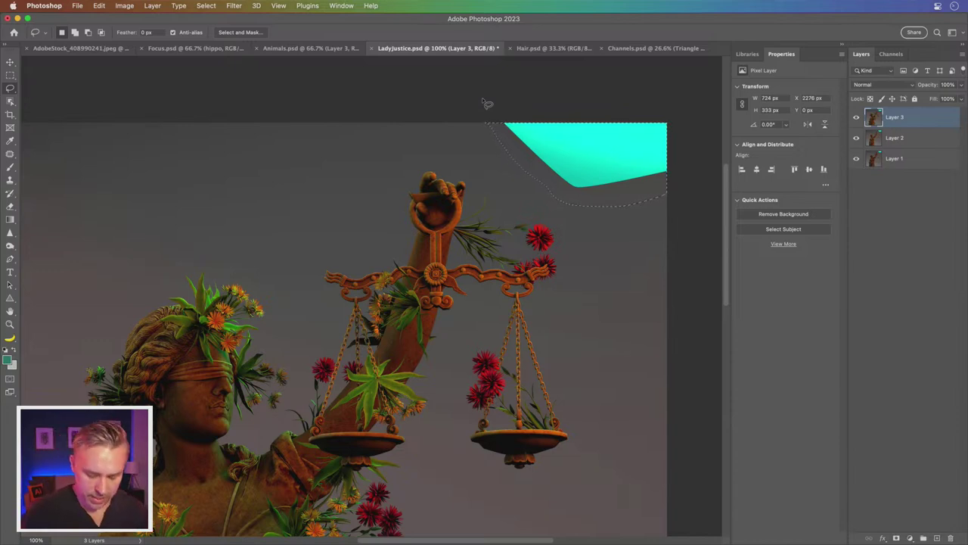
key(shift)
- Content-Aware fill the selected cyan corner on the top layer, Layer 3
key(shift+BackSpace)
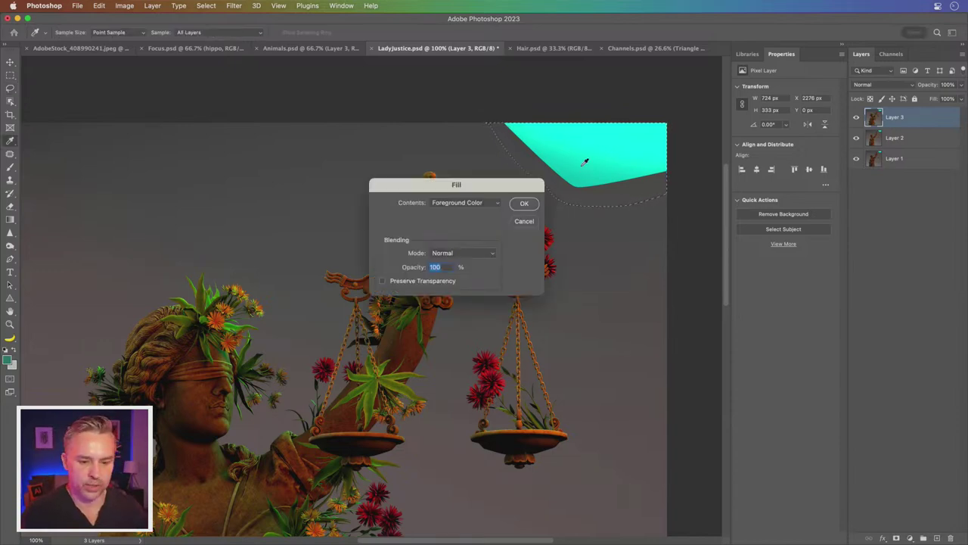
click(458, 203)
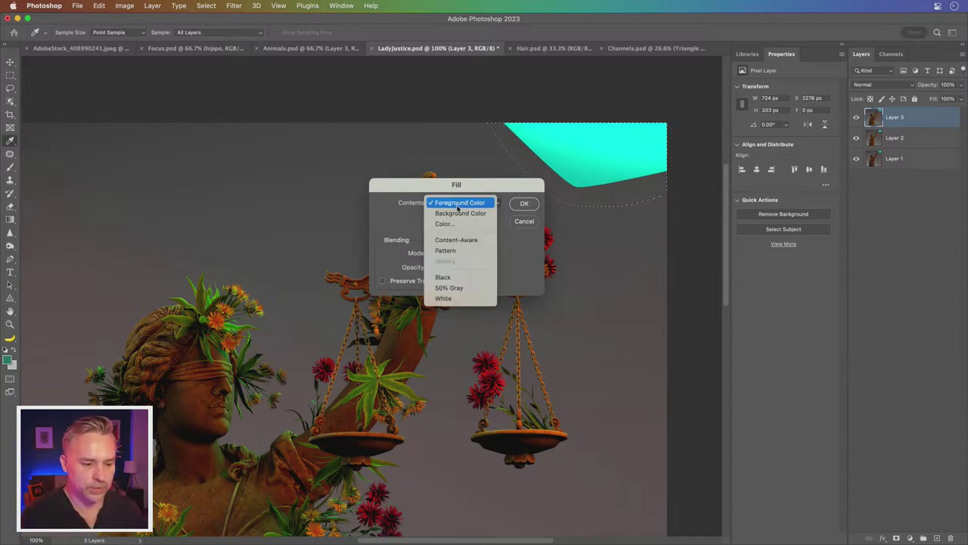
click(458, 240)
click(522, 204)
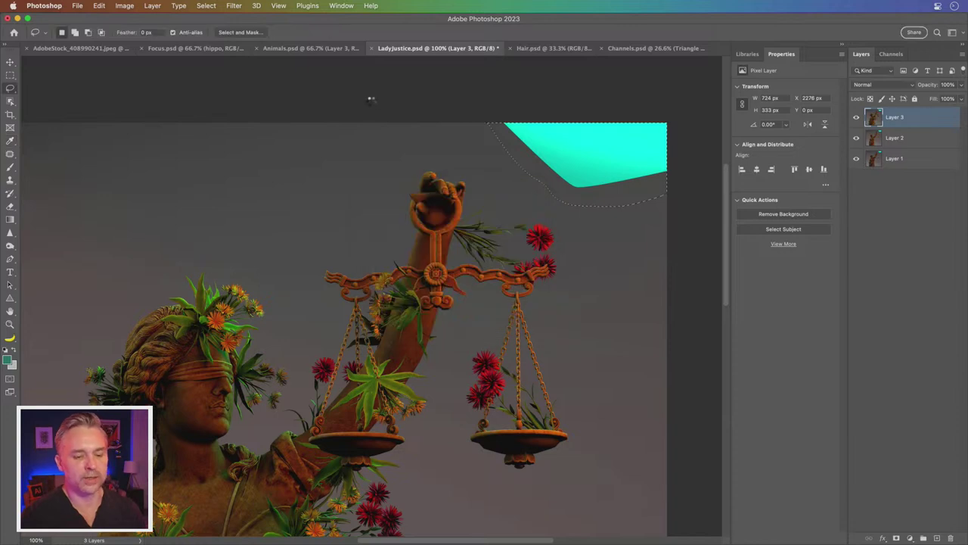
key(ctrl+d)
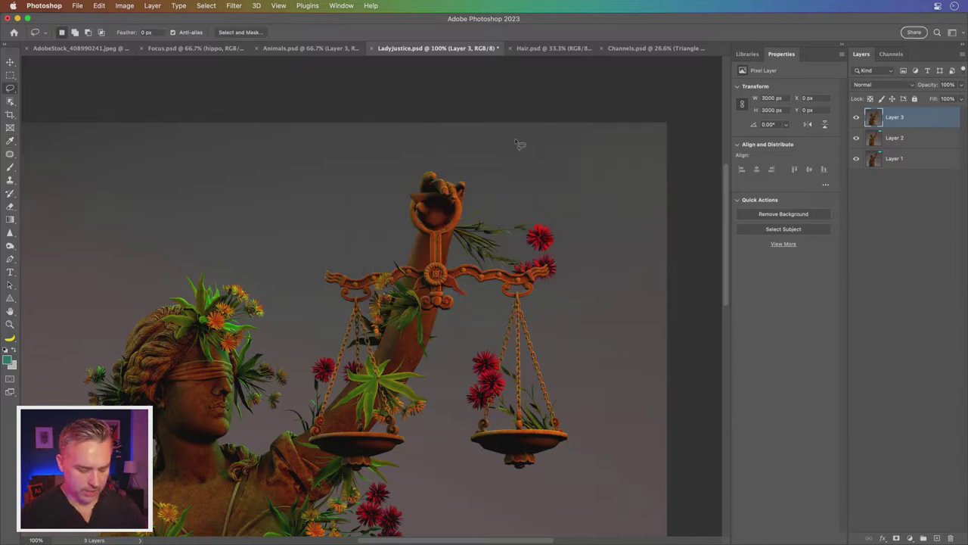
key(ctrl+shift+d)
- Repeat the Content-Aware fill of the corner on Layer 2 and Layer 1
click(855, 117)
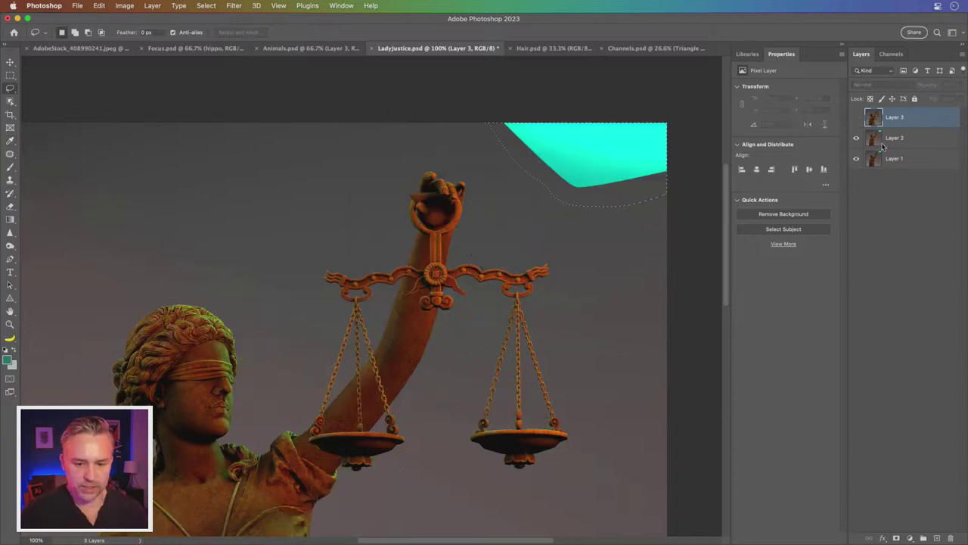
click(885, 141)
key(shift+BackSpace)
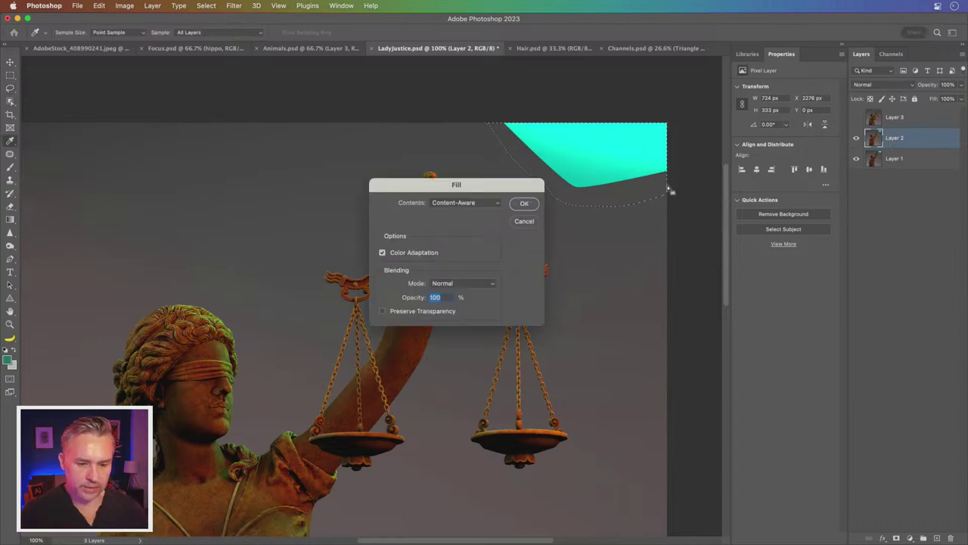
key(Return)
click(856, 140)
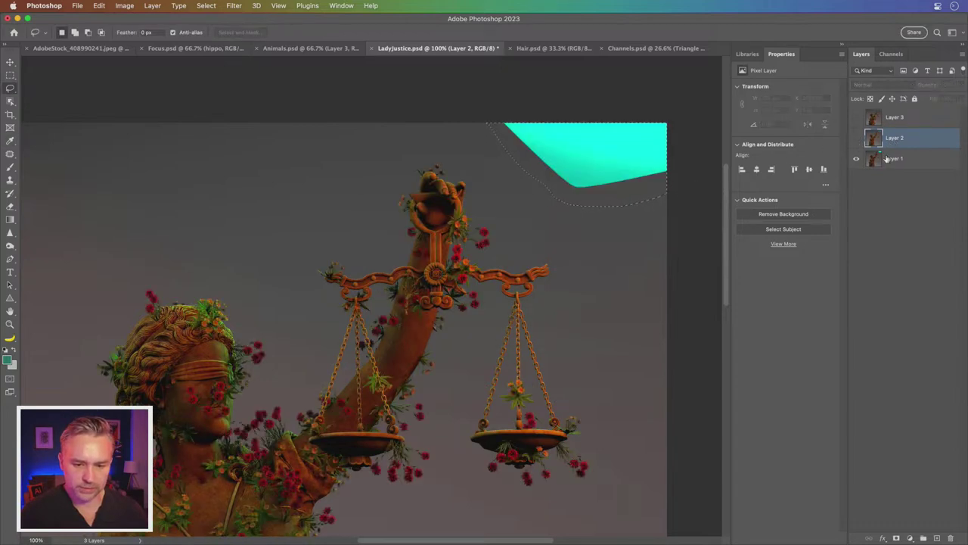
click(887, 159)
key(shift+BackSpace)
key(Return)
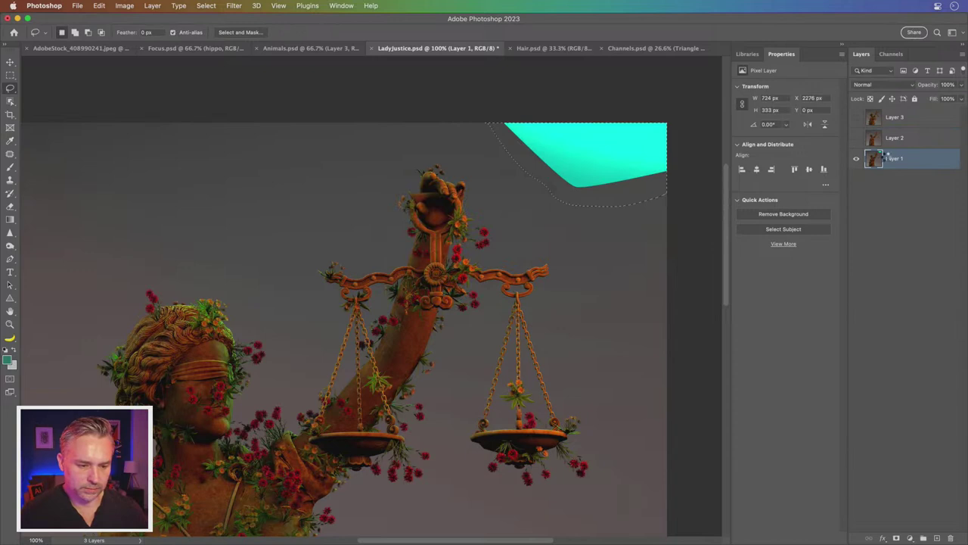
- Show all three layers, clear the selection and view the image at 100%
click(856, 138)
click(856, 118)
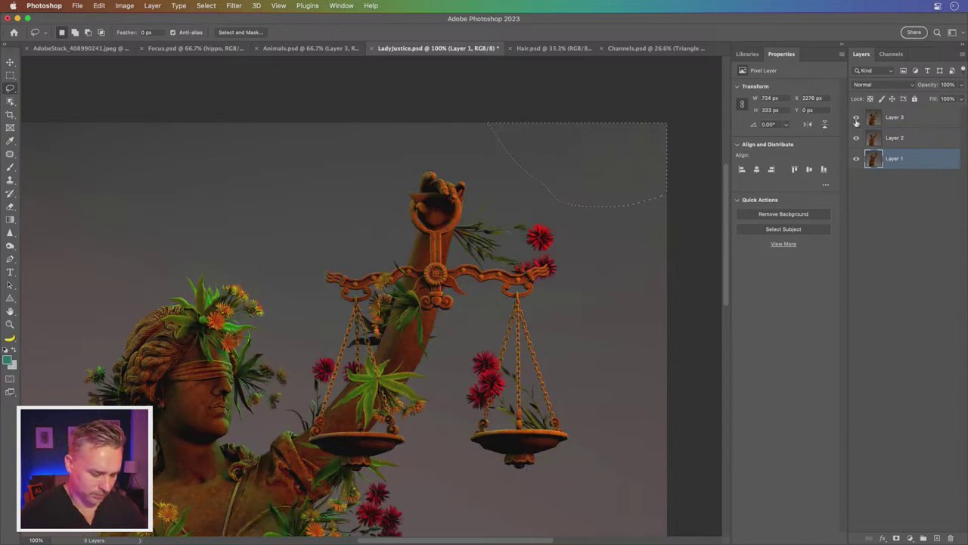
key(super+d)
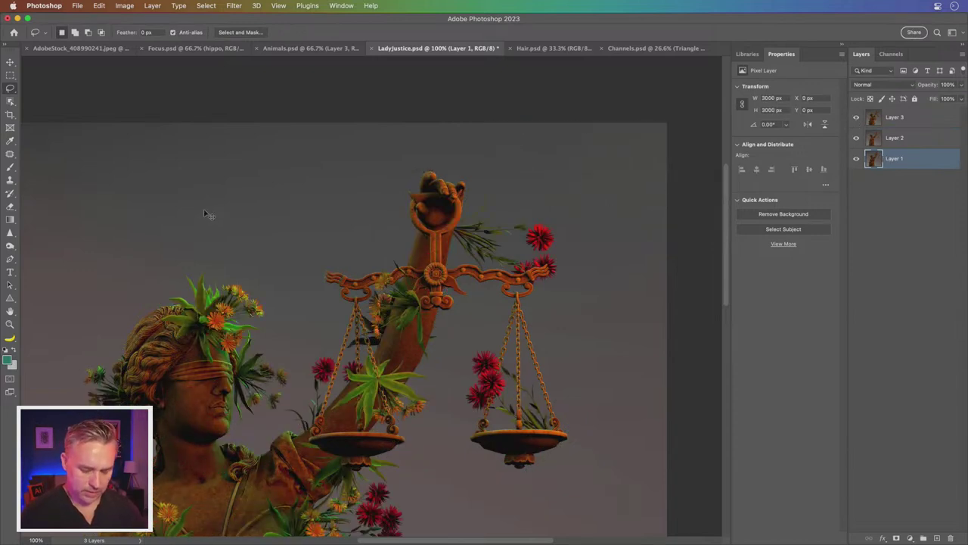
key(super+0)
key(super+1)
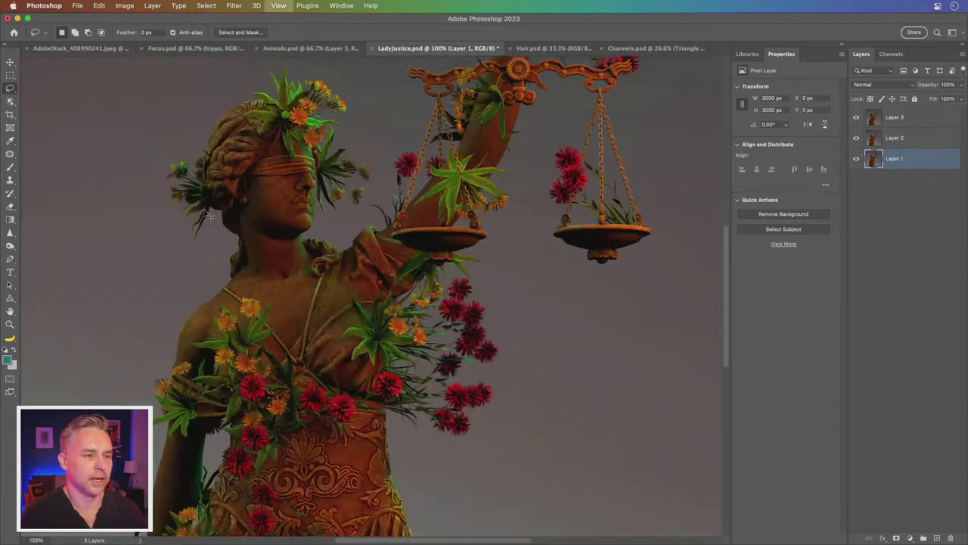
- Compare the flower variants by toggling Layer 3's visibility on and off
drag(411, 195, 406, 288)
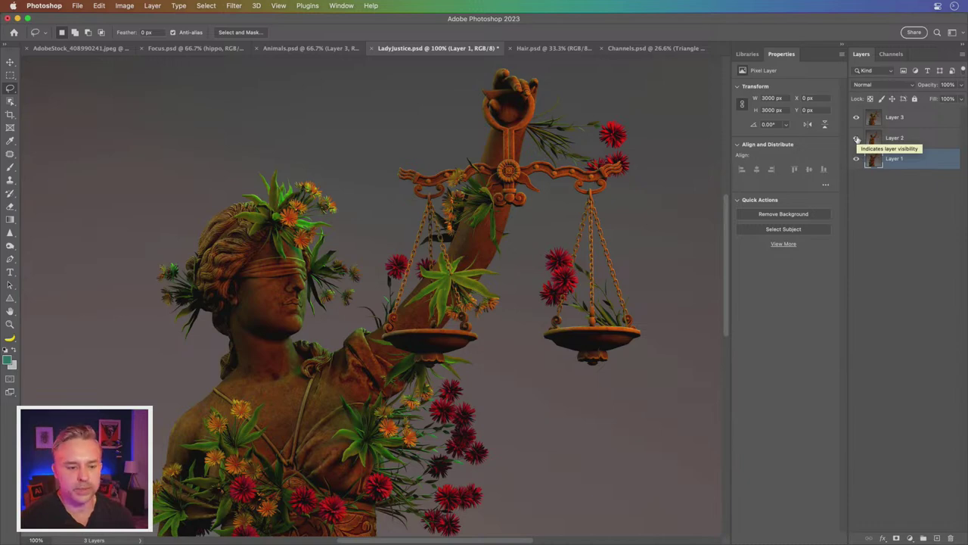
click(857, 138)
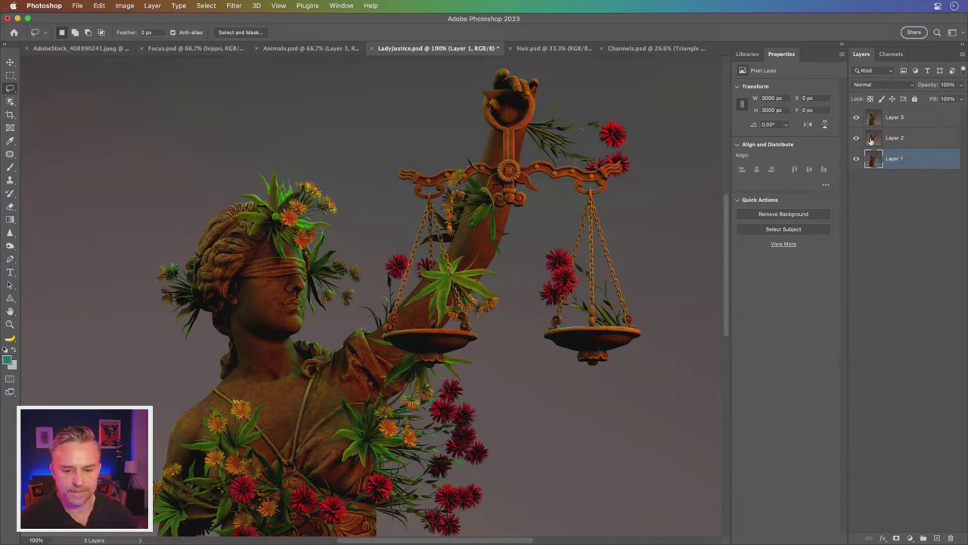
click(857, 121)
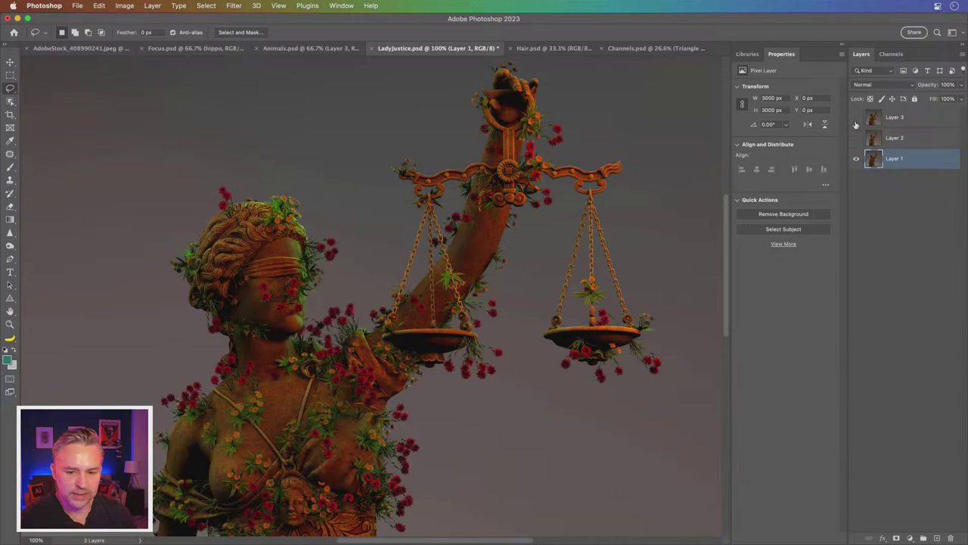
click(857, 120)
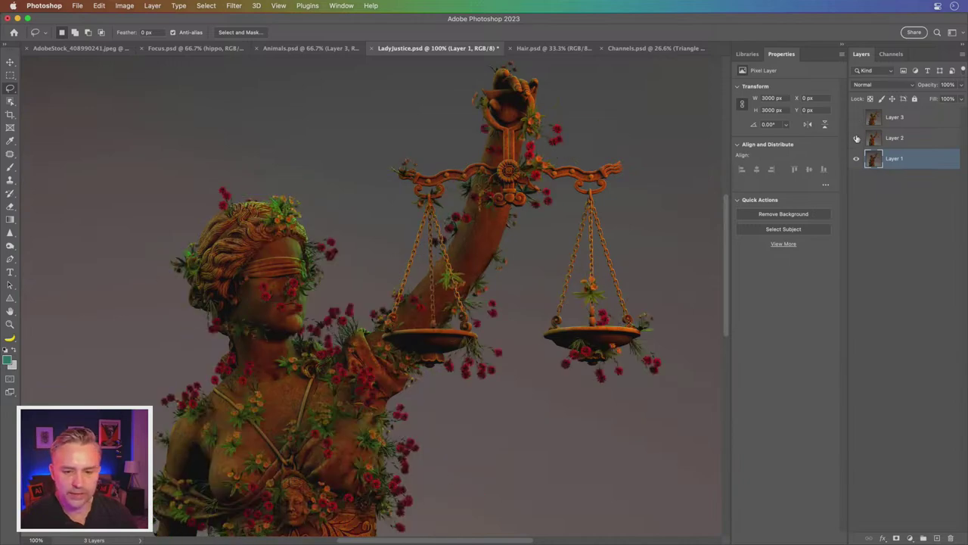
click(856, 119)
click(856, 118)
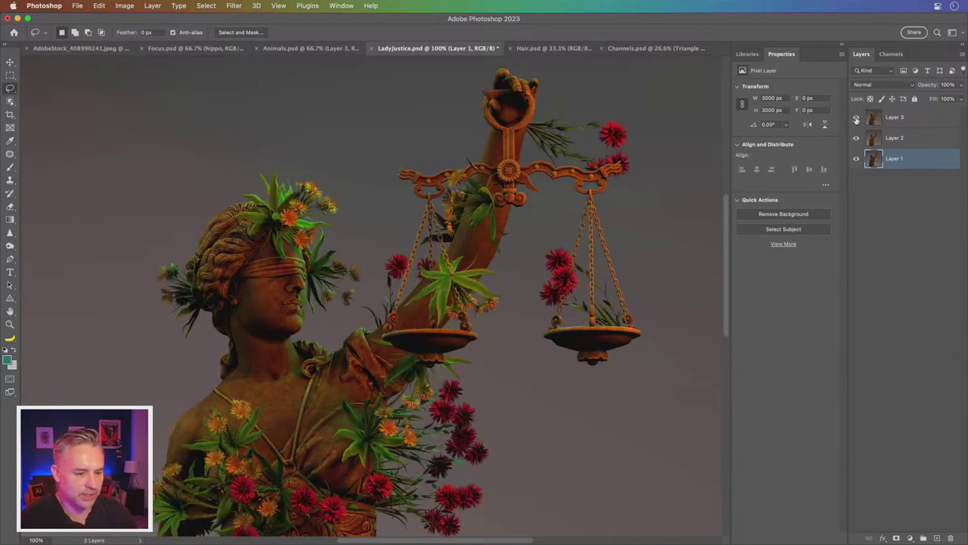
- Remove the background from Layer 2's plain statue with the Remove Background quick action
click(887, 143)
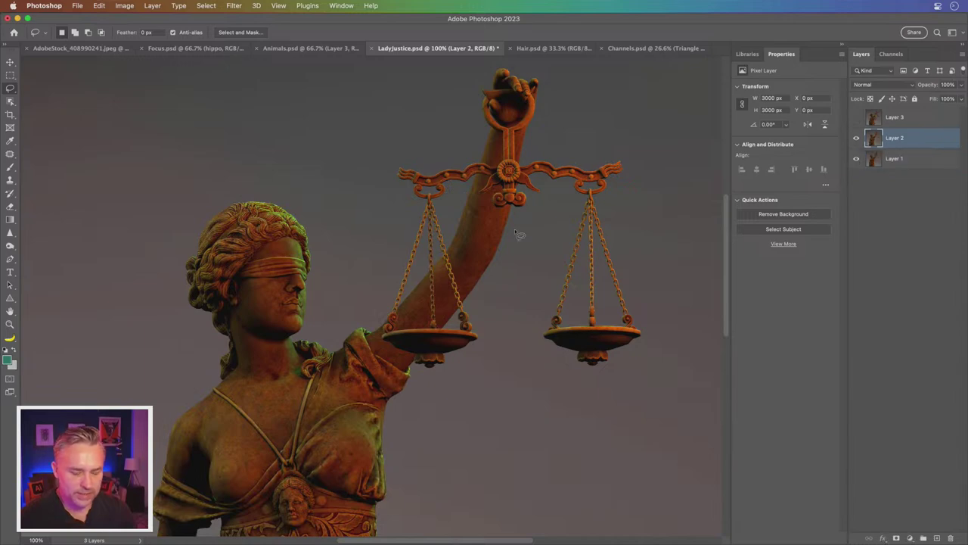
key(super+equal)
key(super+equal)
key(super+equal)
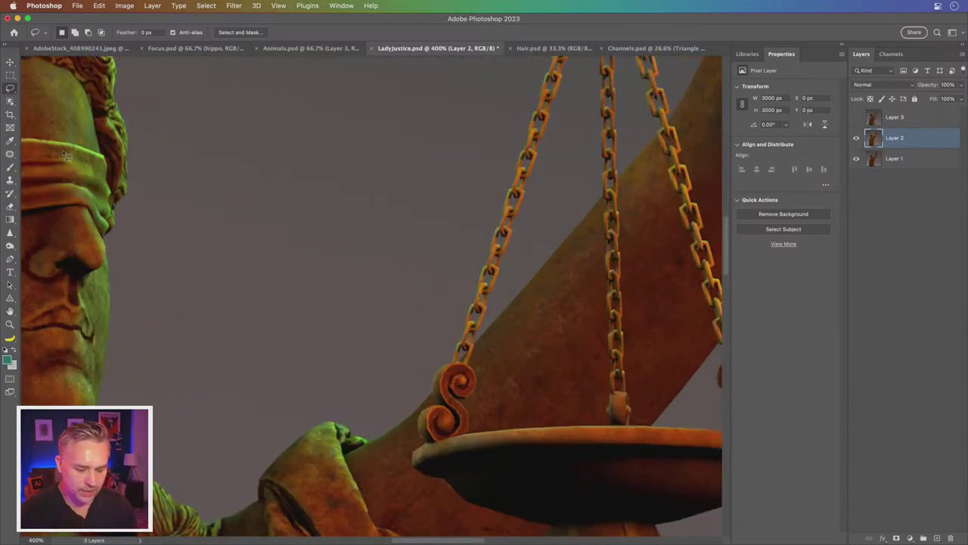
key(super+minus)
key(super+minus)
key(super+minus)
key(super+minus)
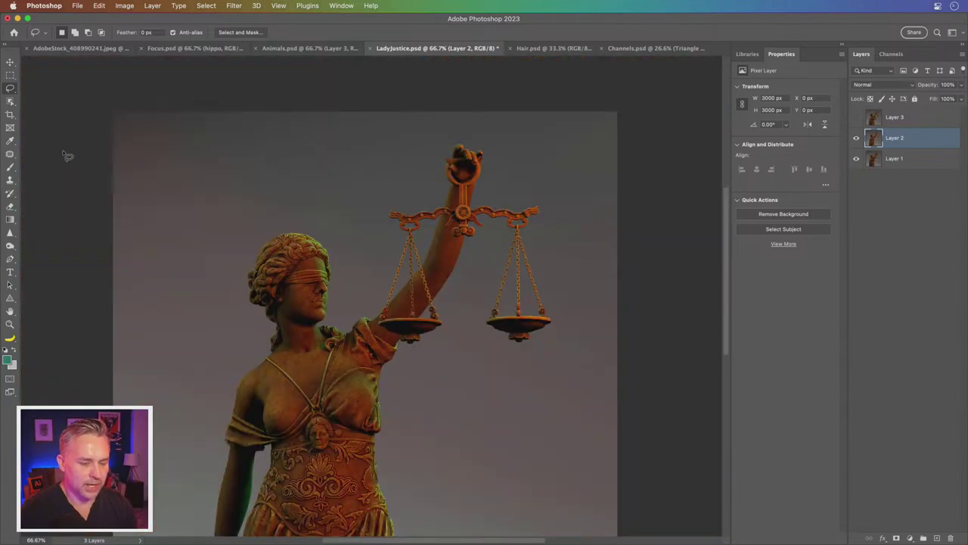
scroll(594, 311, down, 4)
scroll(593, 312, left, 3)
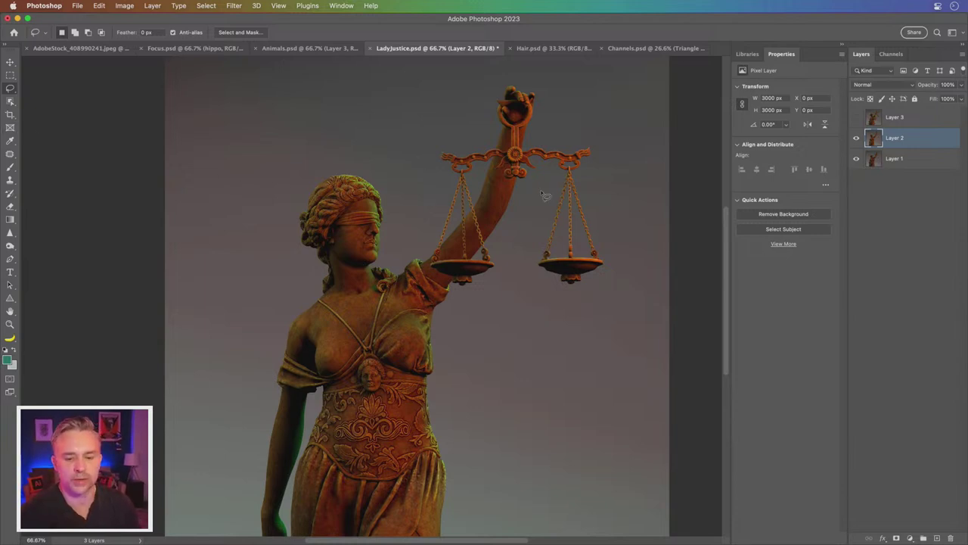
click(783, 214)
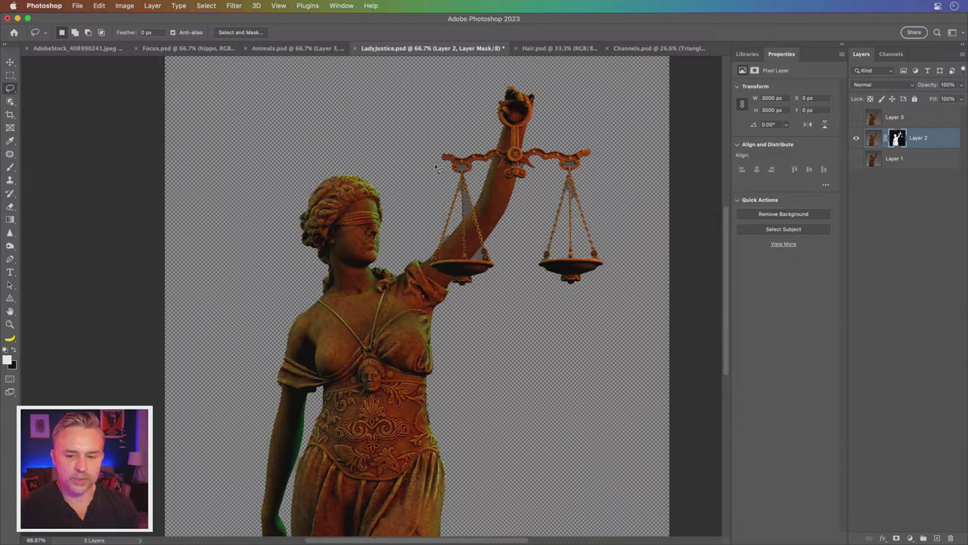
- Make Layer 1 active and visible, and hide Layer 2
click(904, 162)
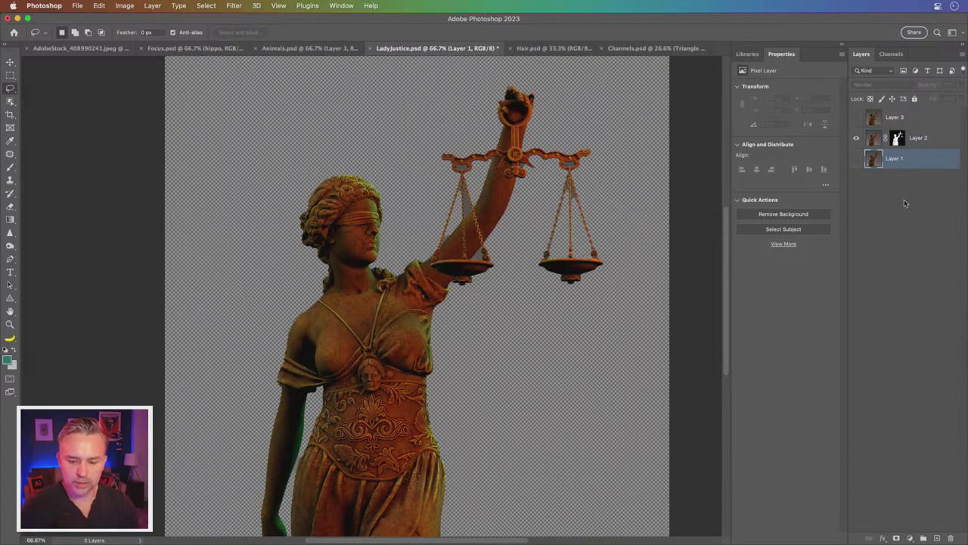
click(856, 158)
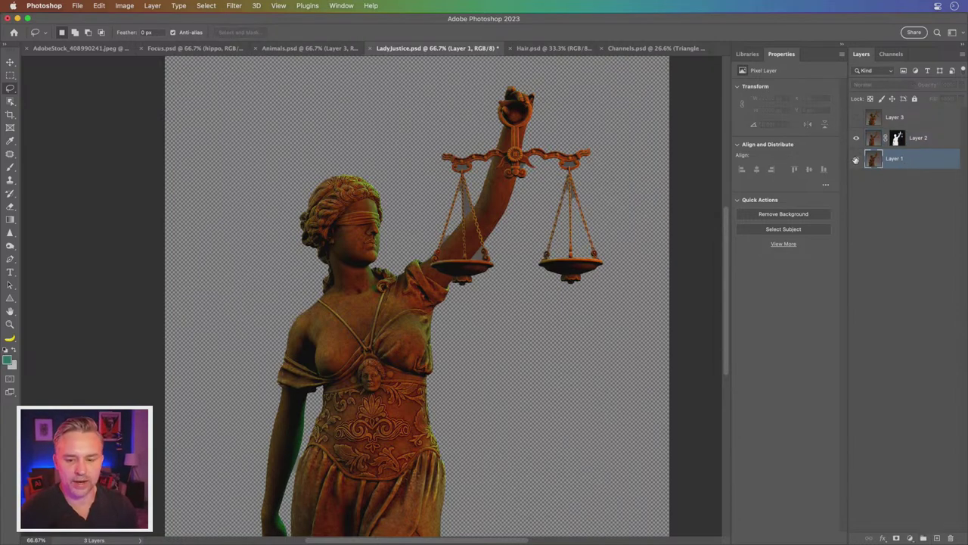
click(855, 138)
click(98, 6)
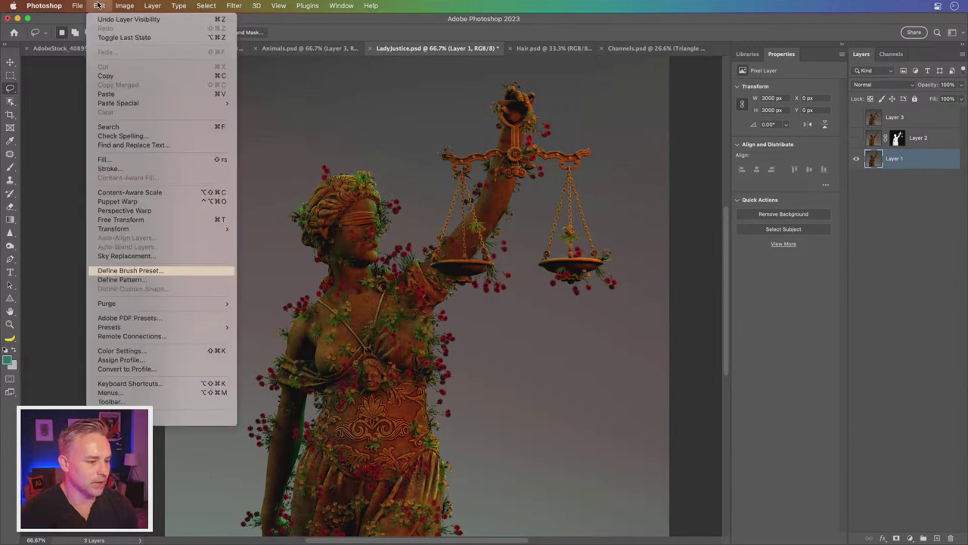
- Replace the grey background with the default sunset sky via Sky Replacement
click(125, 256)
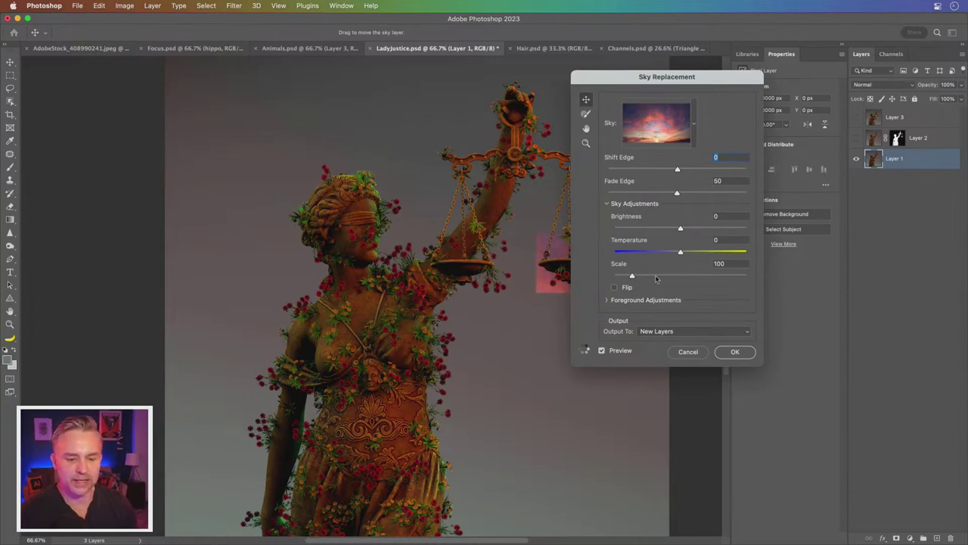
click(733, 352)
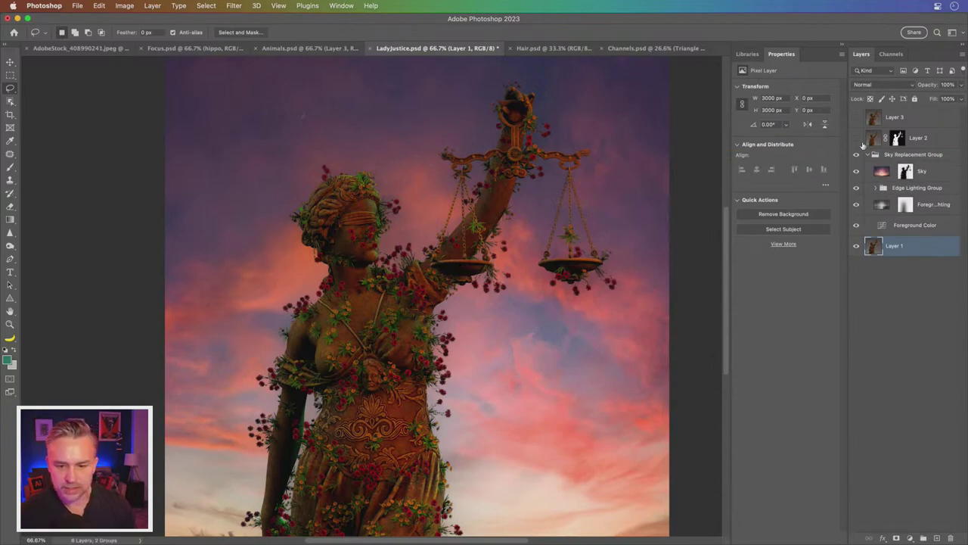
scroll(412, 281, down, 2)
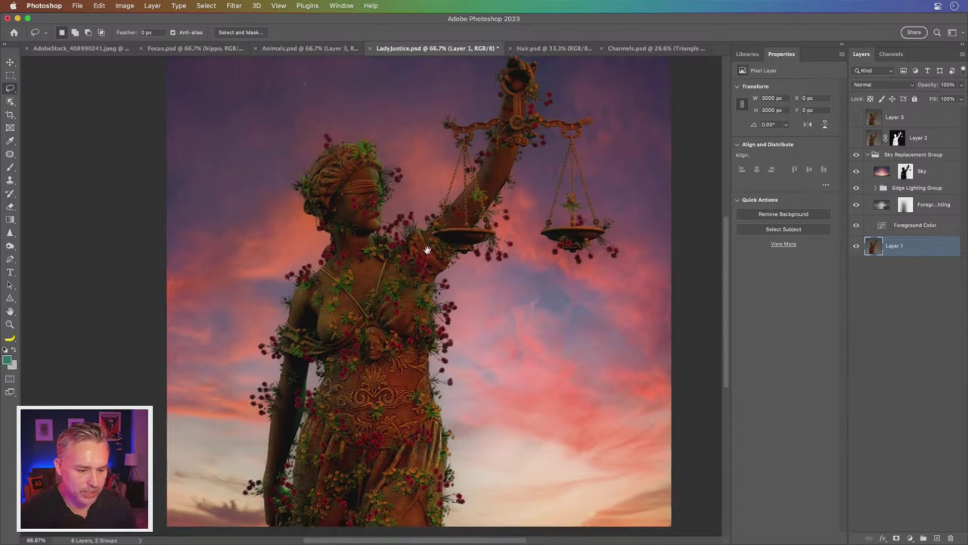
scroll(426, 289, down, 1)
scroll(426, 302, up, 3)
scroll(427, 325, up, 2)
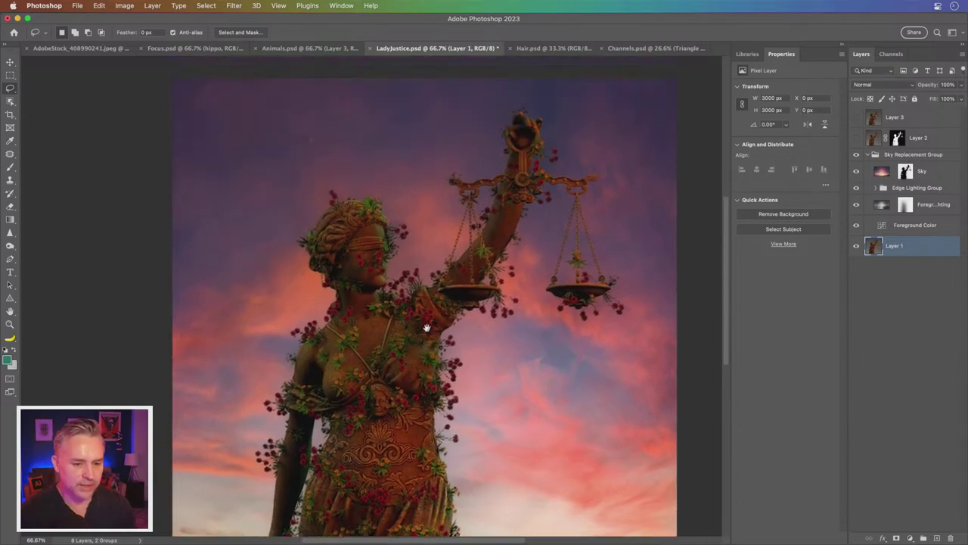
- Zoom in on the scales to inspect the statue's edges against the sky, then refit
key(super+plus)
key(super+plus)
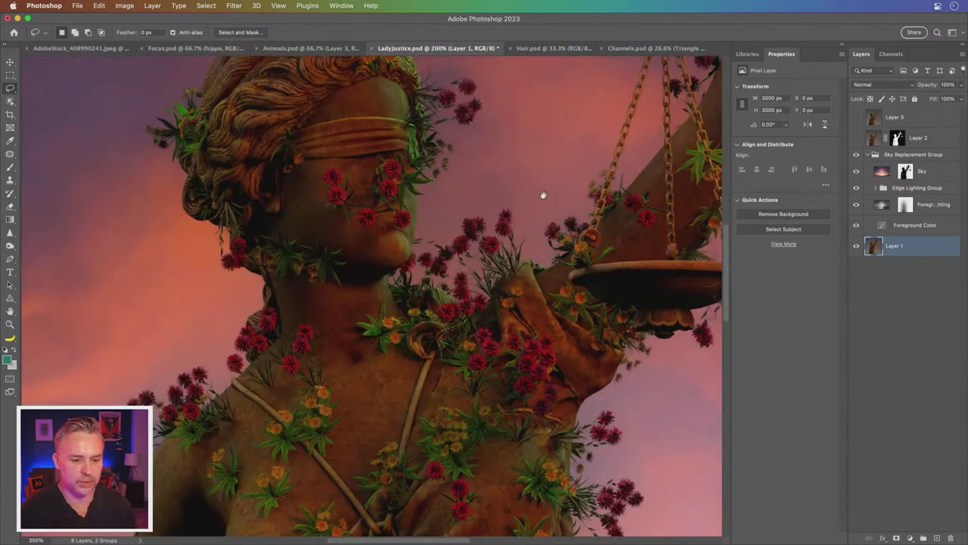
mouse_move(542, 195)
mouse_down()
mouse_move(432, 317)
mouse_move(337, 361)
mouse_up()
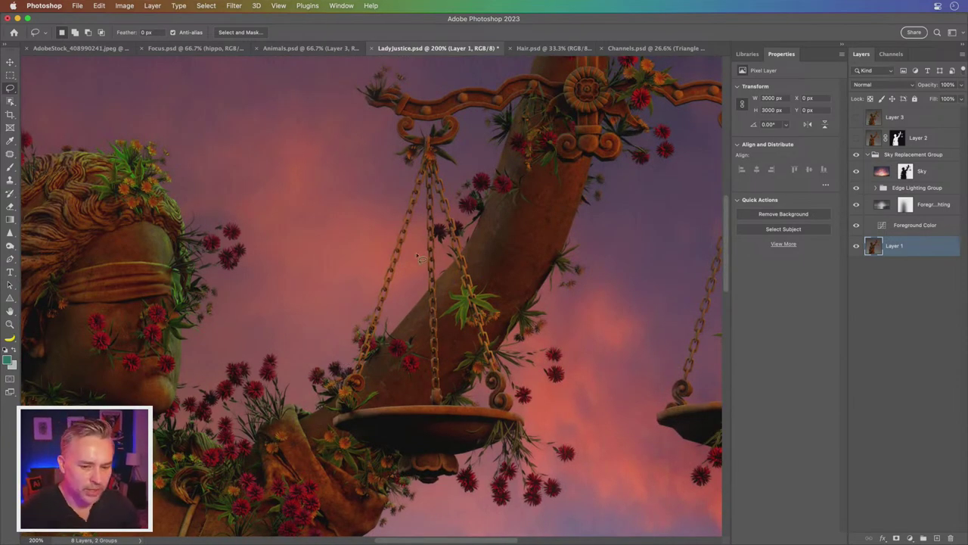
scroll(454, 209, right, 1)
scroll(406, 205, right, 1)
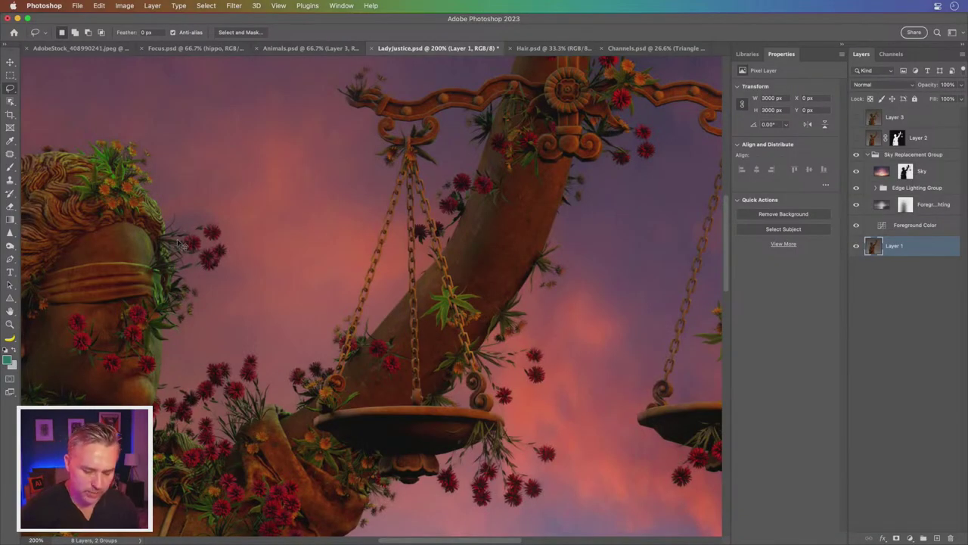
key(super+minus)
key(super+minus)
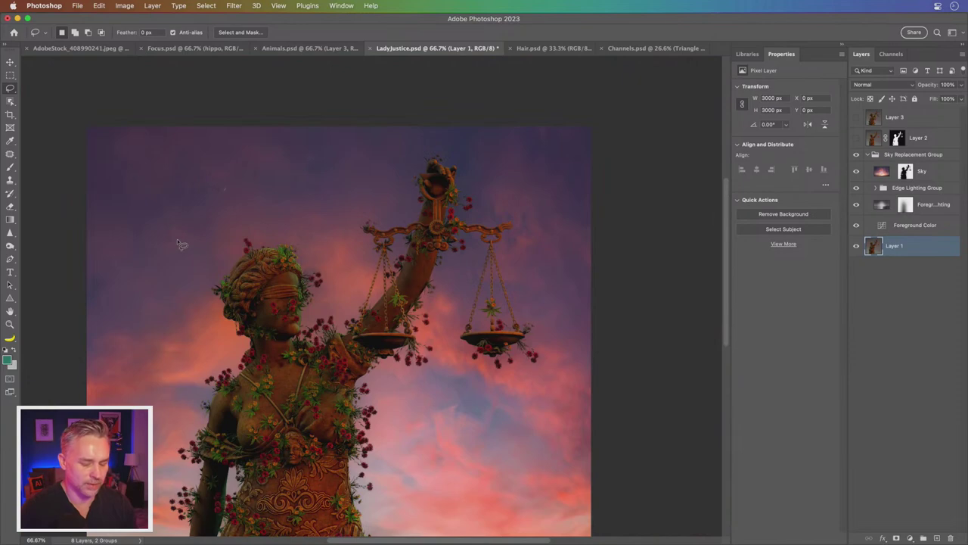
drag(190, 275, 335, 188)
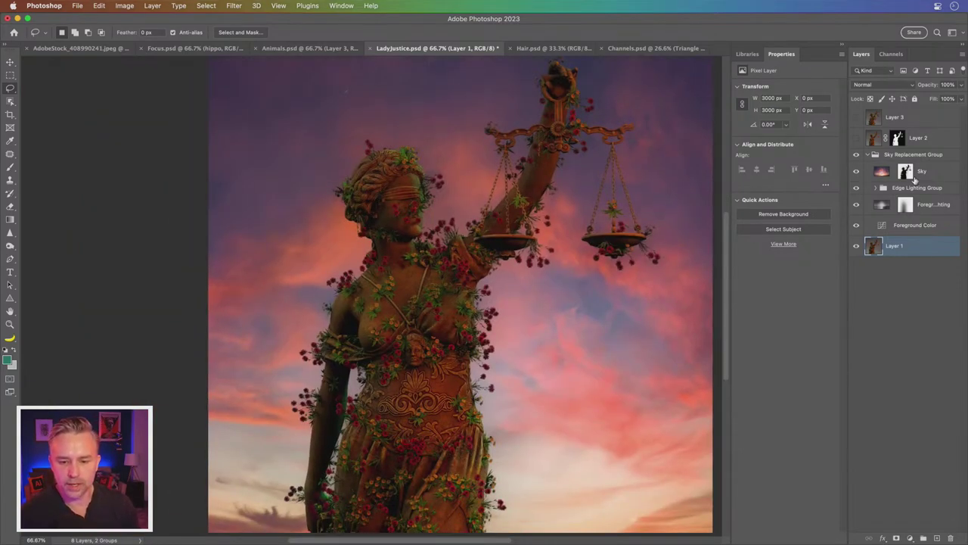
- Collapse the Sky Replacement Group and show Layer 2's plain statue over the sky
click(907, 173)
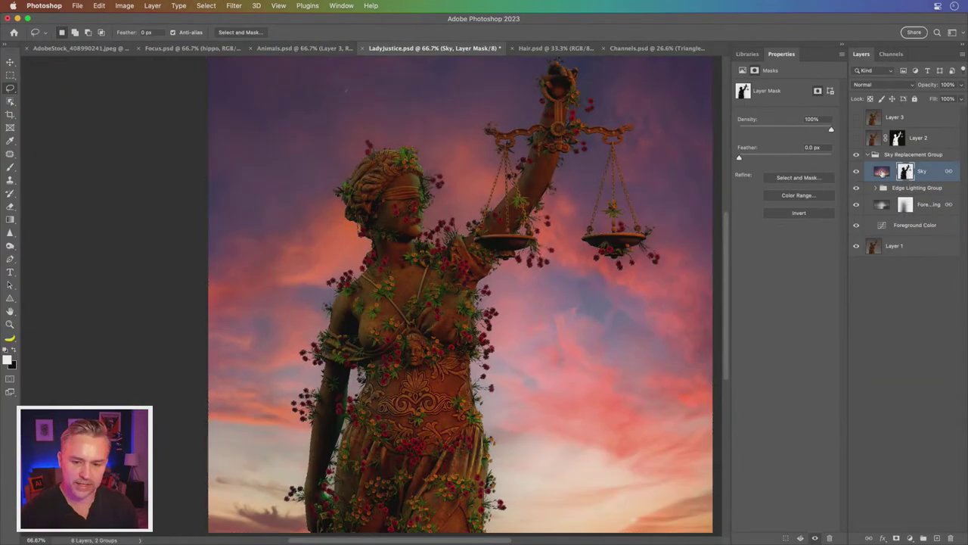
click(868, 155)
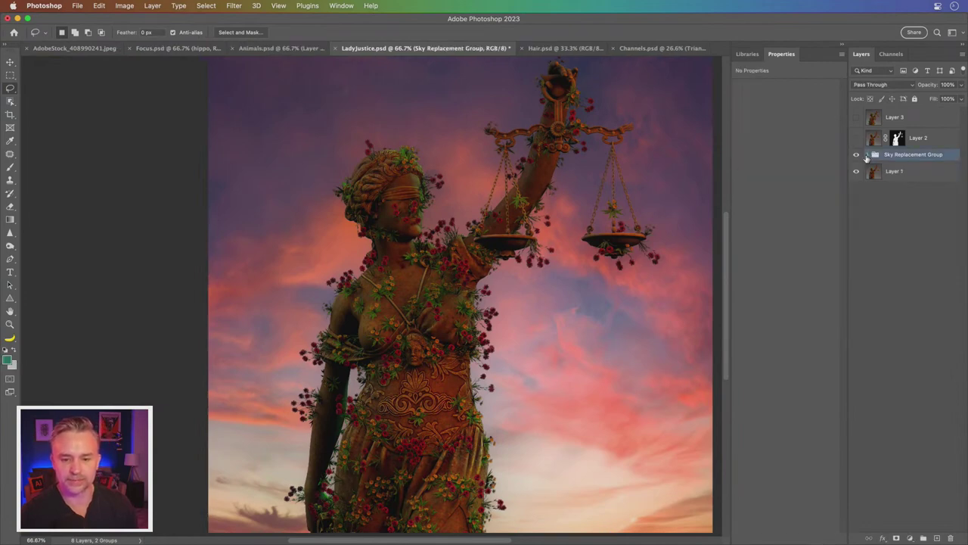
click(858, 139)
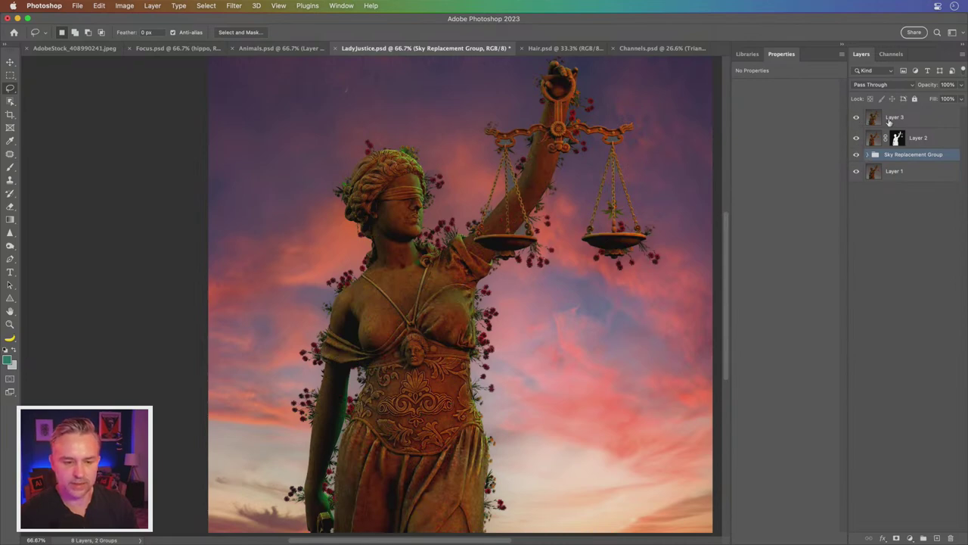
- Remove Layer 3's background, then view it alone zoomed on the statue's upper chest
click(890, 119)
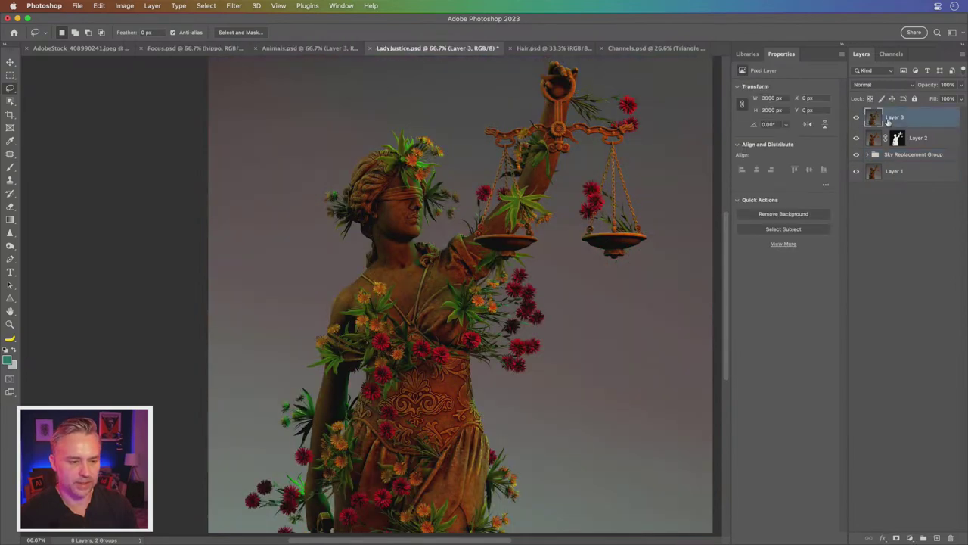
click(754, 217)
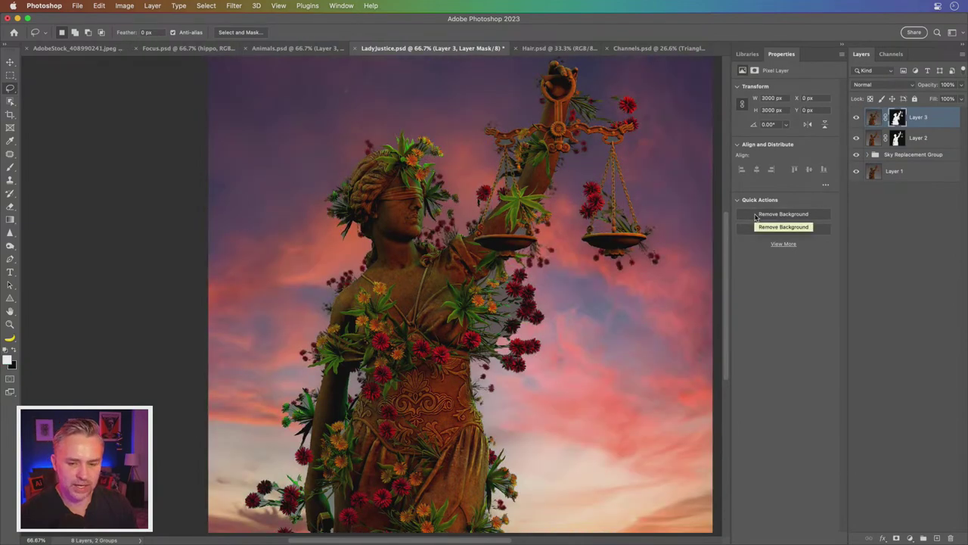
alt+click(858, 119)
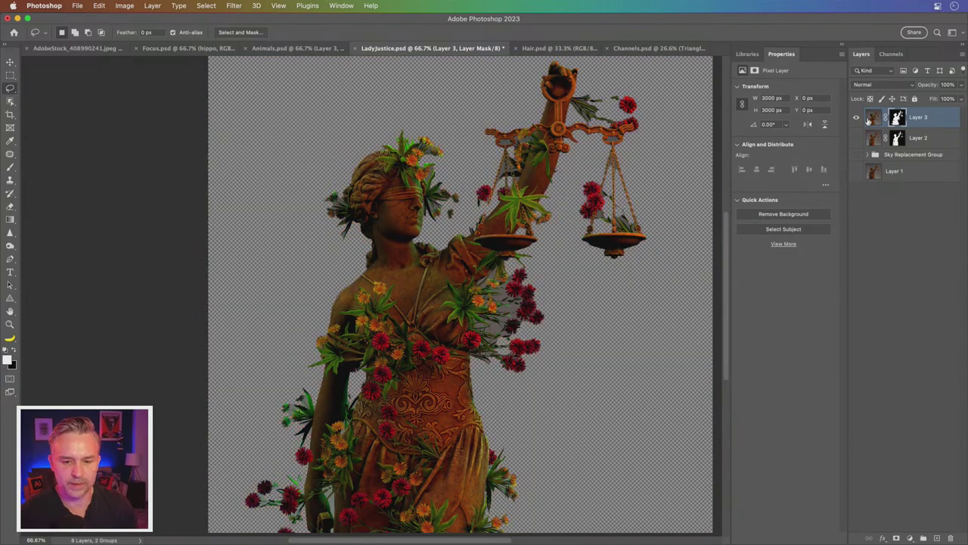
mouse_move(371, 295)
mouse_down()
mouse_move(585, 278)
mouse_move(162, 174)
mouse_move(171, 195)
mouse_up()
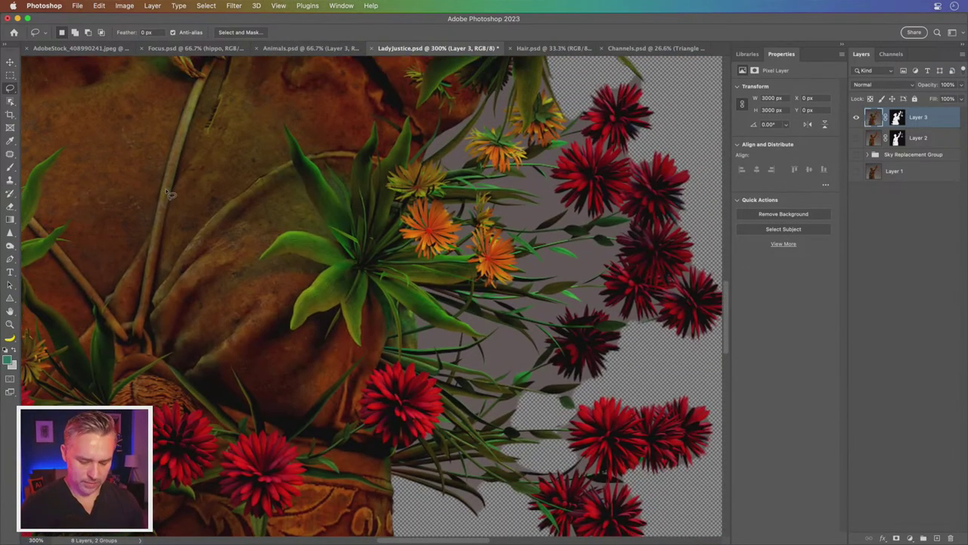
drag(410, 171, 426, 183)
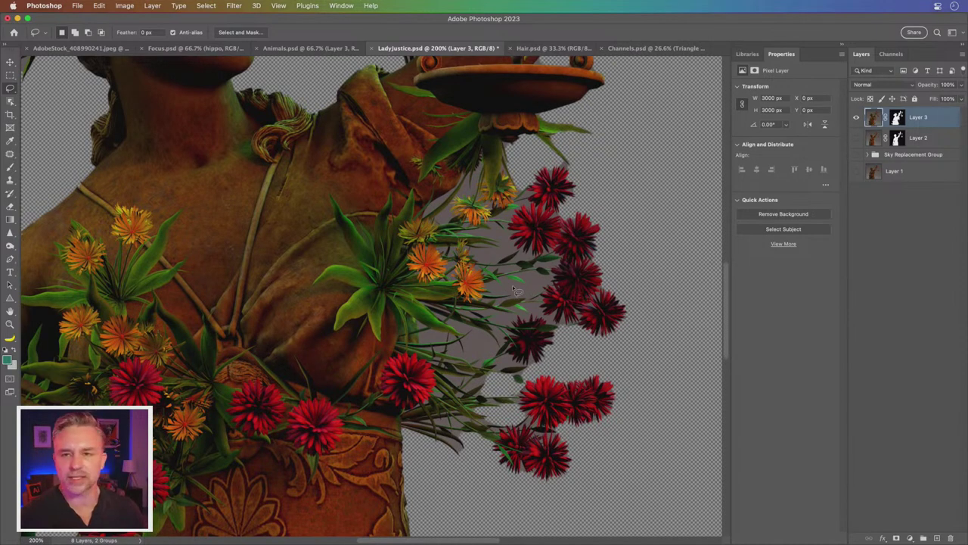
click(215, 5)
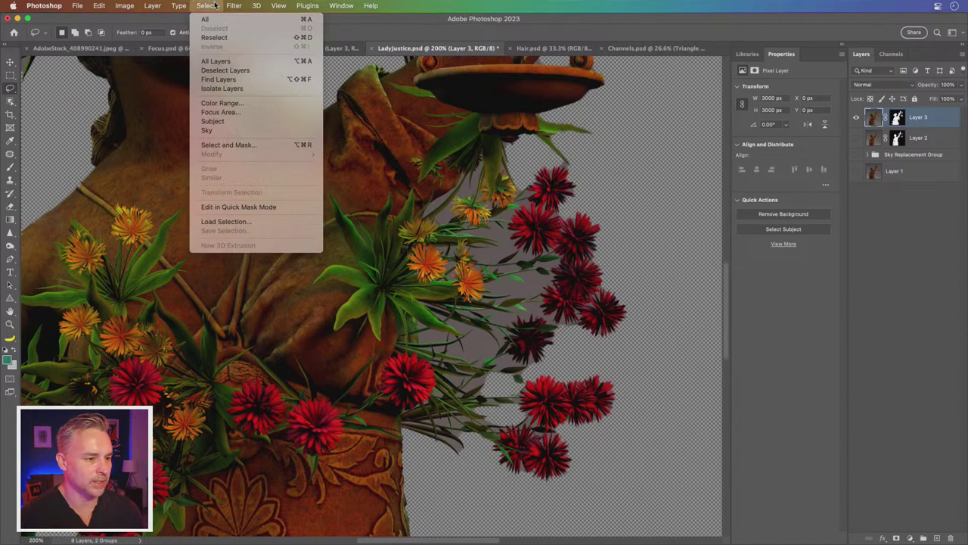
- Select the grey fringe around the flowers using Color Range with a sampled grey
click(234, 103)
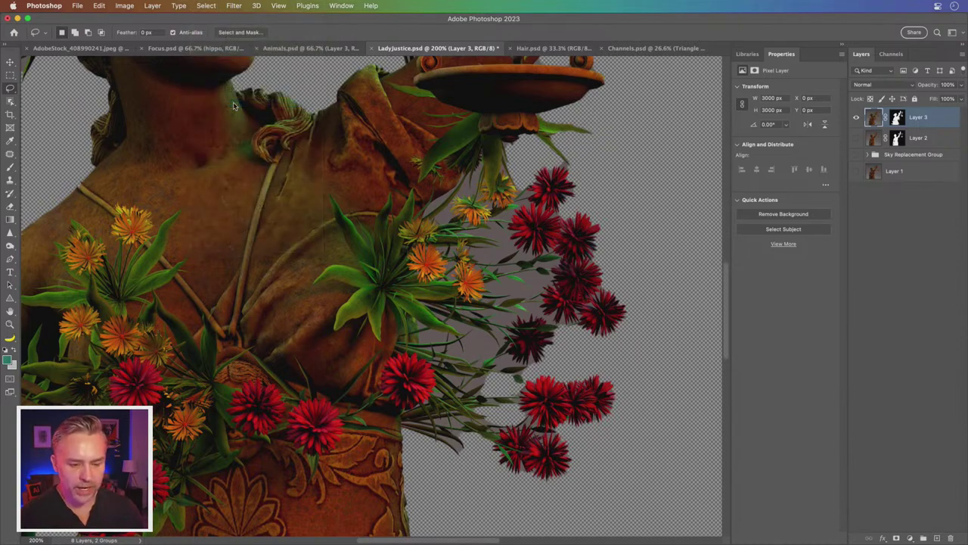
click(487, 252)
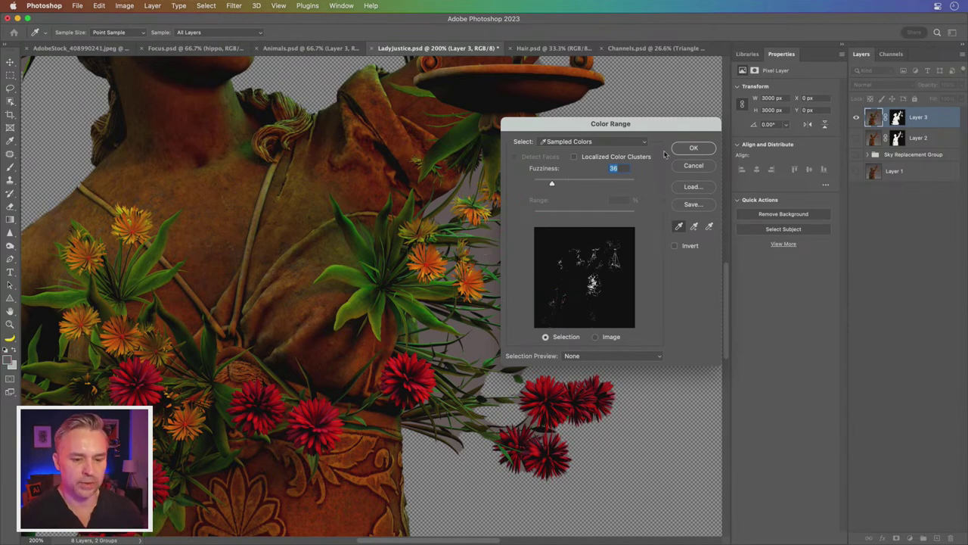
click(693, 148)
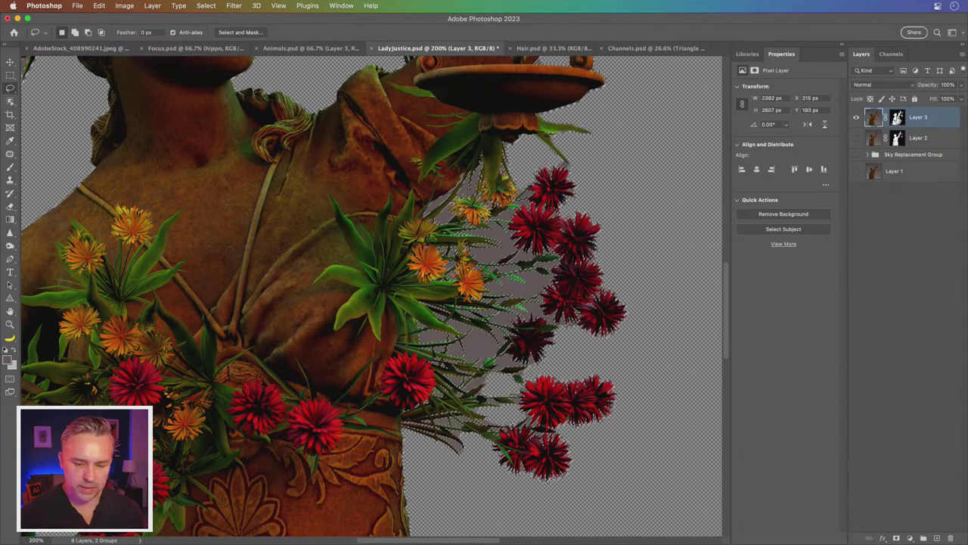
- Fill the selection black on Layer 3's mask using Foreground Color, then fit the statue in view
click(897, 118)
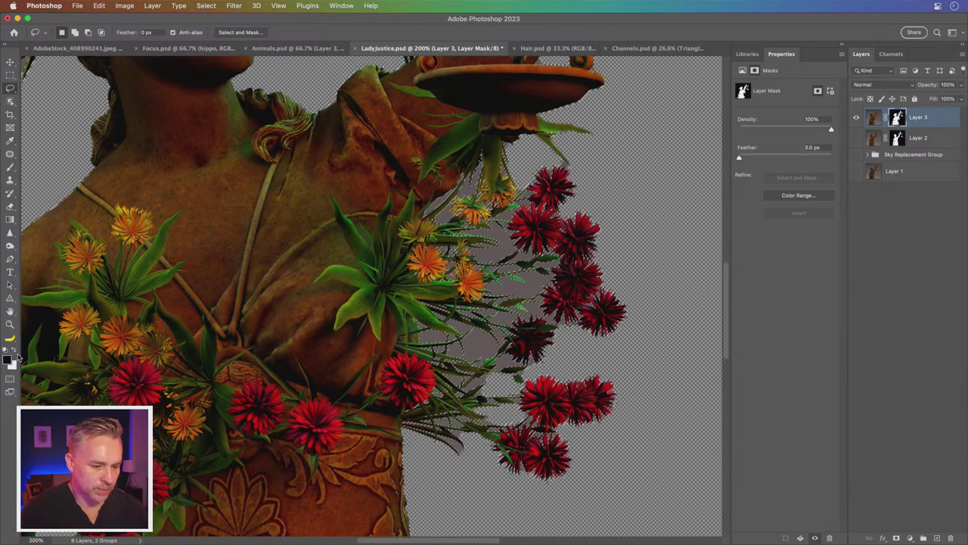
key(shift+BackSpace)
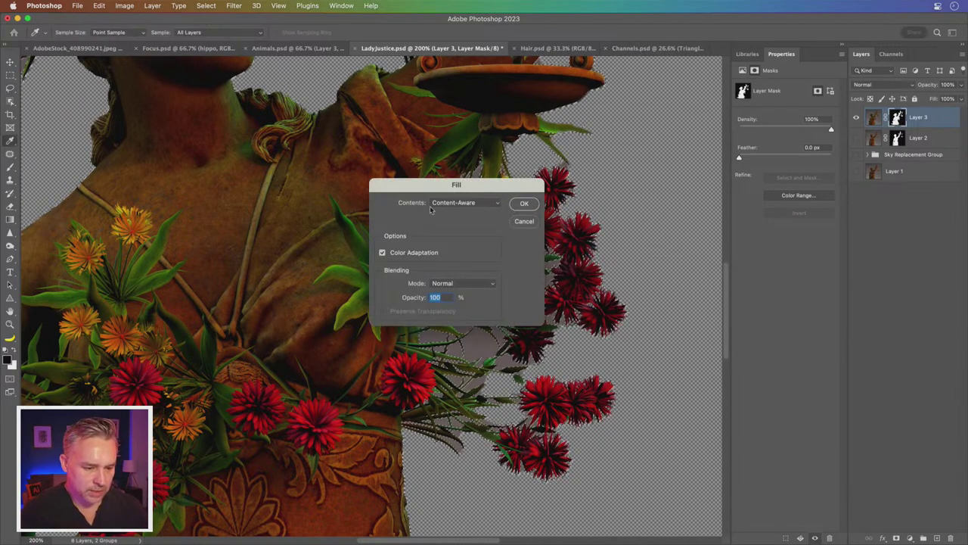
click(454, 203)
click(459, 165)
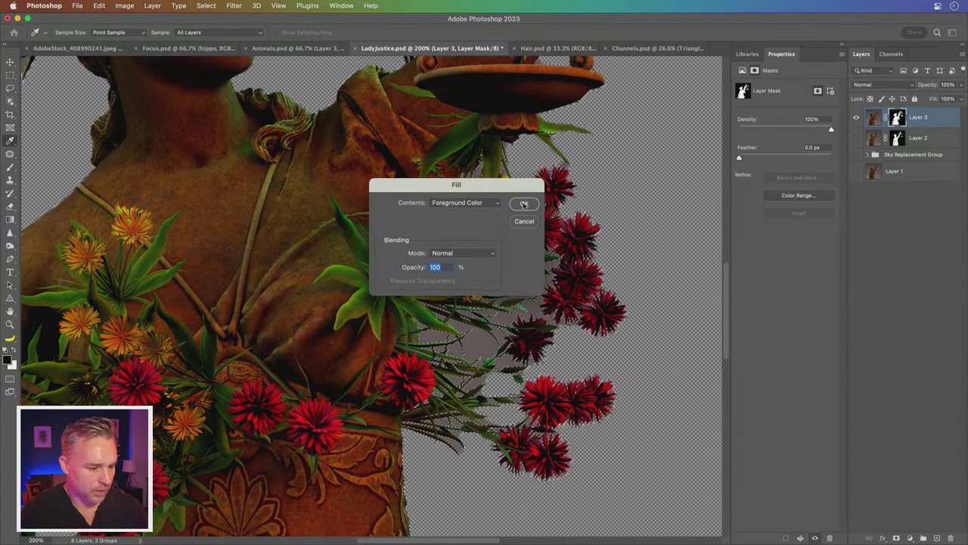
click(525, 204)
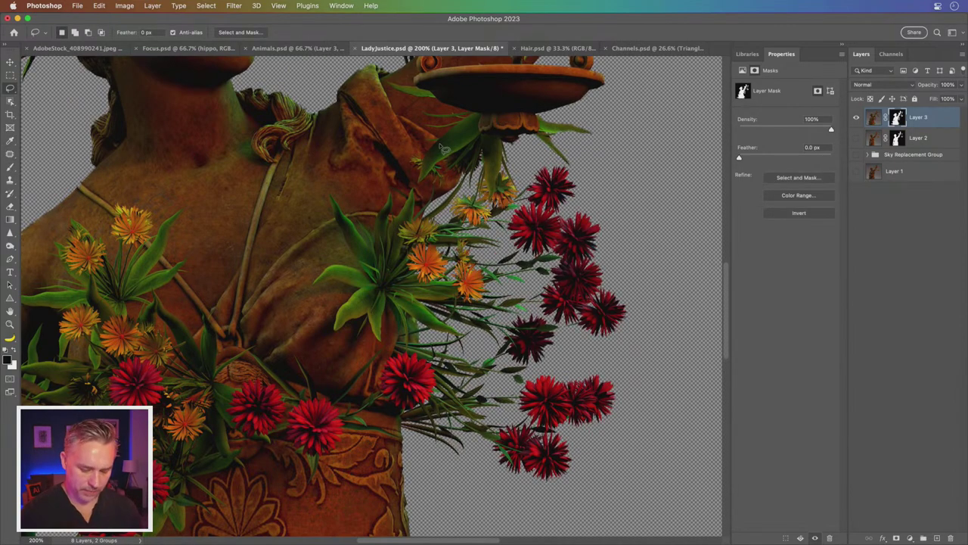
key(super+0)
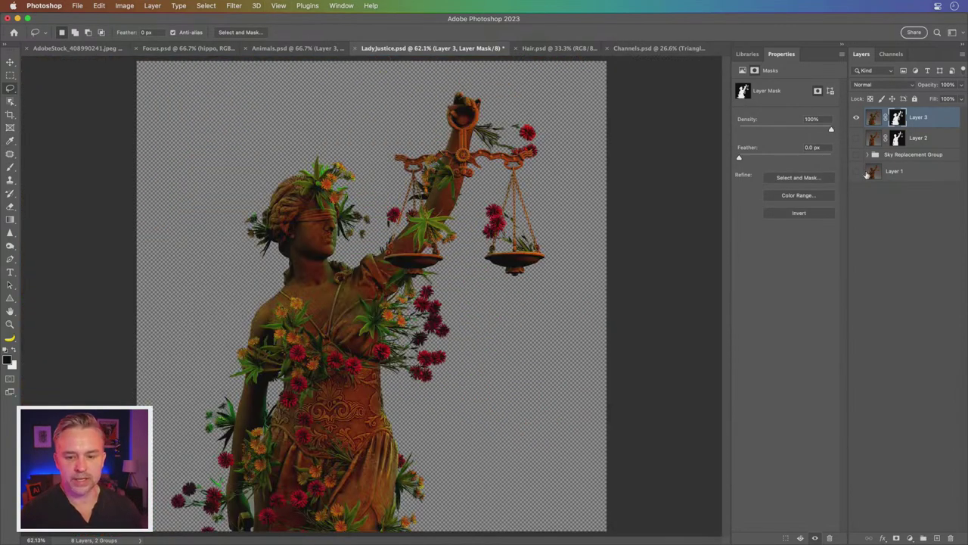
- Show the Sky Replacement Group and Layer 1, hide Layers 2 and 3, and zoom to 100%
click(856, 155)
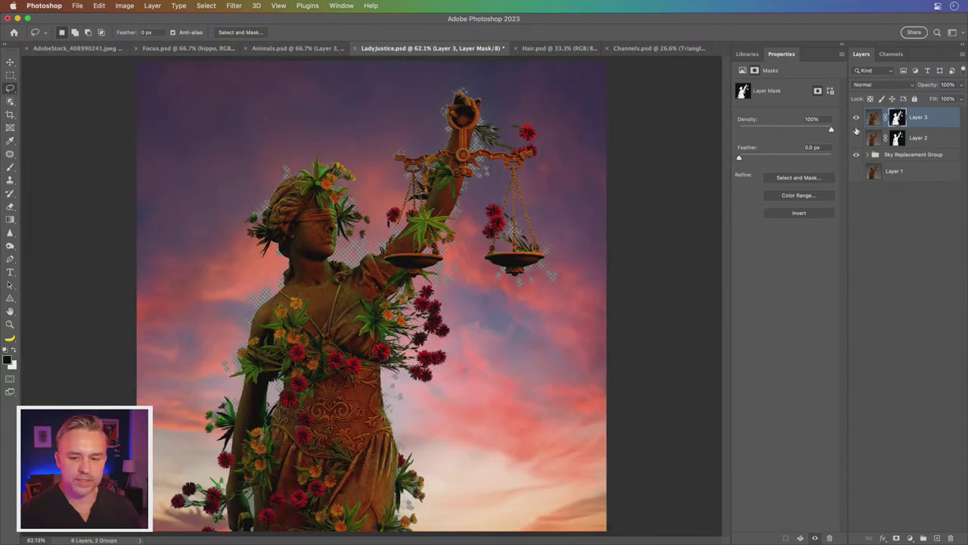
drag(857, 117, 857, 136)
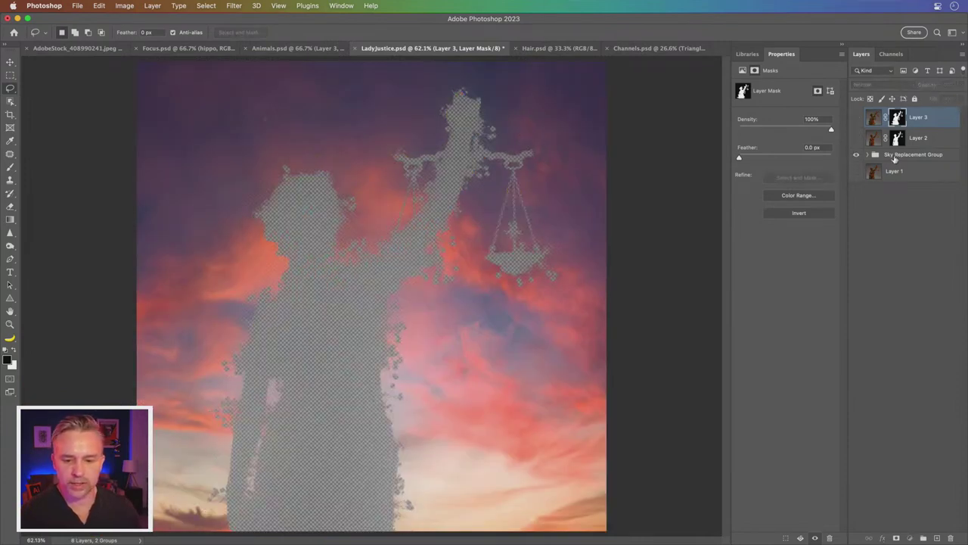
click(865, 158)
click(867, 155)
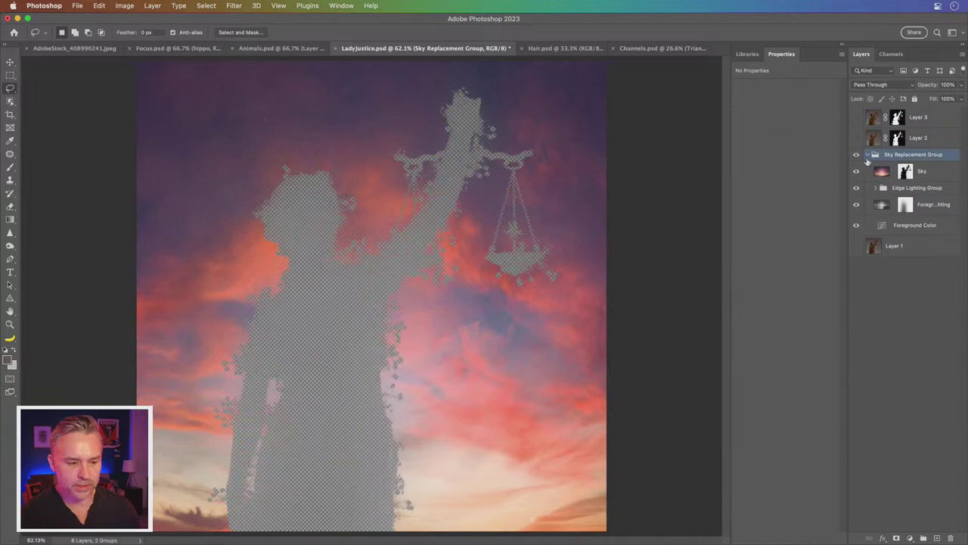
click(856, 247)
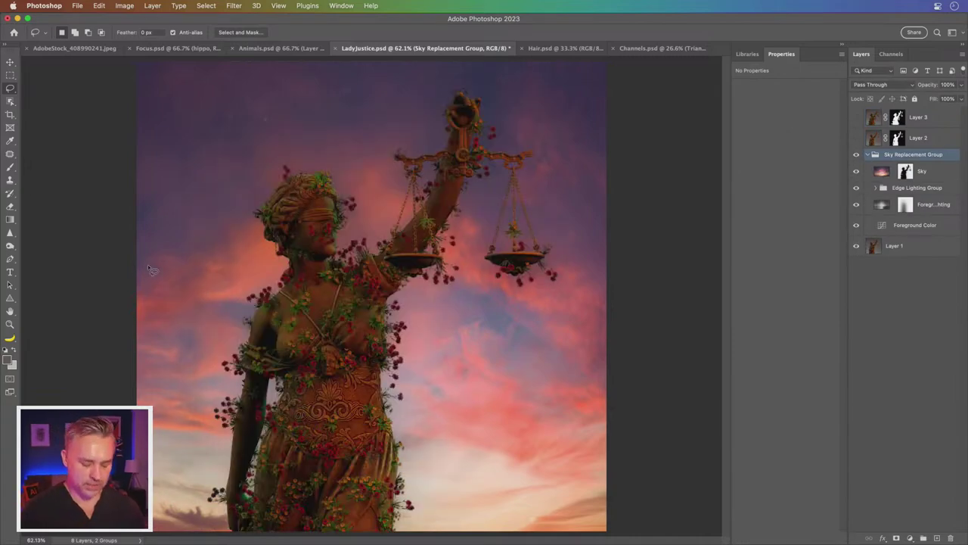
key(ctrl+plus)
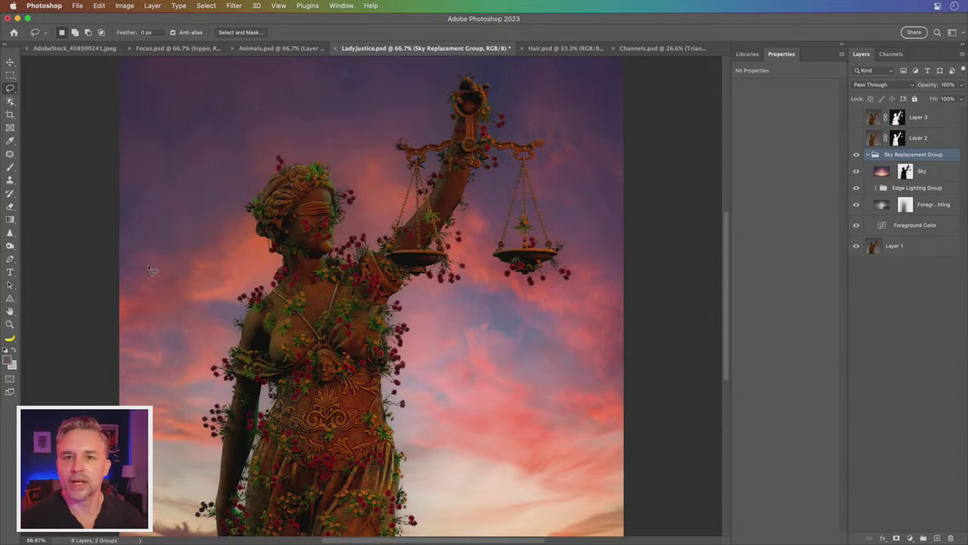
key(ctrl+plus)
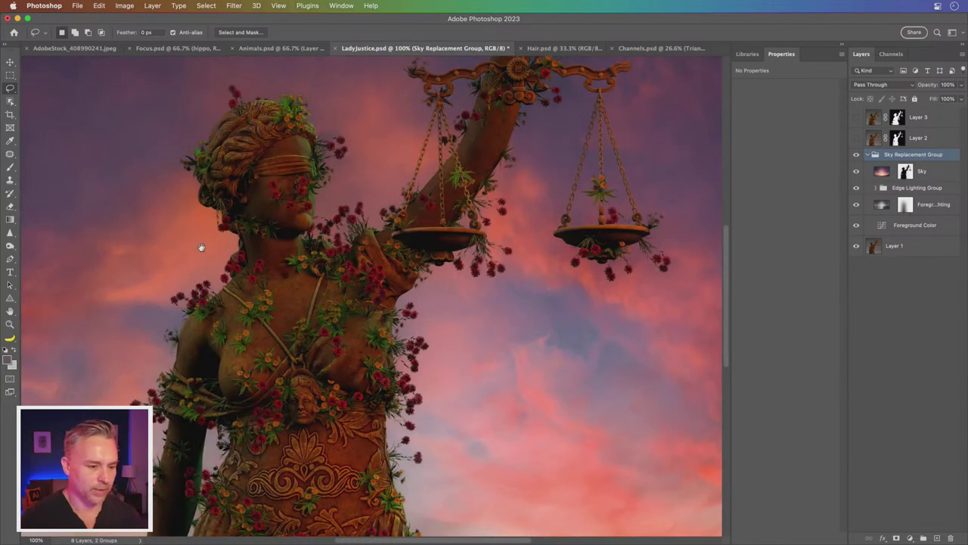
scroll(338, 244, up, 3)
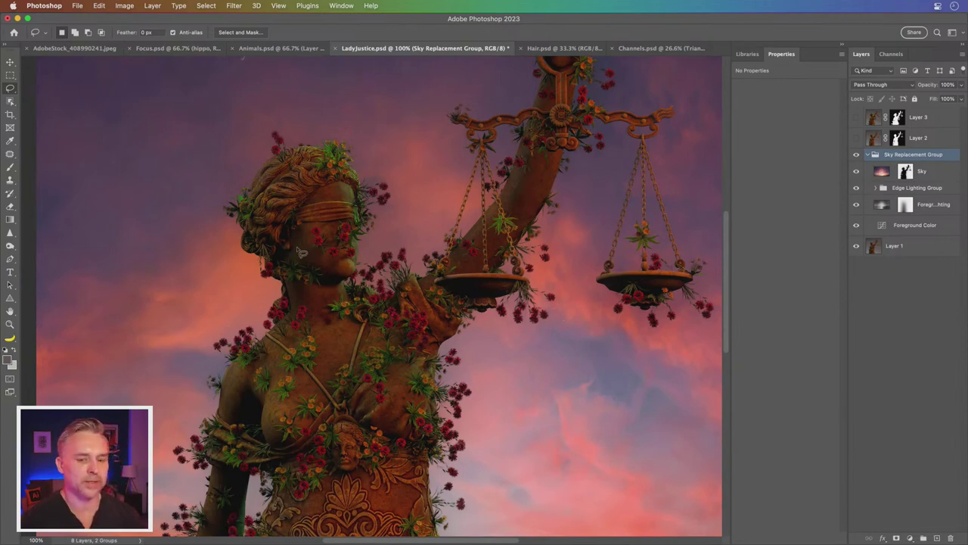
- Brighten Layer 1 with Levels by lowering the white input point to 145
click(900, 248)
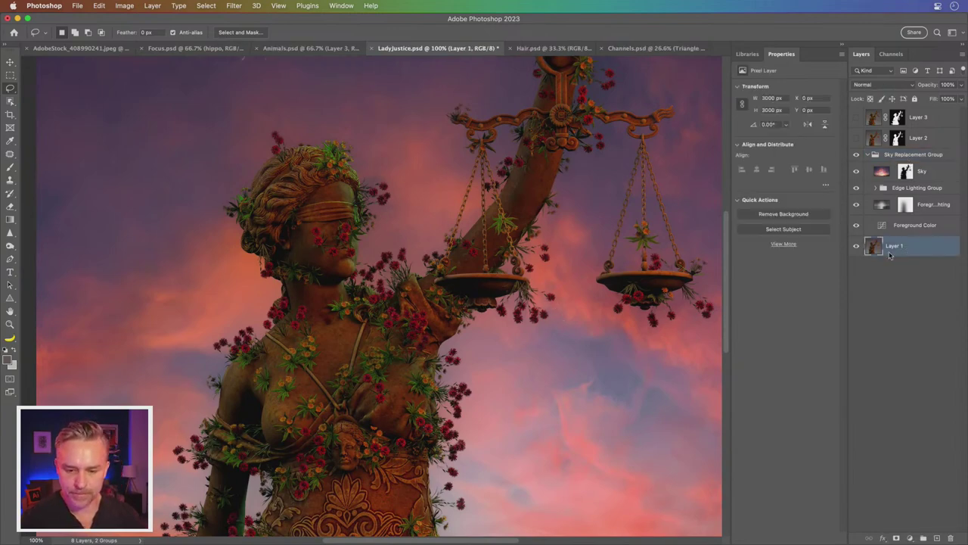
key(ctrl+l)
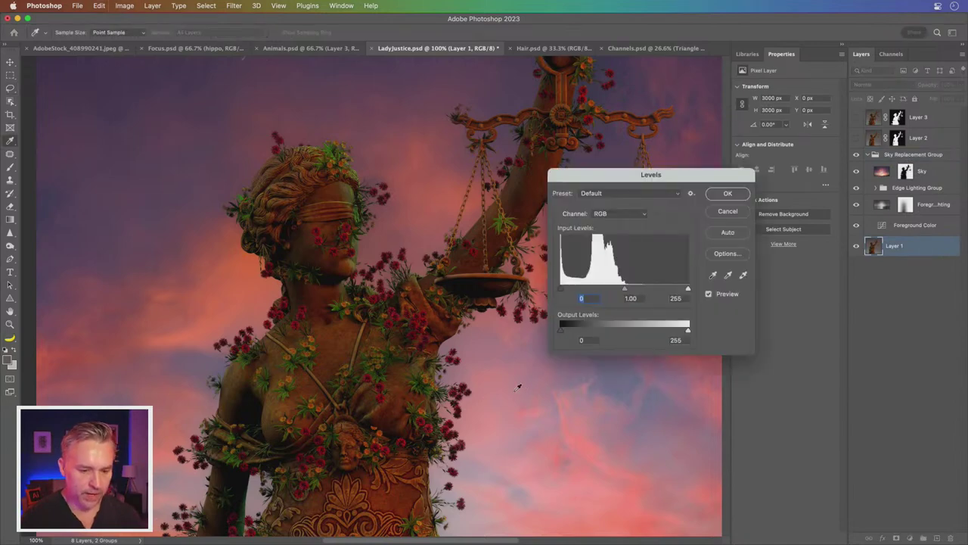
drag(688, 289, 634, 291)
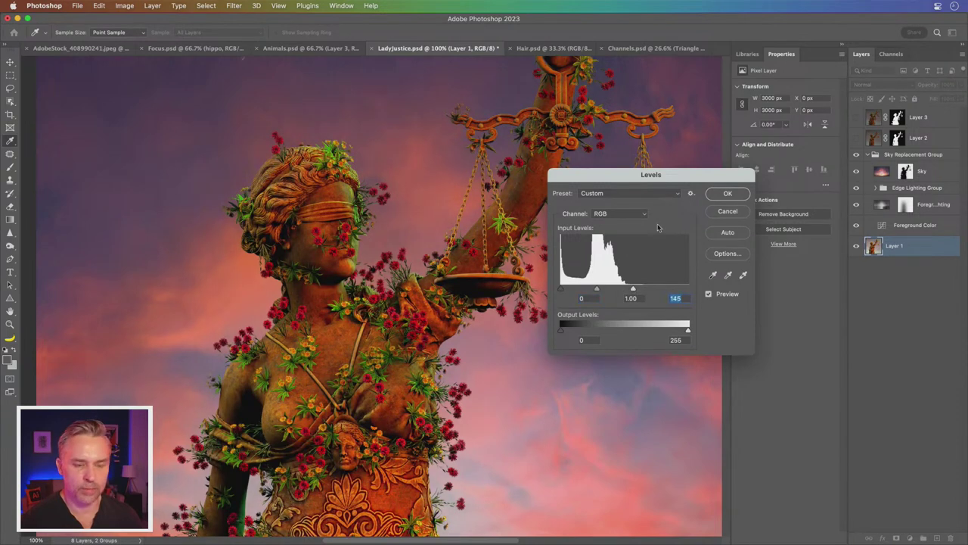
click(728, 194)
- Pass through the AdobeStock lion document and switch to the Focus.psd meadow document
key(l)
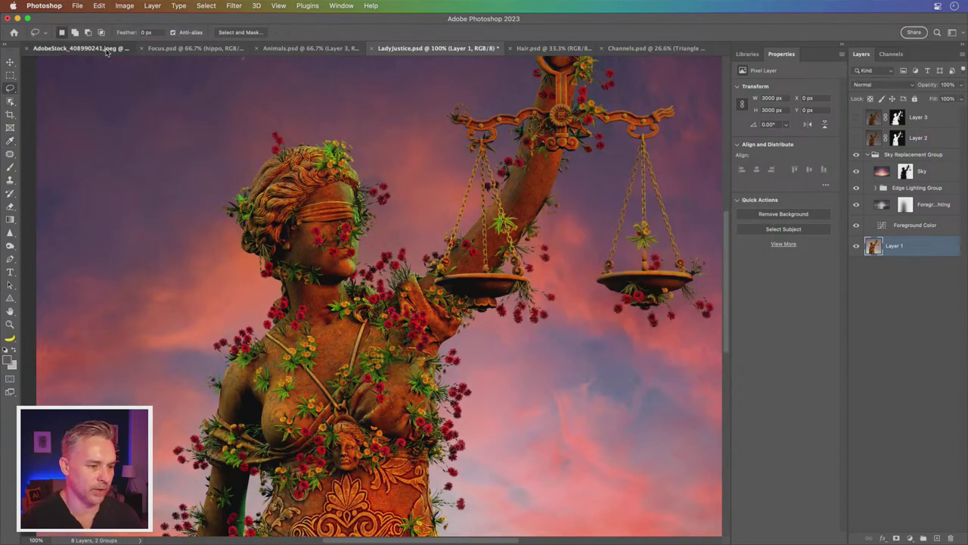
click(108, 49)
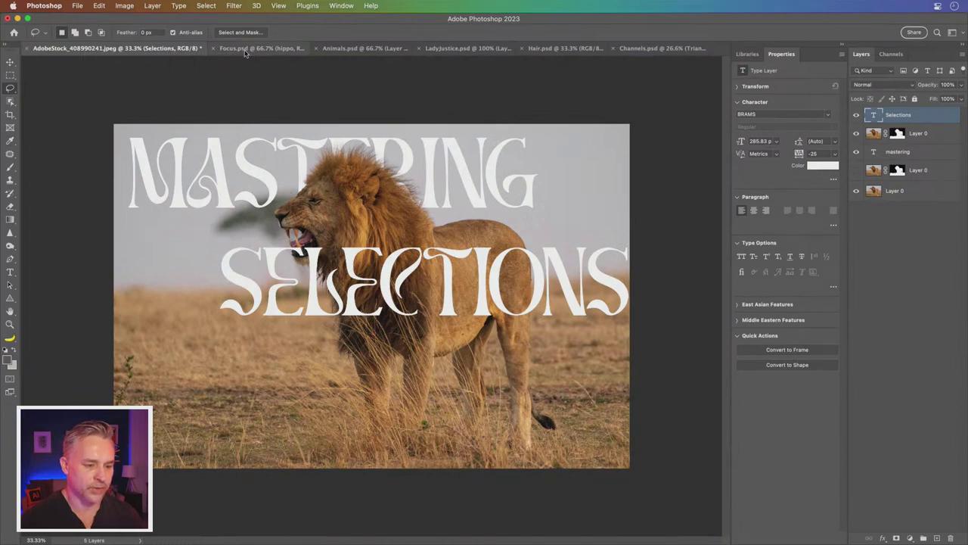
click(217, 6)
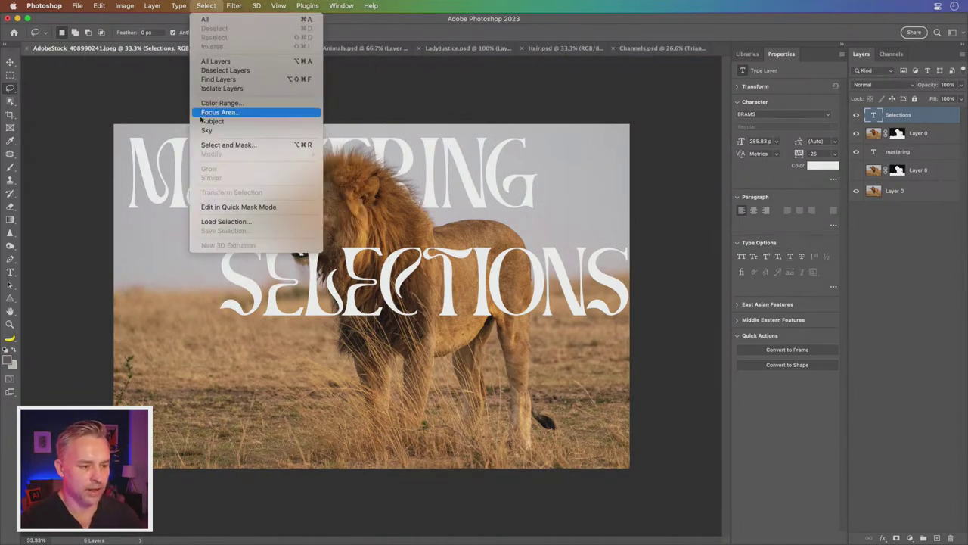
click(127, 123)
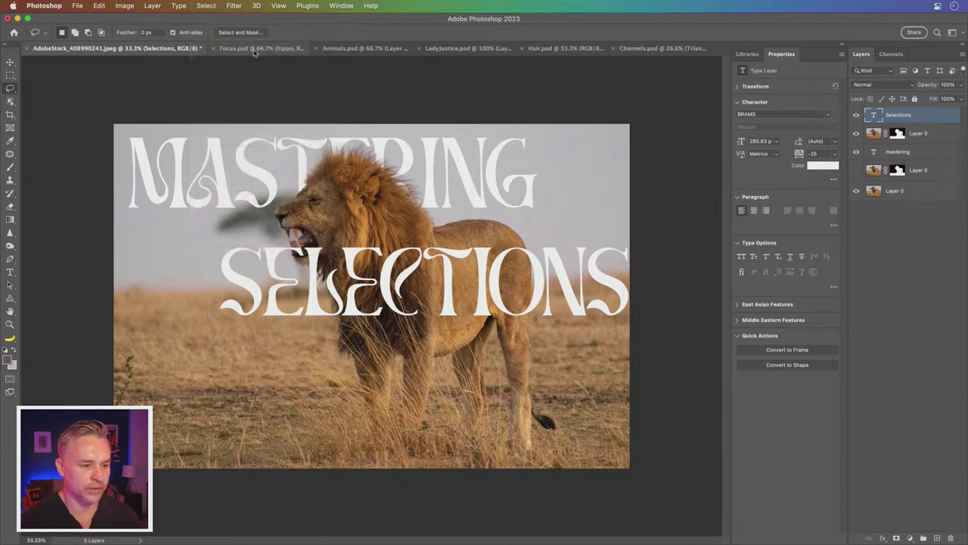
click(255, 50)
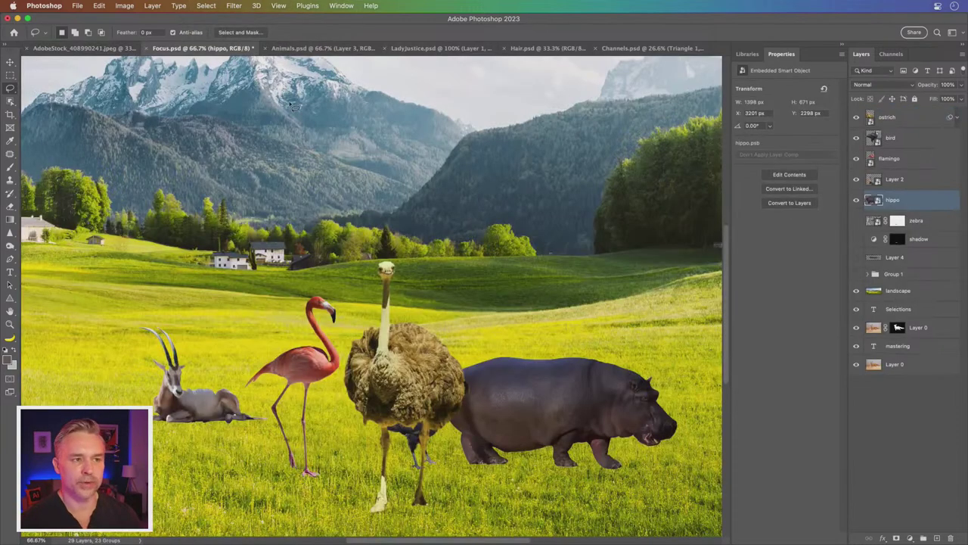